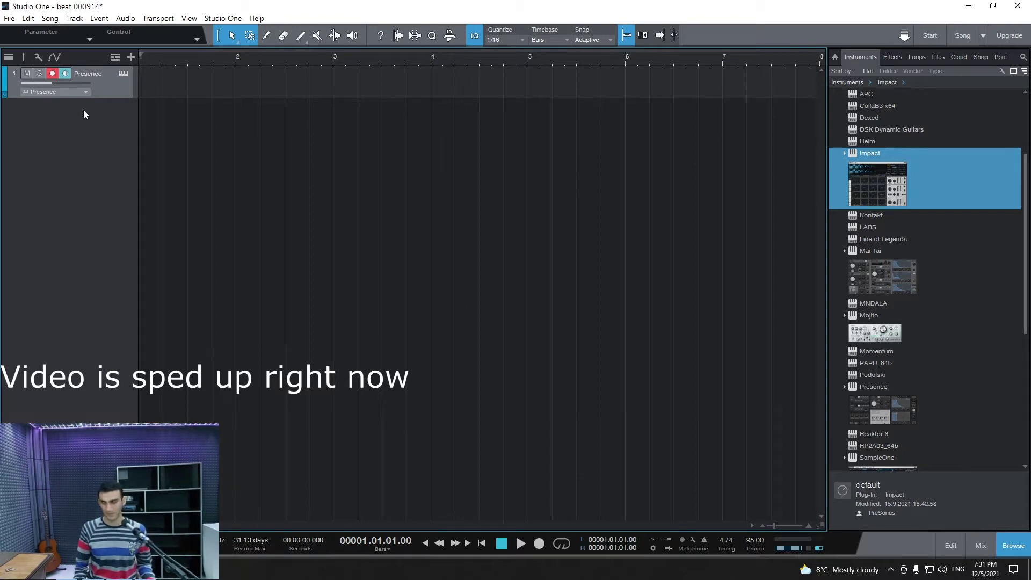
Step: Open the Presence instrument's editor from its track and shift its window slightly
{"action": "left_click", "coordinate": [122, 75]}
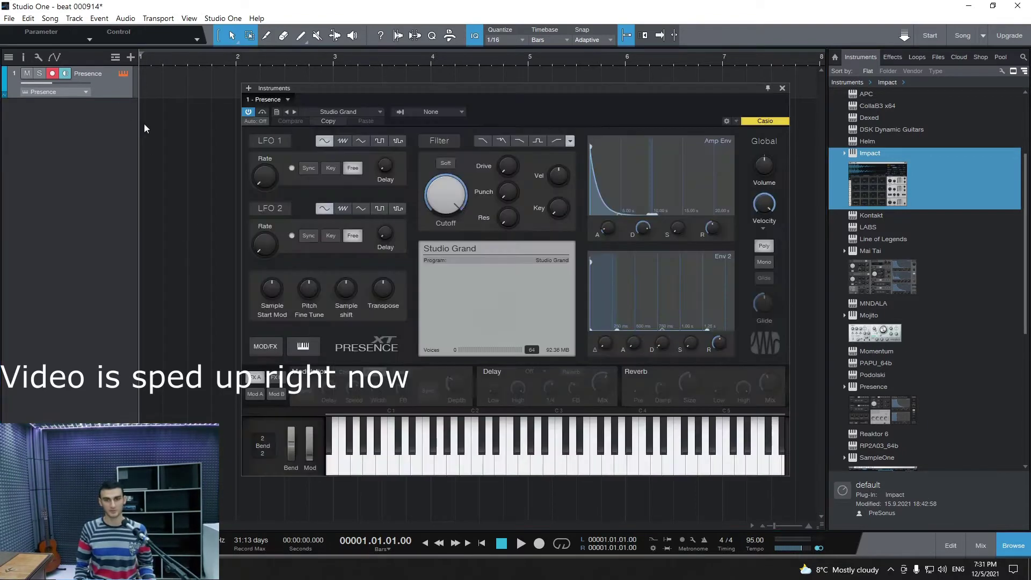
{"action": "left_click_drag", "start_coordinate": [643, 90], "coordinate": [671, 79]}
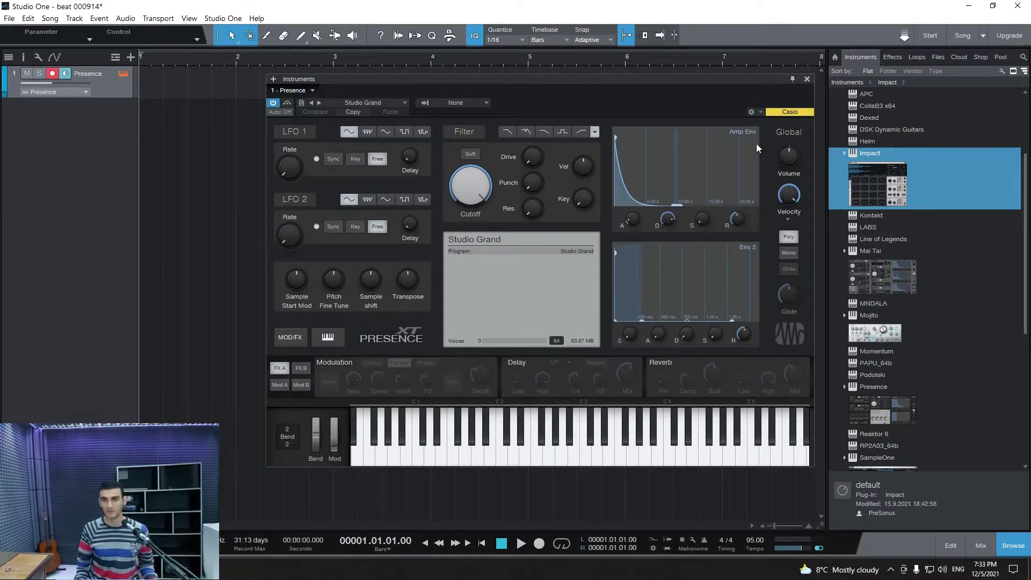
Step: Add an Impact drum sampler instrument as a new track below the Presence track
{"action": "scroll", "coordinate": [870, 249], "scroll_direction": "down", "scroll_amount": 4}
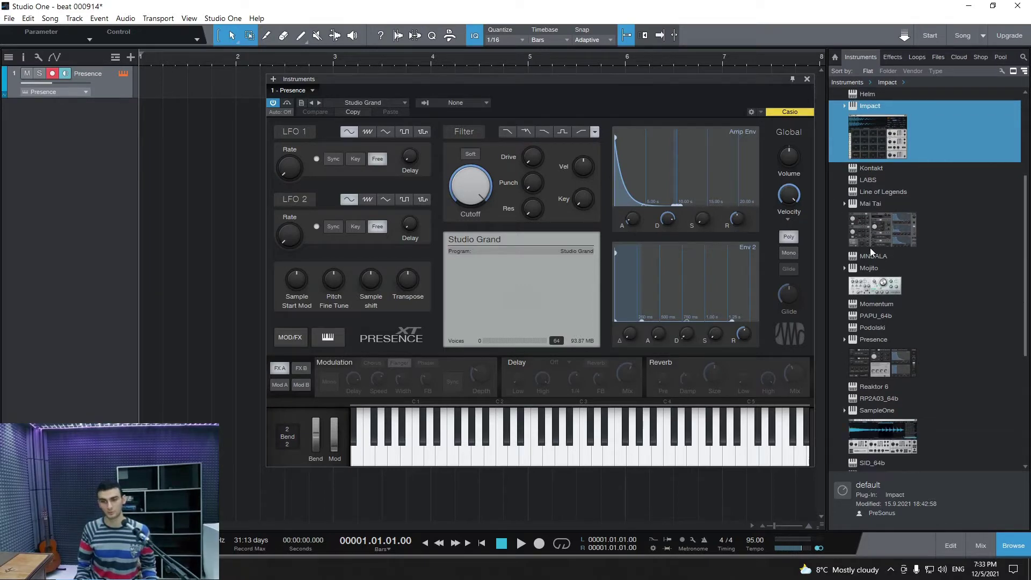
{"action": "scroll", "coordinate": [869, 250], "scroll_direction": "up", "scroll_amount": 3}
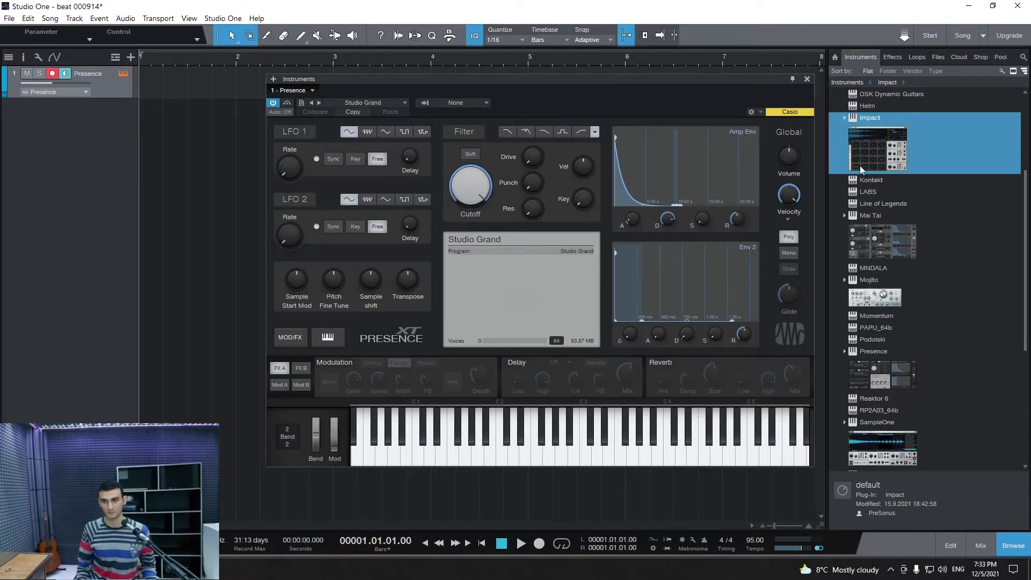
{"action": "left_click_drag", "start_coordinate": [870, 160], "coordinate": [76, 213]}
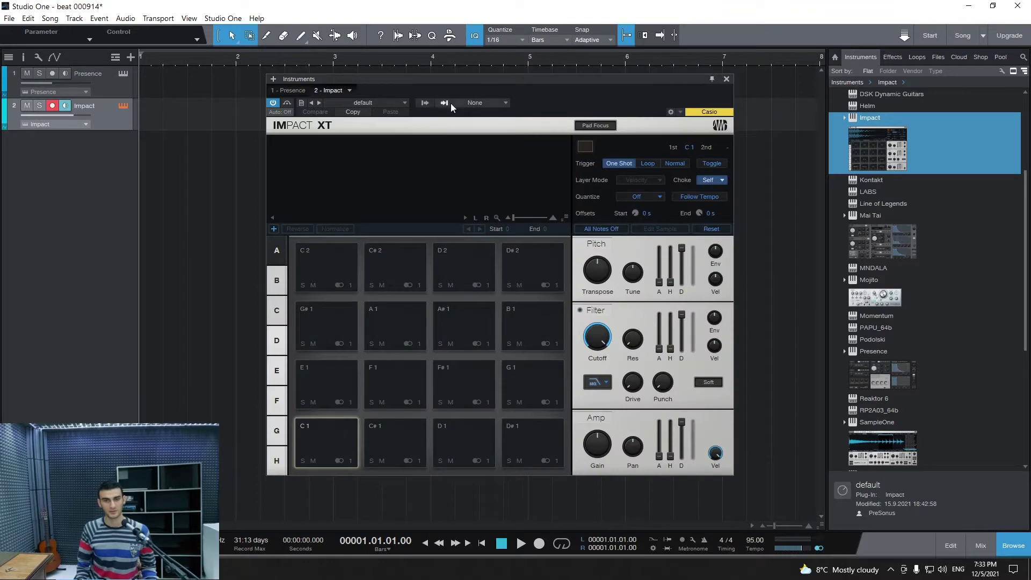
{"action": "left_click_drag", "start_coordinate": [488, 81], "coordinate": [517, 106]}
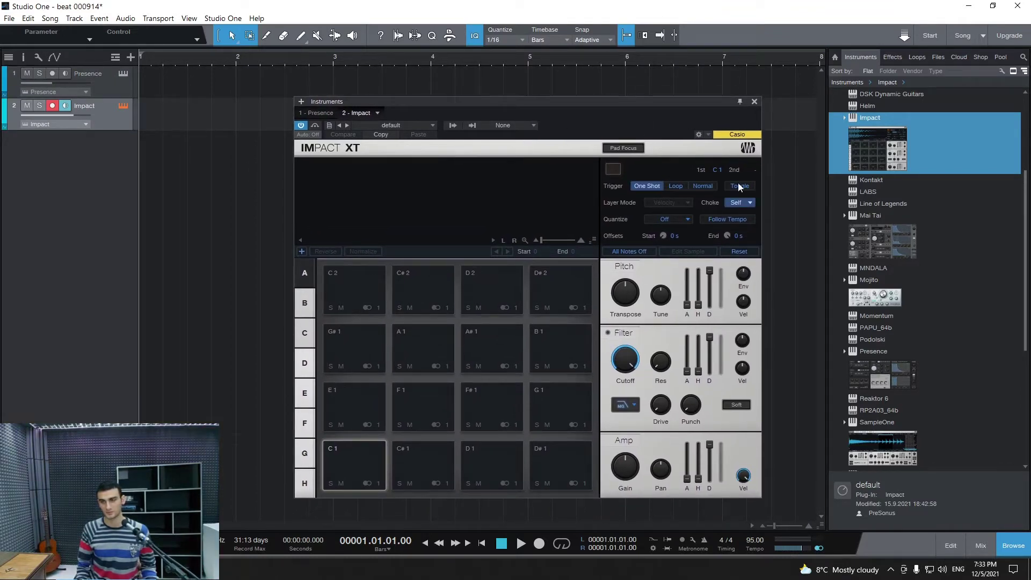
Step: Browse the C: drive files to Music Production, Samples, 000502 Samples and expand the Alchemist Kit folder
{"action": "left_click", "coordinate": [892, 58]}
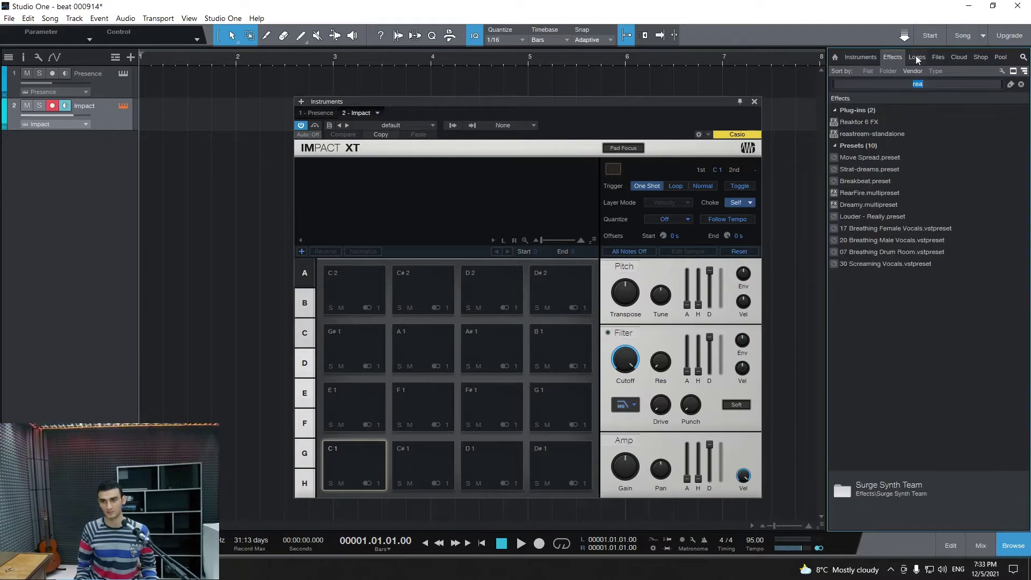
{"action": "left_click", "coordinate": [938, 58]}
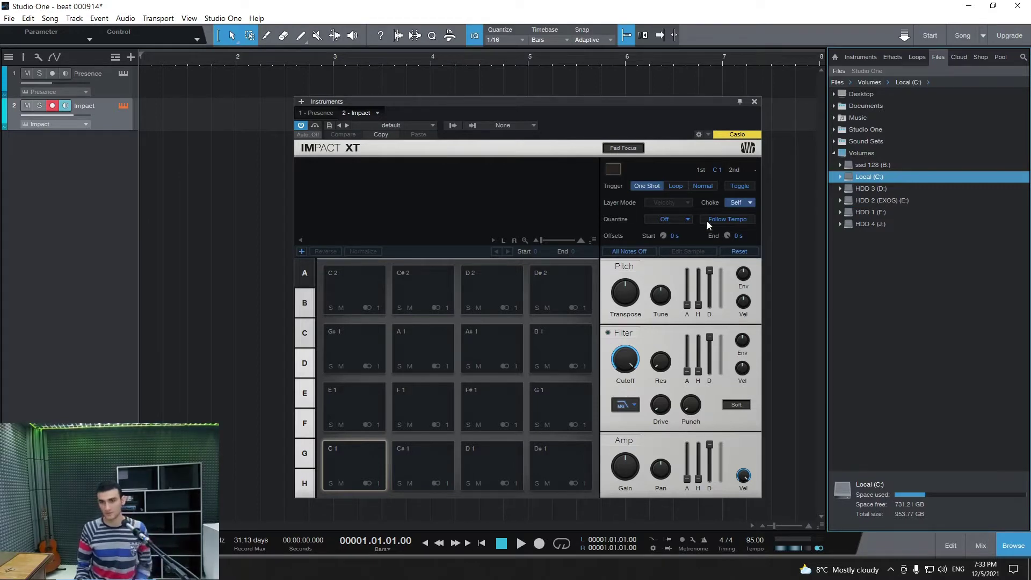
{"action": "left_click", "coordinate": [841, 177]}
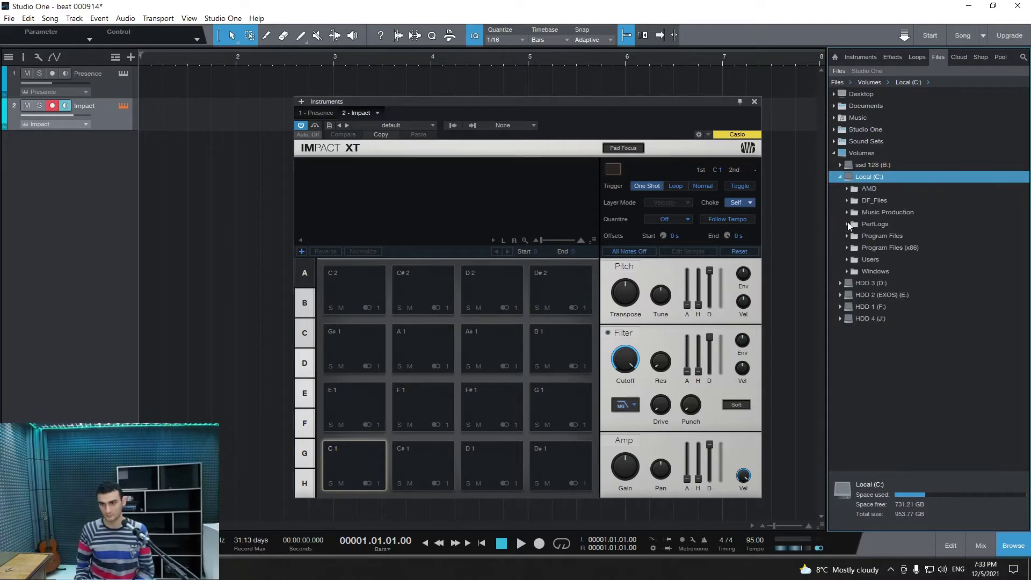
{"action": "left_click", "coordinate": [847, 213]}
{"action": "left_click", "coordinate": [854, 248]}
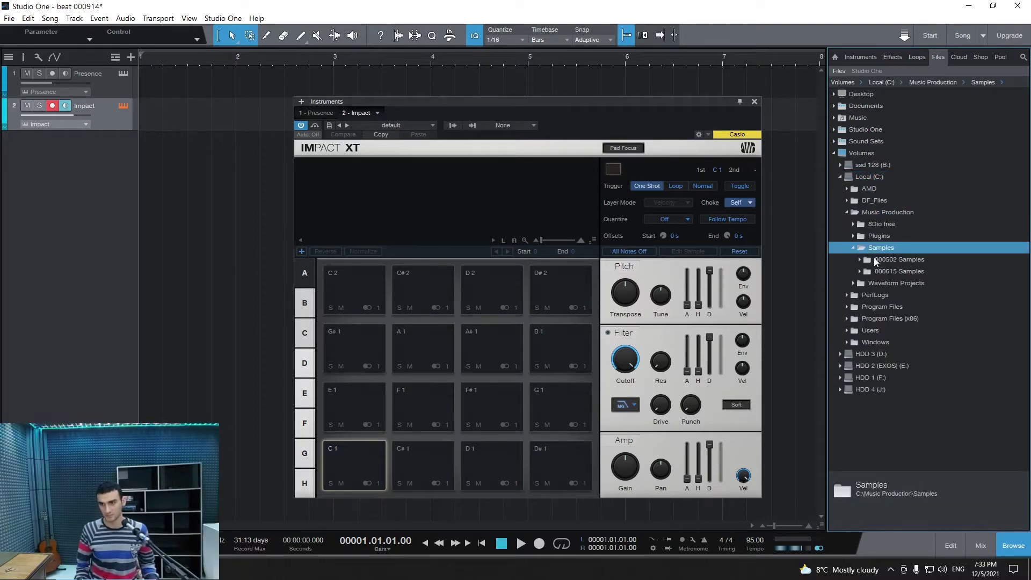
{"action": "left_click", "coordinate": [883, 260]}
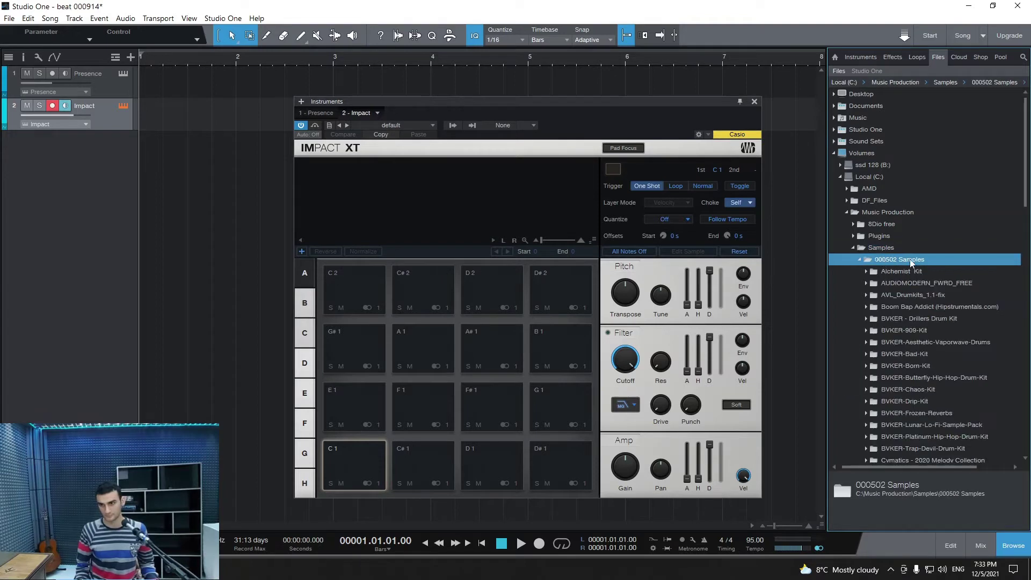
{"action": "scroll", "coordinate": [916, 256], "scroll_direction": "down", "scroll_amount": 4}
{"action": "left_click", "coordinate": [887, 118]}
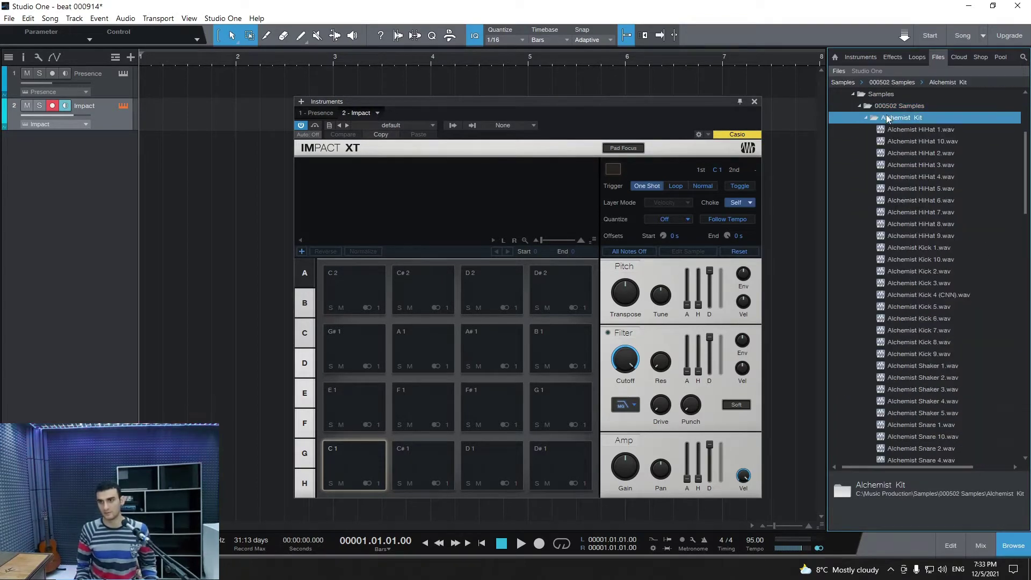
Step: Load Alchemist Kick 1.wav onto Impact's C 1 pad and lower its gain to about -10.1 dB
{"action": "scroll", "coordinate": [913, 199], "scroll_direction": "down", "scroll_amount": 1}
{"action": "left_click", "coordinate": [900, 213]}
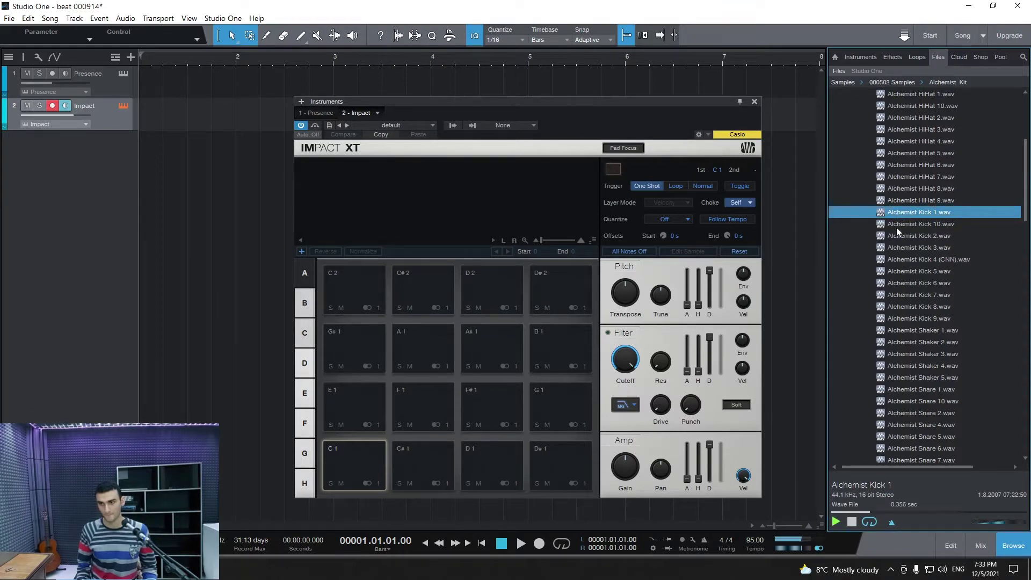
{"action": "left_click_drag", "start_coordinate": [900, 215], "coordinate": [353, 449]}
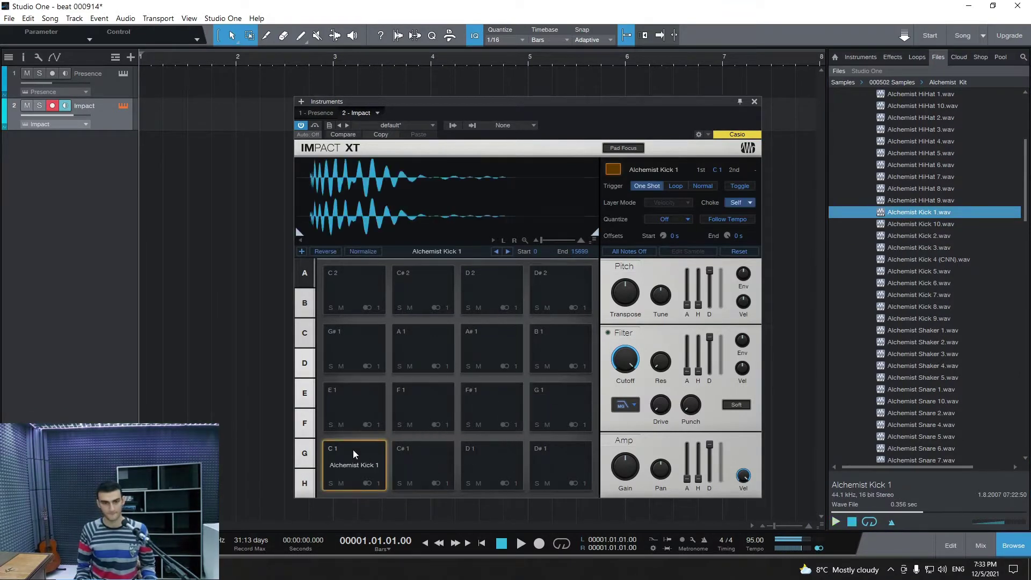
{"action": "left_click", "coordinate": [363, 439]}
{"action": "left_click", "coordinate": [366, 437]}
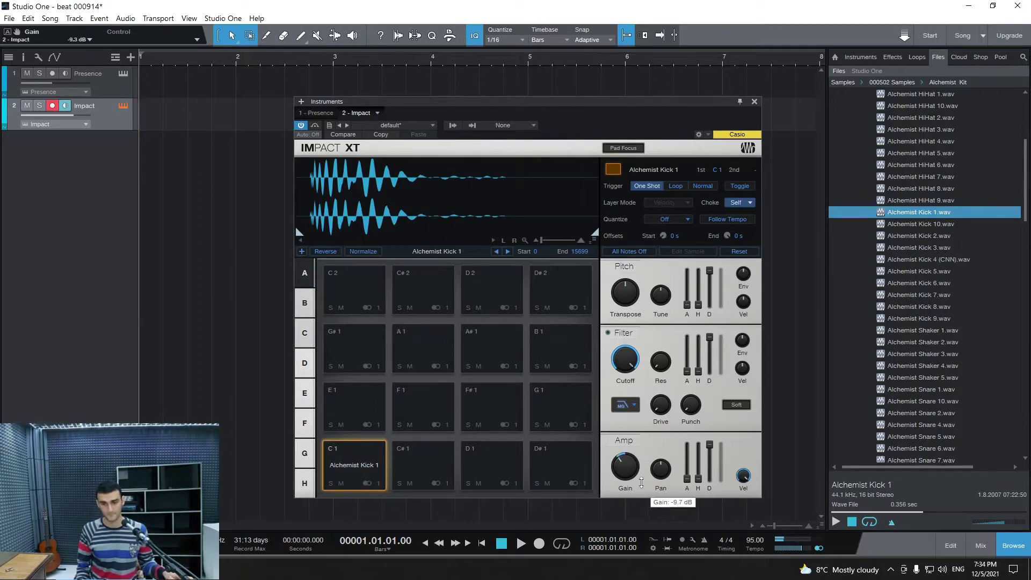
{"action": "left_click_drag", "start_coordinate": [635, 476], "coordinate": [635, 477]}
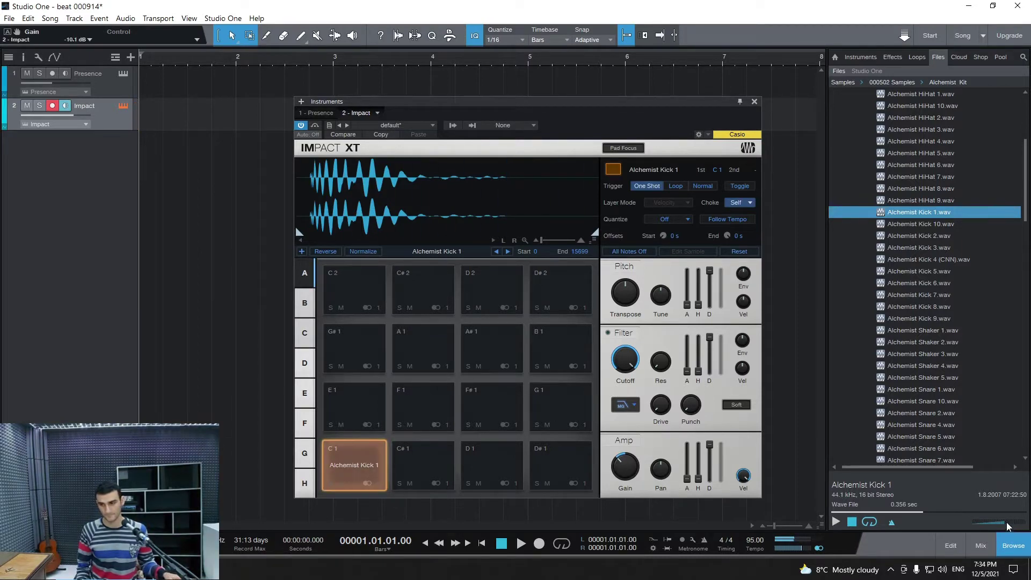
Step: After auditioning other kicks and shakers, load Alchemist Shaker 4.wav onto pad F# 1 with a gain of about -16.6 dB
{"action": "key", "text": "Down"}
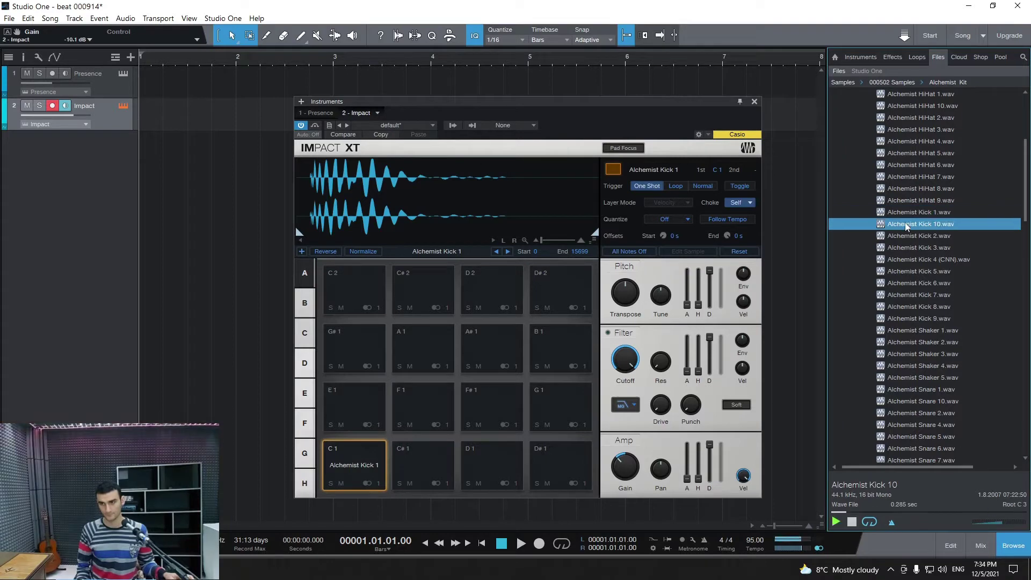
{"action": "left_click", "coordinate": [901, 238]}
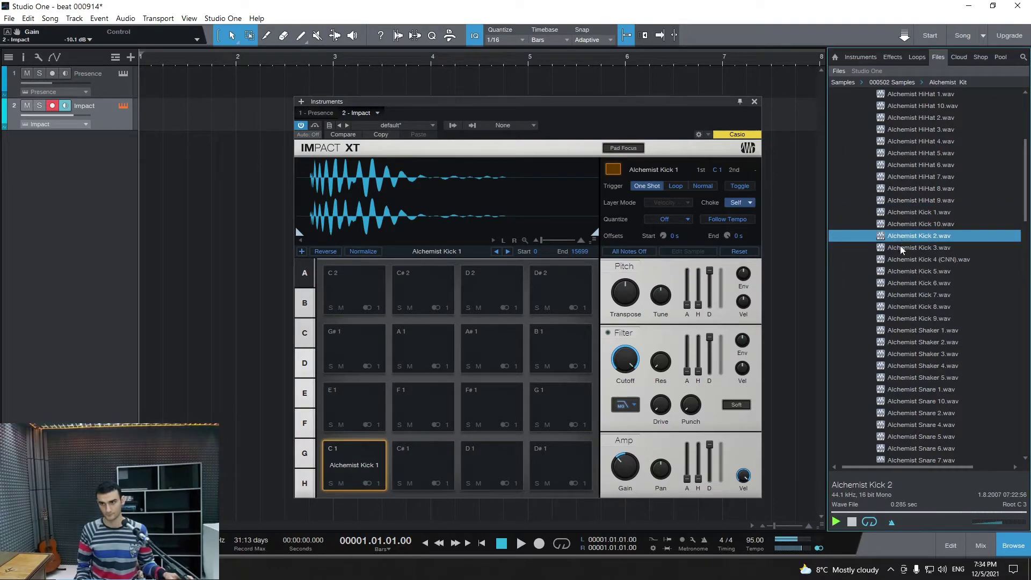
{"action": "scroll", "coordinate": [900, 246], "scroll_direction": "down", "scroll_amount": 2}
{"action": "left_click", "coordinate": [895, 249]}
{"action": "left_click", "coordinate": [894, 260]}
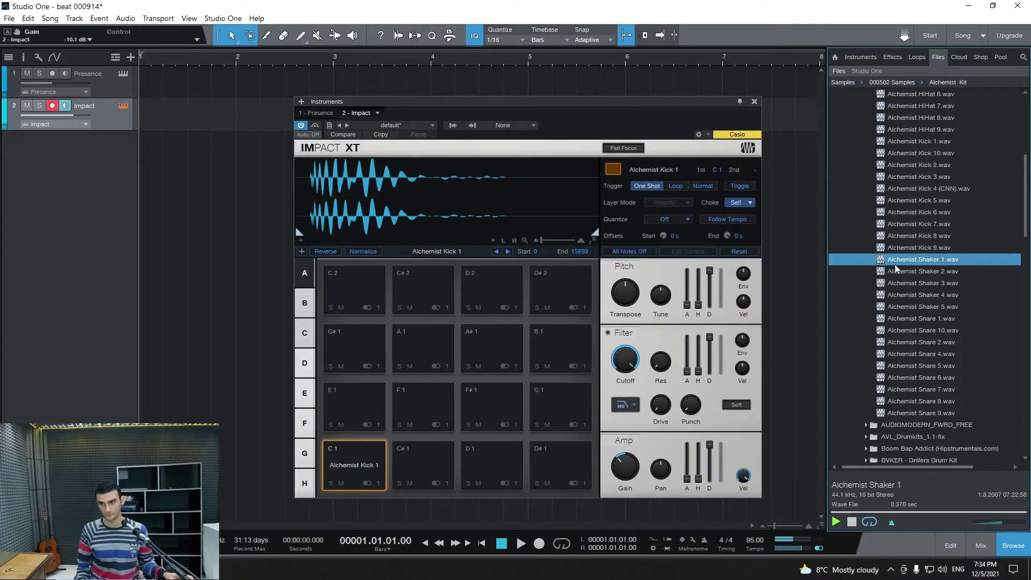
{"action": "left_click", "coordinate": [901, 272]}
{"action": "left_click", "coordinate": [893, 284]}
{"action": "left_click_drag", "start_coordinate": [891, 297], "coordinate": [470, 395]}
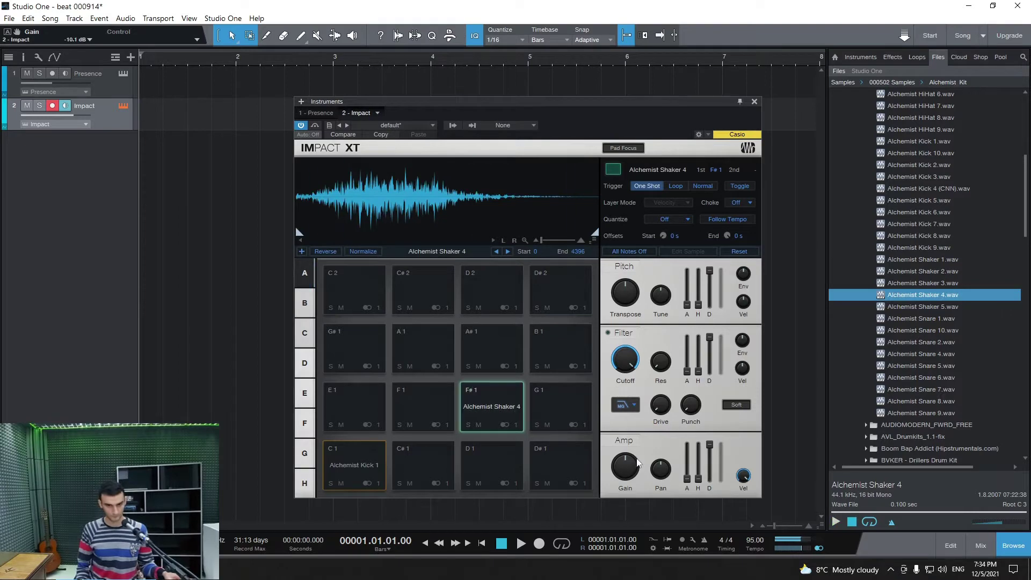
{"action": "left_click_drag", "start_coordinate": [637, 461], "coordinate": [636, 496]}
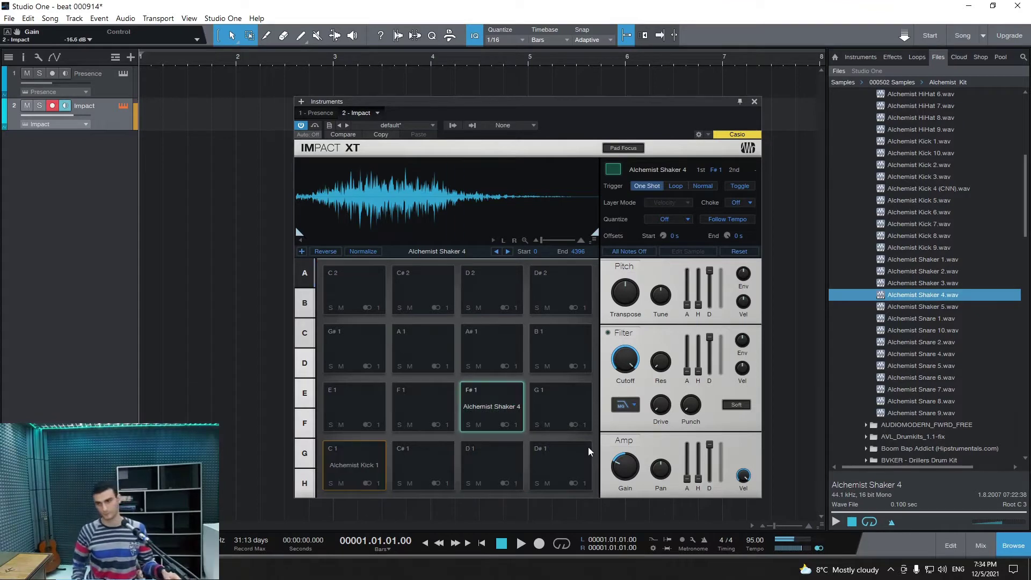
Step: Audition Alchemist Snare 1.wav and load it onto both the C# 1 and D 1 pads
{"action": "left_click", "coordinate": [895, 319]}
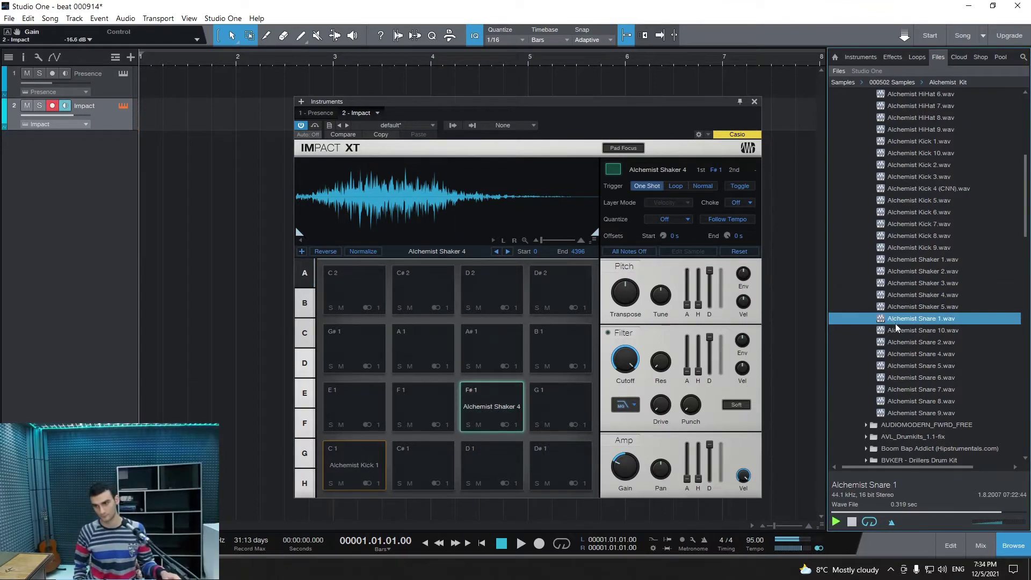
{"action": "left_click_drag", "start_coordinate": [894, 319], "coordinate": [426, 456]}
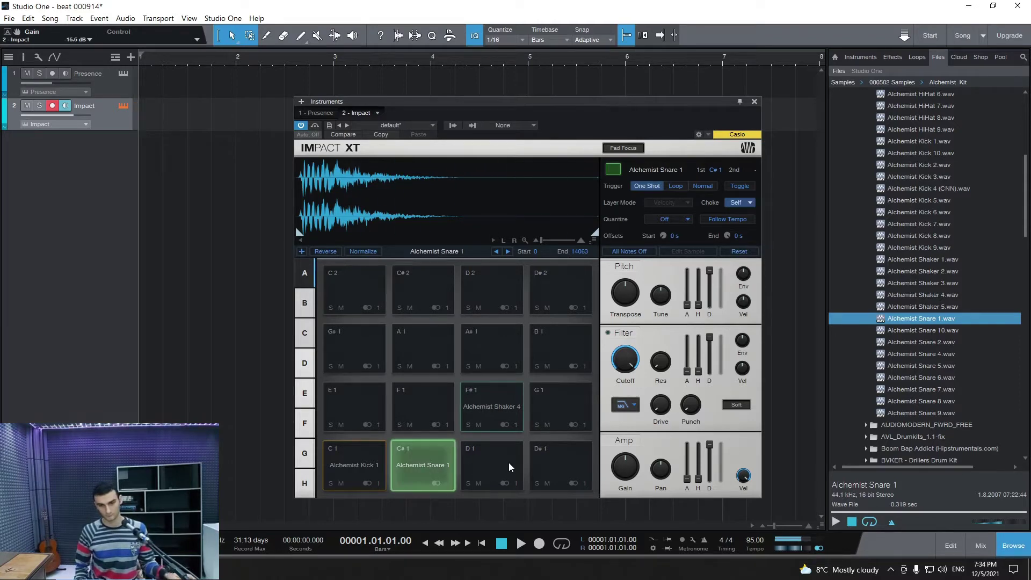
{"action": "left_click_drag", "start_coordinate": [921, 317], "coordinate": [484, 466]}
{"action": "right_click", "coordinate": [422, 469]}
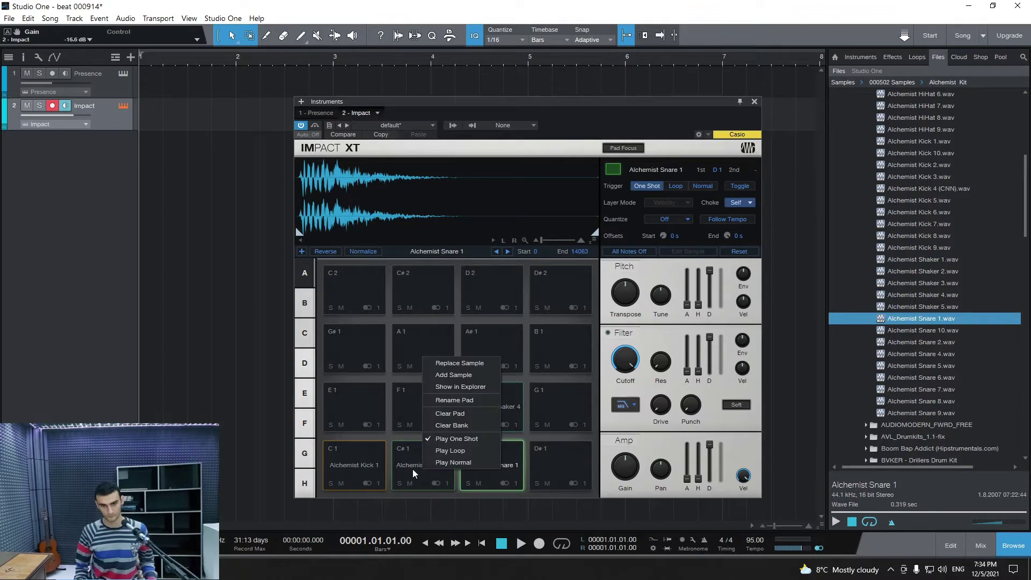
{"action": "left_click", "coordinate": [409, 470]}
{"action": "right_click", "coordinate": [411, 465]}
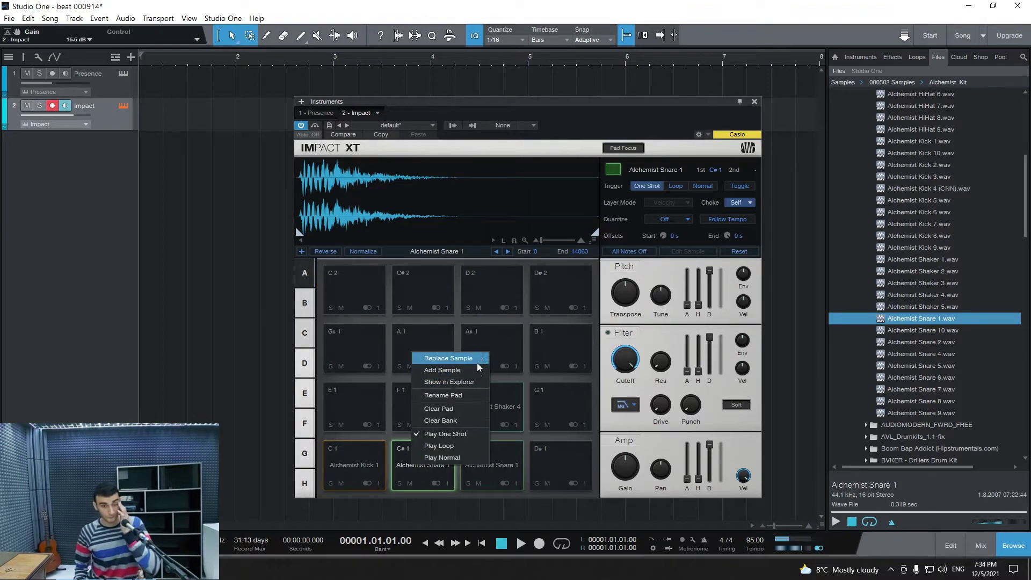
{"action": "left_click", "coordinate": [468, 422]}
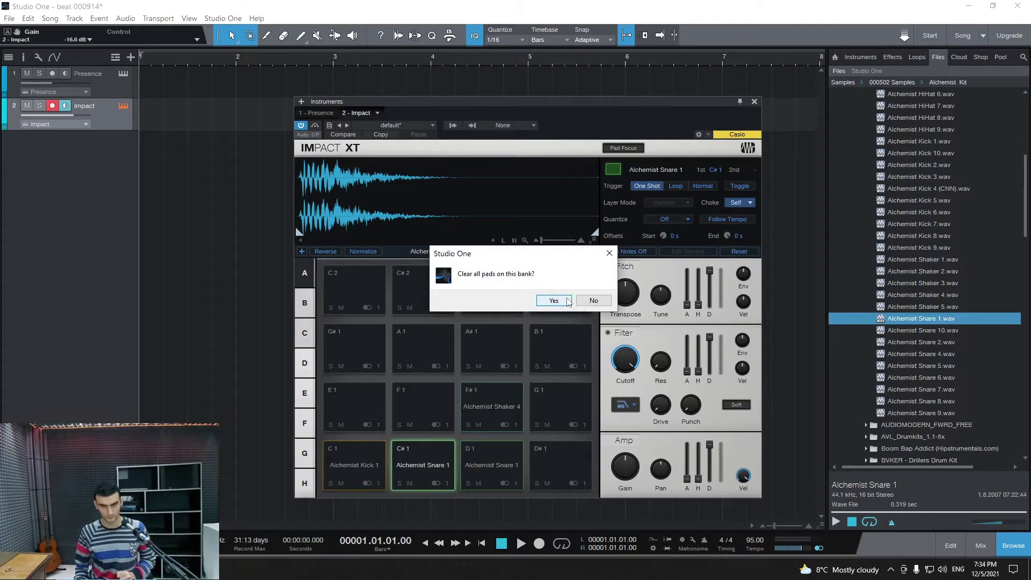
{"action": "left_click", "coordinate": [591, 301]}
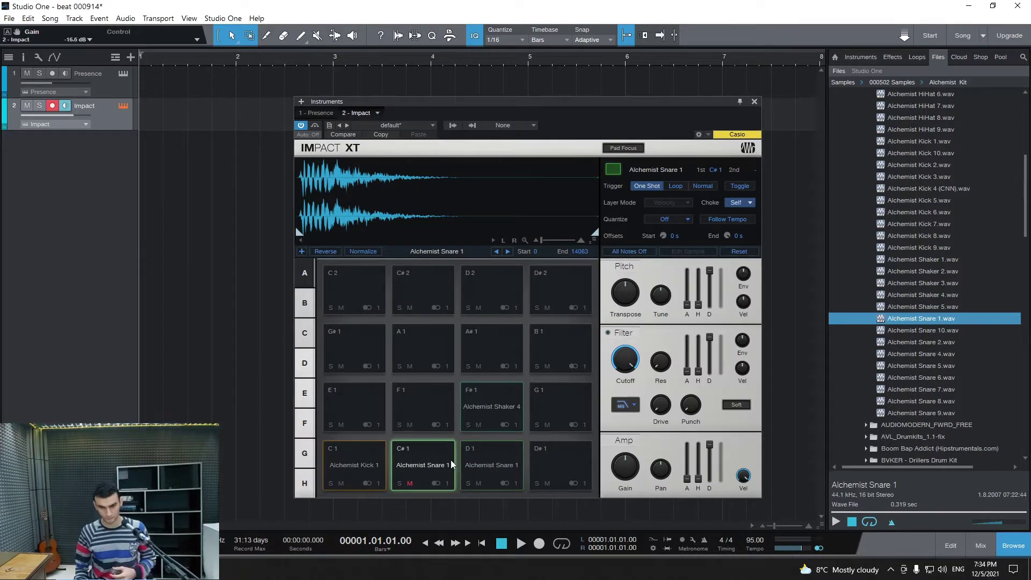
Step: Lower the gains of the D 1 snare and F# 1 shaker, and set the C 1 kick's gain to about -17.6 dB
{"action": "left_click", "coordinate": [484, 465]}
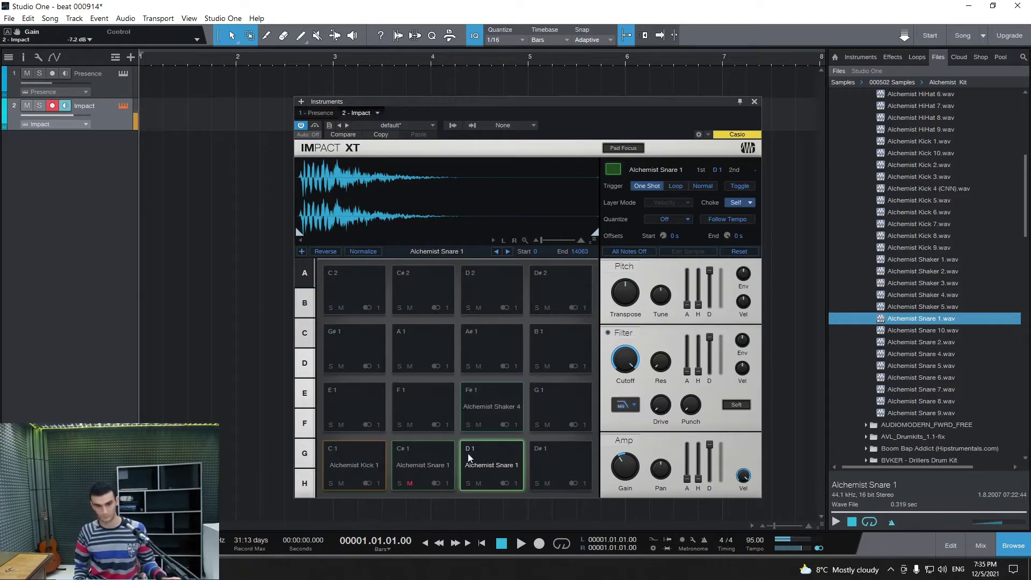
{"action": "scroll", "coordinate": [624, 470], "scroll_direction": "down", "scroll_amount": 4}
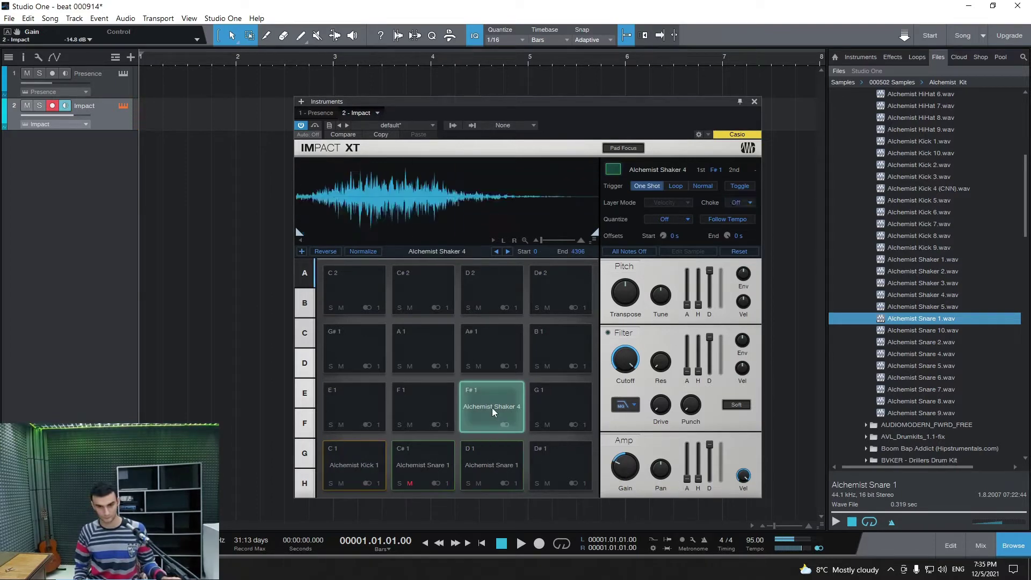
{"action": "scroll", "coordinate": [629, 474], "scroll_direction": "down", "scroll_amount": 5}
{"action": "left_click", "coordinate": [352, 460]}
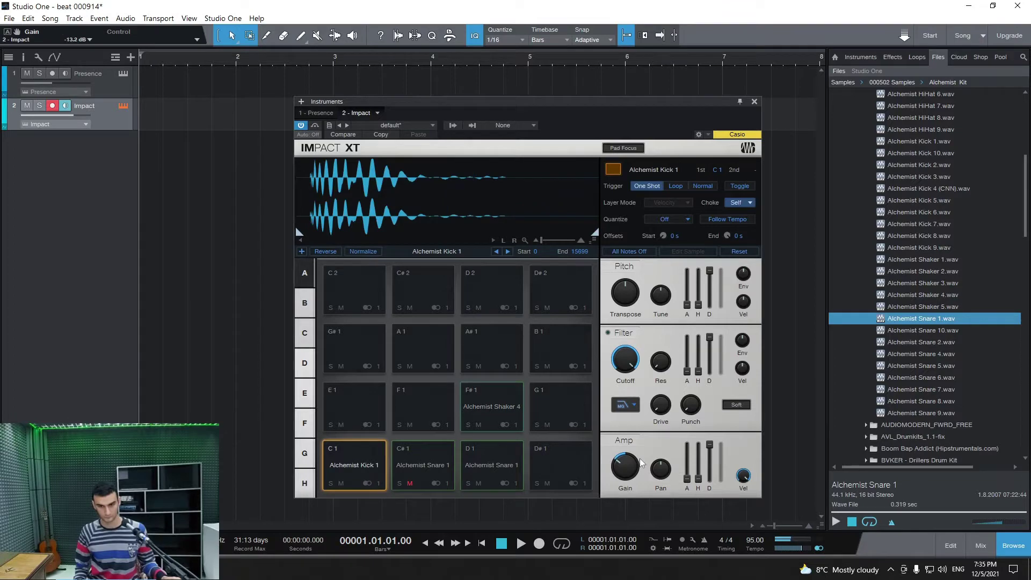
{"action": "scroll", "coordinate": [630, 472], "scroll_direction": "down", "scroll_amount": 4}
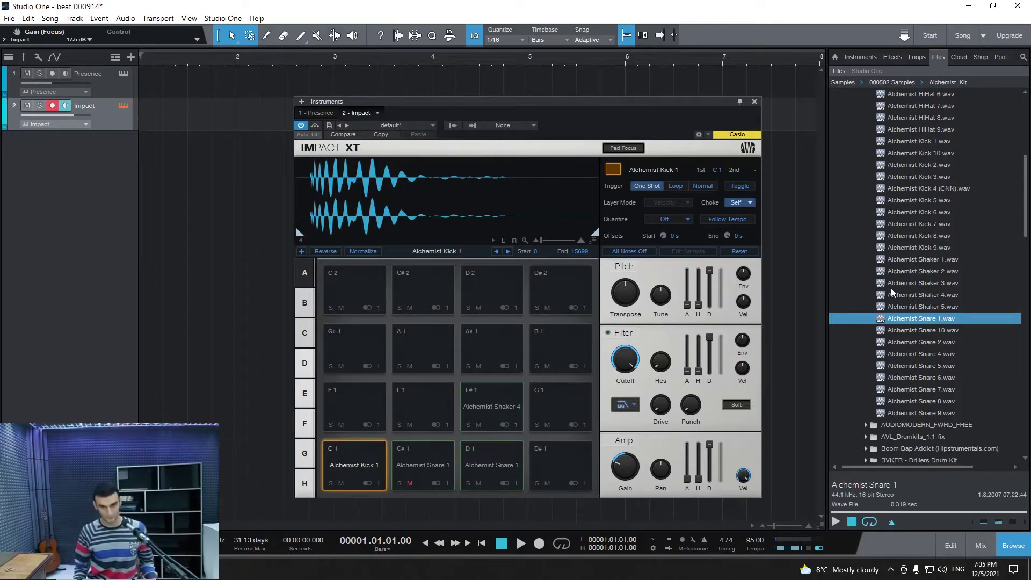
Step: Look through the Alchemist Kit samples once more and close the Impact instrument window
{"action": "scroll", "coordinate": [1015, 214], "scroll_direction": "up", "scroll_amount": 7}
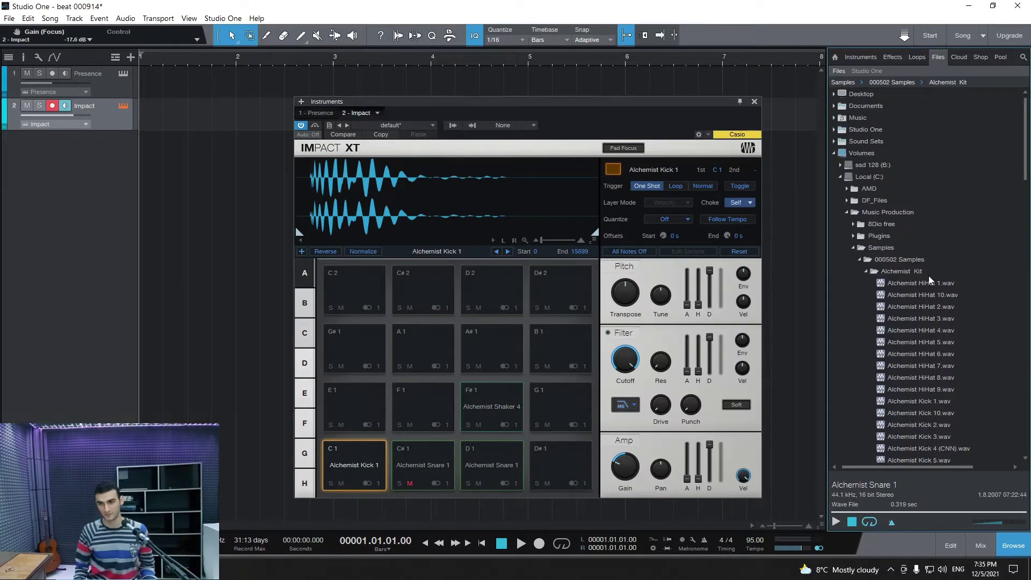
{"action": "scroll", "coordinate": [929, 275], "scroll_direction": "down", "scroll_amount": 5}
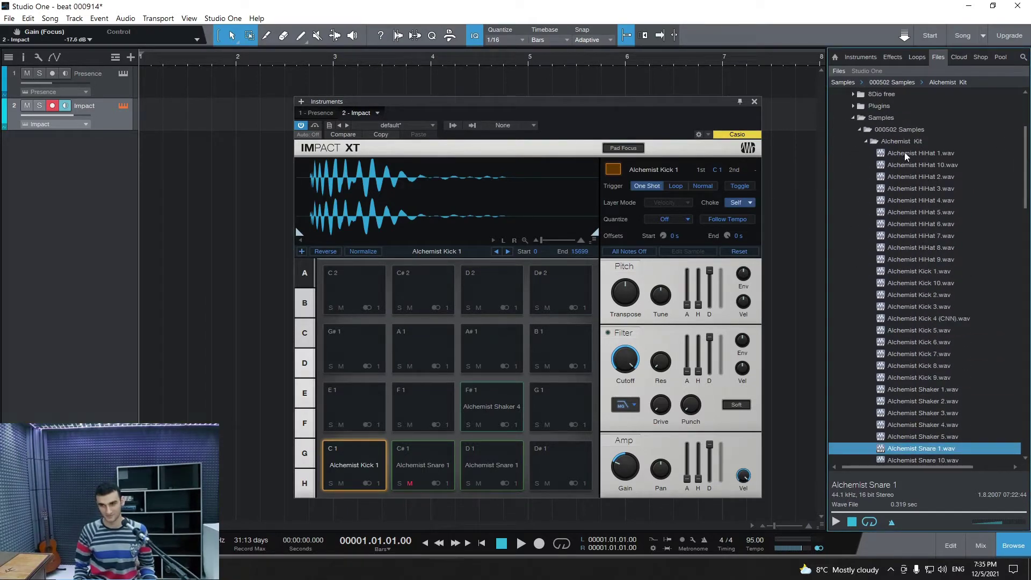
{"action": "scroll", "coordinate": [870, 227], "scroll_direction": "down", "scroll_amount": 1}
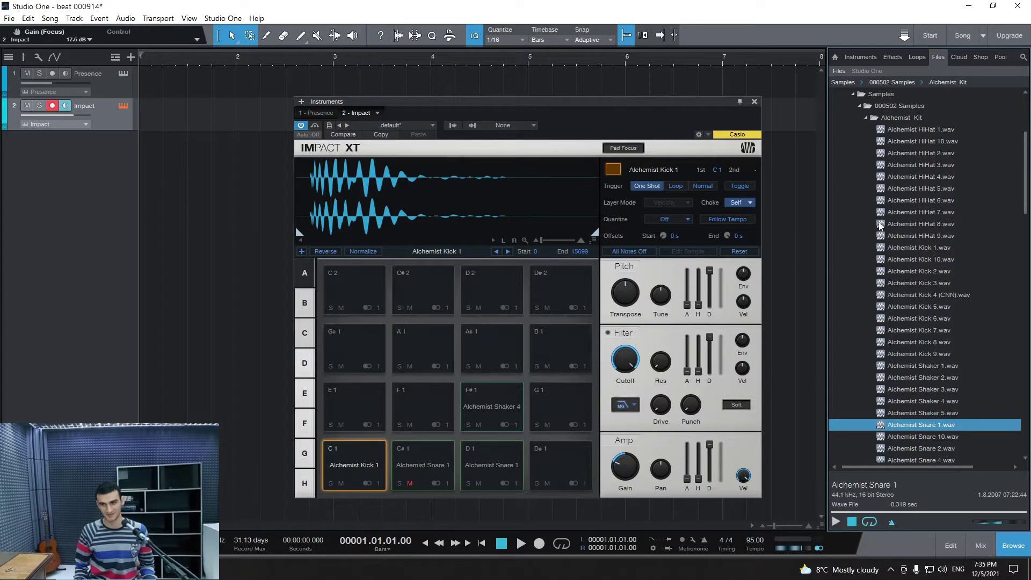
{"action": "left_click", "coordinate": [754, 102]}
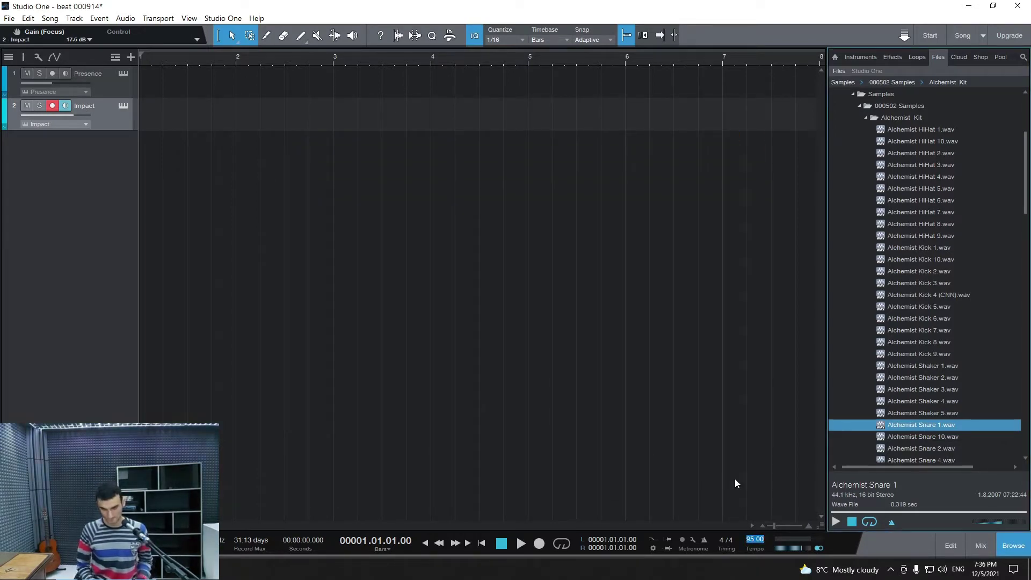
Step: Turn on the metronome and play the song from the start to rehearse the drums against the click
{"action": "key", "text": "Escape"}
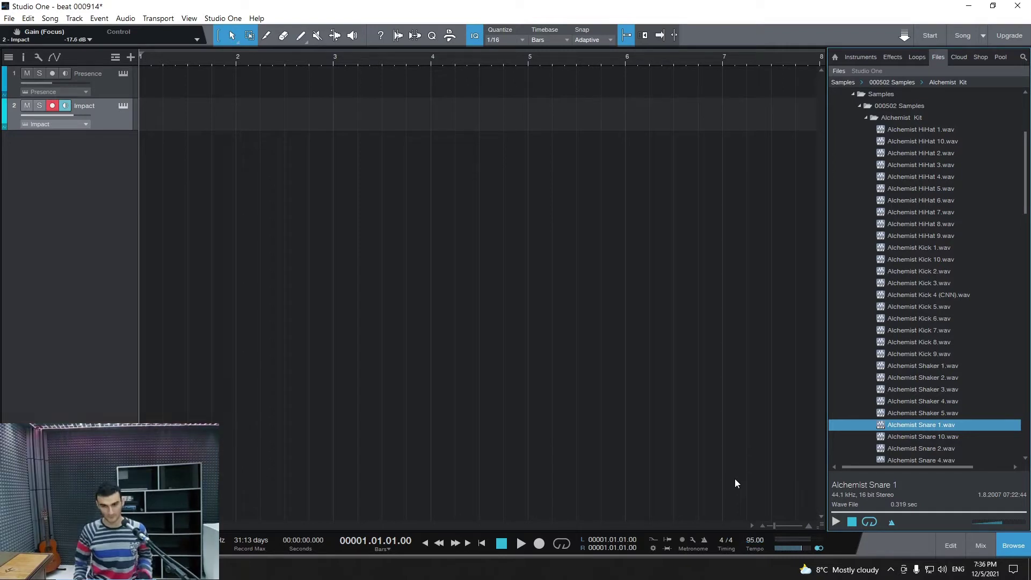
{"action": "left_click", "coordinate": [705, 540]}
{"action": "key", "text": "space"}
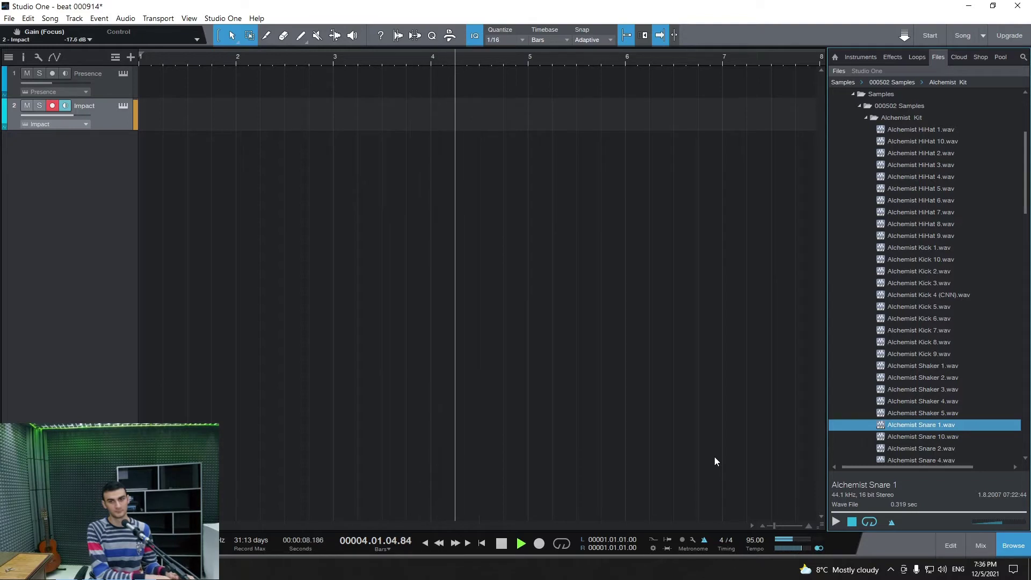
{"action": "key", "text": "space"}
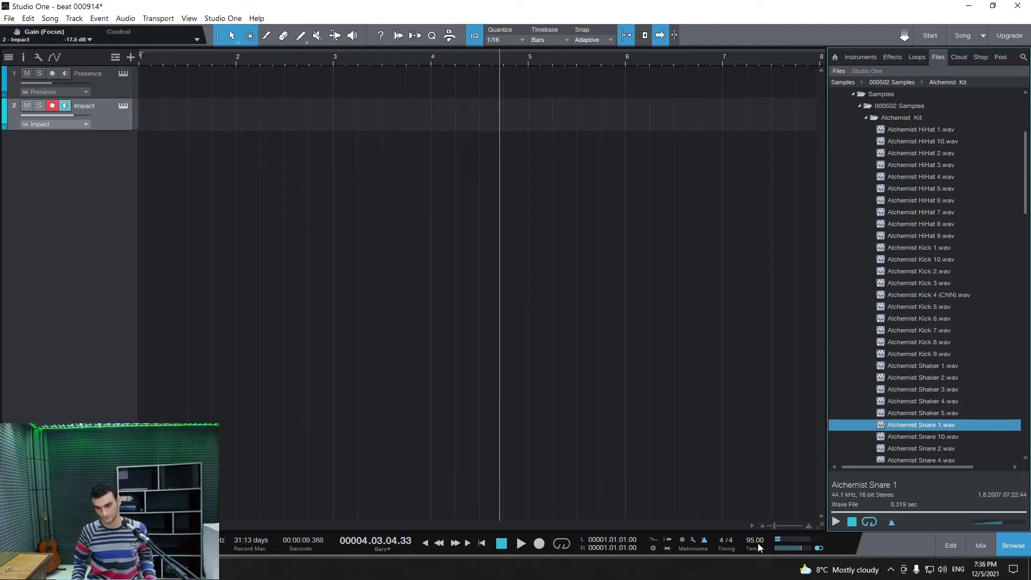
Step: Set the tempo to 120 and rehearse the drums again from the start of the song
{"action": "type", "text": "120"}
{"action": "key", "text": "Return"}
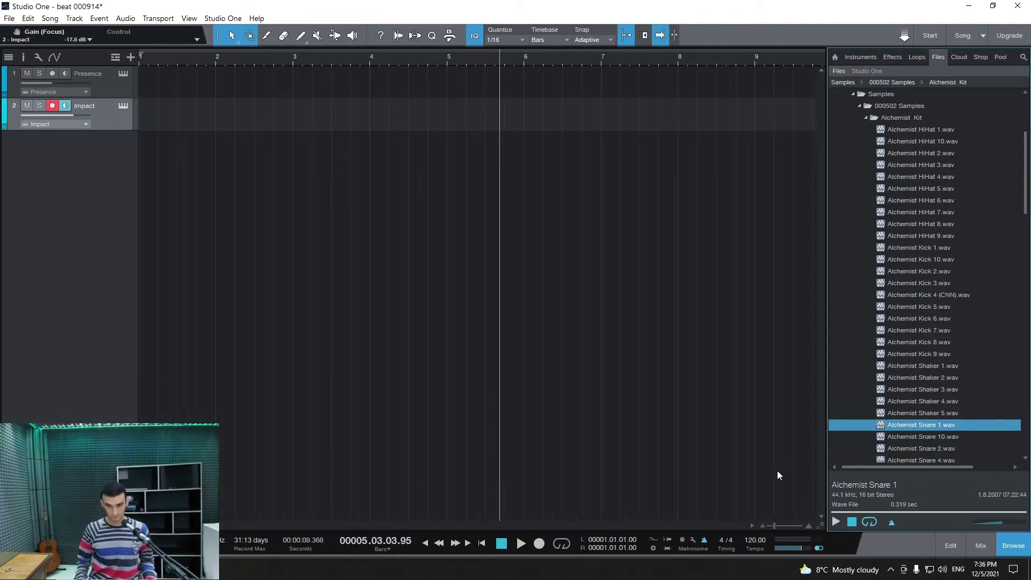
{"action": "key", "text": "Home"}
{"action": "key", "text": "space"}
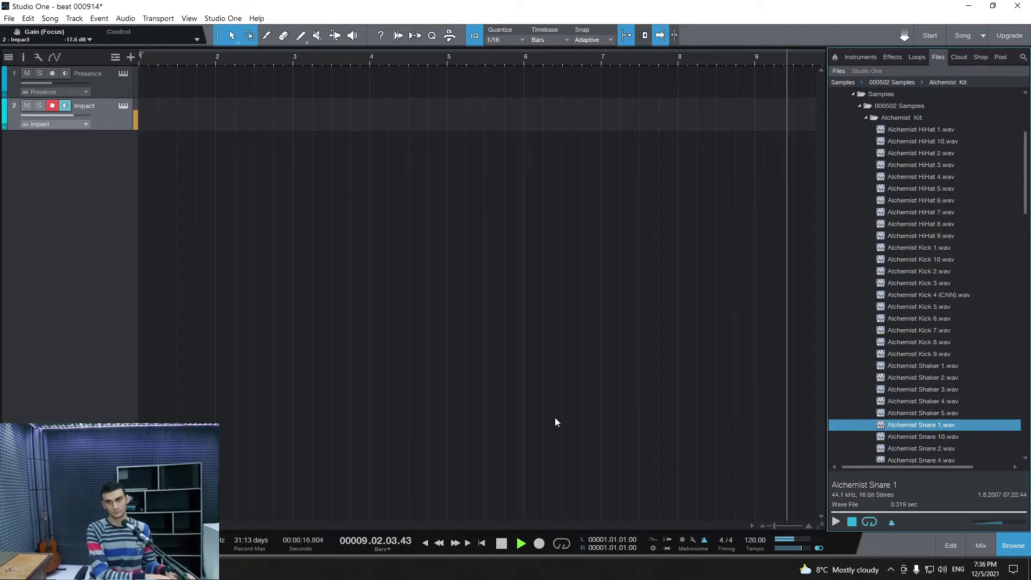
{"action": "key", "text": "space"}
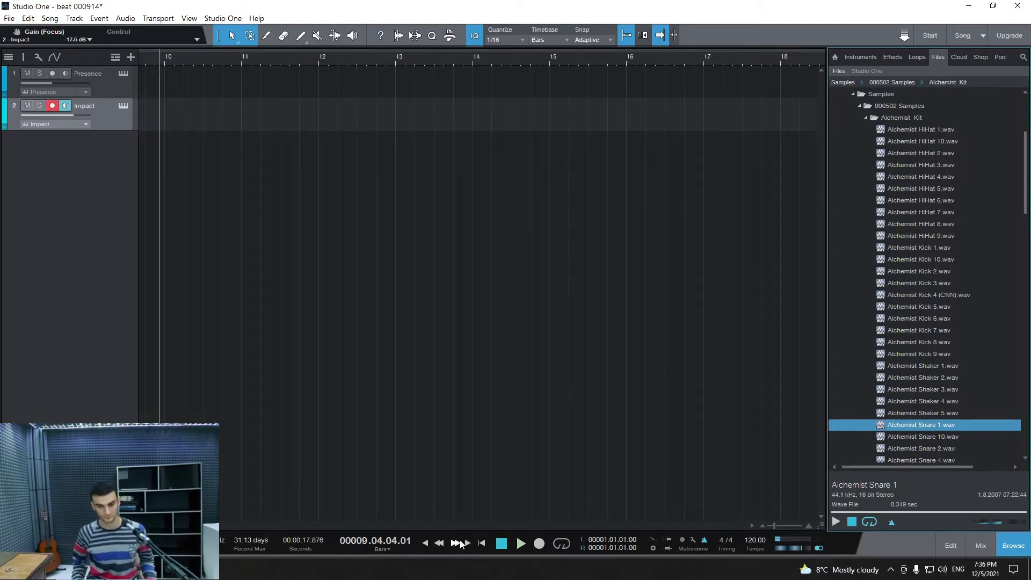
Step: Record a drum pattern on the Impact track from the song start, and shift and trim it to fill bars 1 to 5
{"action": "left_click", "coordinate": [431, 542]}
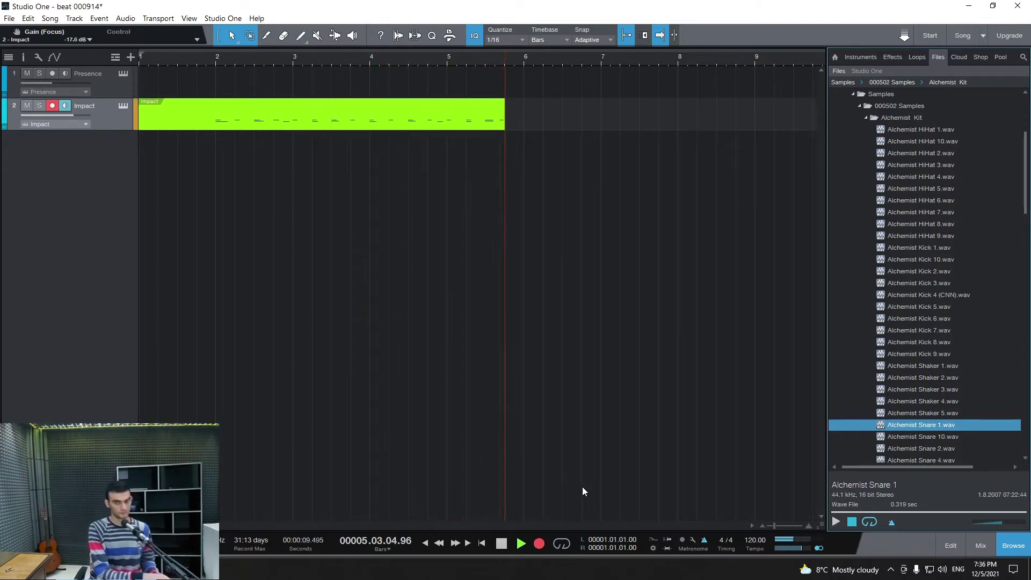
{"action": "key", "text": "space"}
{"action": "left_click_drag", "start_coordinate": [262, 121], "coordinate": [183, 117]}
{"action": "double_click", "coordinate": [182, 117]}
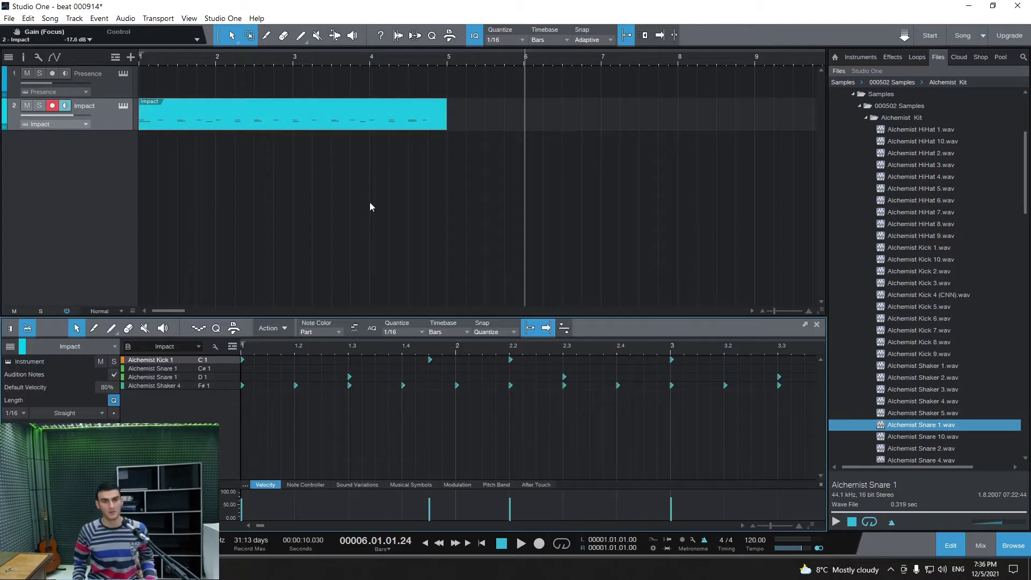
{"action": "left_click", "coordinate": [807, 326]}
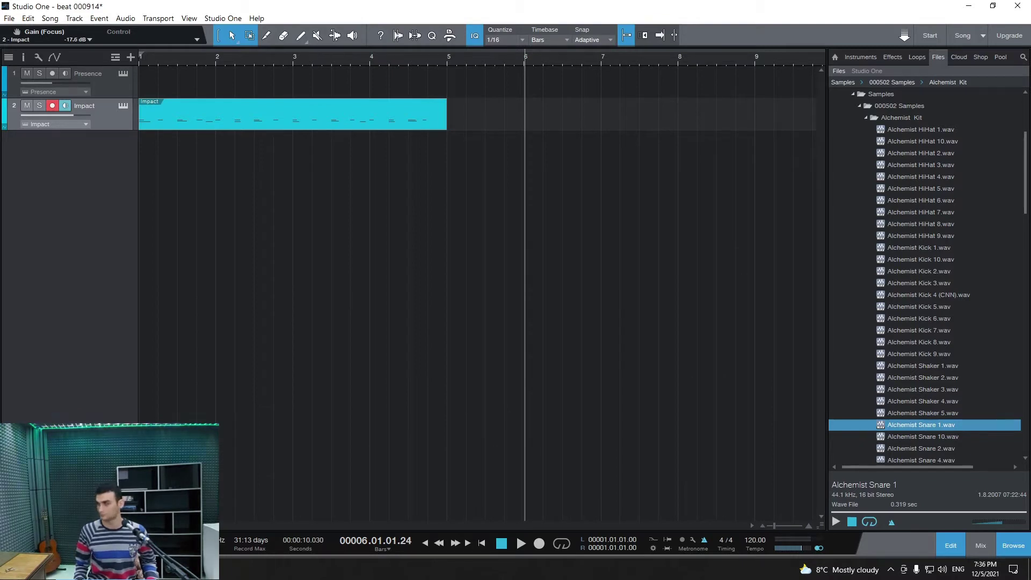
Step: Open the Impact part in an enlarged note editor and loop bars 1 to 5 in playback with the metronome off
{"action": "key", "text": "F2"}
{"action": "left_click_drag", "start_coordinate": [631, 312], "coordinate": [660, 174]}
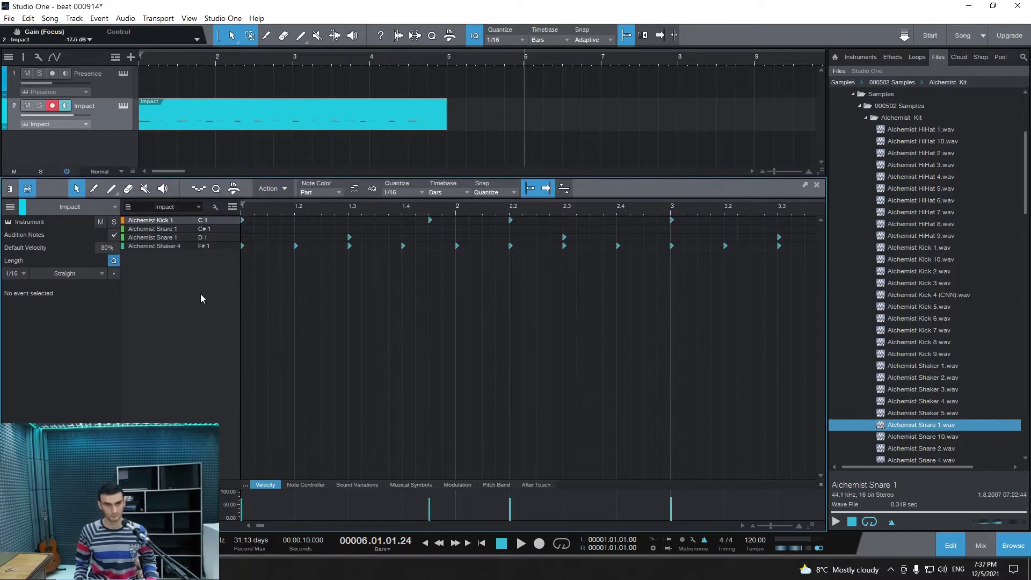
{"action": "left_click", "coordinate": [141, 66]}
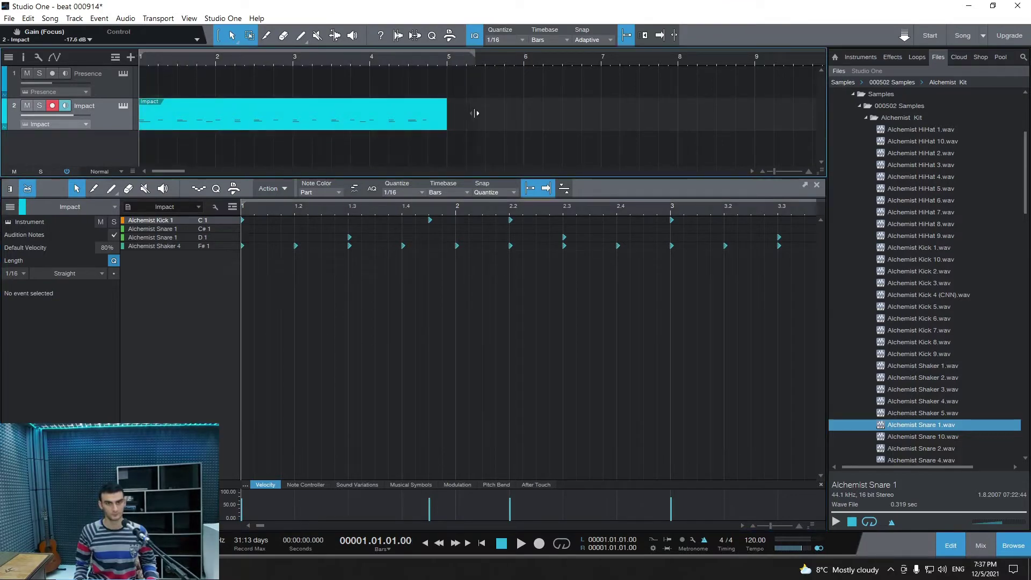
{"action": "left_click", "coordinate": [562, 543]}
{"action": "key", "text": "space"}
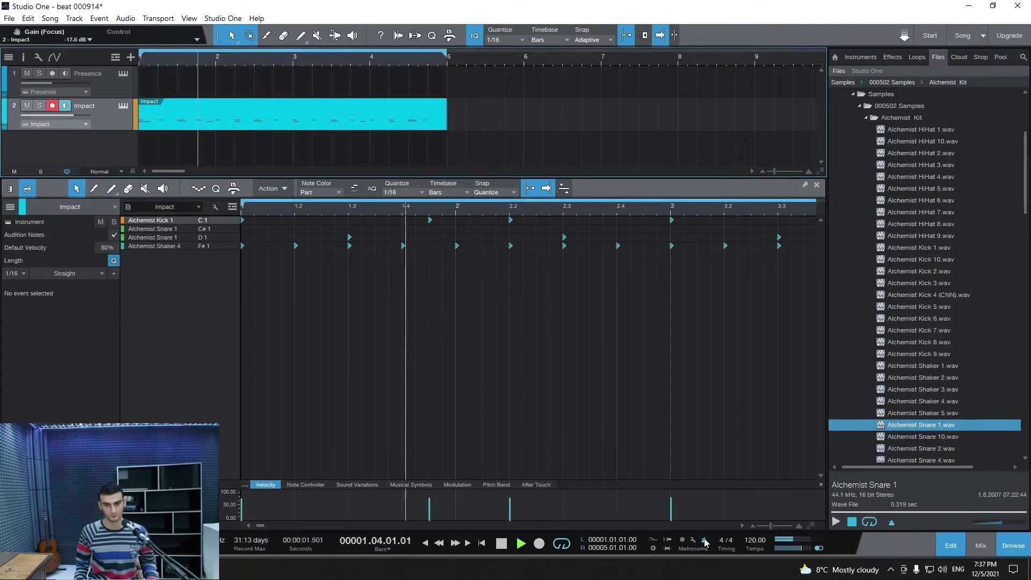
{"action": "key", "text": "space"}
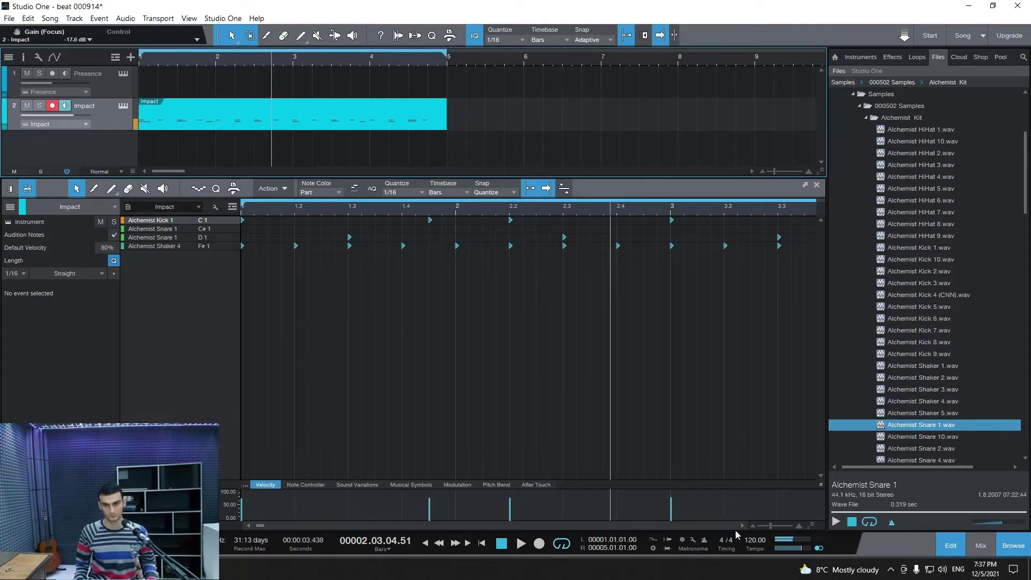
Step: Set the tempo to 150 and play the looped drum pattern from the start
{"action": "double_click", "coordinate": [755, 540]}
{"action": "type", "text": "150"}
{"action": "key", "text": "Return"}
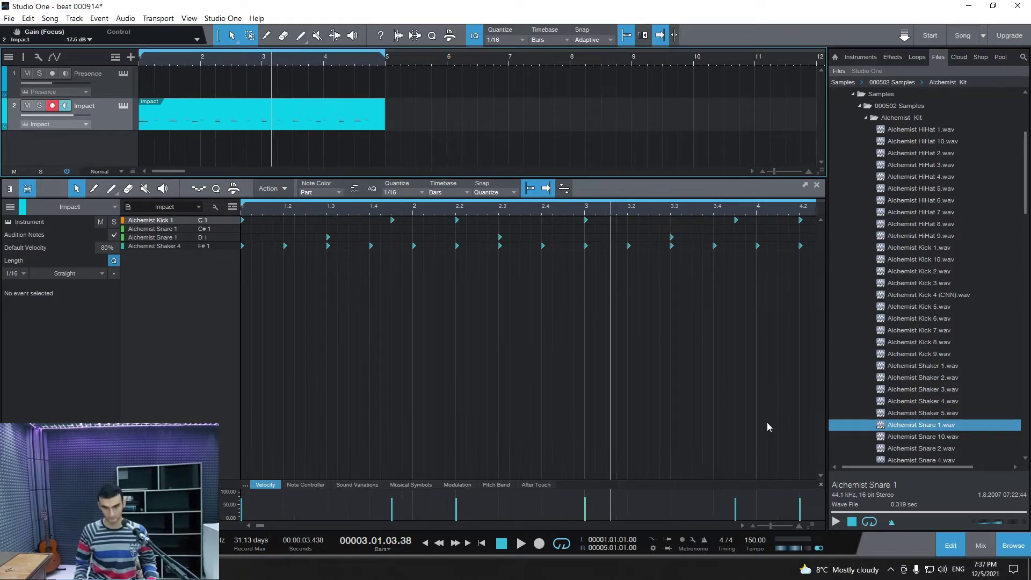
{"action": "left_click", "coordinate": [424, 543]}
{"action": "key", "text": "space"}
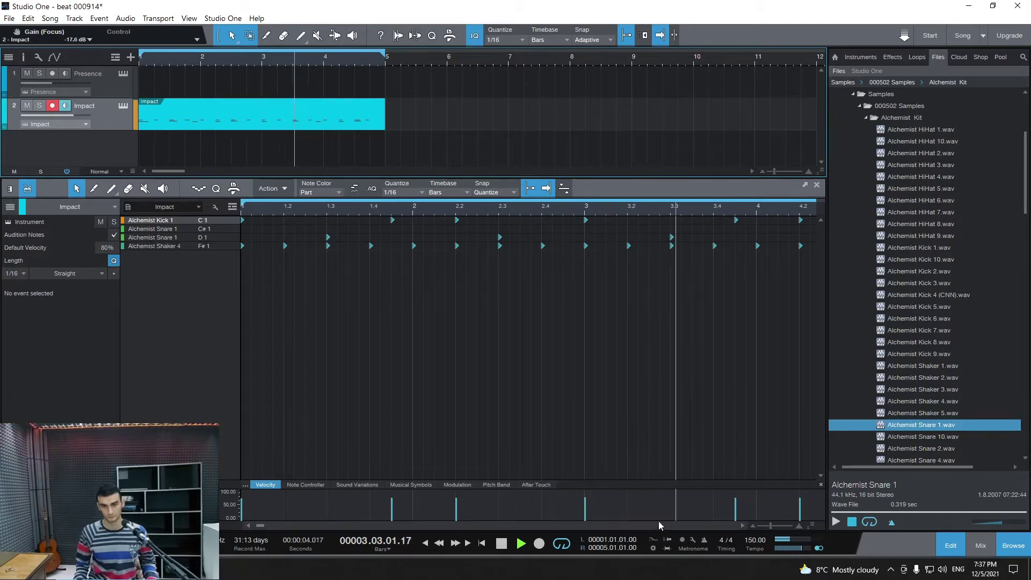
{"action": "key", "text": "space"}
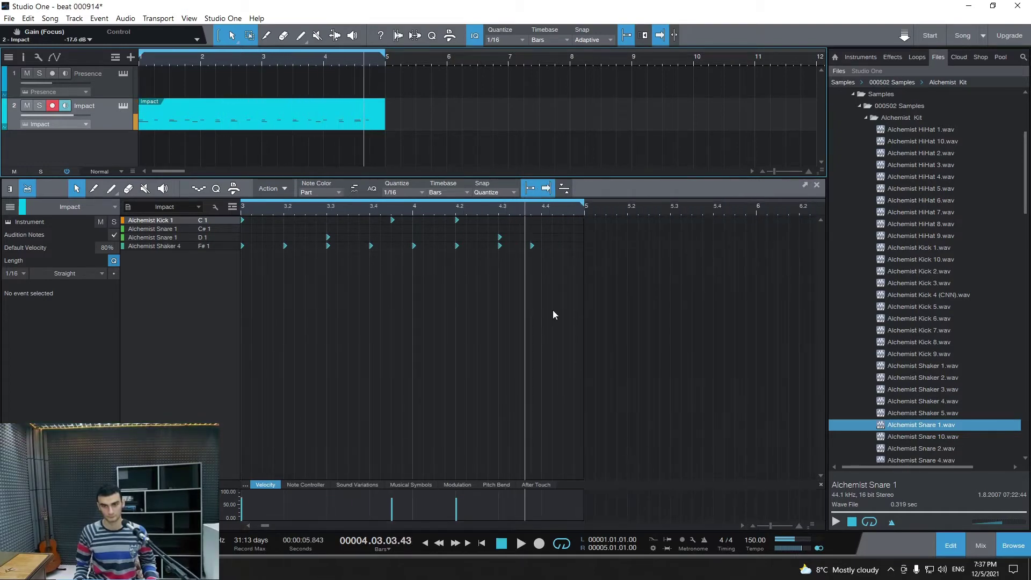
Step: Move the last Alchemist Shaker 4 hit onto beat 4.4 and close the note editor
{"action": "left_click_drag", "start_coordinate": [532, 247], "coordinate": [543, 246]}
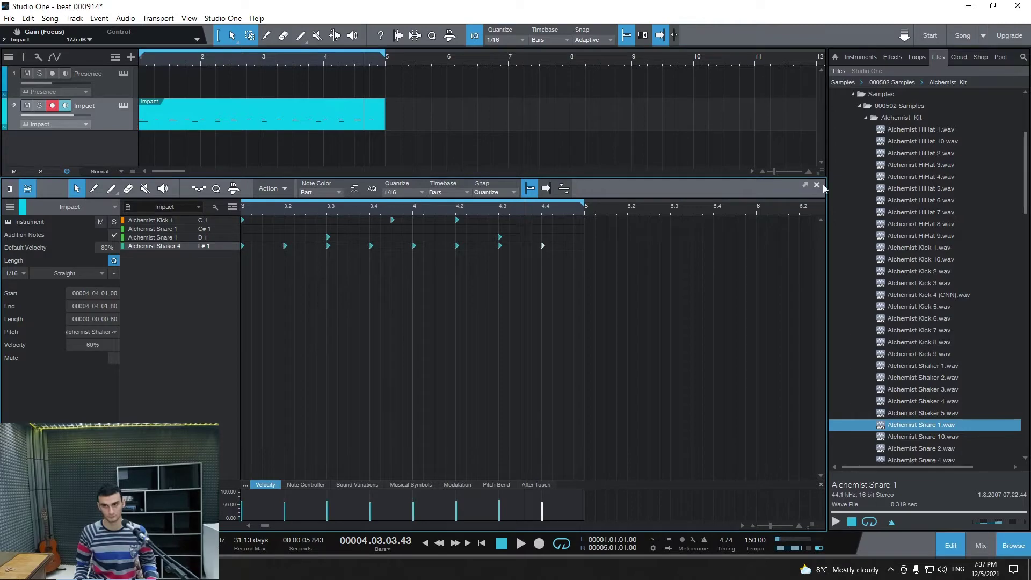
{"action": "left_click", "coordinate": [816, 185]}
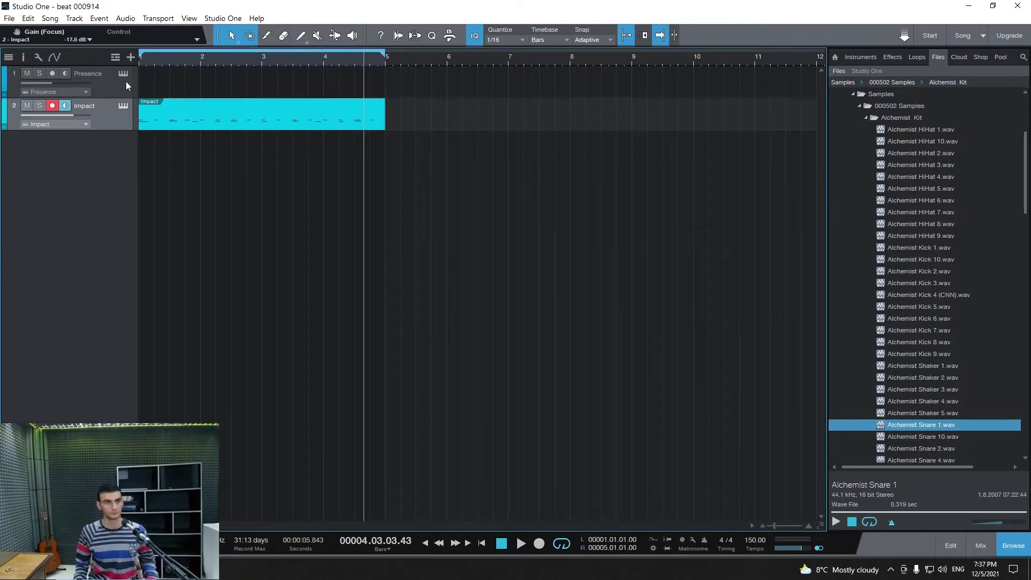
Step: Select the Presence track and try out its sound over the looped drums
{"action": "left_click", "coordinate": [115, 94]}
{"action": "right_click", "coordinate": [8, 162]}
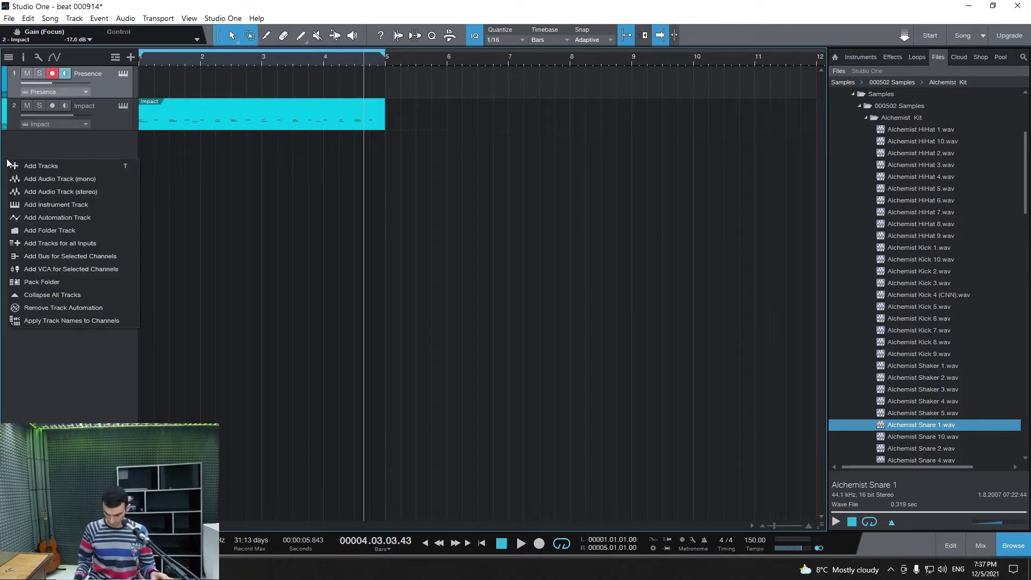
{"action": "left_click", "coordinate": [294, 5]}
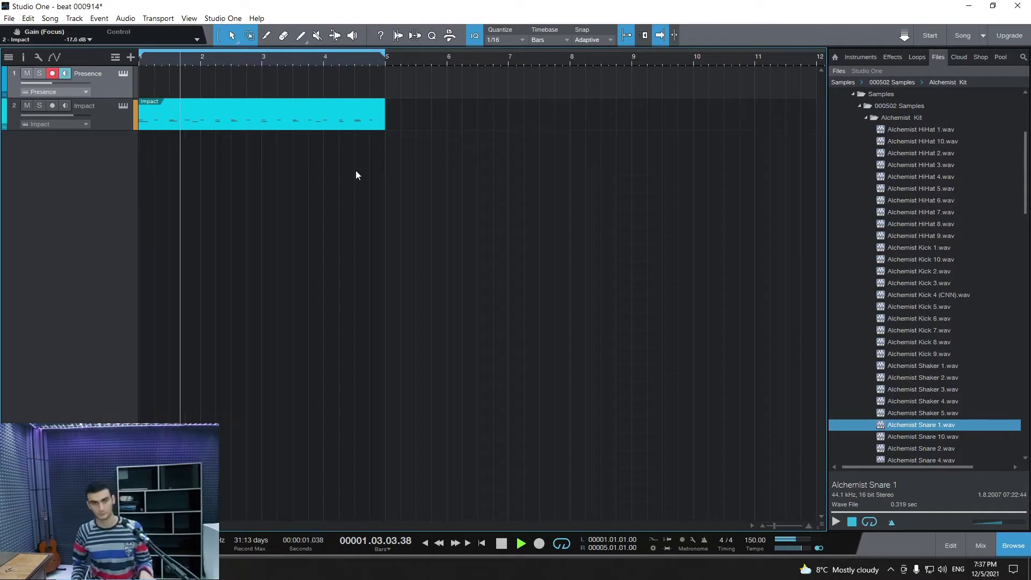
{"action": "left_click", "coordinate": [502, 543]}
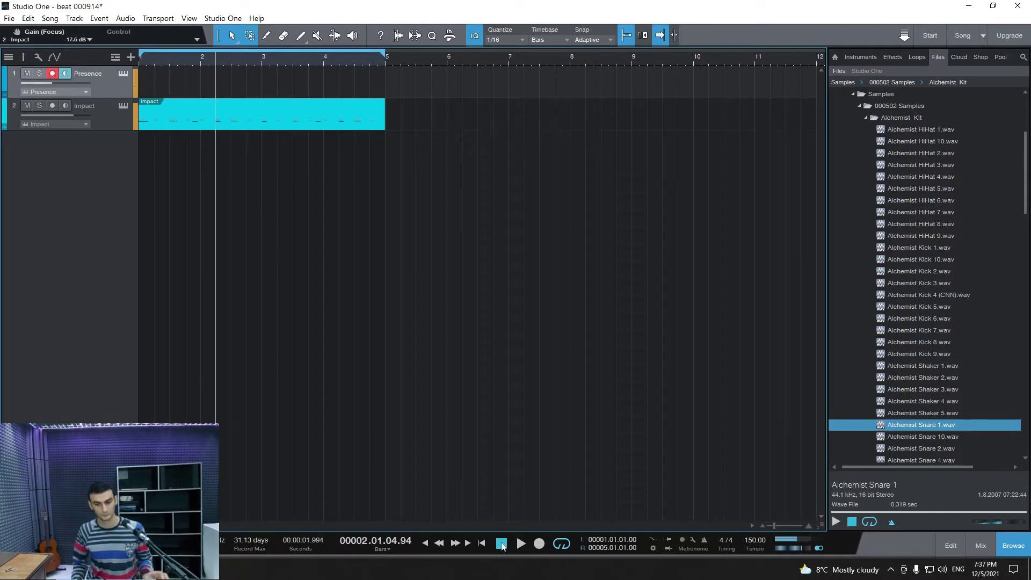
Step: Find VB-ROWDY among the instruments and add it as a new track below Impact
{"action": "left_click", "coordinate": [866, 56]}
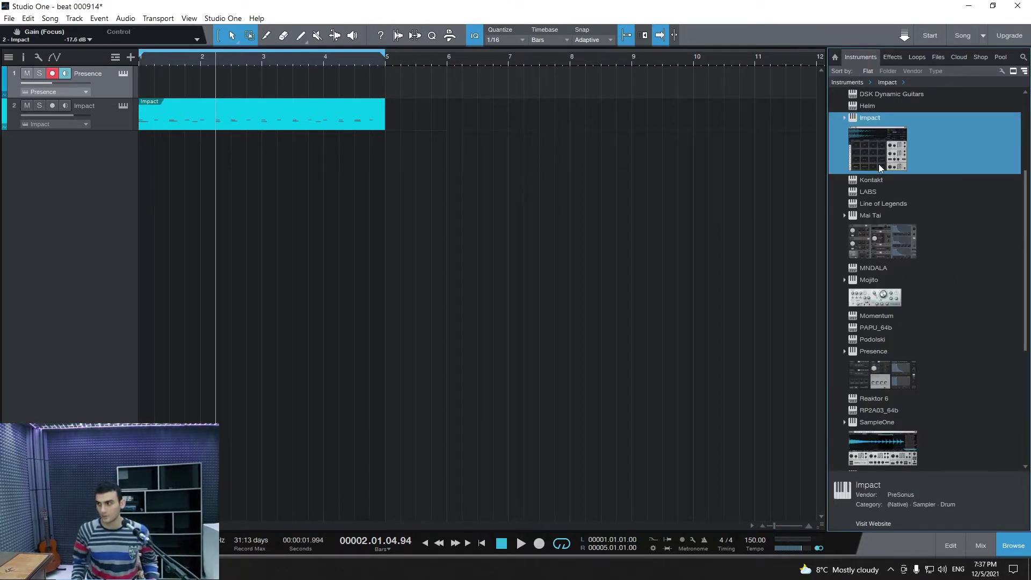
{"action": "scroll", "coordinate": [879, 163], "scroll_direction": "down", "scroll_amount": 5}
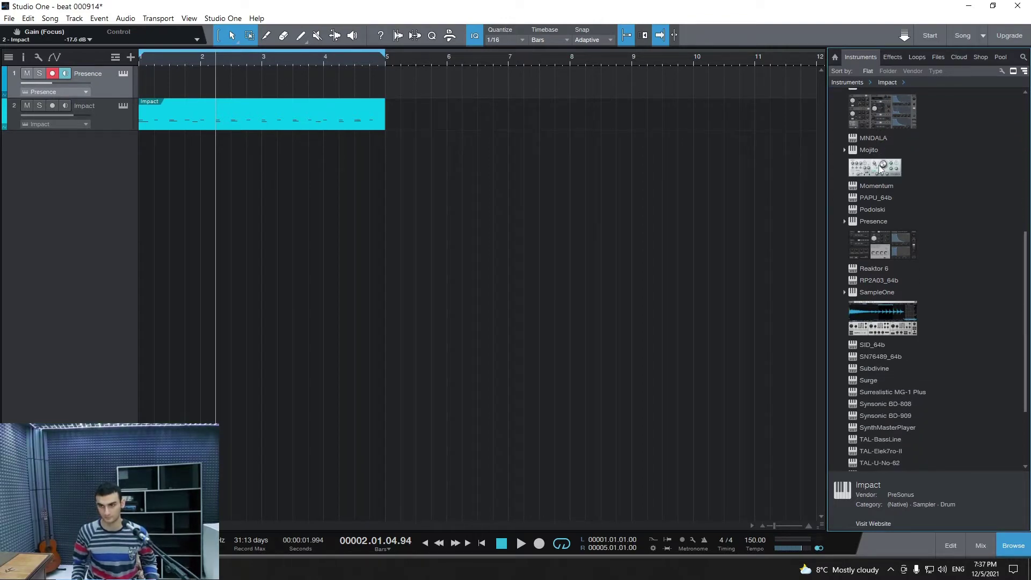
{"action": "scroll", "coordinate": [879, 166], "scroll_direction": "up", "scroll_amount": 2}
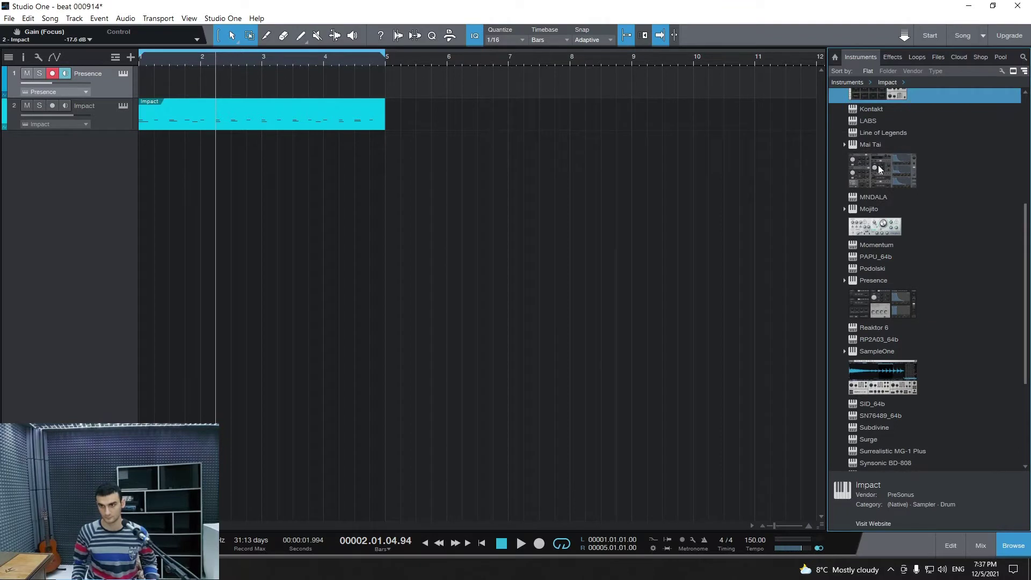
{"action": "scroll", "coordinate": [878, 164], "scroll_direction": "up", "scroll_amount": 1}
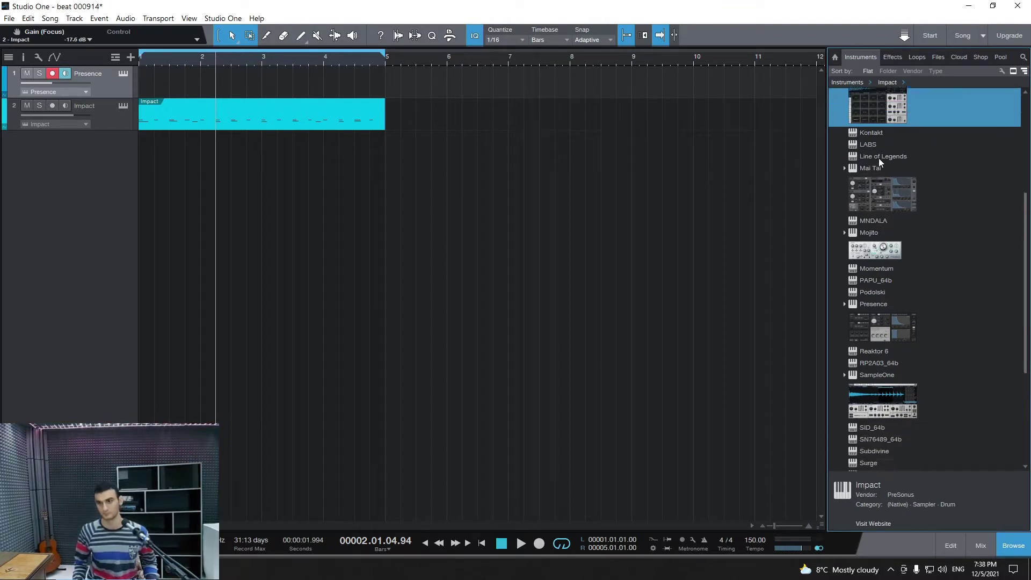
{"action": "scroll", "coordinate": [878, 158], "scroll_direction": "down", "scroll_amount": 4}
{"action": "scroll", "coordinate": [876, 417], "scroll_direction": "down", "scroll_amount": 4}
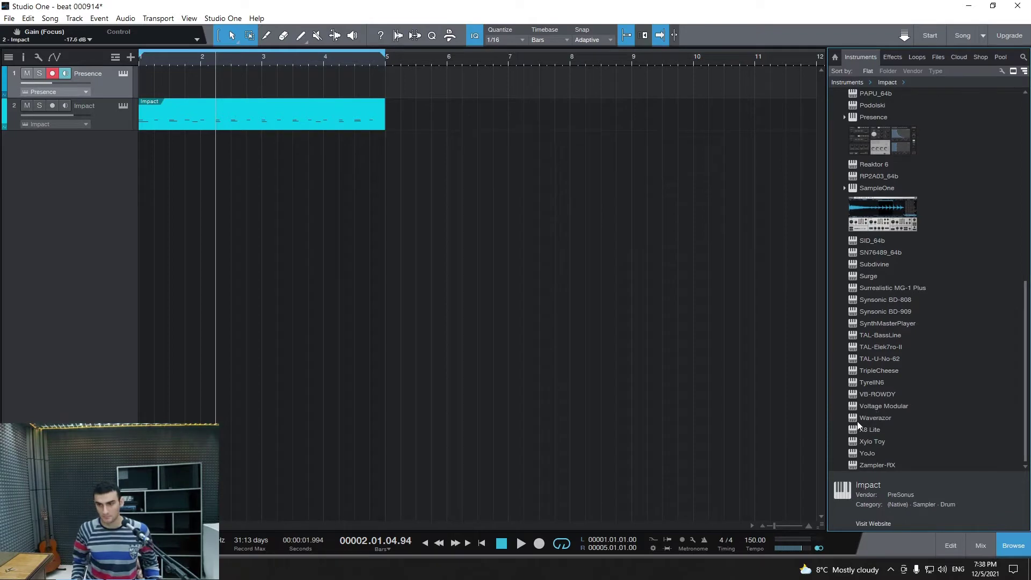
{"action": "left_click_drag", "start_coordinate": [876, 394], "coordinate": [83, 202]}
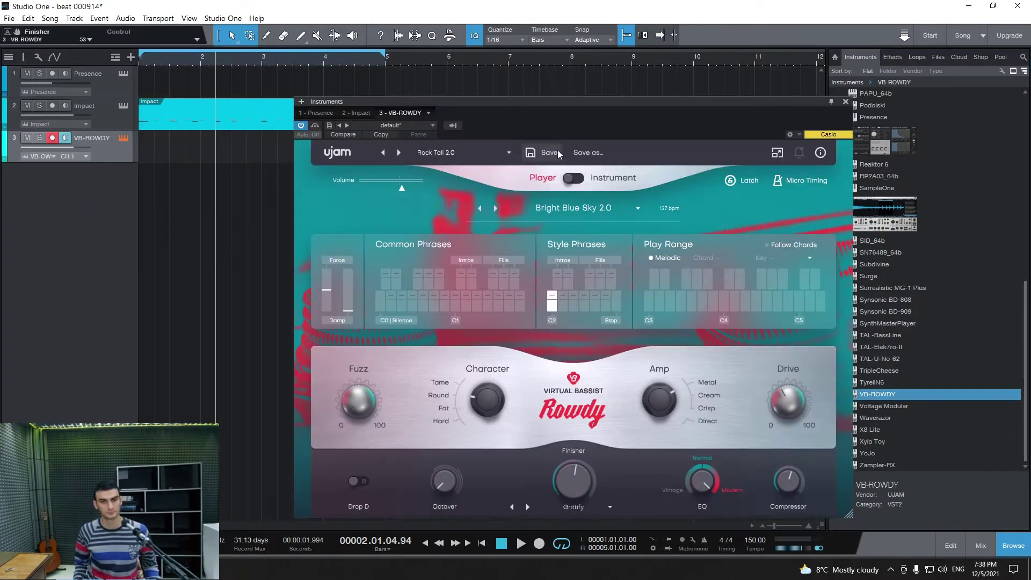
Step: Switch the Rowdy bass from Player to Instrument mode and lower its track volume to about -19.6 dB
{"action": "left_click", "coordinate": [569, 180]}
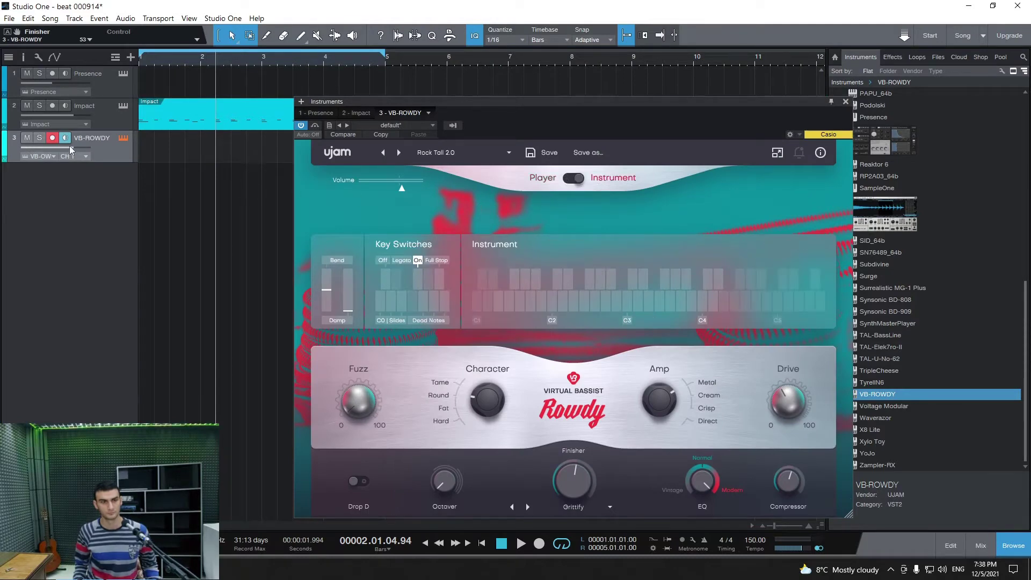
{"action": "left_click_drag", "start_coordinate": [70, 146], "coordinate": [44, 148]}
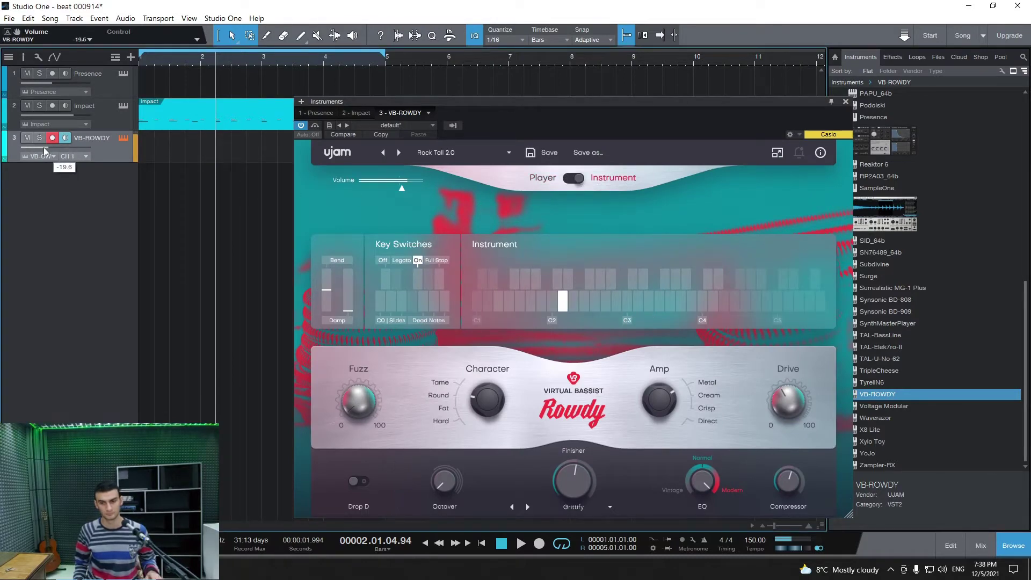
Step: Adjust the Rowdy bass's Character and Drive while auditioning notes, and set the Finisher to about 78
{"action": "left_click", "coordinate": [666, 394]}
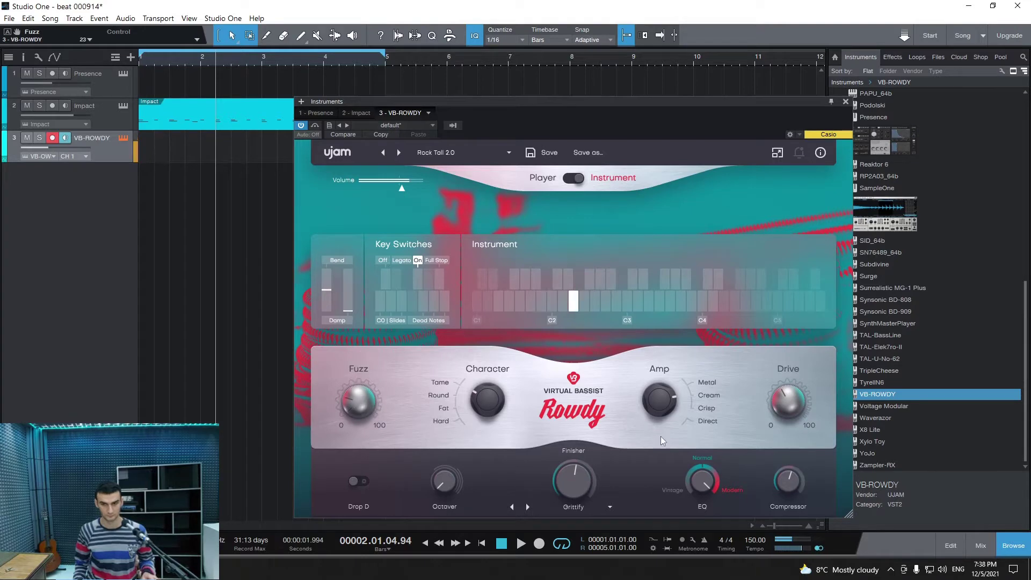
{"action": "left_click", "coordinate": [446, 482]}
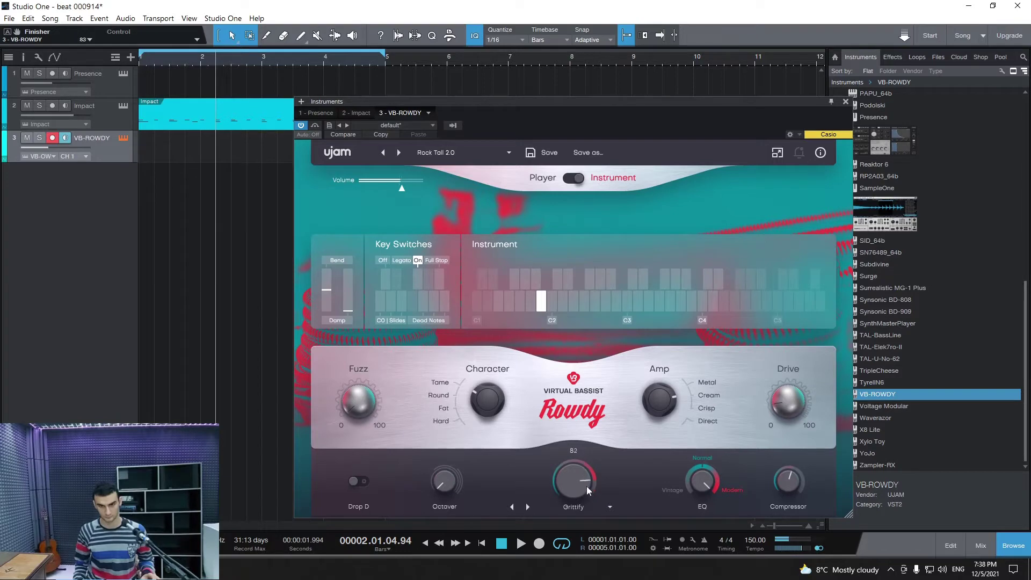
{"action": "left_click_drag", "start_coordinate": [594, 498], "coordinate": [594, 489]}
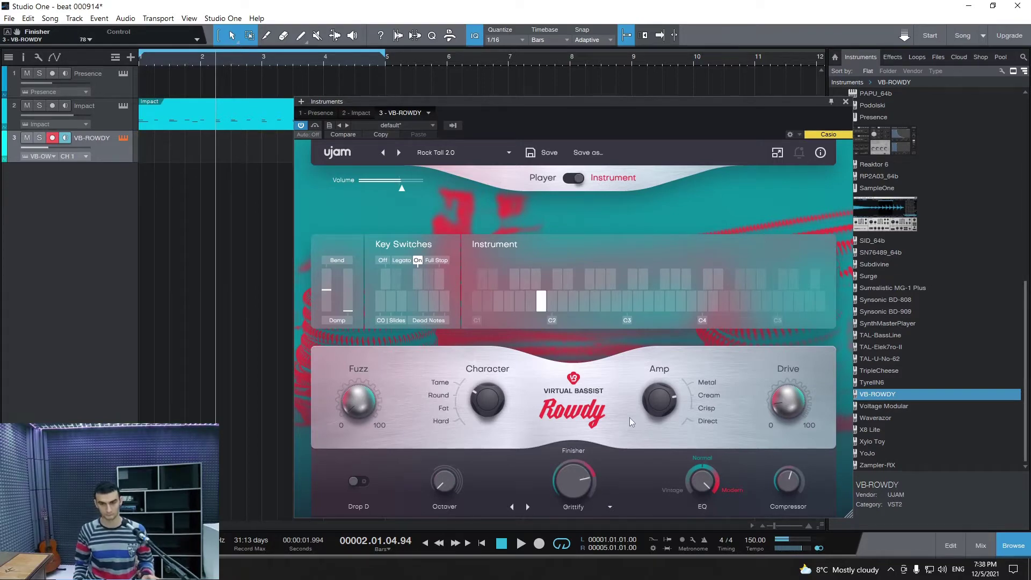
Step: Set the VB-ROWDY track volume to about -13.8 dB, rehearse the bass over the looped drums and close the instrument window
{"action": "mouse_move", "coordinate": [76, 148]}
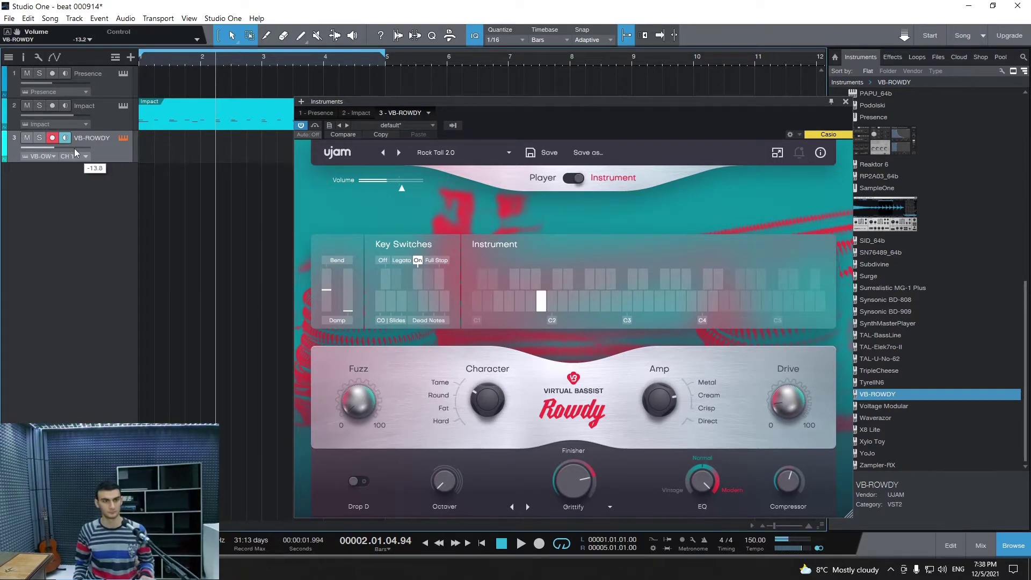
{"action": "left_click", "coordinate": [501, 543]}
{"action": "left_click", "coordinate": [521, 544]}
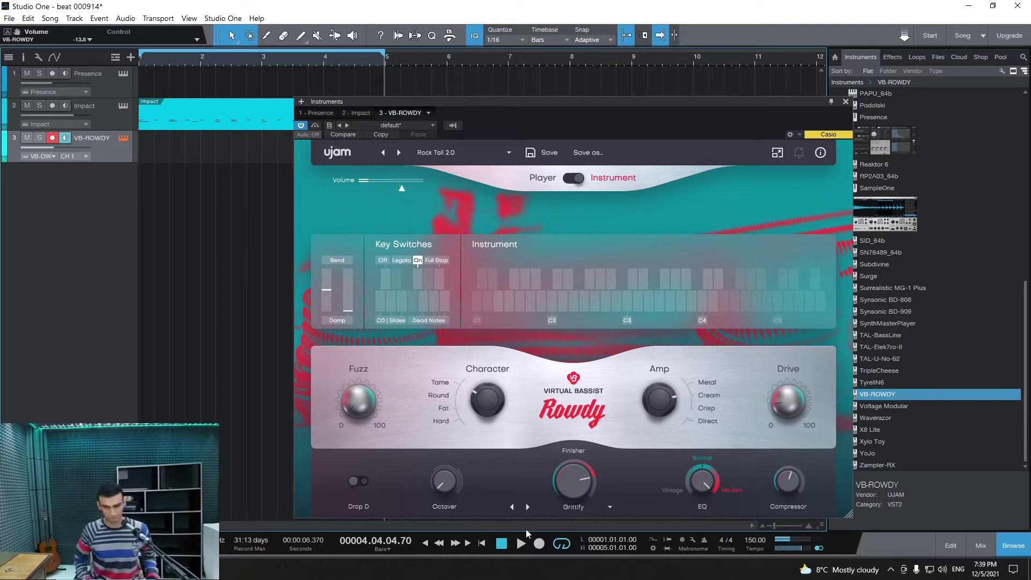
{"action": "left_click", "coordinate": [845, 102]}
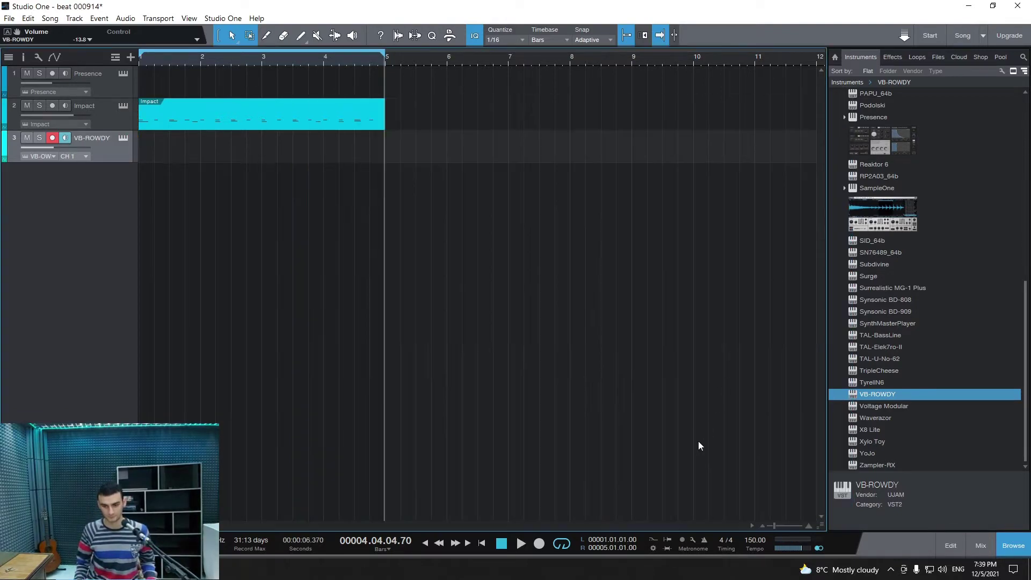
{"action": "left_click", "coordinate": [424, 543]}
{"action": "left_click", "coordinate": [540, 543]}
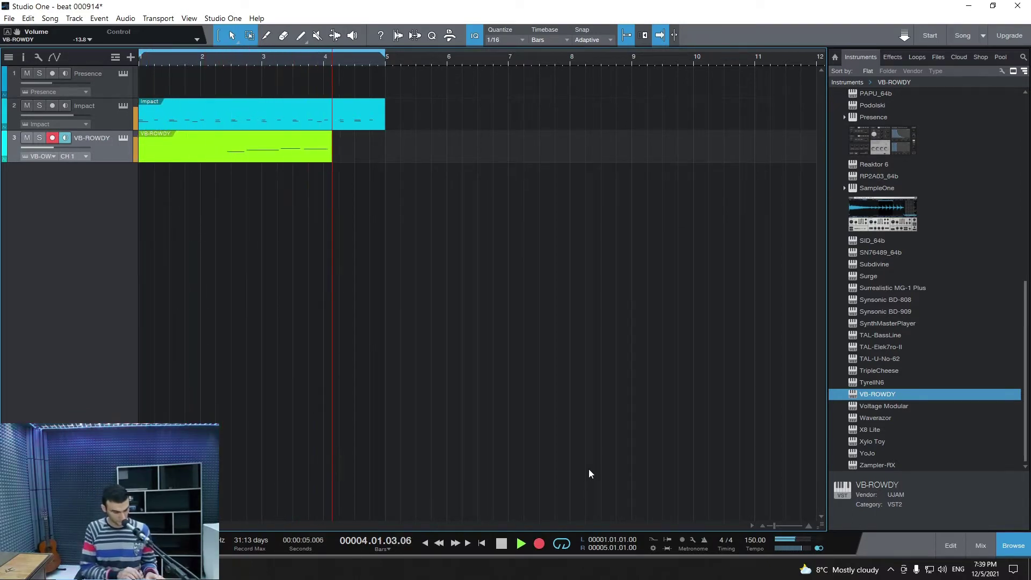
{"action": "key", "text": "space"}
{"action": "key", "text": "ctrl+z"}
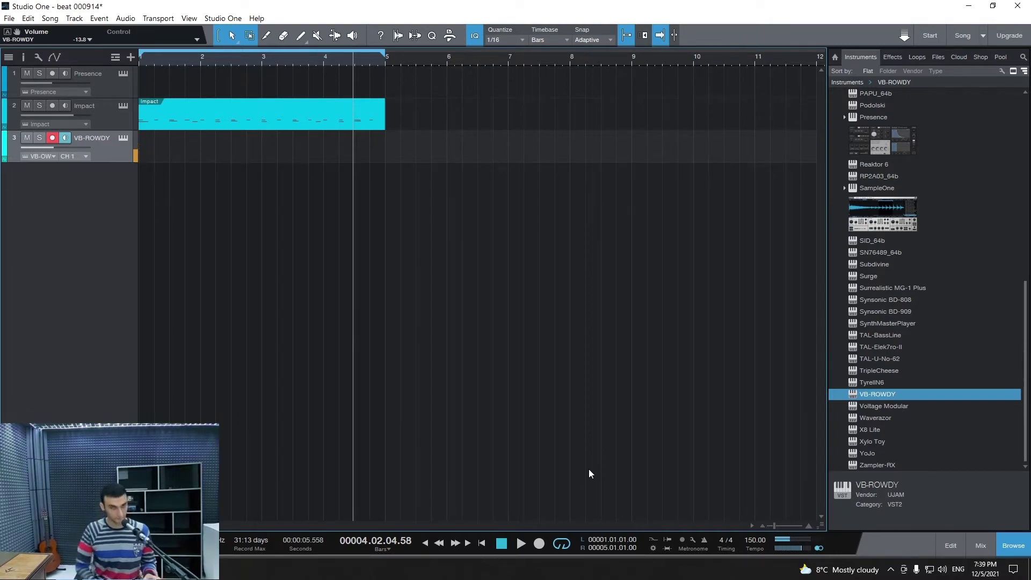
Step: Record a four-bar VB-ROWDY bass line from the song start and open the recorded part for note editing
{"action": "left_click", "coordinate": [426, 544]}
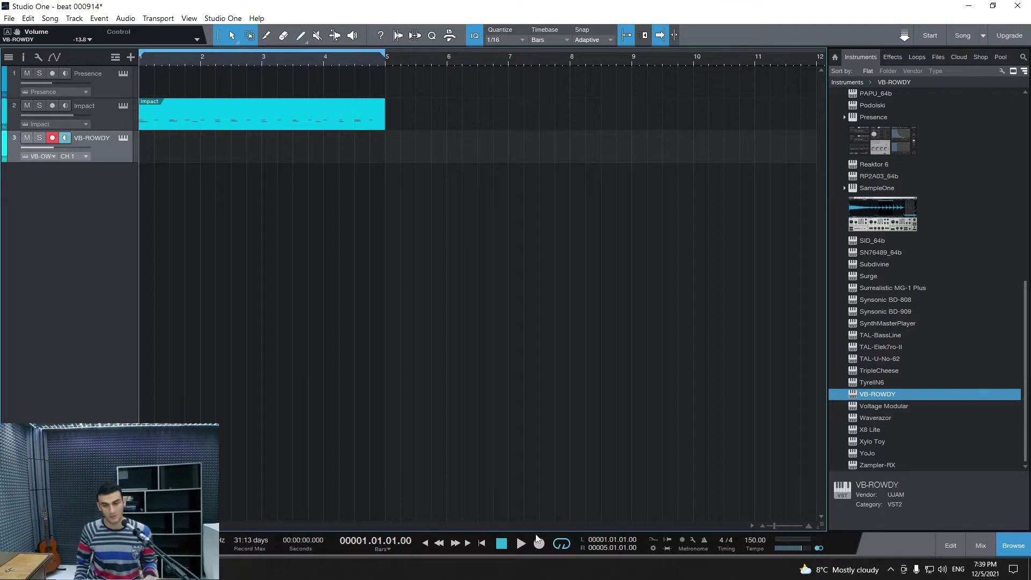
{"action": "left_click", "coordinate": [539, 544]}
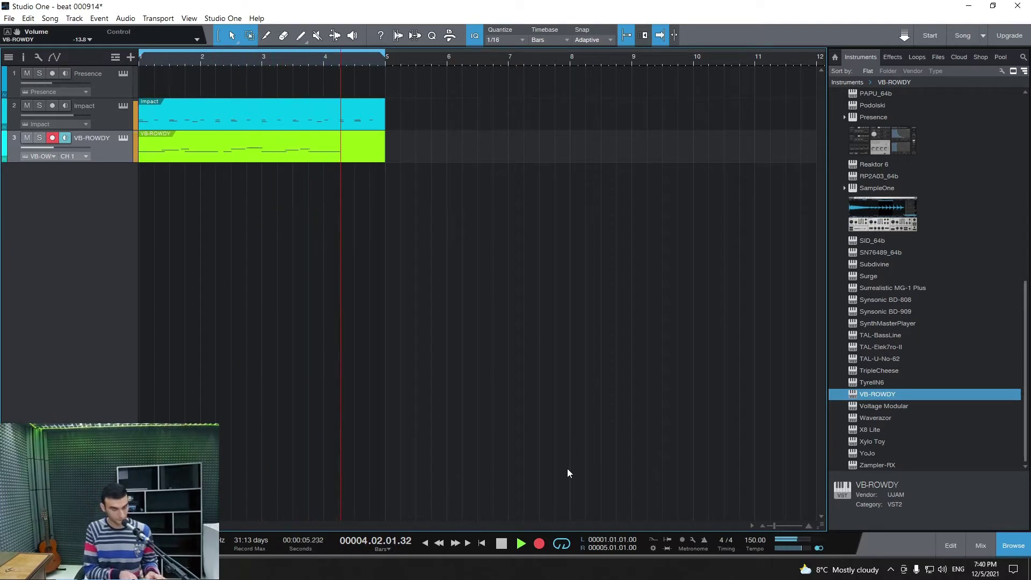
{"action": "key", "text": "space"}
{"action": "key", "text": "space"}
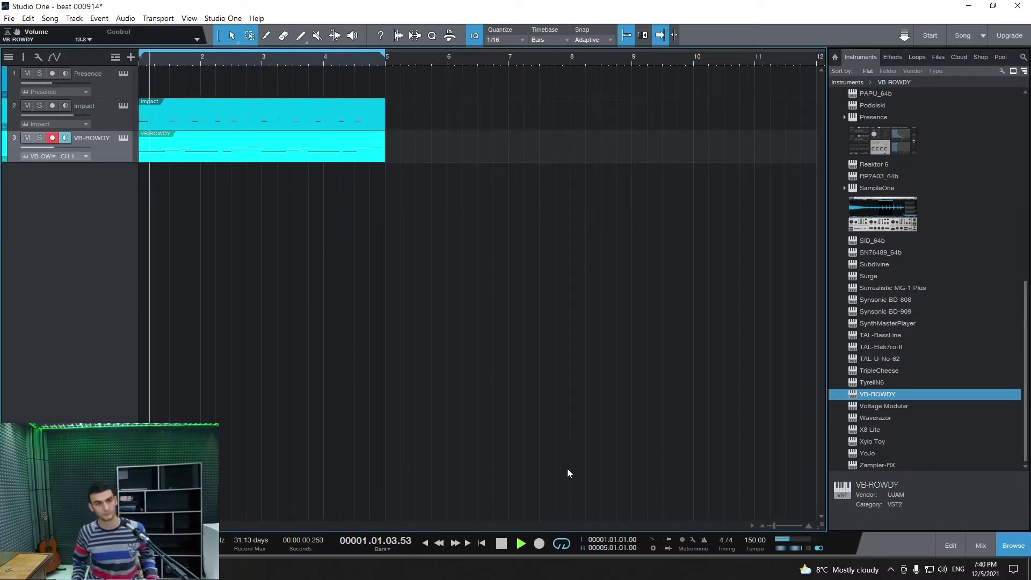
{"action": "double_click", "coordinate": [271, 161]}
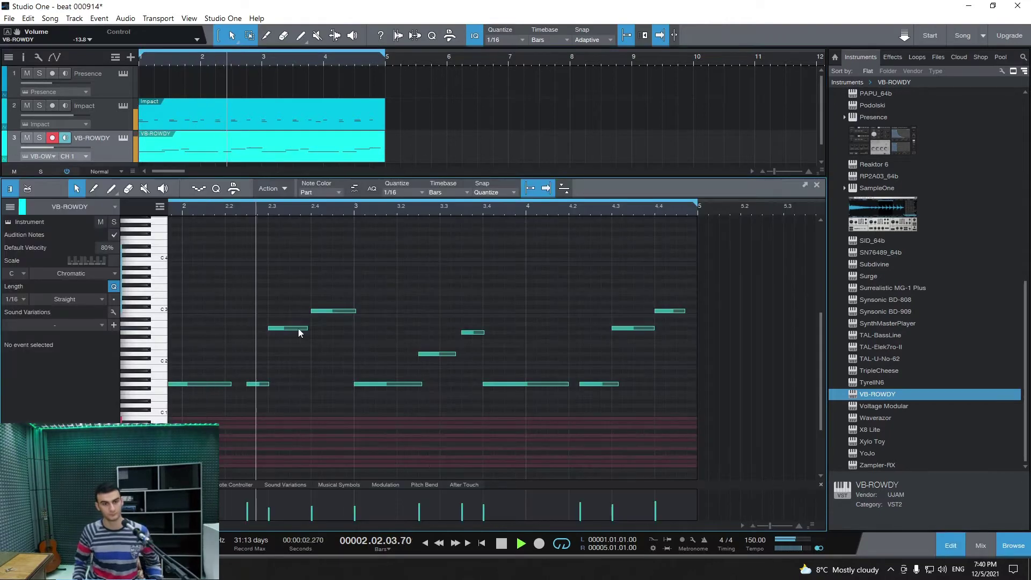
{"action": "key", "text": "space"}
{"action": "left_click_drag", "start_coordinate": [189, 387], "coordinate": [225, 366]}
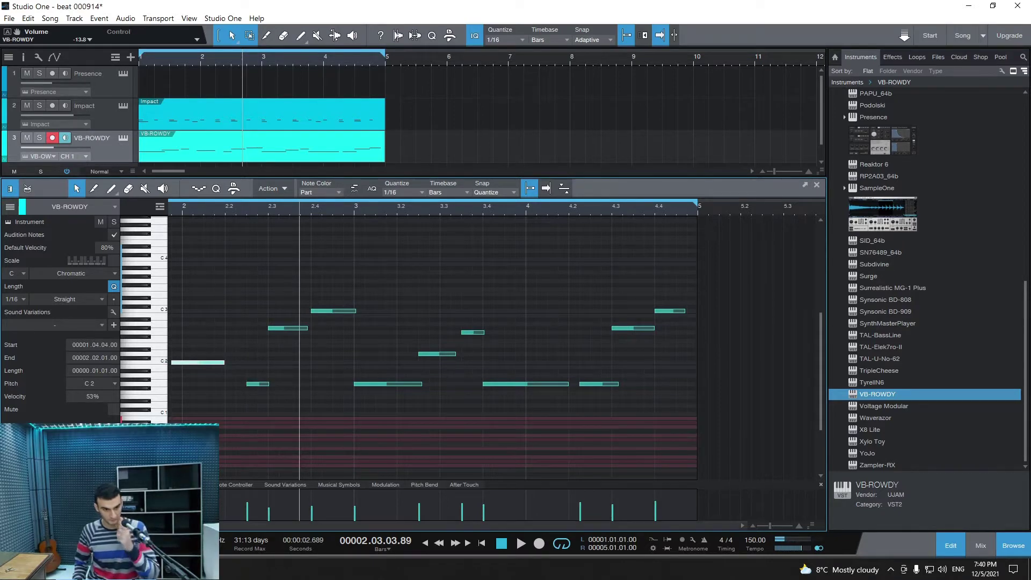
{"action": "scroll", "coordinate": [226, 366], "scroll_direction": "left", "scroll_amount": 3}
{"action": "left_click_drag", "start_coordinate": [358, 364], "coordinate": [267, 379]}
{"action": "left_click_drag", "start_coordinate": [186, 385], "coordinate": [195, 387]}
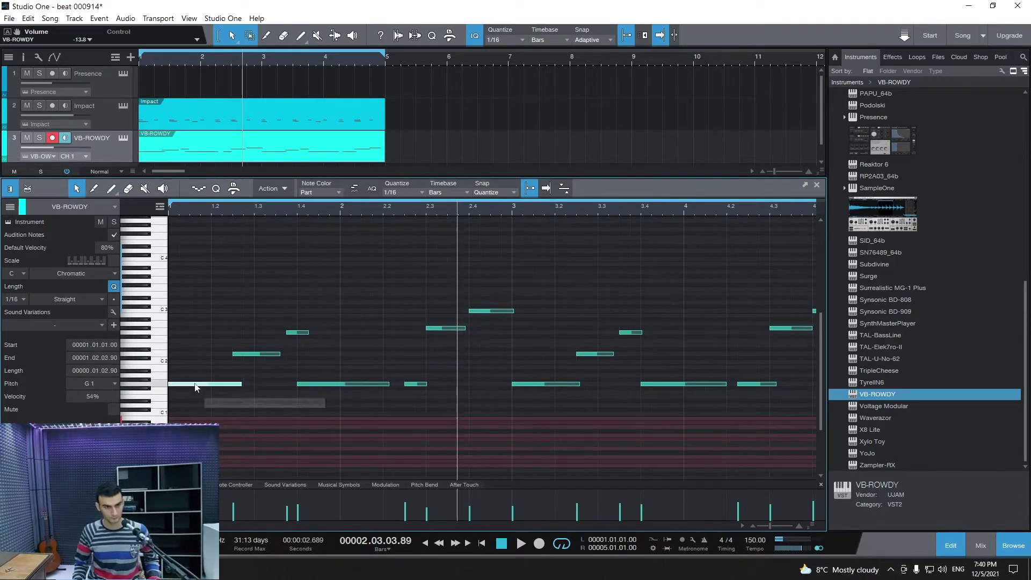
Step: Replace the first bass note with a copy of the D2 note placed on G1, ending at 1.02.03.00, and play it back
{"action": "left_click", "coordinate": [423, 545]}
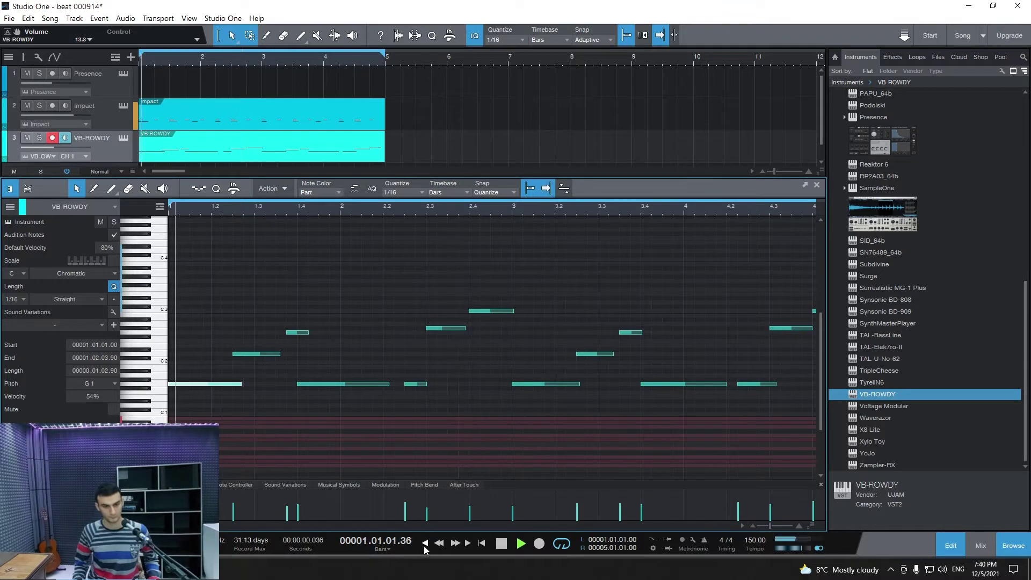
{"action": "key", "text": "Delete"}
{"action": "left_click", "coordinate": [244, 354]}
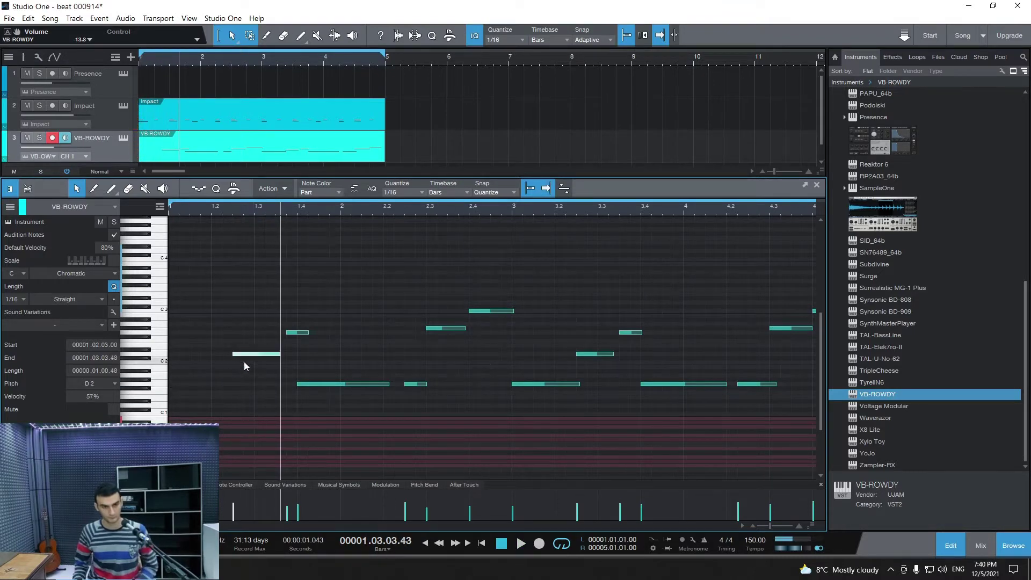
{"action": "left_click_drag", "start_coordinate": [256, 356], "coordinate": [232, 384]}
{"action": "left_click", "coordinate": [437, 544]}
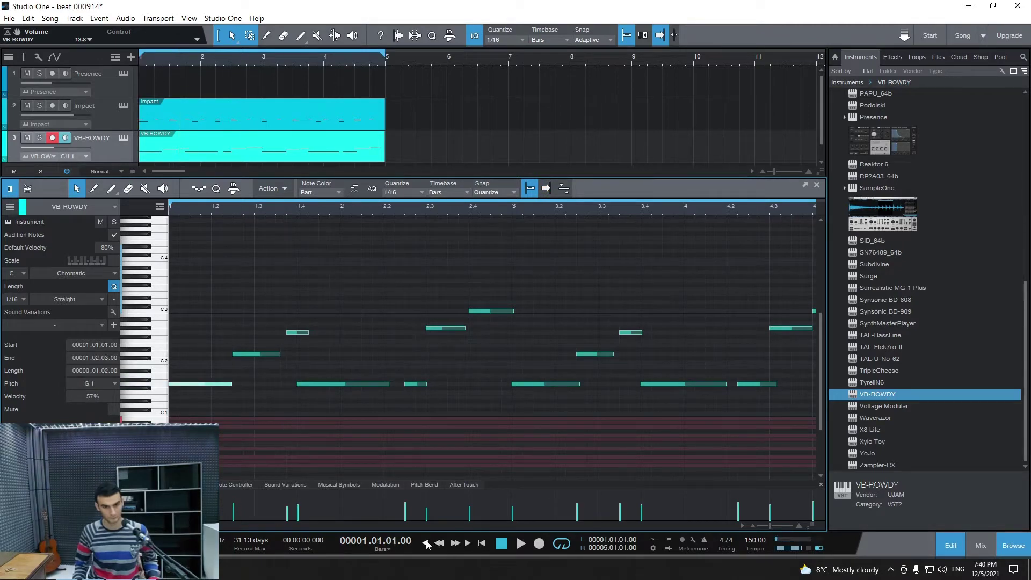
{"action": "key", "text": "space"}
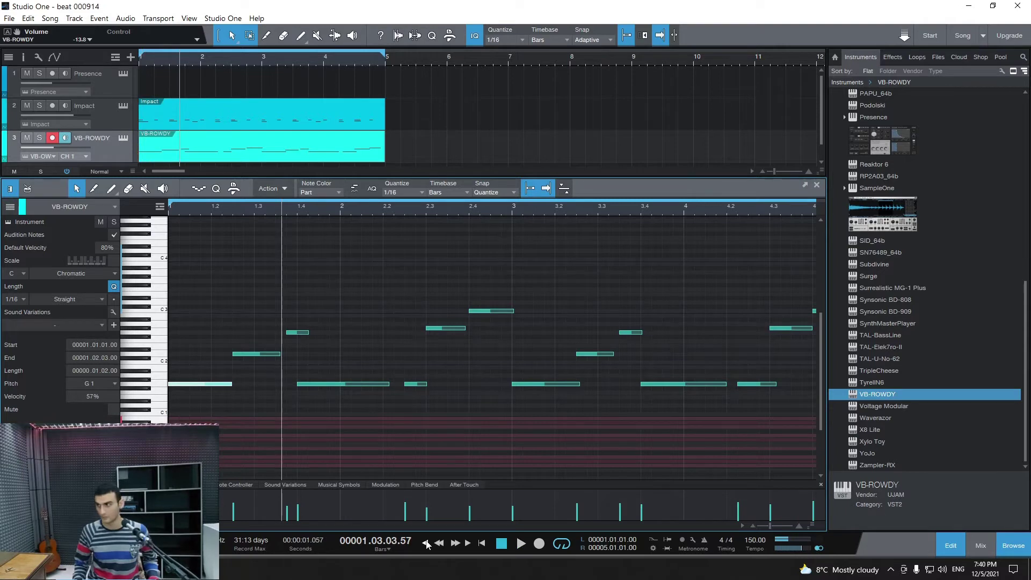
Step: Audition the first G1 bass note repeatedly and compare it with playback from the song start
{"action": "left_click", "coordinate": [199, 384]}
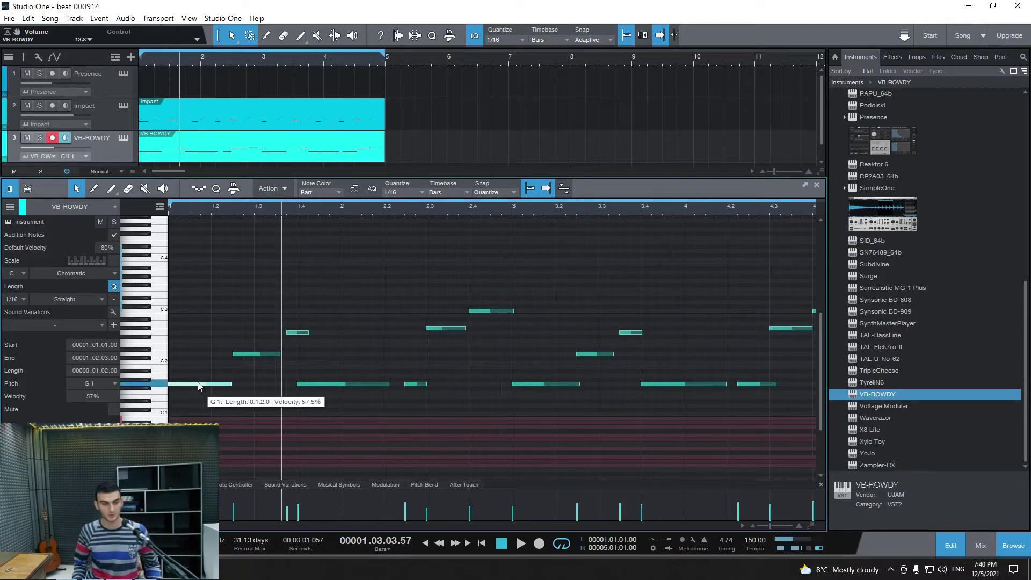
{"action": "left_click", "coordinate": [199, 385]}
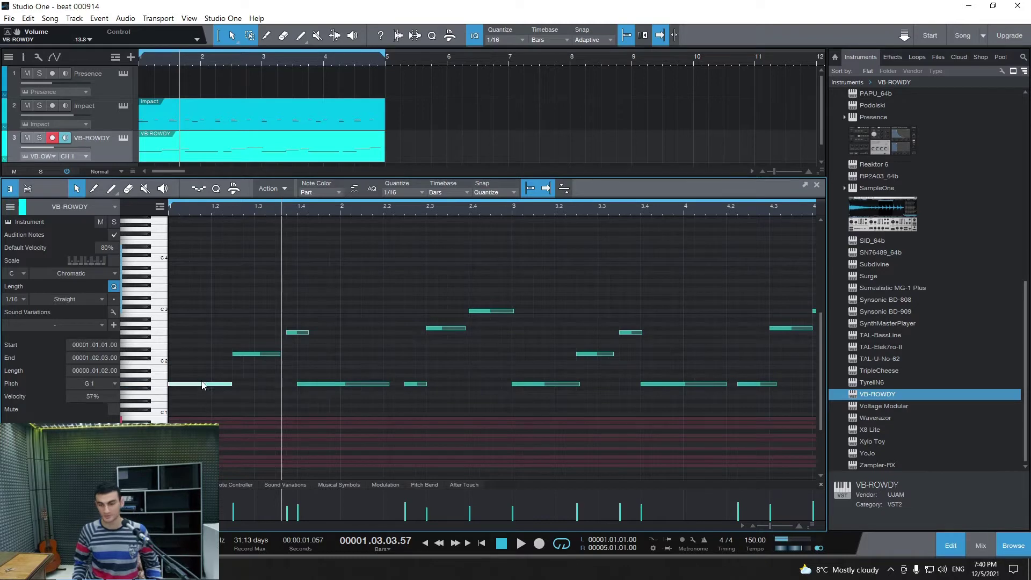
{"action": "left_click", "coordinate": [199, 384]}
{"action": "left_click", "coordinate": [199, 385]}
{"action": "left_click", "coordinate": [199, 386]}
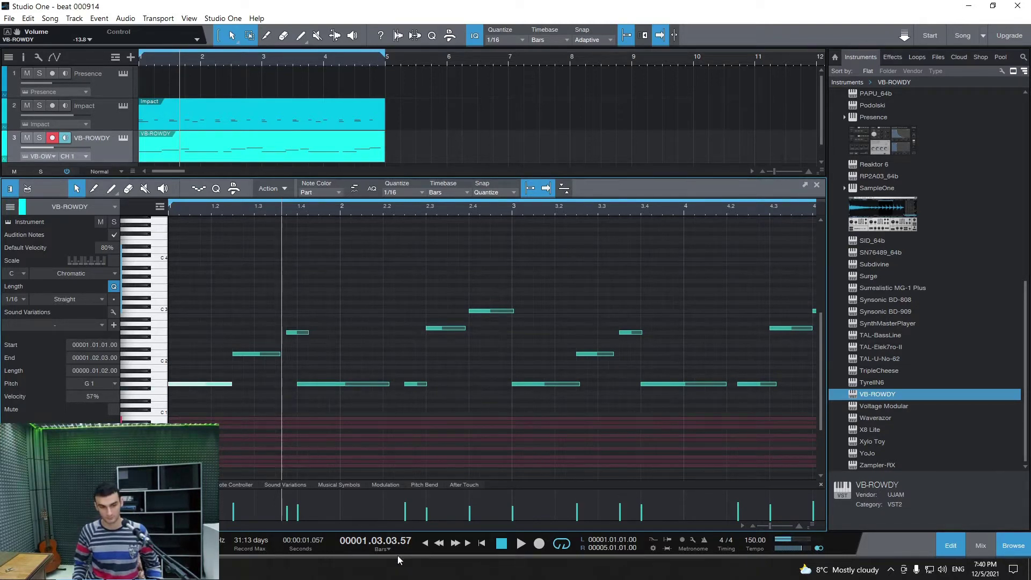
{"action": "left_click", "coordinate": [424, 544]}
{"action": "key", "text": "space"}
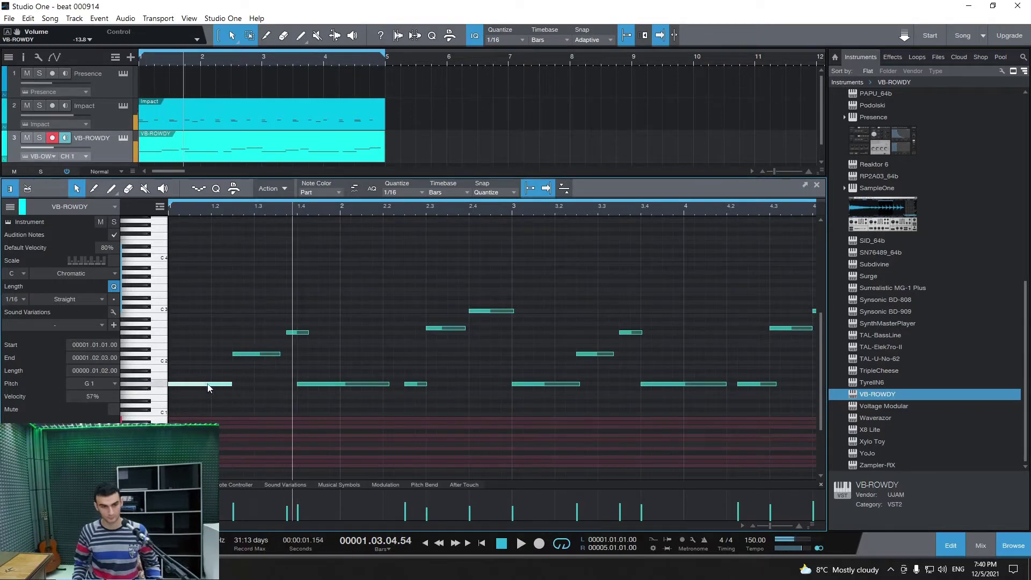
Step: Redraw the first G1 bass note to end at 1.02.03.00, lower its velocity to 45%, and check it in playback
{"action": "double_click", "coordinate": [174, 386]}
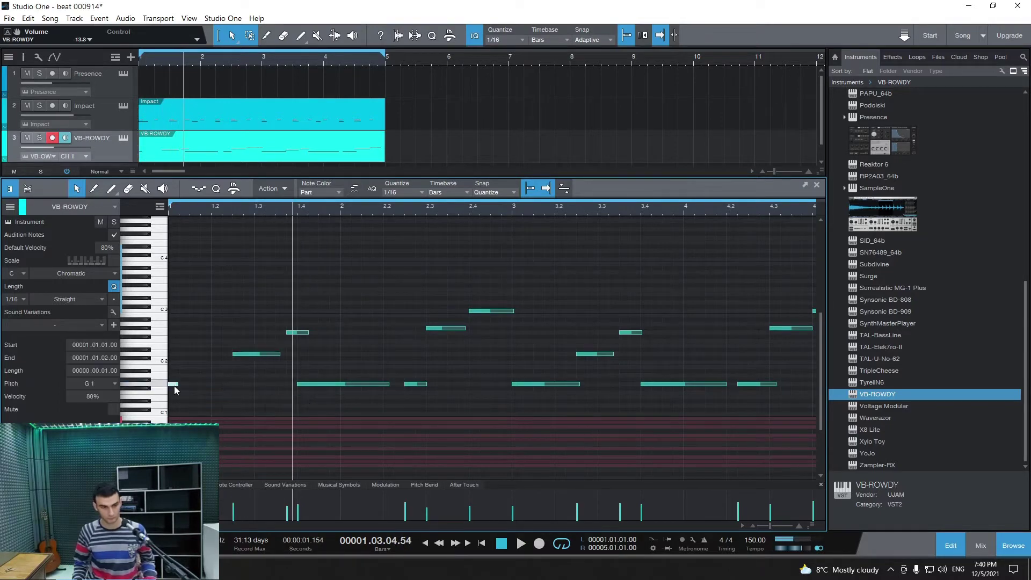
{"action": "left_click_drag", "start_coordinate": [180, 385], "coordinate": [232, 385]}
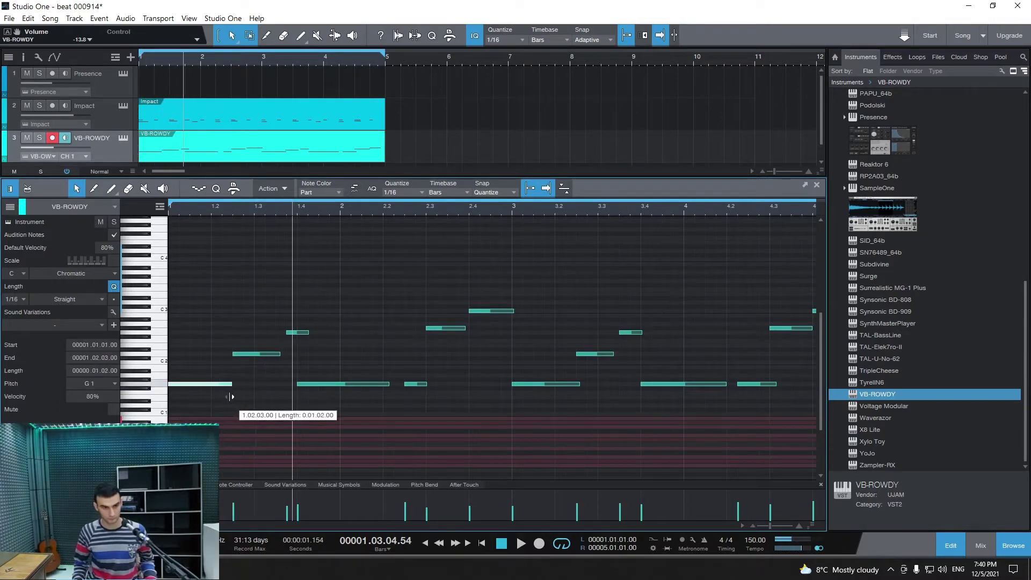
{"action": "left_click", "coordinate": [425, 544]}
{"action": "key", "text": "space"}
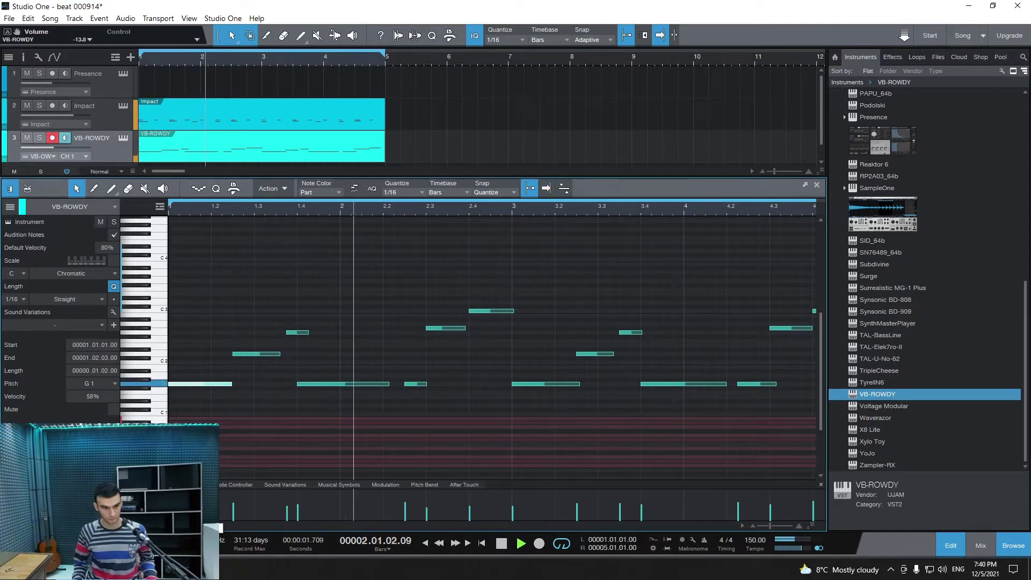
{"action": "key", "text": "space"}
{"action": "left_click", "coordinate": [426, 544]}
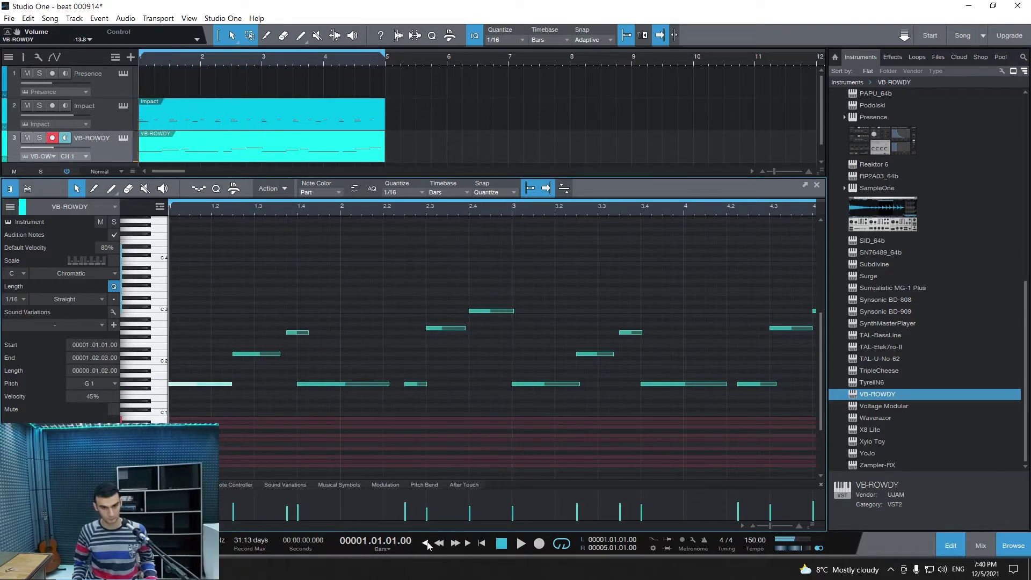
{"action": "key", "text": "space"}
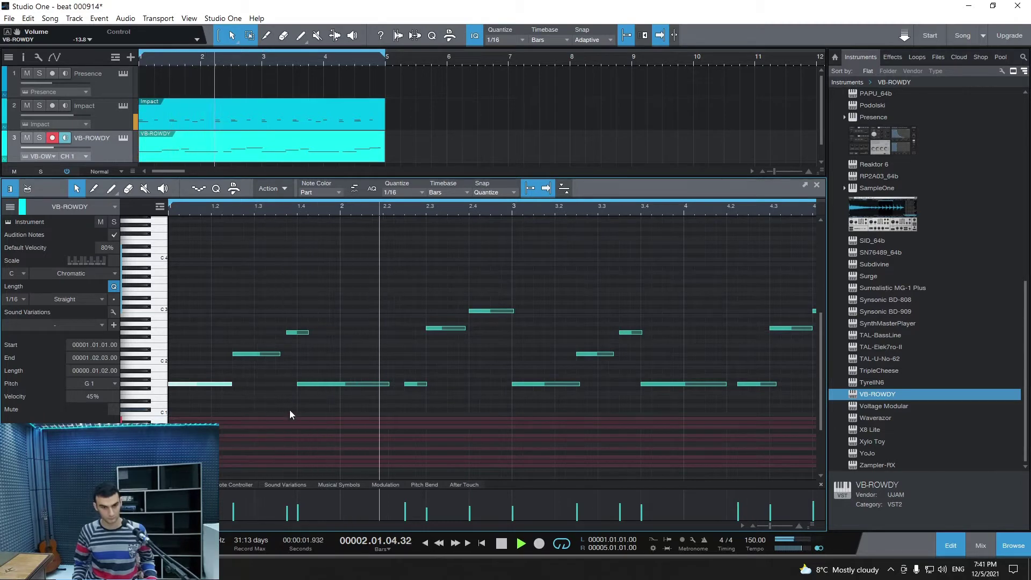
{"action": "key", "text": "space"}
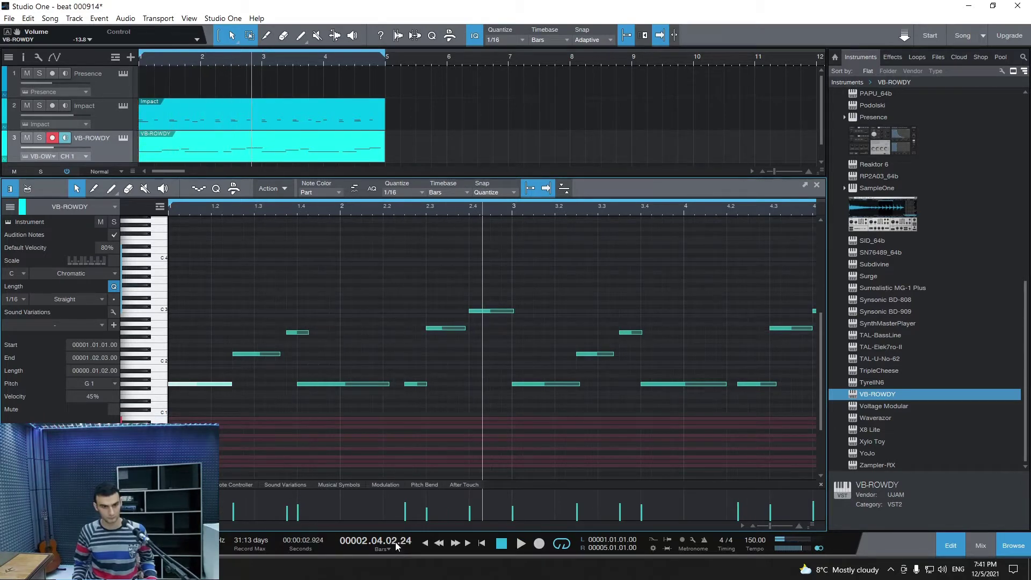
{"action": "left_click", "coordinate": [424, 544]}
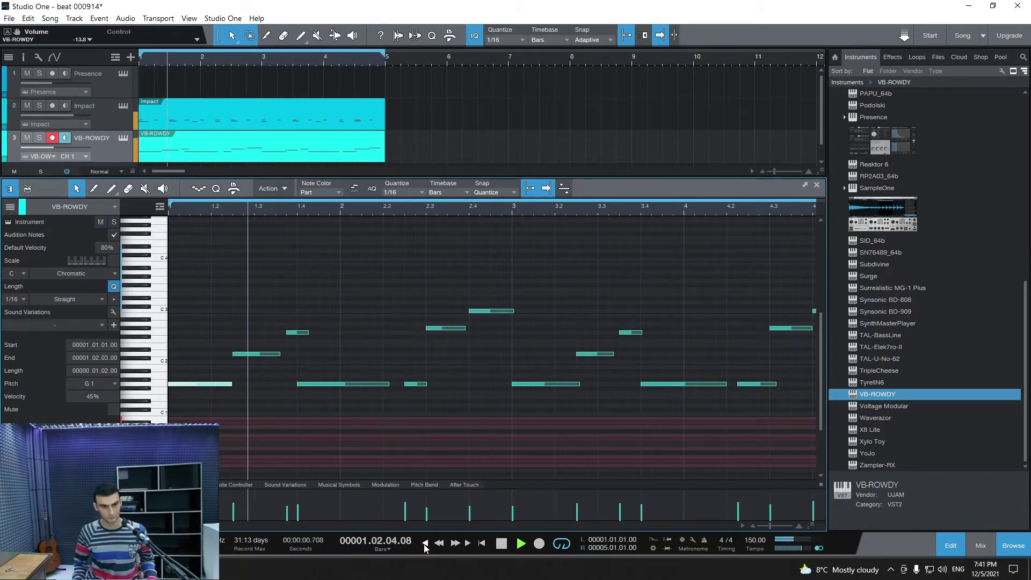
{"action": "key", "text": "space"}
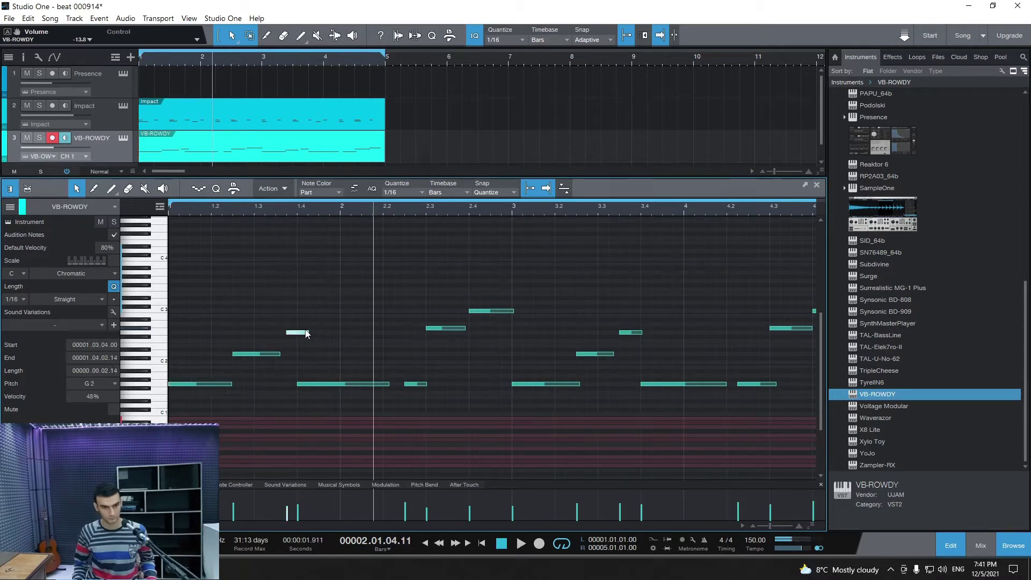
Step: Extend the first D2 note to 1.03.04.00, shorten the following G2 note to end at 1.04.01.00, and play them back
{"action": "left_click_drag", "start_coordinate": [309, 333], "coordinate": [285, 354]}
{"action": "left_click", "coordinate": [424, 544]}
{"action": "key", "text": "space"}
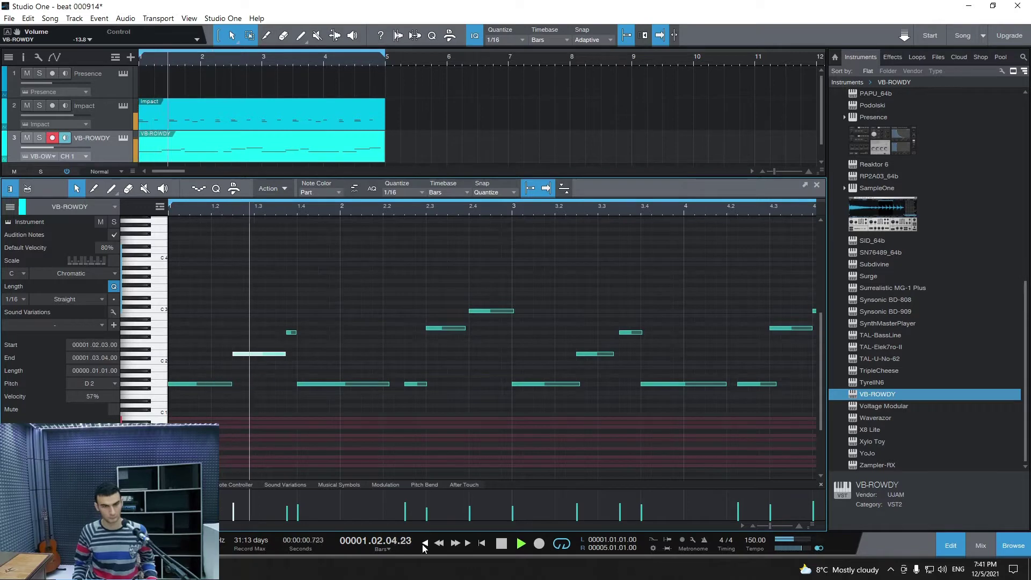
{"action": "key", "text": "space"}
Step: Lengthen the first G2 note to end at 1.04.02.00 and check it in playback from the start
{"action": "left_click", "coordinate": [292, 333]}
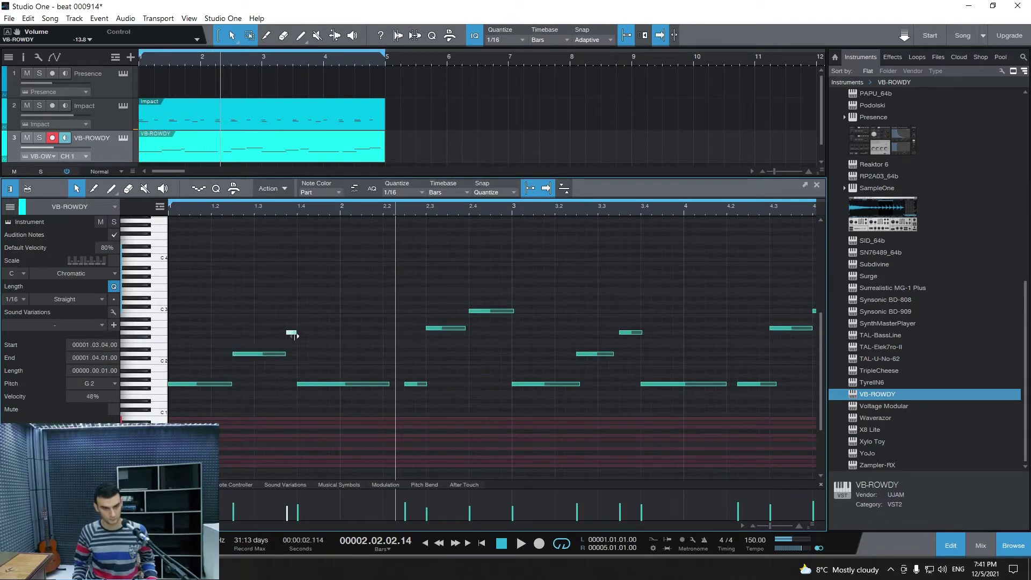
{"action": "left_click_drag", "start_coordinate": [296, 333], "coordinate": [306, 336]}
{"action": "left_click", "coordinate": [424, 544]}
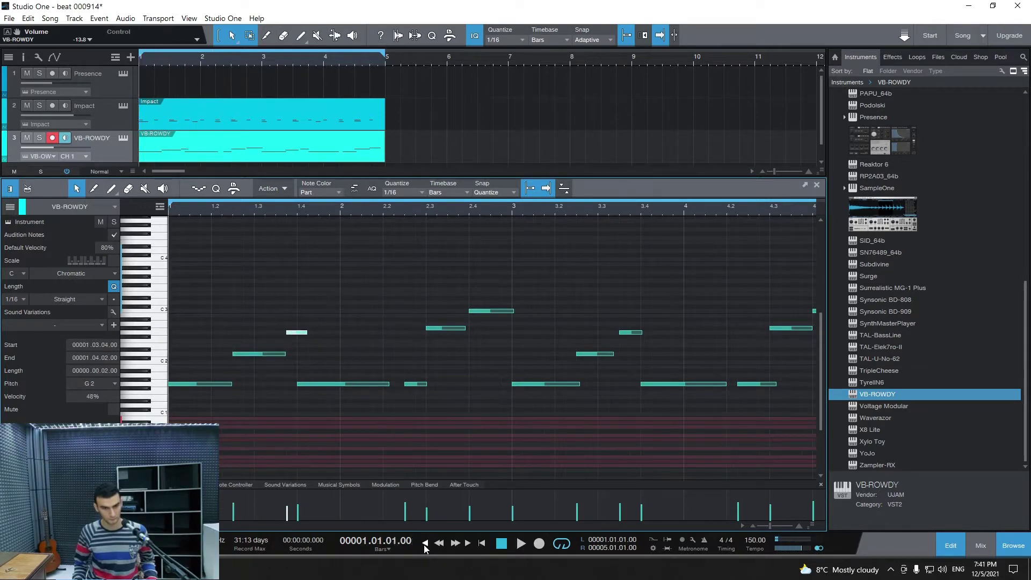
{"action": "key", "text": "space"}
{"action": "key", "text": "space"}
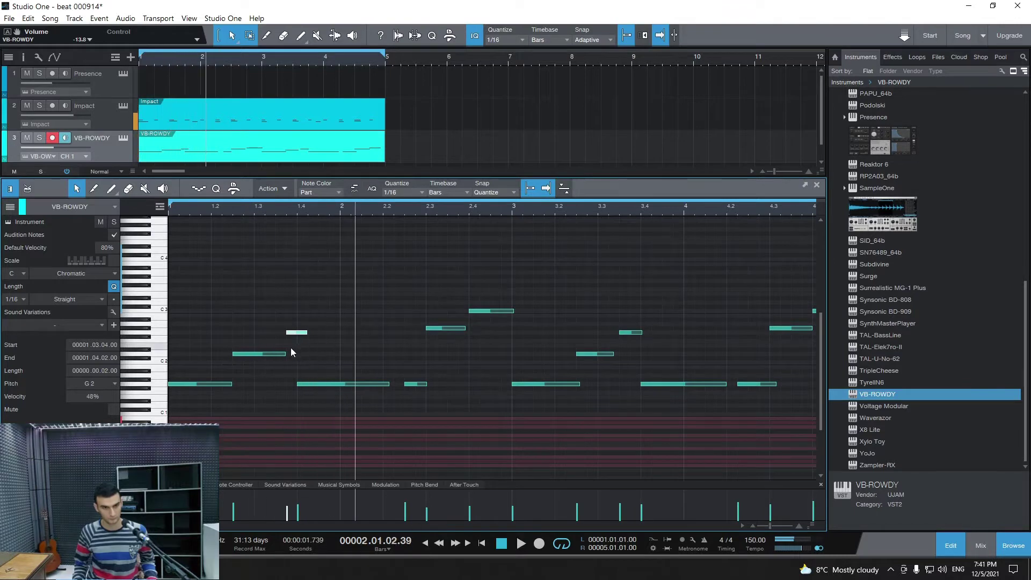
Step: Move the boundary between the first D2 and G2 notes to 1.03.03.00 and listen to the phrase
{"action": "left_click_drag", "start_coordinate": [287, 354], "coordinate": [275, 332]}
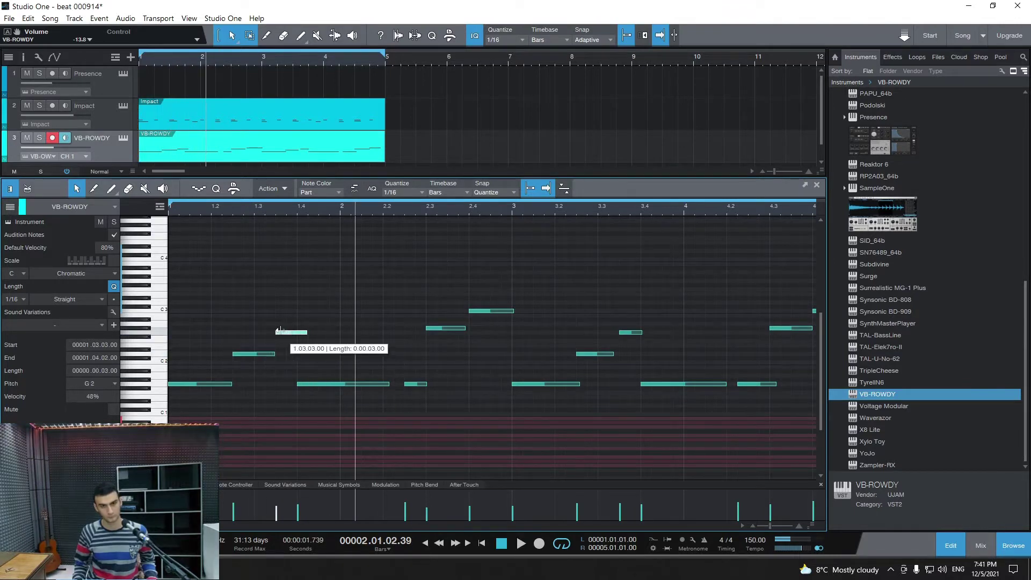
{"action": "left_click", "coordinate": [424, 543]}
{"action": "key", "text": "space"}
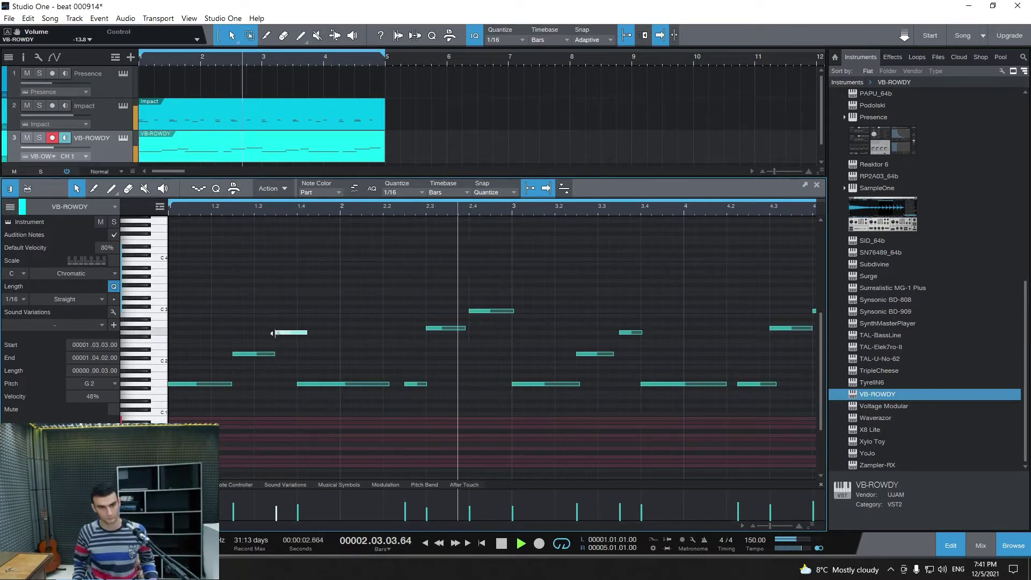
{"action": "key", "text": "space"}
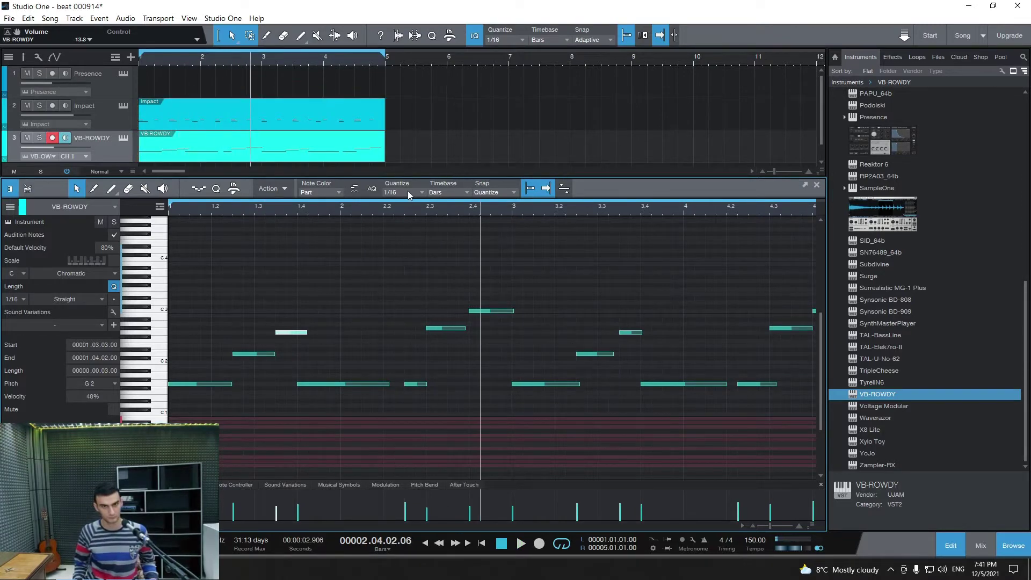
Step: Set the editor's quantize to 1/64, move the D2–G2 note boundary to 1.03.03.25, and play it back
{"action": "scroll", "coordinate": [407, 191], "scroll_direction": "down", "scroll_amount": 1}
{"action": "scroll", "coordinate": [400, 193], "scroll_direction": "down", "scroll_amount": 1}
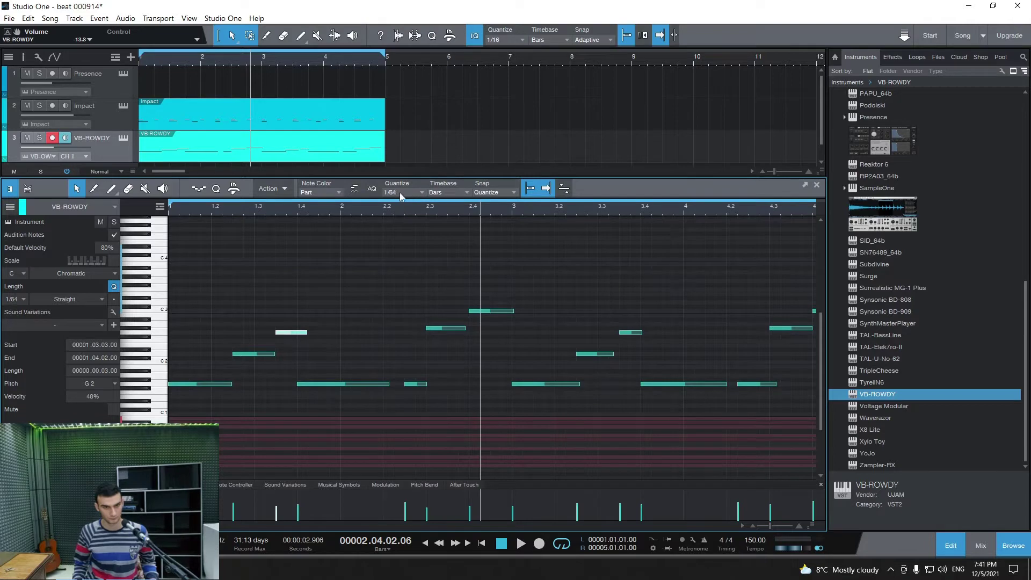
{"action": "left_click_drag", "start_coordinate": [273, 331], "coordinate": [278, 354]}
{"action": "left_click", "coordinate": [275, 354]}
{"action": "left_click", "coordinate": [437, 544]}
{"action": "key", "text": "space"}
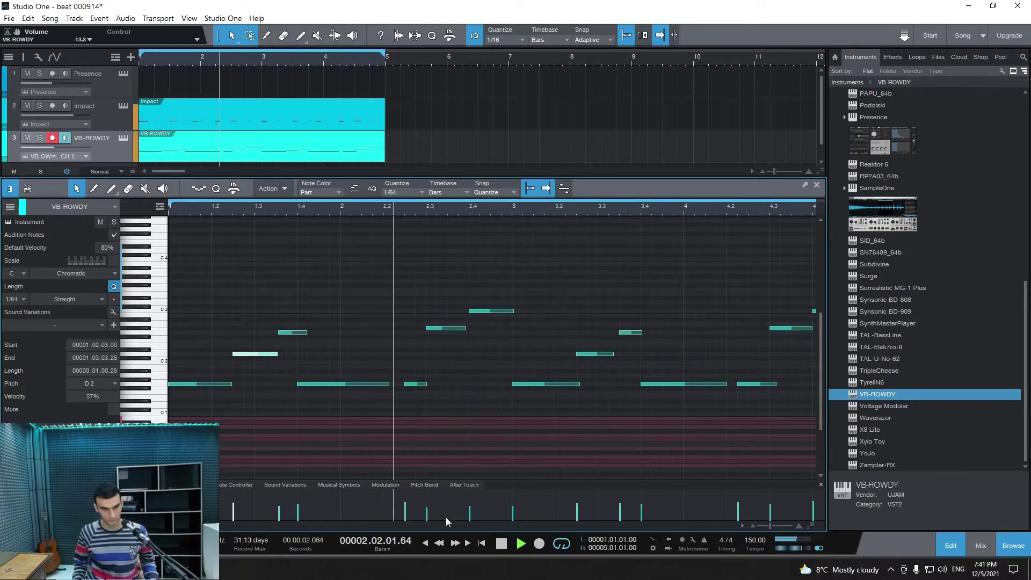
Step: Shorten the first G2 note to end at 1.04.01.00 and play the bass line from the start
{"action": "left_click_drag", "start_coordinate": [306, 332], "coordinate": [297, 332]}
{"action": "left_click", "coordinate": [426, 544]}
{"action": "left_click", "coordinate": [426, 544]}
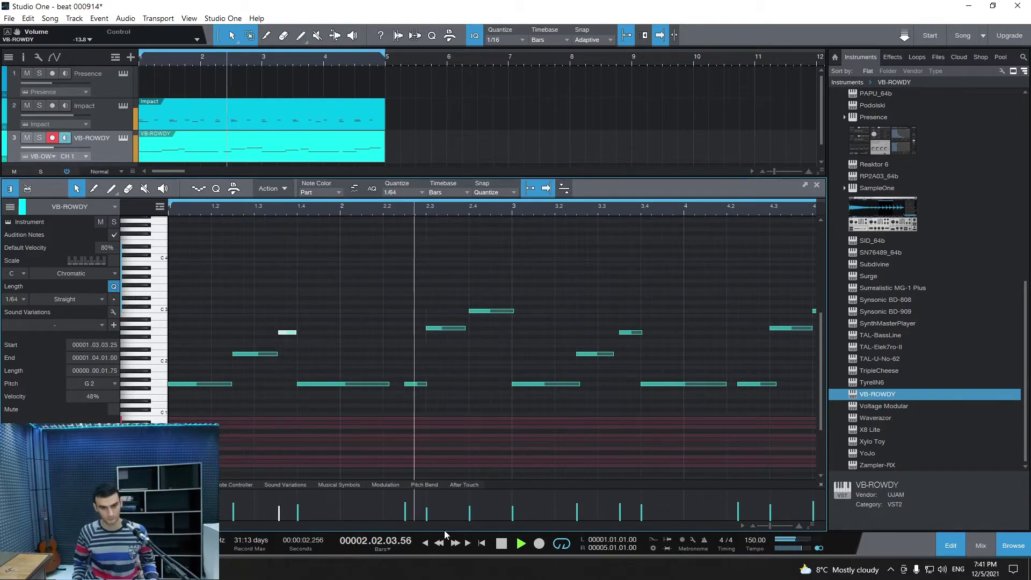
{"action": "key", "text": "space"}
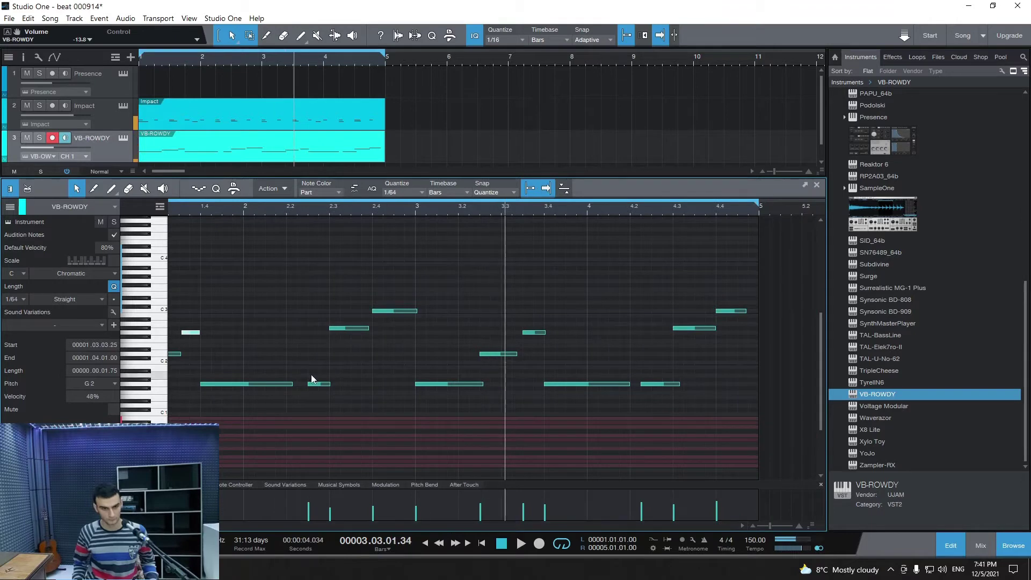
Step: Lengthen the G1 note starting at 1.04.01.00 to end at 2.02.02.25 and play it back from bar 2
{"action": "left_click_drag", "start_coordinate": [309, 384], "coordinate": [299, 384]}
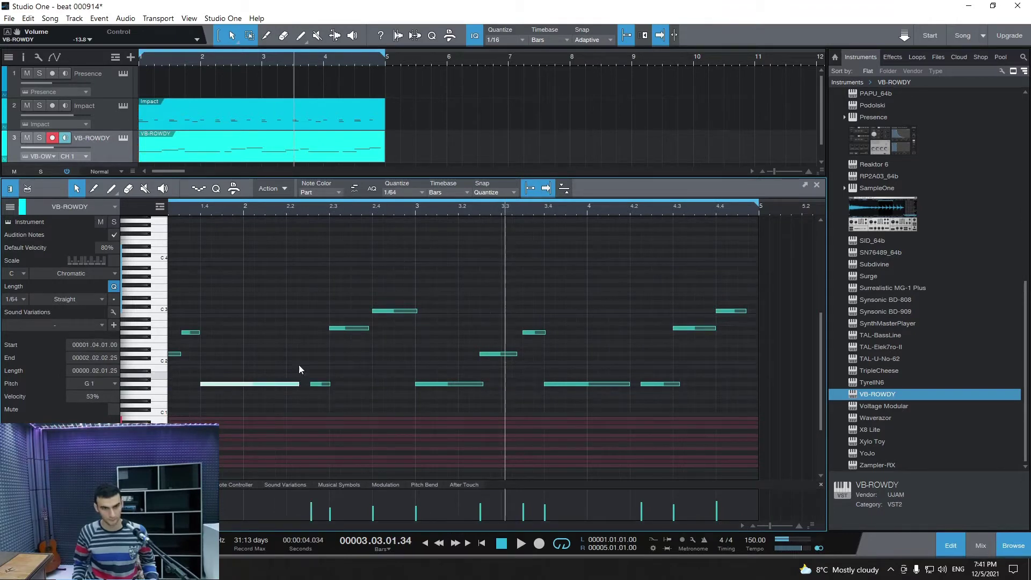
{"action": "left_click", "coordinate": [243, 210]}
{"action": "key", "text": "space"}
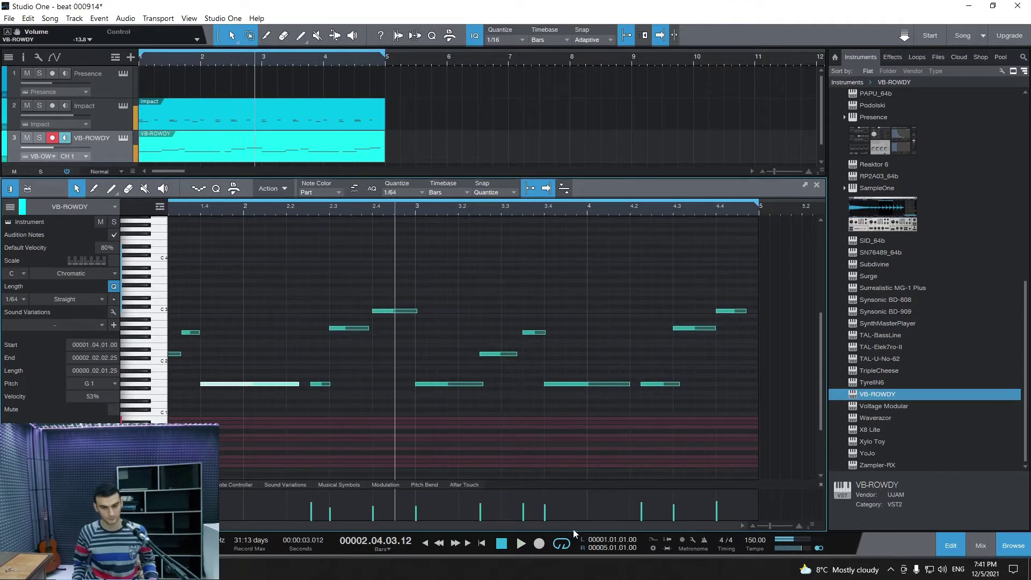
Step: Save the song and replay the bass line from about beat 2.2
{"action": "key", "text": "ctrl+s"}
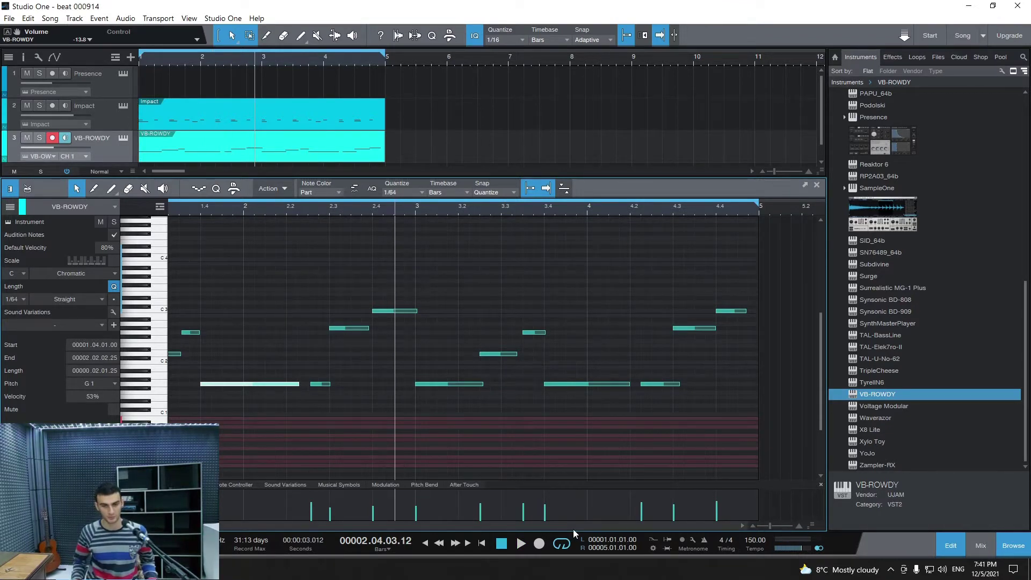
{"action": "left_click", "coordinate": [520, 544]}
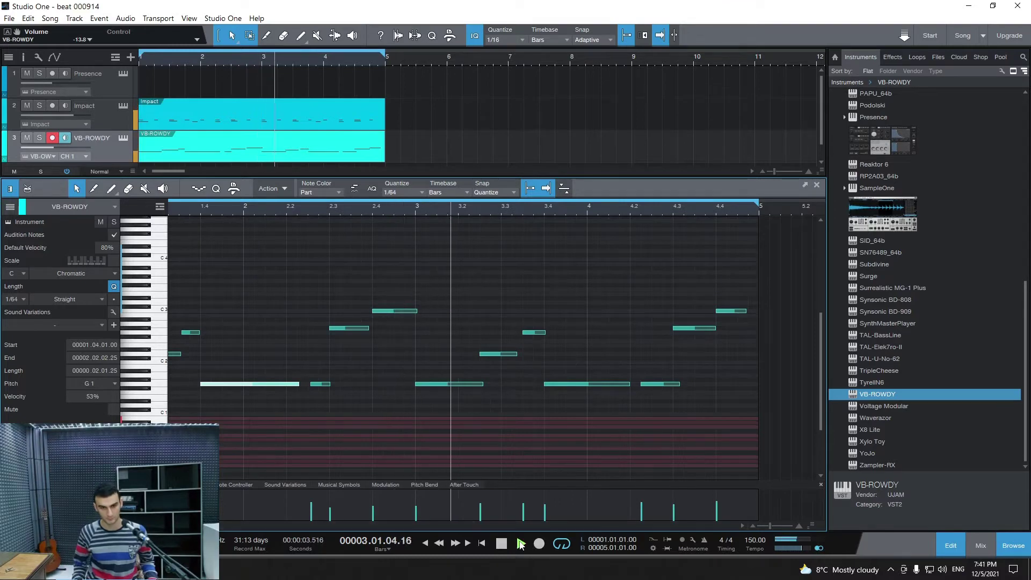
{"action": "left_click", "coordinate": [293, 208]}
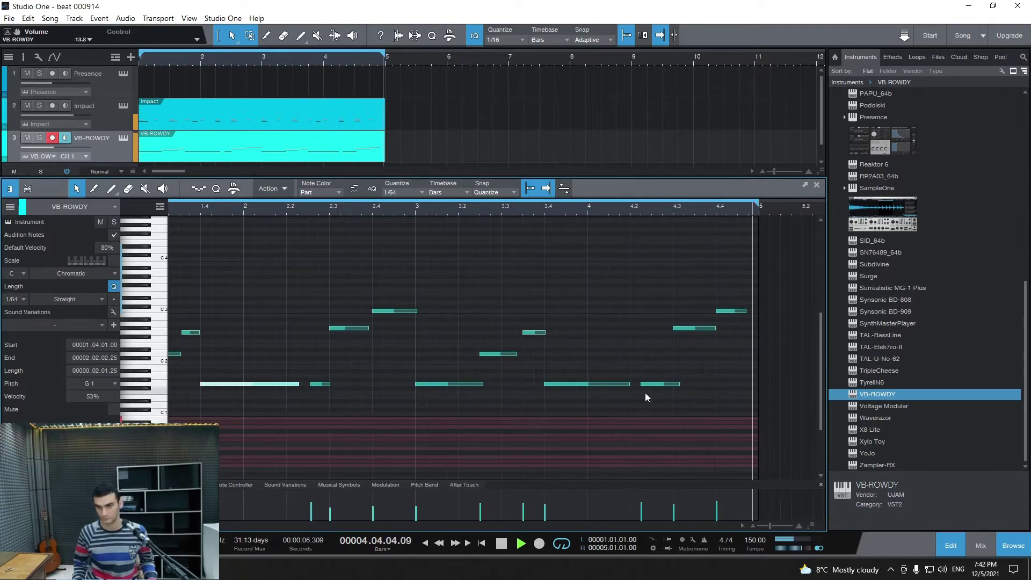
Step: Extend the G1 note starting at 3.04.01.00 to end at 4.02.02.00, delay the short G1 note after it, and play back
{"action": "mouse_move", "coordinate": [648, 386]}
{"action": "left_mouse_down"}
{"action": "mouse_move", "coordinate": [626, 385]}
{"action": "mouse_move", "coordinate": [640, 385]}
{"action": "left_mouse_up"}
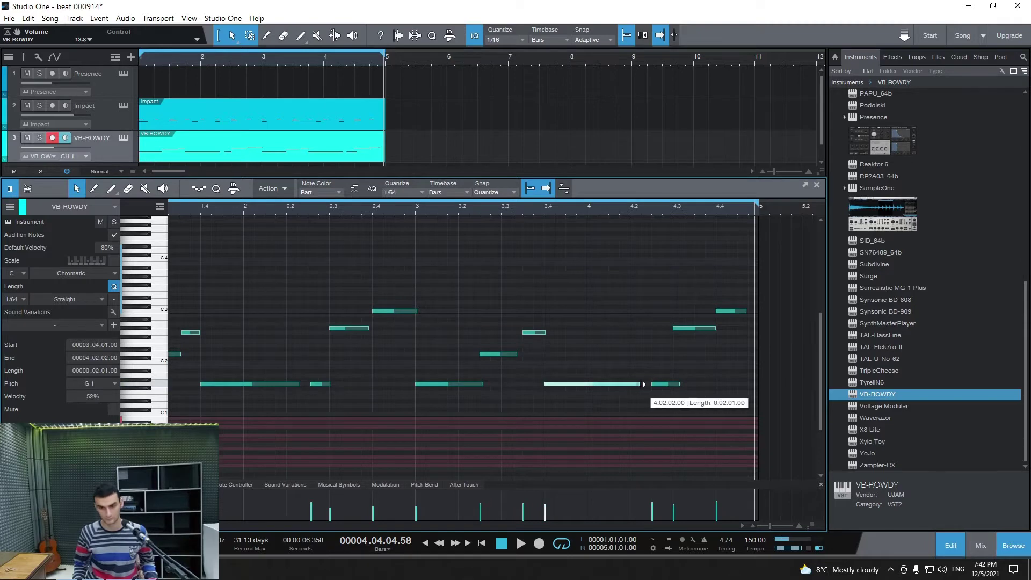
{"action": "left_click", "coordinate": [397, 204]}
{"action": "key", "text": "space"}
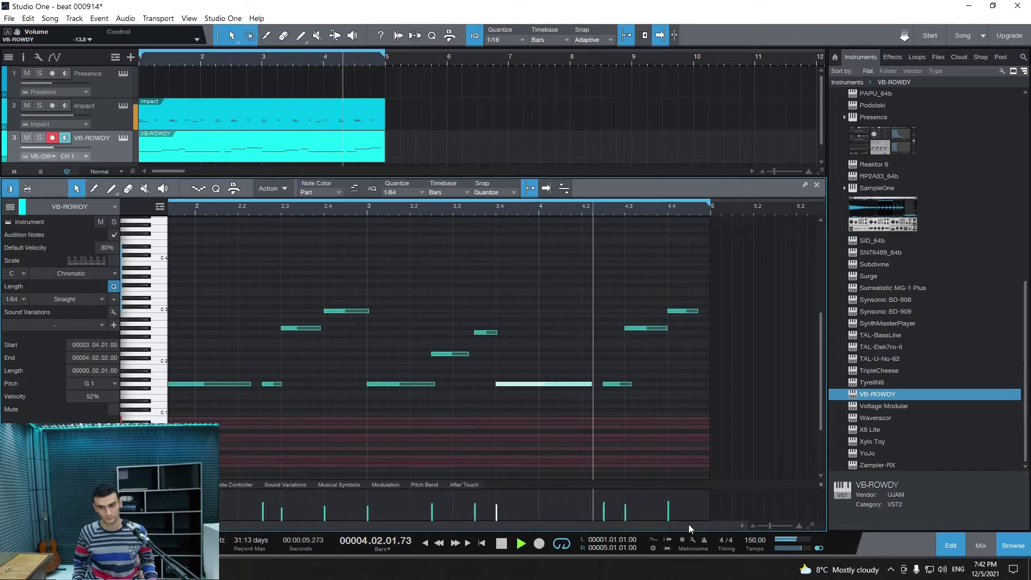
Step: Stop playback and lengthen the final C3 note to end at 5.01.01.00
{"action": "left_click", "coordinate": [699, 310]}
{"action": "key", "text": "space"}
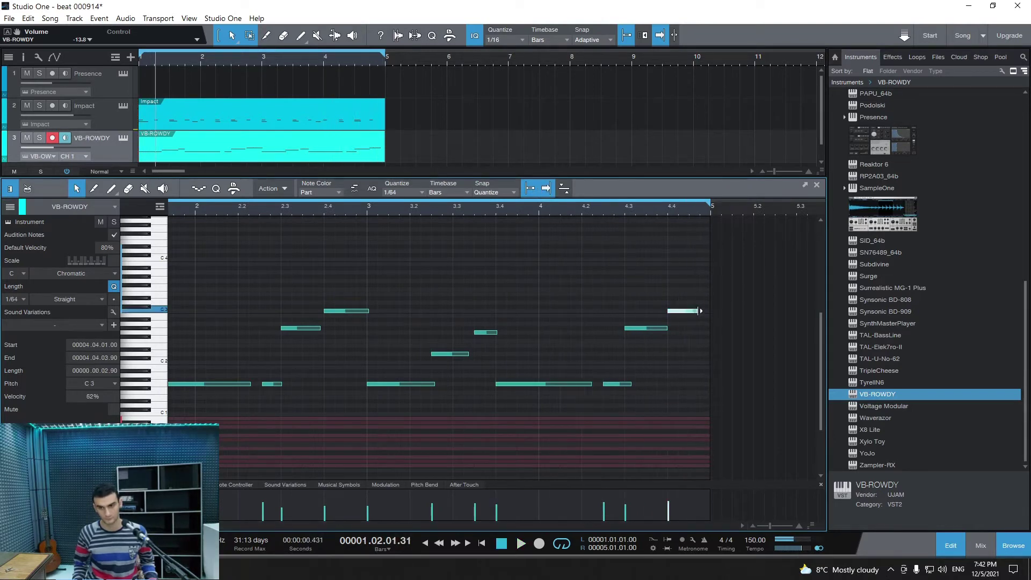
{"action": "left_click_drag", "start_coordinate": [700, 311], "coordinate": [711, 312]}
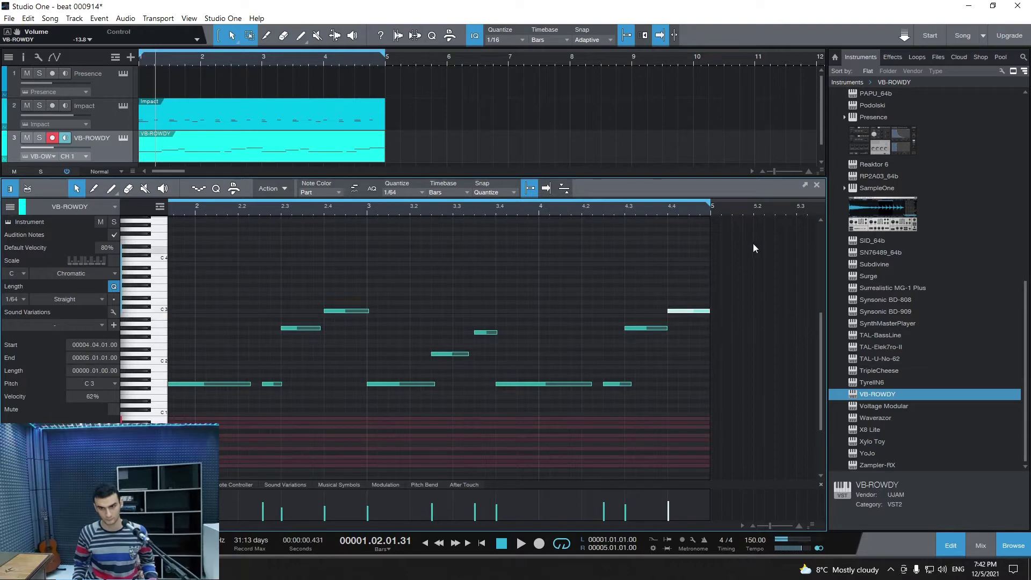
Step: Save the song with the note editor closed and play the loop from the start
{"action": "left_click", "coordinate": [815, 186]}
{"action": "key", "text": "ctrl+s"}
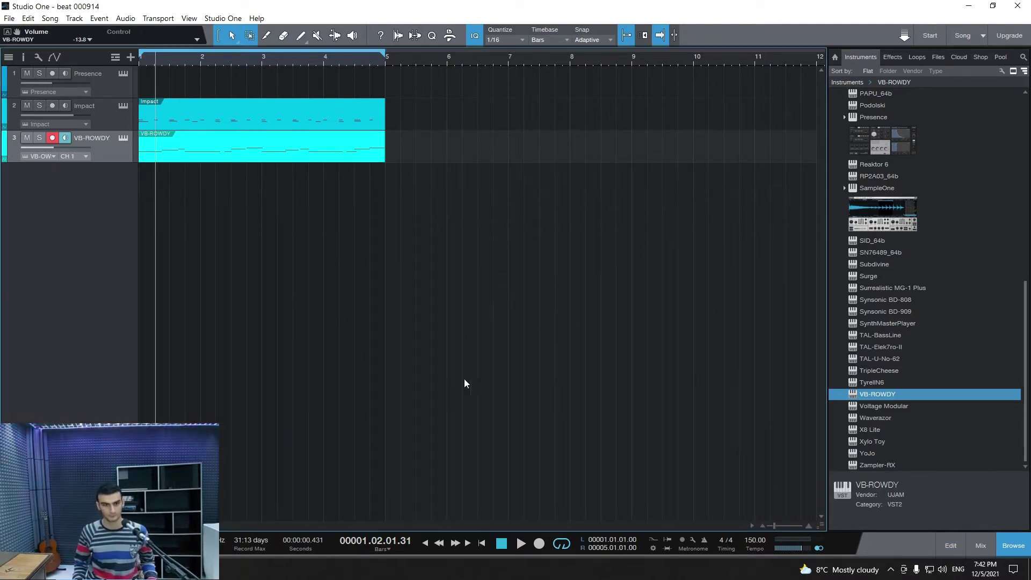
{"action": "left_click", "coordinate": [426, 545]}
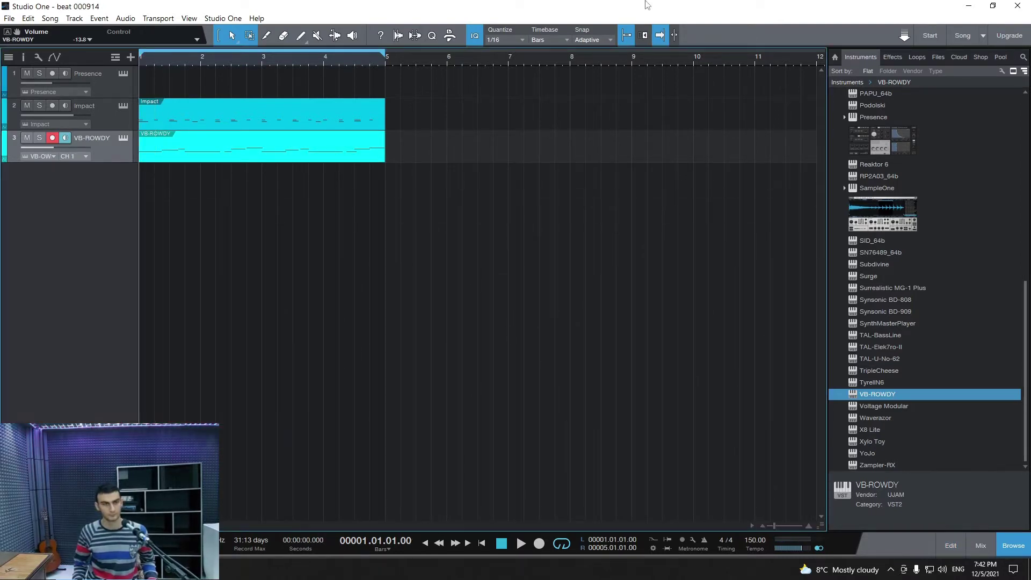
{"action": "key", "text": "space"}
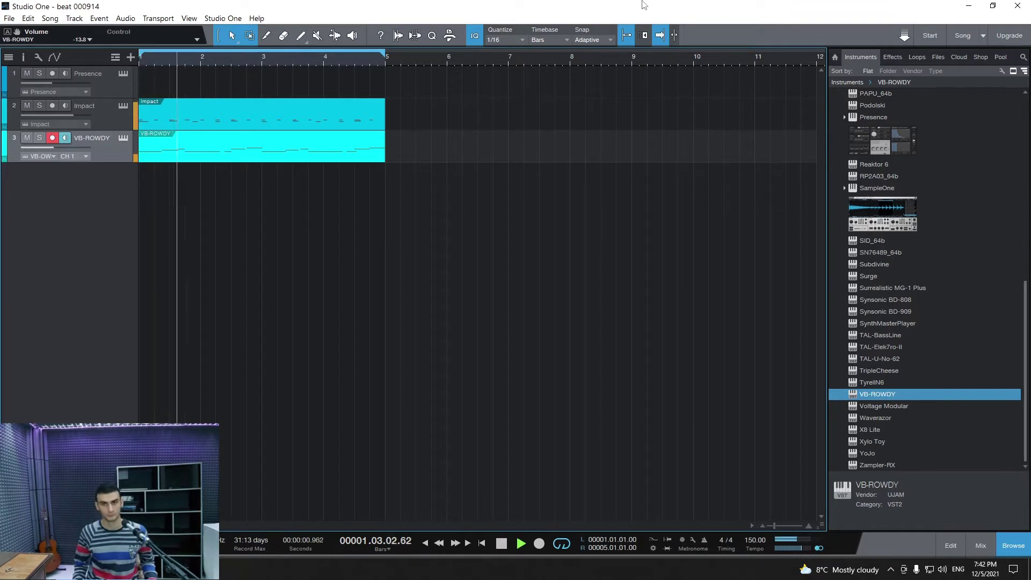
Step: Reopen the VB-ROWDY notes, shorten the G1 note starting at 1.04.01.00 to end at 2.02.01.00, and play from the start
{"action": "double_click", "coordinate": [347, 156]}
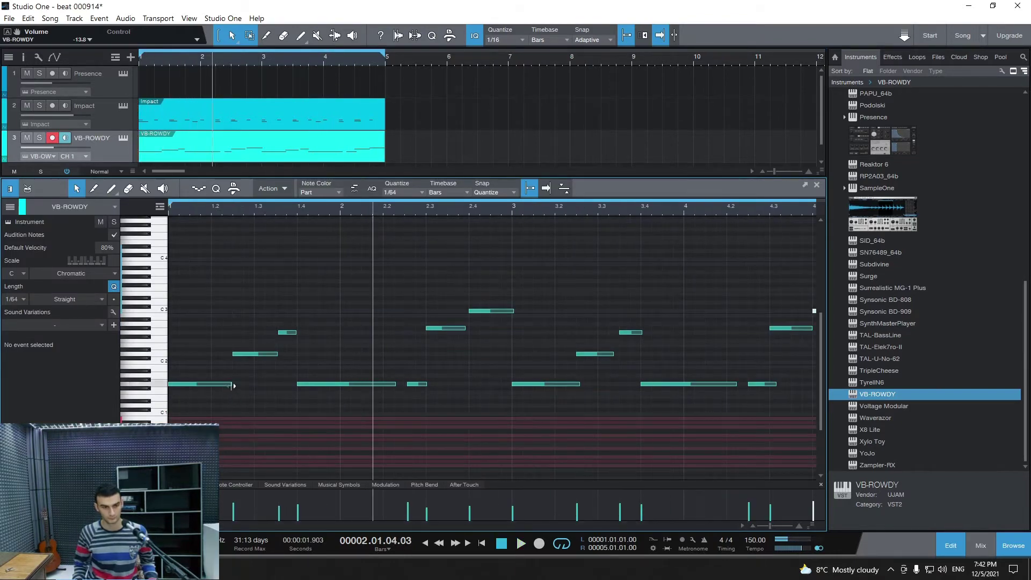
{"action": "left_click", "coordinate": [232, 386]}
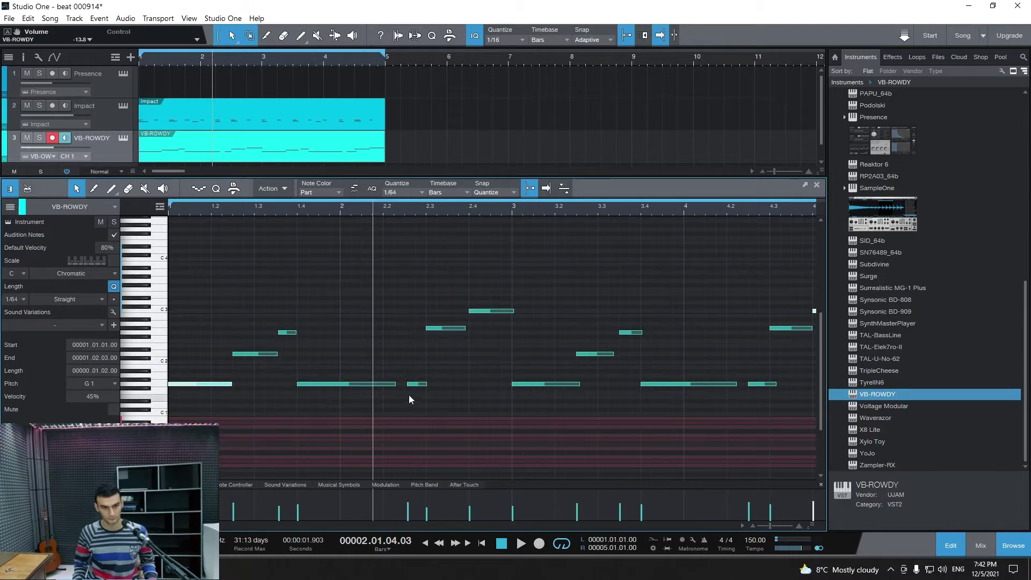
{"action": "left_click_drag", "start_coordinate": [395, 384], "coordinate": [382, 385]}
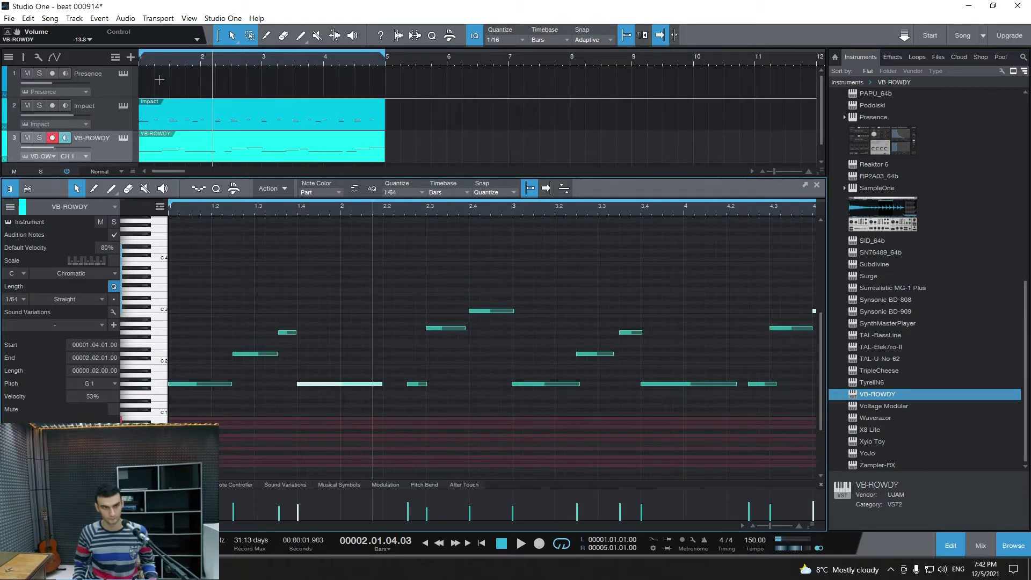
{"action": "left_click", "coordinate": [140, 60]}
{"action": "key", "text": "space"}
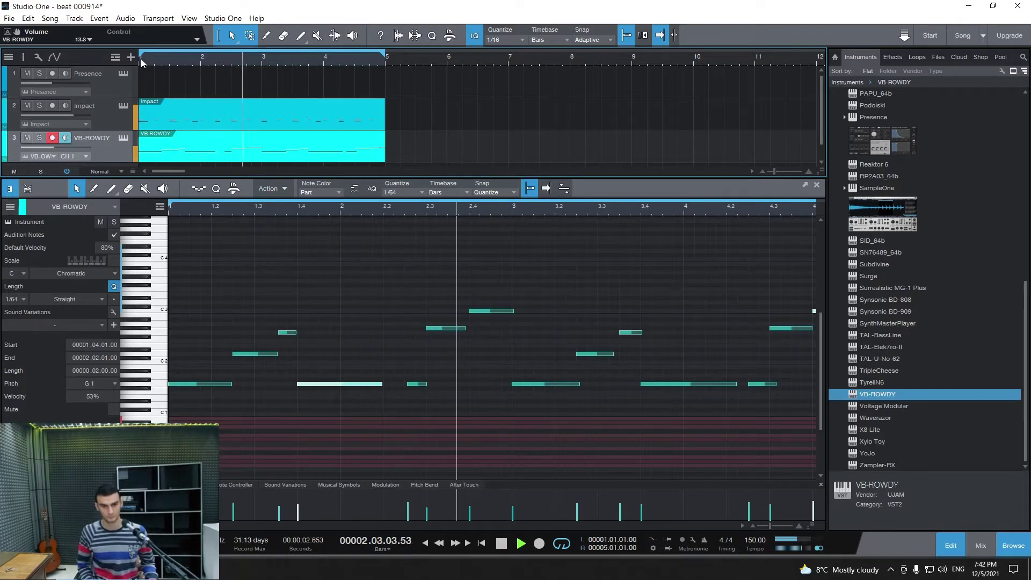
{"action": "scroll", "coordinate": [708, 441], "scroll_direction": "down", "scroll_amount": 1}
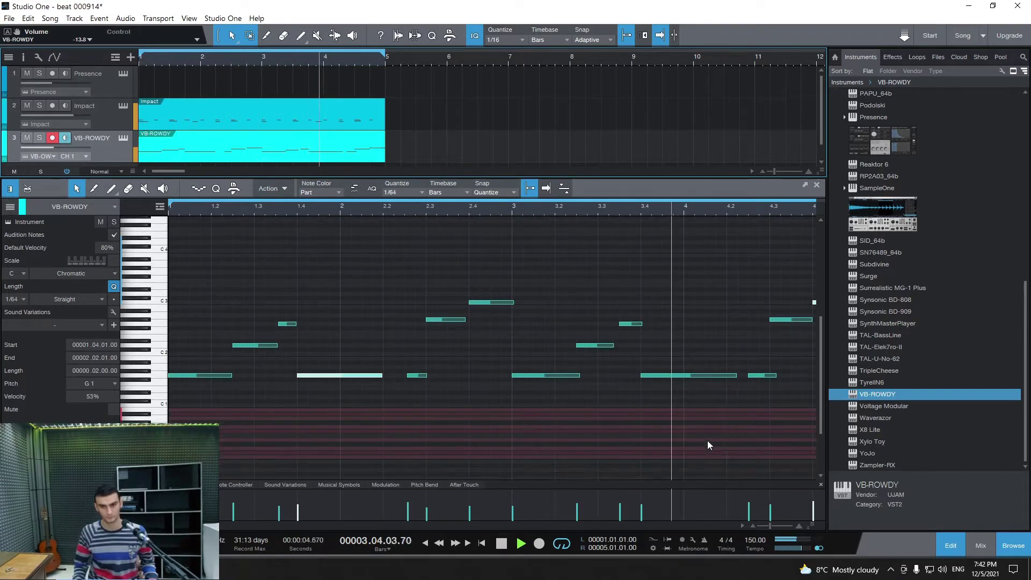
{"action": "scroll", "coordinate": [707, 440], "scroll_direction": "down", "scroll_amount": 1}
{"action": "key", "text": "space"}
{"action": "scroll", "coordinate": [708, 524], "scroll_direction": "right", "scroll_amount": 2}
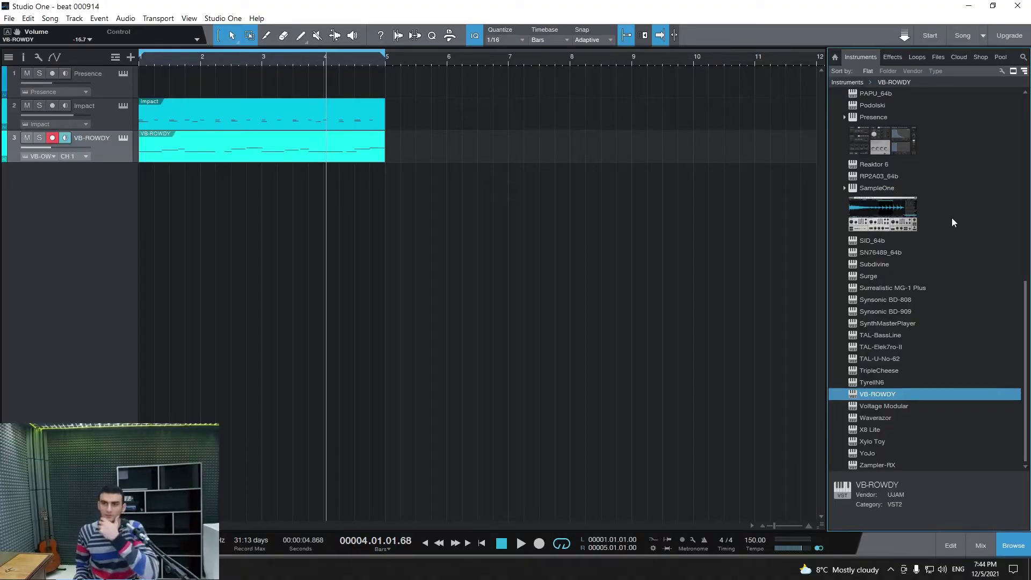
Step: Look through the instrument list and add another Presence instrument on a new track below VB-ROWDY
{"action": "scroll", "coordinate": [962, 179], "scroll_direction": "up", "scroll_amount": 4}
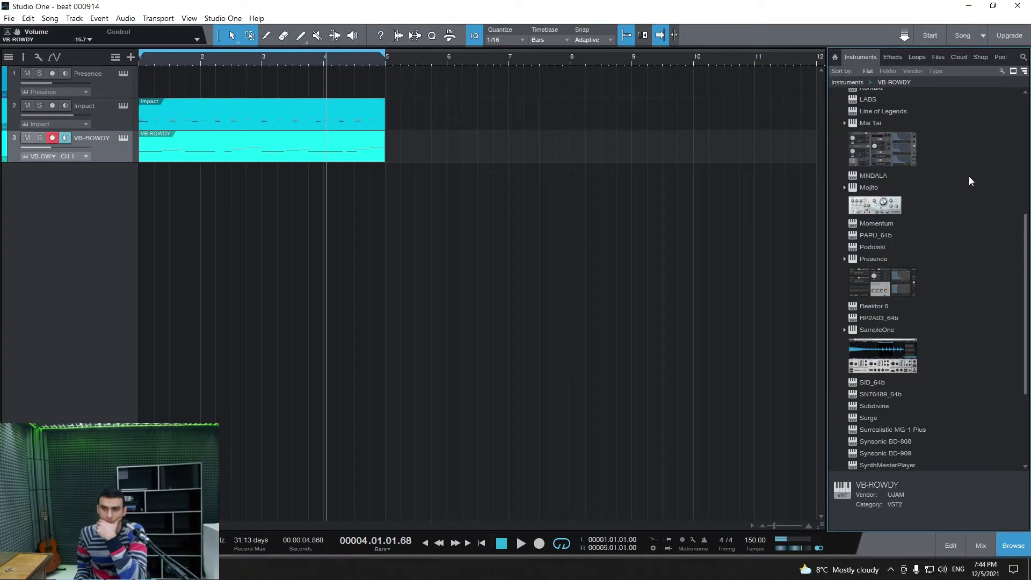
{"action": "scroll", "coordinate": [969, 176], "scroll_direction": "up", "scroll_amount": 7}
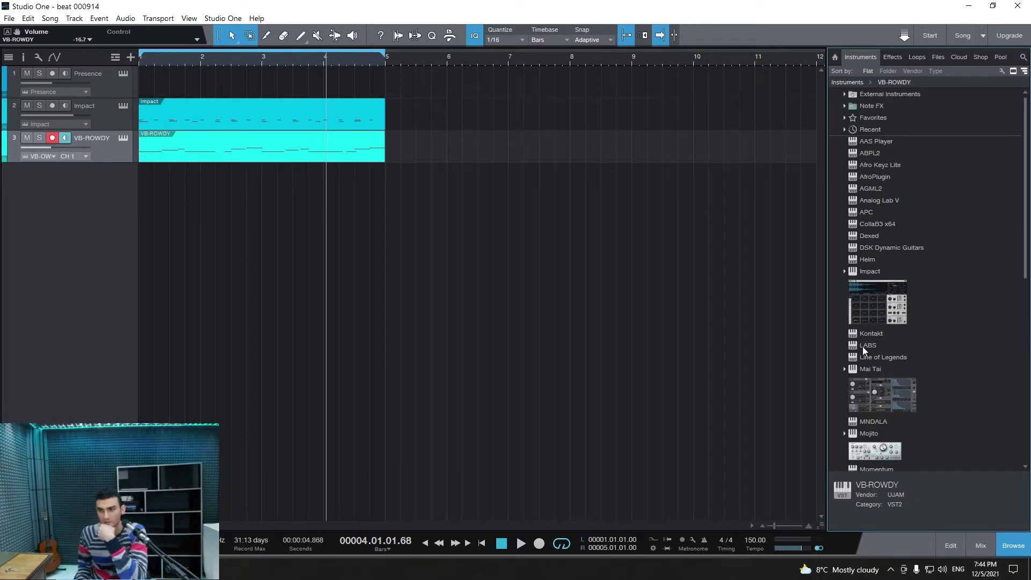
{"action": "mouse_move", "coordinate": [862, 346]}
{"action": "left_mouse_down"}
{"action": "mouse_move", "coordinate": [644, 323]}
{"action": "mouse_move", "coordinate": [85, 204]}
{"action": "mouse_move", "coordinate": [98, 192]}
{"action": "mouse_move", "coordinate": [854, 344]}
{"action": "left_mouse_up"}
{"action": "scroll", "coordinate": [900, 313], "scroll_direction": "down", "scroll_amount": 5}
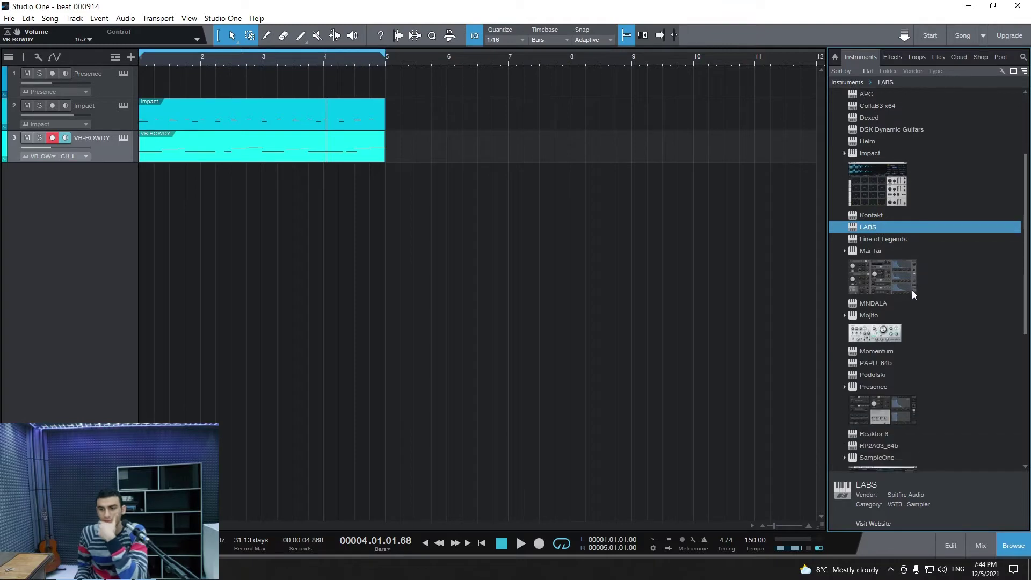
{"action": "scroll", "coordinate": [915, 290], "scroll_direction": "down", "scroll_amount": 4}
{"action": "left_click_drag", "start_coordinate": [916, 303], "coordinate": [74, 237]}
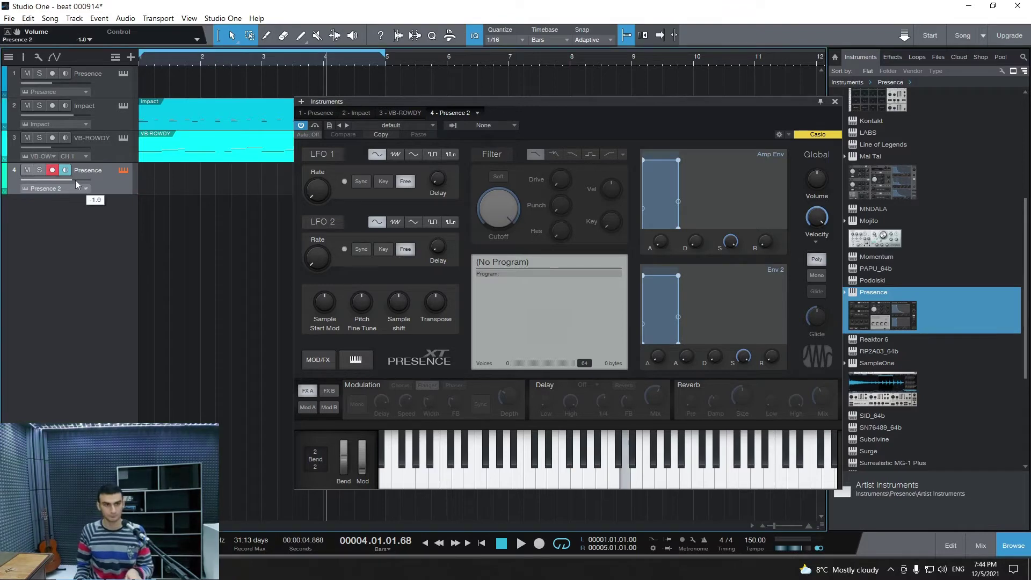
Step: Audition the Atmo Pad and Cone Pad presets from the Voodoo One Synths pads on the new Presence
{"action": "left_click", "coordinate": [390, 125]}
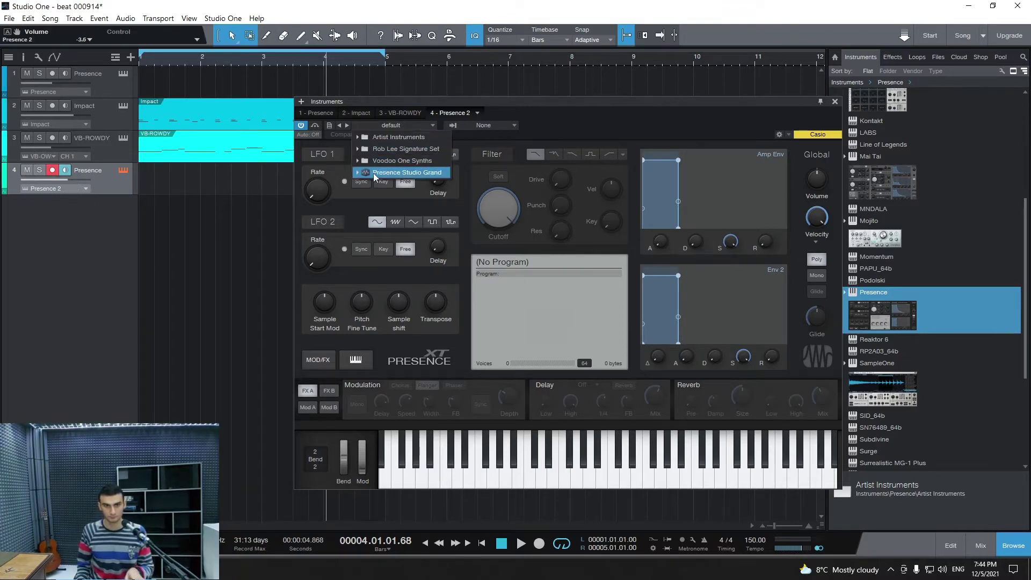
{"action": "left_click", "coordinate": [383, 173]}
{"action": "left_click", "coordinate": [376, 183]}
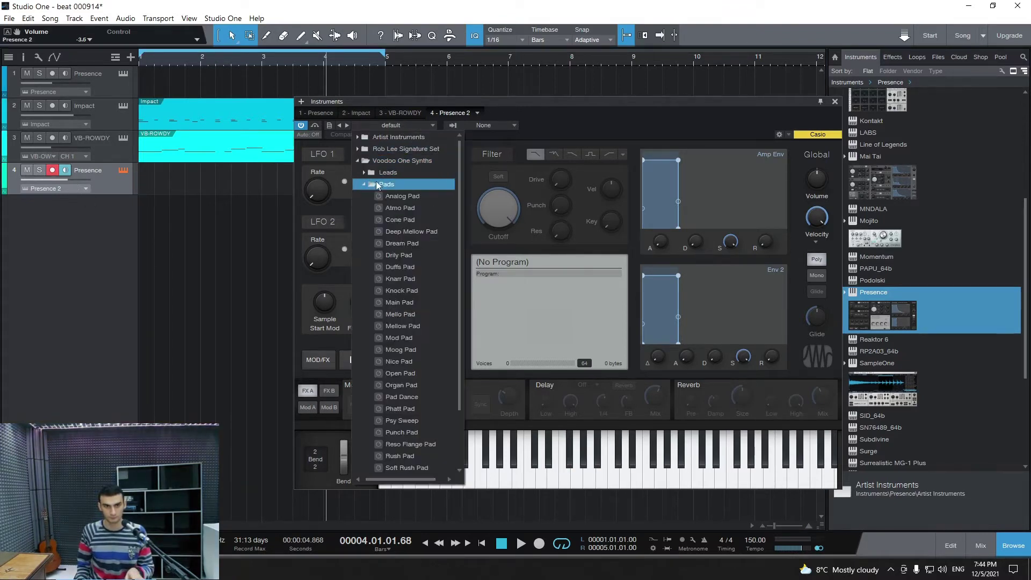
{"action": "left_click", "coordinate": [388, 205]}
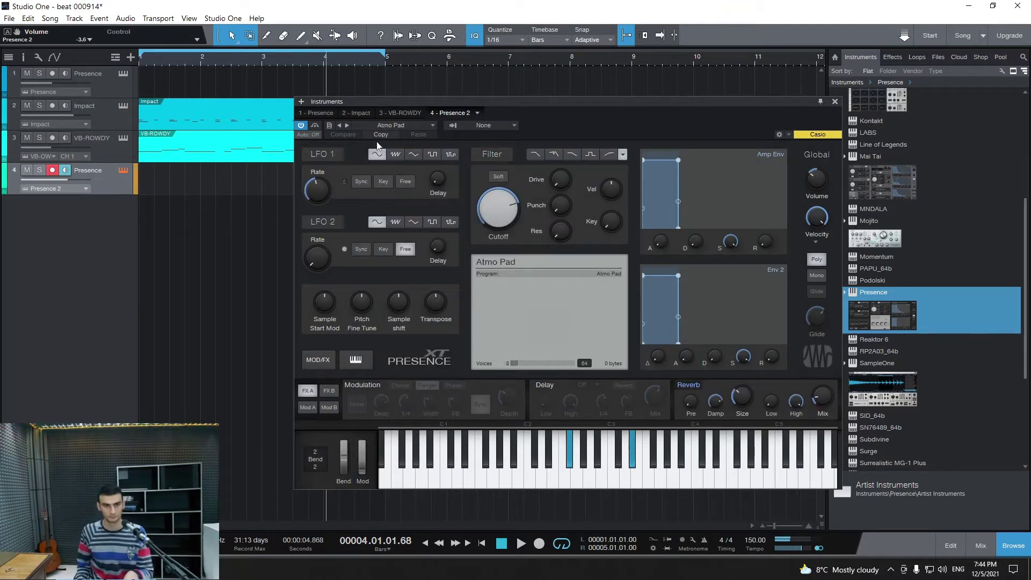
{"action": "left_click", "coordinate": [347, 123]}
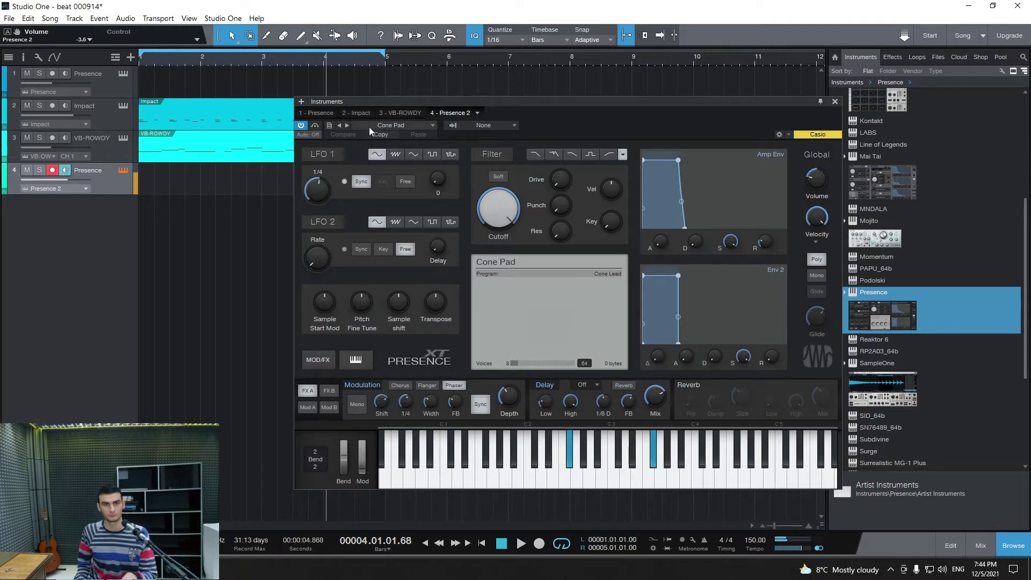
Step: Load Accordian from the Artist Instruments keyboards, advance to Bandoneon, and reposition the instrument window
{"action": "left_click", "coordinate": [382, 124]}
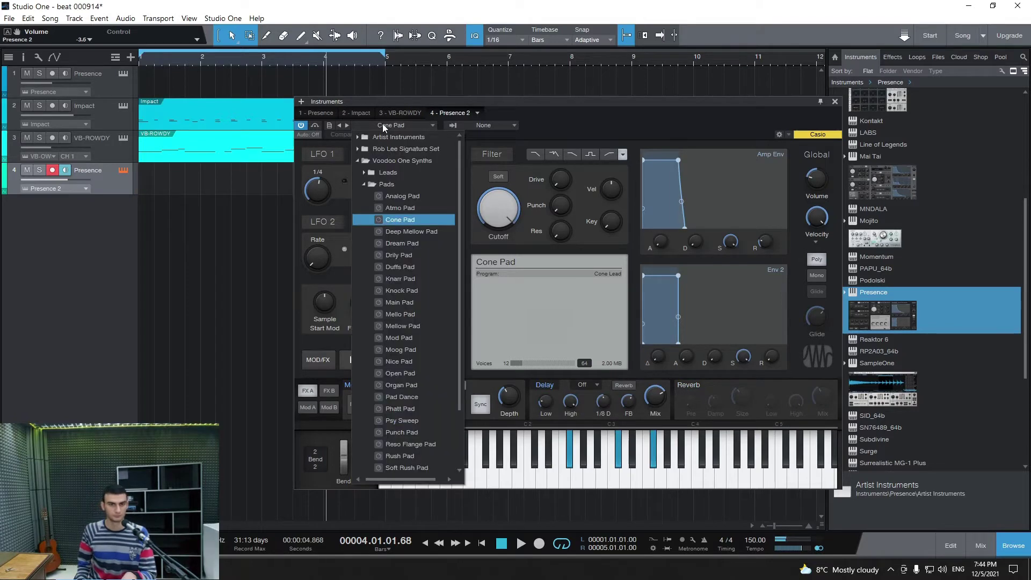
{"action": "left_click", "coordinate": [365, 184]}
{"action": "left_click", "coordinate": [358, 161]}
{"action": "left_click", "coordinate": [358, 137]}
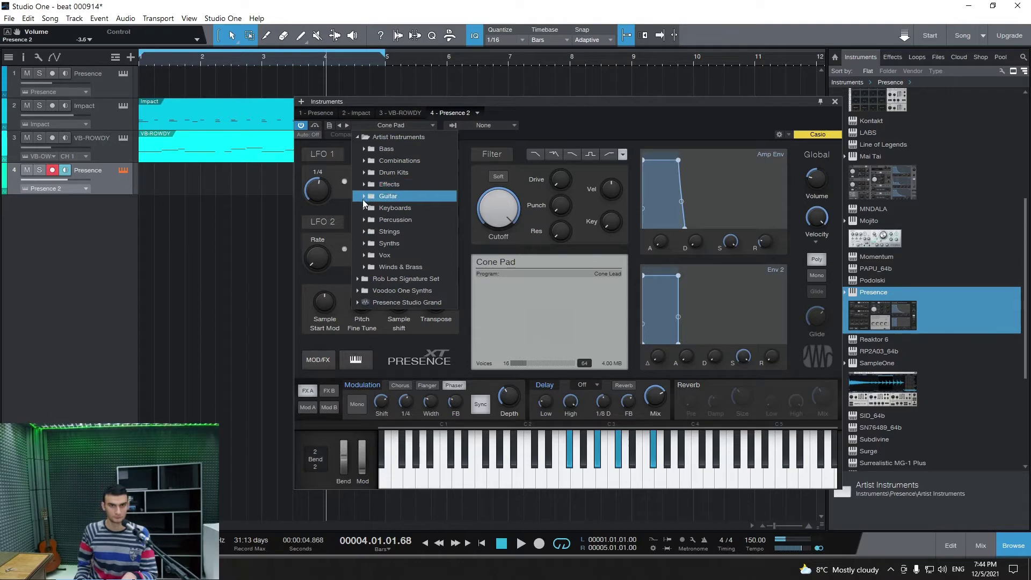
{"action": "left_click", "coordinate": [365, 208]}
{"action": "left_click", "coordinate": [392, 220]}
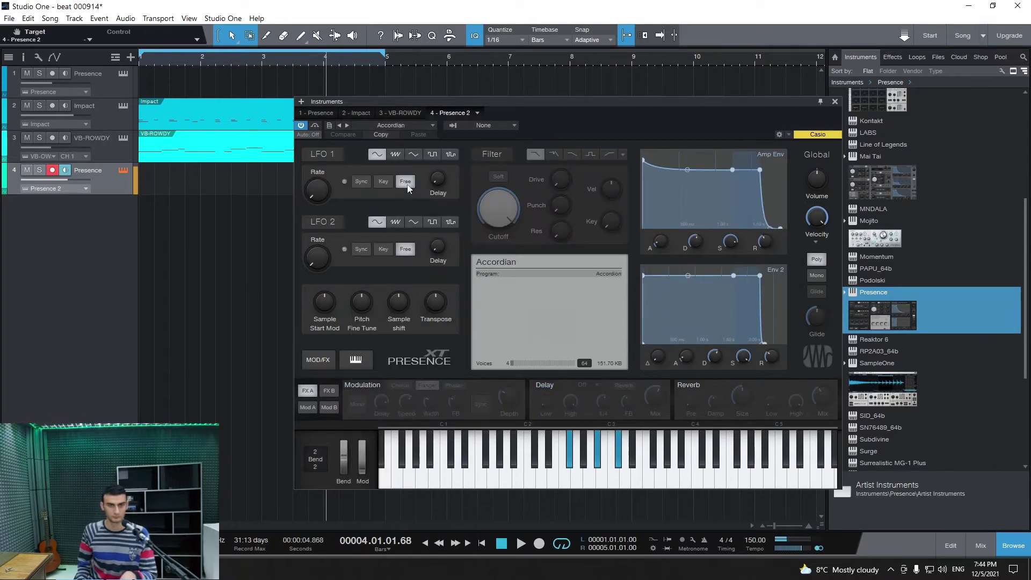
{"action": "left_click", "coordinate": [347, 125]}
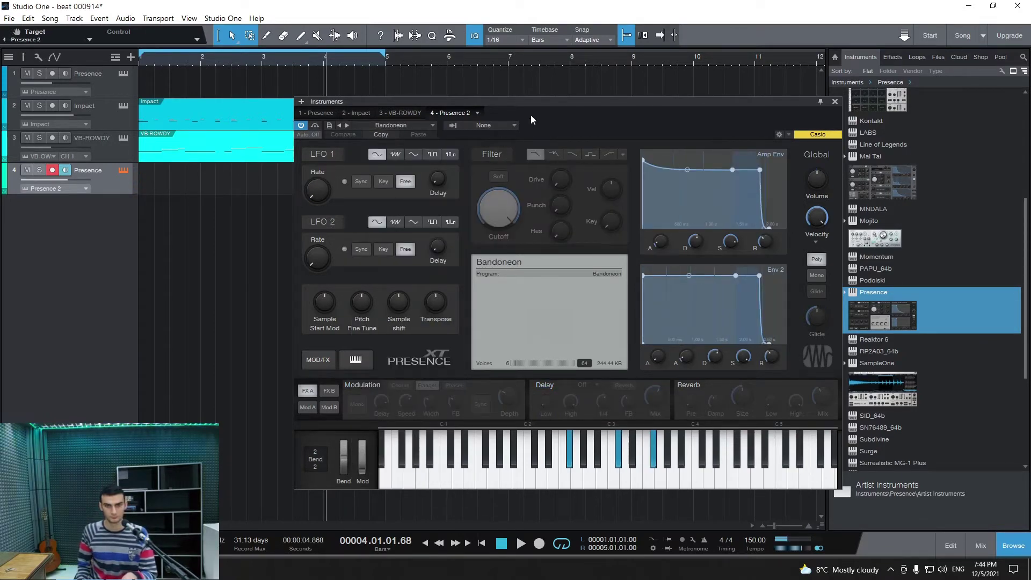
{"action": "left_click_drag", "start_coordinate": [530, 115], "coordinate": [508, 96]}
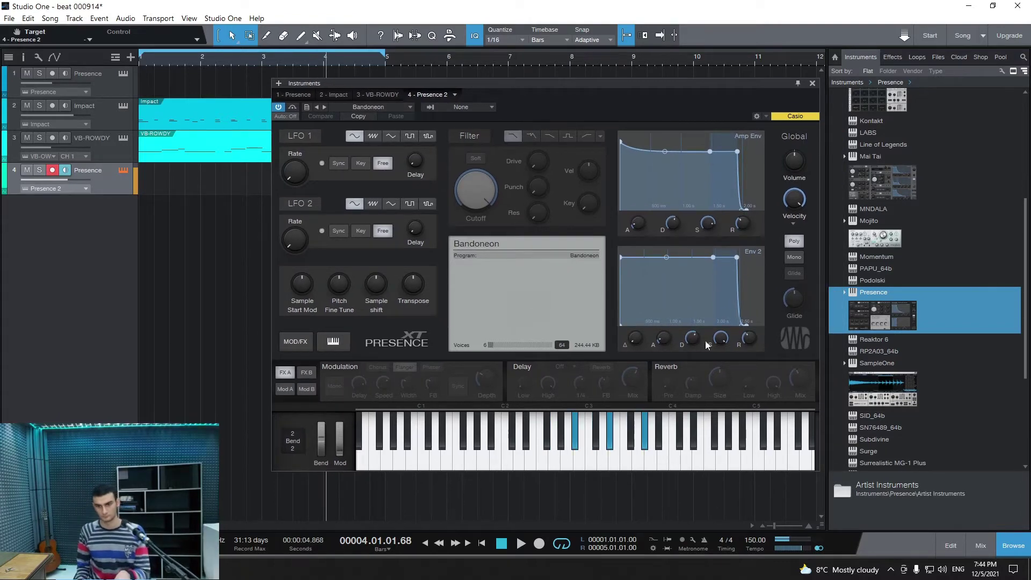
Step: Switch on Presence's reverb with a 54 % mix and raise the new track's volume to +0.3 dB
{"action": "left_click", "coordinate": [656, 368]}
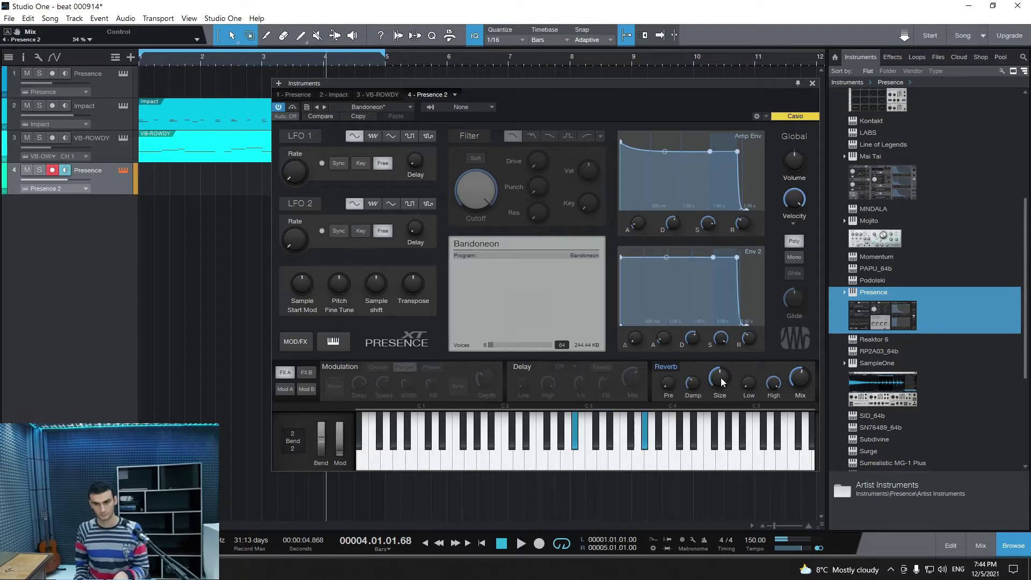
{"action": "mouse_move", "coordinate": [711, 379]}
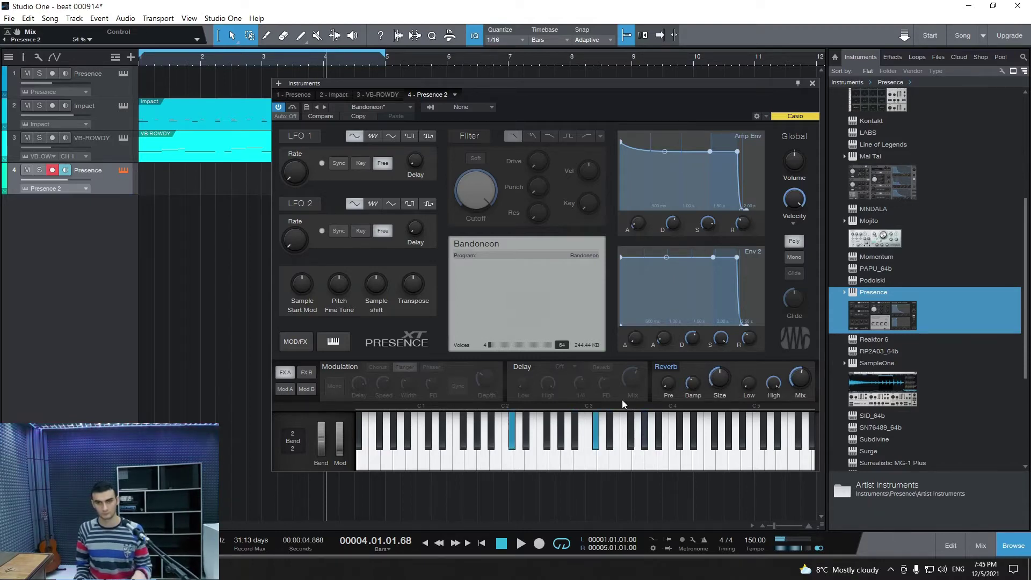
{"action": "mouse_move", "coordinate": [82, 186]}
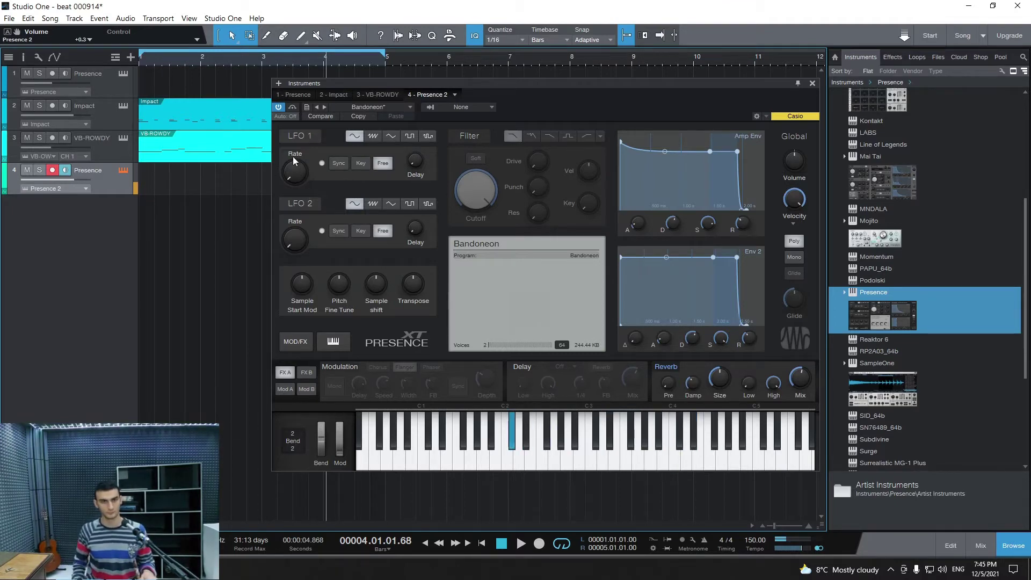
Step: Advance through the keyboard presets to Church Organ on the new Presence
{"action": "left_click", "coordinate": [324, 107]}
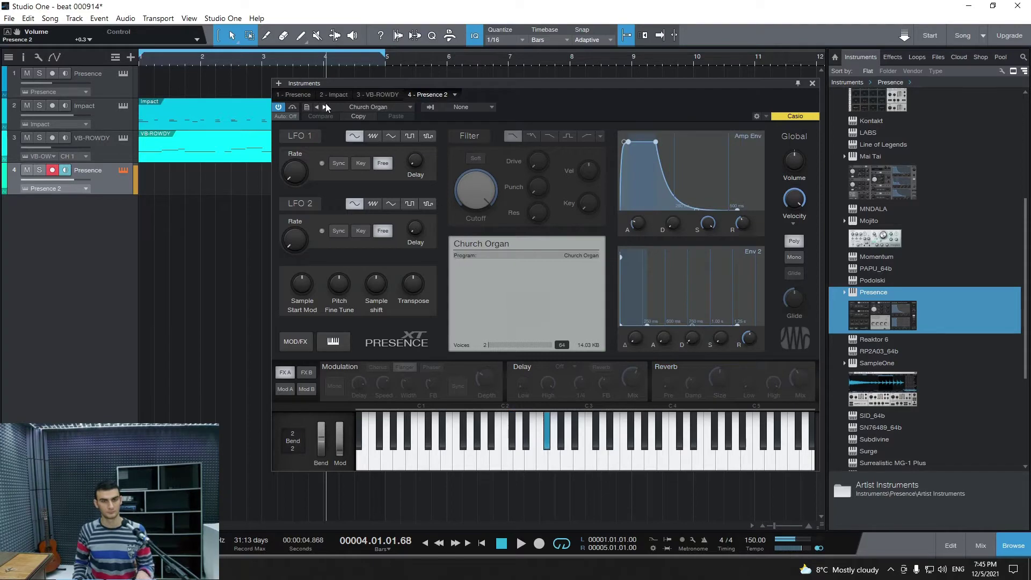
Step: Advance through the keyboard presets from Church Organ to Far Fisa on the new Presence, auditioning Clavinet 2, Dynamic FM and Electric Piano
{"action": "left_click", "coordinate": [326, 107]}
{"action": "left_click", "coordinate": [325, 107]}
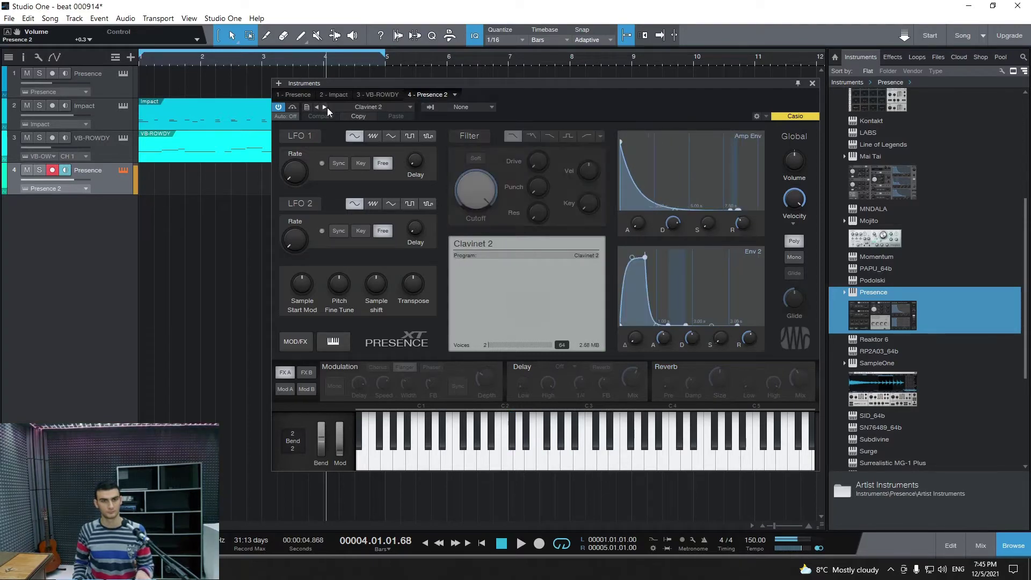
{"action": "left_click", "coordinate": [325, 107]}
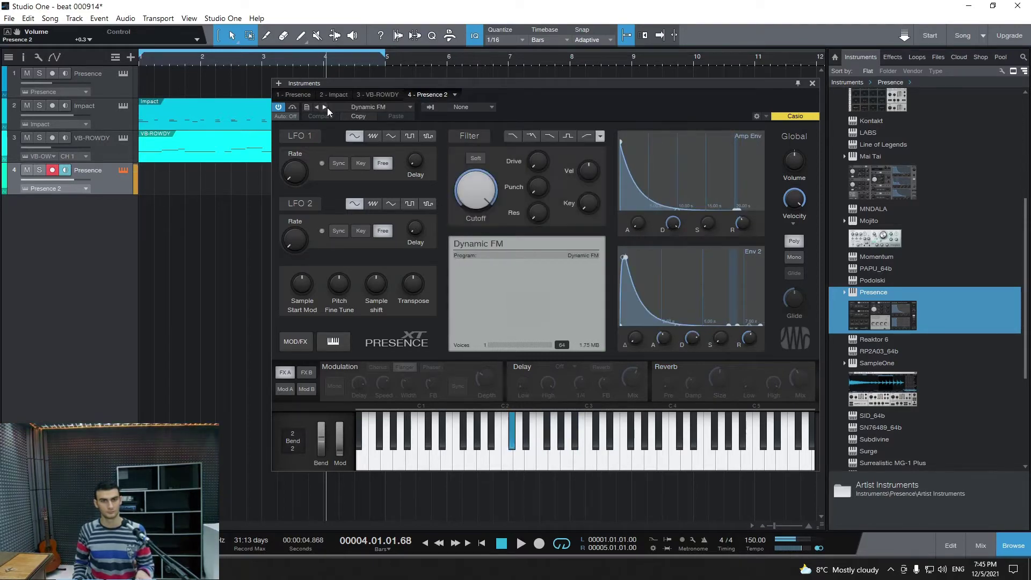
{"action": "left_click", "coordinate": [326, 107]}
{"action": "left_click", "coordinate": [326, 107]}
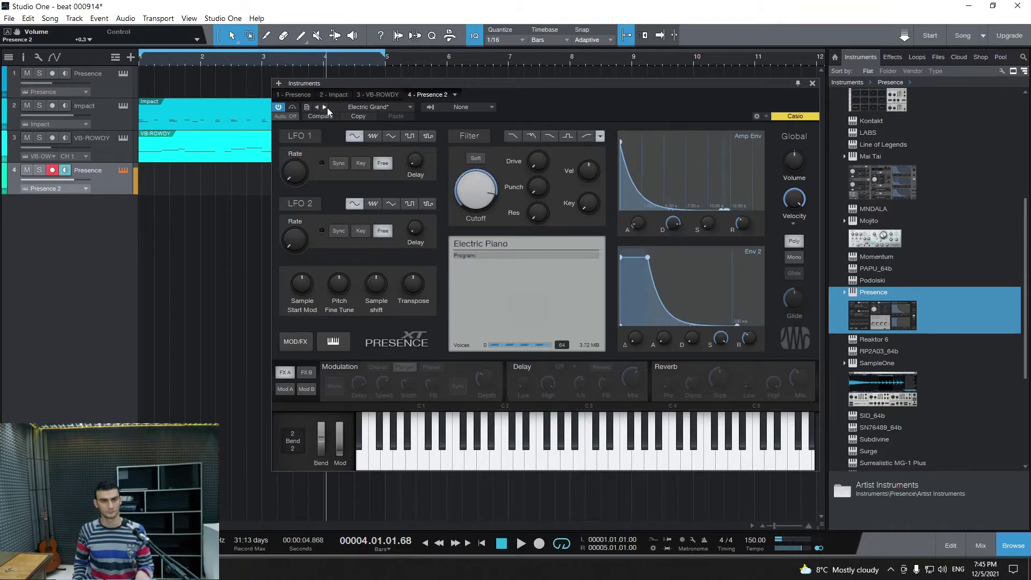
{"action": "left_click", "coordinate": [325, 107]}
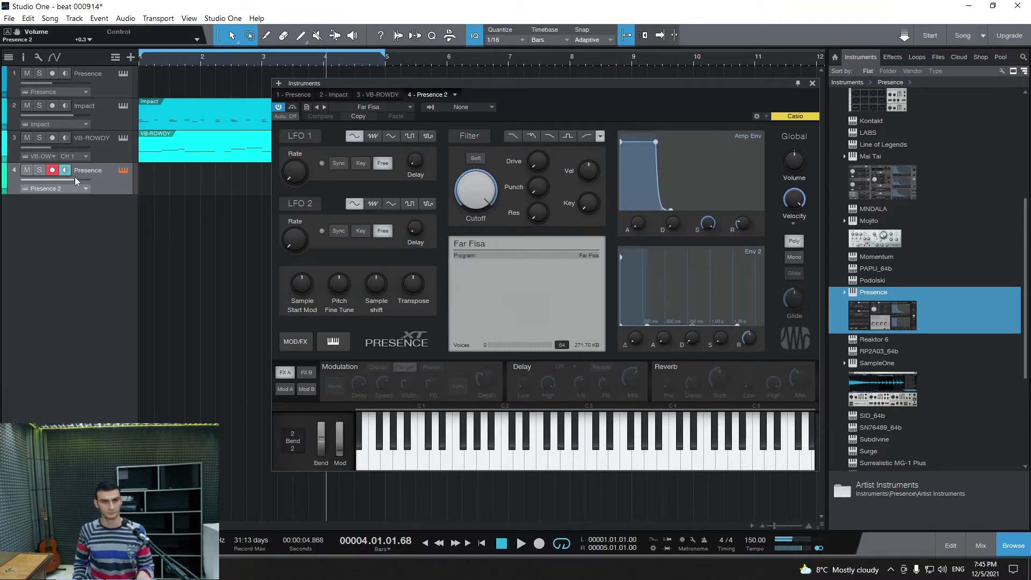
Step: Lower the new Presence track's volume to -5.5 dB and advance its preset to Grand Presence
{"action": "left_click_drag", "start_coordinate": [76, 178], "coordinate": [66, 177]}
{"action": "left_click", "coordinate": [327, 104]}
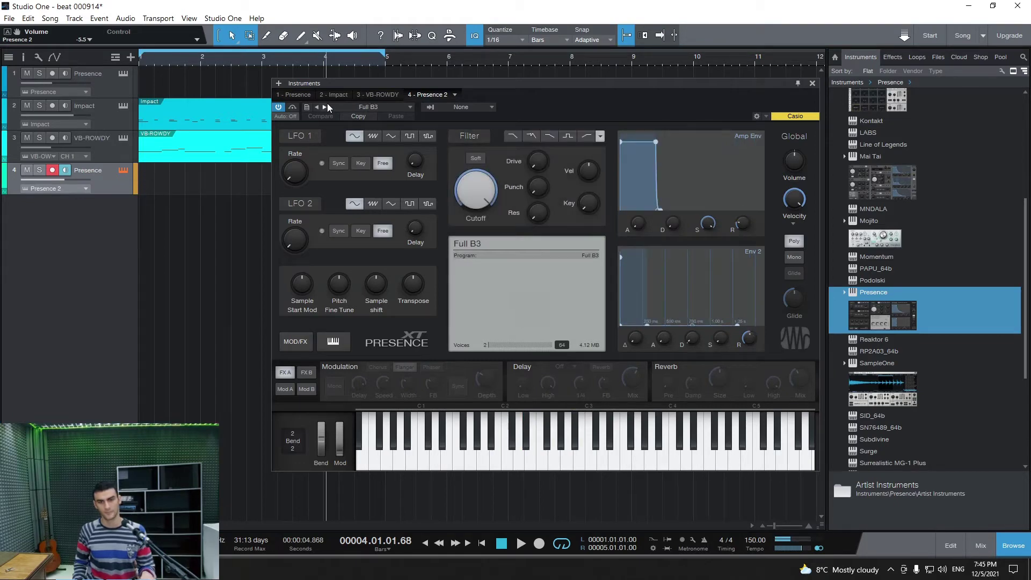
{"action": "left_click", "coordinate": [327, 106]}
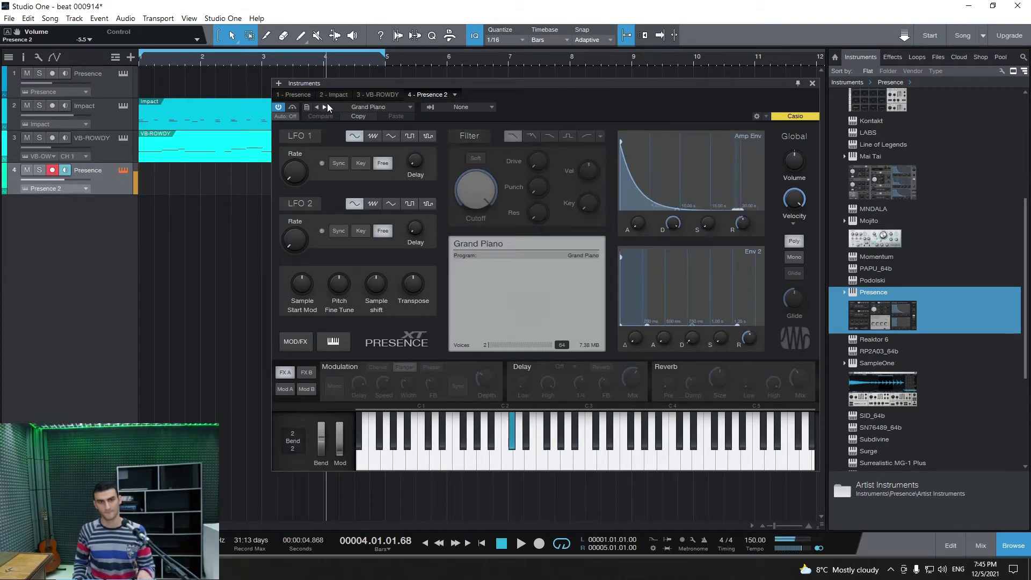
{"action": "left_click", "coordinate": [327, 104]}
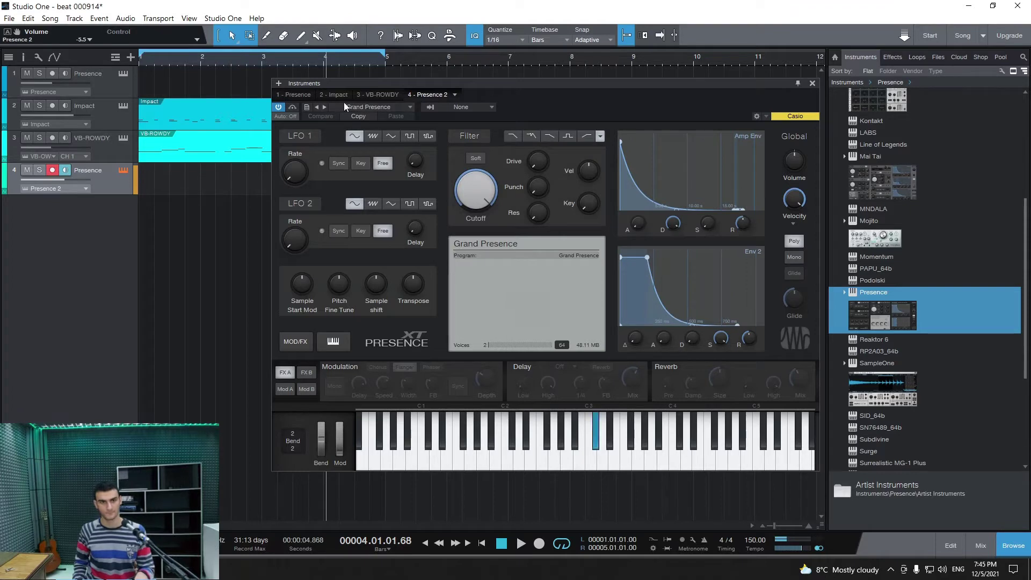
Step: Load Harmonica from the Keyboards presets and advance through Harpsichord to Icy Piano
{"action": "left_click", "coordinate": [353, 105]}
{"action": "scroll", "coordinate": [362, 331], "scroll_direction": "down", "scroll_amount": 2}
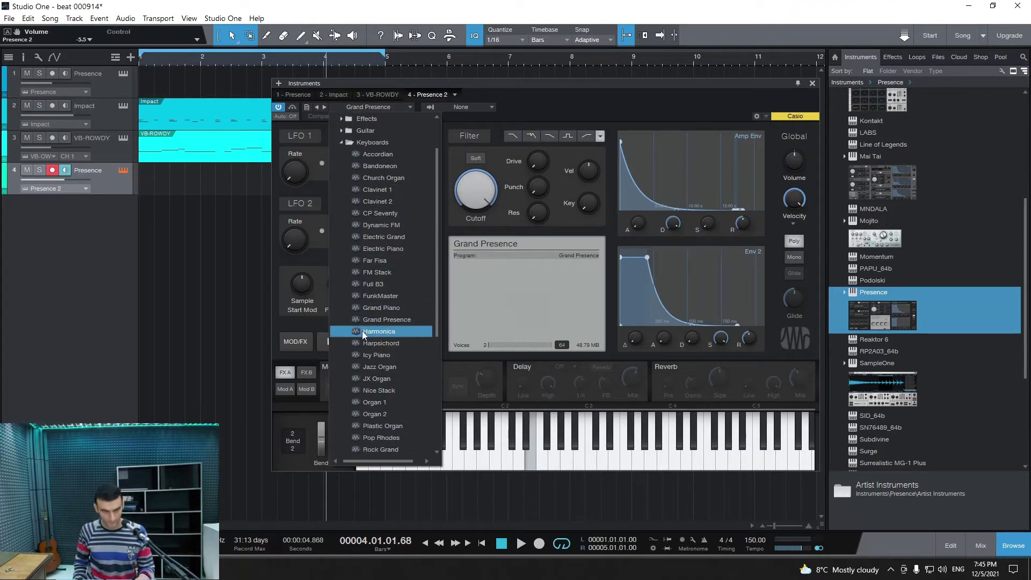
{"action": "left_click", "coordinate": [362, 331]}
{"action": "left_click", "coordinate": [325, 108]}
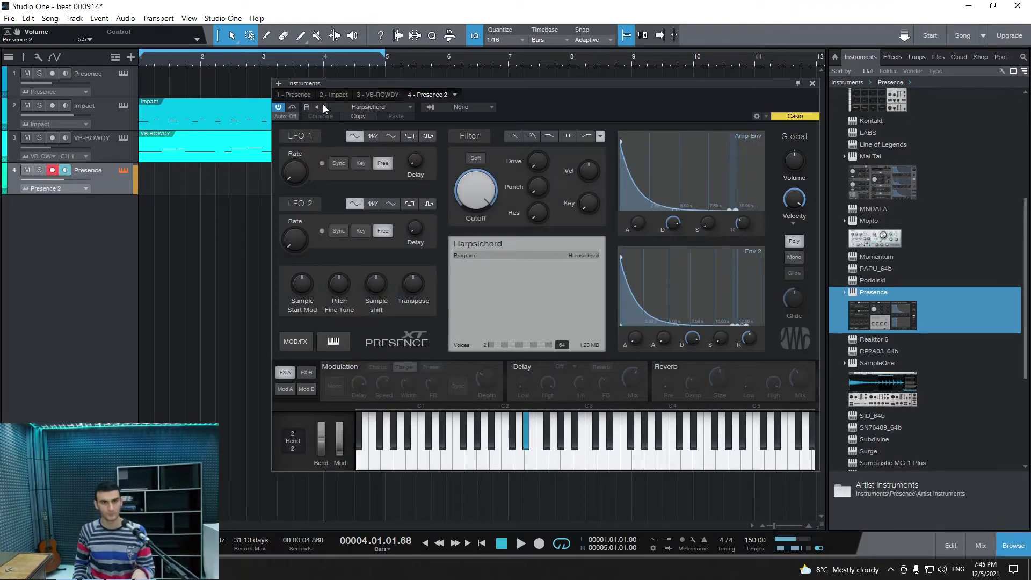
{"action": "left_click", "coordinate": [324, 108]}
{"action": "left_click", "coordinate": [324, 108]}
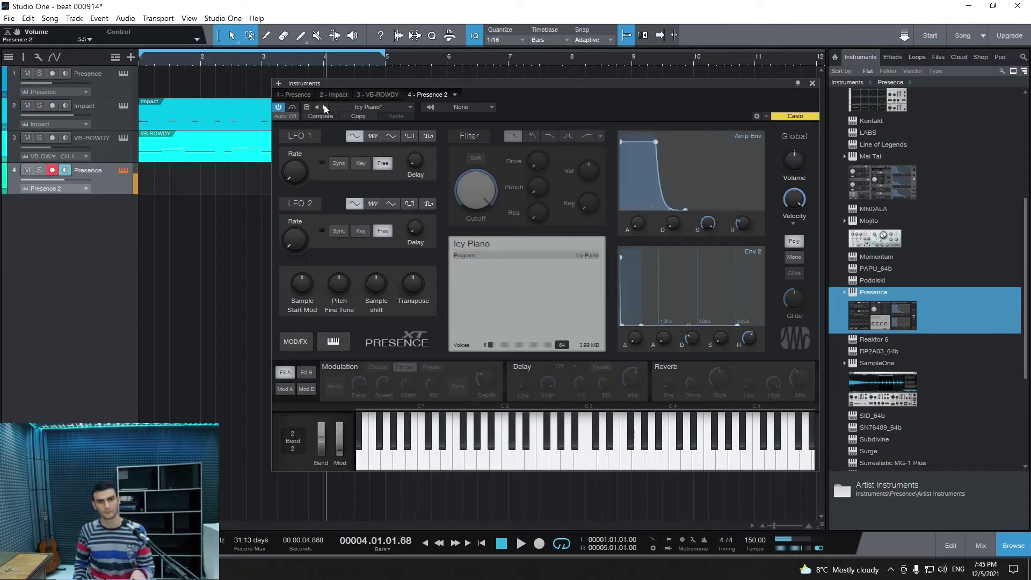
Step: Advance through JX Organ, Nice Stack and Organ 1 to the Plastic Organ preset
{"action": "left_click", "coordinate": [325, 107]}
{"action": "left_click", "coordinate": [324, 107]}
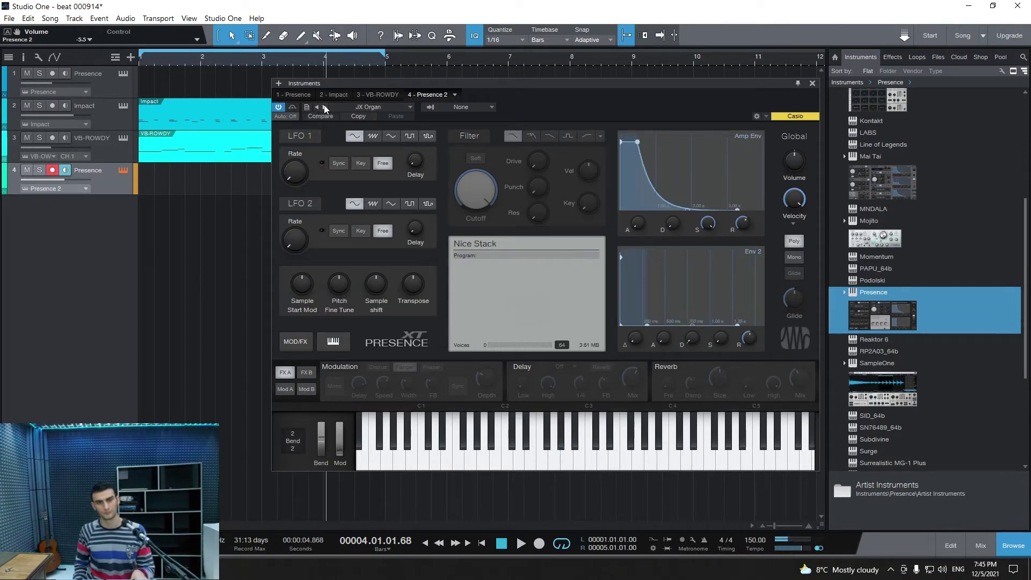
{"action": "left_click", "coordinate": [324, 108]}
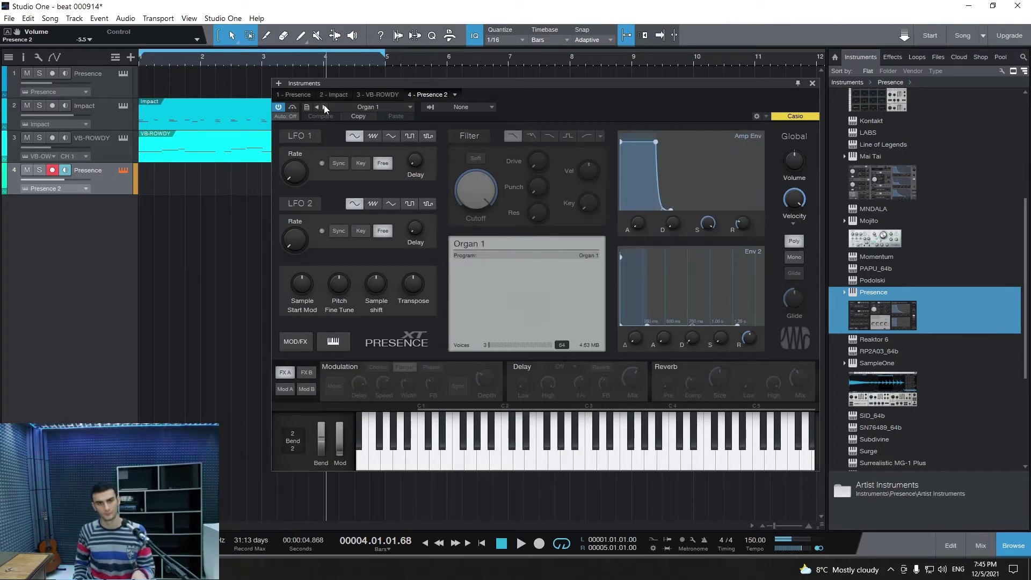
{"action": "left_click", "coordinate": [325, 107]}
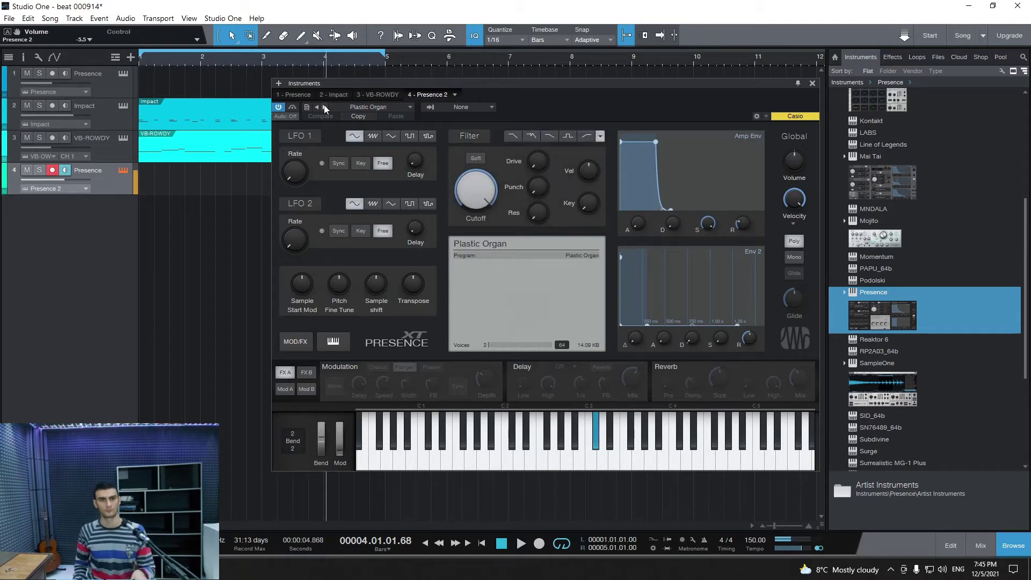
{"action": "left_click", "coordinate": [324, 108]}
{"action": "left_click", "coordinate": [317, 108]}
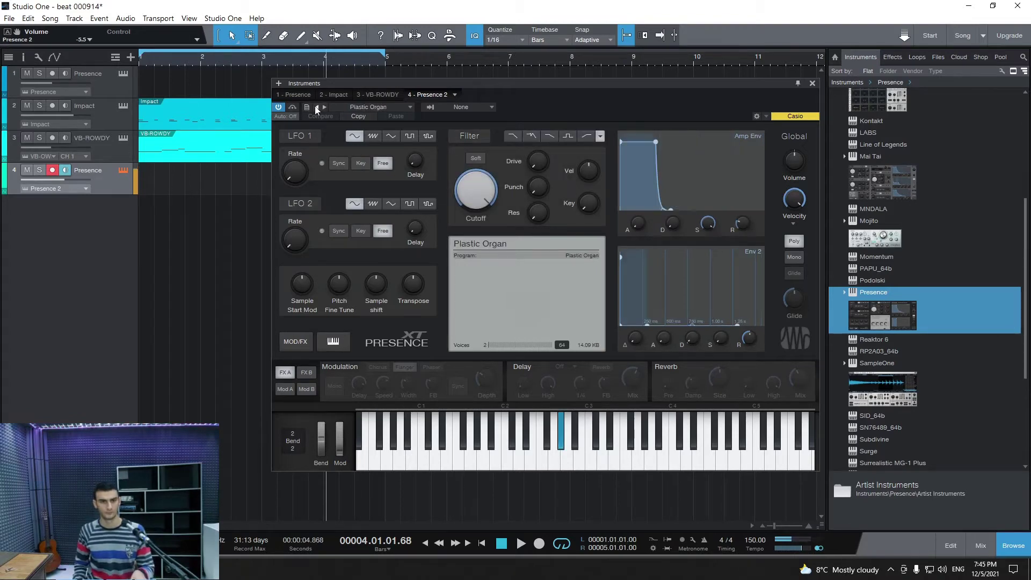
Step: Play the beat from the song start, switch Presence to Rock Grand during playback, and stop
{"action": "left_click", "coordinate": [481, 543]}
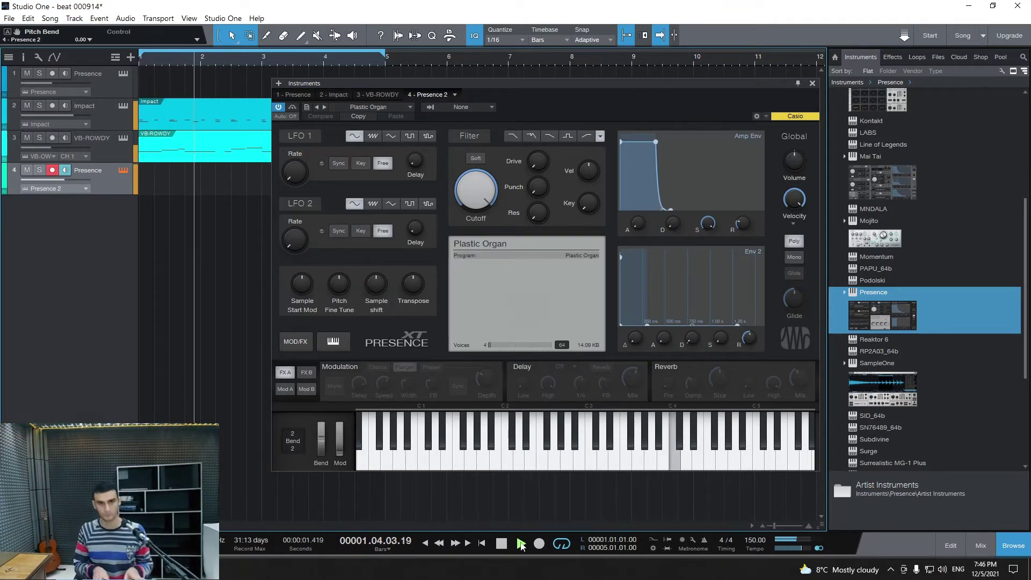
{"action": "left_click", "coordinate": [325, 108]}
{"action": "left_click", "coordinate": [325, 108]}
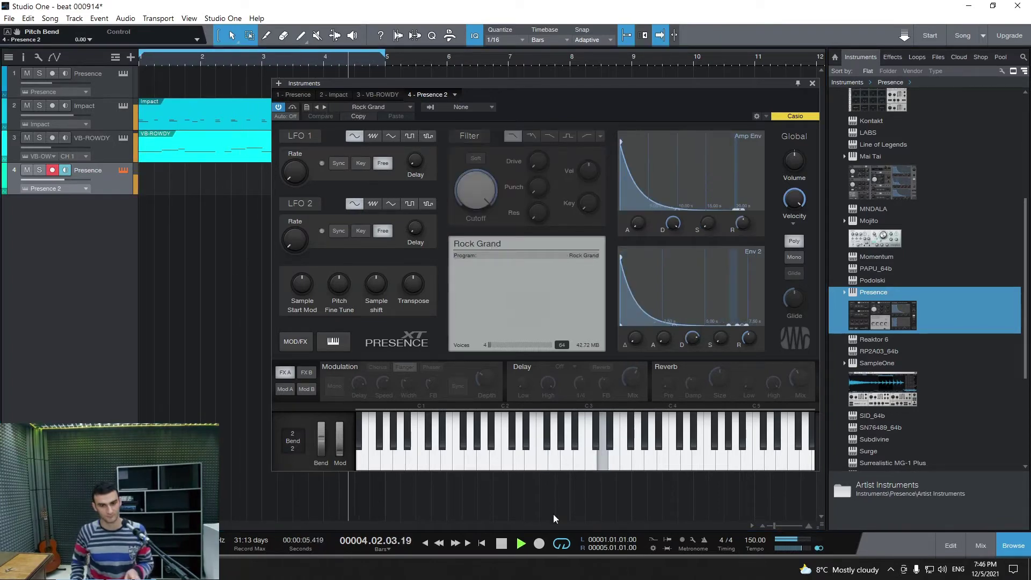
{"action": "left_click", "coordinate": [504, 545]}
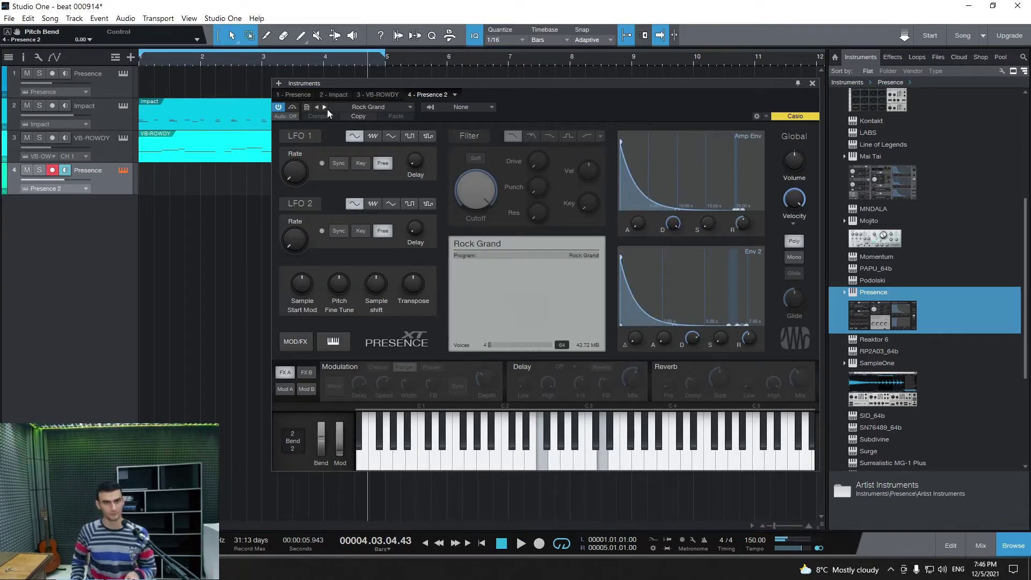
Step: Advance the Presence presets past Rock Piano to StudioDyno1 and close the instrument window
{"action": "left_click", "coordinate": [326, 108]}
{"action": "left_click", "coordinate": [325, 108]}
{"action": "left_click", "coordinate": [325, 108]}
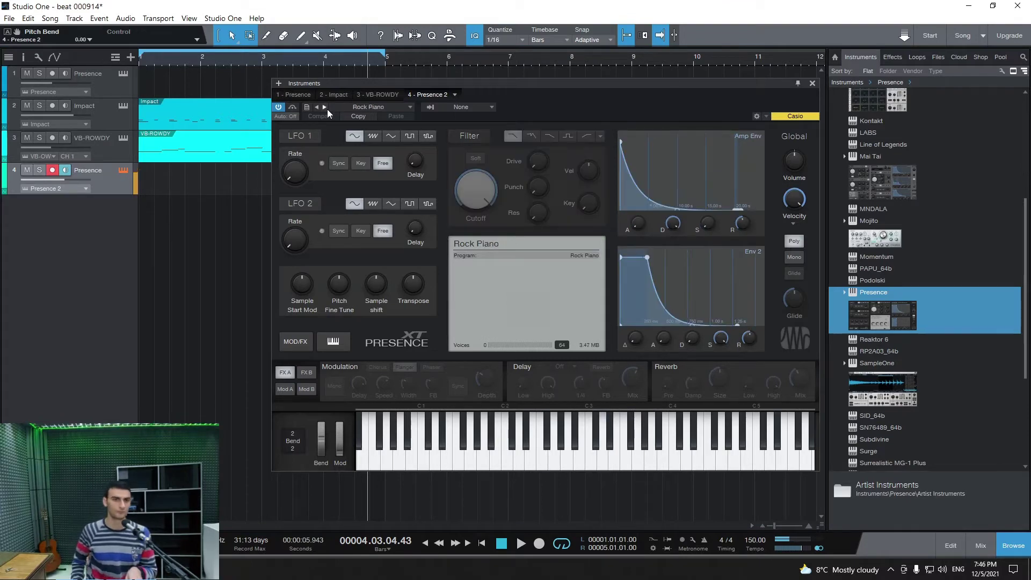
{"action": "left_click", "coordinate": [325, 108]}
{"action": "left_click", "coordinate": [325, 108]}
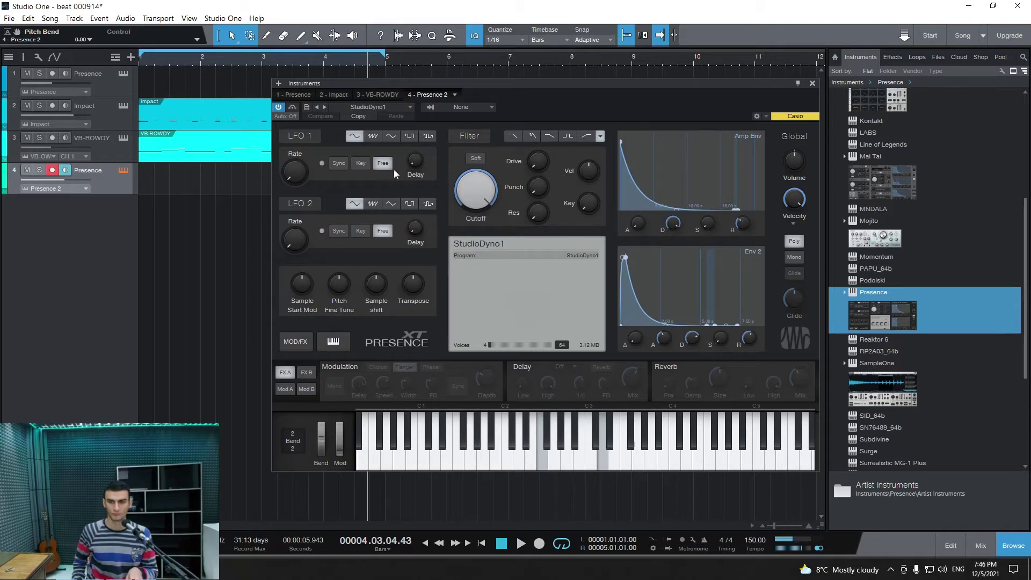
{"action": "left_click", "coordinate": [812, 83]}
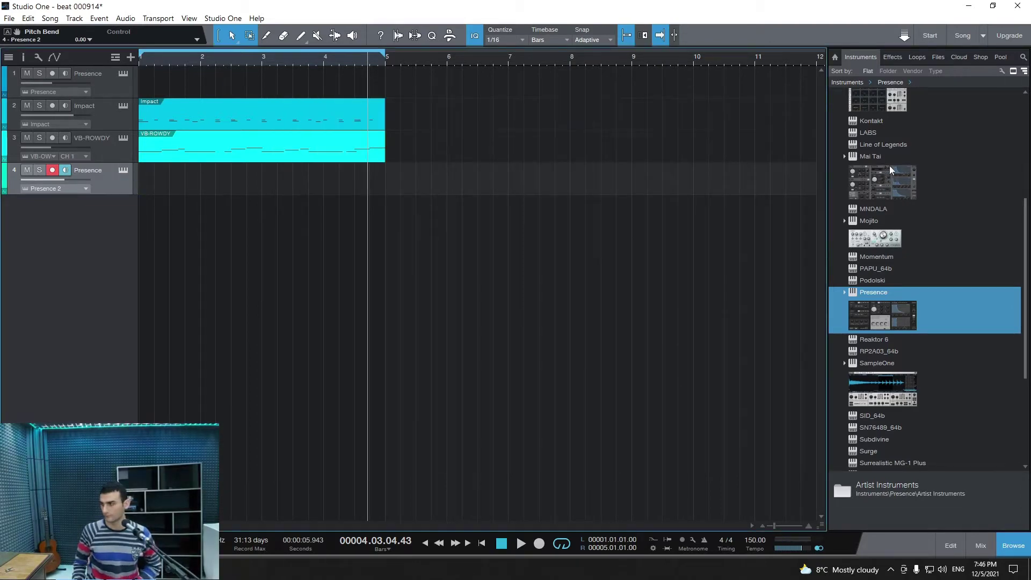
Step: Add a Kontakt instrument on a new track below the second Presence track
{"action": "scroll", "coordinate": [983, 215], "scroll_direction": "up", "scroll_amount": 4}
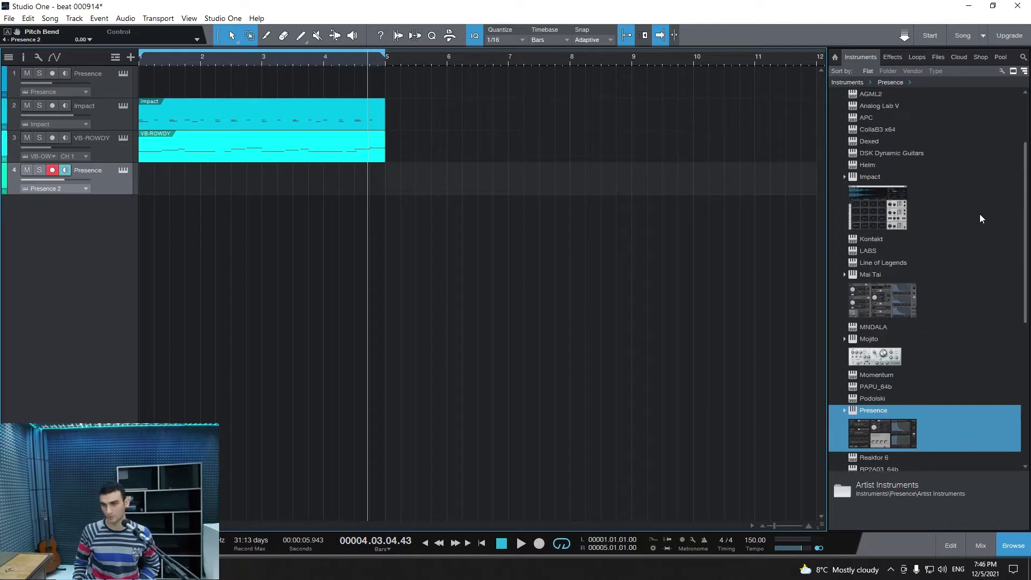
{"action": "scroll", "coordinate": [980, 214], "scroll_direction": "up", "scroll_amount": 2}
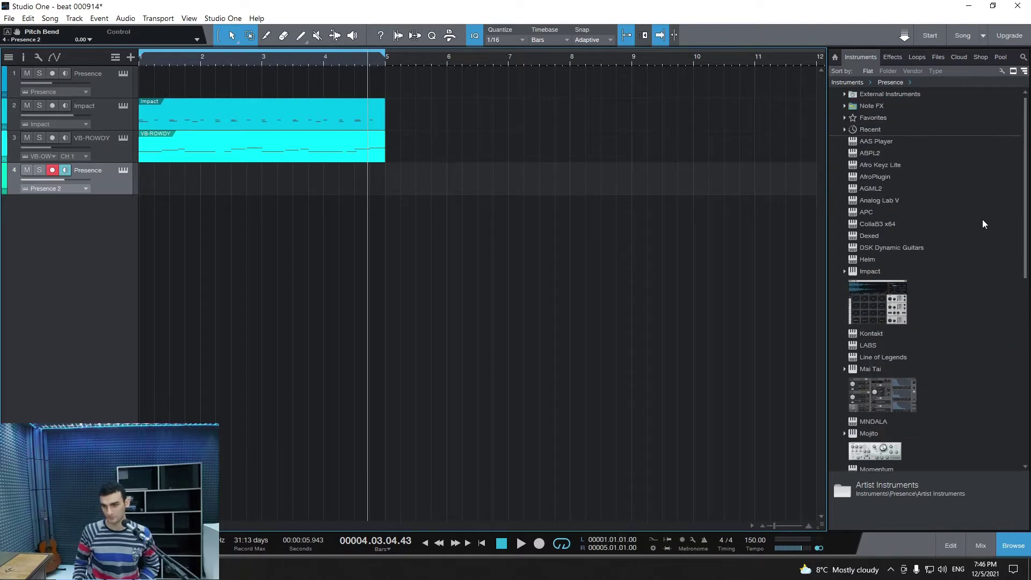
{"action": "left_click_drag", "start_coordinate": [871, 333], "coordinate": [20, 229]}
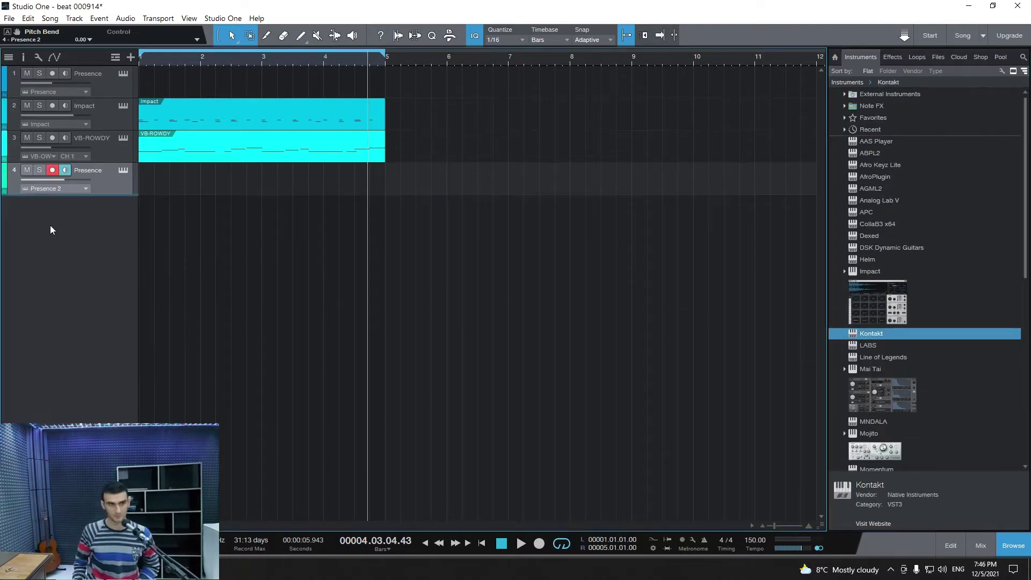
Step: Load Hybrid Keys 2.0.nki from the Hybrid Keys library into the Kontakt rack
{"action": "scroll", "coordinate": [381, 220], "scroll_direction": "down", "scroll_amount": 1}
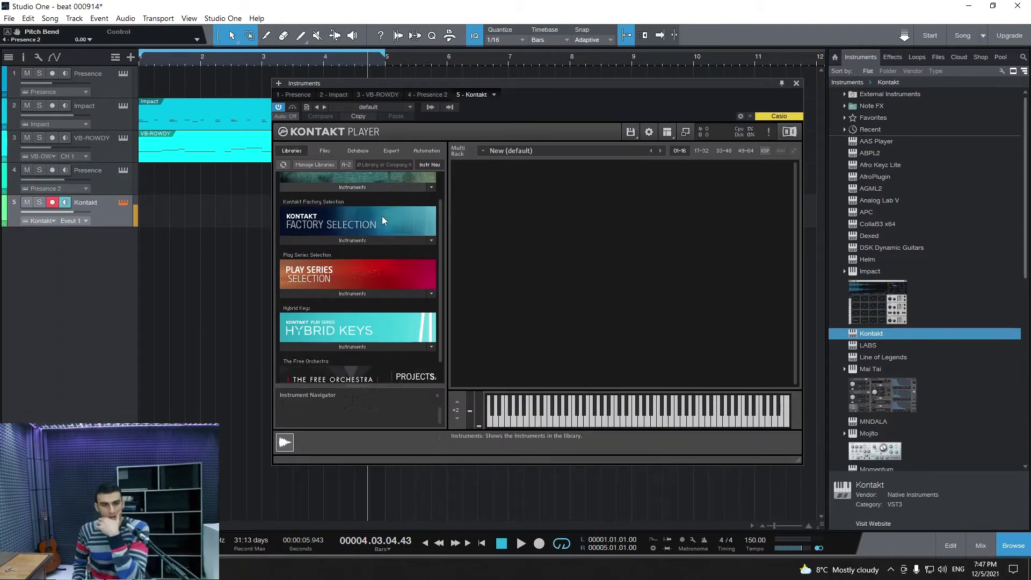
{"action": "scroll", "coordinate": [382, 216], "scroll_direction": "down", "scroll_amount": 1}
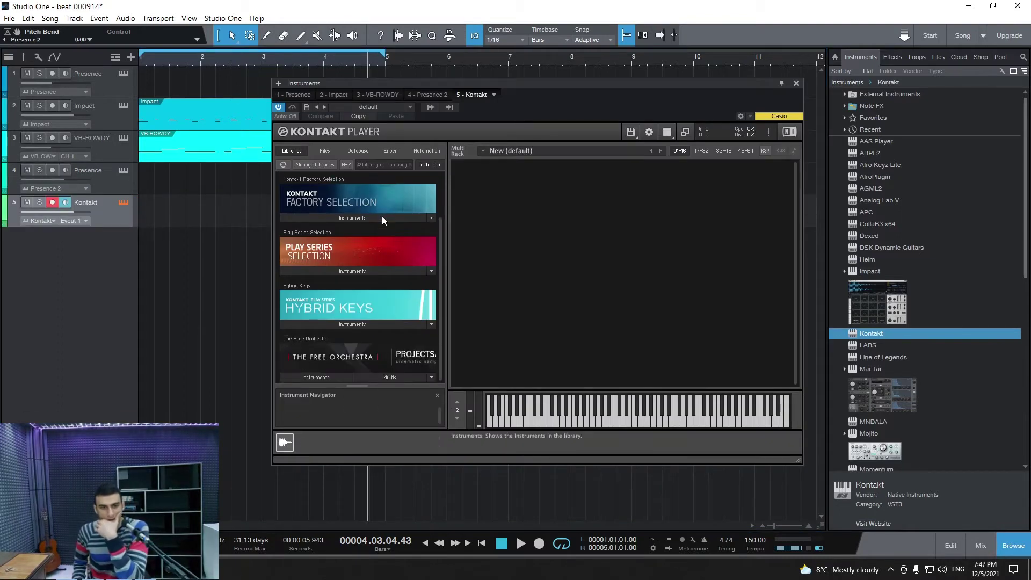
{"action": "left_click", "coordinate": [399, 324]}
{"action": "left_click_drag", "start_coordinate": [344, 336], "coordinate": [536, 281]}
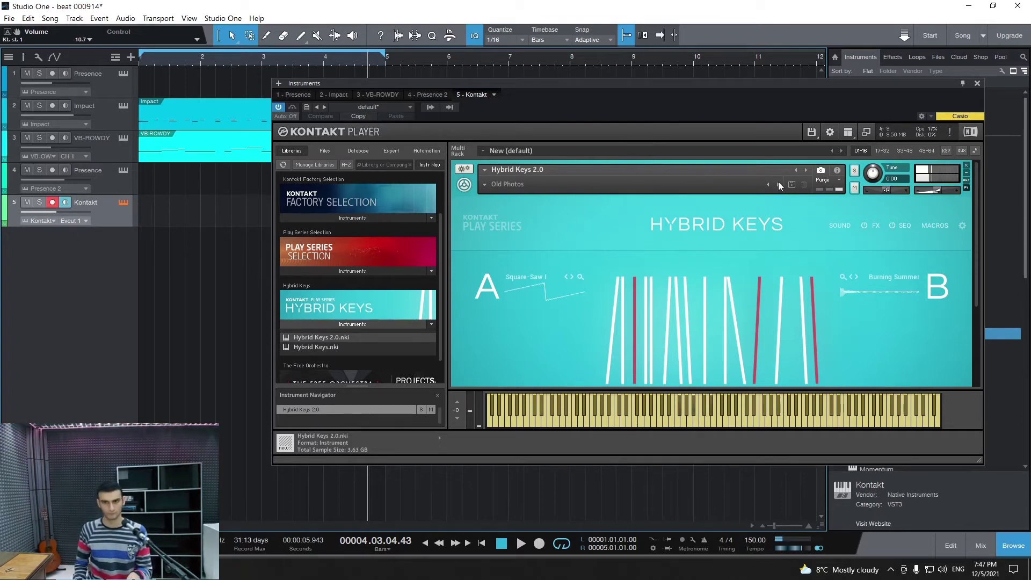
Step: Load the Afterthought snapshot from the Acoustics category in Hybrid Keys and advance to AM Ballads
{"action": "left_click", "coordinate": [487, 185]}
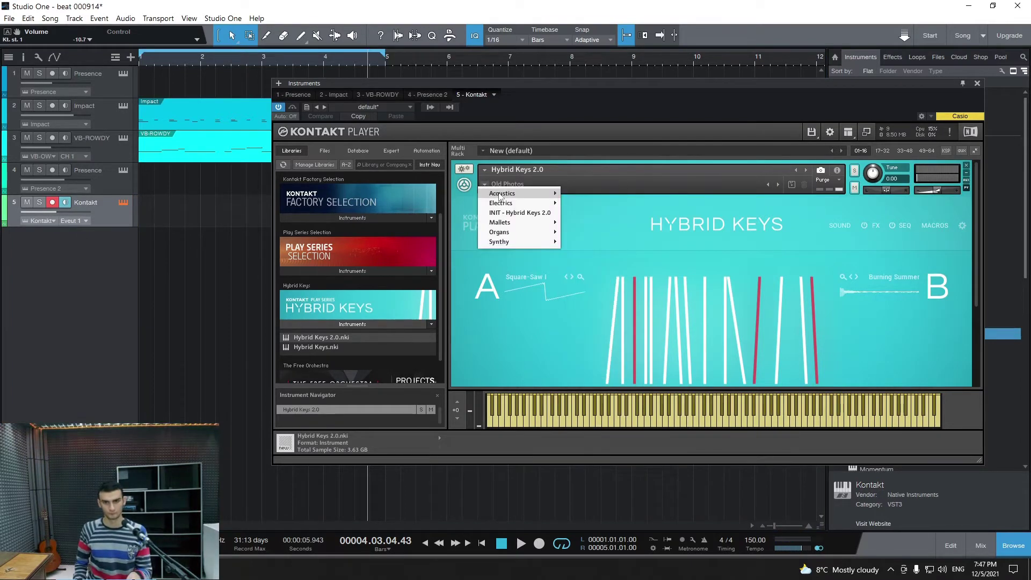
{"action": "mouse_move", "coordinate": [524, 194]}
{"action": "left_click", "coordinate": [591, 193]}
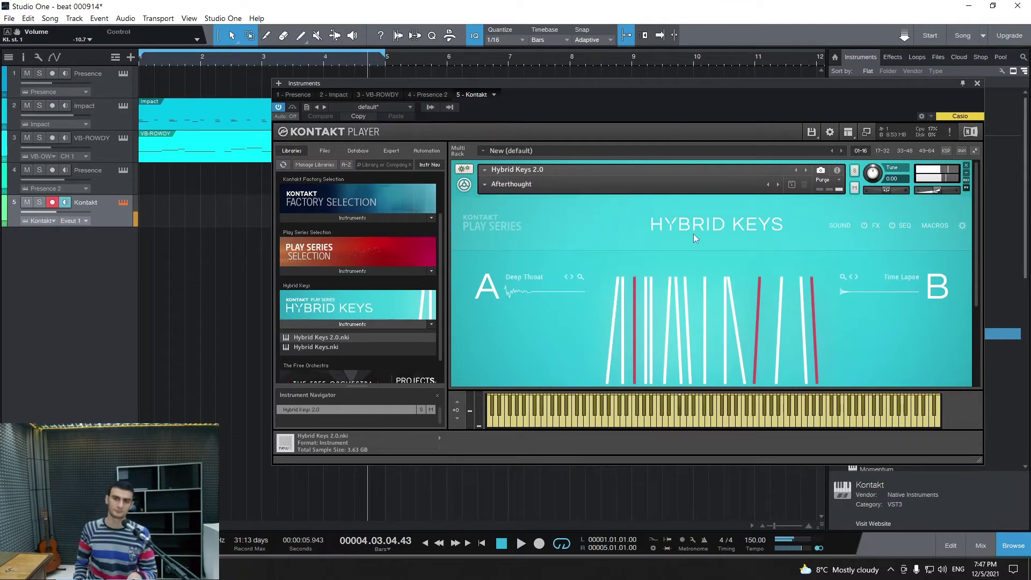
{"action": "left_click", "coordinate": [777, 184]}
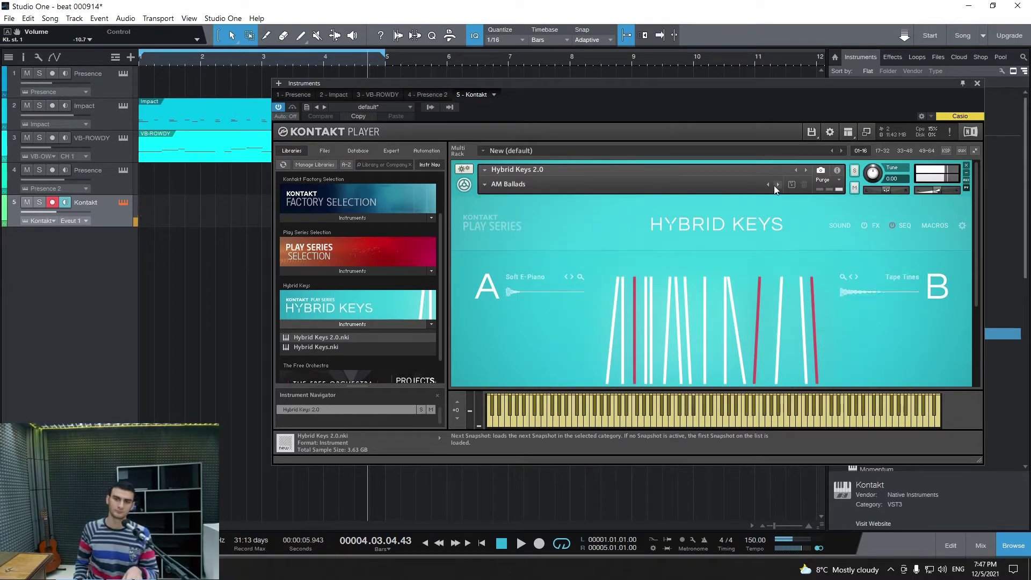
Step: Lower the Kontakt track's volume to -13.0 dB and advance the Hybrid Keys snapshots to Crackle Chord
{"action": "left_click_drag", "start_coordinate": [64, 213], "coordinate": [57, 217]}
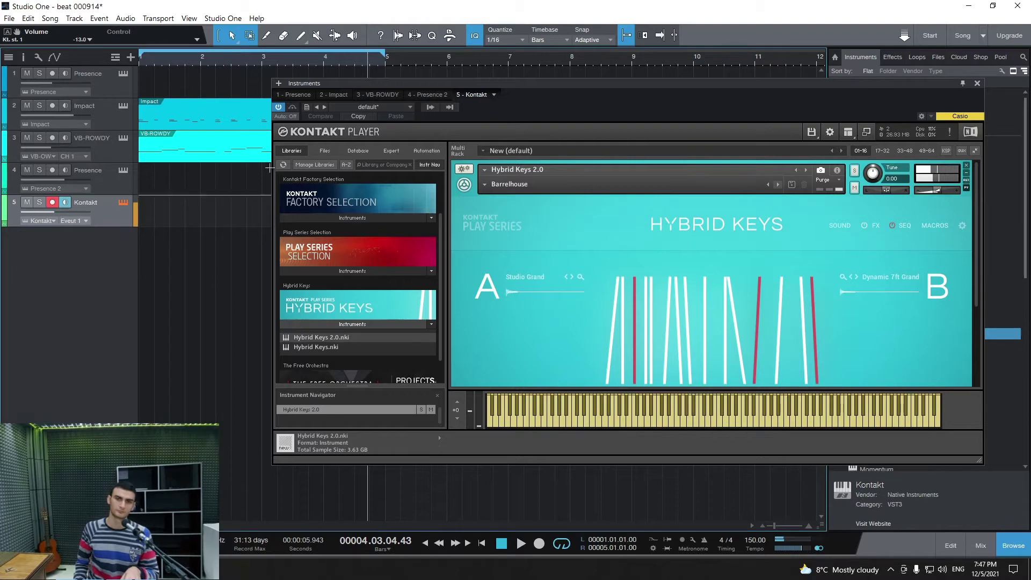
{"action": "left_click", "coordinate": [780, 183]}
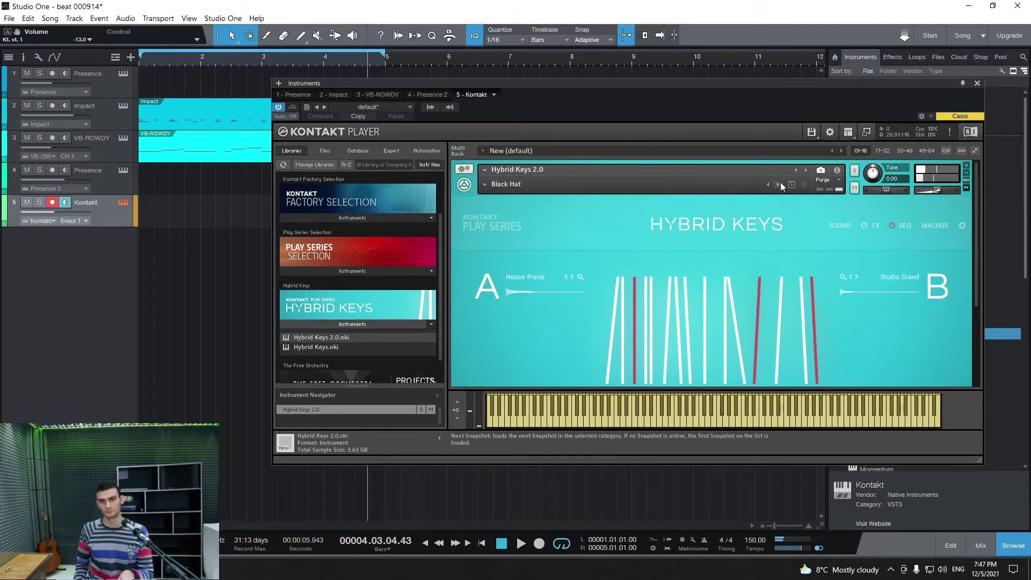
{"action": "left_click", "coordinate": [779, 184]}
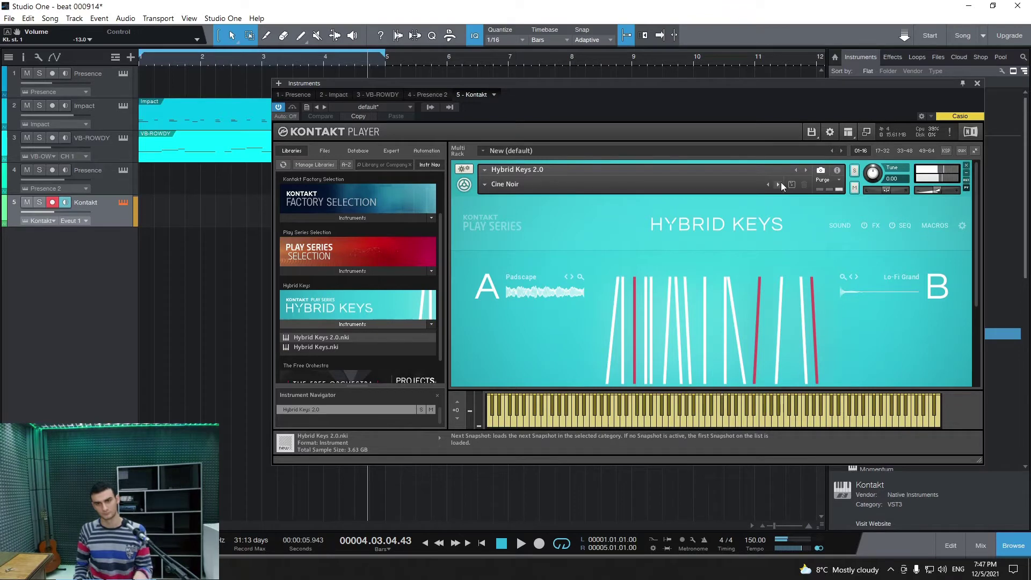
{"action": "left_click", "coordinate": [779, 184]}
{"action": "left_click", "coordinate": [779, 184]}
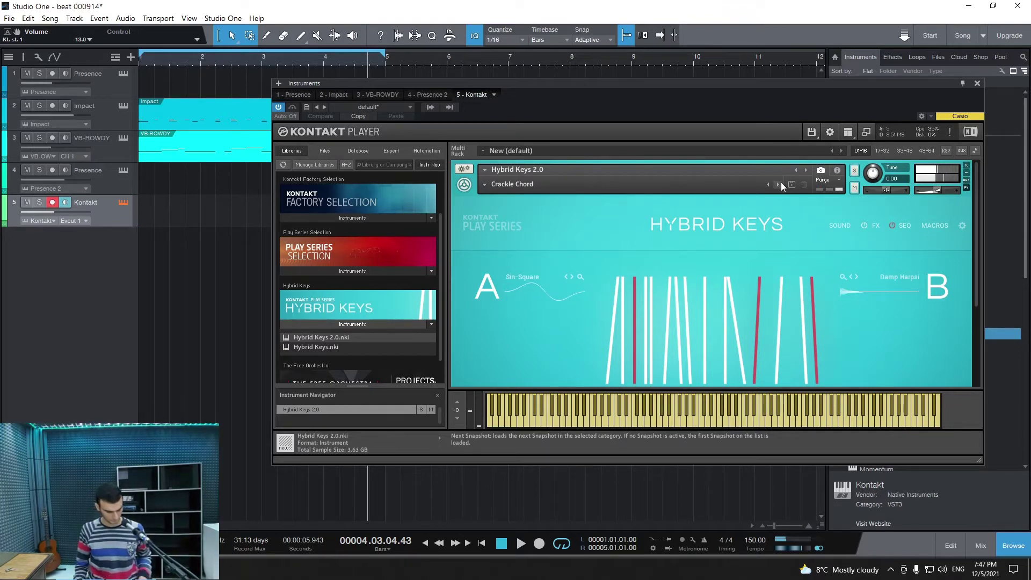
Step: Audition Crackle Chord over the beat and return the playhead to the song start
{"action": "key", "text": "space"}
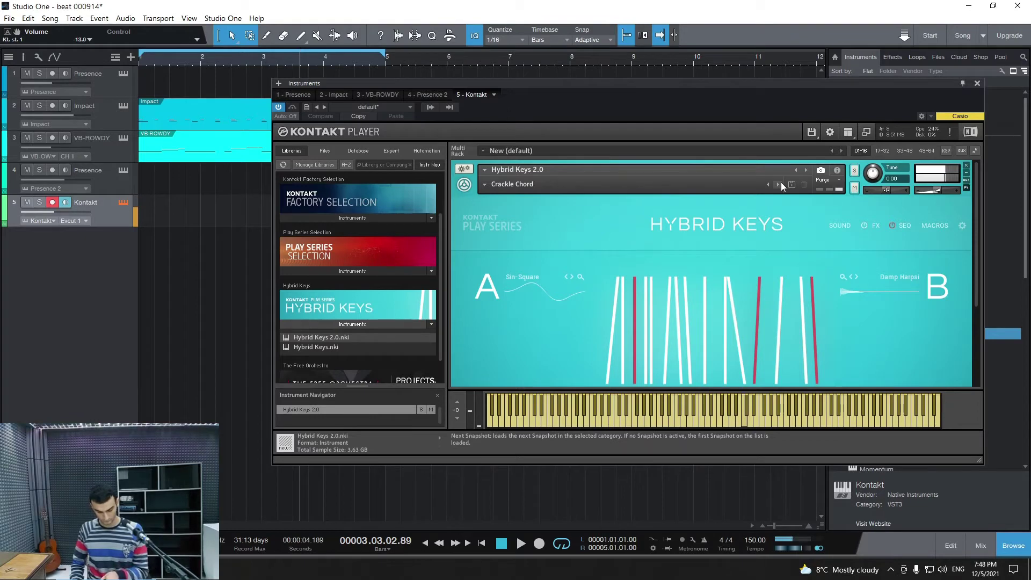
{"action": "left_click", "coordinate": [425, 543]}
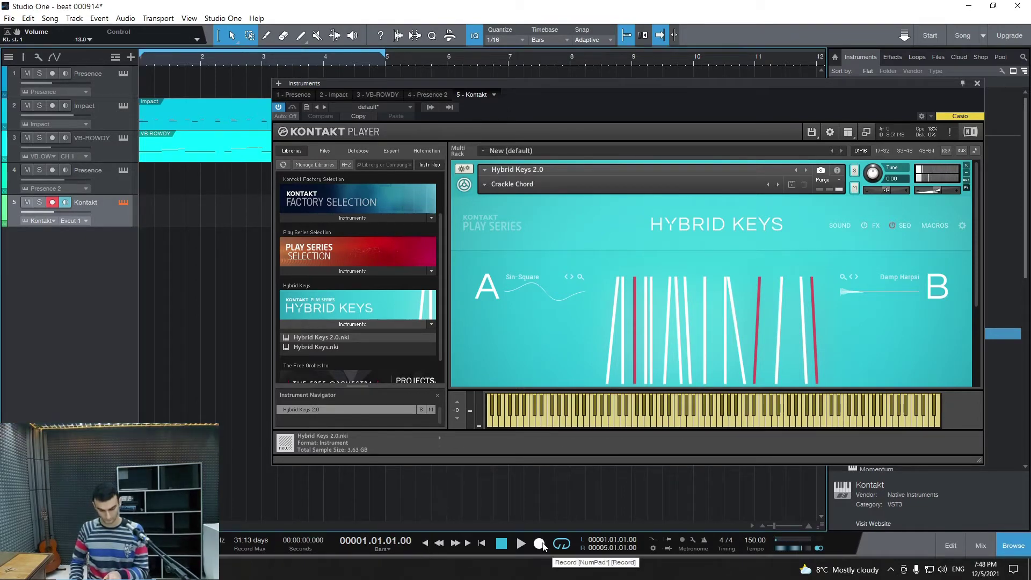
{"action": "left_click", "coordinate": [539, 544]}
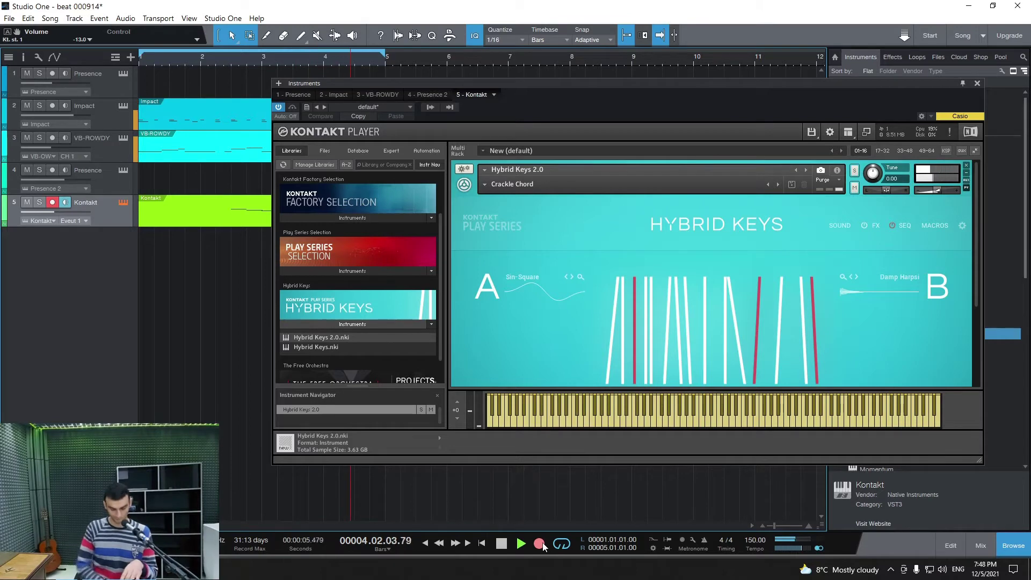
{"action": "key", "text": "alt+space"}
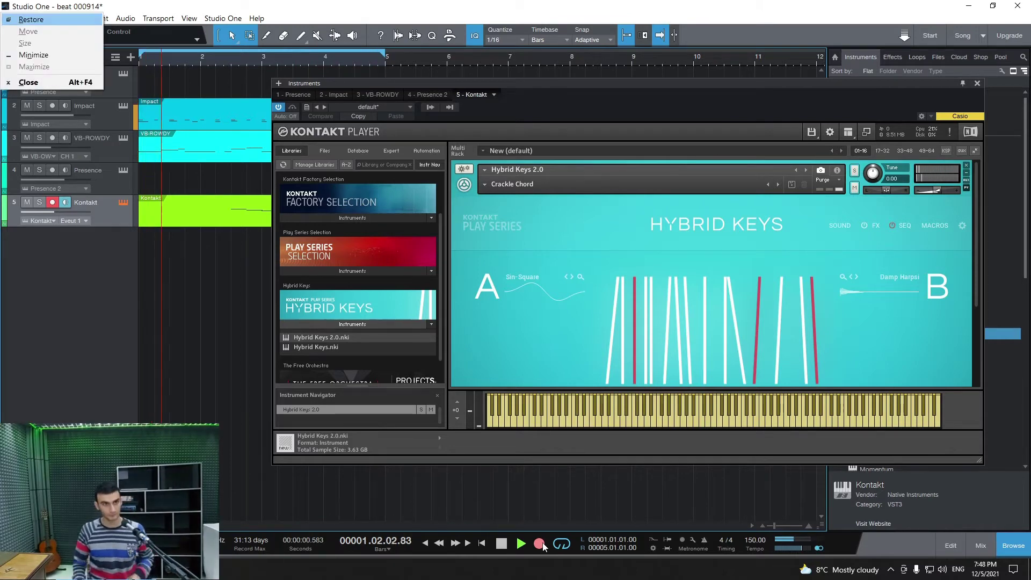
{"action": "left_click", "coordinate": [430, 4]}
{"action": "key", "text": "space"}
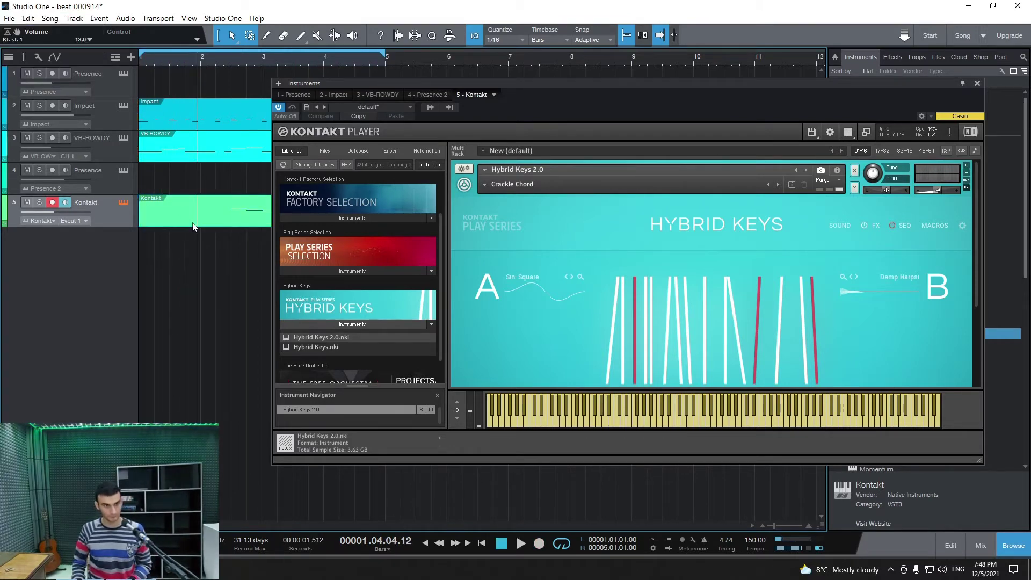
{"action": "key", "text": "ctrl+z"}
{"action": "left_click", "coordinate": [485, 543]}
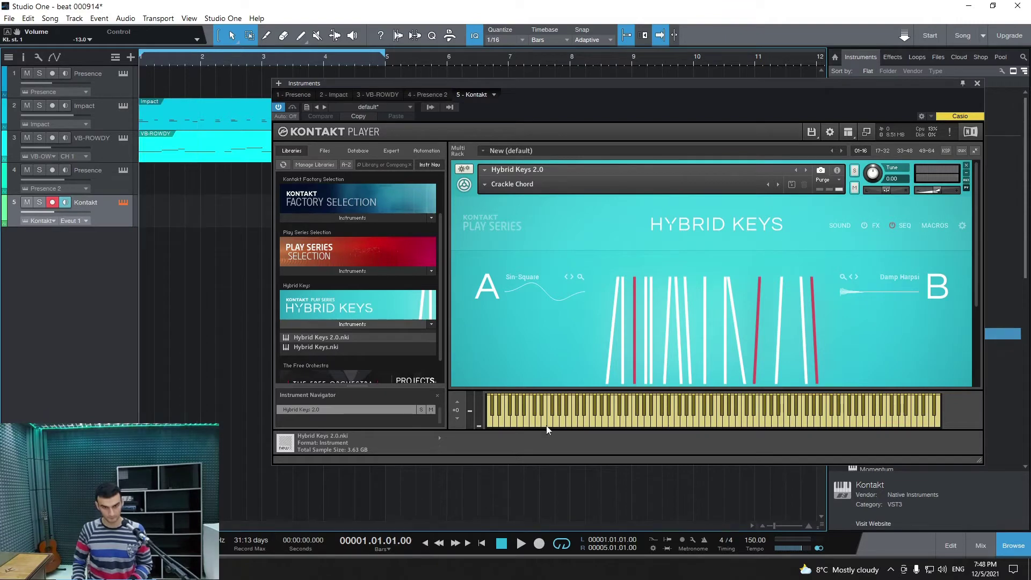
Step: Duplicate the Impact and VB-ROWDY parts directly after the originals and extend the loop range to bar 9
{"action": "left_click_drag", "start_coordinate": [415, 80], "coordinate": [443, 248]}
{"action": "left_click_drag", "start_coordinate": [401, 195], "coordinate": [440, 156]}
{"action": "left_click_drag", "start_coordinate": [556, 160], "coordinate": [532, 160]}
{"action": "left_click_drag", "start_coordinate": [384, 54], "coordinate": [634, 52]}
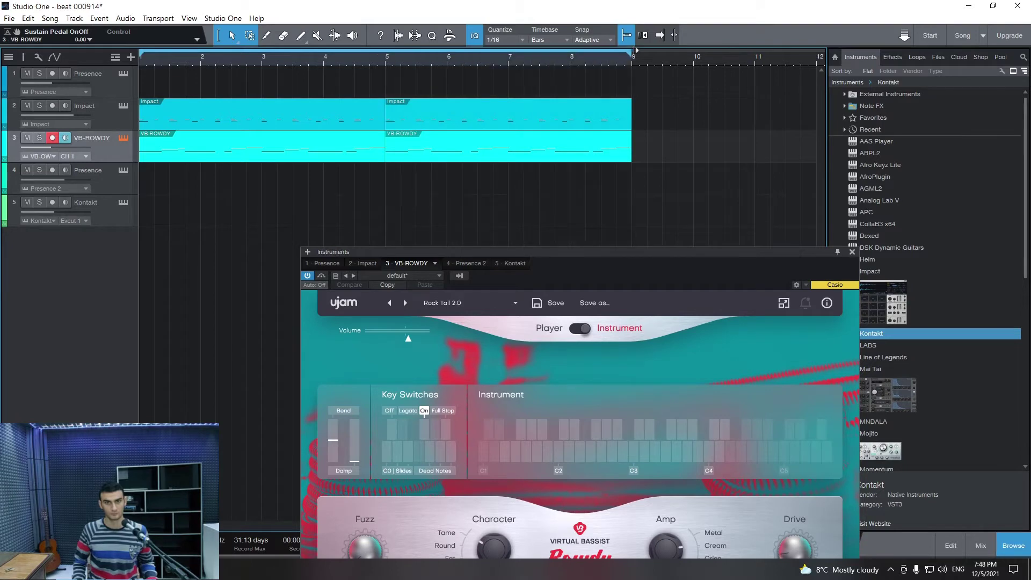
Step: Record a Crackle Chord melody on the Kontakt track over the eight-bar loop and trim the part's end to bar 9
{"action": "left_click", "coordinate": [120, 219]}
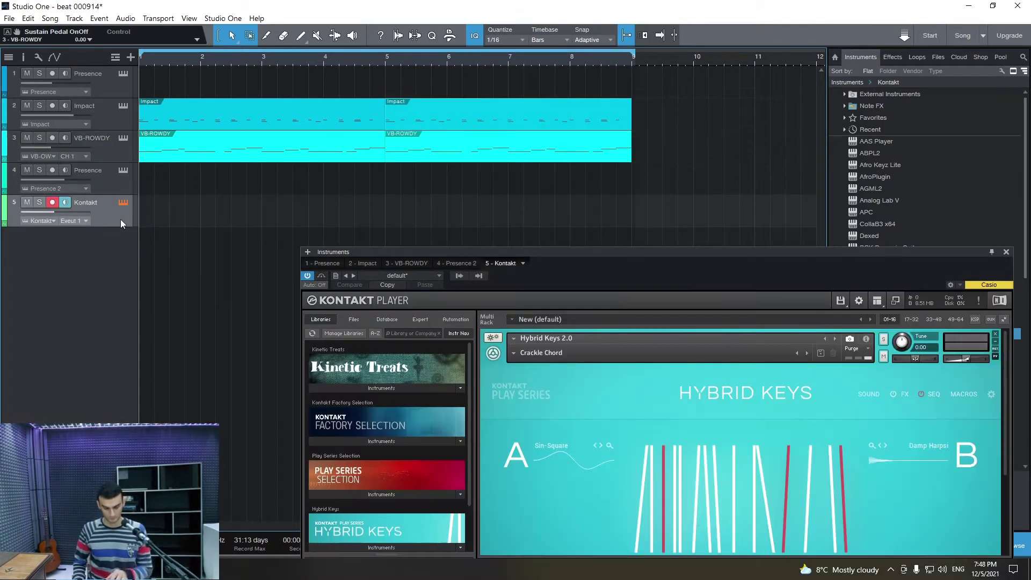
{"action": "left_click_drag", "start_coordinate": [537, 251], "coordinate": [312, 199]}
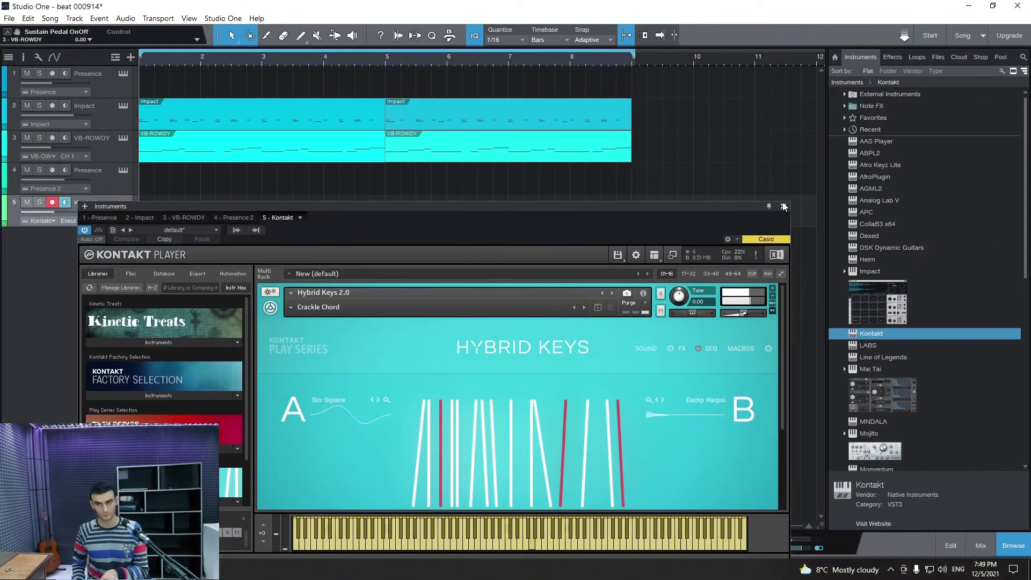
{"action": "key", "text": "F11"}
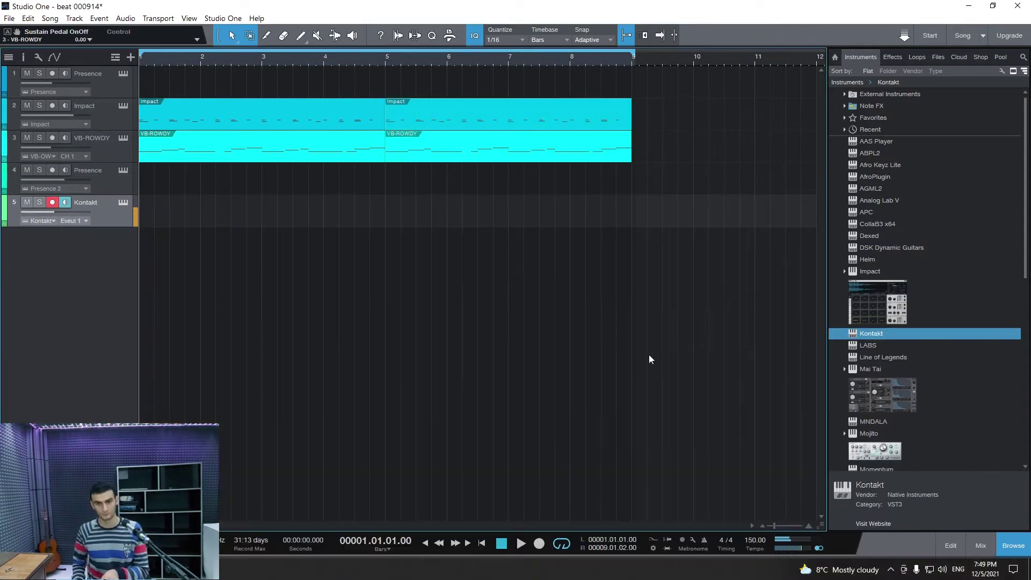
{"action": "left_click", "coordinate": [534, 544]}
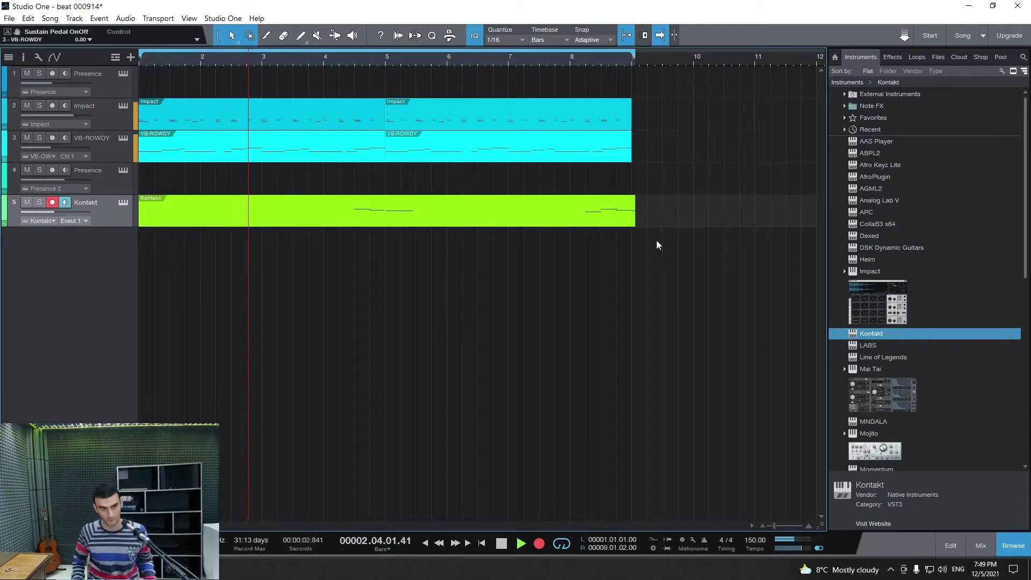
{"action": "key", "text": "space"}
{"action": "left_click_drag", "start_coordinate": [639, 220], "coordinate": [634, 219]}
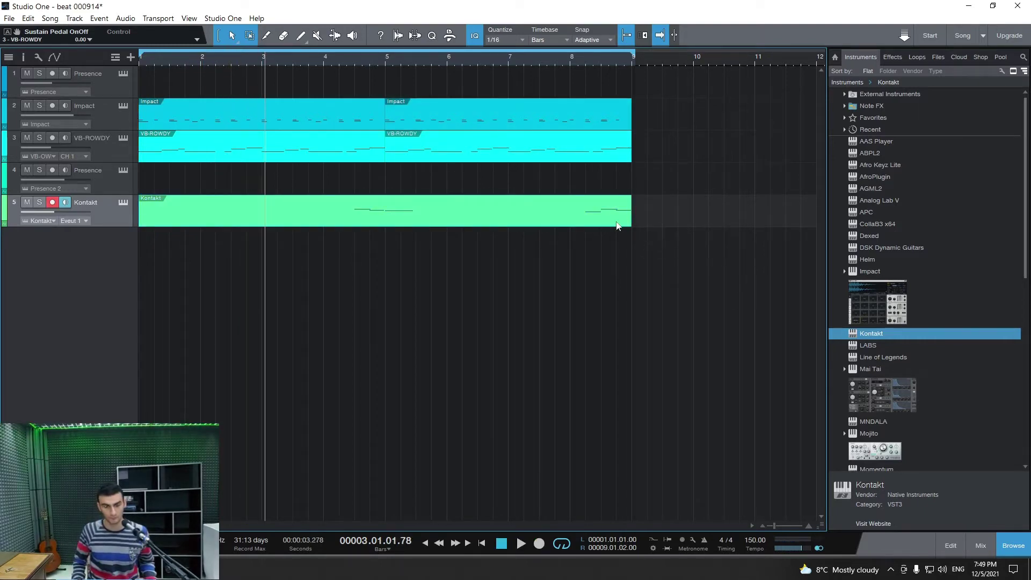
Step: Inspect the recorded Kontakt part's notes in the note editor and play the song from the start
{"action": "double_click", "coordinate": [556, 213]}
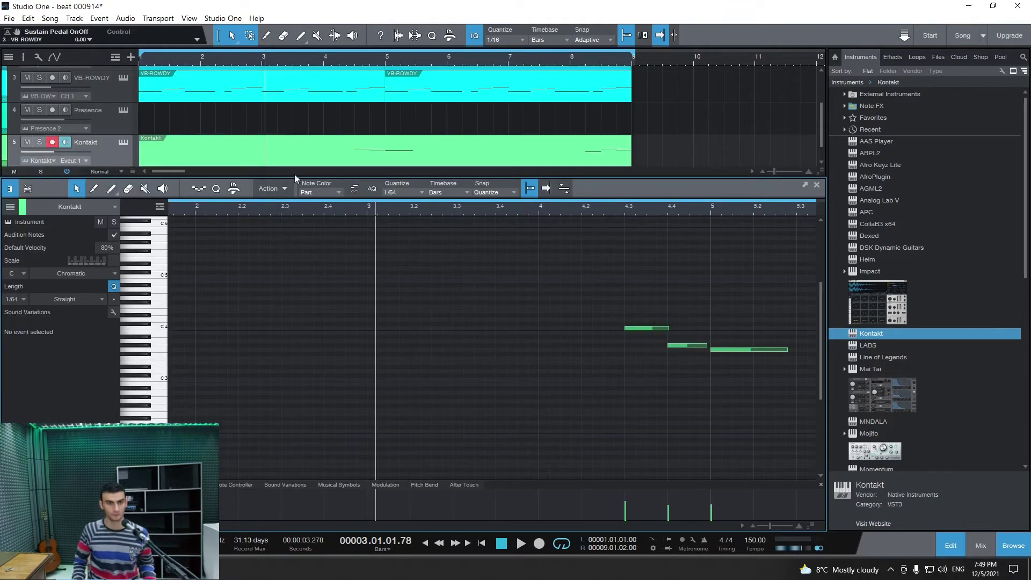
{"action": "left_click", "coordinate": [140, 62]}
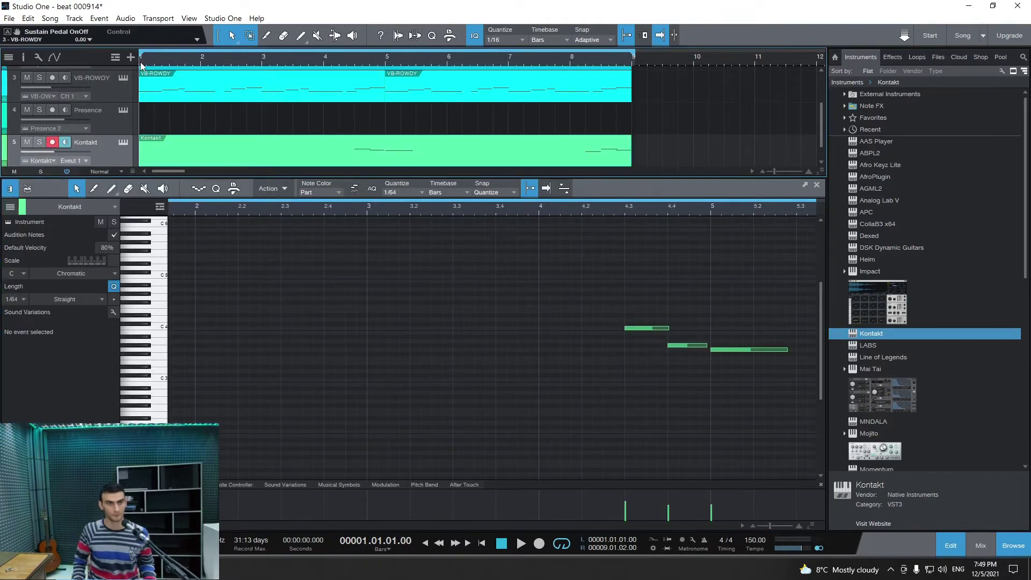
{"action": "key", "text": "space"}
{"action": "left_click", "coordinate": [817, 185]}
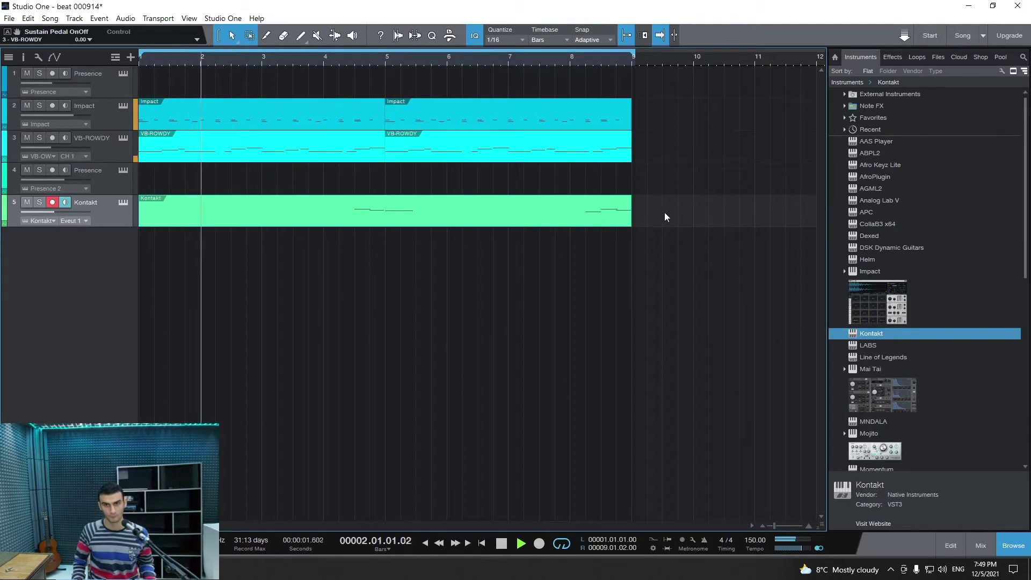
Step: Extend the end of the Kontakt part past bar 9 and move the loop end to 9.04.01.00
{"action": "left_click_drag", "start_coordinate": [631, 223], "coordinate": [672, 220]}
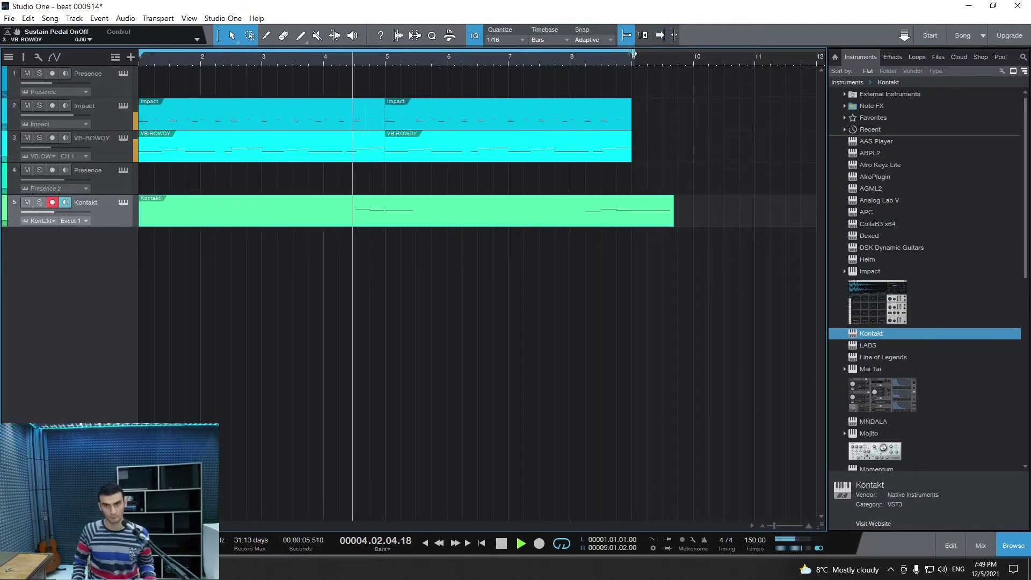
{"action": "left_click_drag", "start_coordinate": [632, 54], "coordinate": [678, 74]}
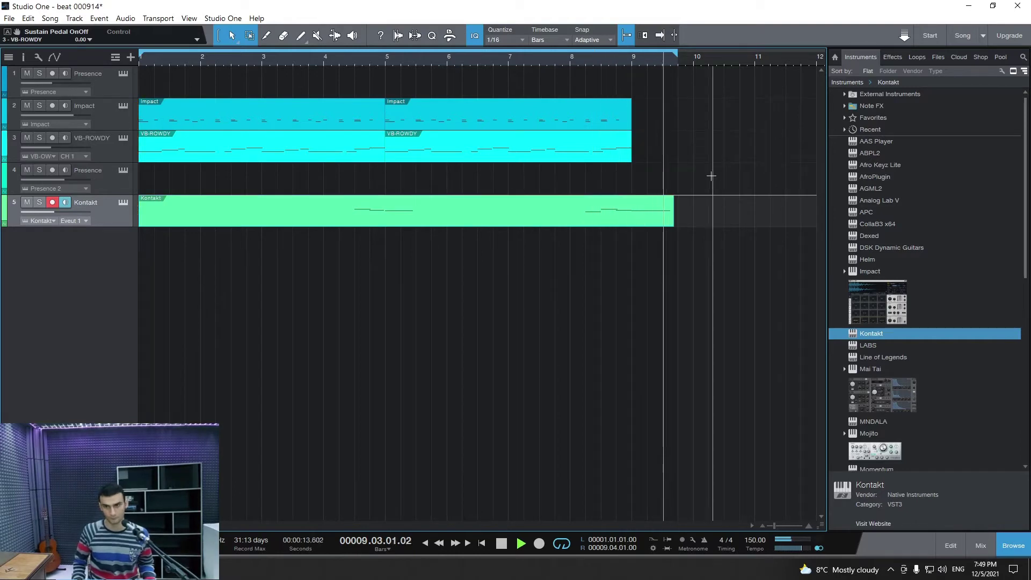
{"action": "key", "text": "space"}
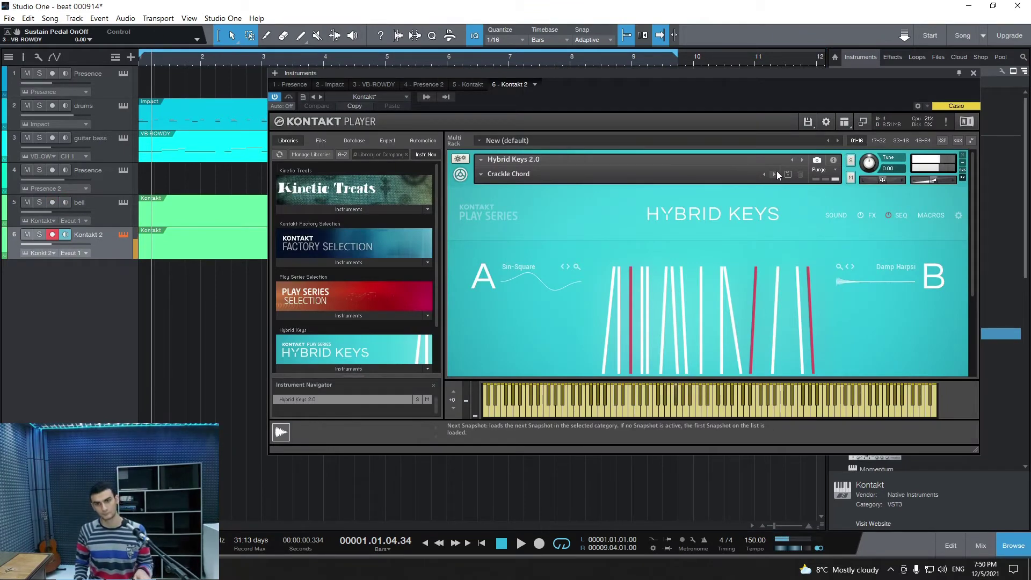
Step: Advance the Hybrid Keys snapshots on the Kontakt 2 track through Electric Sitar to Gilgamesh
{"action": "left_click", "coordinate": [776, 172]}
{"action": "left_click", "coordinate": [481, 174]}
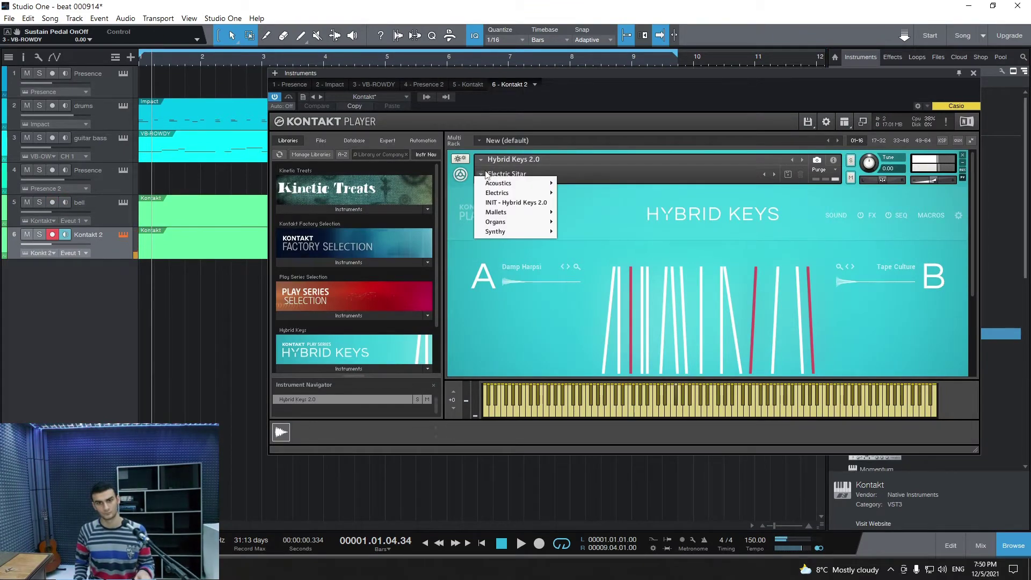
{"action": "mouse_move", "coordinate": [508, 183]}
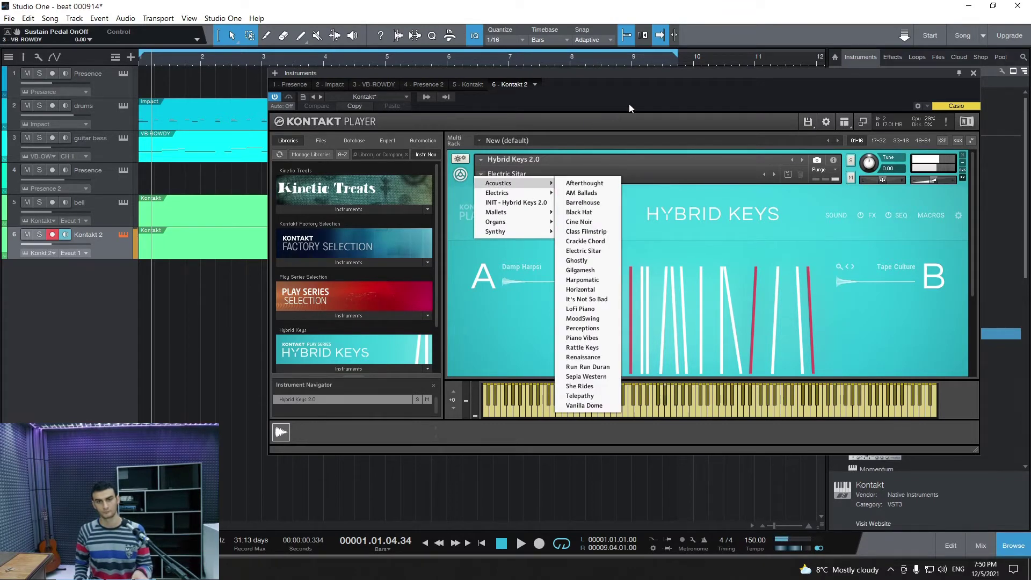
{"action": "left_click", "coordinate": [781, 173]}
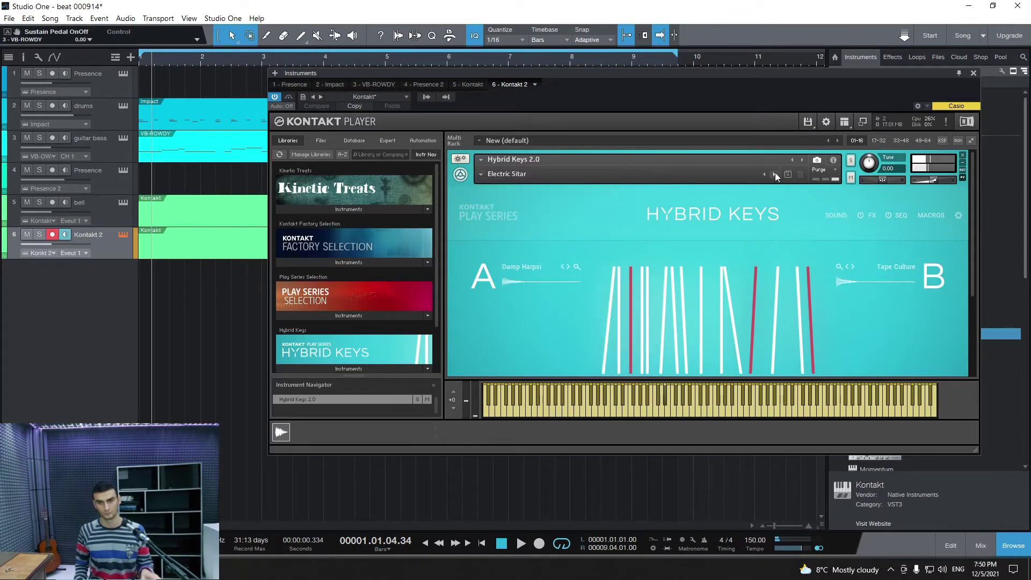
{"action": "left_click", "coordinate": [774, 173]}
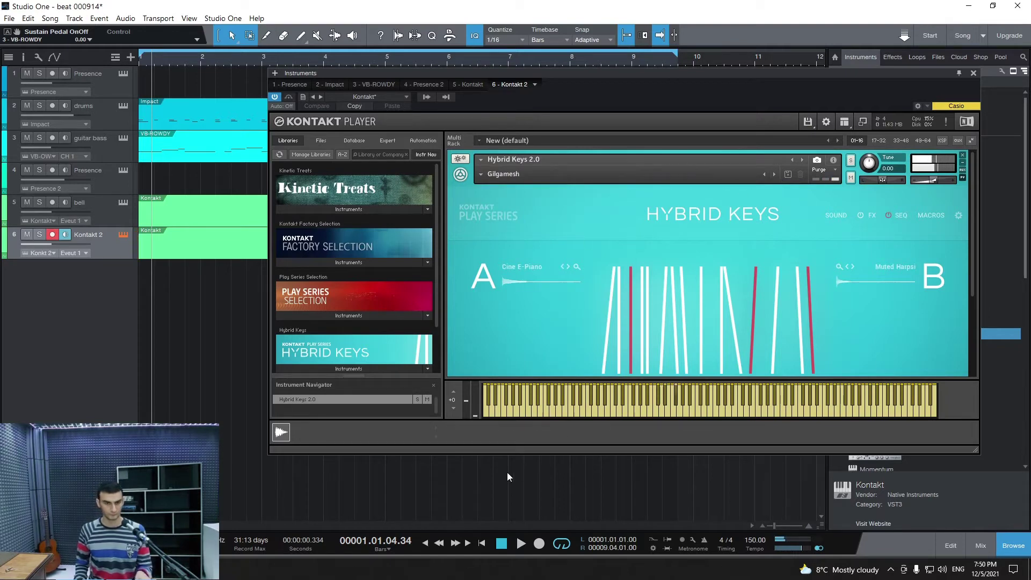
Step: Mute the bell track during playback and advance Kontakt 2 to the Harpomatic snapshot
{"action": "left_click", "coordinate": [521, 543]}
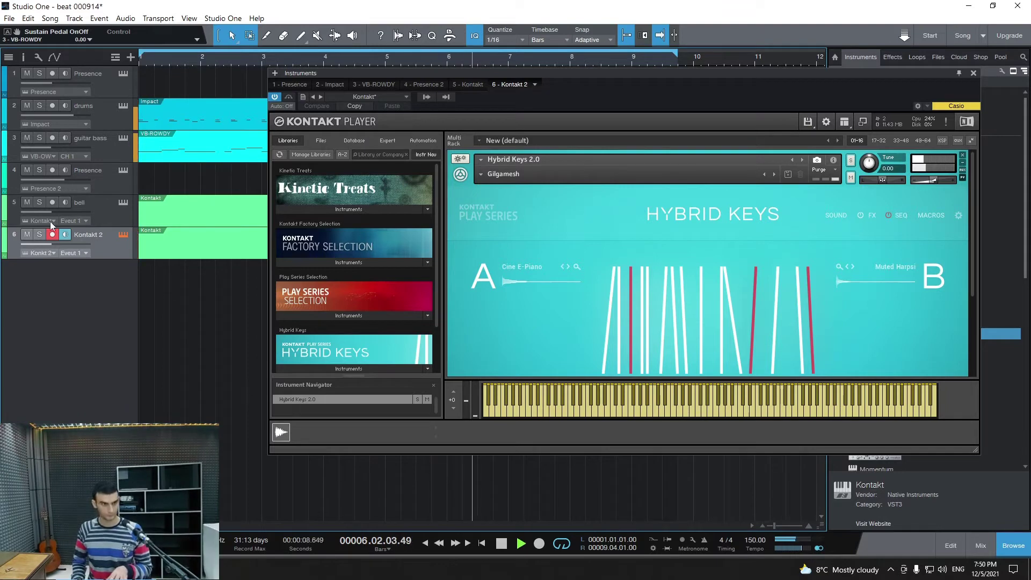
{"action": "left_click", "coordinate": [26, 202]}
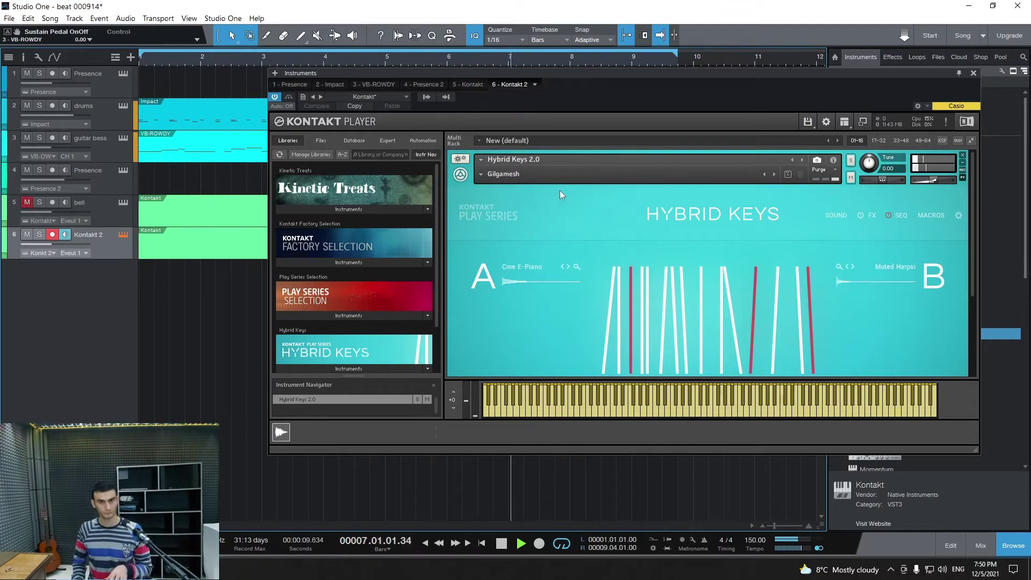
{"action": "left_click", "coordinate": [773, 175]}
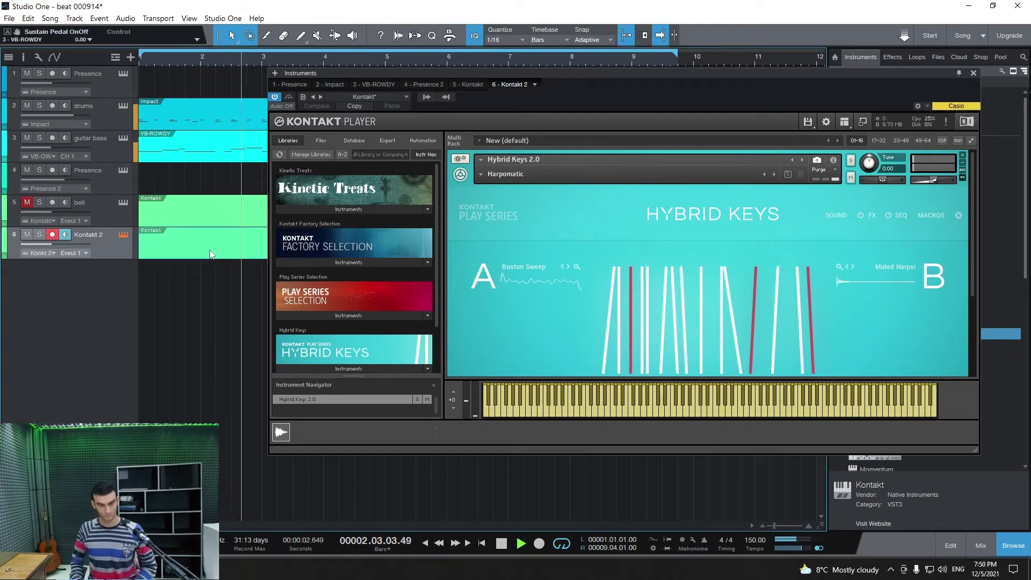
Step: Delete the part on the Kontakt 2 track and shorten the loop to bar 9 for auditioning Harpomatic over the beat
{"action": "key", "text": "Delete"}
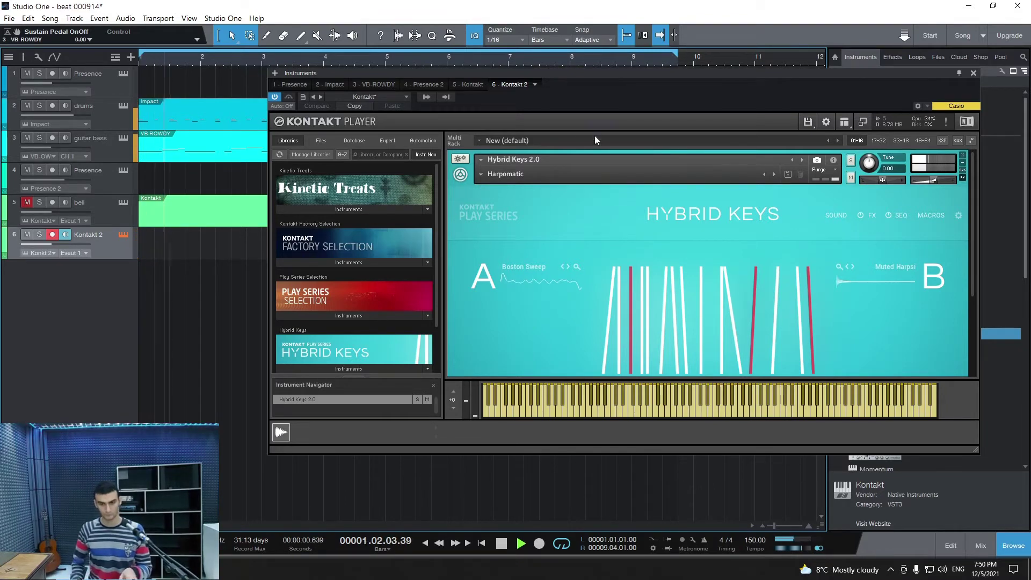
{"action": "left_click_drag", "start_coordinate": [675, 52], "coordinate": [633, 47]}
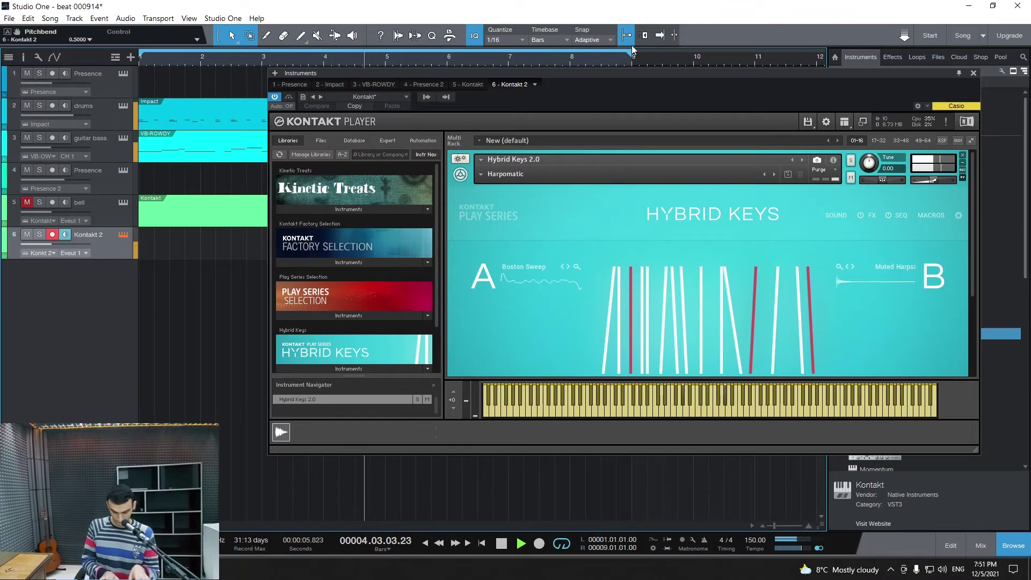
{"action": "key", "text": "space"}
{"action": "key", "text": "f"}
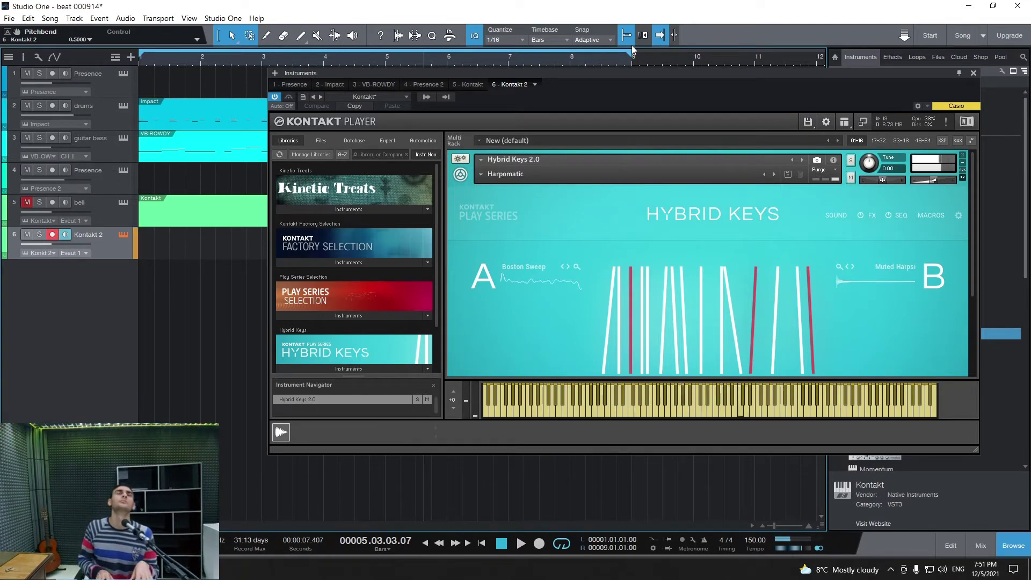
{"action": "key", "text": "space"}
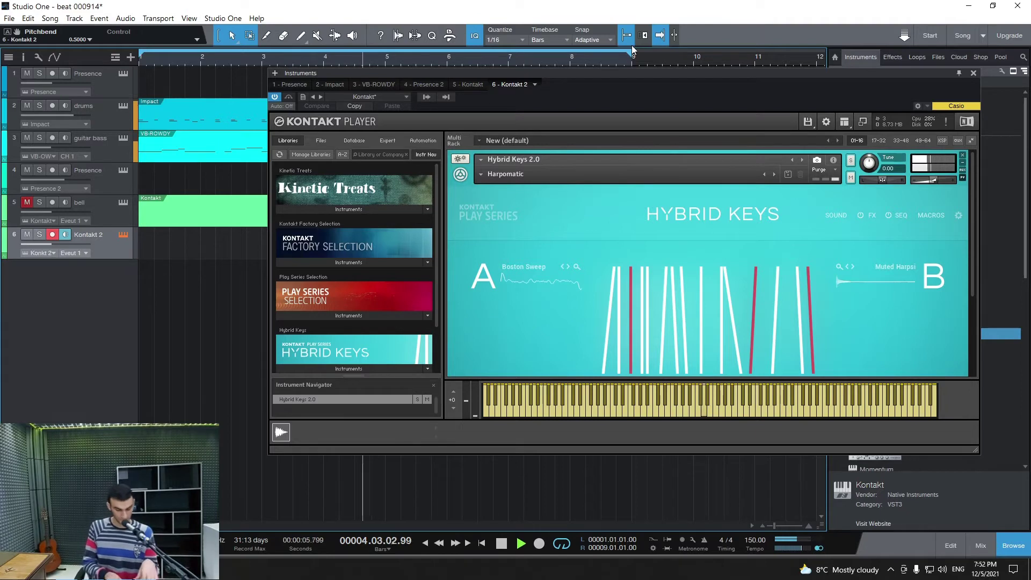
Step: Advance Kontakt 2 to the Horizontal snapshot and set its layer balance to A 31 | 69 B for playing over the beat
{"action": "left_click", "coordinate": [775, 174]}
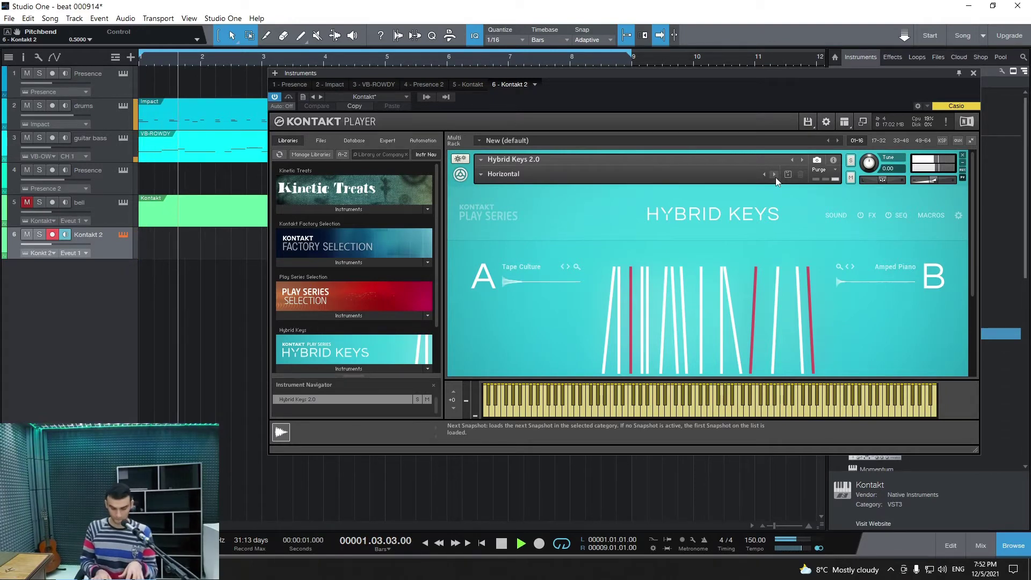
{"action": "key", "text": "space"}
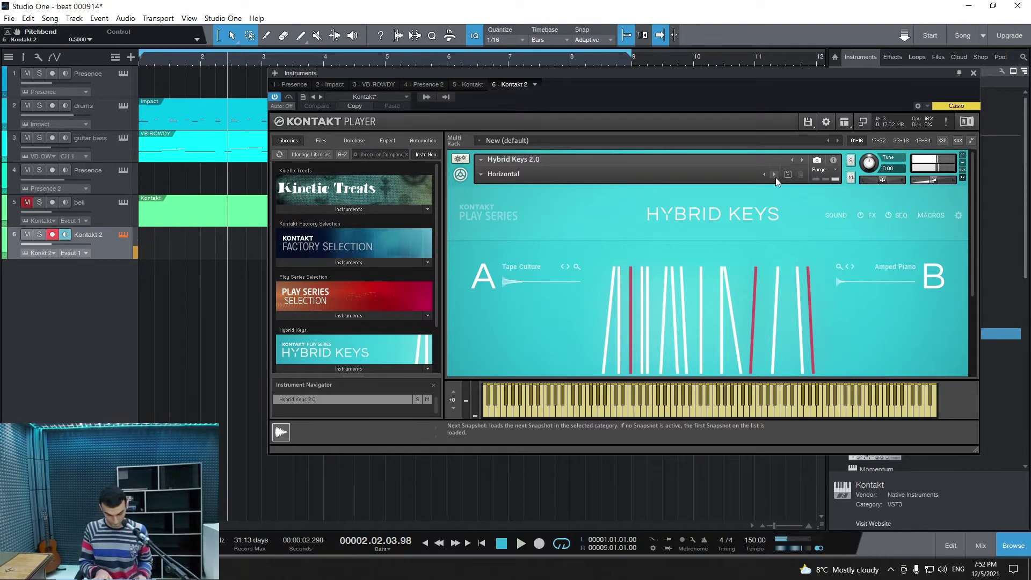
{"action": "scroll", "coordinate": [808, 227], "scroll_direction": "down", "scroll_amount": 3}
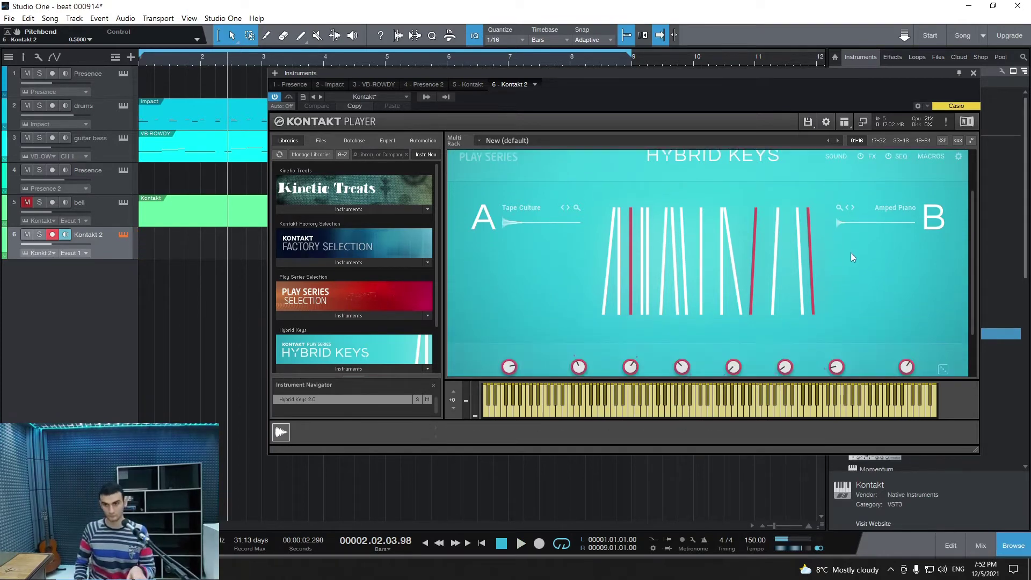
{"action": "scroll", "coordinate": [796, 266], "scroll_direction": "down", "scroll_amount": 1}
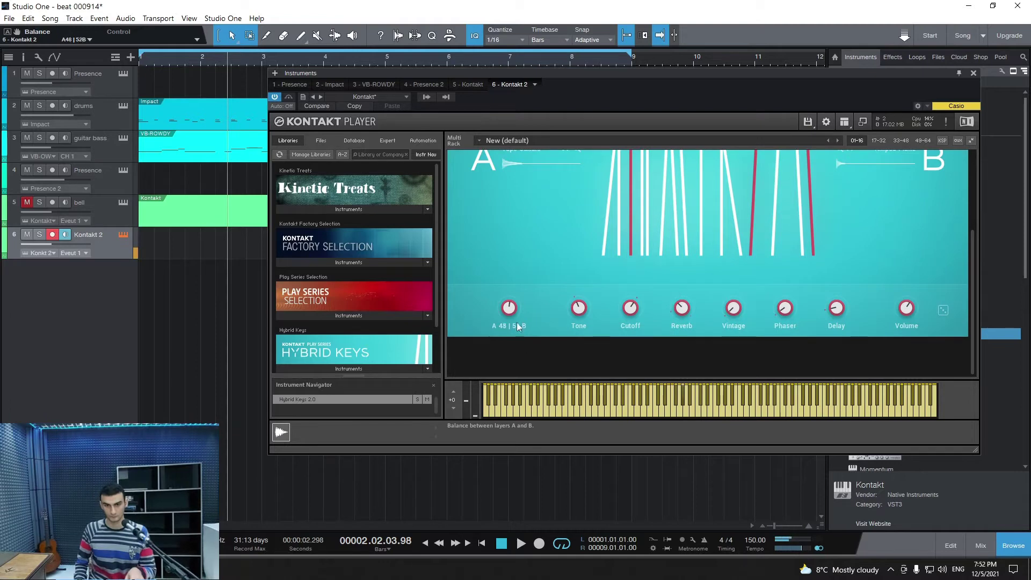
{"action": "left_click_drag", "start_coordinate": [514, 315], "coordinate": [508, 192]}
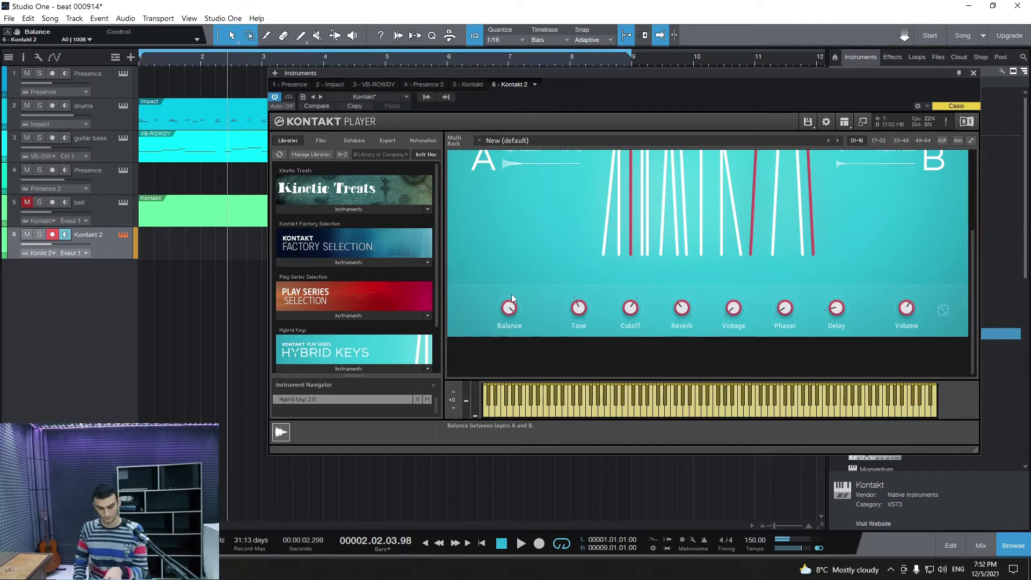
{"action": "mouse_move", "coordinate": [513, 312]}
{"action": "left_mouse_down"}
{"action": "mouse_move", "coordinate": [511, 321]}
{"action": "mouse_move", "coordinate": [505, 302]}
{"action": "left_mouse_up"}
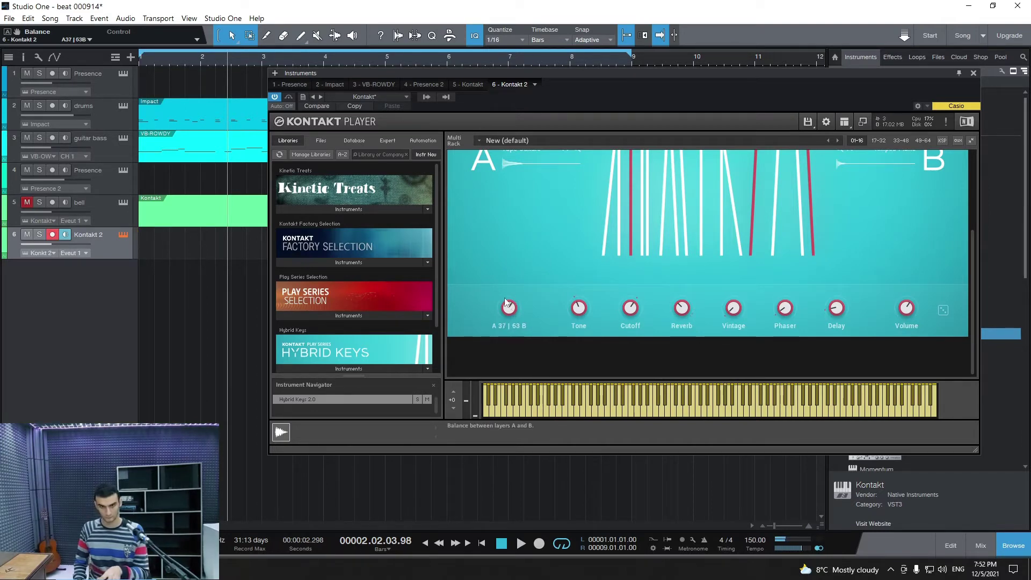
{"action": "left_click", "coordinate": [520, 545]}
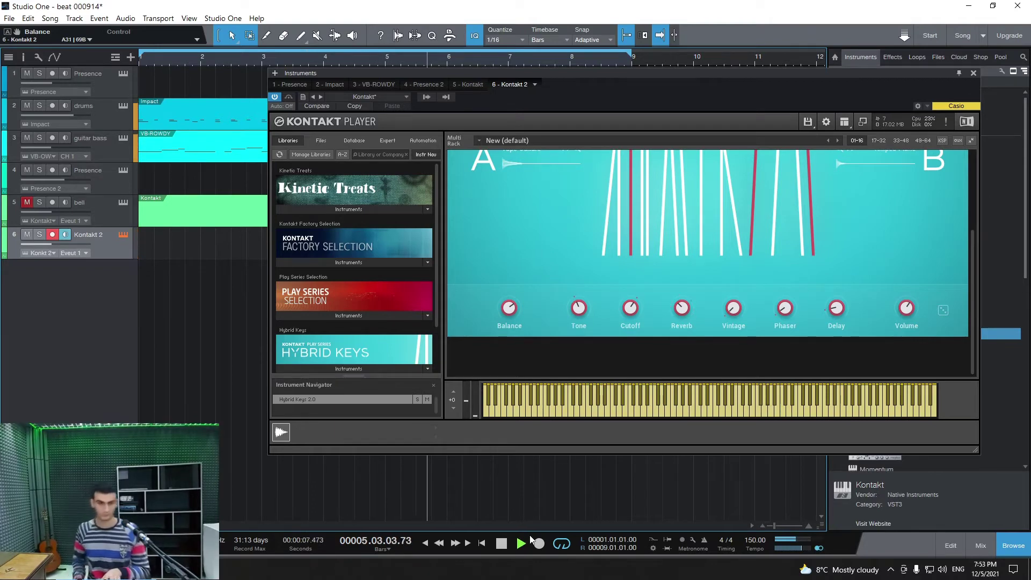
{"action": "scroll", "coordinate": [829, 239], "scroll_direction": "up", "scroll_amount": 3}
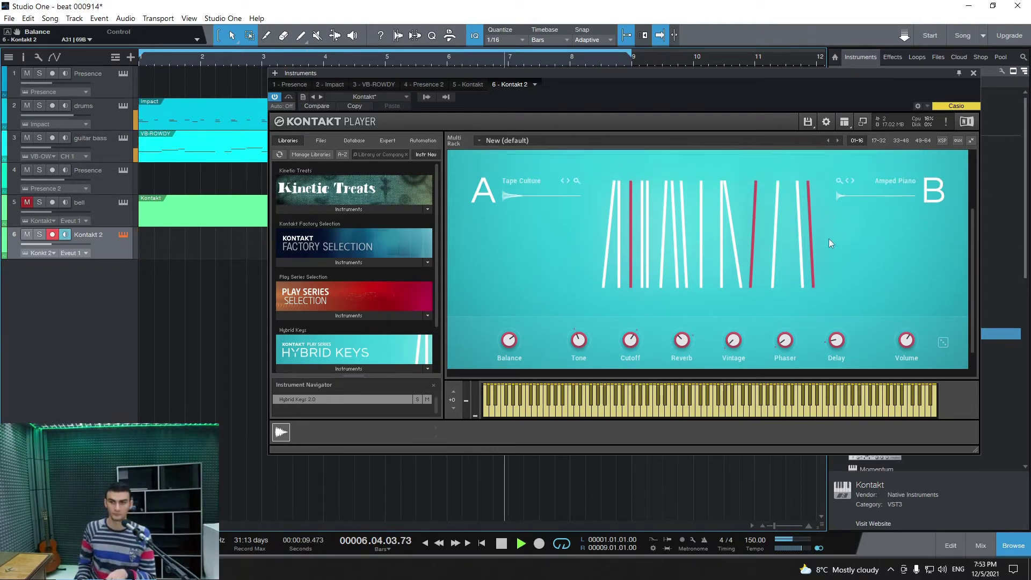
Step: Advance Kontakt 2 through the It's Not So Bad snapshot to LoFi Piano and stop playback
{"action": "scroll", "coordinate": [852, 228], "scroll_direction": "up", "scroll_amount": 2}
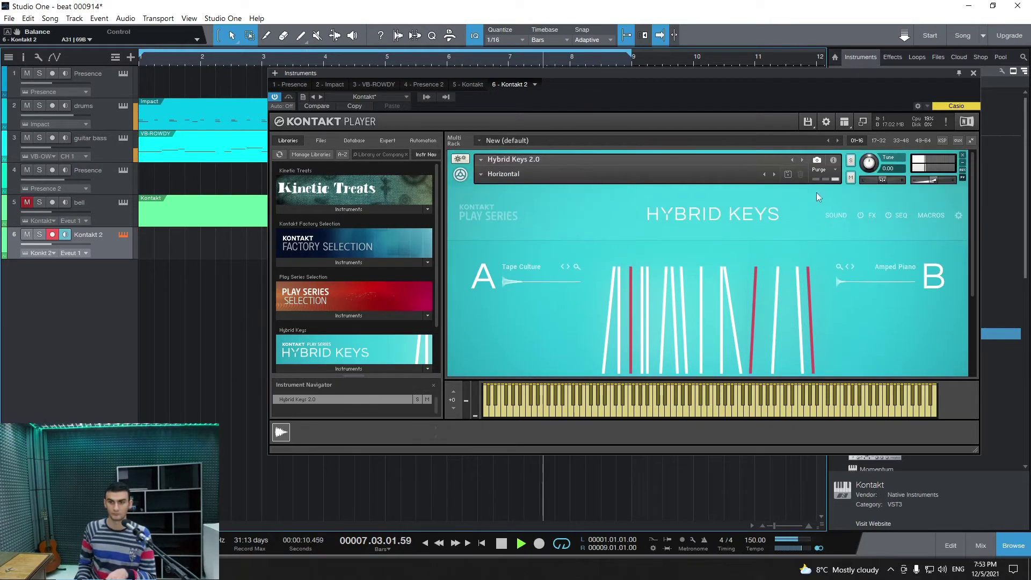
{"action": "left_click", "coordinate": [771, 174]}
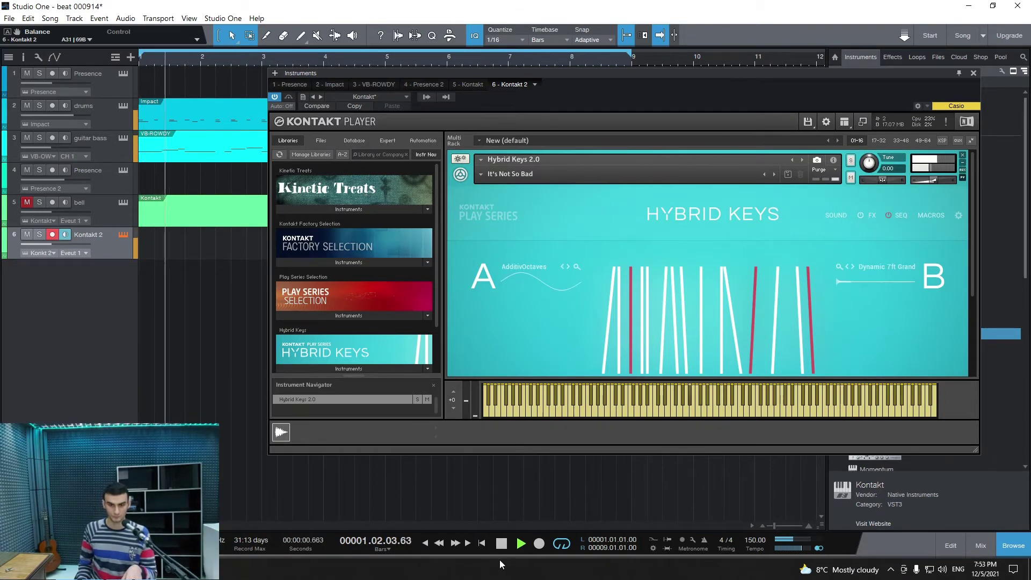
{"action": "left_click", "coordinate": [501, 543]}
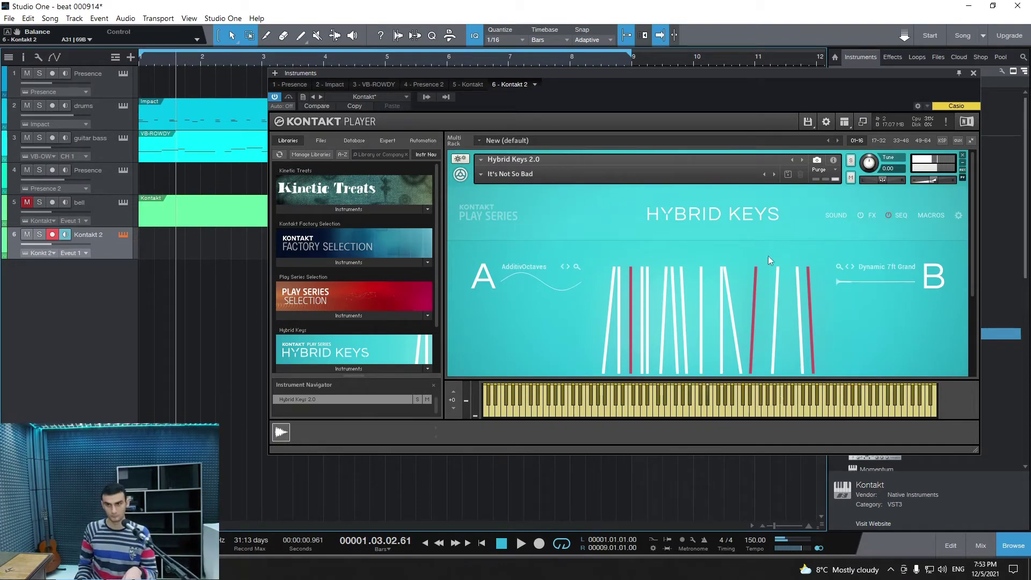
{"action": "left_click", "coordinate": [773, 174]}
{"action": "left_click", "coordinate": [688, 391]}
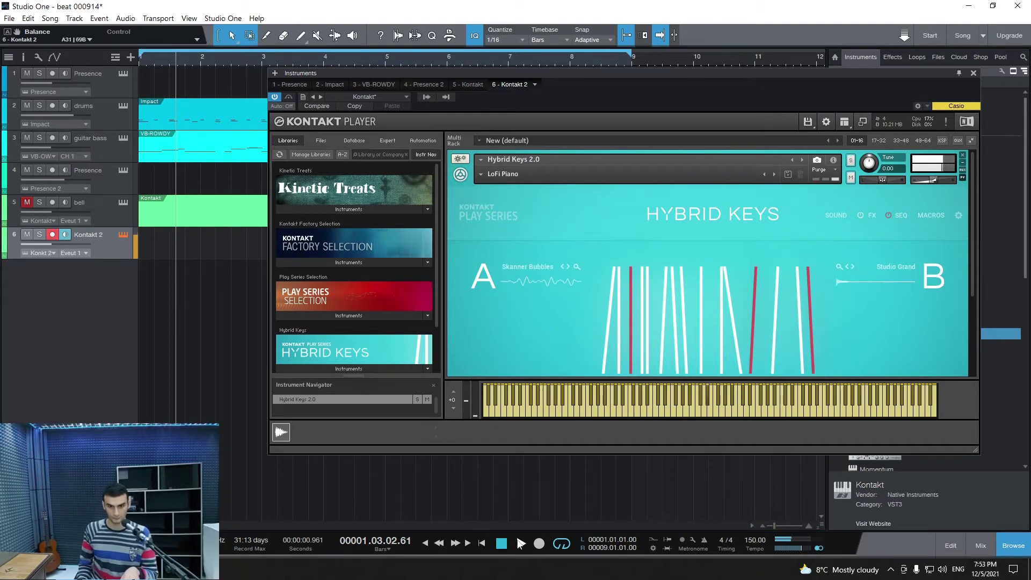
Step: Play the looped beat to audition LoFi Piano over it and save the song
{"action": "left_click", "coordinate": [520, 543]}
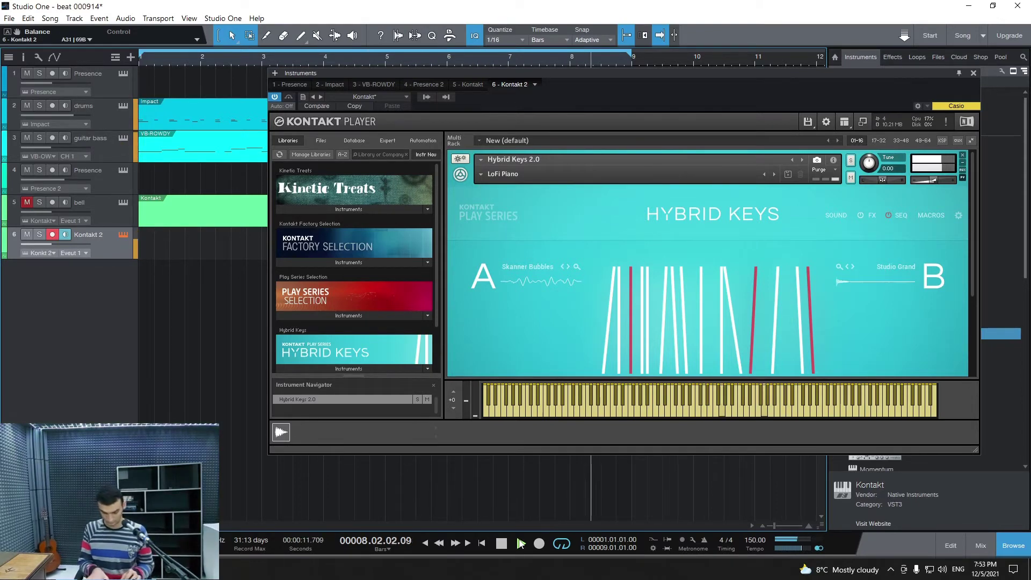
{"action": "key", "text": "space"}
{"action": "key", "text": "ctrl+s"}
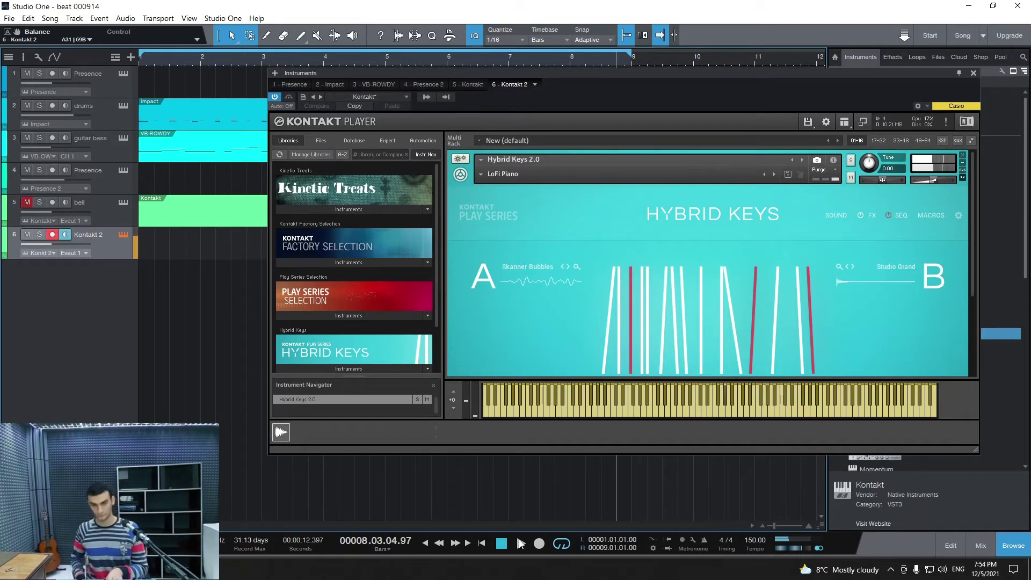
Step: Mute the guitar bass and unmute the bell track while playing the loop with LoFi Piano
{"action": "left_click", "coordinate": [520, 543]}
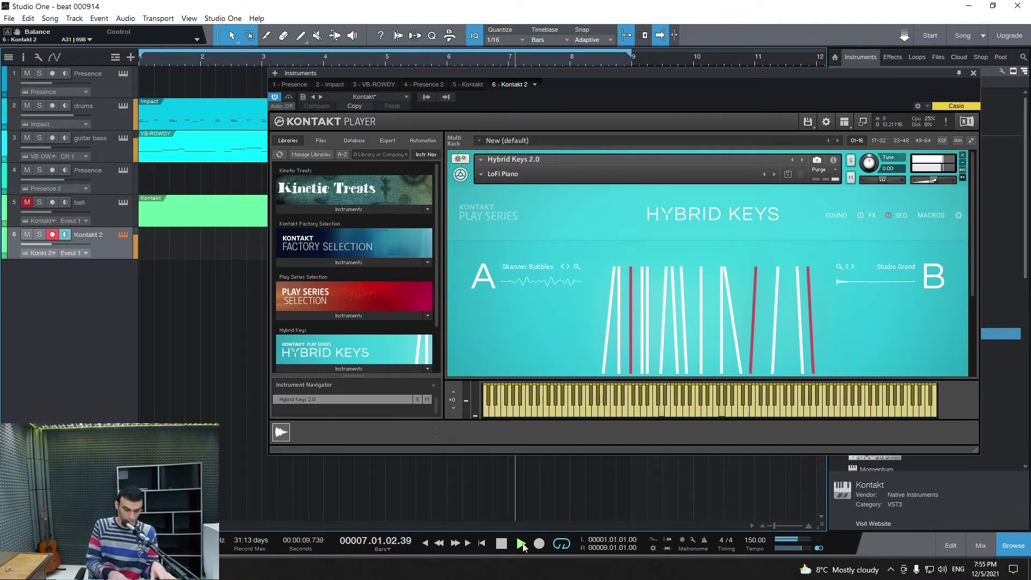
{"action": "left_click", "coordinate": [26, 138]}
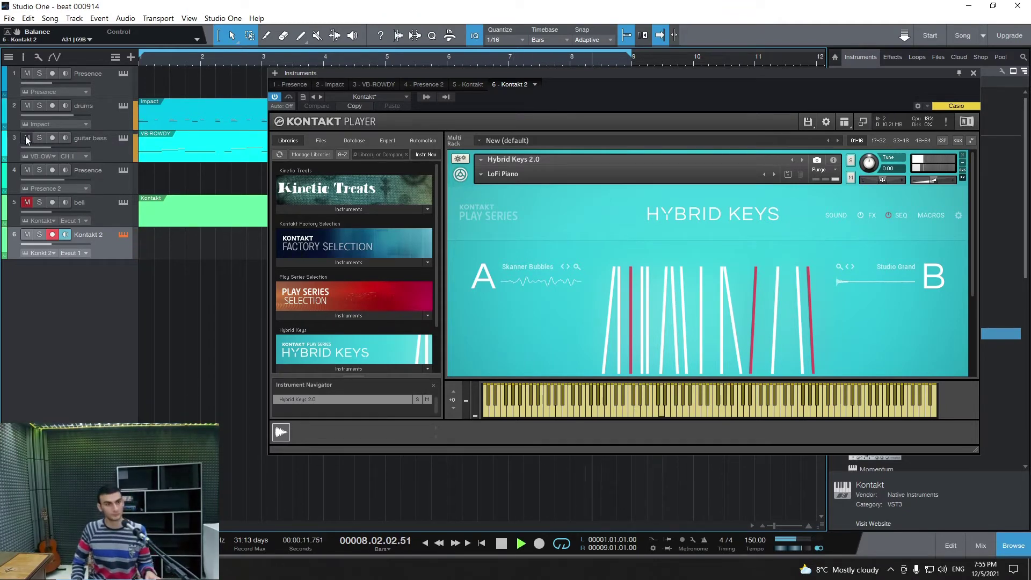
{"action": "left_click", "coordinate": [28, 202]}
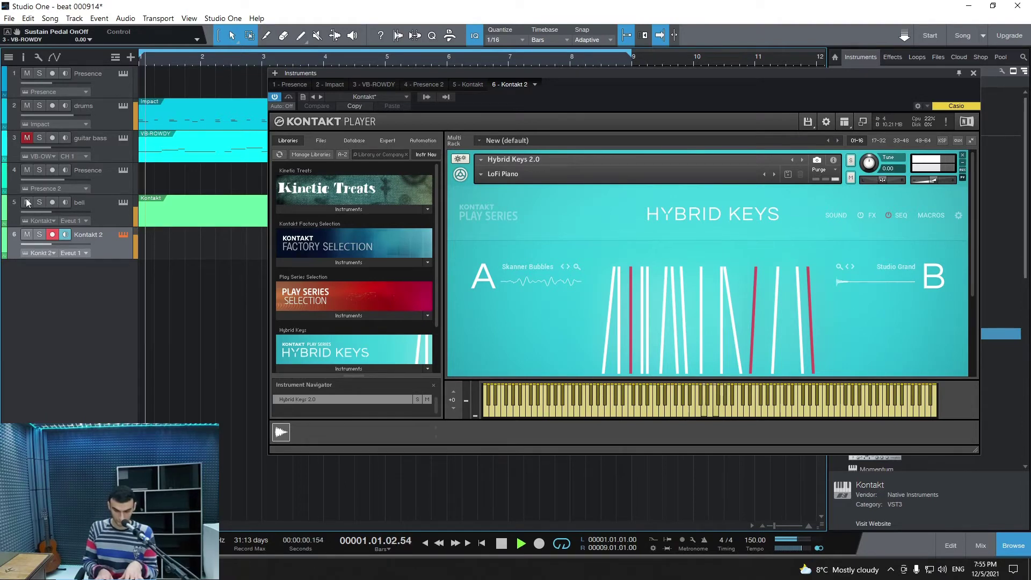
{"action": "key", "text": "space"}
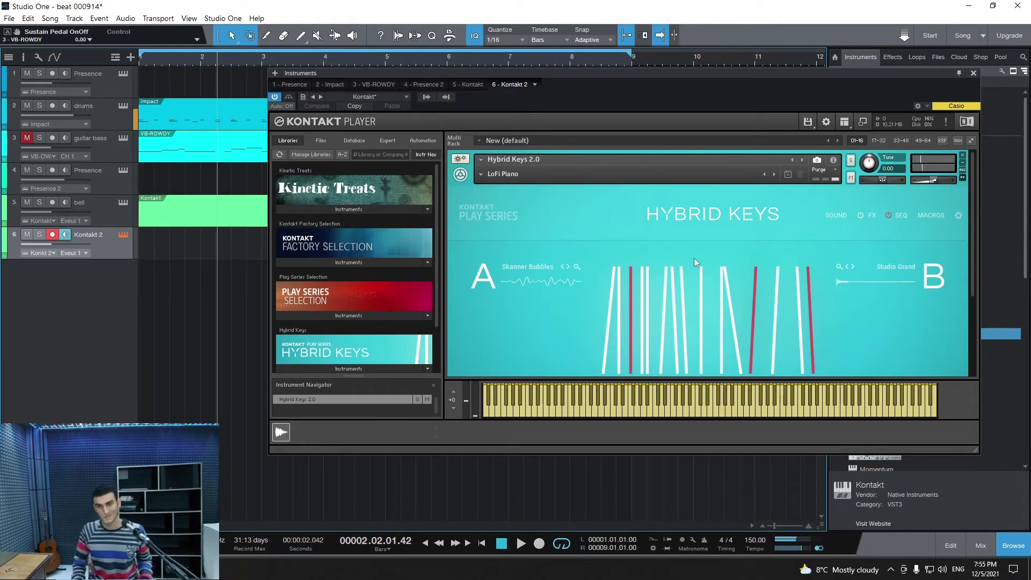
Step: Advance Kontakt 2 through the MoodSwing and Perceptions snapshots to Piano Vibes
{"action": "left_click", "coordinate": [775, 173]}
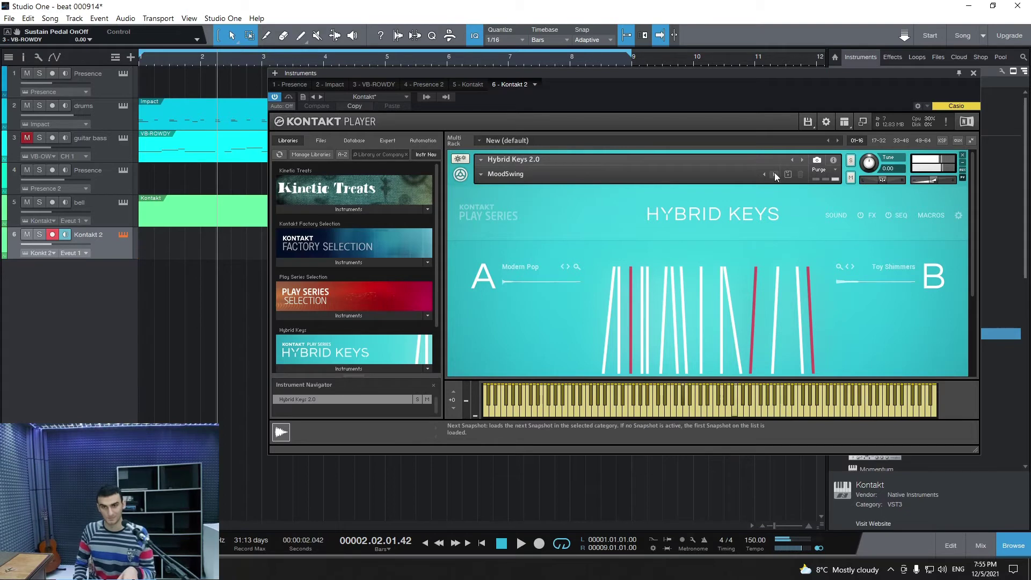
{"action": "left_click", "coordinate": [775, 174]}
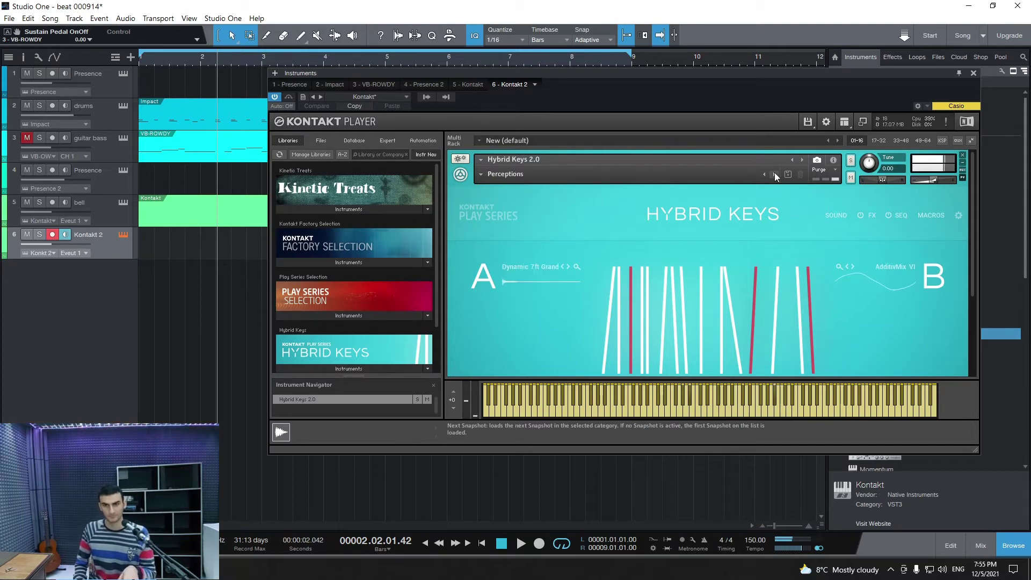
{"action": "left_click", "coordinate": [774, 173]}
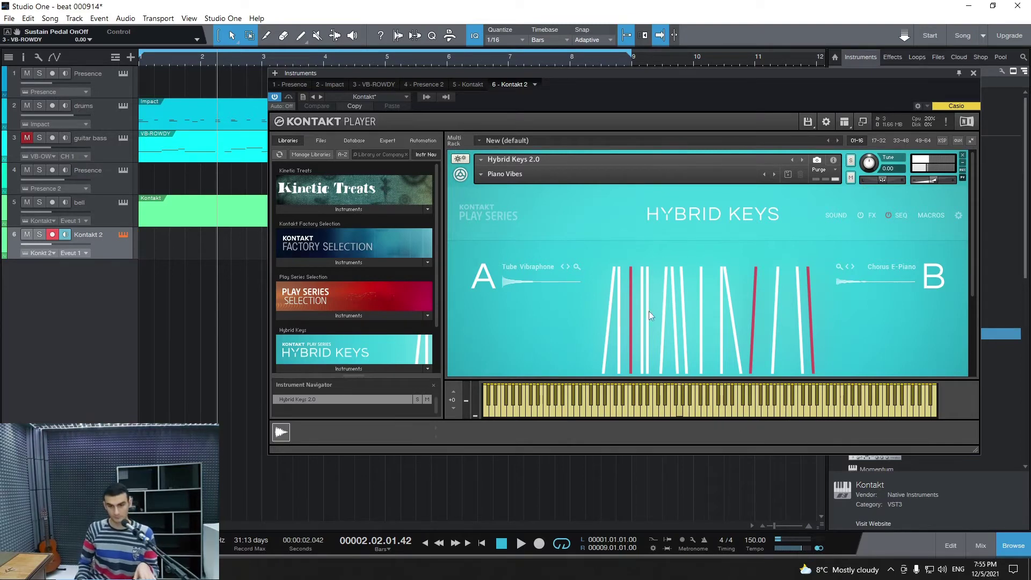
Step: Close the instrument window, rehearse Piano Vibes over the drums and bell from the loop start, and save the song
{"action": "left_click", "coordinate": [424, 544]}
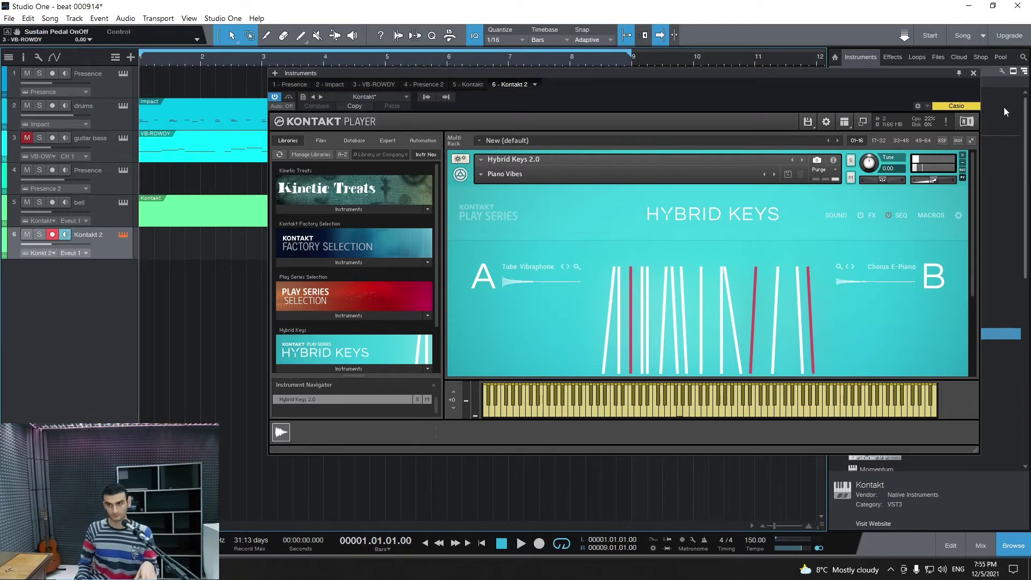
{"action": "left_click", "coordinate": [973, 73]}
{"action": "left_click", "coordinate": [520, 543]}
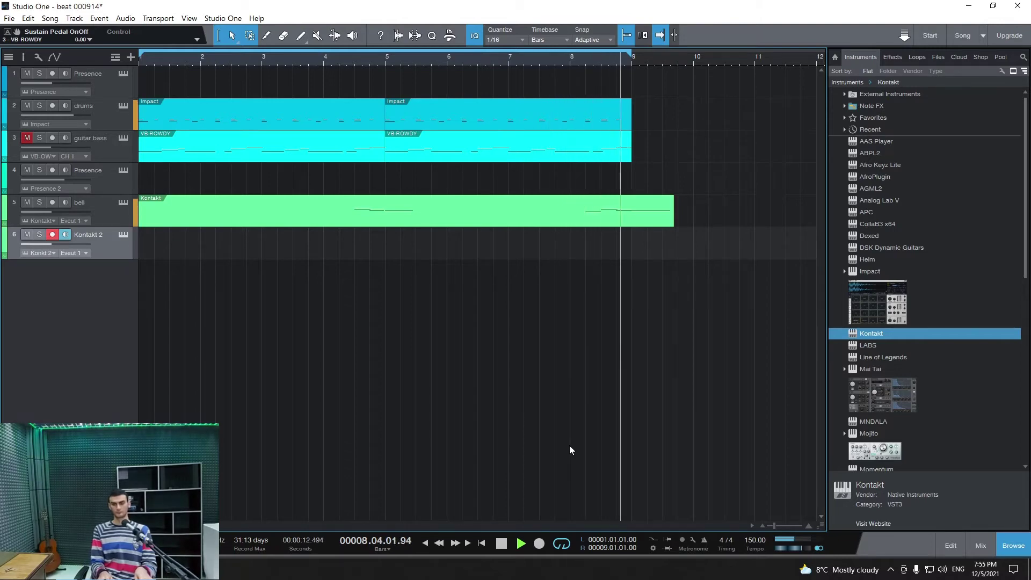
{"action": "key", "text": "space"}
{"action": "key", "text": "ctrl+s"}
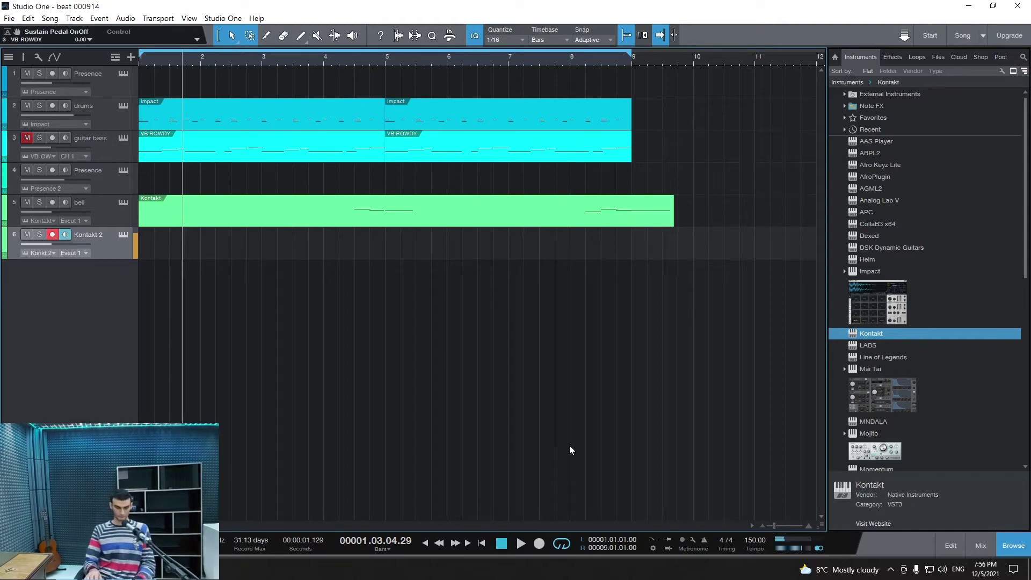
{"action": "key", "text": "space"}
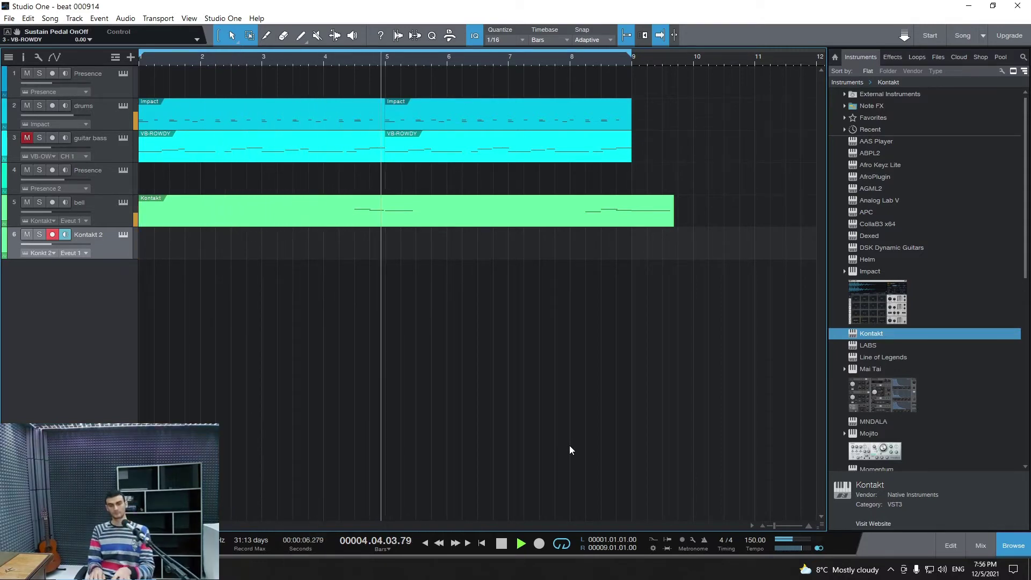
{"action": "key", "text": "space"}
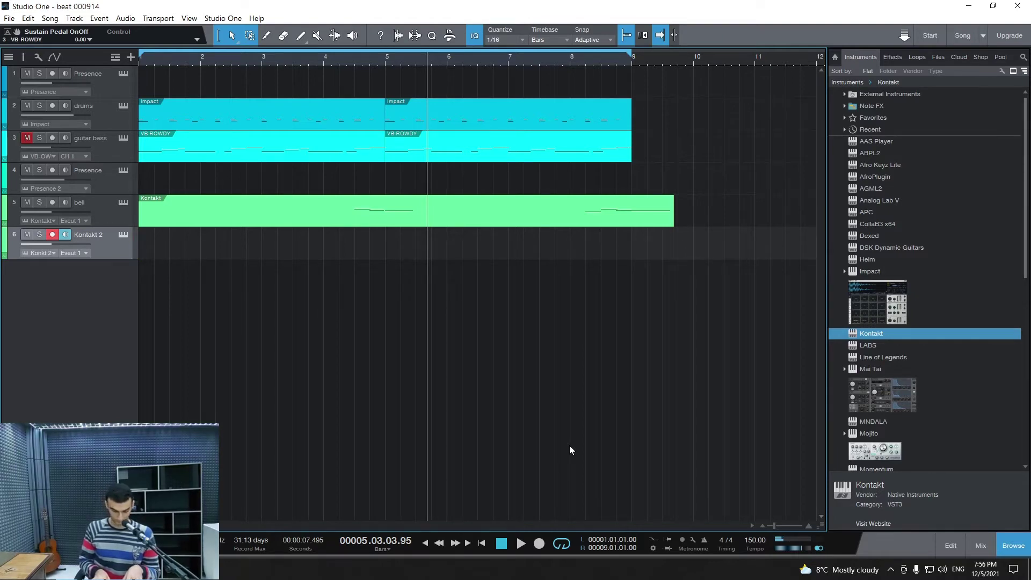
Step: Unmute the guitar bass track and play the beat from the start of the loop
{"action": "left_click", "coordinate": [424, 543]}
{"action": "left_click", "coordinate": [26, 138]}
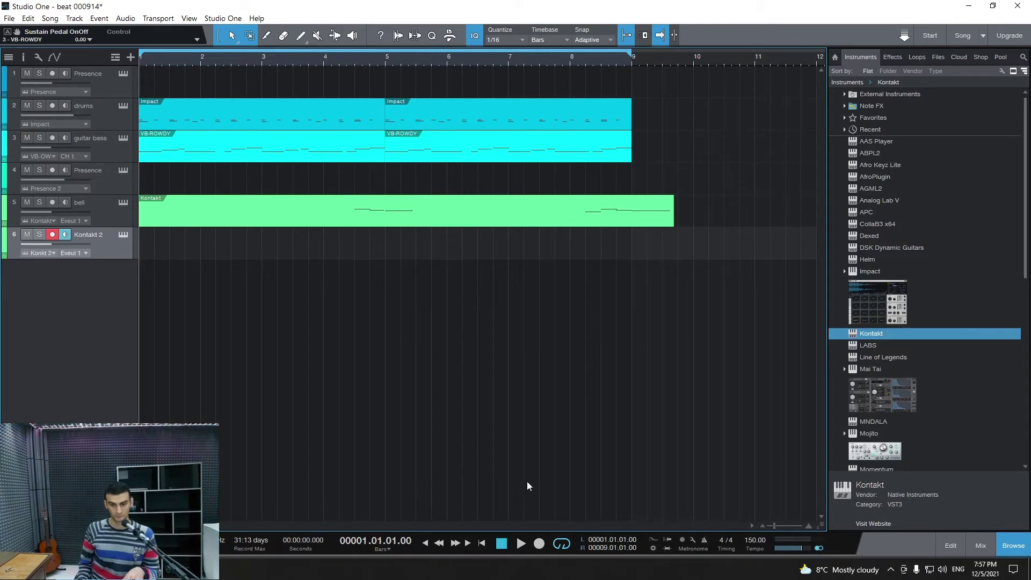
{"action": "left_click", "coordinate": [520, 543]}
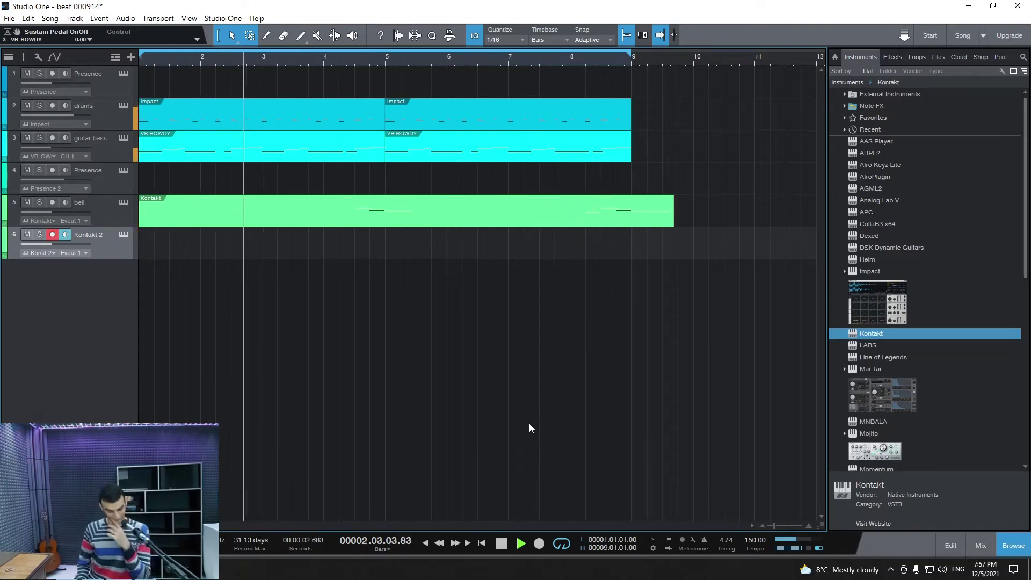
{"action": "key", "text": "space"}
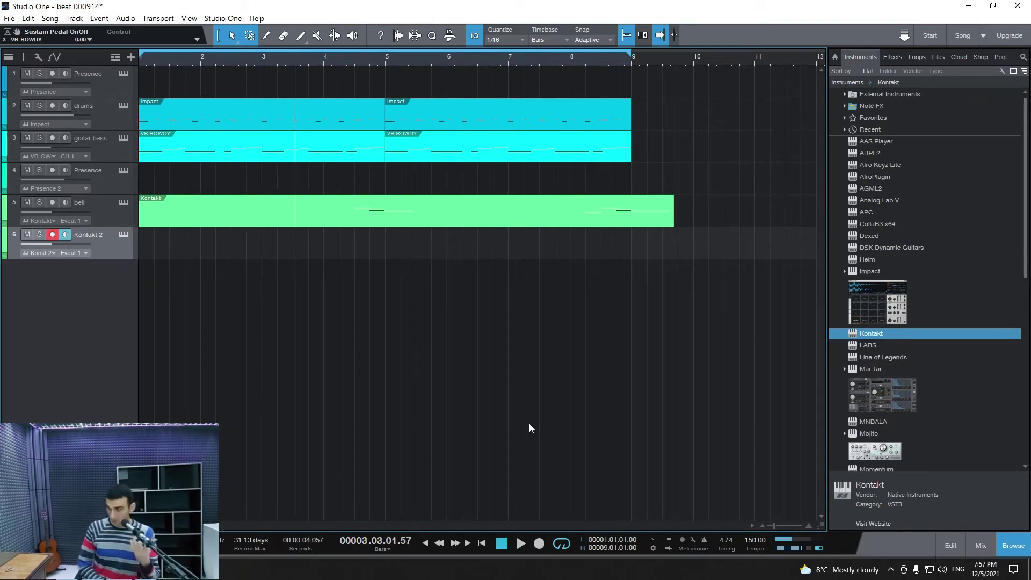
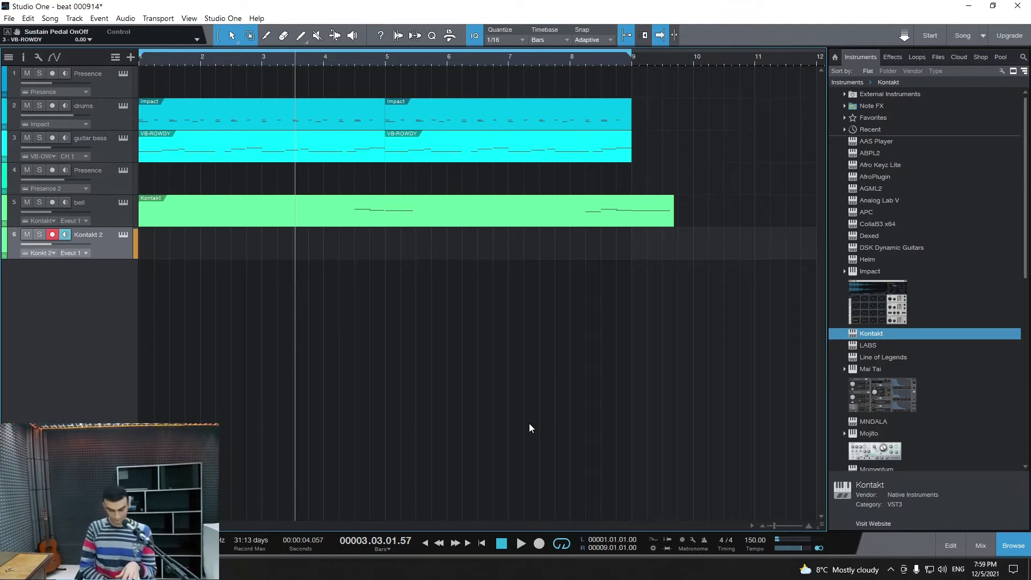
Step: Rehearse the Piano Vibes part over the looped drums, guitar bass and bell
{"action": "key", "text": "alt+space"}
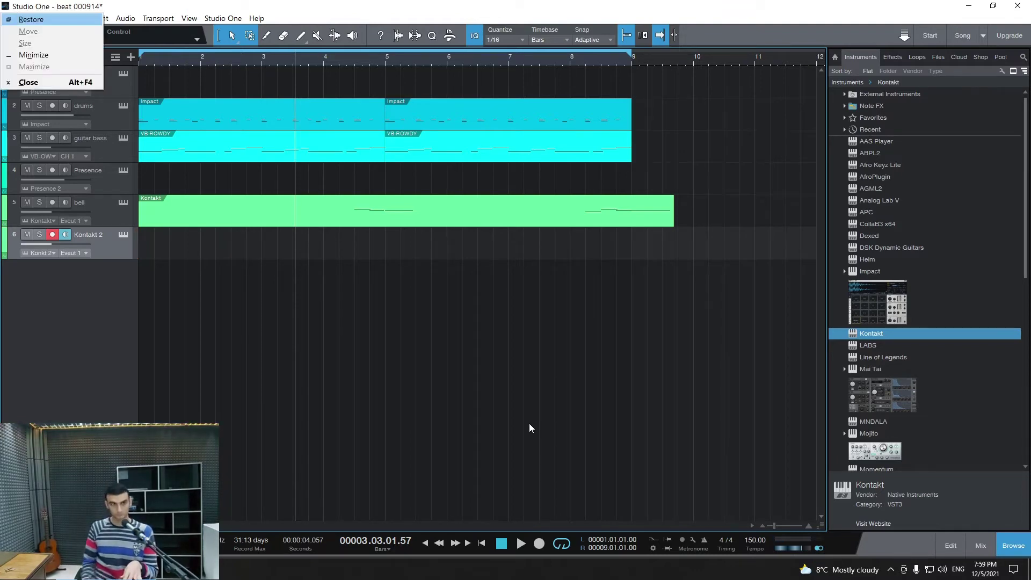
{"action": "left_click", "coordinate": [744, 5]}
{"action": "key", "text": "space"}
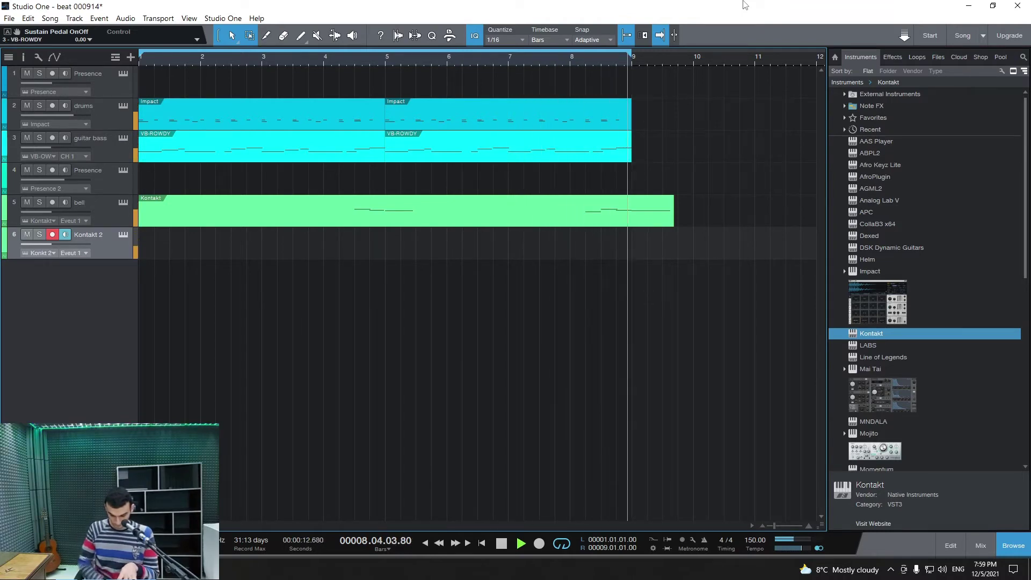
{"action": "key", "text": "alt+space"}
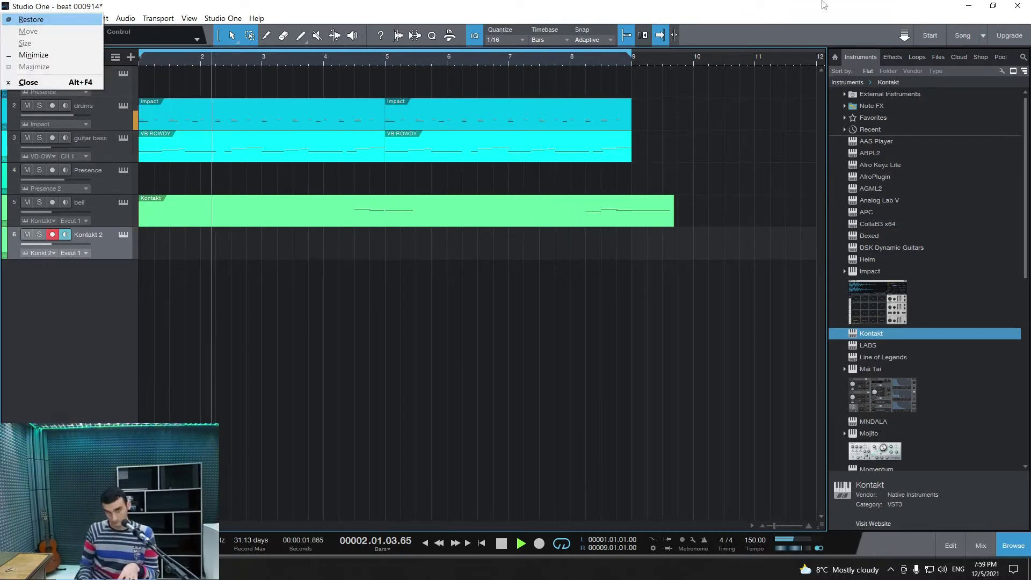
{"action": "key", "text": "Escape"}
{"action": "key", "text": "space"}
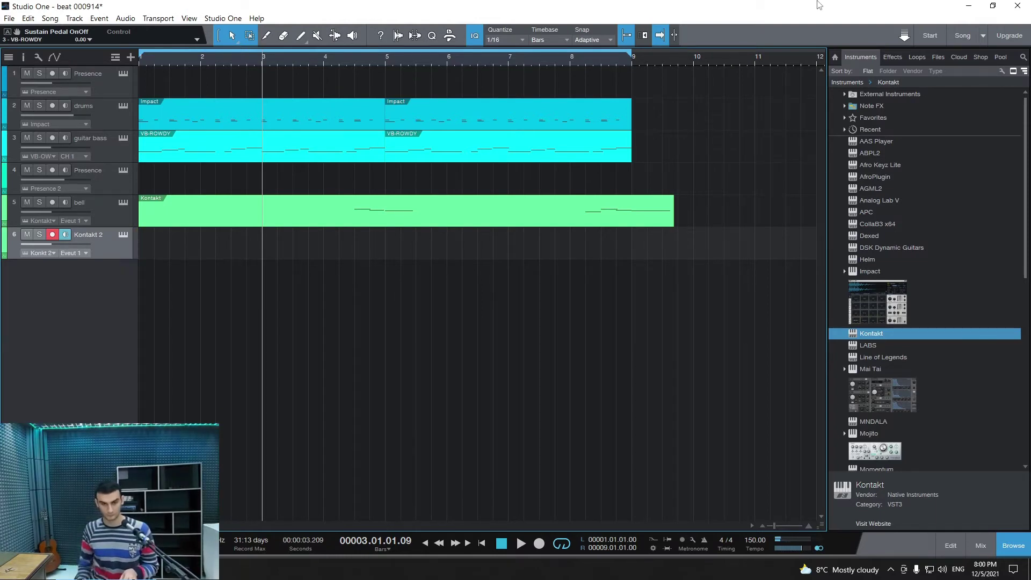
Step: Record sustained Piano Vibes notes on the Kontakt 2 track from bar 5 to bar 9 and save the song
{"action": "left_click", "coordinate": [539, 544]}
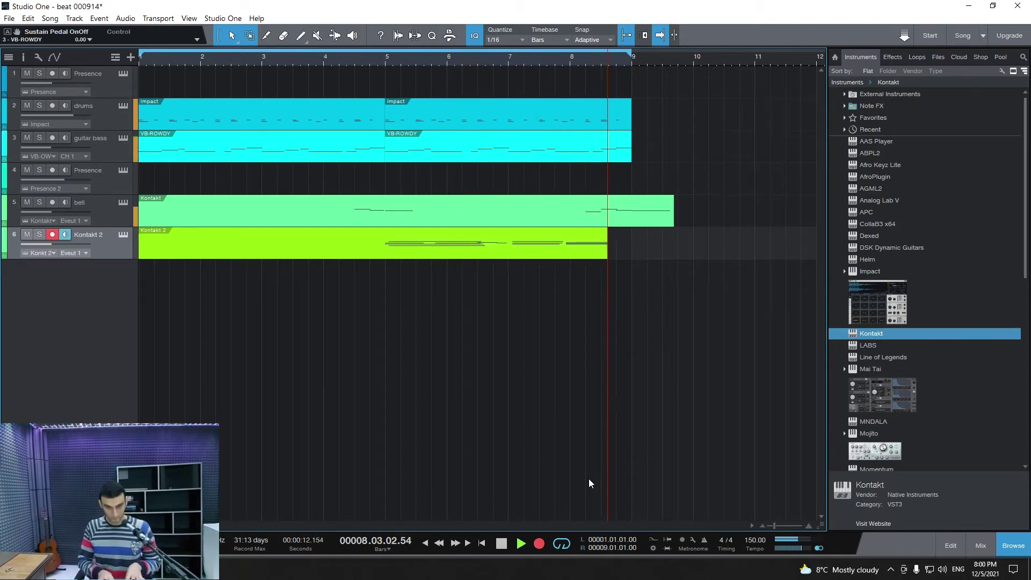
{"action": "key", "text": "space"}
{"action": "key", "text": "space"}
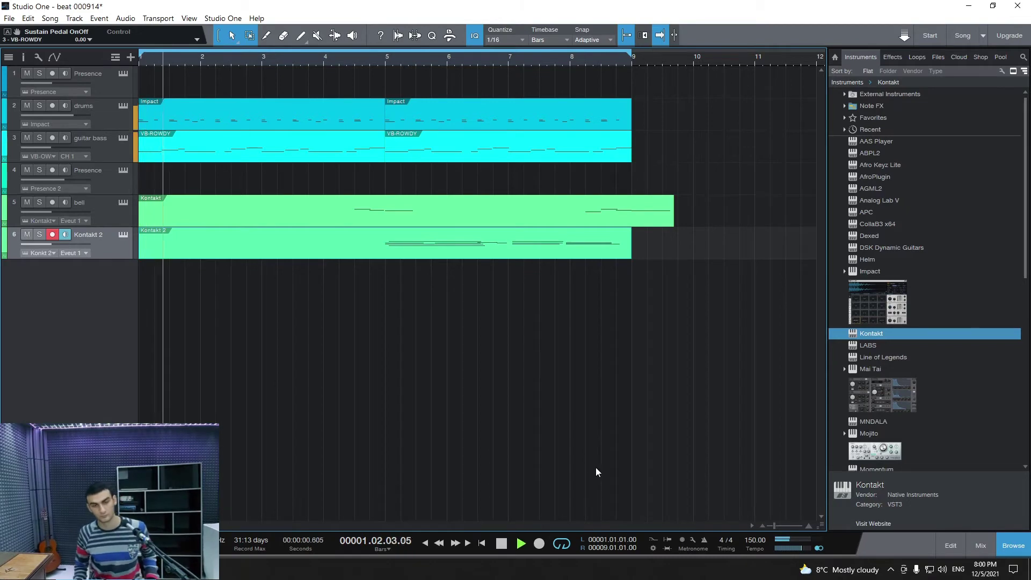
{"action": "key", "text": "ctrl+s"}
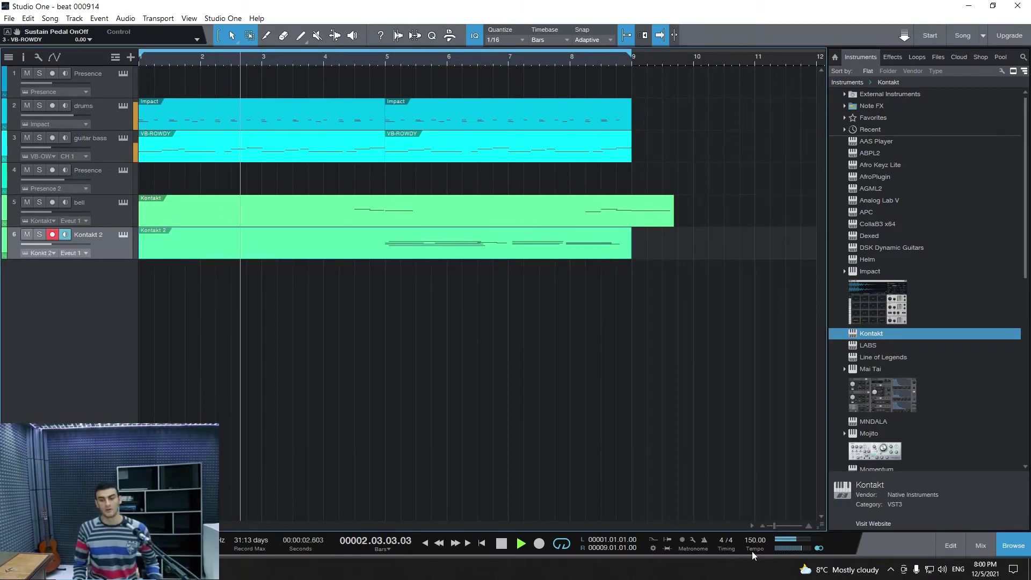
Step: Open the recorded Kontakt 2 part in the note editor and stop playback
{"action": "left_click", "coordinate": [794, 526]}
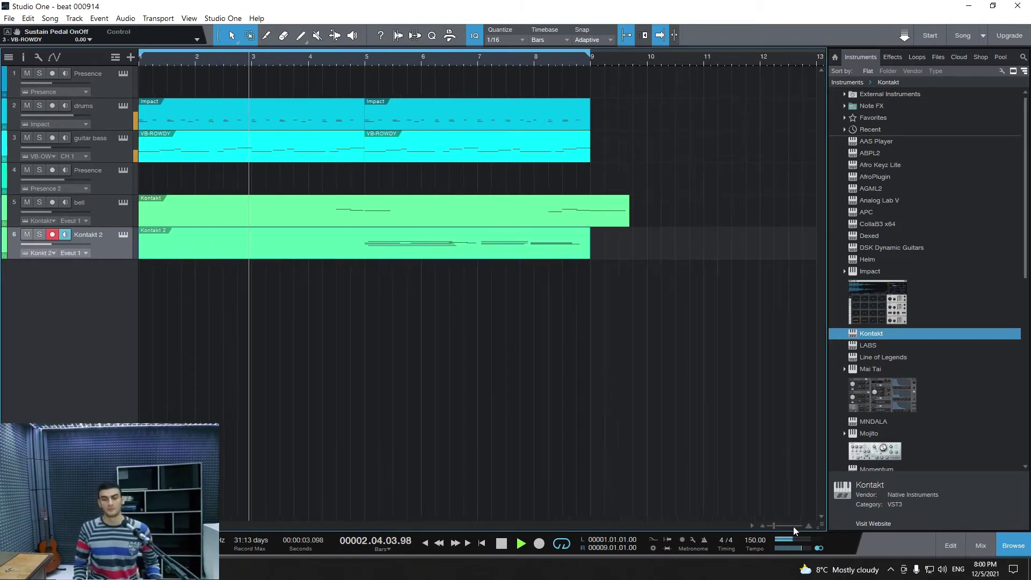
{"action": "double_click", "coordinate": [345, 256]}
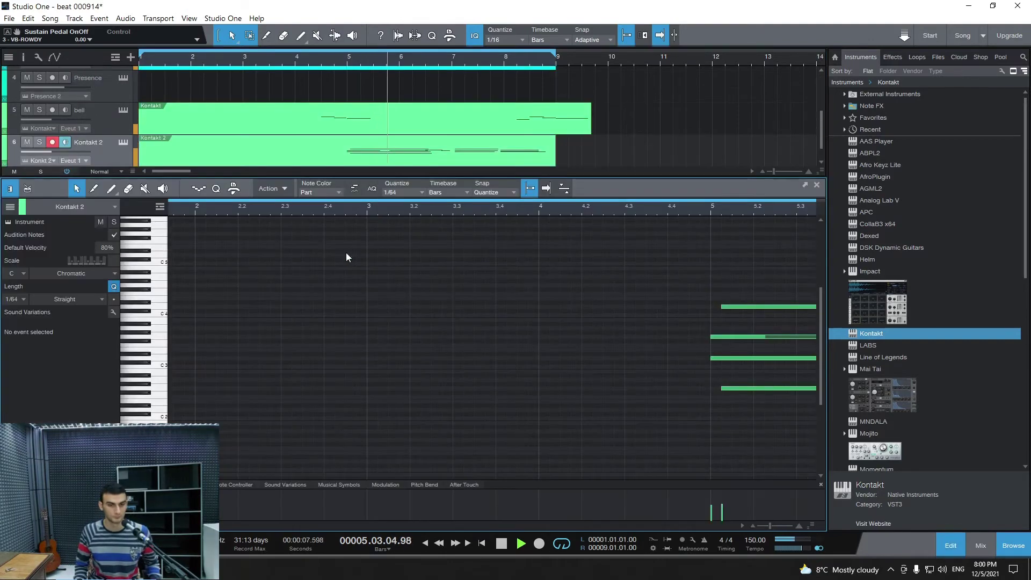
{"action": "left_click", "coordinate": [817, 185]}
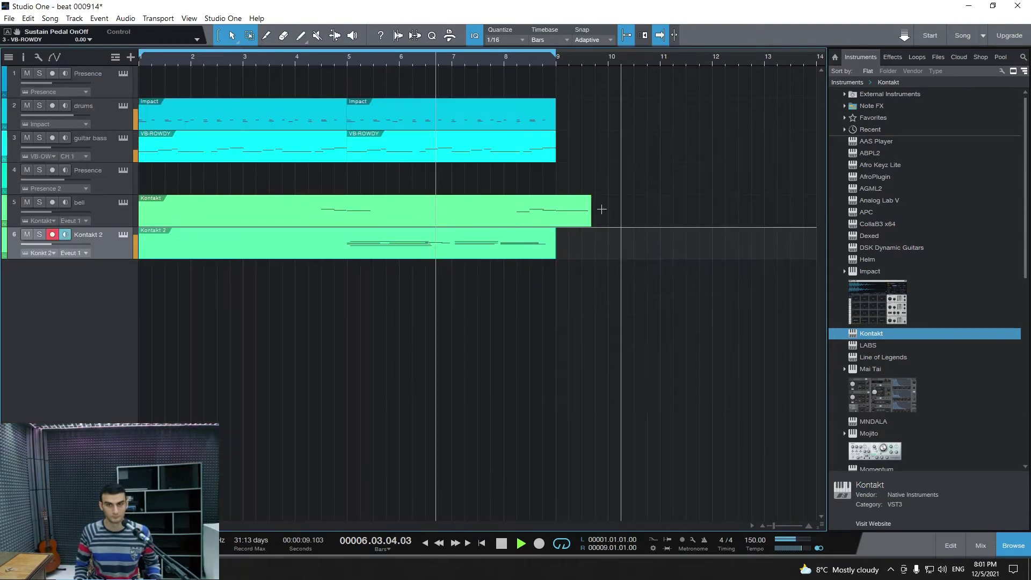
{"action": "double_click", "coordinate": [423, 248]}
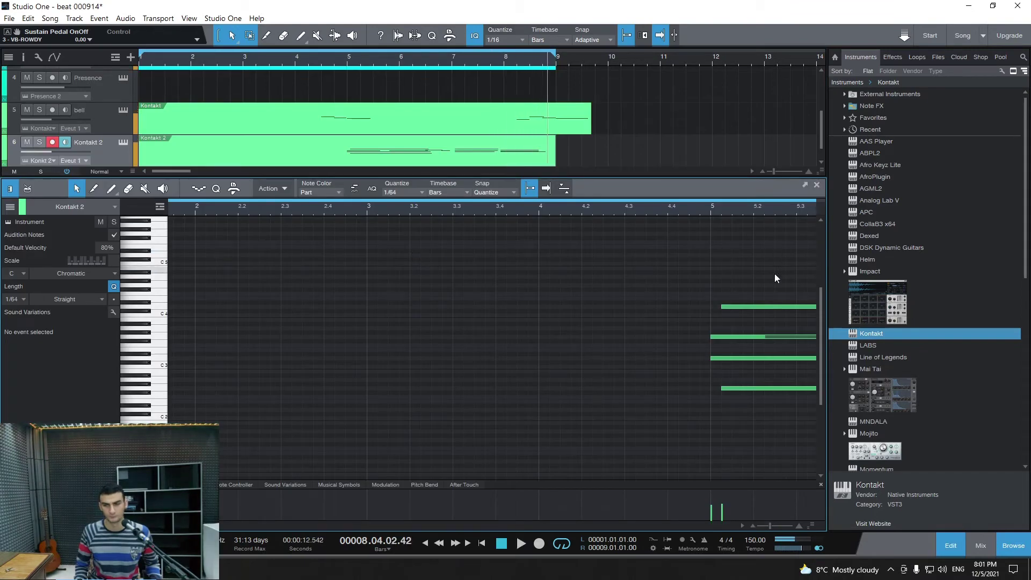
Step: Quantize all the notes of the Kontakt 2 part to 1/8 and play them from just before bar 5
{"action": "left_click", "coordinate": [765, 308]}
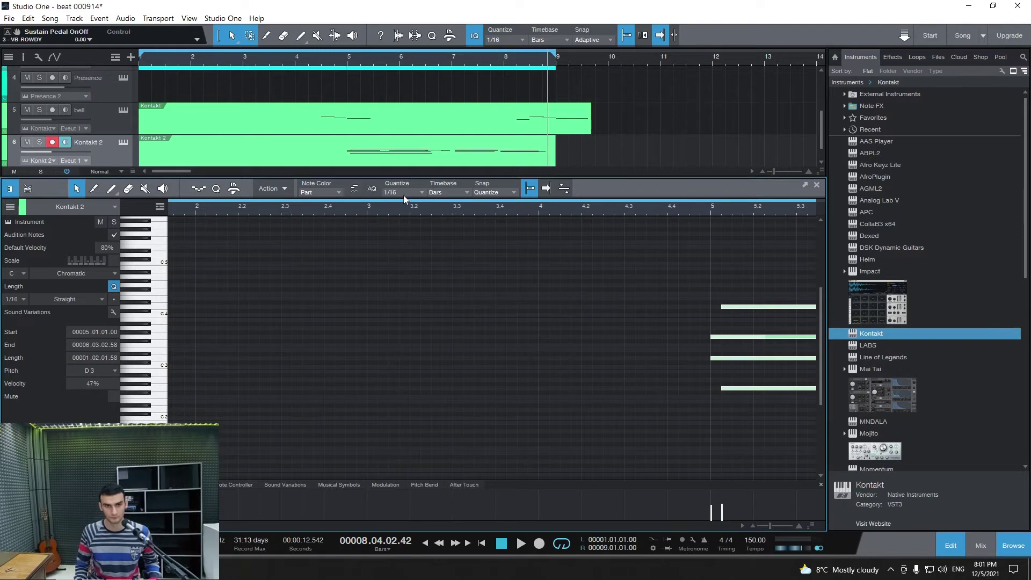
{"action": "scroll", "coordinate": [404, 195], "scroll_direction": "up", "scroll_amount": 1}
{"action": "left_click", "coordinate": [281, 191]}
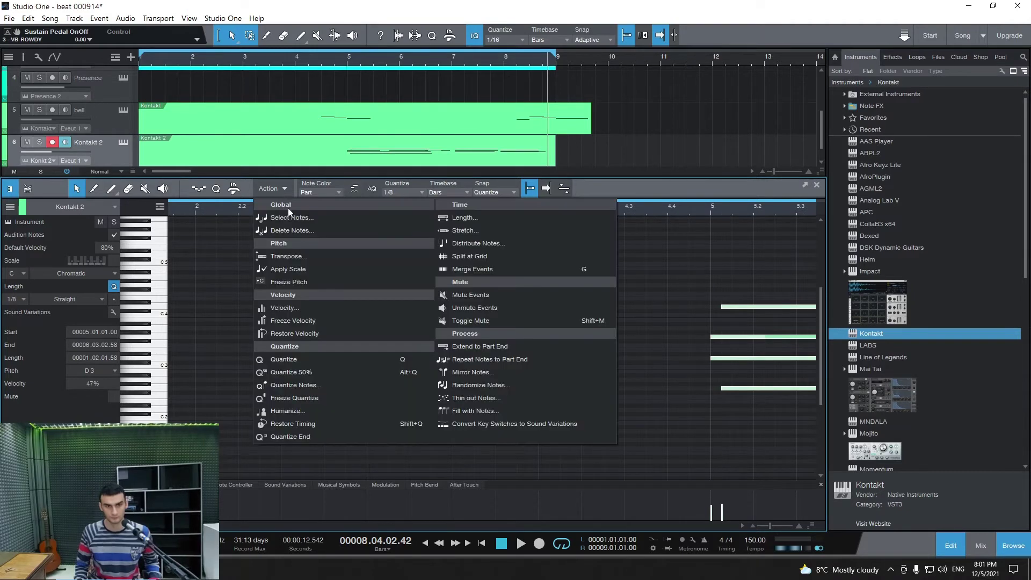
{"action": "left_click", "coordinate": [354, 358]}
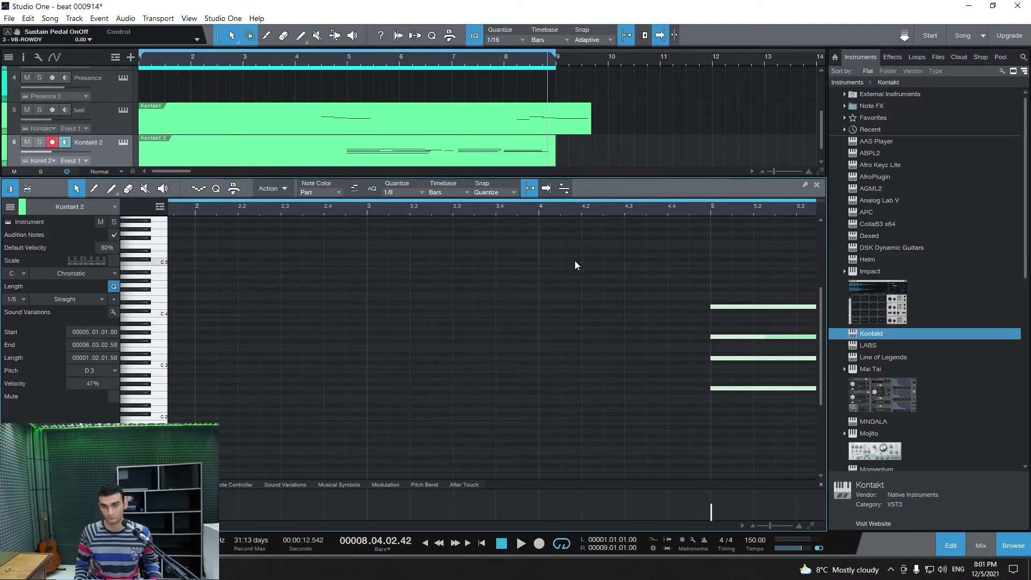
{"action": "left_click", "coordinate": [620, 211]}
{"action": "key", "text": "space"}
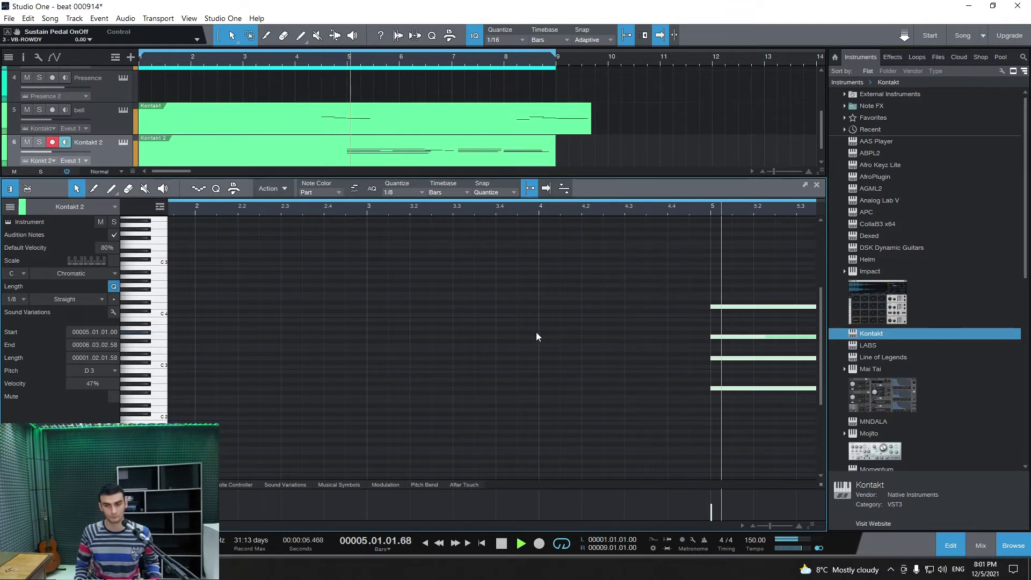
Step: Shift the short G3 note and the following chord earlier so the chord starts on bar 7, and even out the bar 8 chord's note ends
{"action": "scroll", "coordinate": [779, 525], "scroll_direction": "down", "scroll_amount": 3}
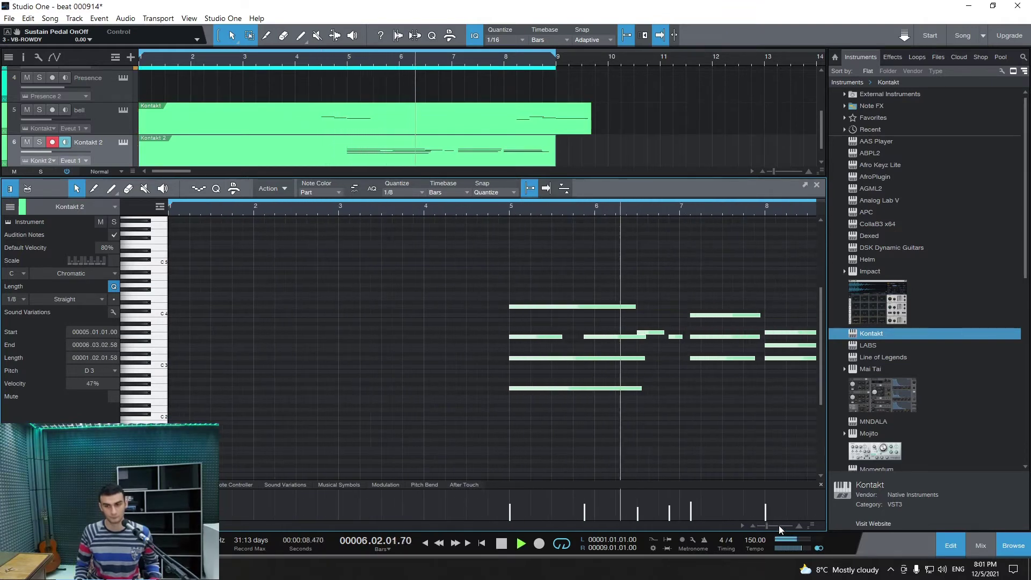
{"action": "left_click_drag", "start_coordinate": [596, 338], "coordinate": [595, 337]}
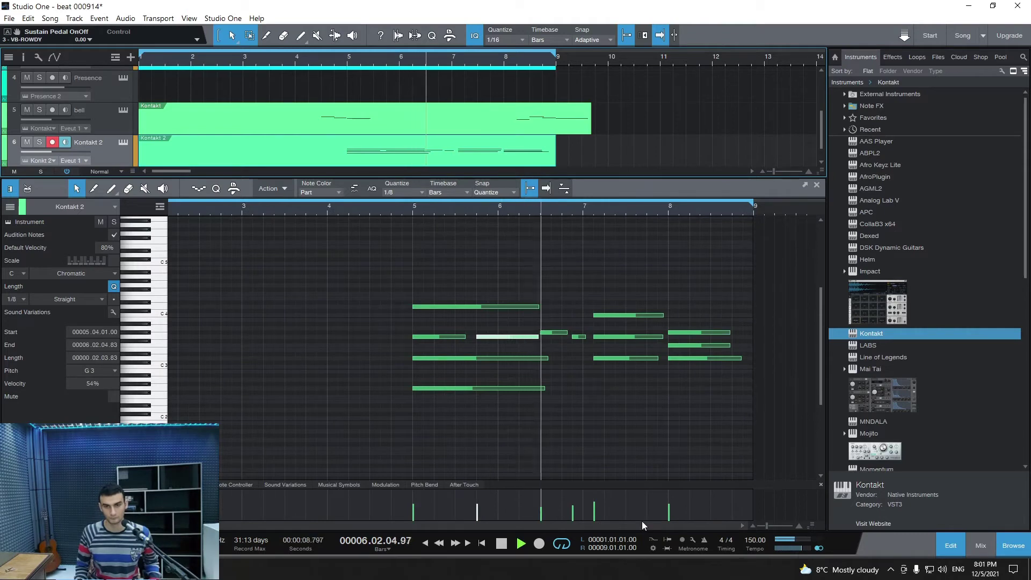
{"action": "left_click", "coordinate": [530, 337]}
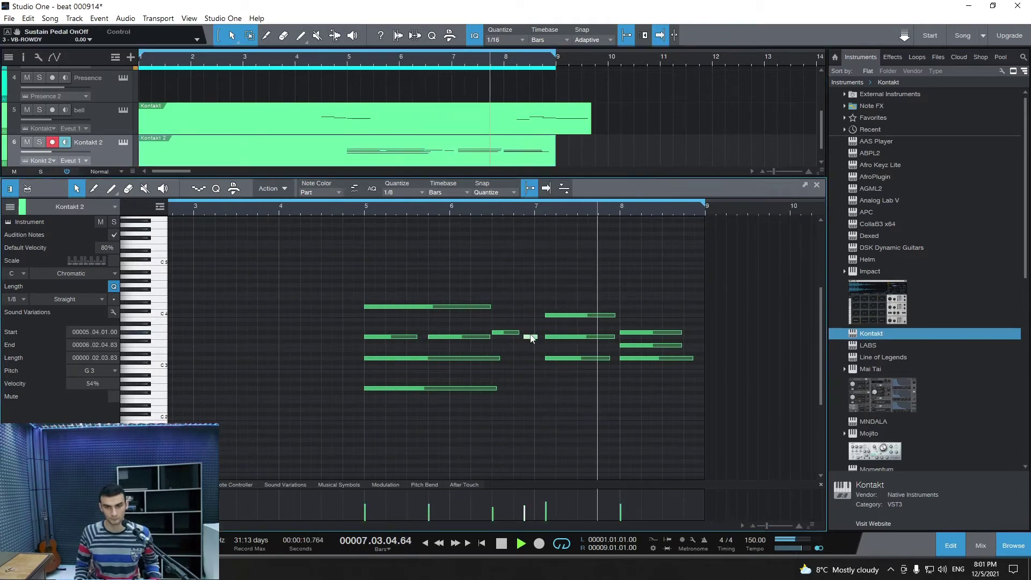
{"action": "left_click_drag", "start_coordinate": [531, 337], "coordinate": [519, 337]}
{"action": "left_click_drag", "start_coordinate": [573, 373], "coordinate": [568, 316]}
{"action": "left_click_drag", "start_coordinate": [682, 334], "coordinate": [696, 350]}
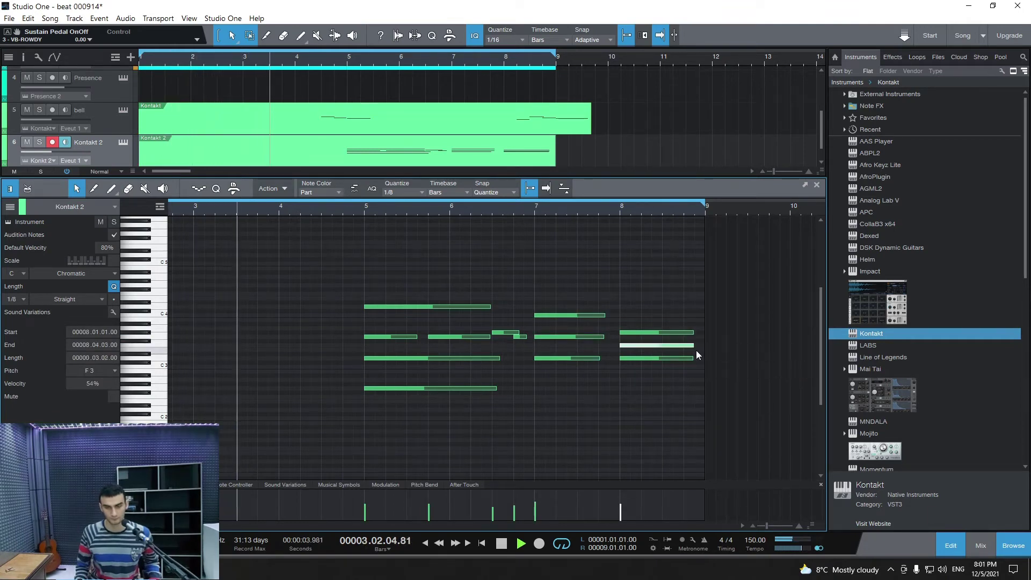
Step: Close the note editor and save the song
{"action": "key", "text": "ctrl+s"}
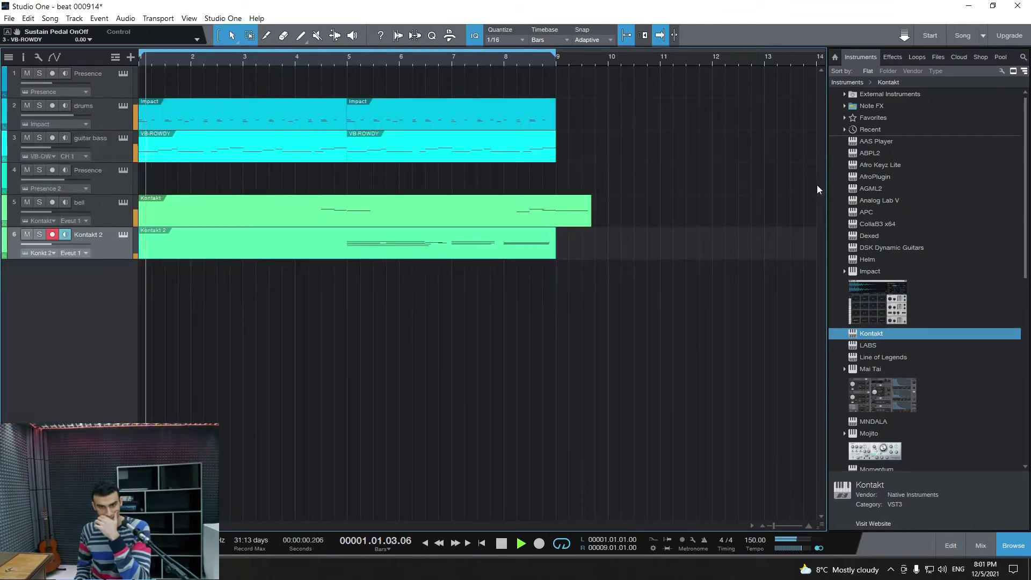
{"action": "left_click", "coordinate": [817, 185]}
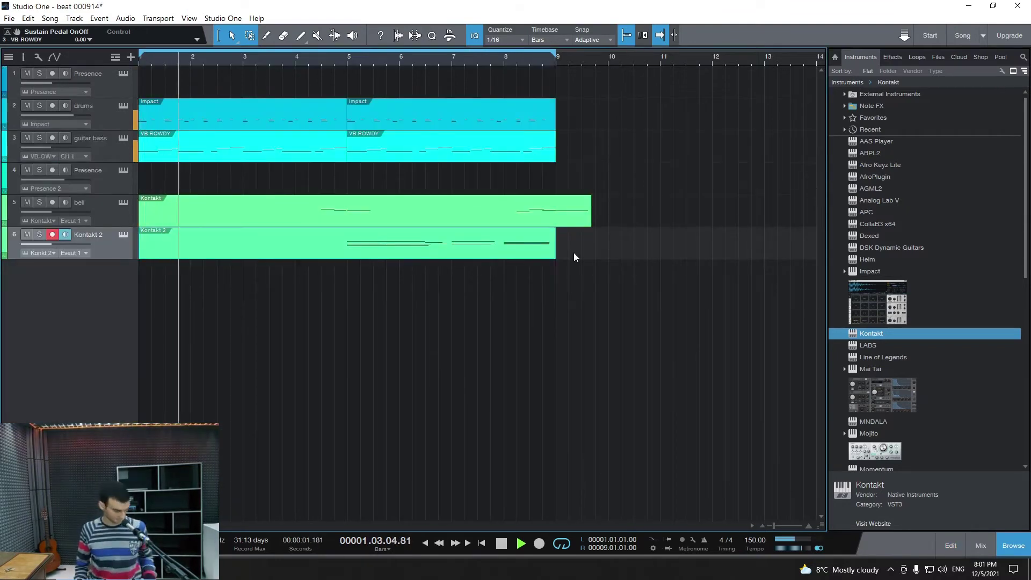
{"action": "key", "text": "ctrl+s"}
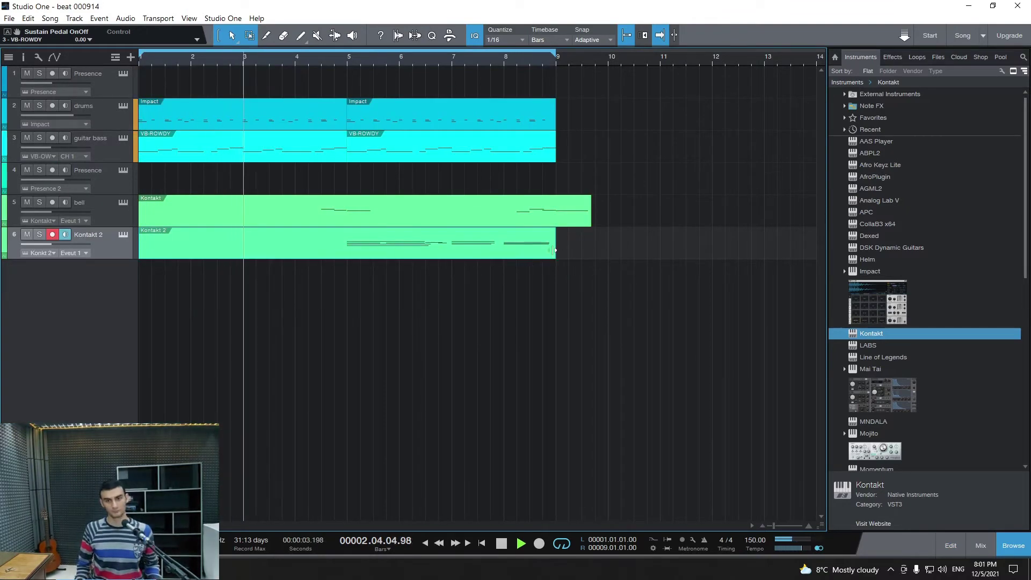
Step: Split the Kontakt 2 part at bar 5, delete its empty first half and copy the recorded half to bar 1
{"action": "left_click", "coordinate": [346, 250]}
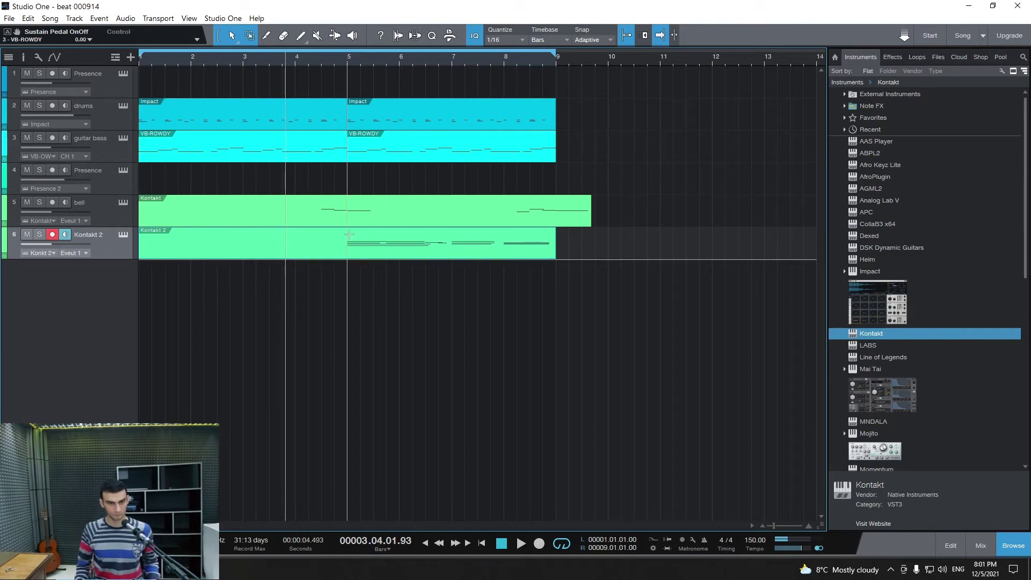
{"action": "key", "text": "alt+x"}
{"action": "left_click", "coordinate": [333, 250]}
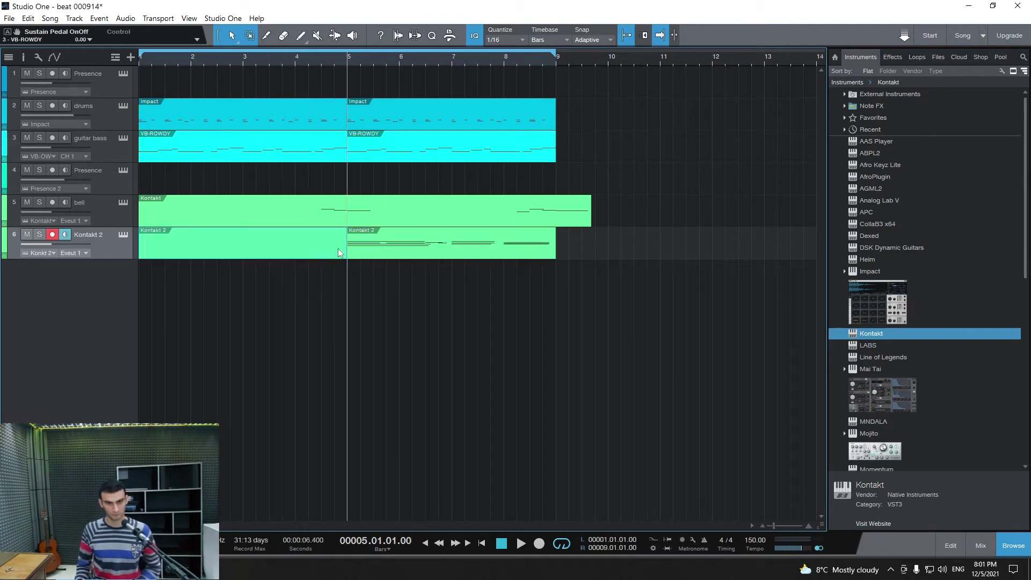
{"action": "key", "text": "Delete"}
{"action": "left_click_drag", "start_coordinate": [388, 252], "coordinate": [181, 248]}
Step: Add a C4 note to the bar 8 chord in the second Kontakt 2 part, play it back and close the note editor
{"action": "double_click", "coordinate": [424, 257]}
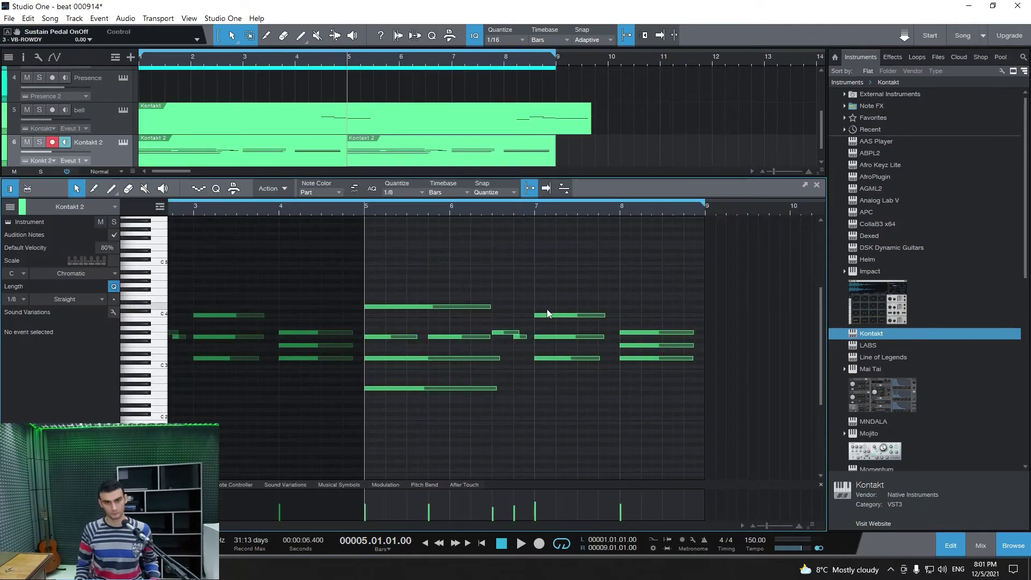
{"action": "left_click", "coordinate": [658, 332]}
{"action": "left_click_drag", "start_coordinate": [653, 336], "coordinate": [655, 315]}
{"action": "left_click", "coordinate": [613, 209]}
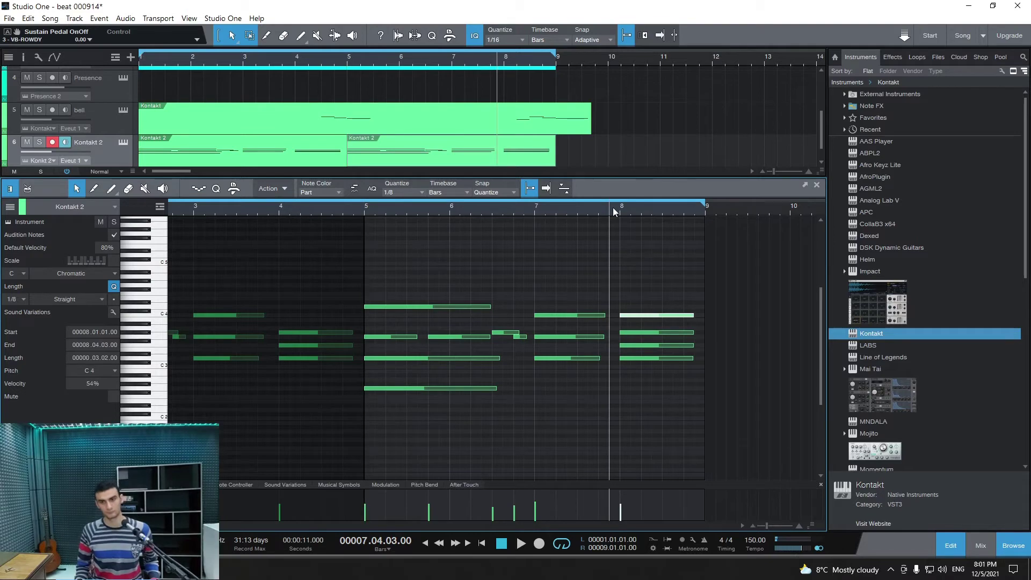
{"action": "key", "text": "space"}
{"action": "left_click", "coordinate": [816, 187]}
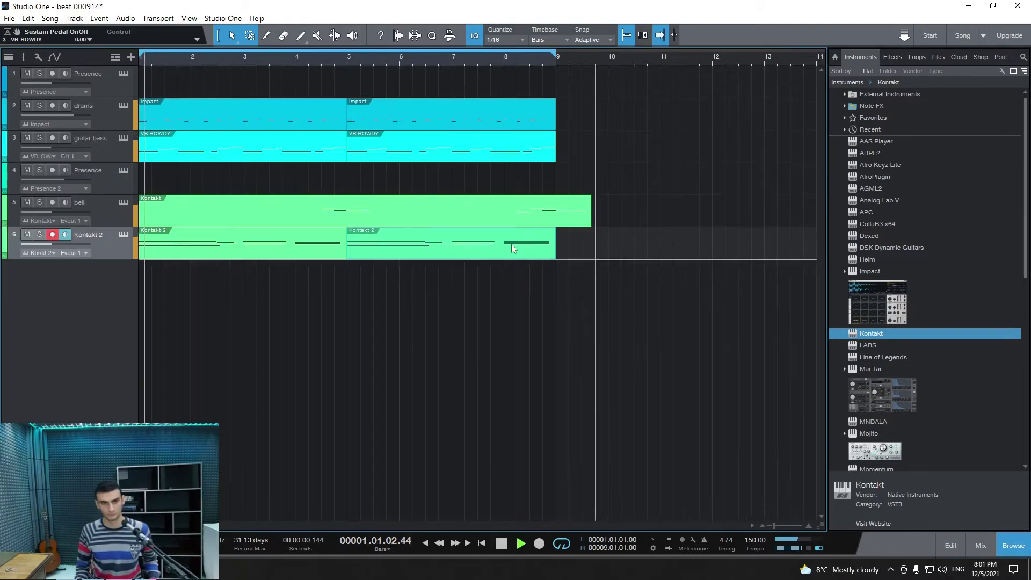
Step: Save the song and lower the Kontakt 2 track's volume to -20.7 dB
{"action": "key", "text": "ctrl+s"}
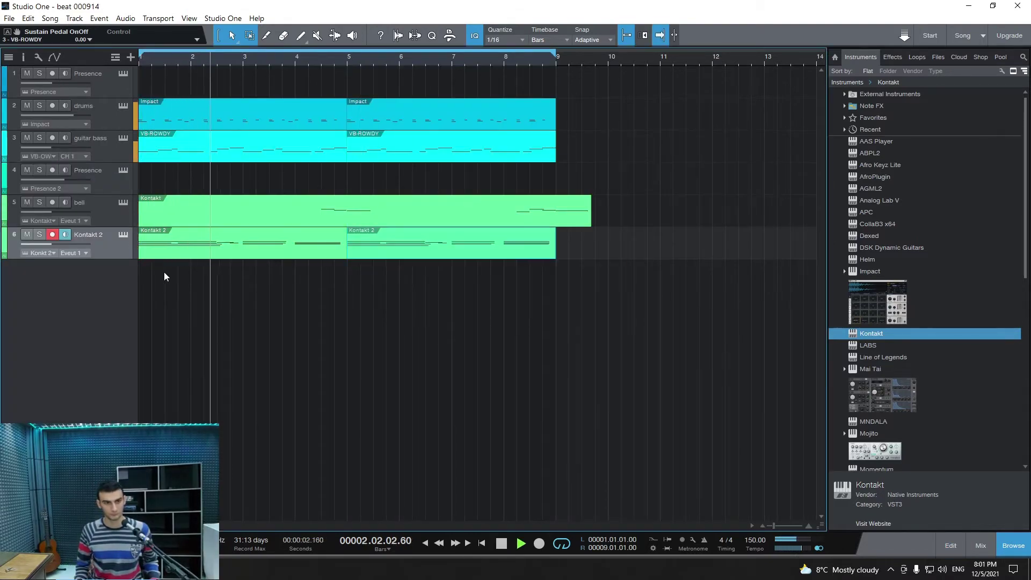
{"action": "left_click", "coordinate": [49, 242]}
{"action": "left_click_drag", "start_coordinate": [49, 243], "coordinate": [47, 242]}
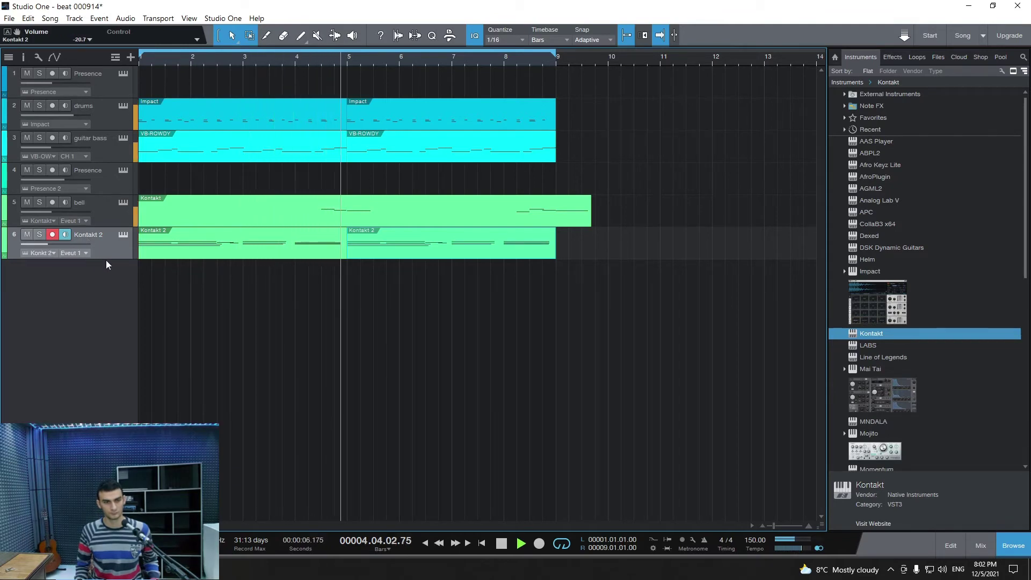
Step: Make a complete duplicate of the Kontakt 2 track and place the copy, Kontakt 3, above the original
{"action": "right_click", "coordinate": [117, 248]}
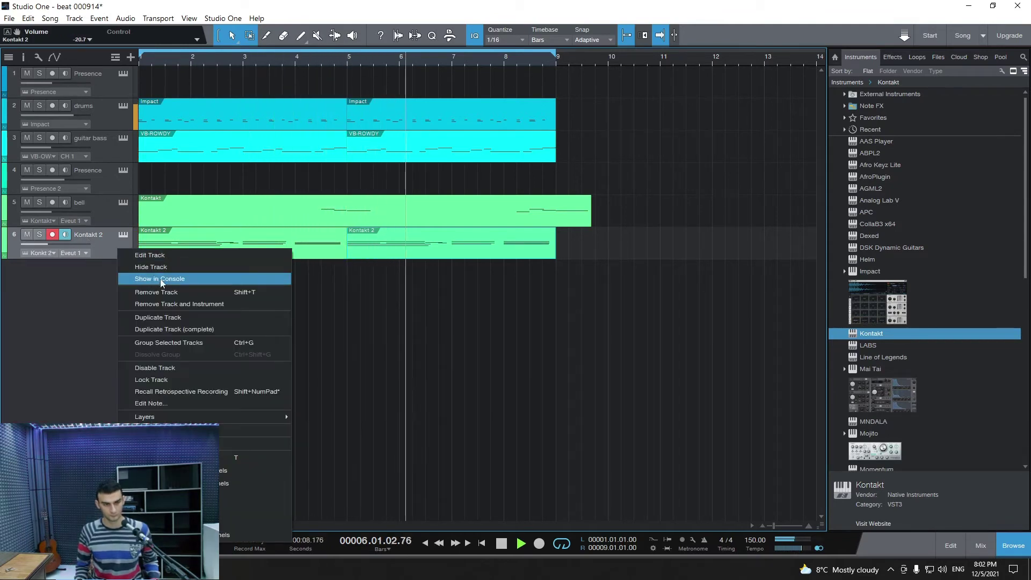
{"action": "left_click", "coordinate": [203, 329]}
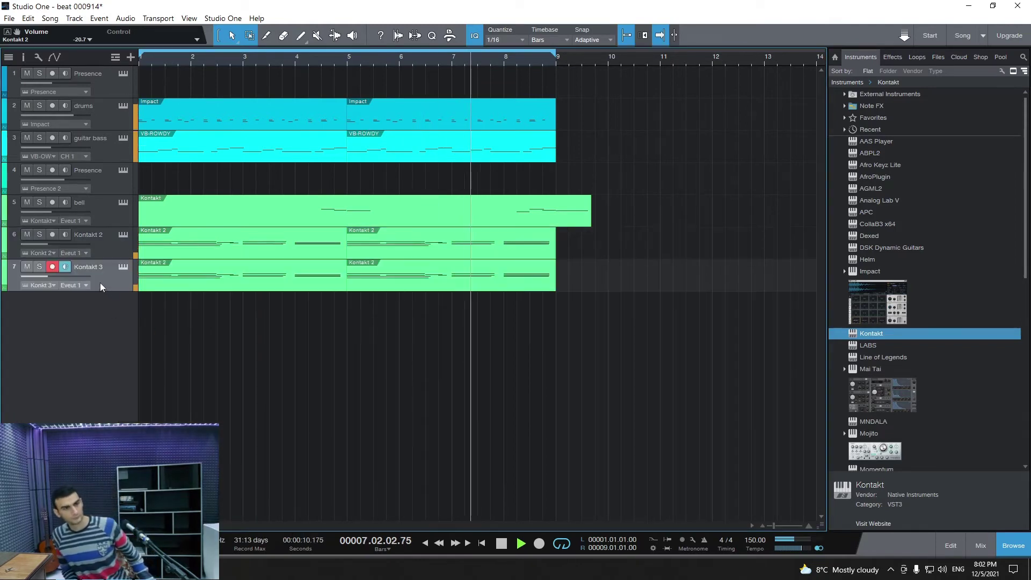
{"action": "left_click", "coordinate": [111, 235]}
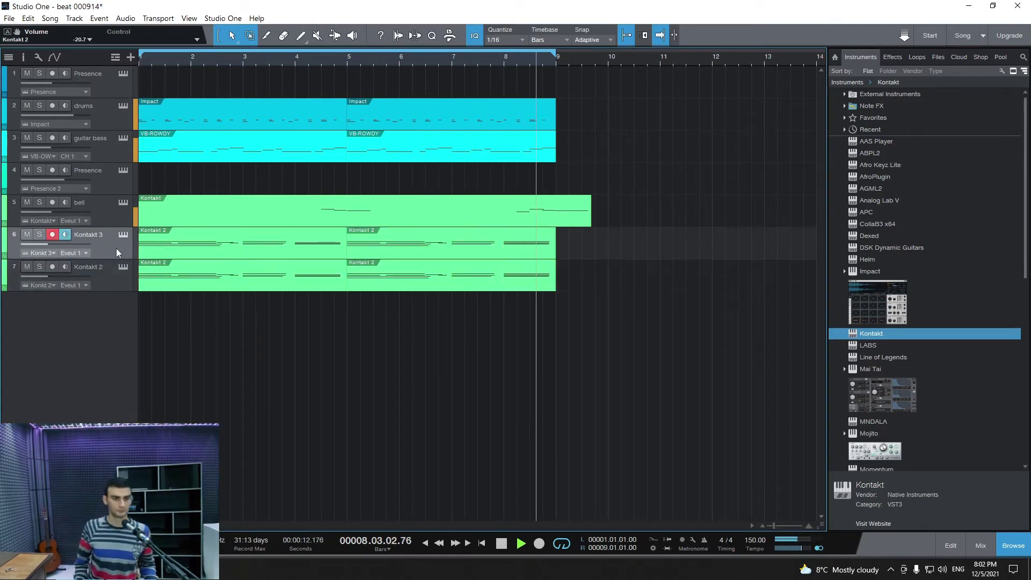
Step: Mute the Kontakt 2 track and delete both copied parts from the Kontakt 3 track
{"action": "left_click", "coordinate": [27, 266]}
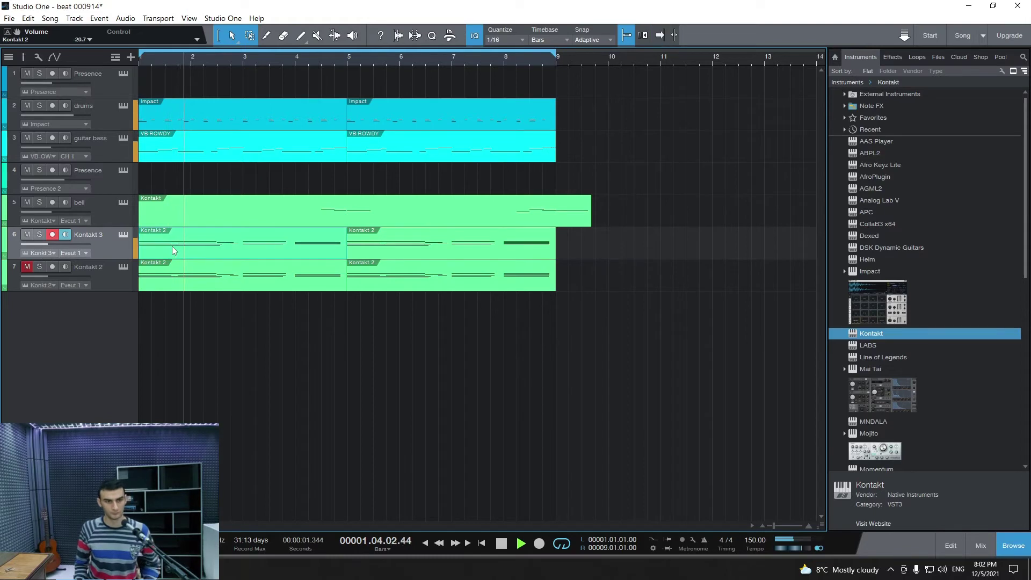
{"action": "left_click", "coordinate": [201, 239]}
{"action": "key", "text": "Delete"}
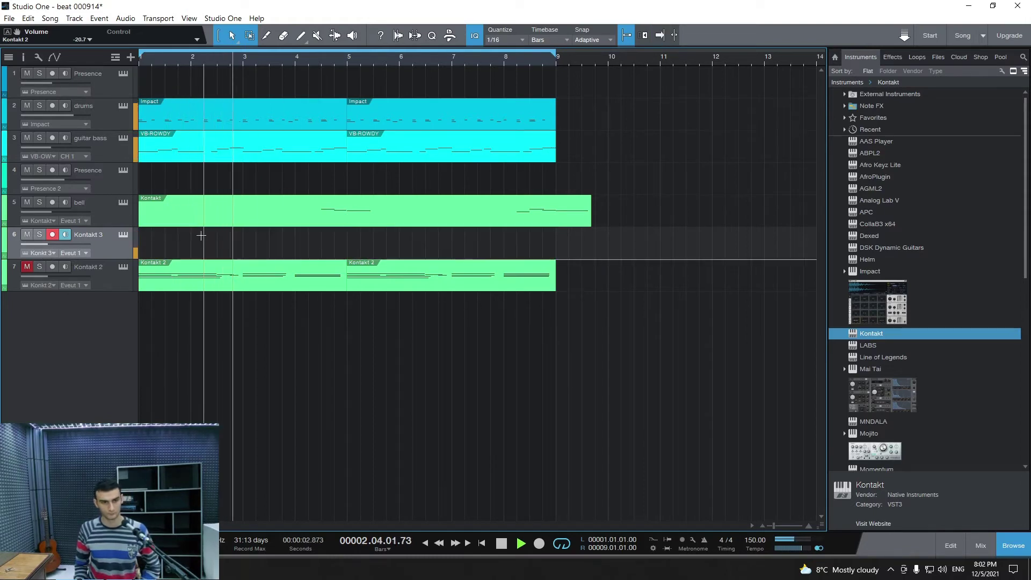
Step: Load the Rattle Keys snapshot in Kontakt 3's Hybrid Keys instrument and play the beat from the start to try it
{"action": "left_click", "coordinate": [123, 235]}
{"action": "key", "text": "space"}
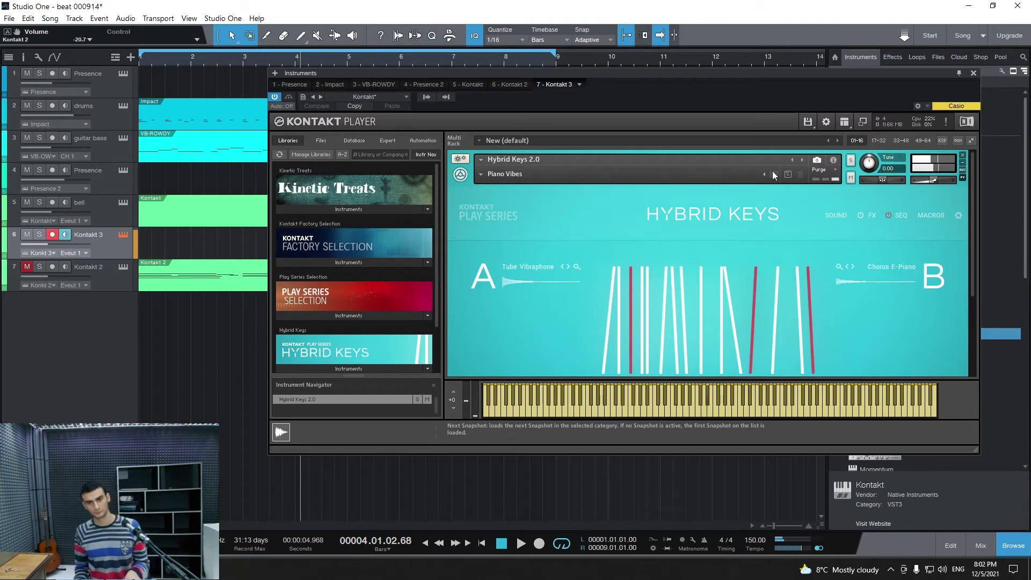
{"action": "left_click", "coordinate": [773, 172]}
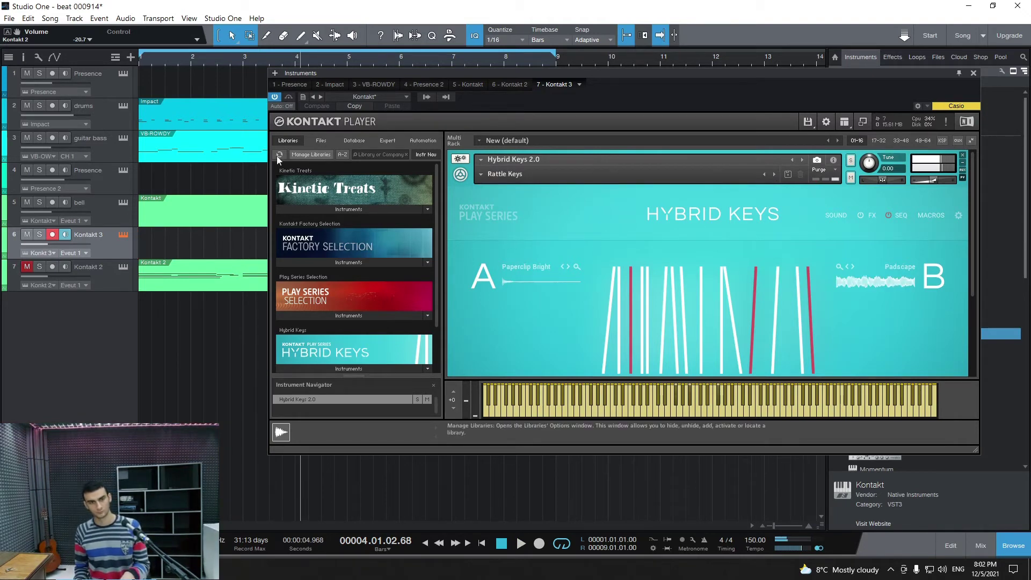
{"action": "left_click", "coordinate": [424, 544]}
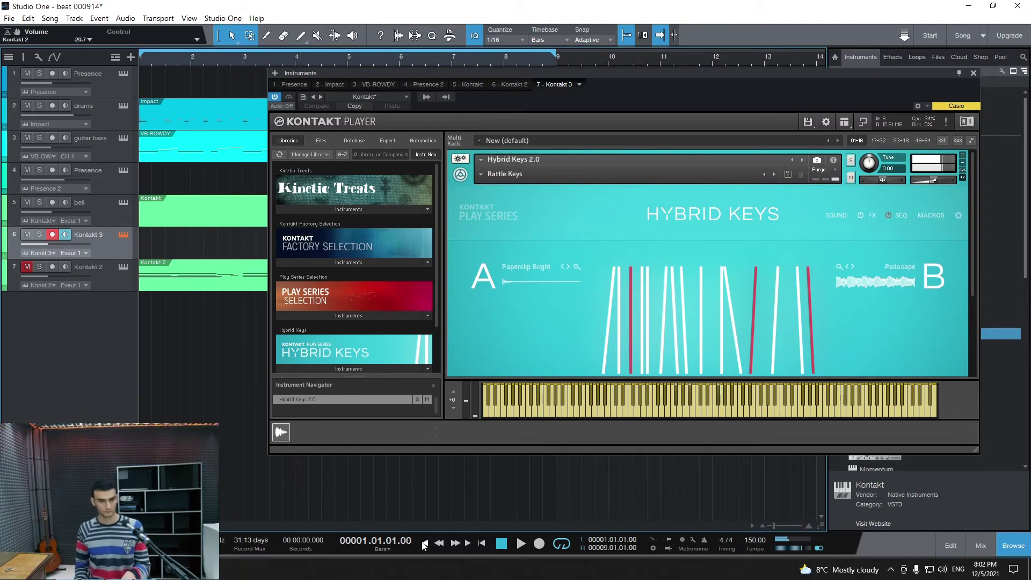
{"action": "left_click", "coordinate": [521, 544]}
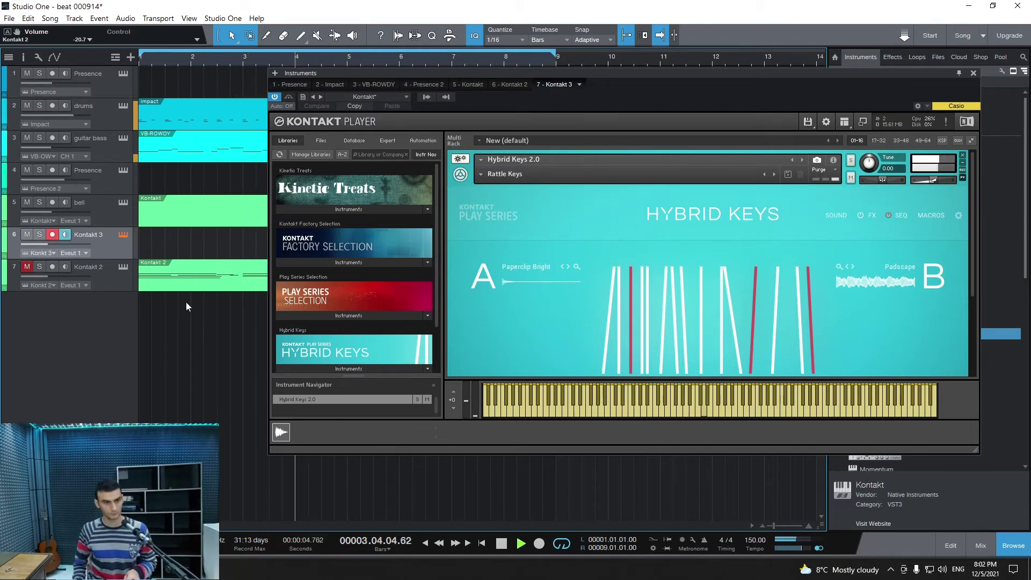
Step: Move both parts from the Kontakt 2 track up to the Kontakt 3 track at the same bars, closing the instrument window
{"action": "left_click_drag", "start_coordinate": [182, 263], "coordinate": [183, 231]}
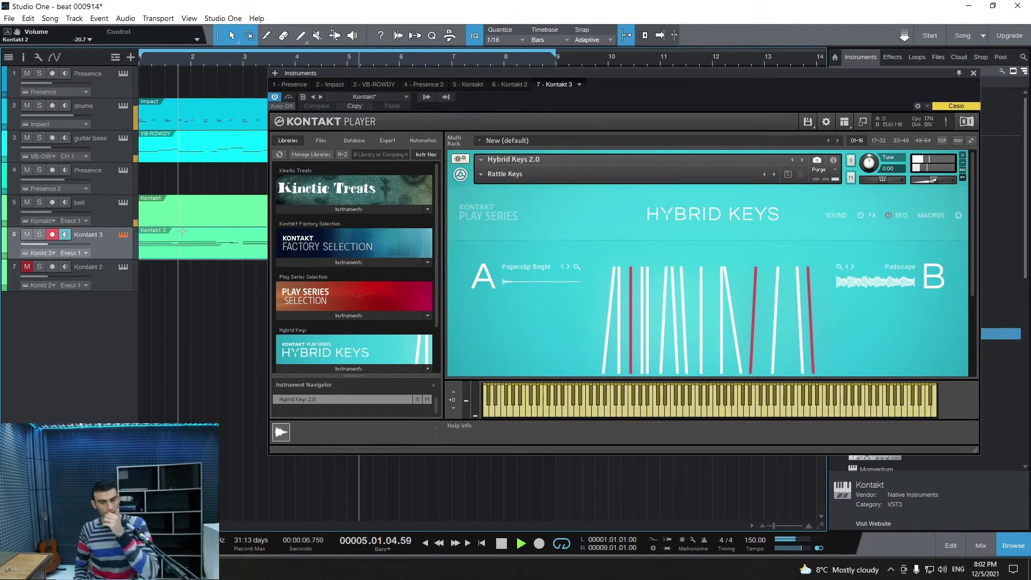
{"action": "left_click_drag", "start_coordinate": [516, 76], "coordinate": [509, 348]}
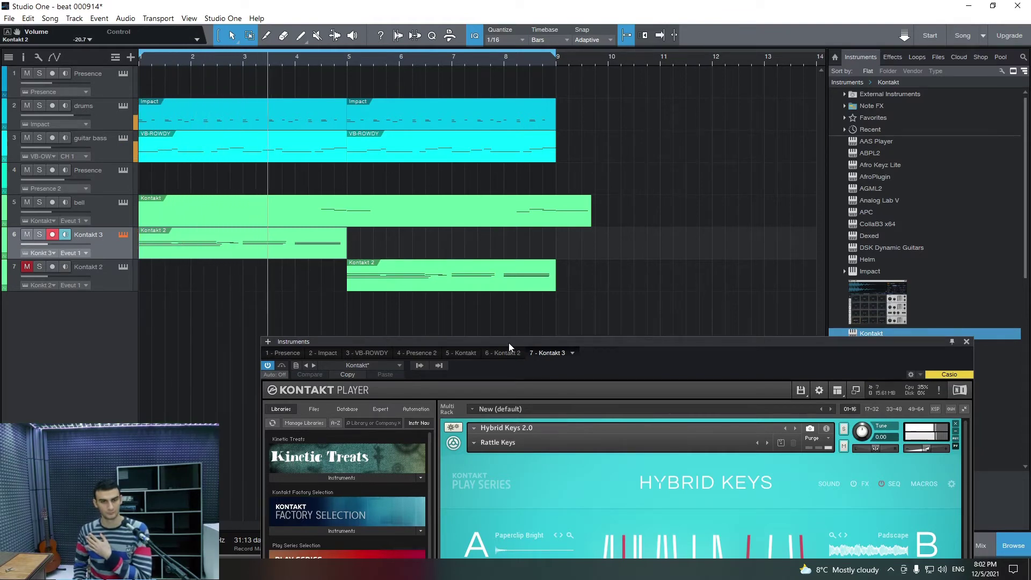
{"action": "left_click", "coordinate": [965, 342]}
{"action": "left_click_drag", "start_coordinate": [416, 289], "coordinate": [385, 257]}
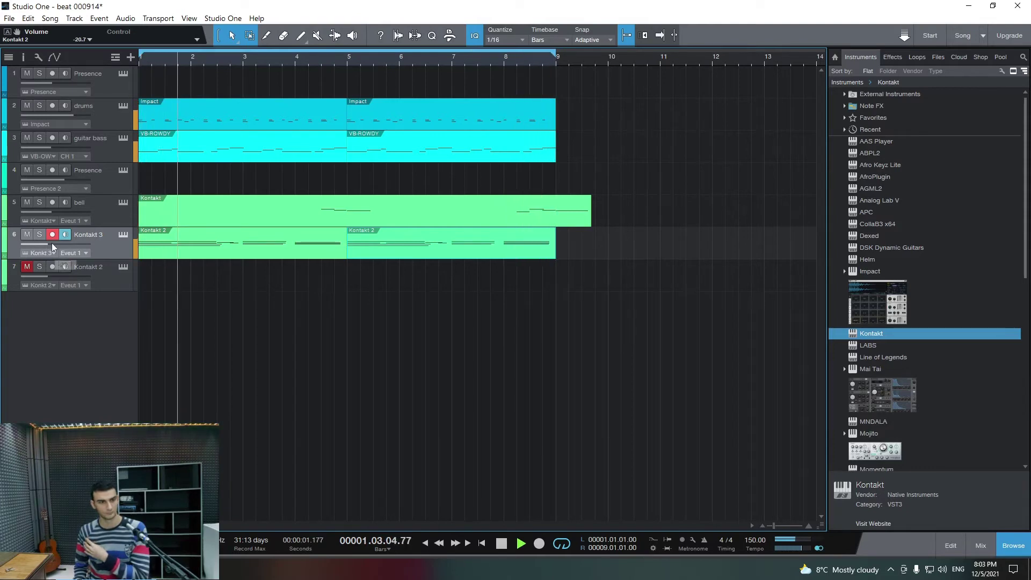
Step: Solo the Kontakt 3 track and set the Rattle Keys layer balance fully to layer A (A 100 | 0 B)
{"action": "left_click", "coordinate": [39, 234]}
{"action": "left_click", "coordinate": [123, 235]}
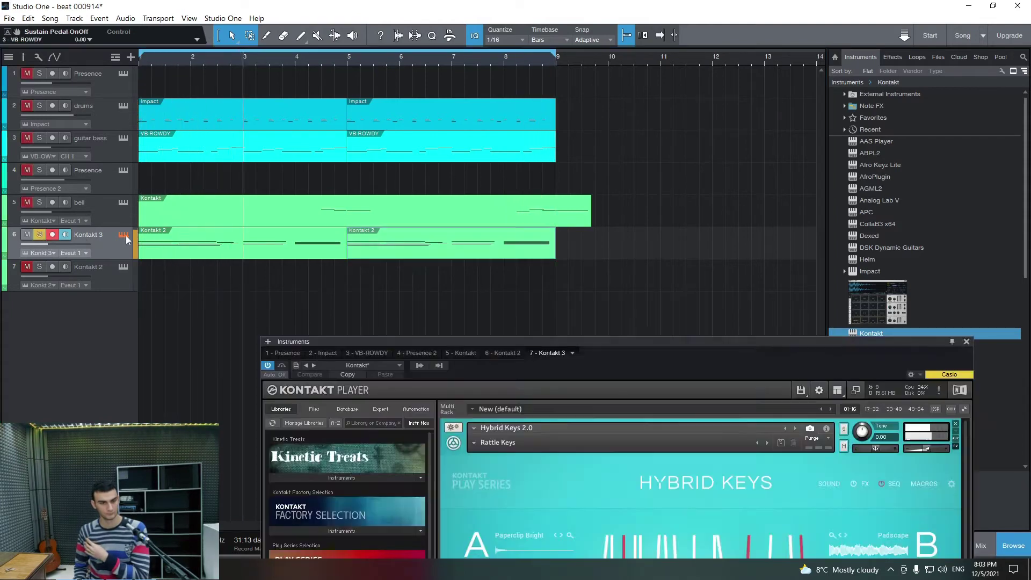
{"action": "left_click_drag", "start_coordinate": [424, 342], "coordinate": [366, 69]}
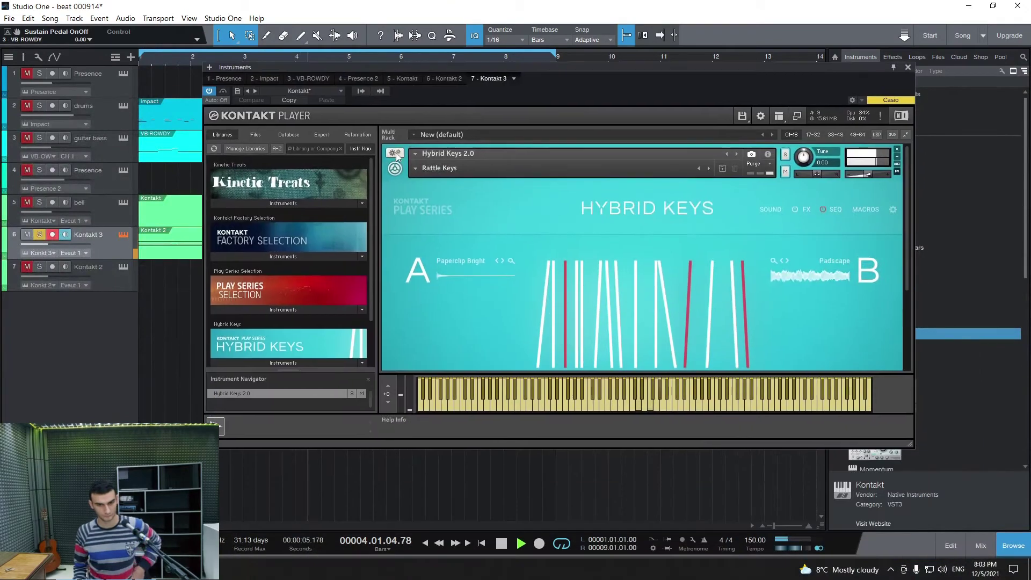
{"action": "scroll", "coordinate": [902, 337], "scroll_direction": "down", "scroll_amount": 3}
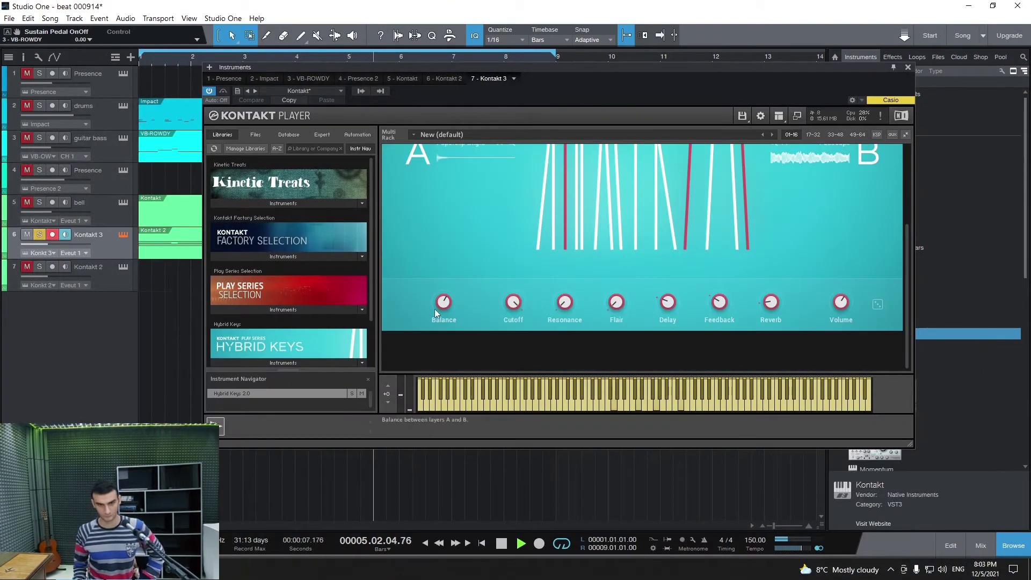
{"action": "mouse_move", "coordinate": [439, 297]}
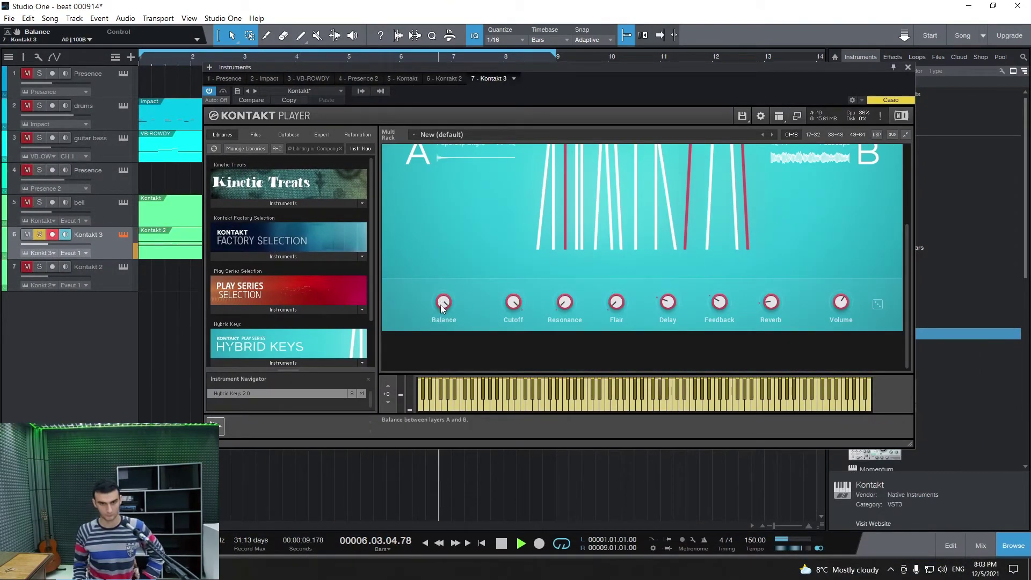
{"action": "left_click_drag", "start_coordinate": [442, 308], "coordinate": [442, 344]}
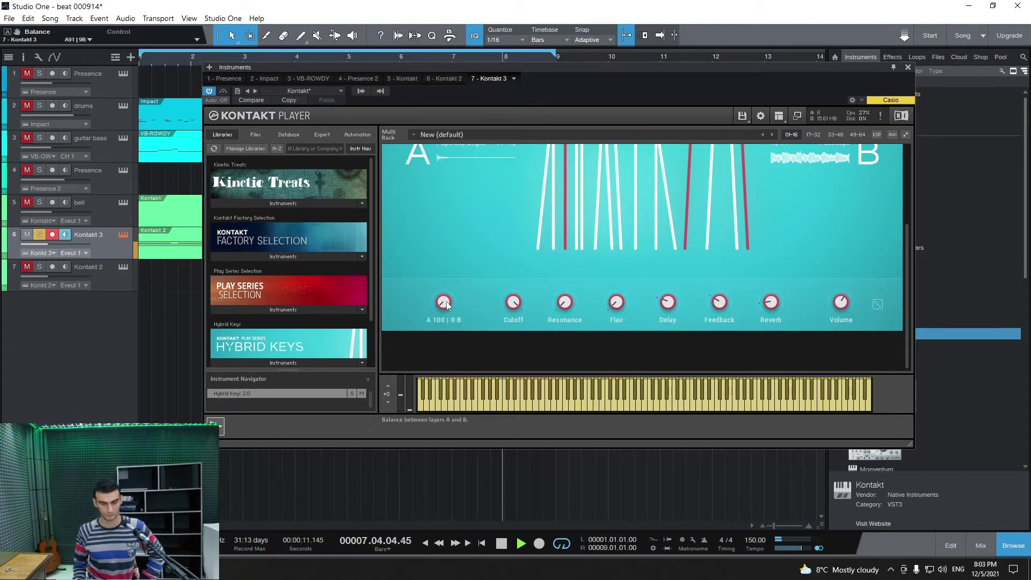
Step: Unsolo the Kontakt 3 track, set its Rattle Keys layer balance to A 13 | 87 B and its track volume to -24.6 dB
{"action": "key", "text": "s"}
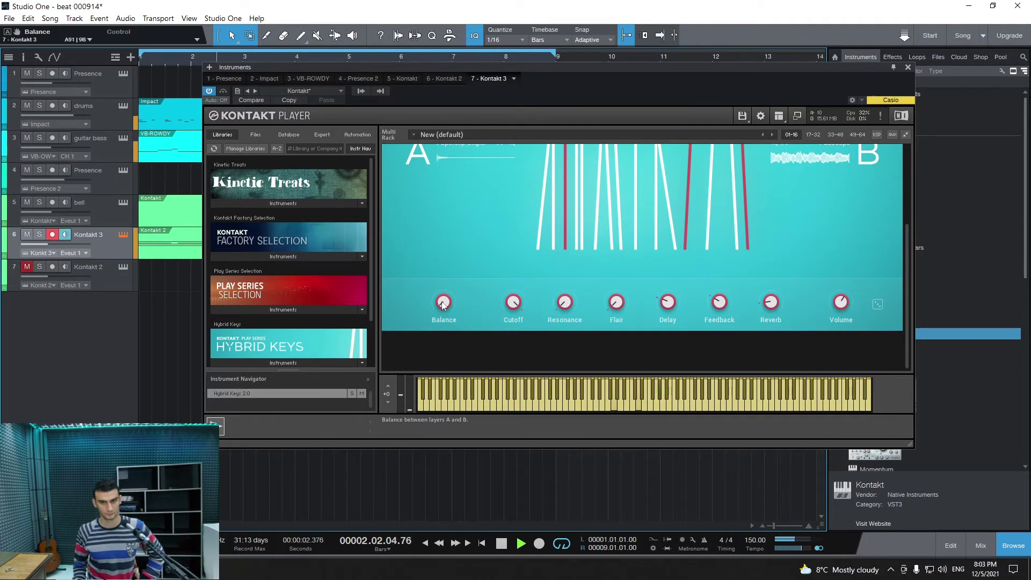
{"action": "mouse_move", "coordinate": [442, 306]}
{"action": "left_mouse_down"}
{"action": "mouse_move", "coordinate": [438, 292]}
{"action": "mouse_move", "coordinate": [442, 302]}
{"action": "left_mouse_up"}
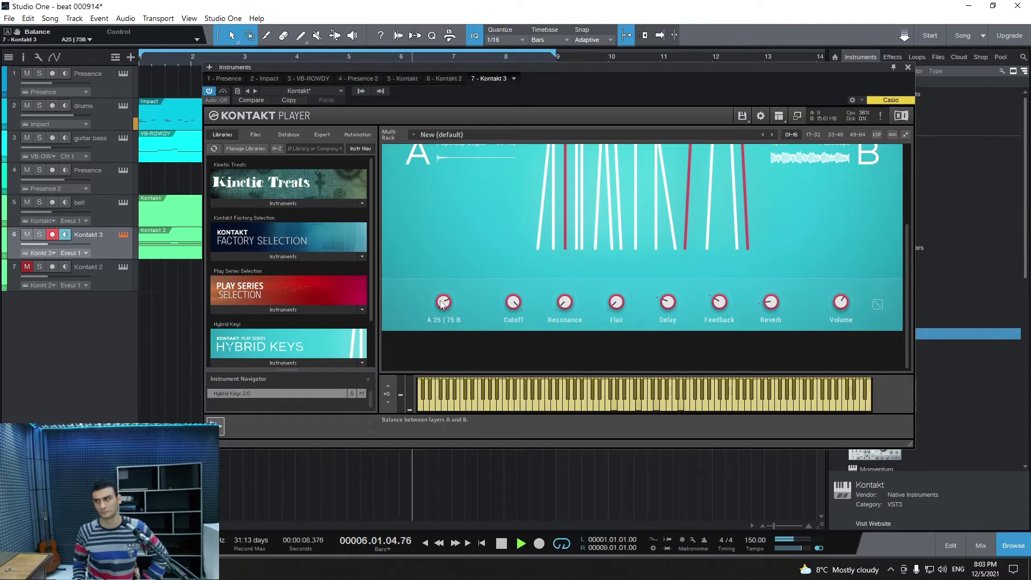
{"action": "left_click_drag", "start_coordinate": [442, 304], "coordinate": [441, 301]}
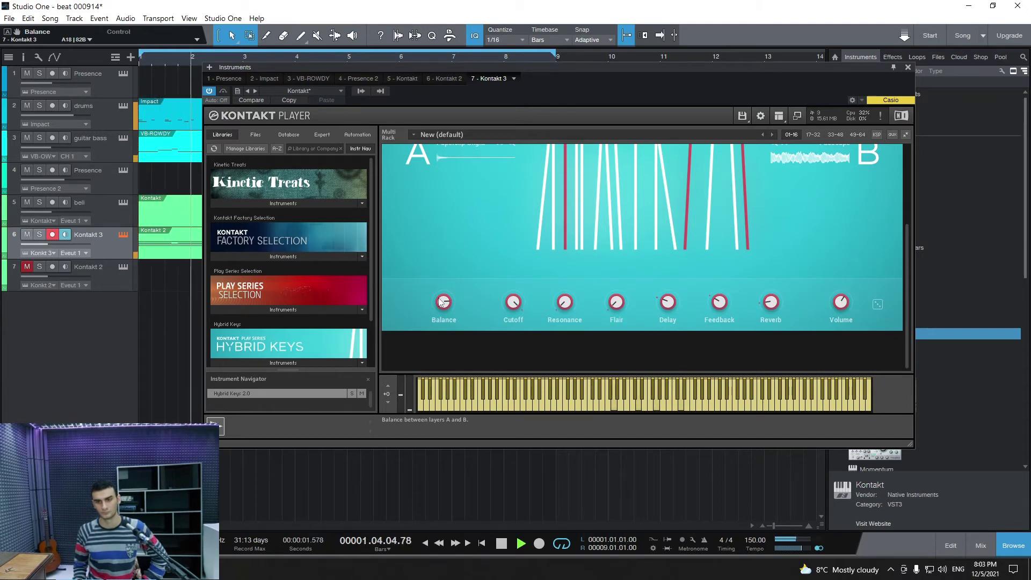
{"action": "left_click_drag", "start_coordinate": [442, 302], "coordinate": [442, 301]}
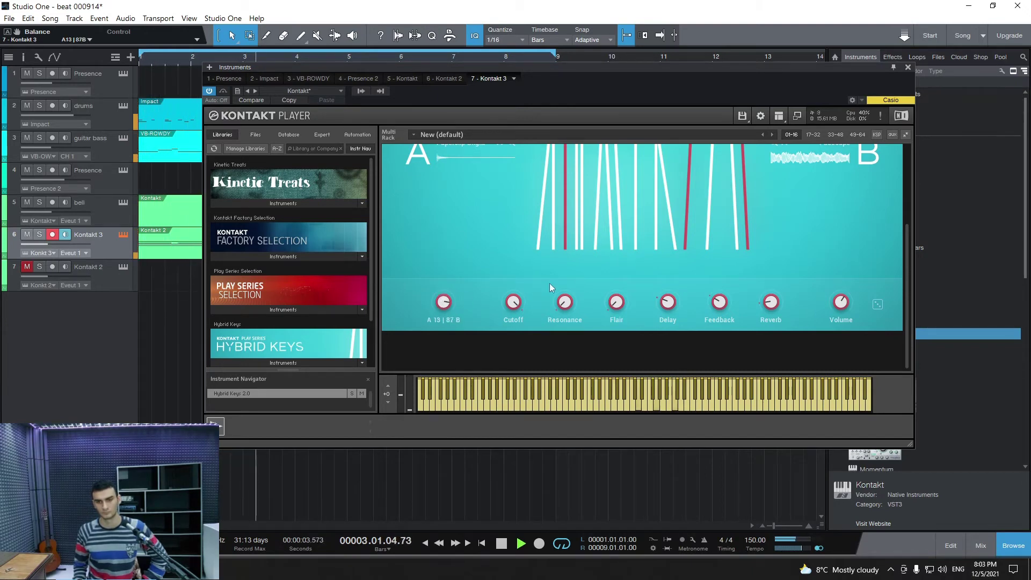
{"action": "left_click", "coordinate": [907, 68]}
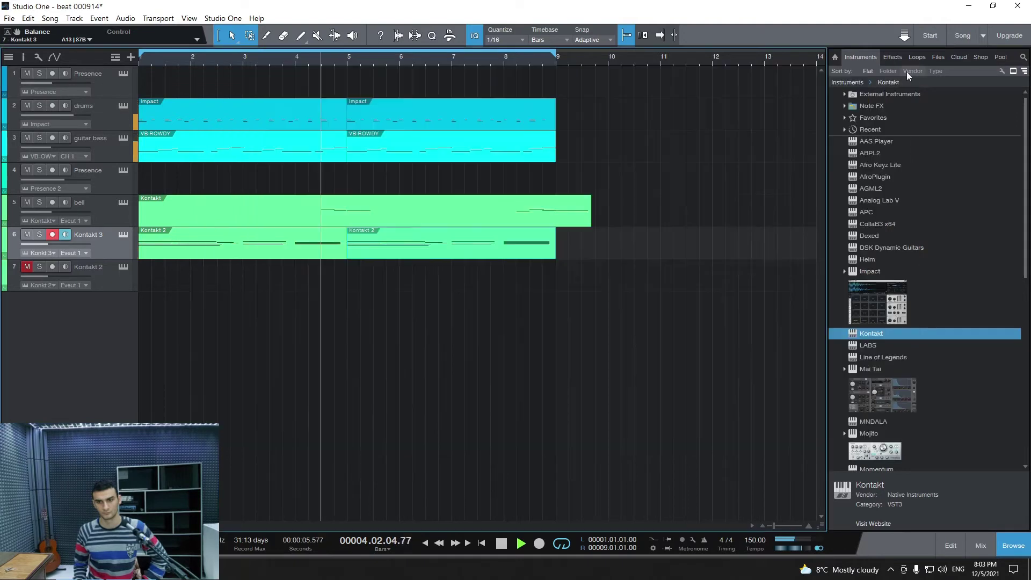
{"action": "left_click_drag", "start_coordinate": [37, 243], "coordinate": [35, 244]}
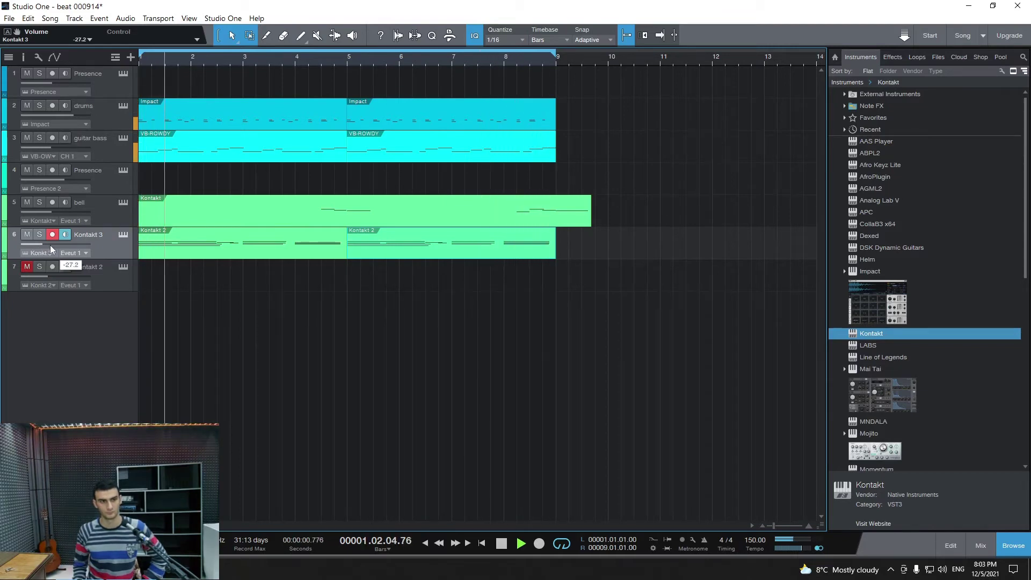
Step: Lengthen the low G2 note in the first Kontakt 3 part to 1.03.02.00 and extend the matching note in the second part equally
{"action": "double_click", "coordinate": [154, 253]}
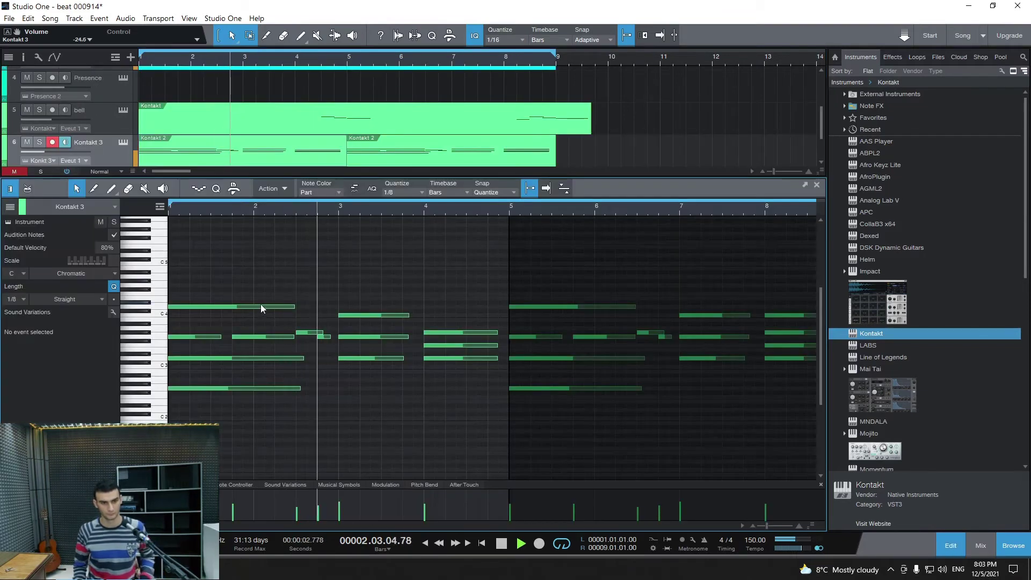
{"action": "left_click_drag", "start_coordinate": [259, 304], "coordinate": [260, 386]}
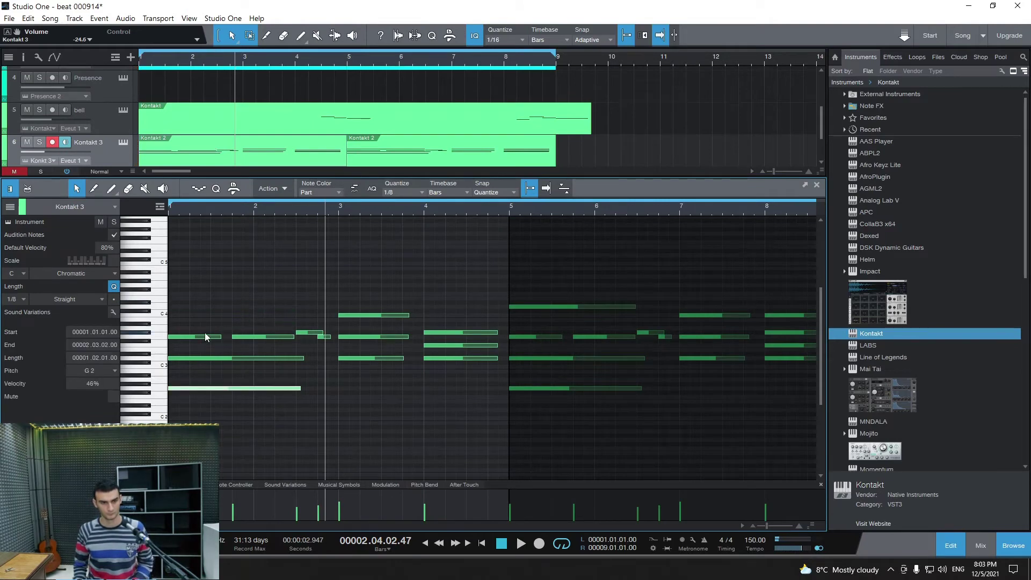
{"action": "left_click", "coordinate": [212, 336]}
{"action": "key", "text": "space"}
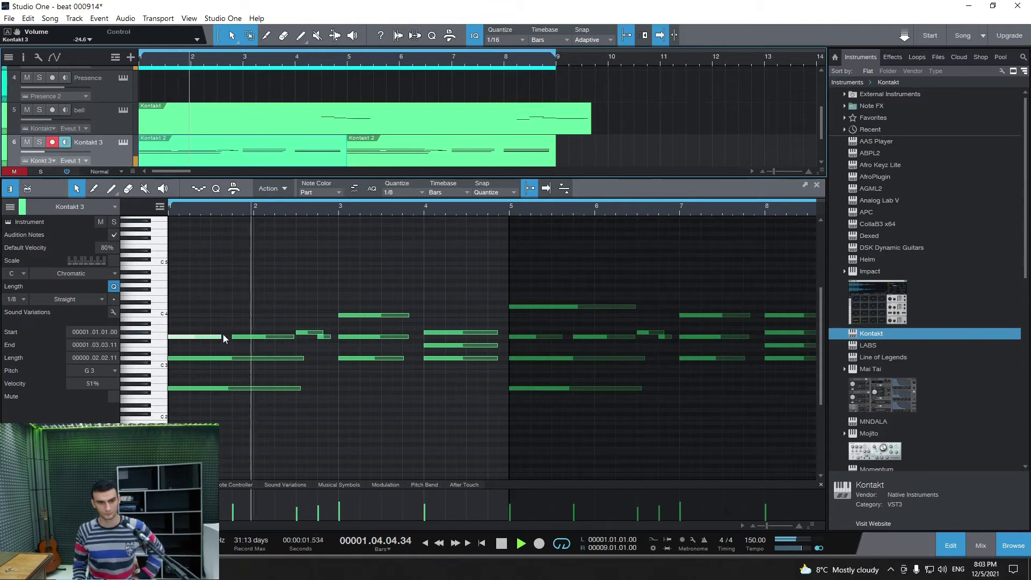
{"action": "left_click", "coordinate": [302, 358]}
{"action": "left_click_drag", "start_coordinate": [305, 388], "coordinate": [327, 388]}
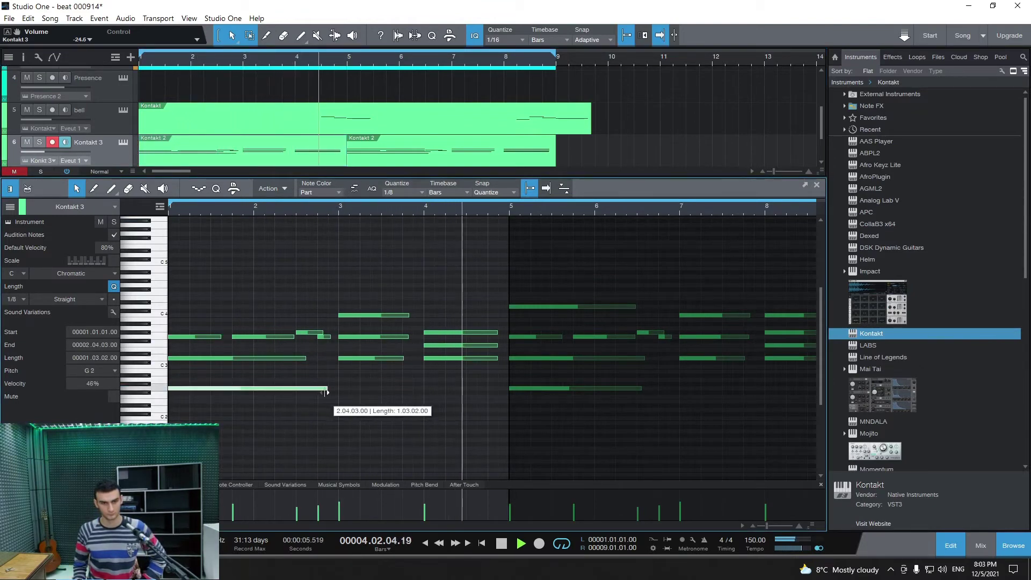
{"action": "left_click_drag", "start_coordinate": [642, 391], "coordinate": [668, 388]}
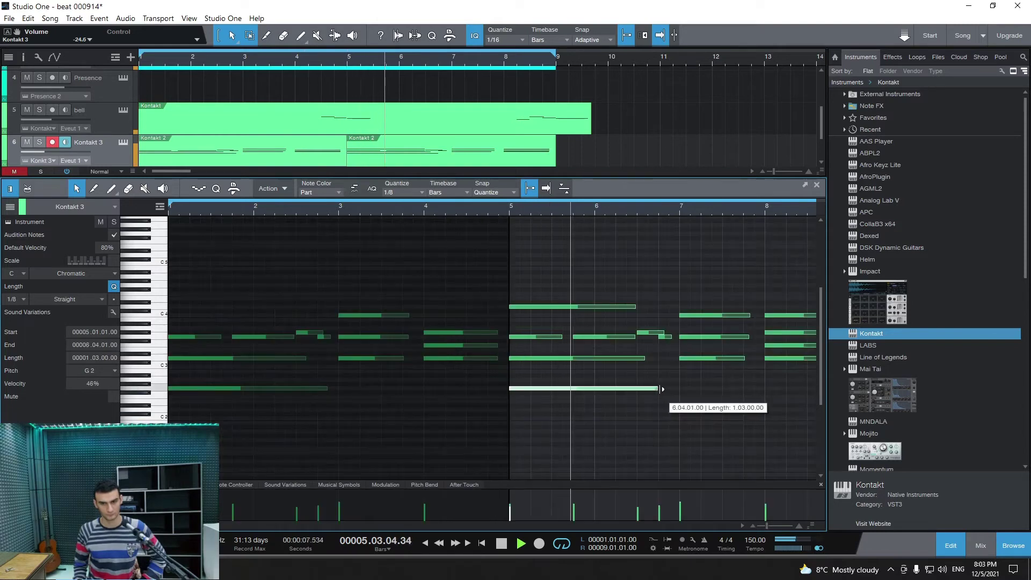
{"action": "left_click", "coordinate": [603, 306]}
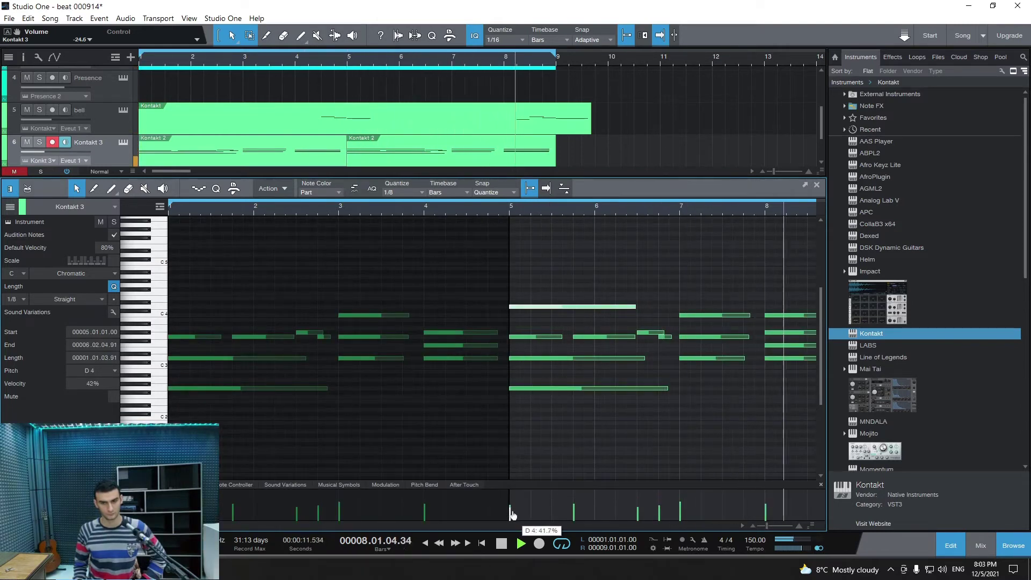
Step: Close the note editor, then save the song and stop playback
{"action": "left_click", "coordinate": [817, 185]}
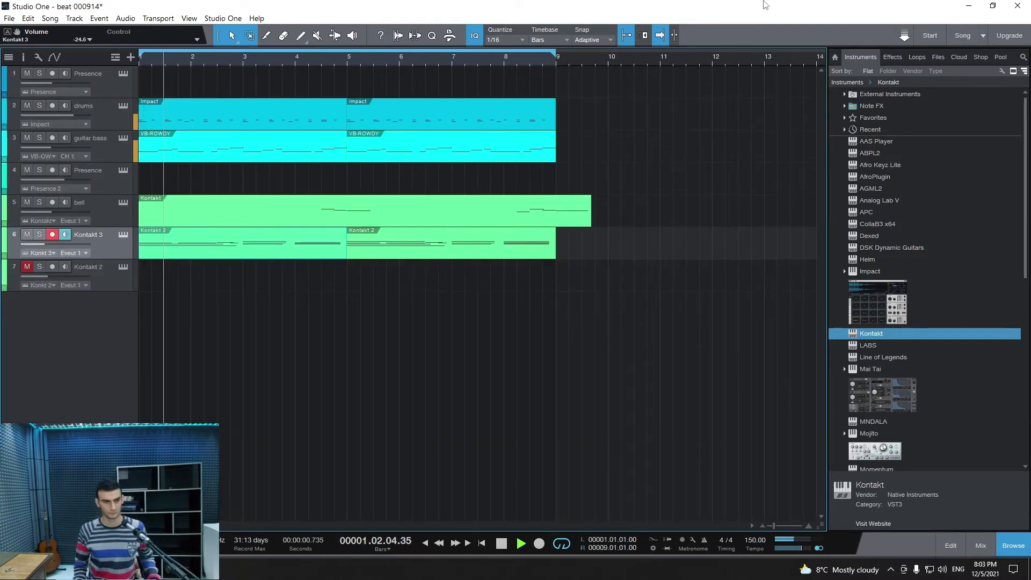
{"action": "key", "text": "ctrl+s"}
{"action": "key", "text": "space"}
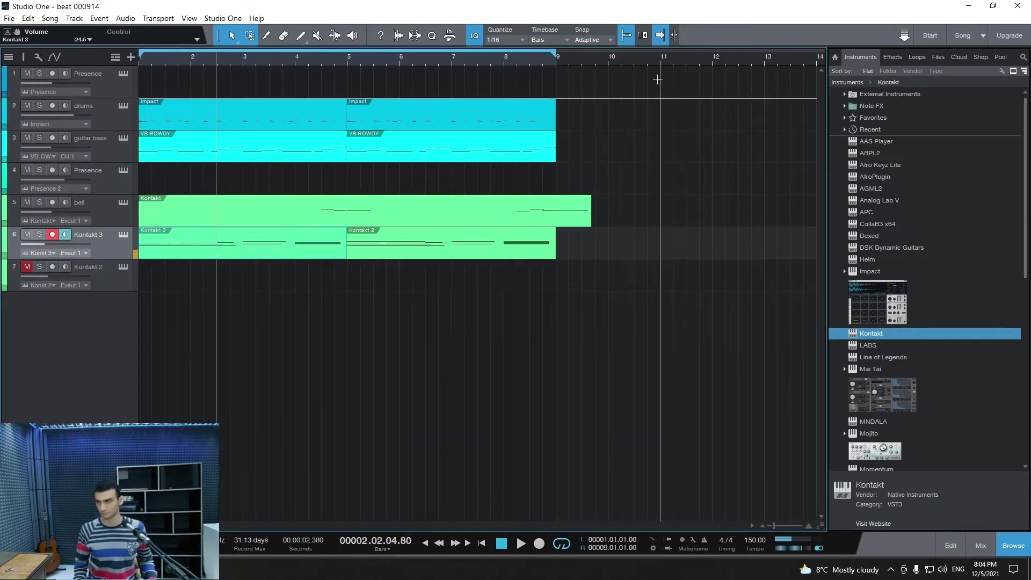
Step: Unmute and record-arm the Kontakt 2 track and load the Black Hat snapshot in its Hybrid Keys instrument
{"action": "left_click", "coordinate": [28, 266]}
{"action": "left_click", "coordinate": [126, 267]}
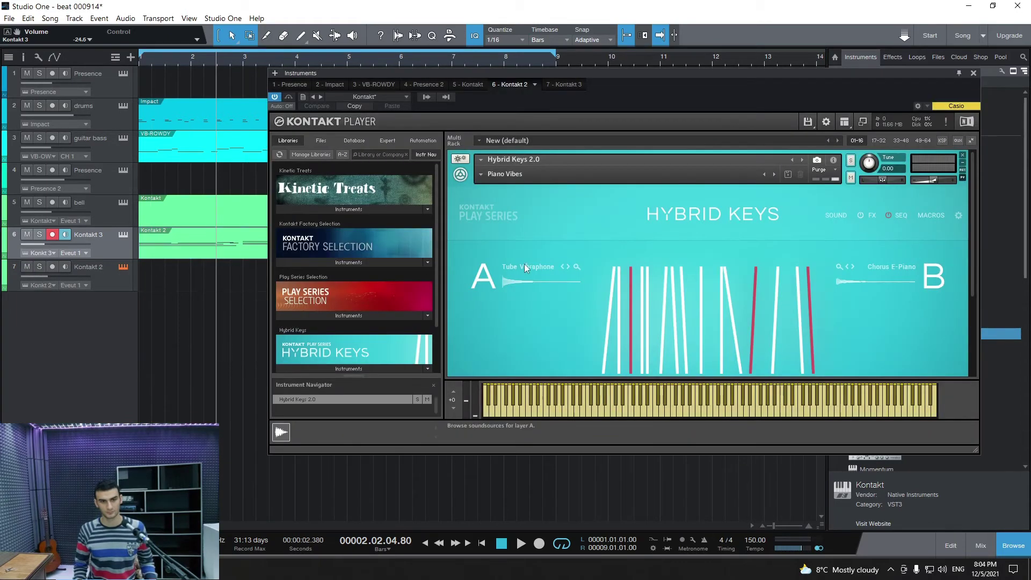
{"action": "left_click", "coordinate": [773, 174]}
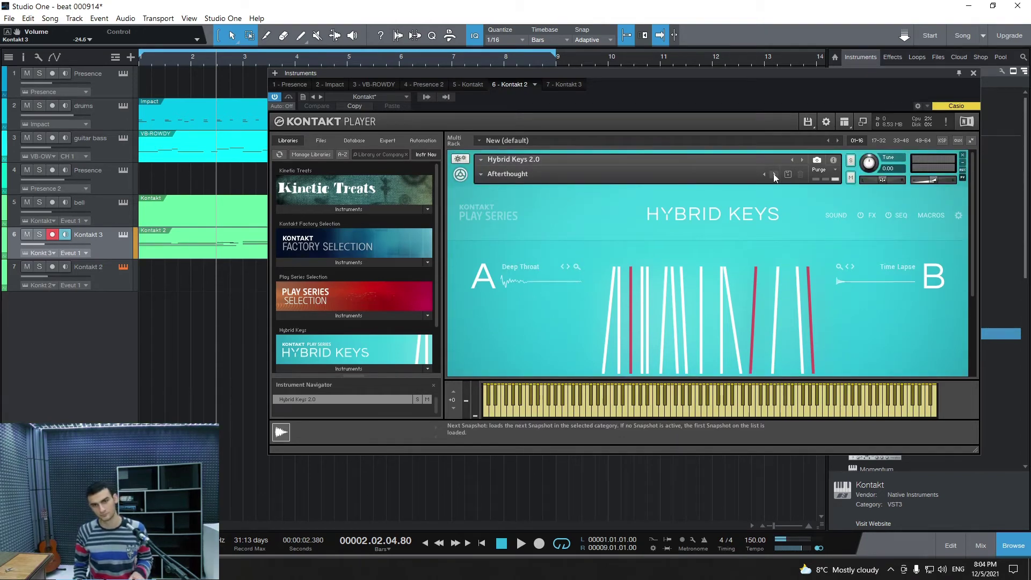
{"action": "left_click", "coordinate": [773, 174]}
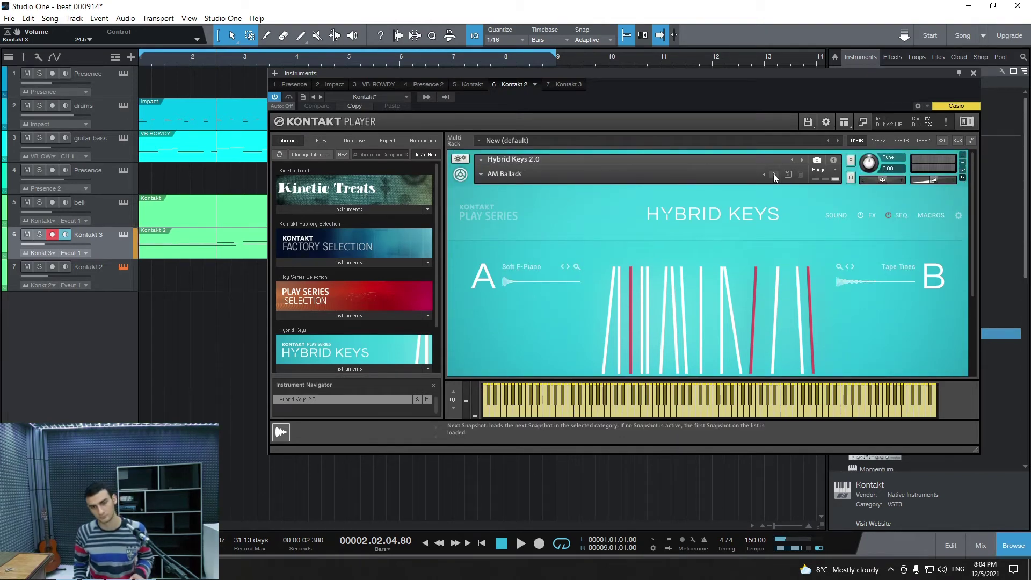
{"action": "left_click", "coordinate": [113, 282]}
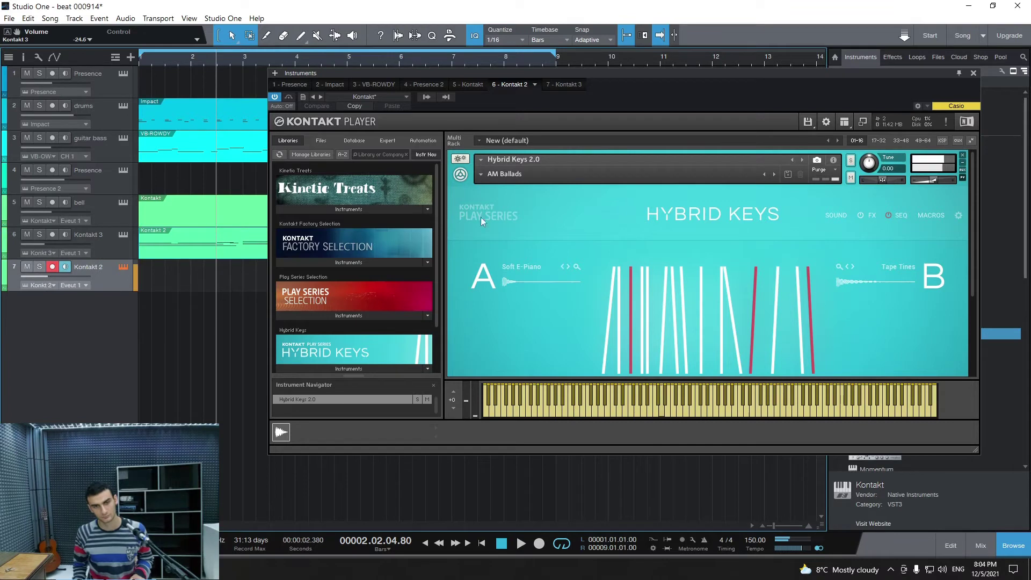
{"action": "left_click", "coordinate": [775, 174]}
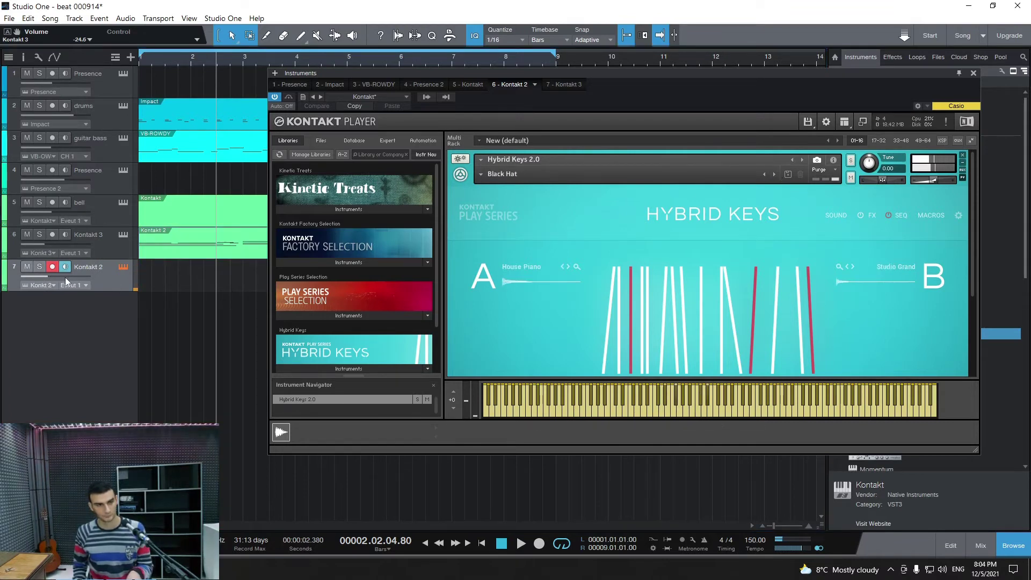
Step: Raise the Kontakt 2 track volume to -9.2 dB and rehearse the Black Hat sound over the beat from the start
{"action": "left_click_drag", "start_coordinate": [66, 277], "coordinate": [76, 277]}
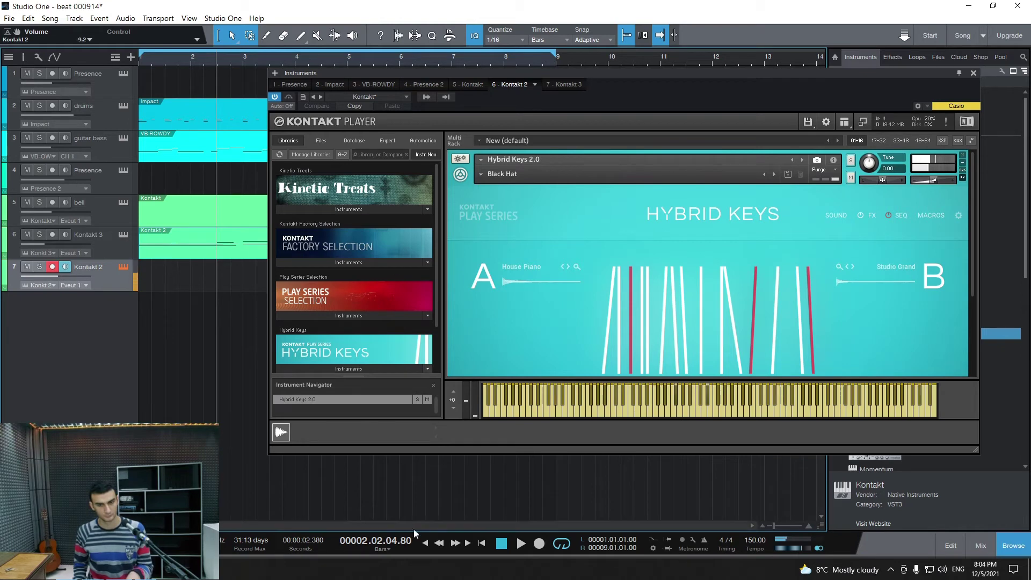
{"action": "key", "text": "Home"}
{"action": "key", "text": "space"}
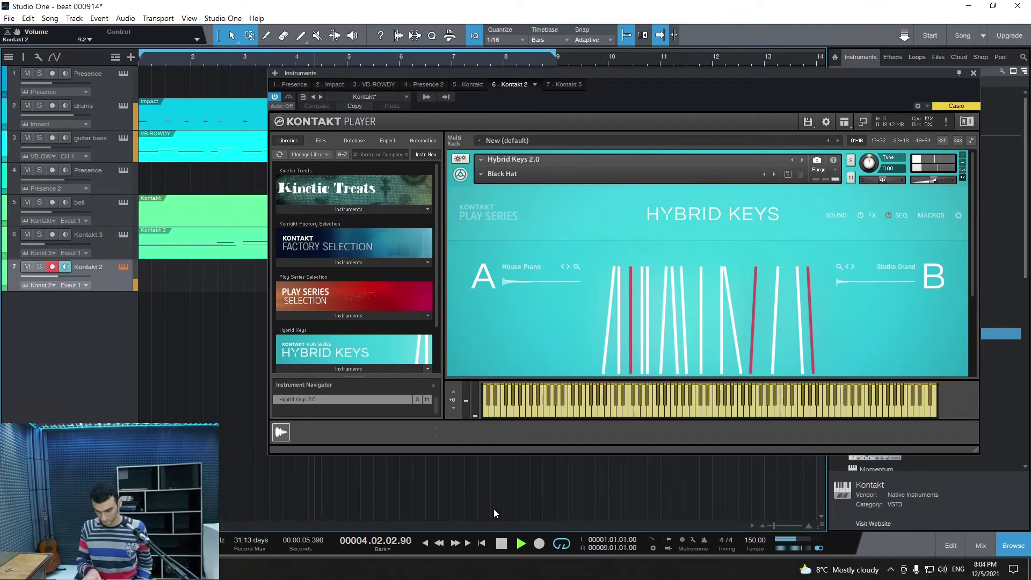
{"action": "key", "text": "space"}
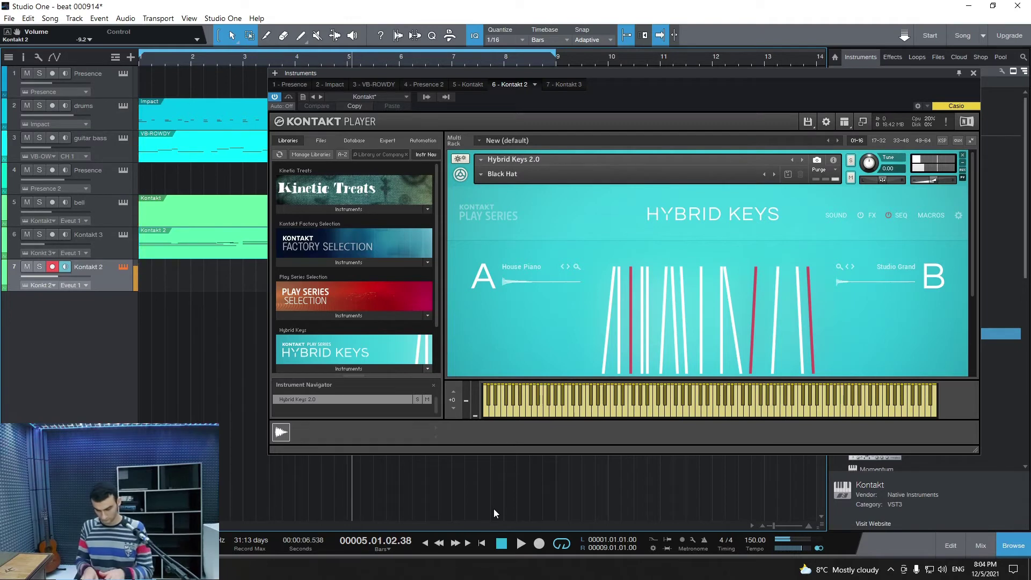
{"action": "key", "text": "space"}
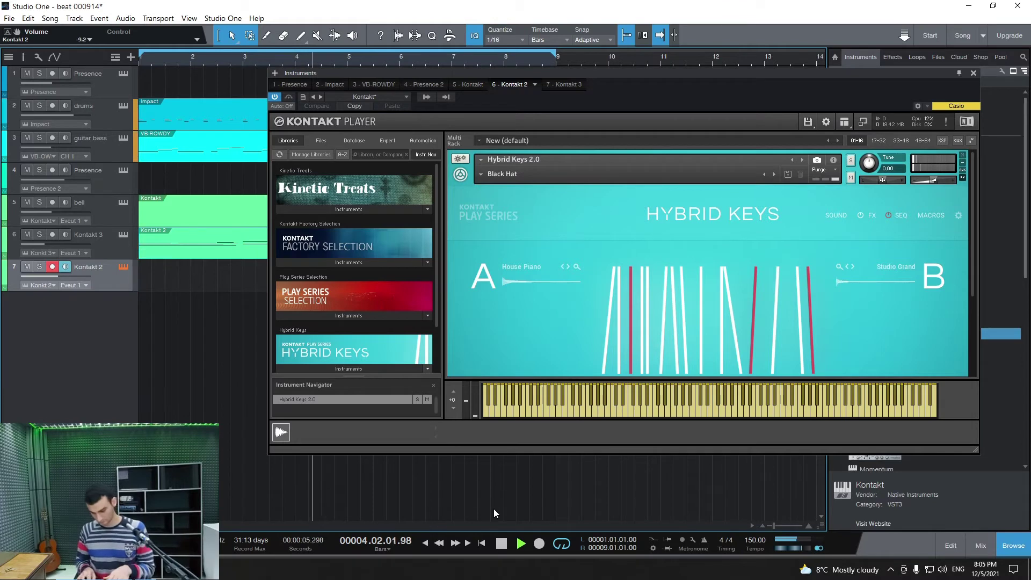
{"action": "key", "text": "space"}
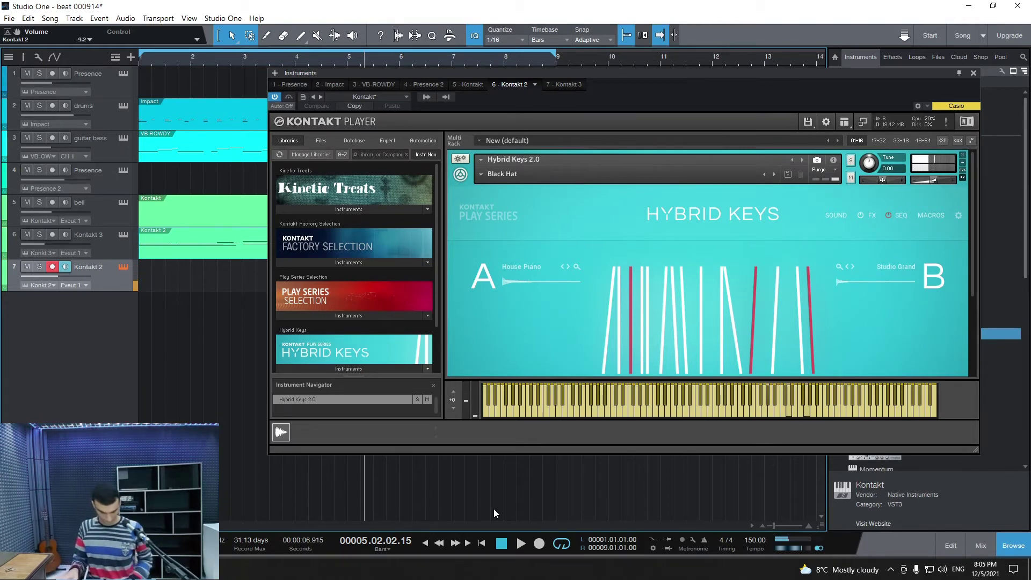
{"action": "key", "text": "space"}
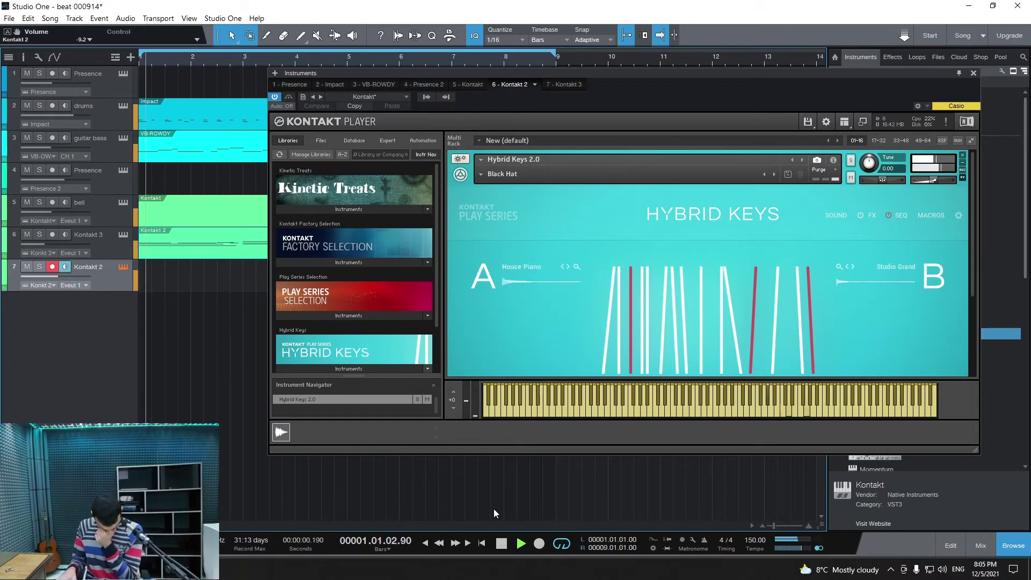
{"action": "key", "text": "space"}
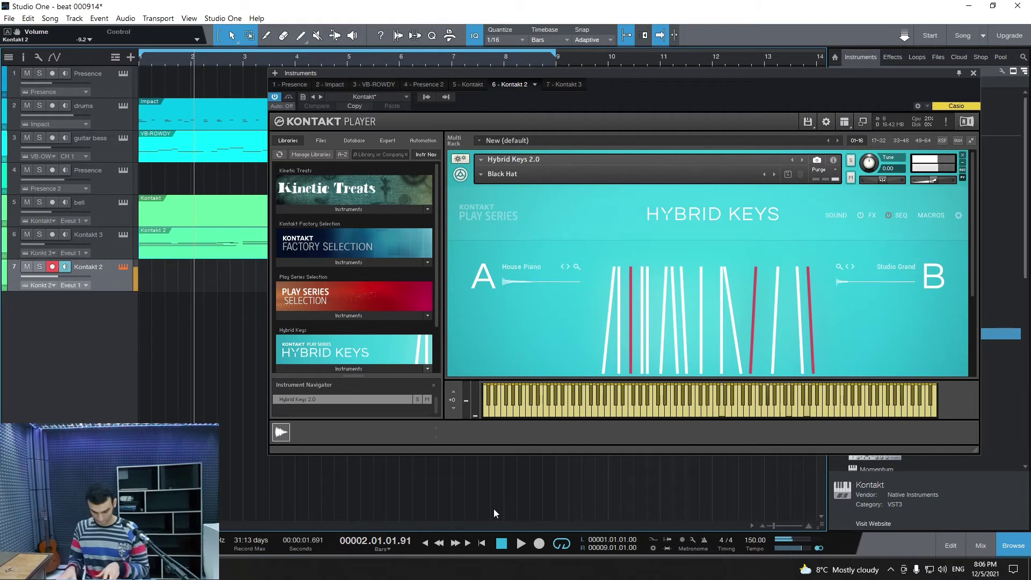
Step: Record a sustained four-note Black Hat chord from bar 1 on the Kontakt 2 track over the looping beat
{"action": "key", "text": "space"}
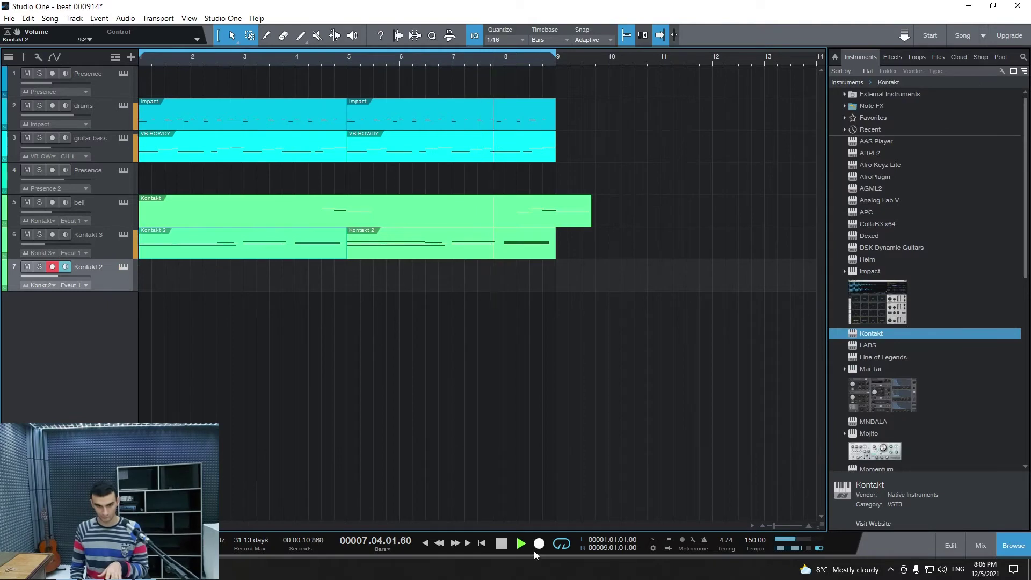
{"action": "key", "text": "KP_Multiply"}
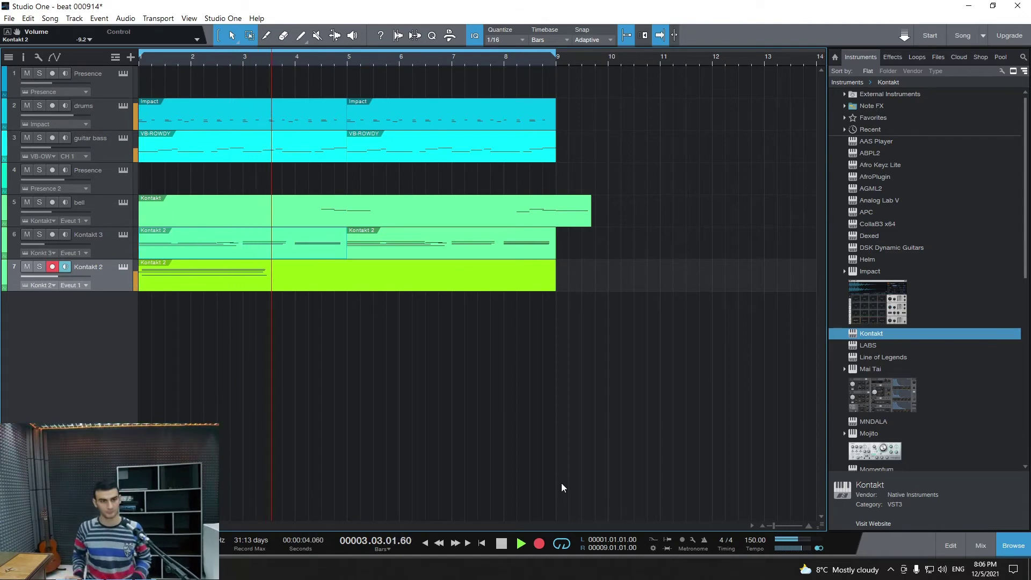
{"action": "key", "text": "space"}
Step: Quantize both the starts and the ends of all notes in the recorded Kontakt 2 part at 1/8
{"action": "double_click", "coordinate": [403, 290]}
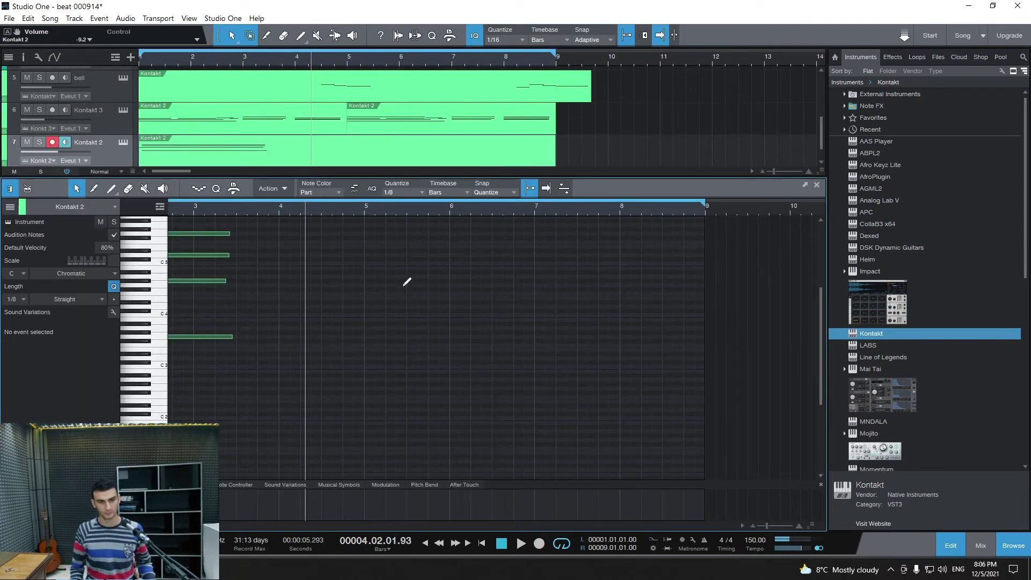
{"action": "left_click", "coordinate": [224, 236]}
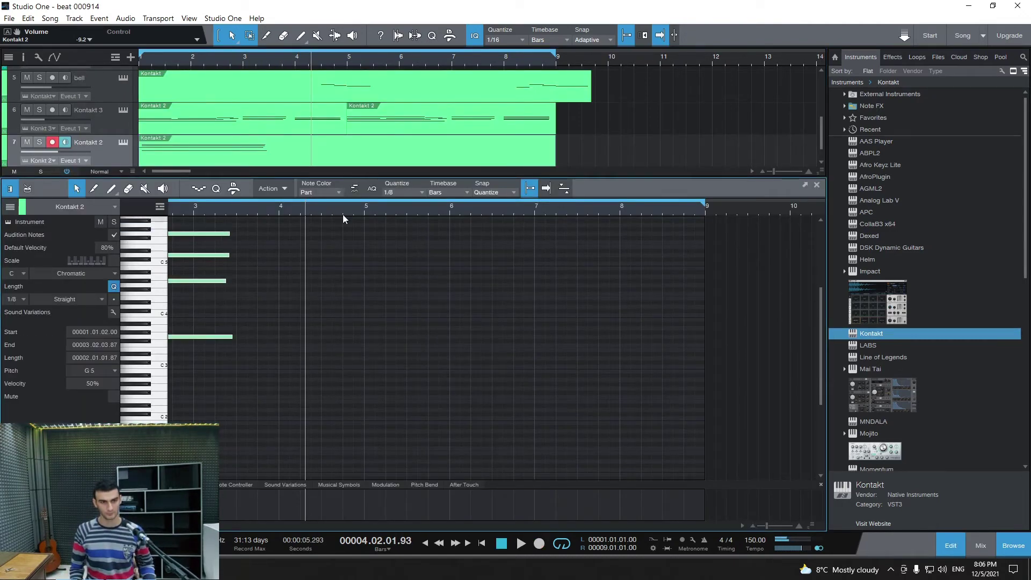
{"action": "left_click", "coordinate": [282, 191]}
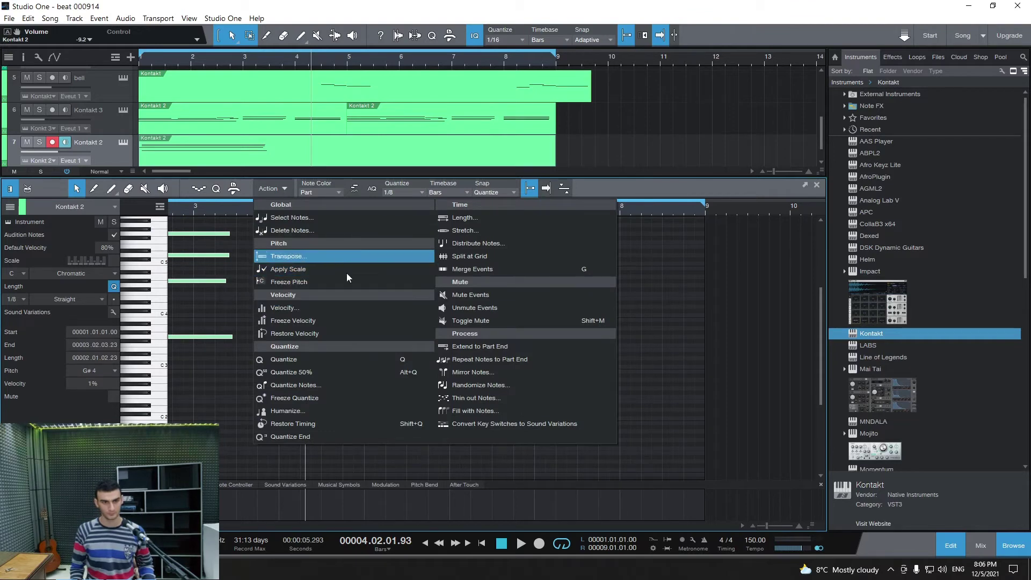
{"action": "left_click", "coordinate": [375, 357]}
{"action": "left_click", "coordinate": [285, 190]}
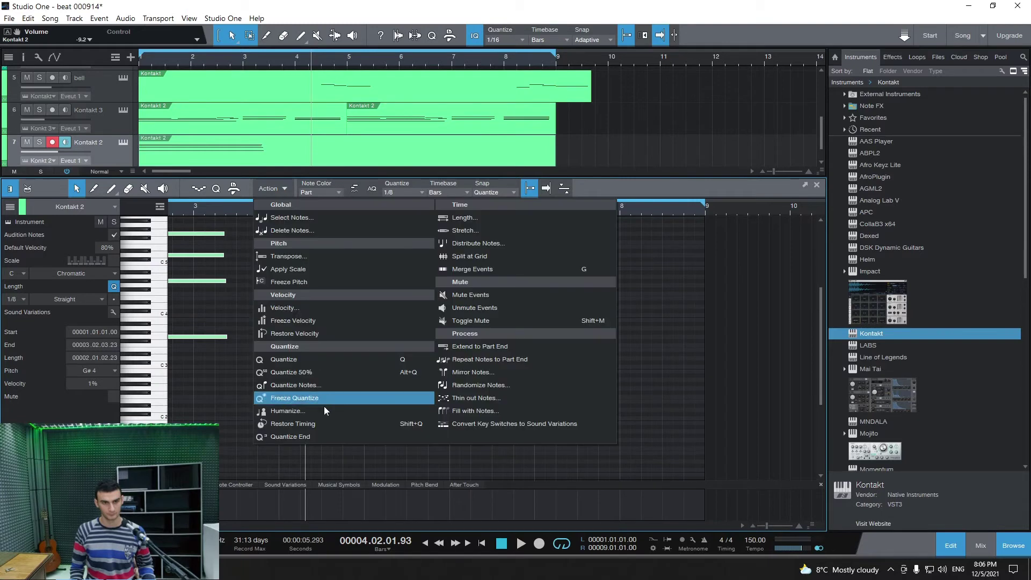
{"action": "left_click", "coordinate": [336, 433]}
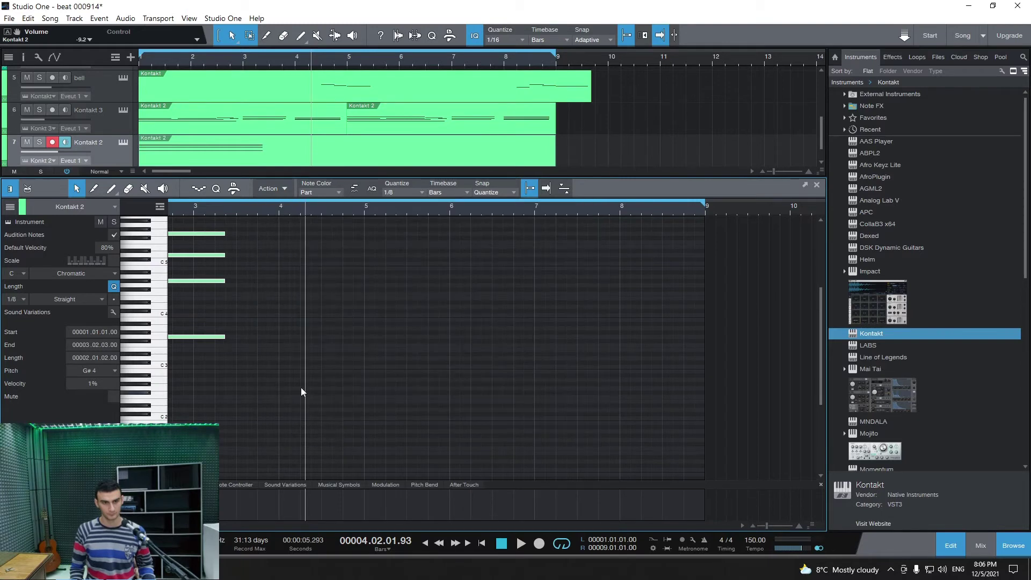
Step: Play the beat from the start with the quantized chord and select the chord's lowest note, G3, in the note editor
{"action": "left_click", "coordinate": [137, 60]}
{"action": "key", "text": "space"}
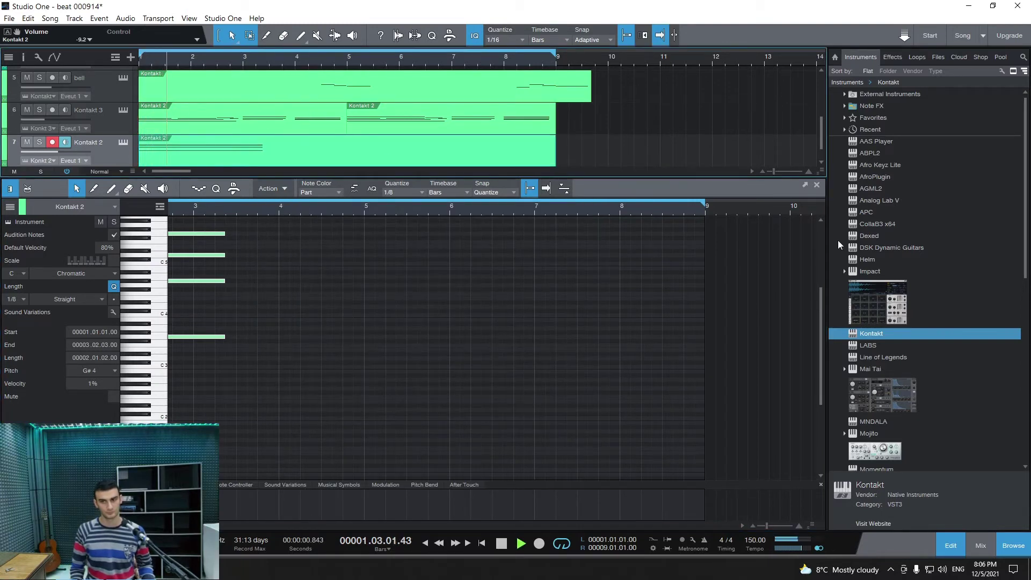
{"action": "left_click", "coordinate": [816, 184]}
{"action": "double_click", "coordinate": [281, 279]}
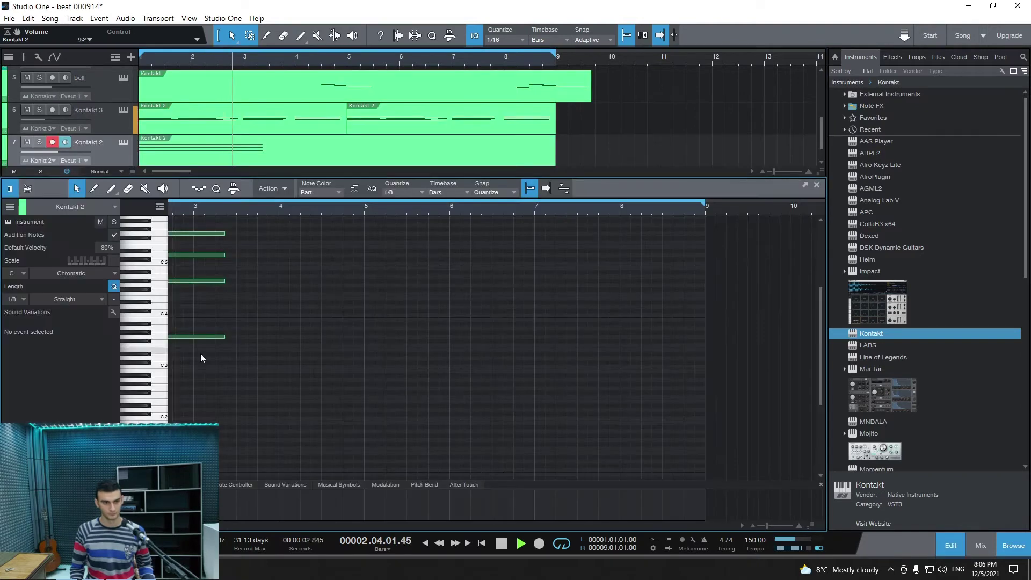
{"action": "left_click", "coordinate": [183, 337]}
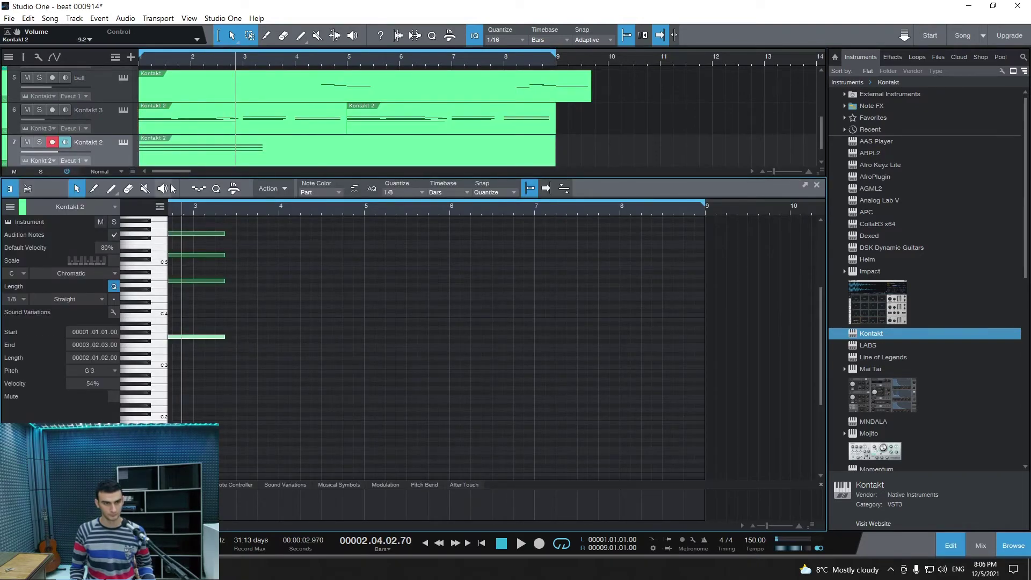
Step: Solo the Kontakt 2 track and play its chord alone from the start, keeping the part open in an enlarged note editor
{"action": "left_click_drag", "start_coordinate": [189, 175], "coordinate": [224, 313]}
{"action": "left_click", "coordinate": [39, 267]}
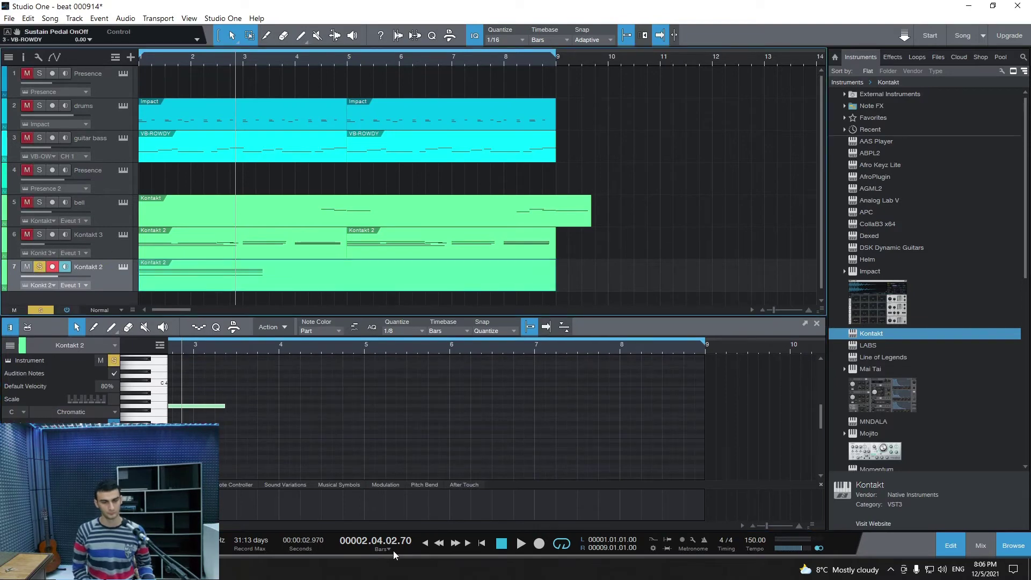
{"action": "key", "text": "Home"}
{"action": "key", "text": "space"}
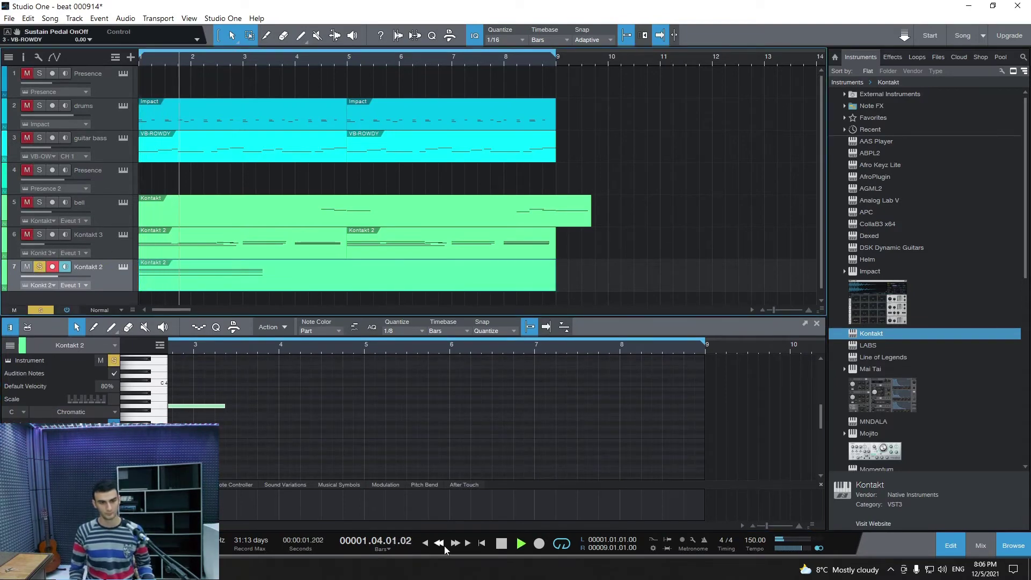
{"action": "key", "text": "space"}
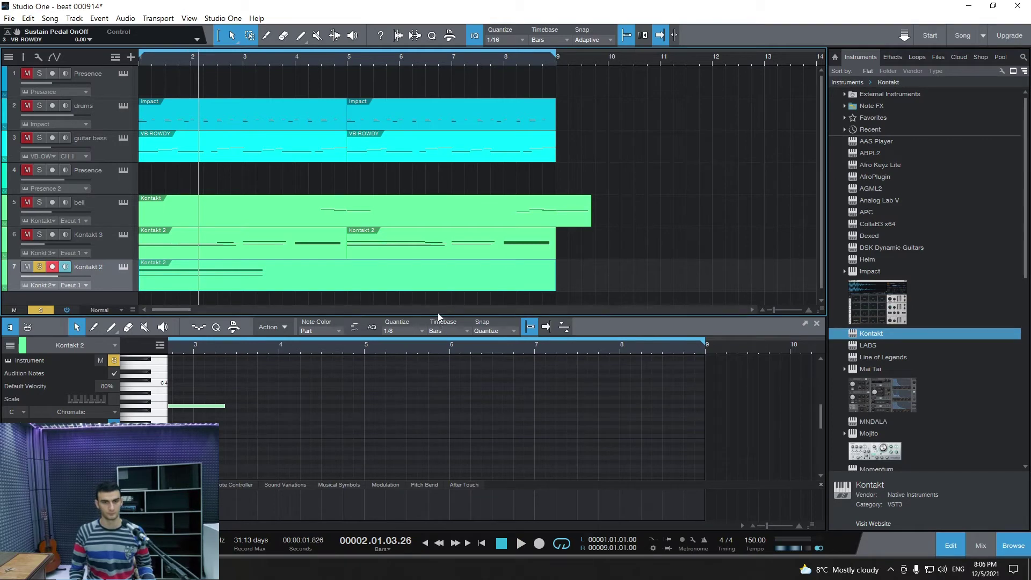
{"action": "left_click_drag", "start_coordinate": [437, 315], "coordinate": [437, 173]}
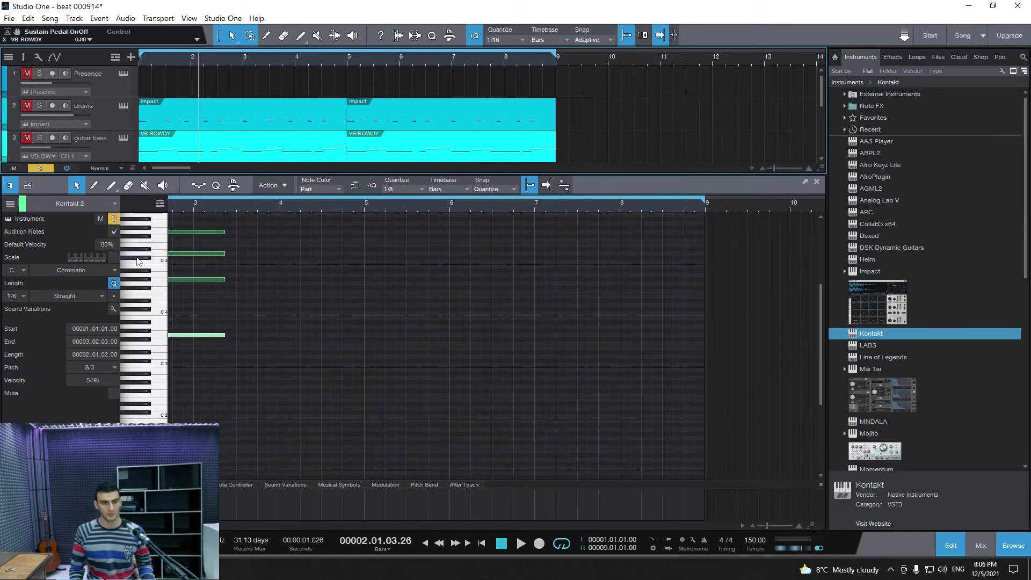
Step: Set the note grid to 1/32, save the song, and stagger the starts of the chord's upper three notes, G5 starting at 1.1.2.50
{"action": "scroll", "coordinate": [298, 378], "scroll_direction": "up", "scroll_amount": 4}
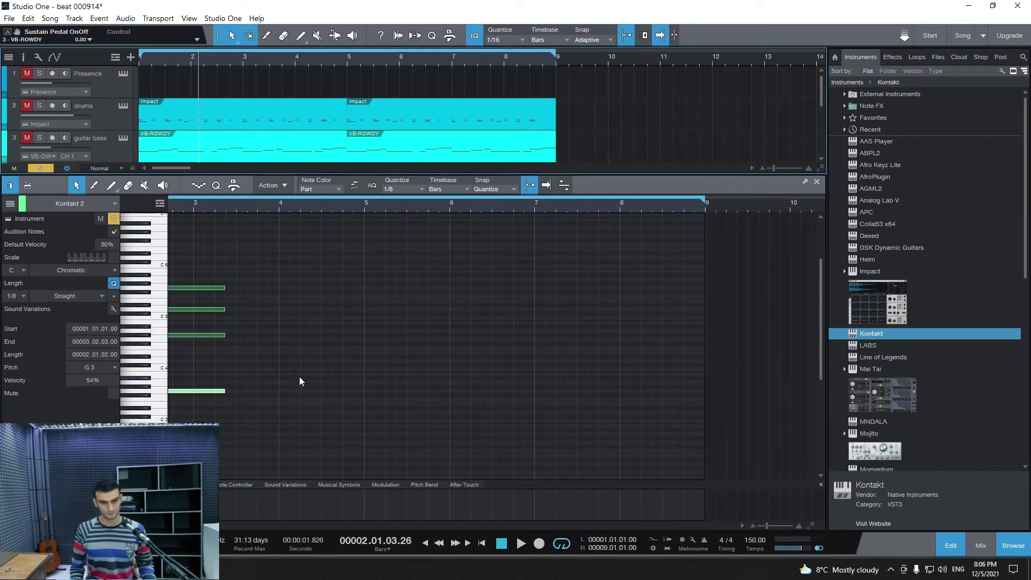
{"action": "left_click", "coordinate": [178, 336]}
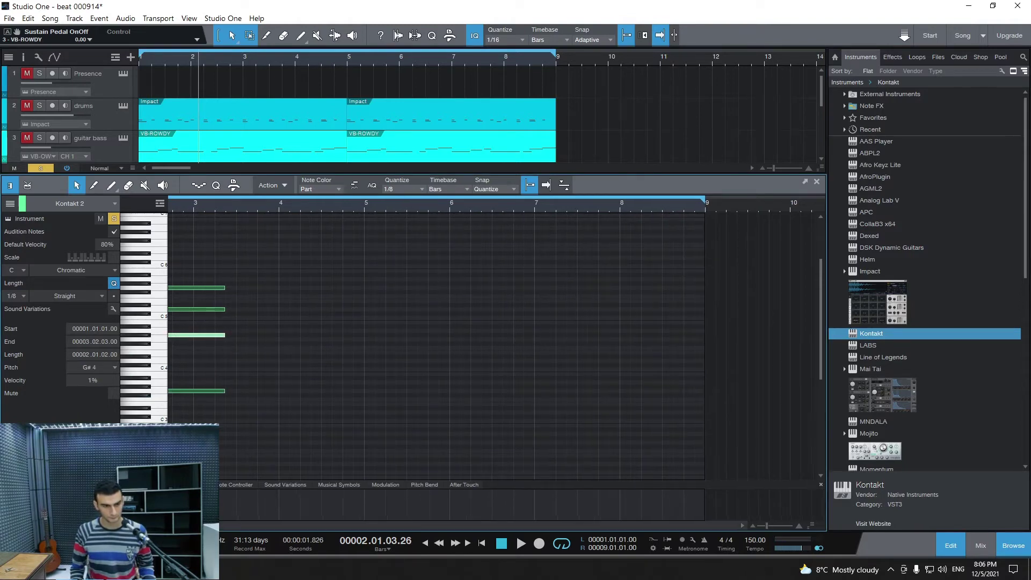
{"action": "scroll", "coordinate": [429, 344], "scroll_direction": "left", "scroll_amount": 3}
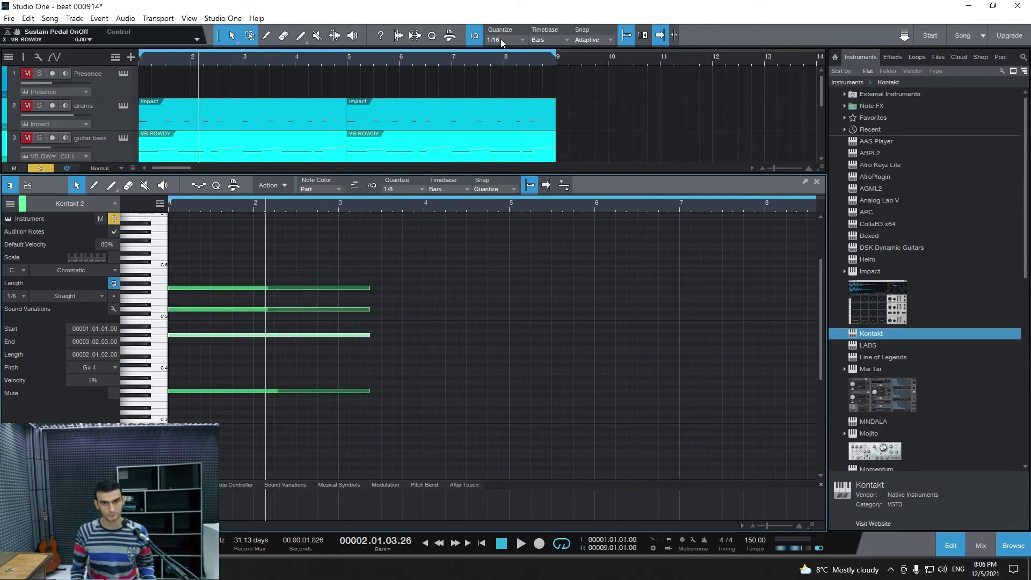
{"action": "key", "text": "ctrl+s"}
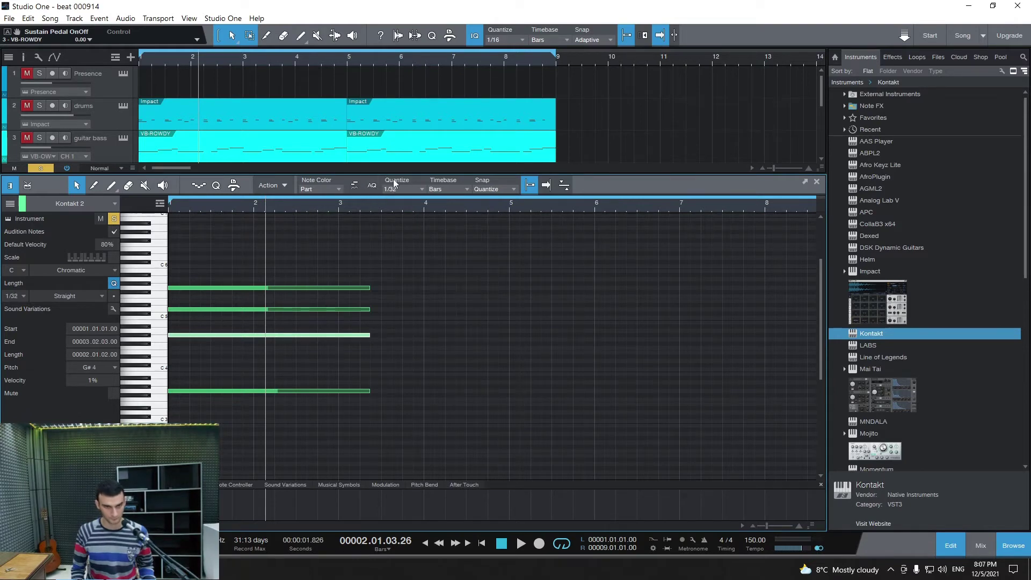
{"action": "left_click_drag", "start_coordinate": [170, 336], "coordinate": [176, 288]}
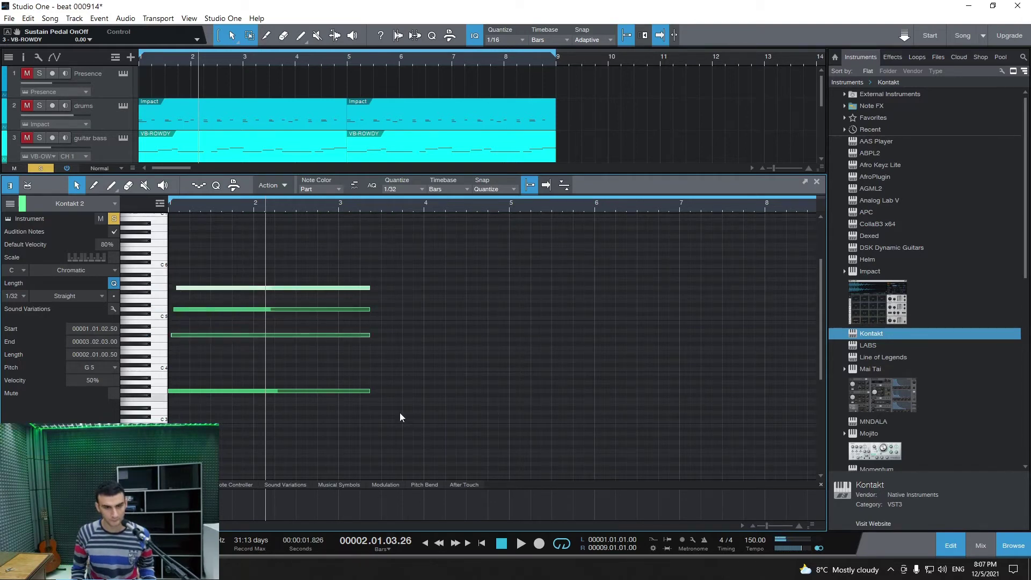
{"action": "key", "text": "space"}
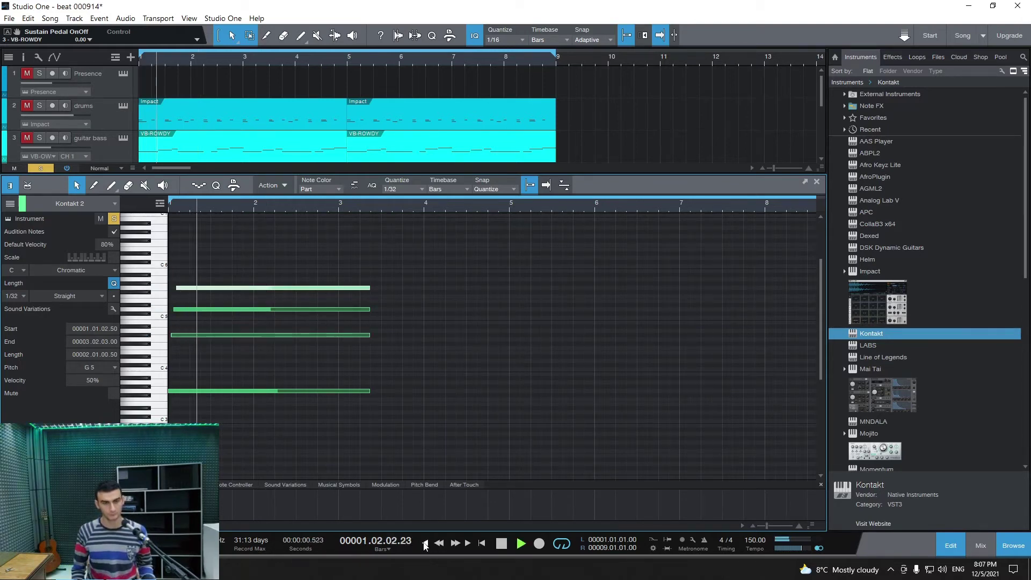
Step: Close the note editor, compare the Kontakt 2 track in the full mix and soloed, and lower its volume slightly
{"action": "left_click", "coordinate": [817, 181]}
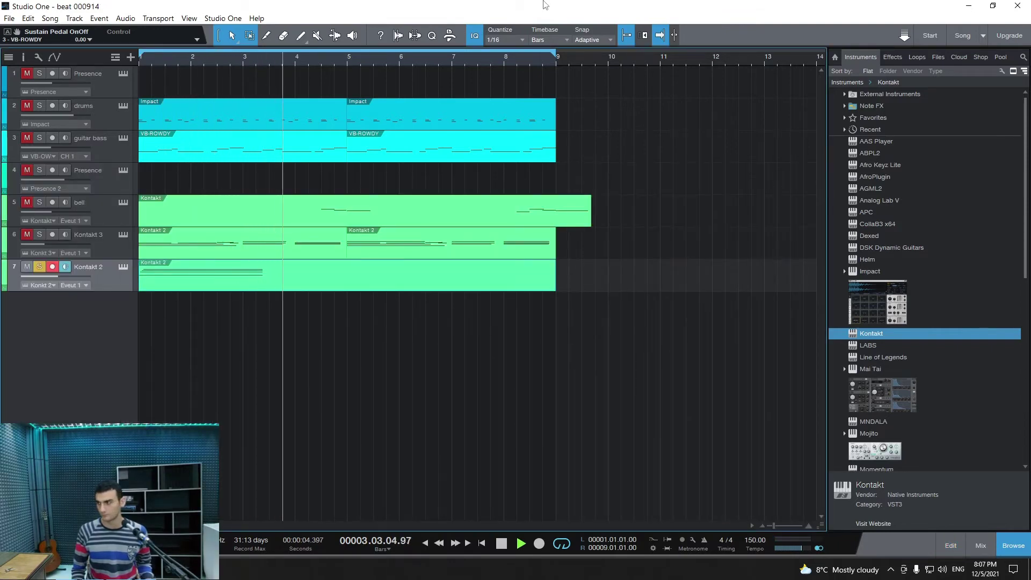
{"action": "left_click", "coordinate": [39, 267]}
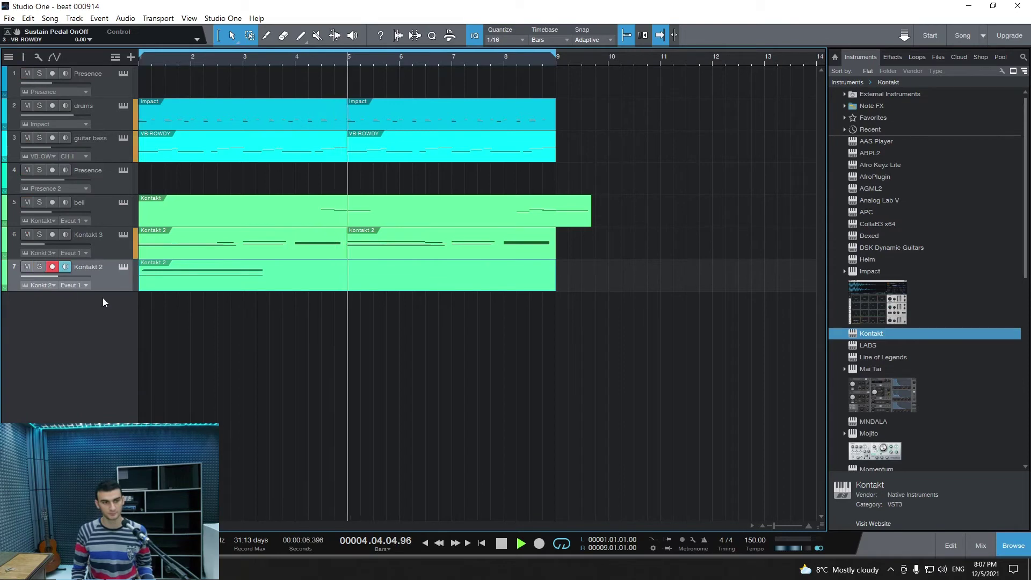
{"action": "key", "text": "Home"}
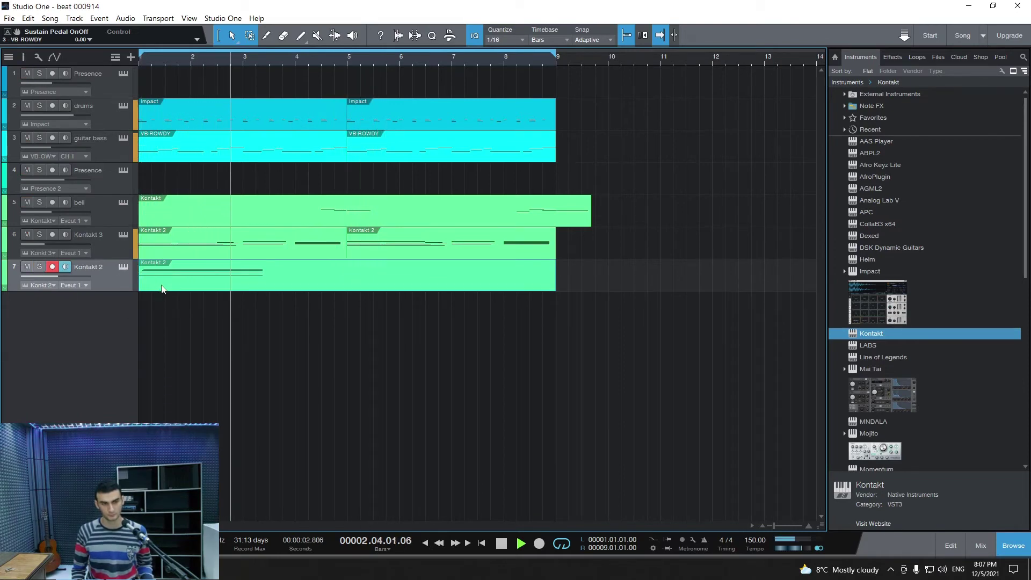
{"action": "left_click_drag", "start_coordinate": [53, 276], "coordinate": [43, 276]}
{"action": "left_click", "coordinate": [39, 267]}
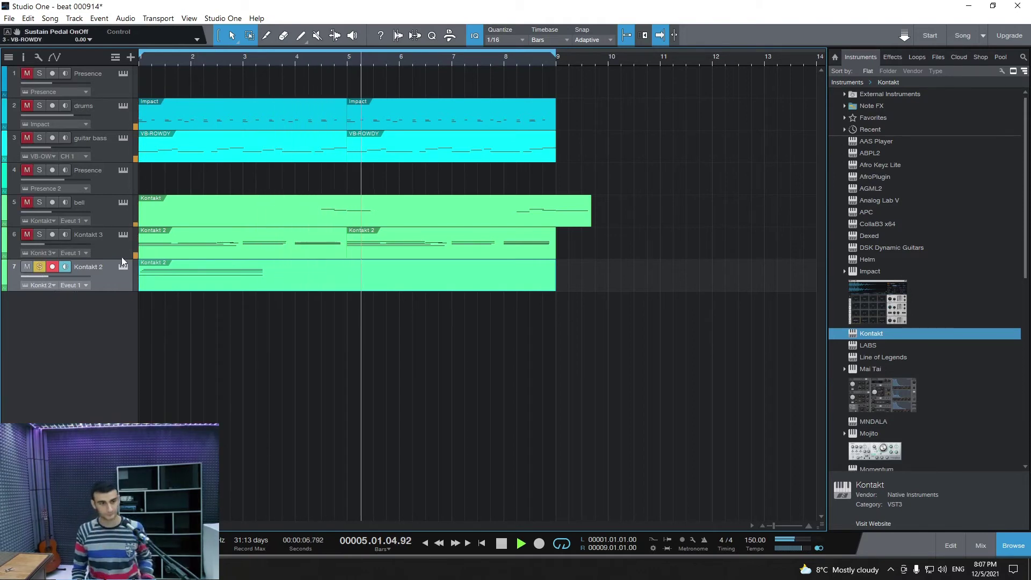
{"action": "left_click", "coordinate": [126, 268]}
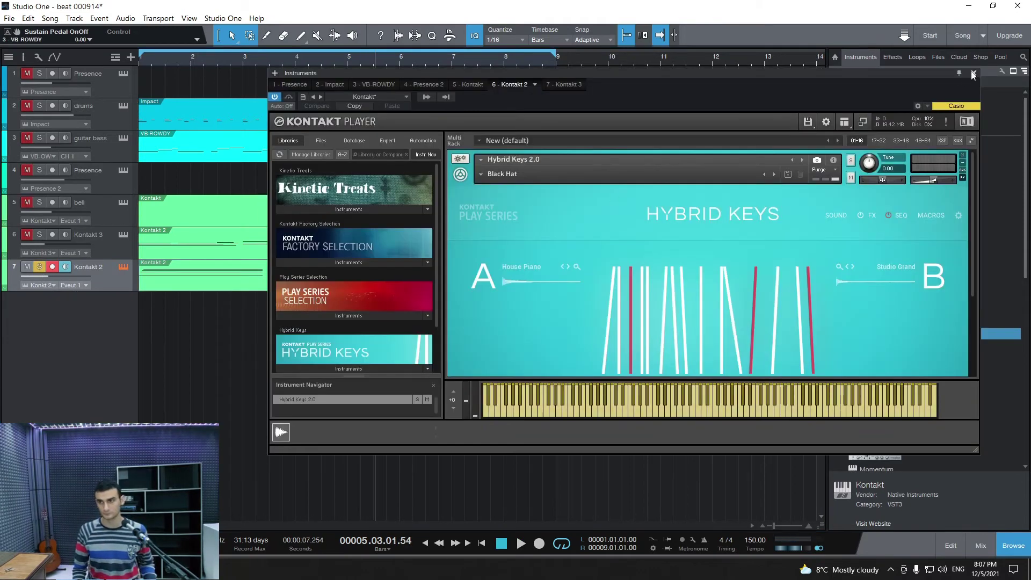
{"action": "left_click", "coordinate": [973, 74]}
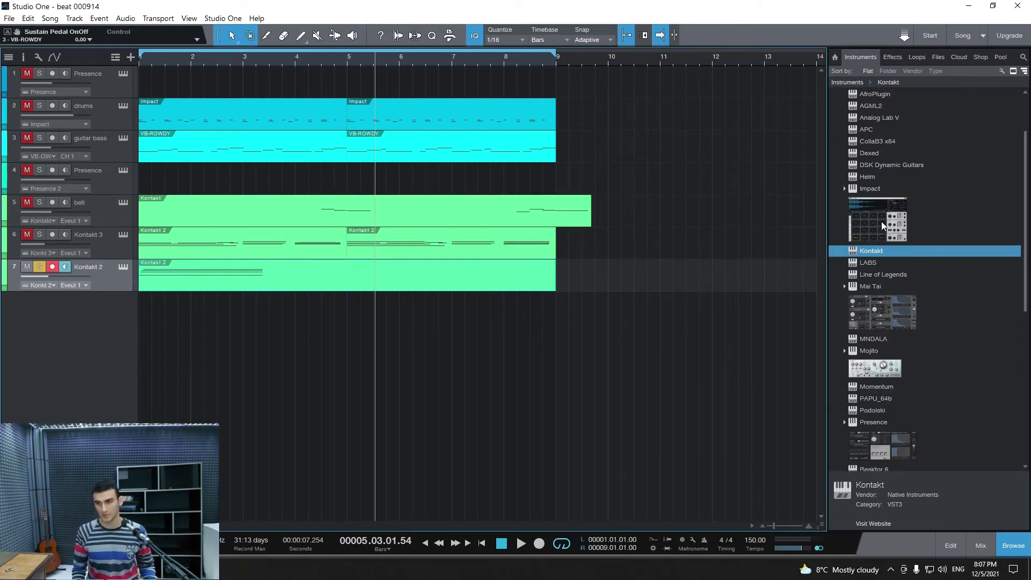
Step: Clear the effects search and insert the iZotope Vinyl effect on the Kontakt 2 track
{"action": "left_click", "coordinate": [891, 57]}
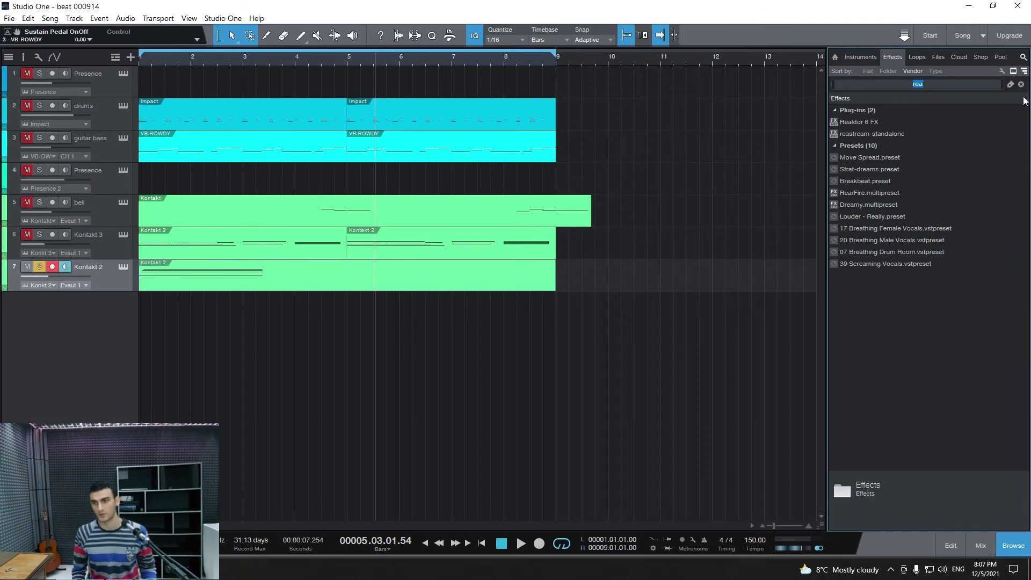
{"action": "key", "text": "BackSpace"}
{"action": "scroll", "coordinate": [981, 223], "scroll_direction": "down", "scroll_amount": 5}
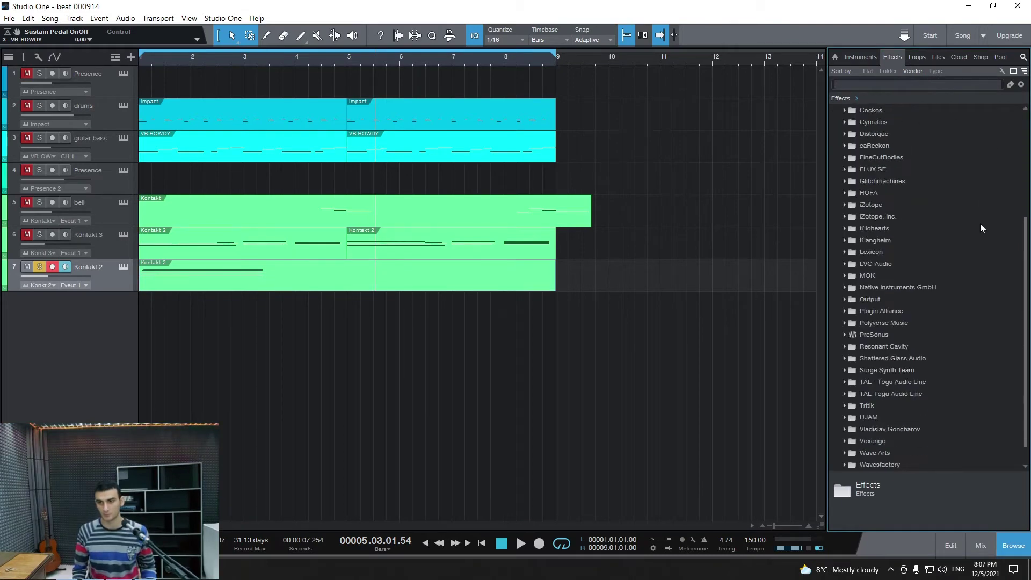
{"action": "scroll", "coordinate": [980, 225], "scroll_direction": "down", "scroll_amount": 1}
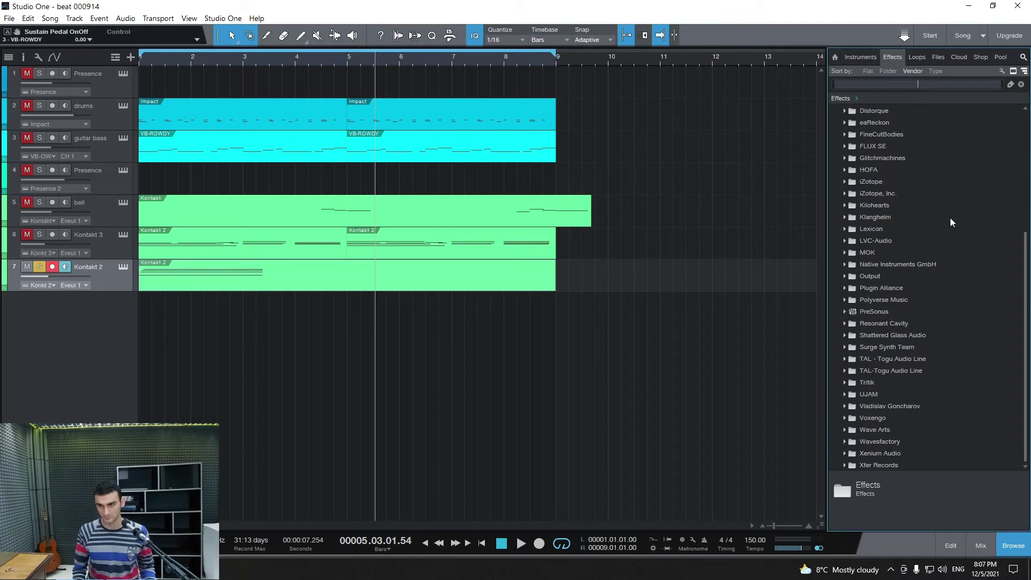
{"action": "left_click", "coordinate": [846, 181]}
{"action": "left_click_drag", "start_coordinate": [873, 216], "coordinate": [96, 279]}
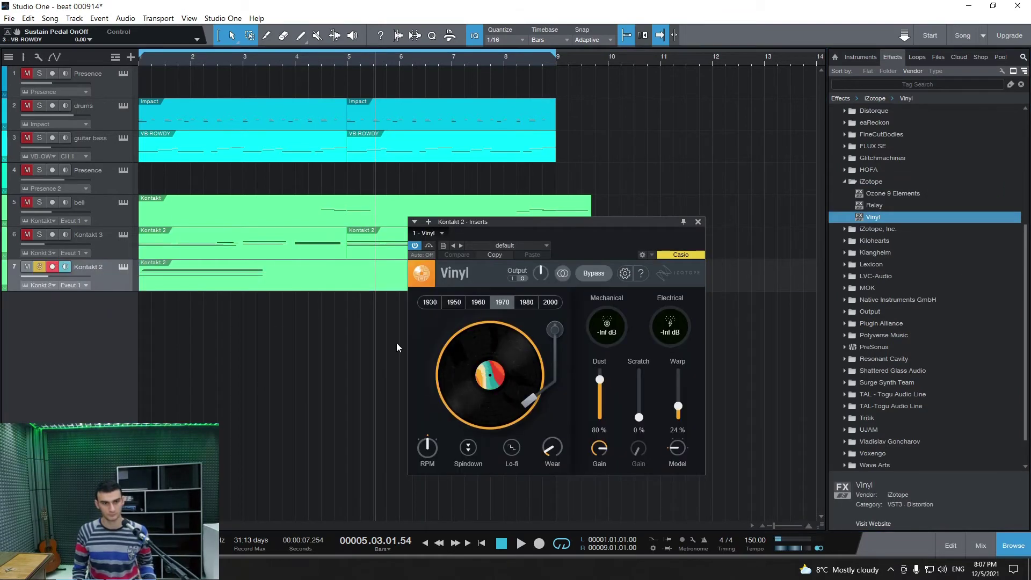
Step: Set Vinyl's Dust and Warp to 0 % while playing the soloed Kontakt 2 part from the start
{"action": "left_click", "coordinate": [427, 543]}
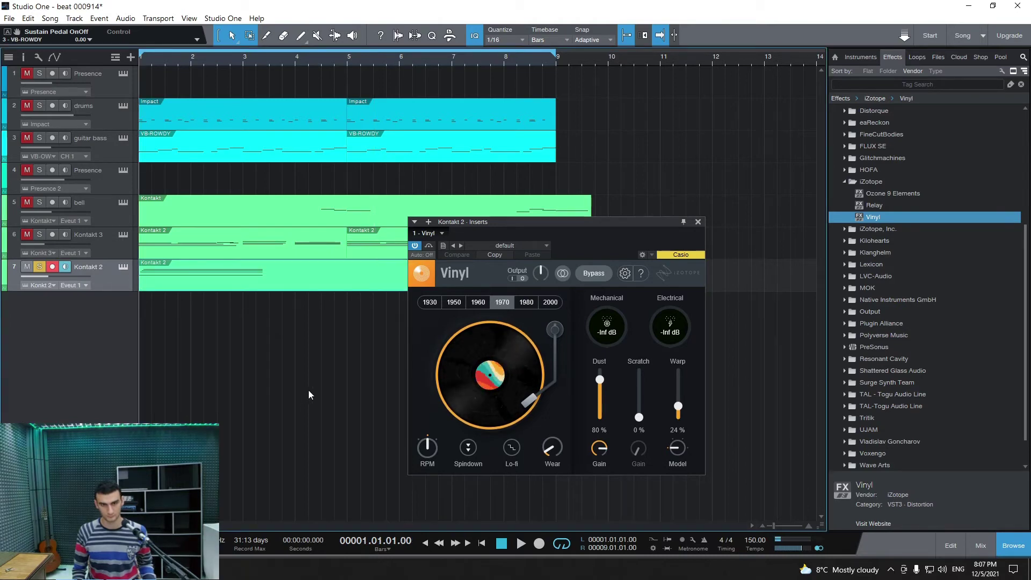
{"action": "key", "text": "space"}
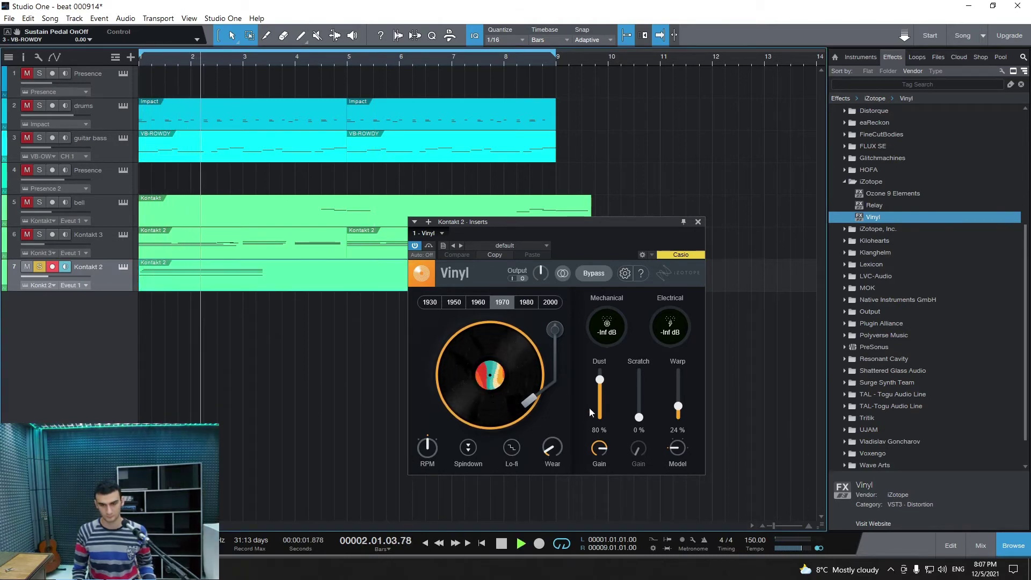
{"action": "left_click_drag", "start_coordinate": [600, 380], "coordinate": [600, 418]}
{"action": "left_click_drag", "start_coordinate": [678, 406], "coordinate": [678, 418]}
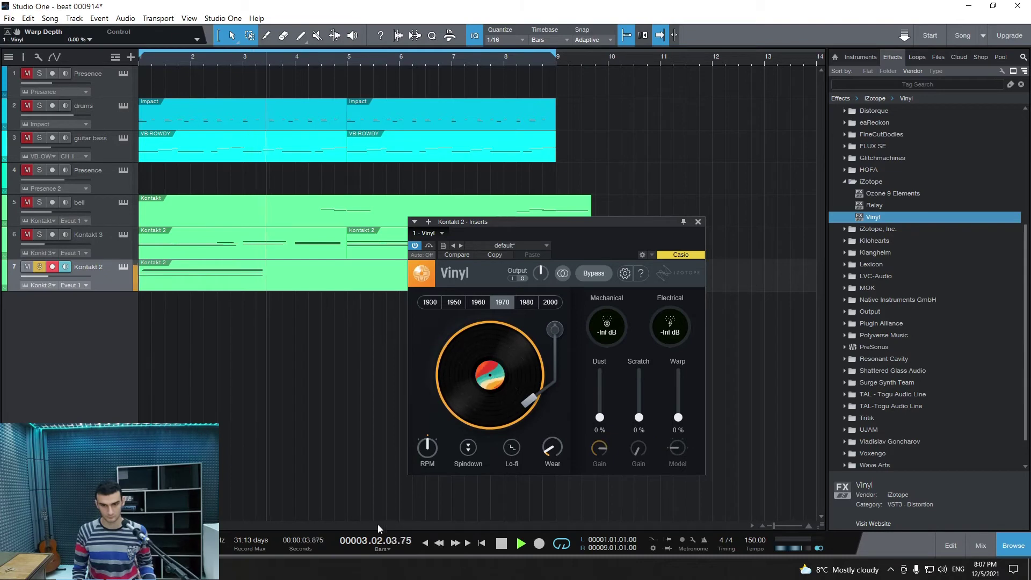
{"action": "key", "text": "space"}
{"action": "key", "text": "space"}
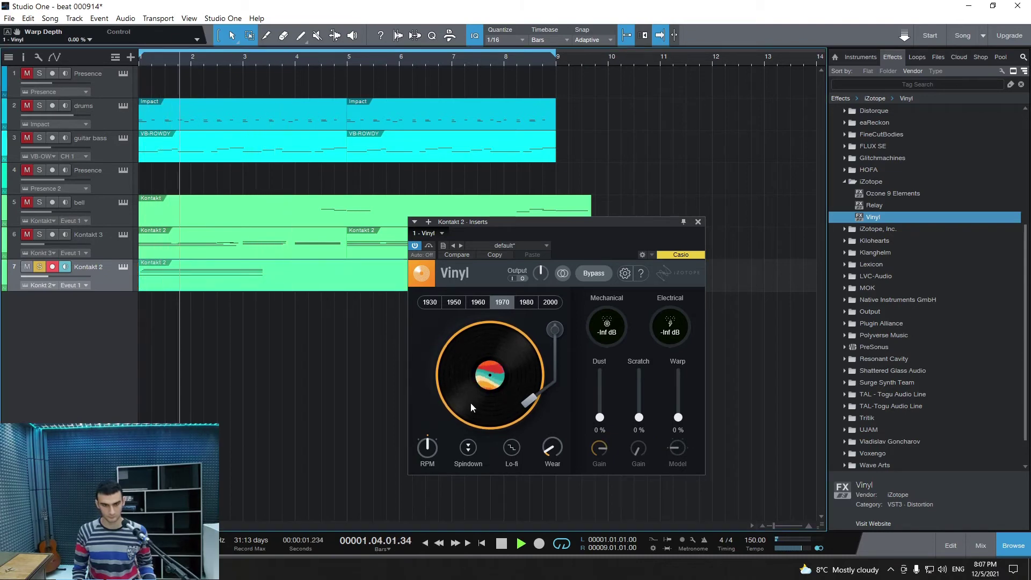
Step: Set Vinyl's year to 1960, play from the start with Kontakt 2 unsoloed, and close the effect window
{"action": "left_click", "coordinate": [478, 302]}
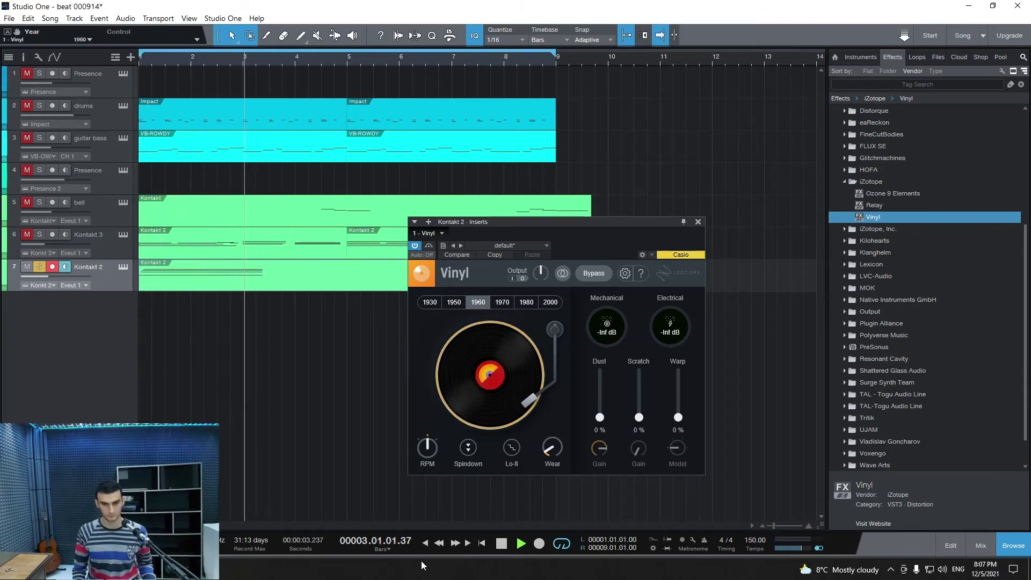
{"action": "left_click", "coordinate": [429, 541]}
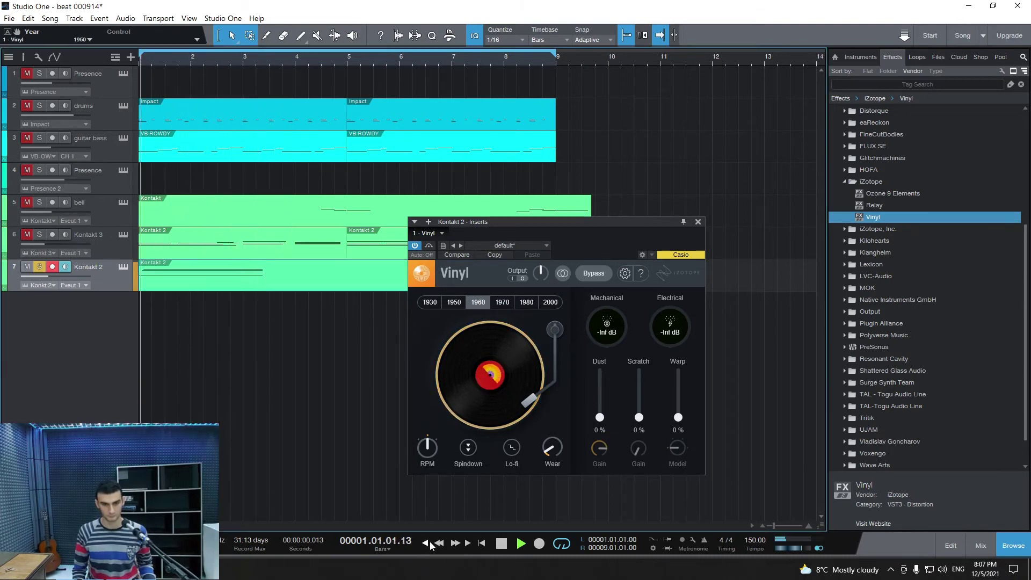
{"action": "left_click", "coordinate": [43, 266]}
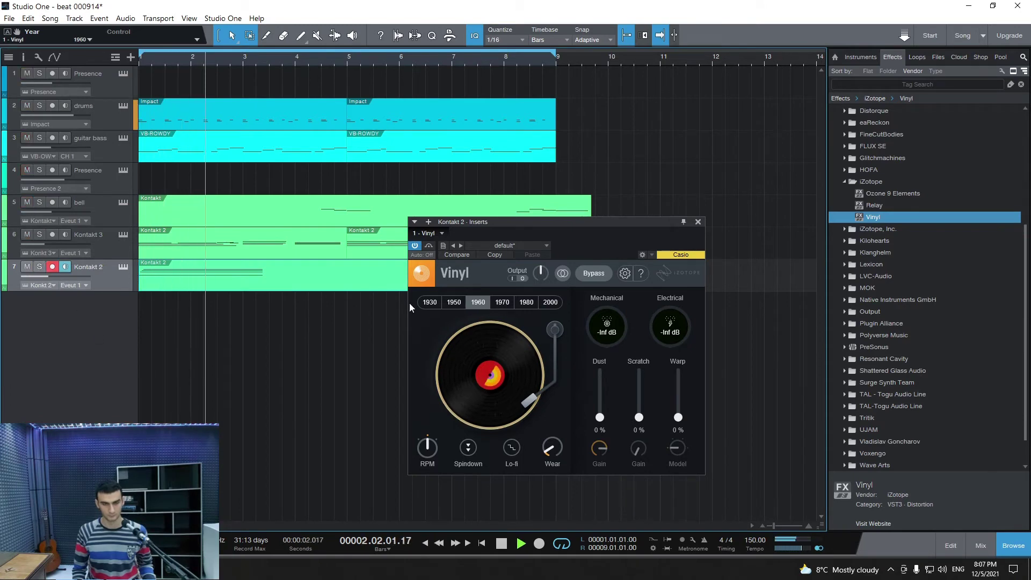
{"action": "left_click", "coordinate": [698, 221]}
Step: Solo the Kontakt 2 track and insert UJAM's FIN-MICRO effect on it
{"action": "left_click", "coordinate": [845, 182]}
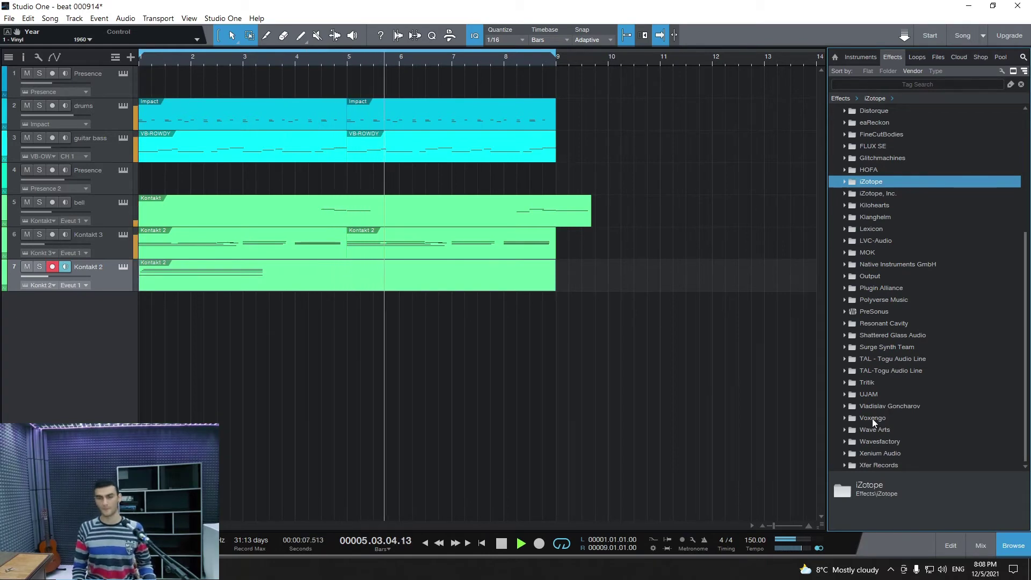
{"action": "left_click", "coordinate": [846, 394]}
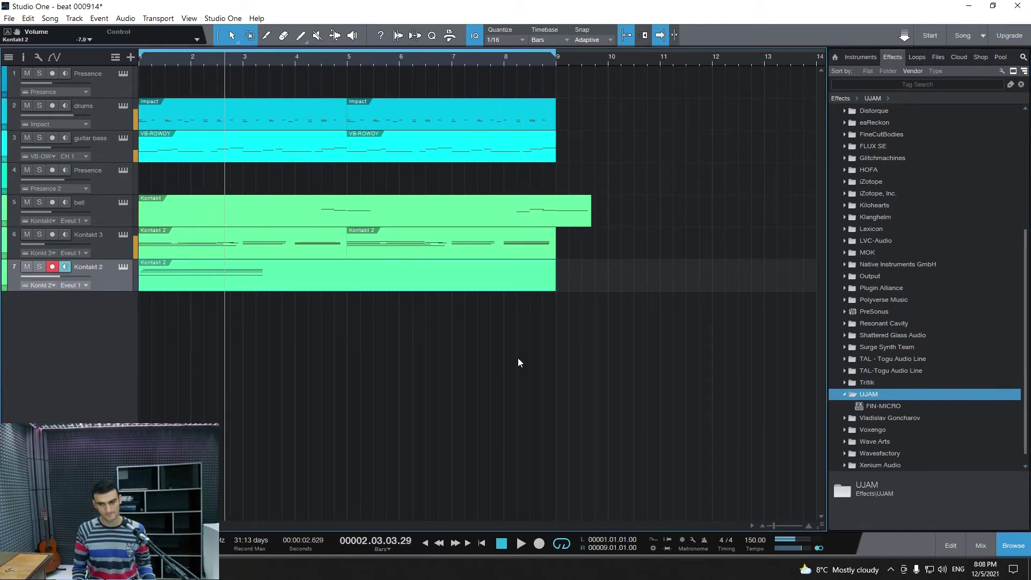
{"action": "key", "text": "s"}
{"action": "key", "text": "s"}
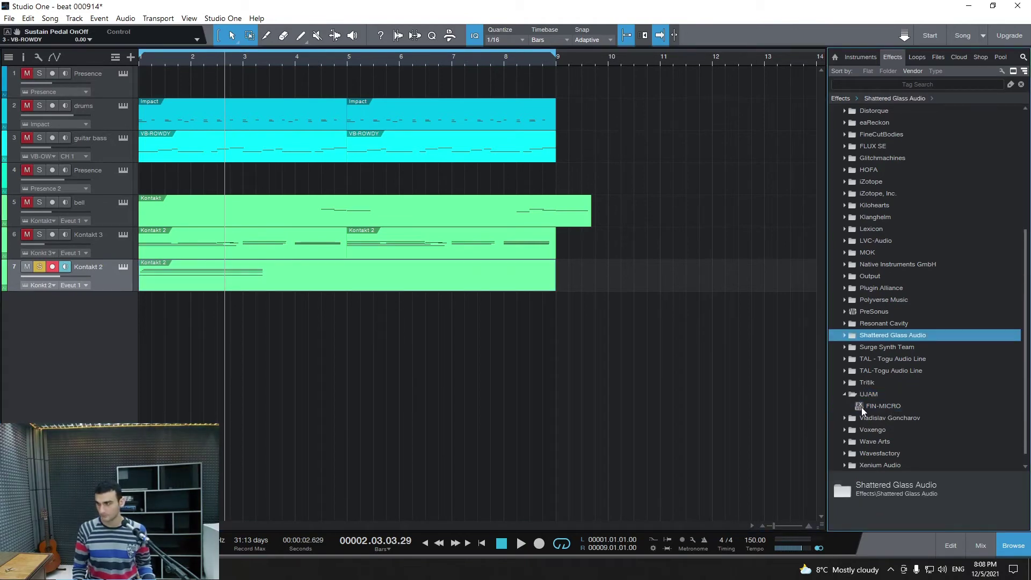
{"action": "left_click_drag", "start_coordinate": [863, 406], "coordinate": [112, 279]}
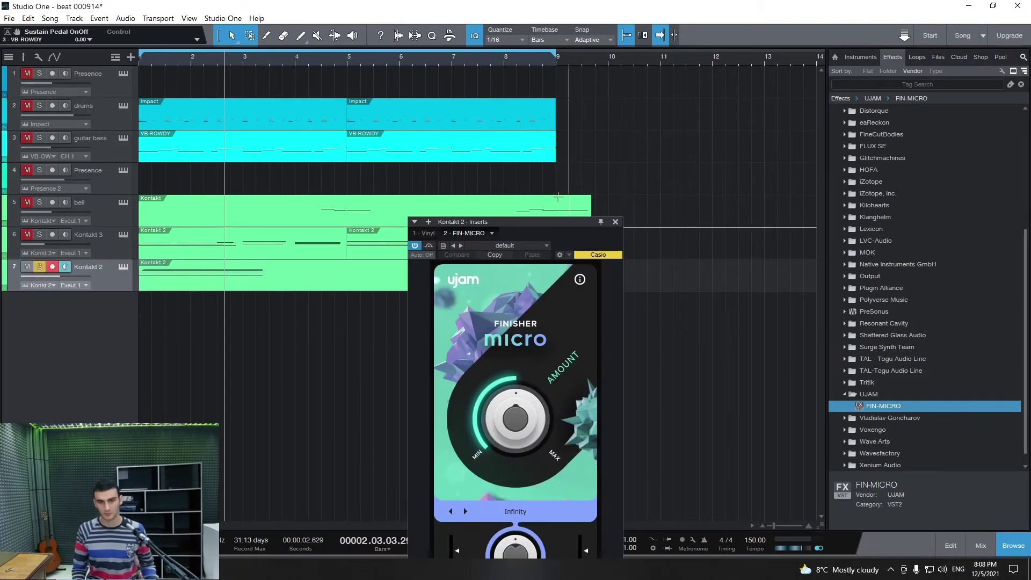
Step: Set the FIN-MICRO mode to Old Radio and play the soloed part from the start
{"action": "left_click_drag", "start_coordinate": [543, 222], "coordinate": [731, 57]}
{"action": "left_click", "coordinate": [701, 340]}
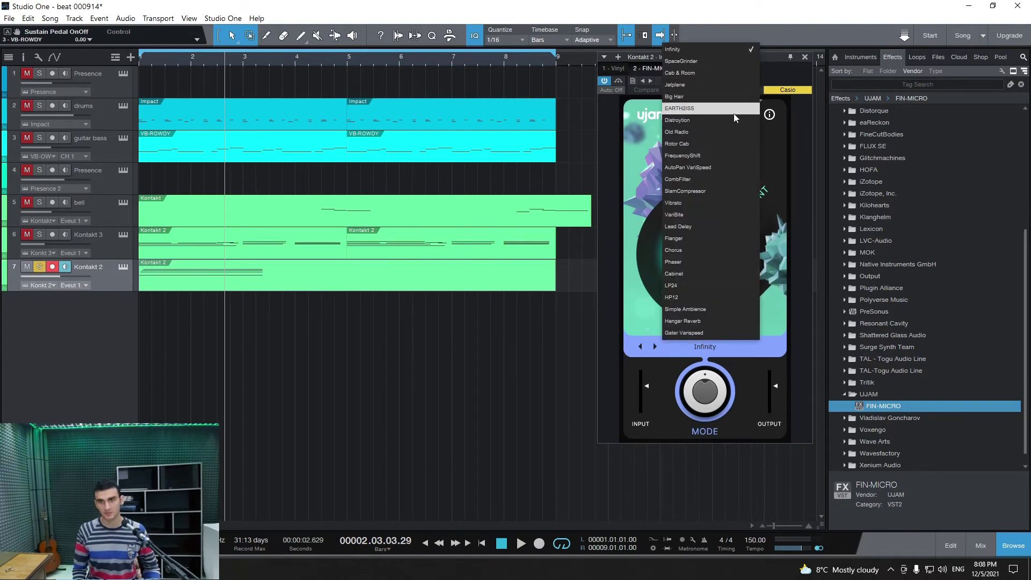
{"action": "left_click", "coordinate": [727, 131]}
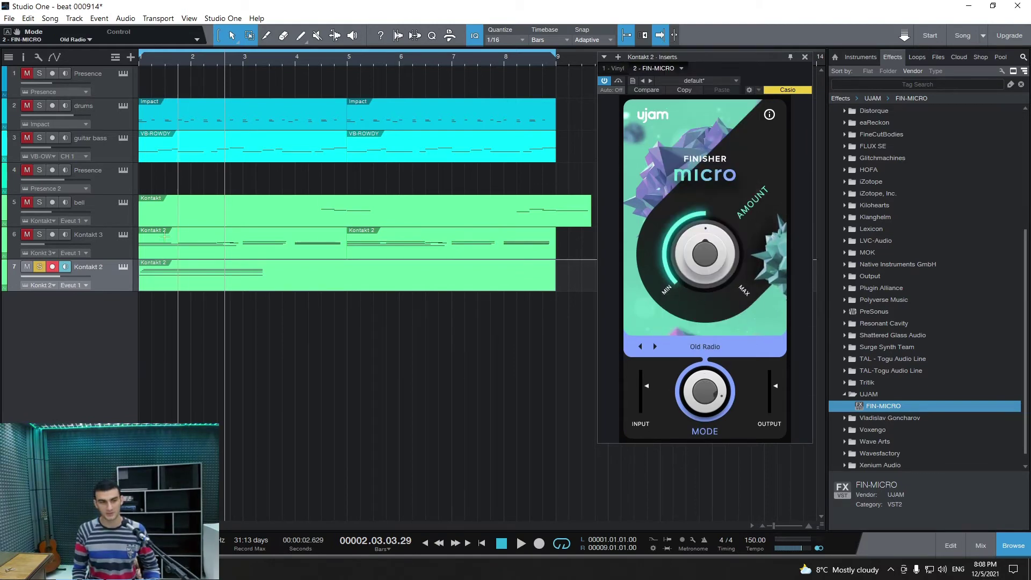
{"action": "key", "text": "space"}
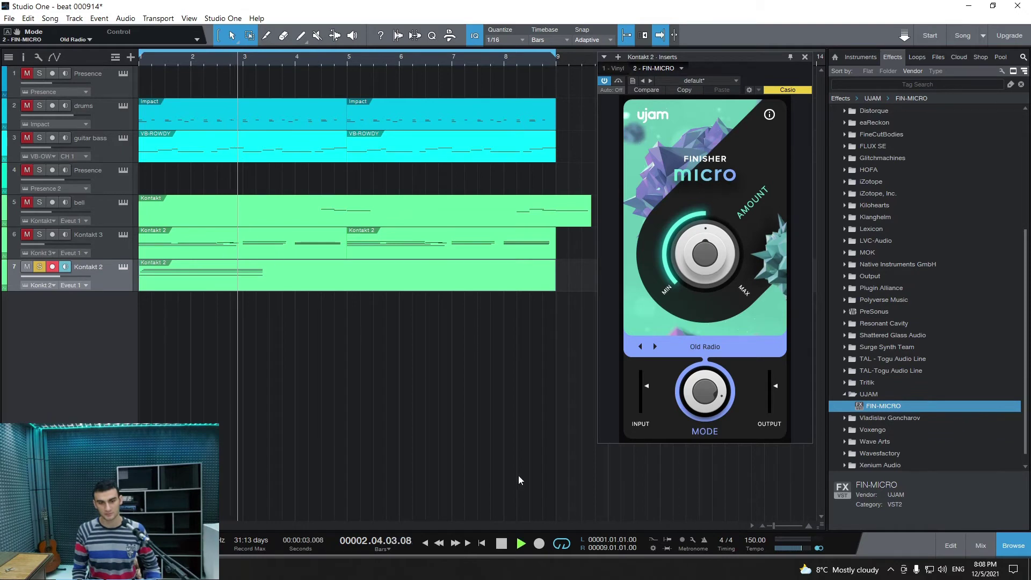
{"action": "left_click", "coordinate": [425, 544]}
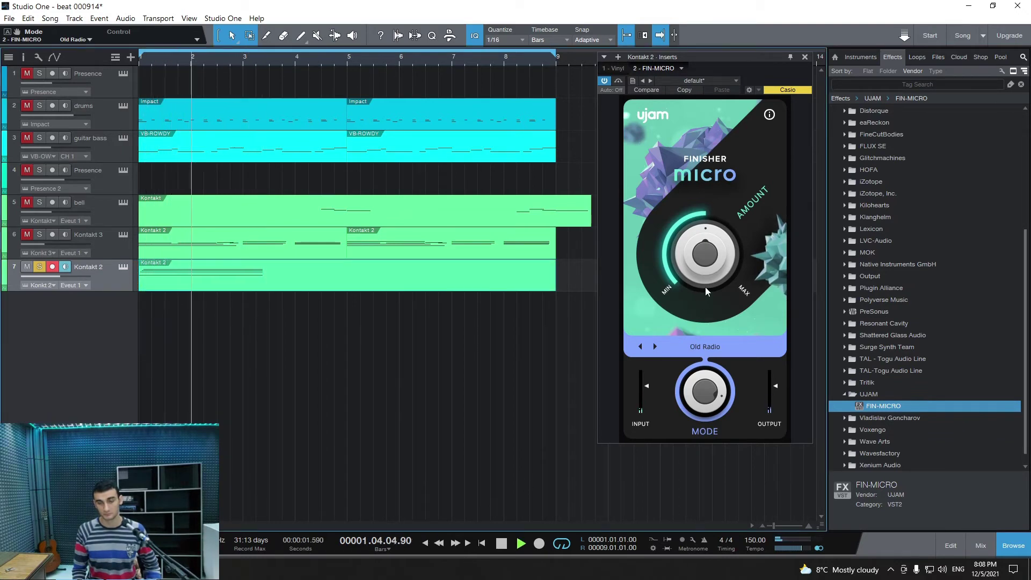
Step: Set FIN-MICRO's Amount to 28, then unsolo Kontakt 2 and play the full mix from the start
{"action": "left_click_drag", "start_coordinate": [707, 256], "coordinate": [706, 284]}
{"action": "left_click", "coordinate": [426, 544]}
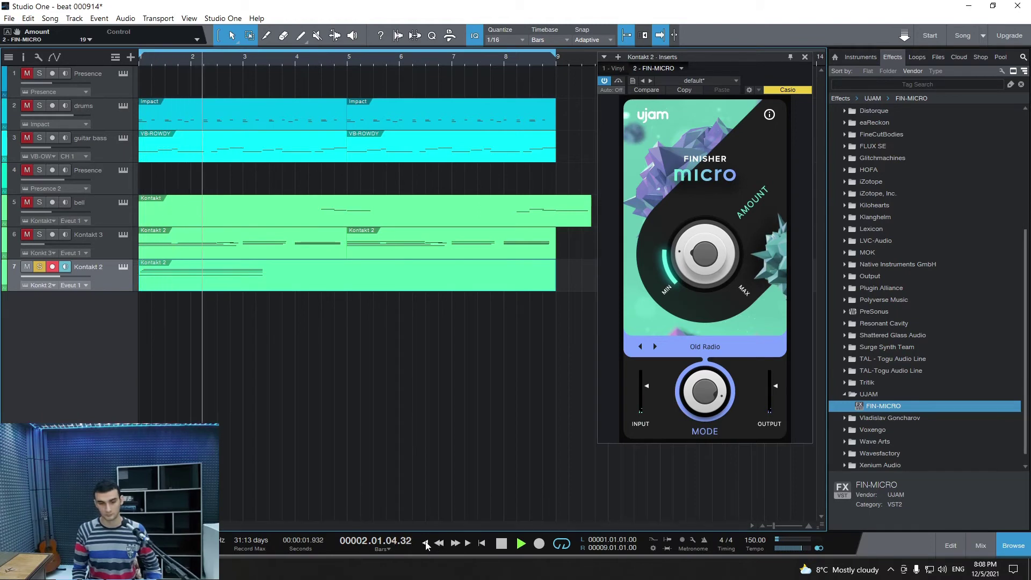
{"action": "left_click", "coordinate": [426, 544]}
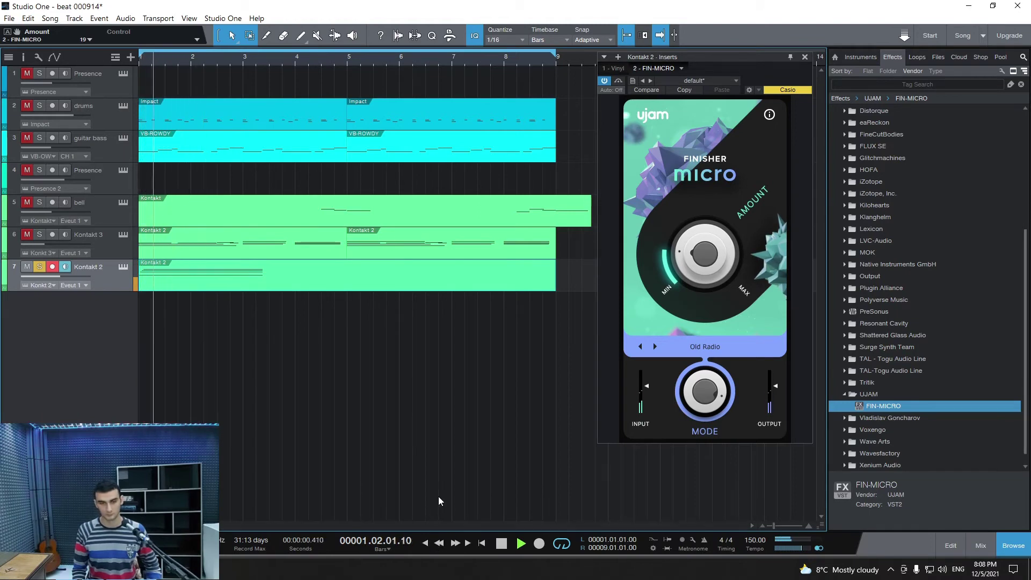
{"action": "left_click", "coordinate": [426, 544]}
{"action": "key", "text": "space"}
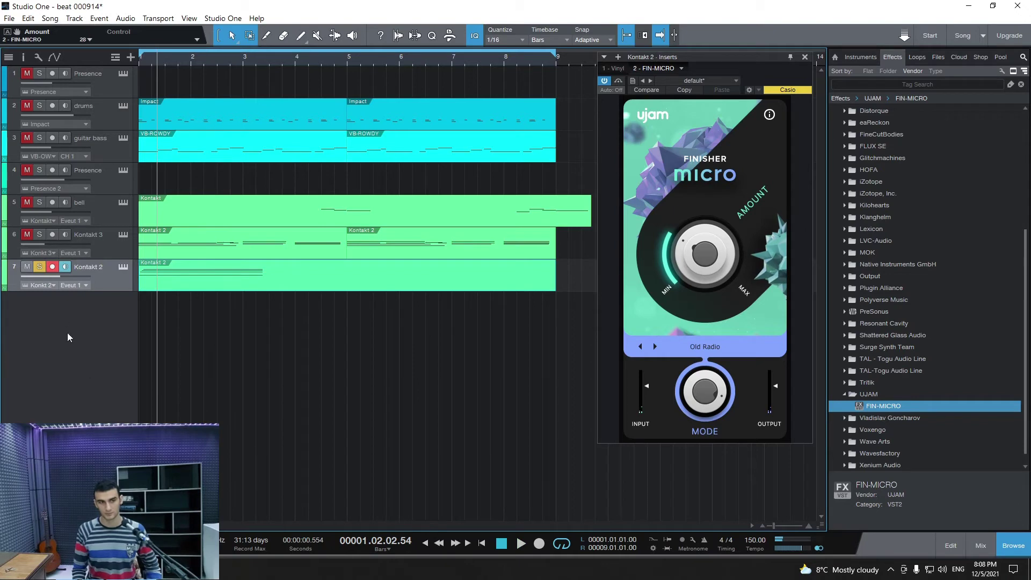
{"action": "left_click", "coordinate": [426, 544]}
{"action": "key", "text": "space"}
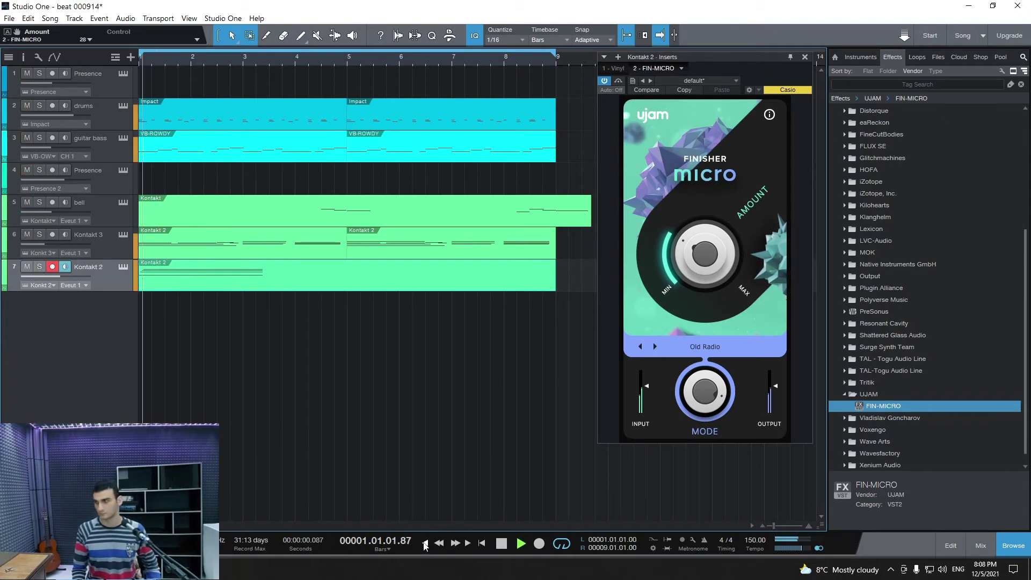
Step: Close the FIN-MICRO effect window
{"action": "left_click", "coordinate": [805, 56]}
{"action": "left_click", "coordinate": [586, 377]}
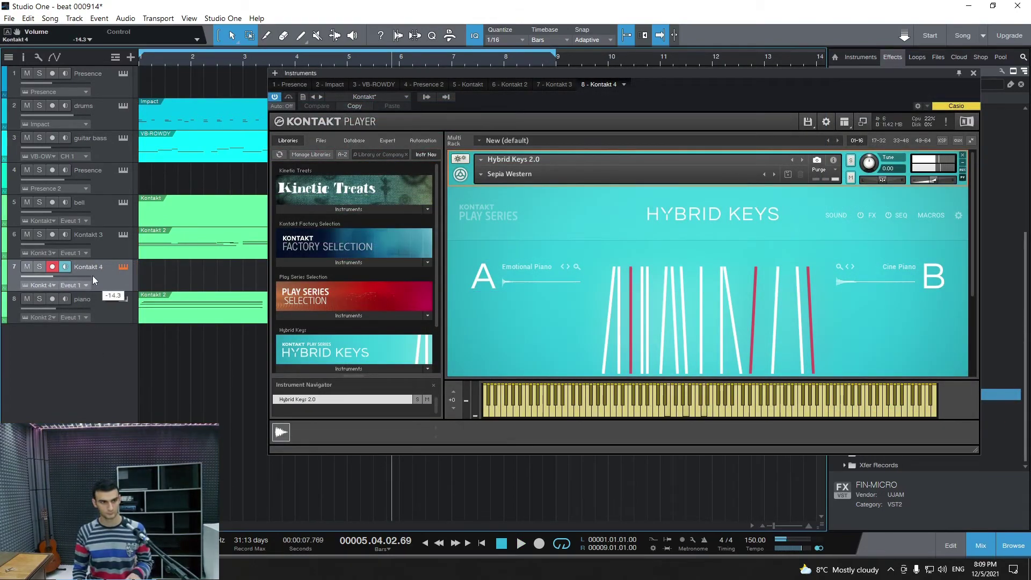
Step: Set the Kontakt 4 track's volume to -15.6 dB and load the Telepathy snapshot in Hybrid Keys
{"action": "scroll", "coordinate": [94, 275], "scroll_direction": "down", "scroll_amount": 2}
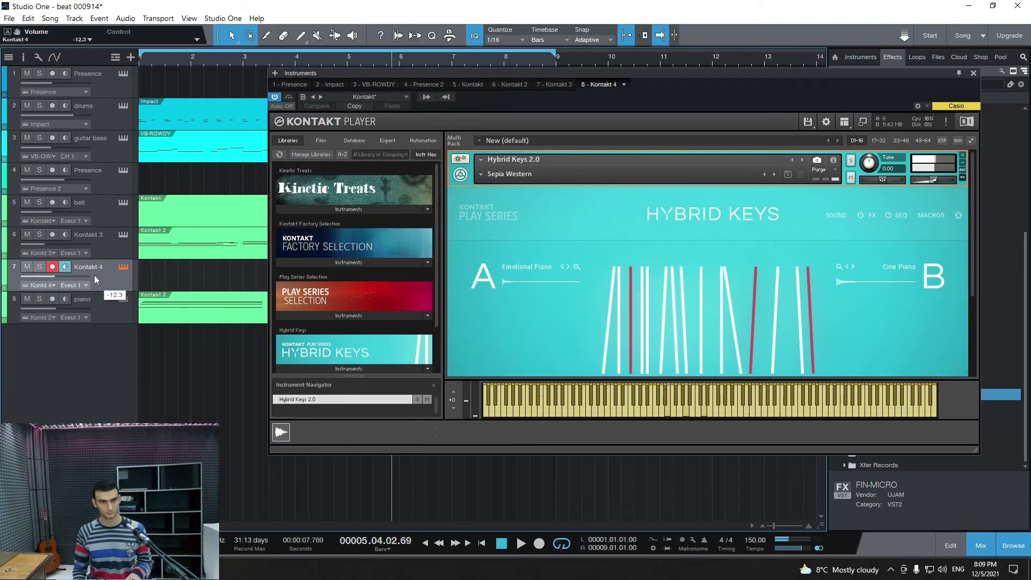
{"action": "left_click", "coordinate": [772, 174]}
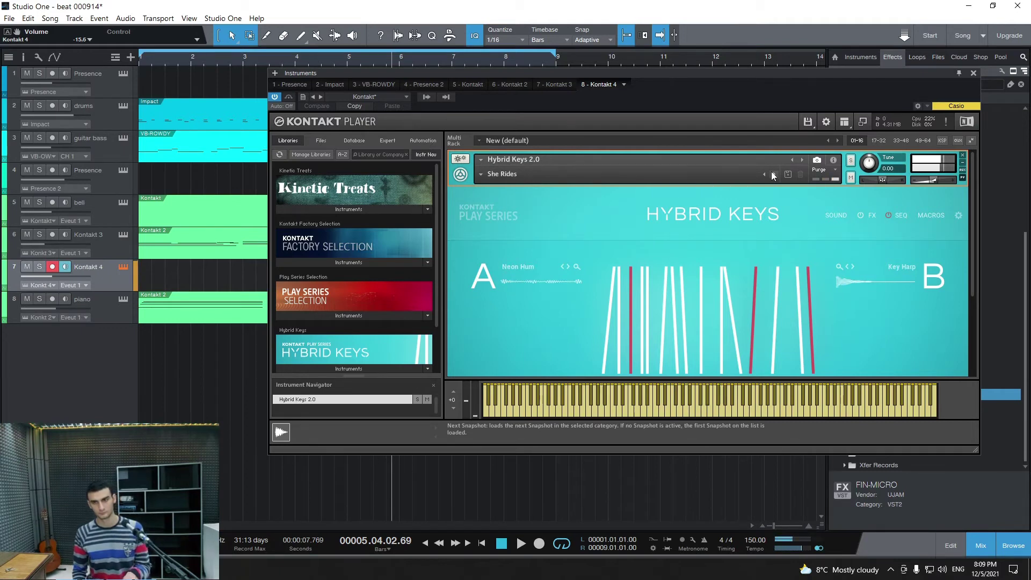
{"action": "left_click", "coordinate": [771, 173]}
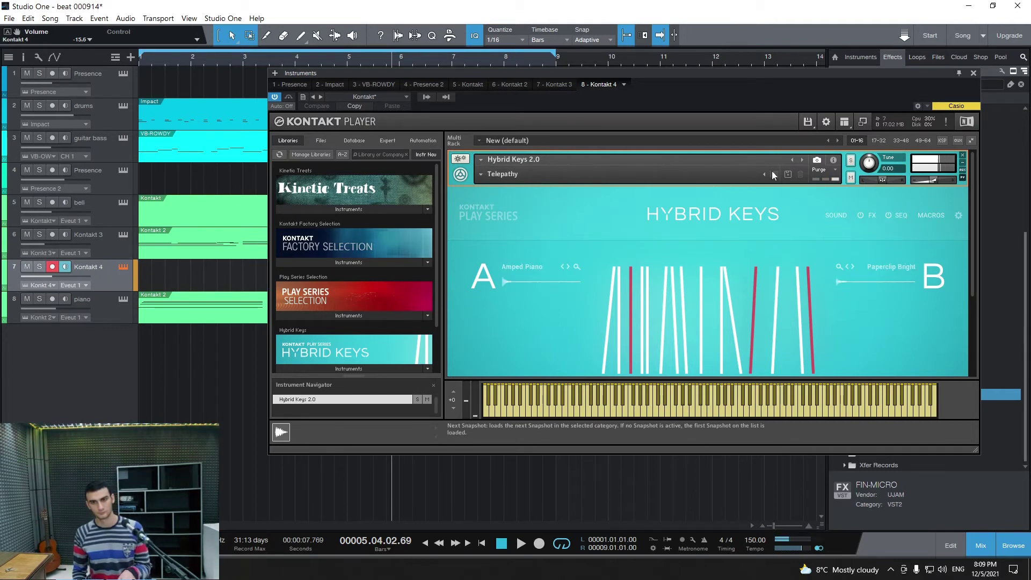
Step: Play the full mix from the start to try the Telepathy sound against it, and bring the Hybrid Keys macro knobs into view
{"action": "left_click", "coordinate": [425, 545]}
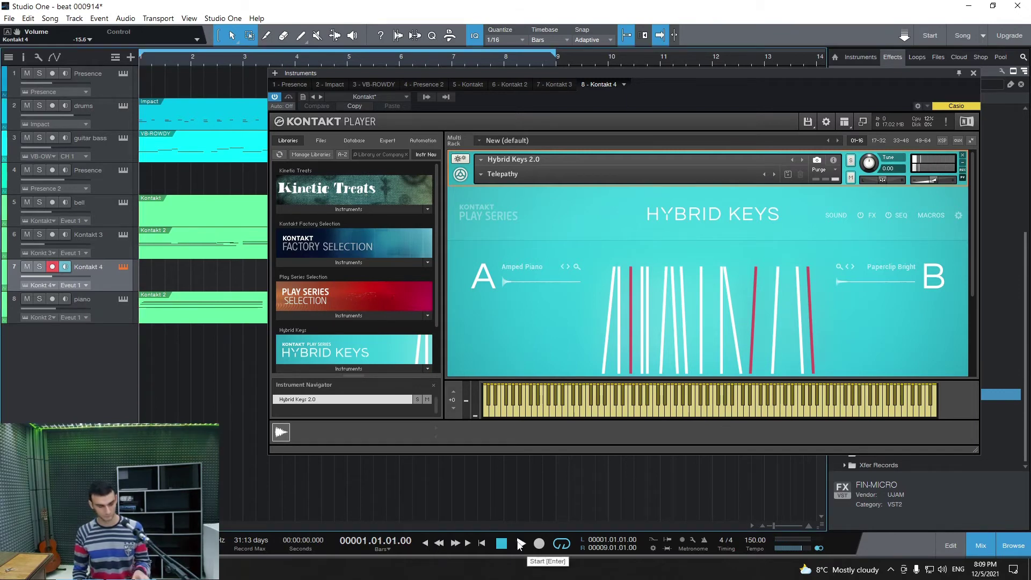
{"action": "left_click", "coordinate": [520, 544]}
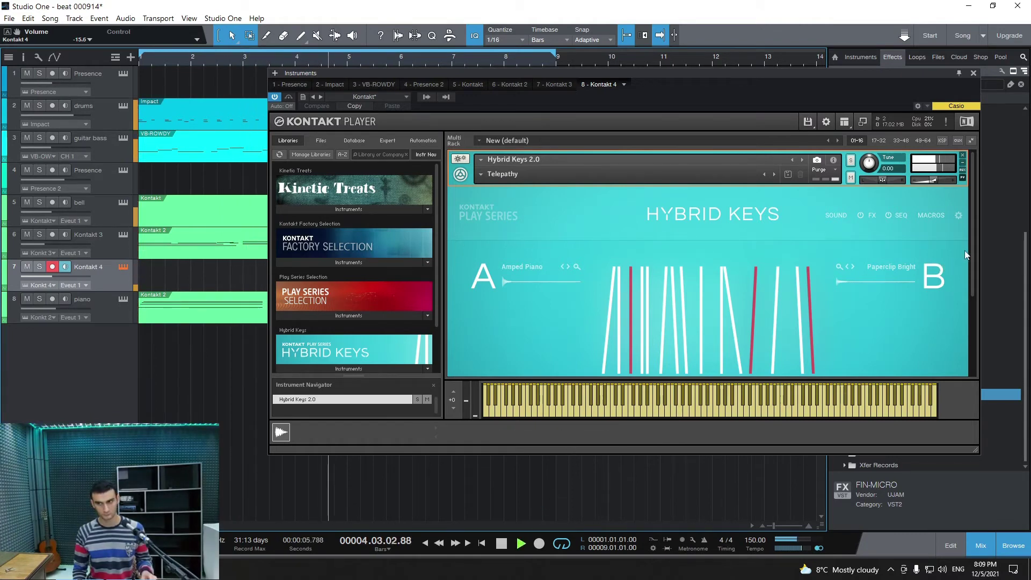
{"action": "left_click_drag", "start_coordinate": [971, 247], "coordinate": [956, 355]}
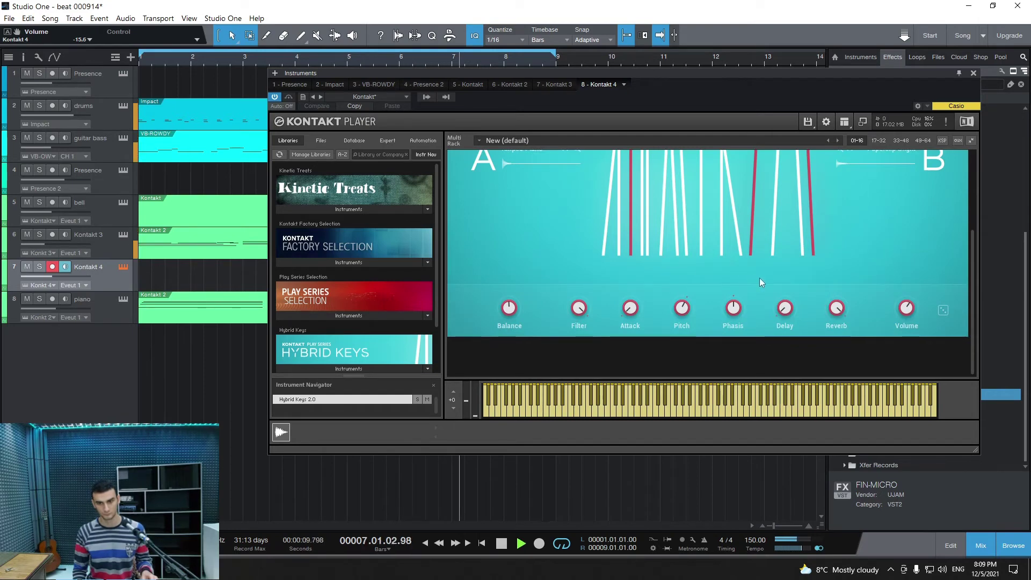
{"action": "key", "text": "space"}
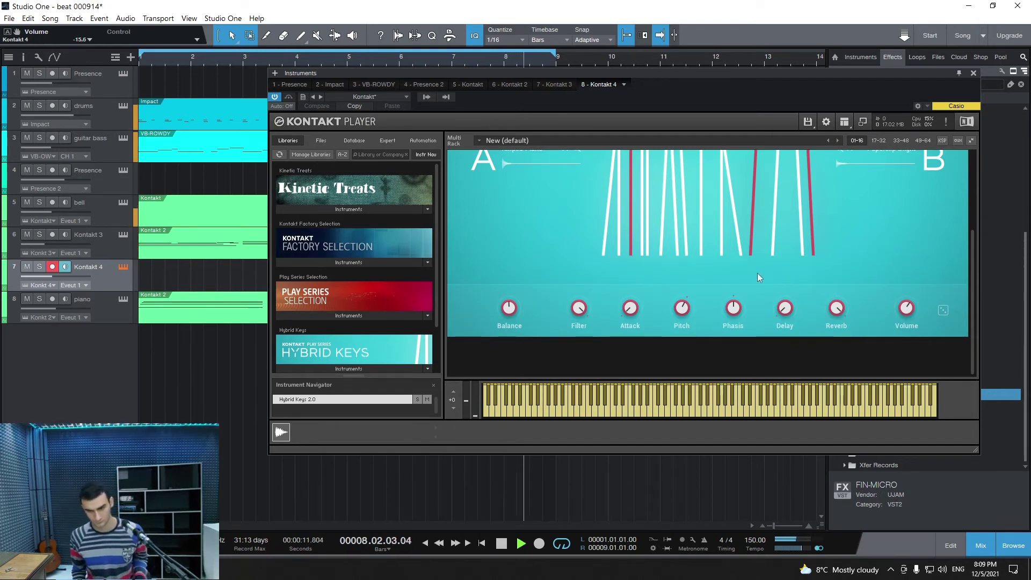
{"action": "key", "text": "space"}
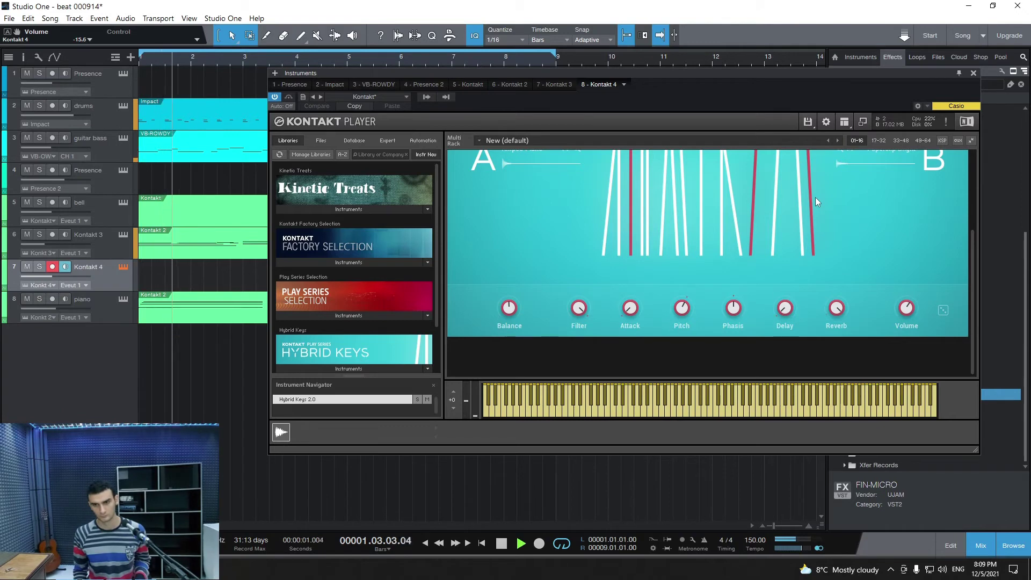
Step: Solo Kontakt 4, stop playback, and shift the Hybrid Keys Balance toward layer B to about 7A | 93B
{"action": "left_click", "coordinate": [39, 268]}
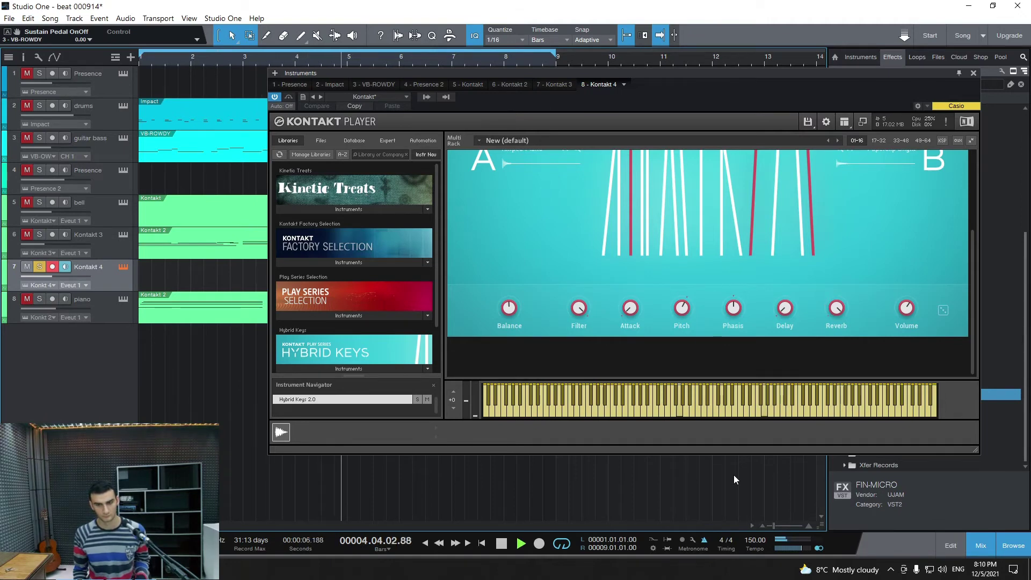
{"action": "key", "text": "space"}
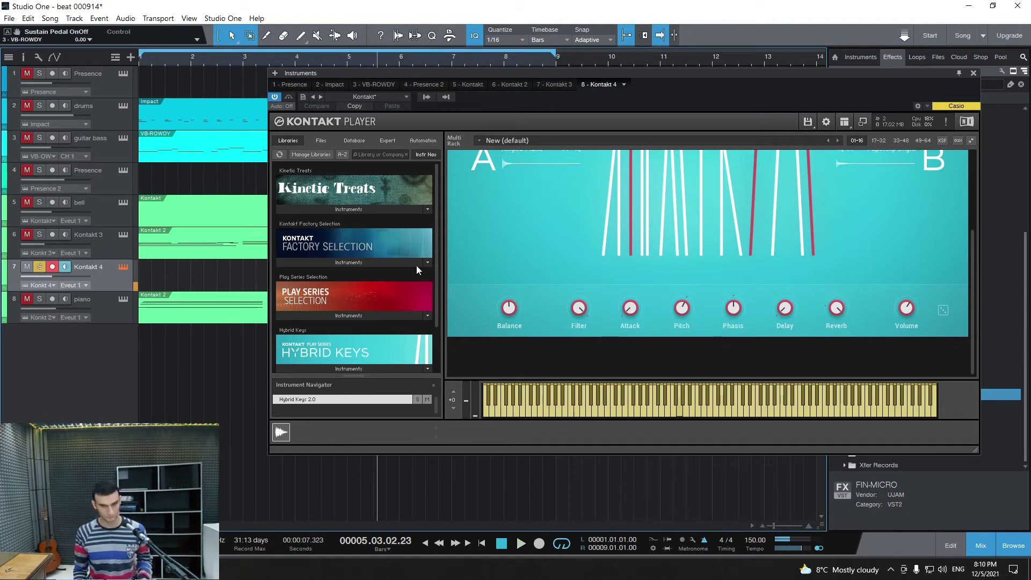
{"action": "left_click_drag", "start_coordinate": [517, 308], "coordinate": [534, 392]}
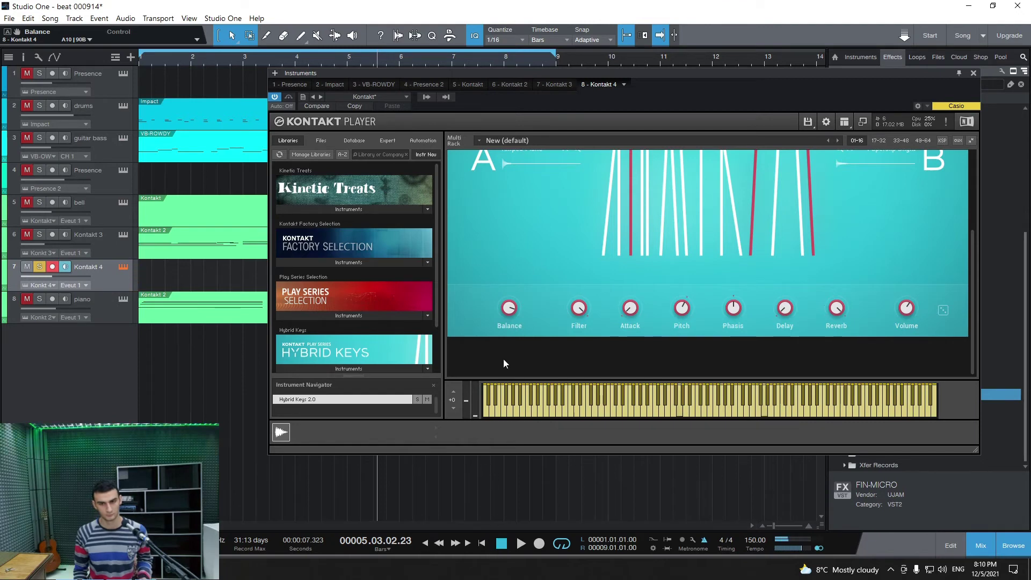
Step: Unsolo Kontakt 4 and record a sustained piano part on it from the start of the song
{"action": "left_click", "coordinate": [427, 544]}
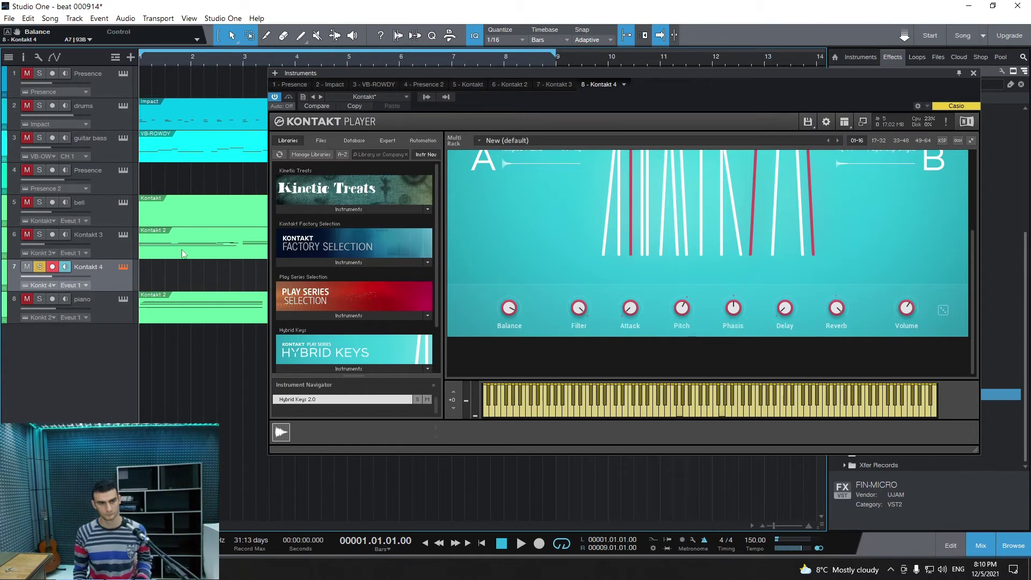
{"action": "left_click", "coordinate": [45, 265]}
{"action": "left_click", "coordinate": [539, 543]}
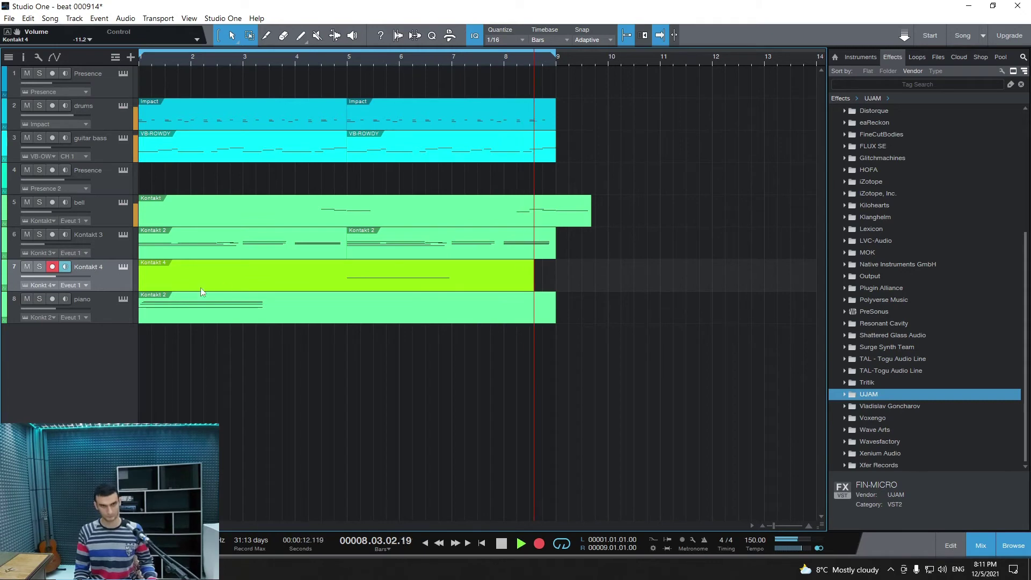
{"action": "key", "text": "space"}
Step: Copy the two-bar Kontakt 4 clip at bar 5 to bar 1 and save the song
{"action": "left_click_drag", "start_coordinate": [385, 292], "coordinate": [178, 275]}
{"action": "key", "text": "ctrl+s"}
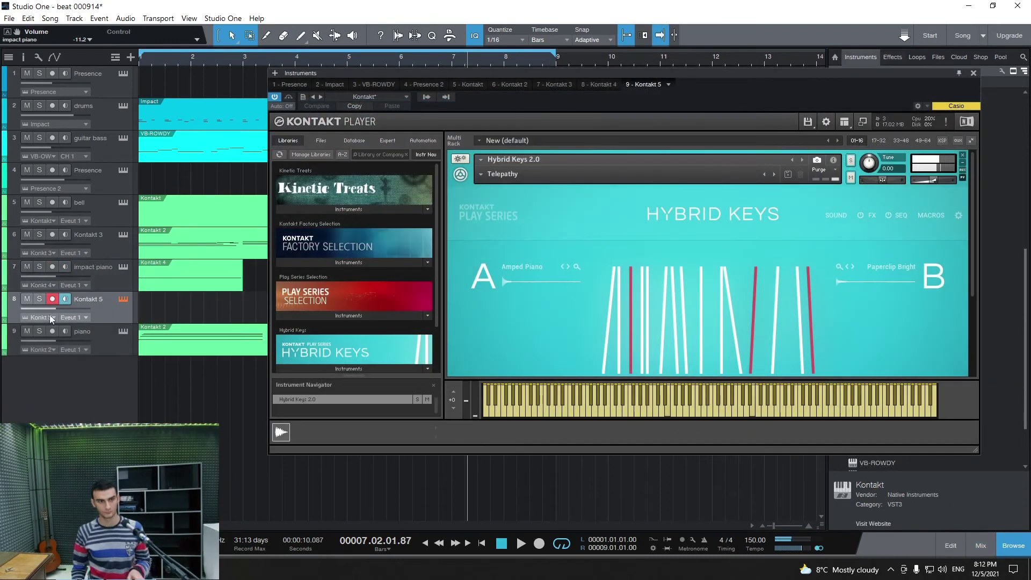
Step: Set the Kontakt 5 track's volume to -18.3 dB, switch its Hybrid Keys snapshot to Vanilla Dome, and close the instrument window
{"action": "left_click", "coordinate": [50, 314]}
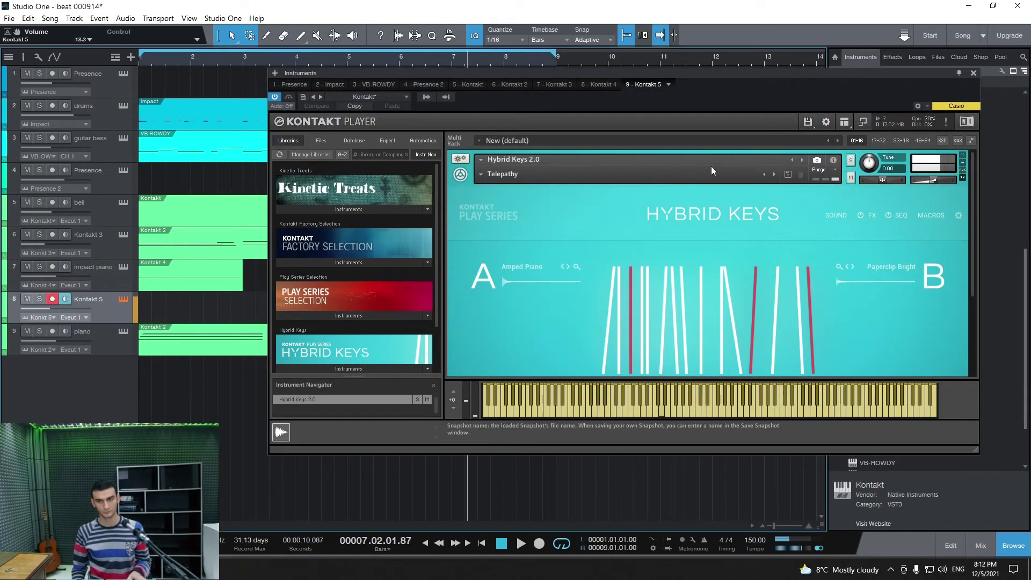
{"action": "left_click", "coordinate": [773, 174]}
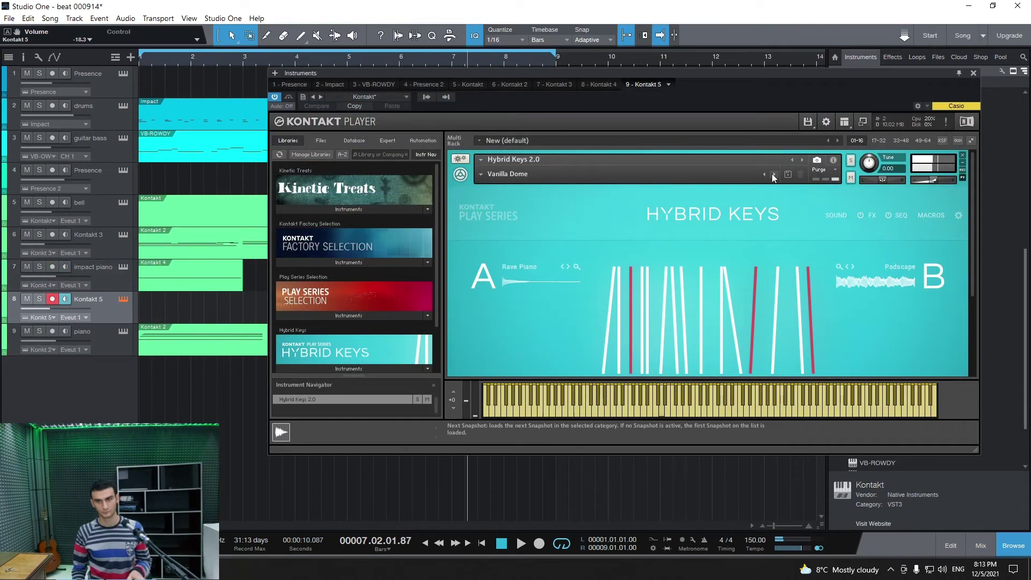
{"action": "left_click", "coordinate": [482, 543]}
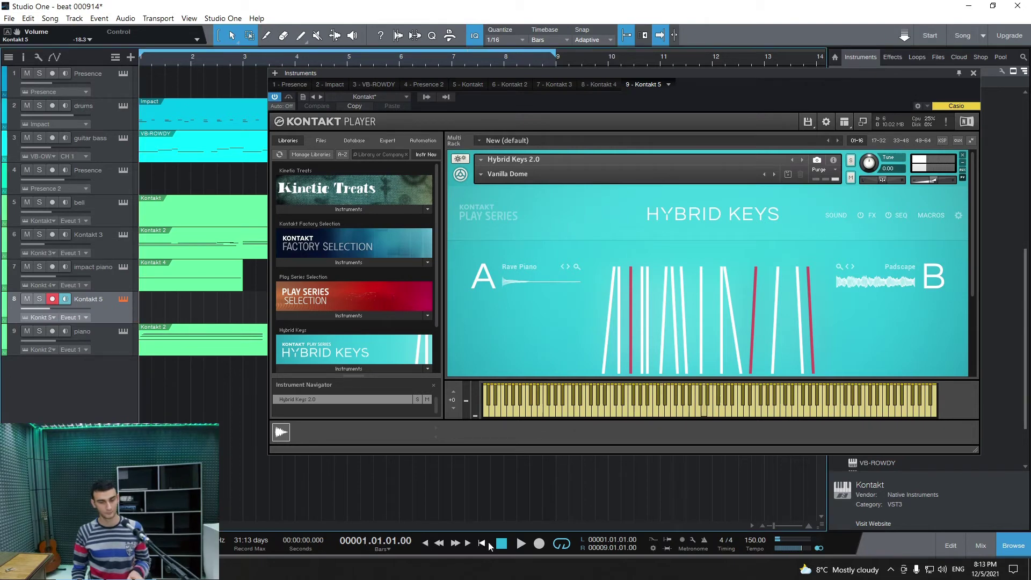
{"action": "left_click", "coordinate": [973, 74]}
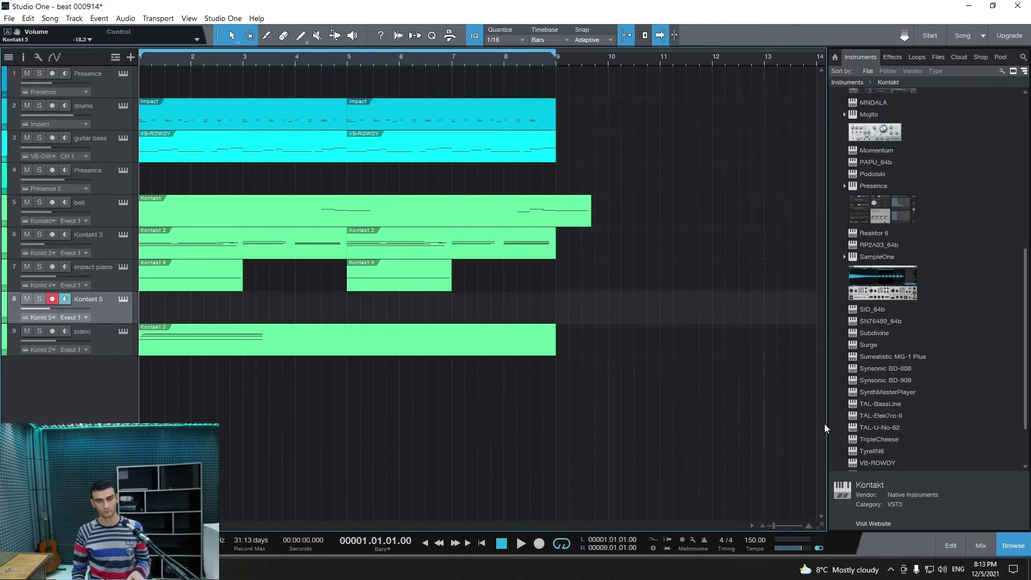
Step: Play the opening bar of the beat with Kontakt 5 armed and save the song
{"action": "left_click", "coordinate": [521, 543]}
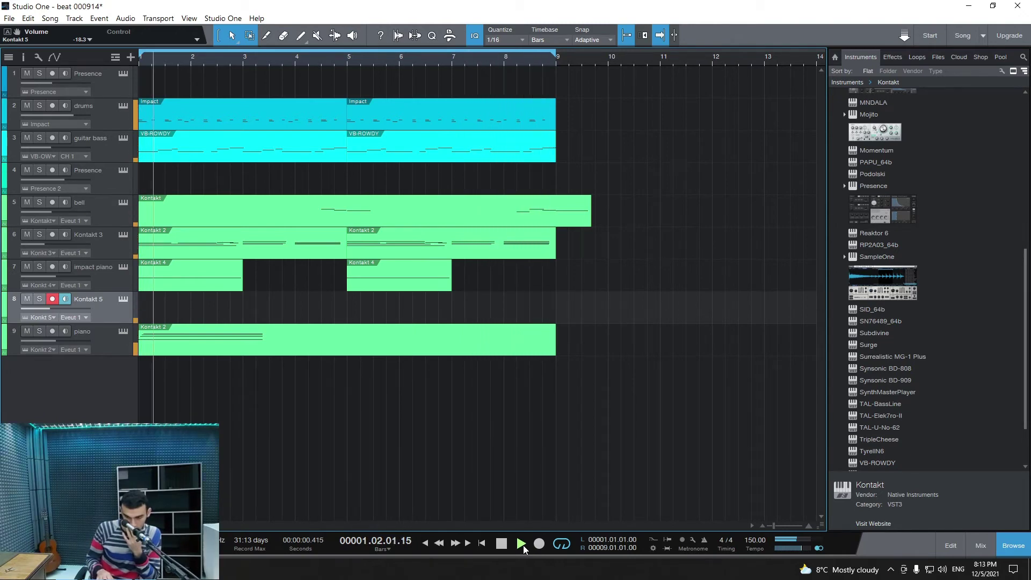
{"action": "key", "text": "space"}
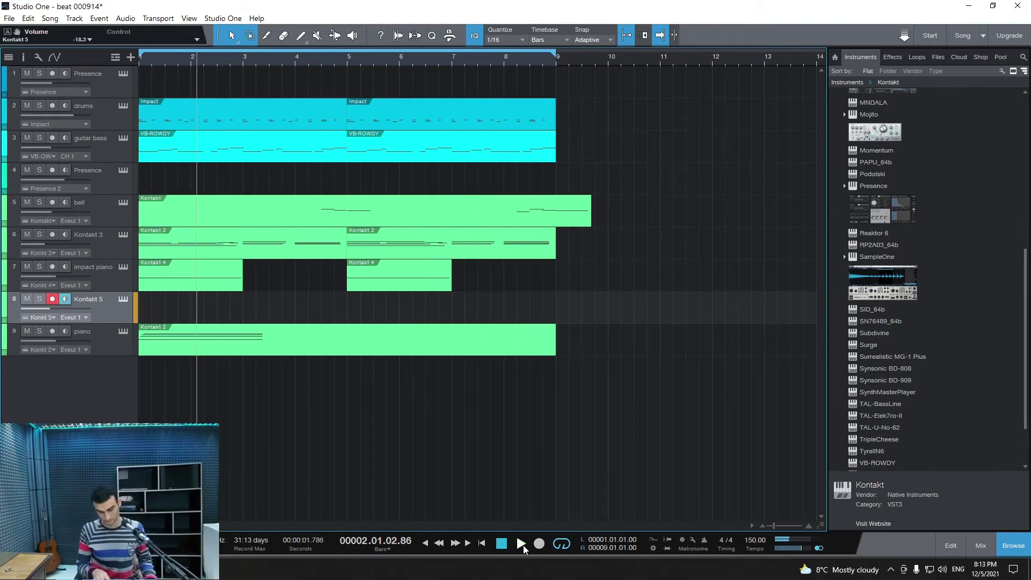
{"action": "key", "text": "ctrl+s"}
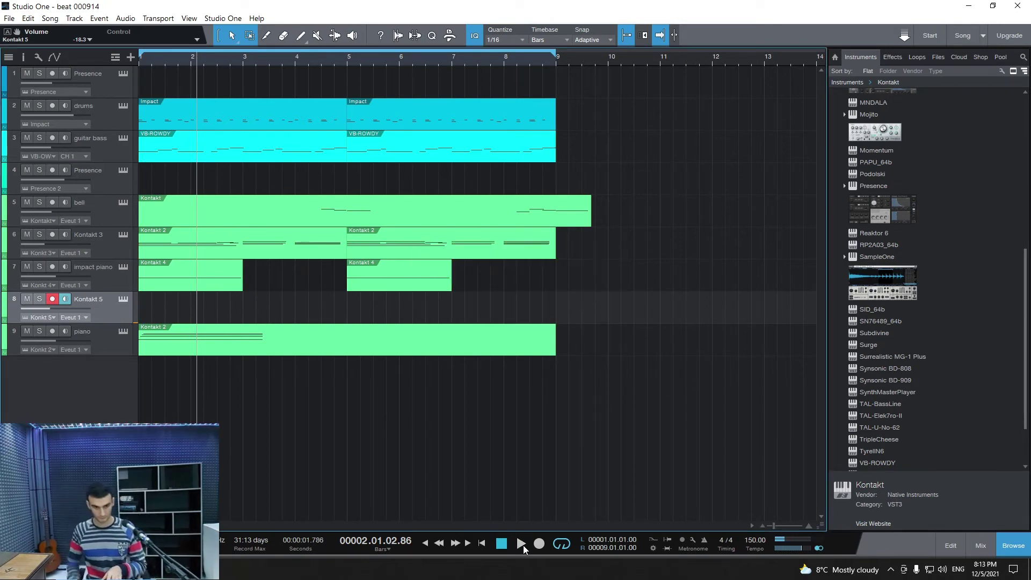
Step: Record a short melodic part on the Kontakt 5 track from the start of the song
{"action": "left_click", "coordinate": [482, 544]}
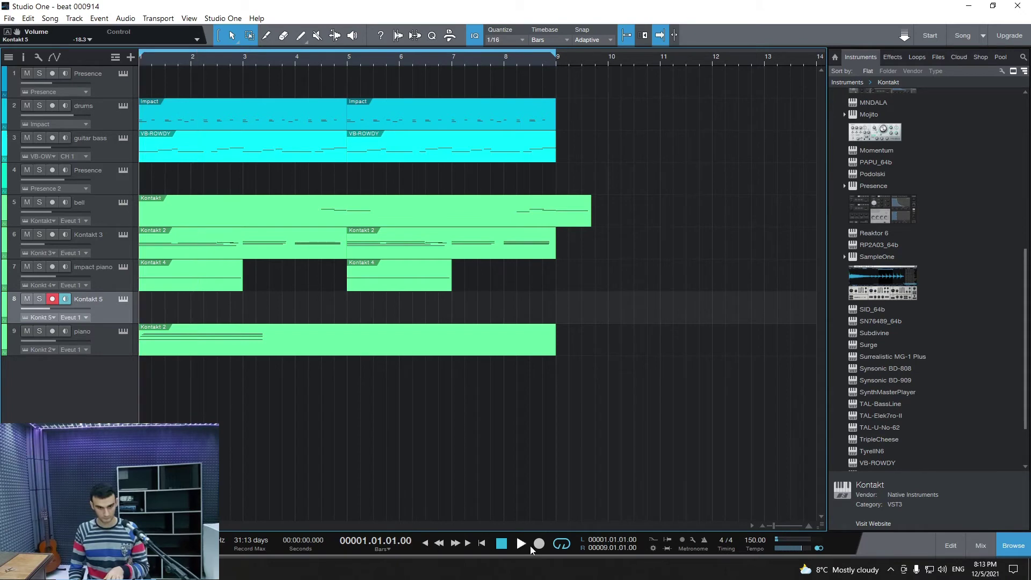
{"action": "left_click", "coordinate": [539, 544]}
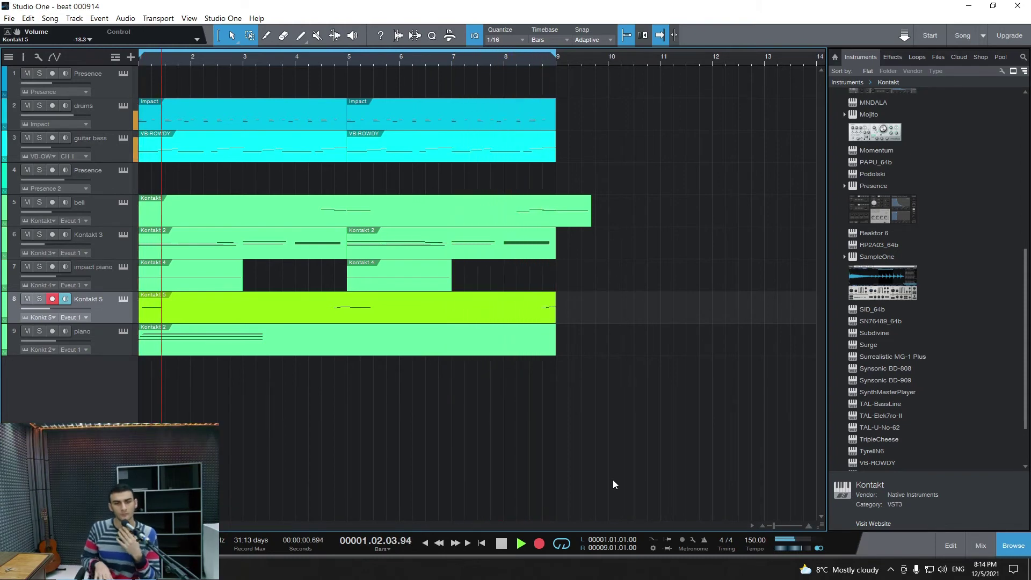
{"action": "key", "text": "space"}
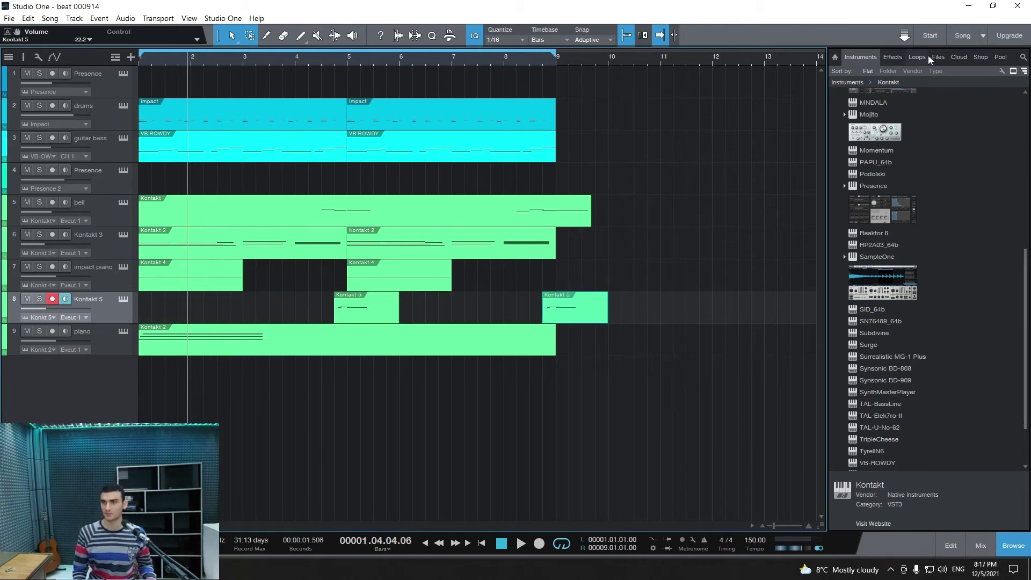
Step: Audition Alchemist HiHat 1.wav and load it onto the G 1 pad of the drums track's Impact XT
{"action": "left_click", "coordinate": [936, 56]}
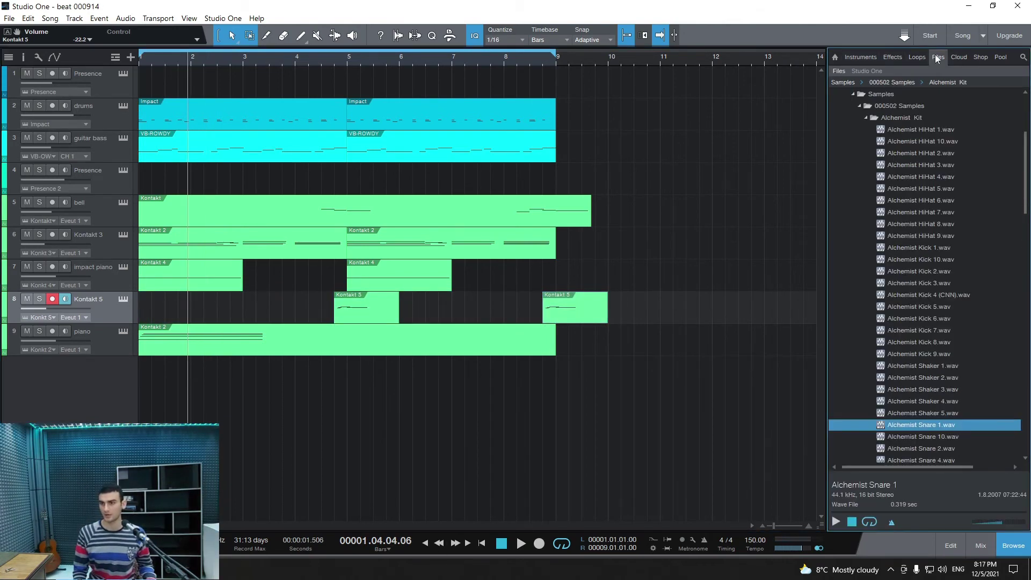
{"action": "left_click", "coordinate": [907, 130]}
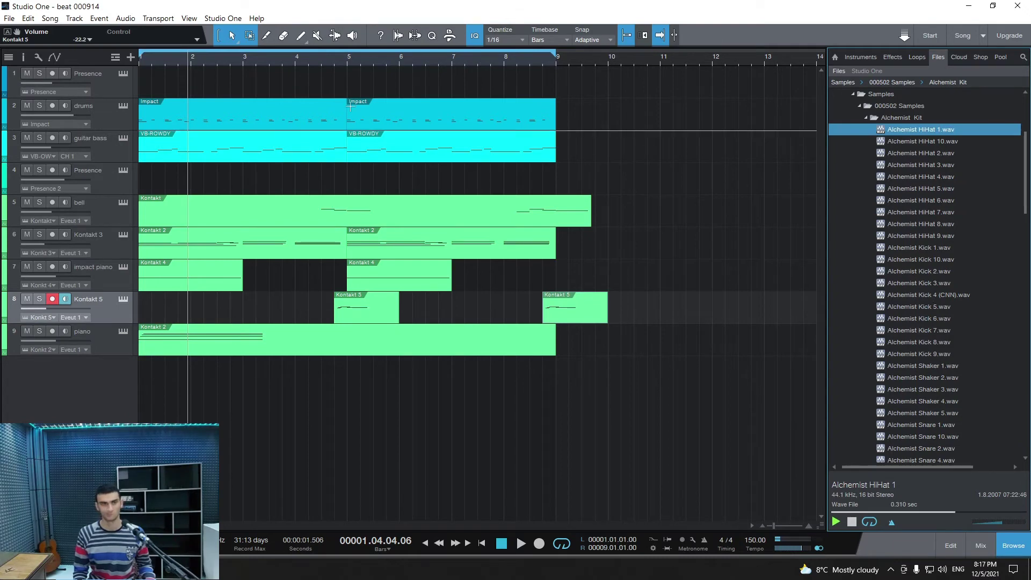
{"action": "left_click", "coordinate": [123, 106]}
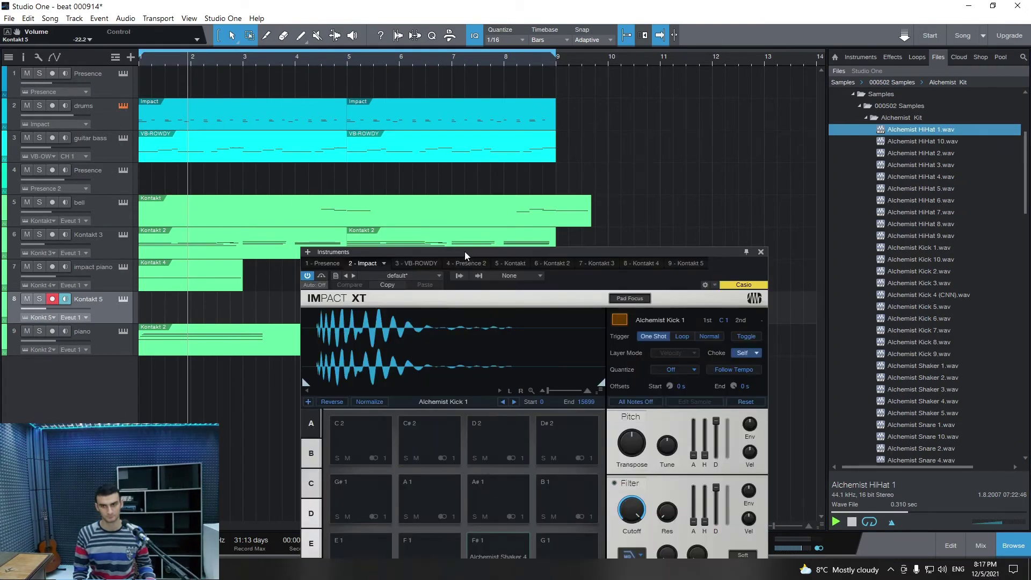
{"action": "left_click_drag", "start_coordinate": [465, 251], "coordinate": [508, 85]}
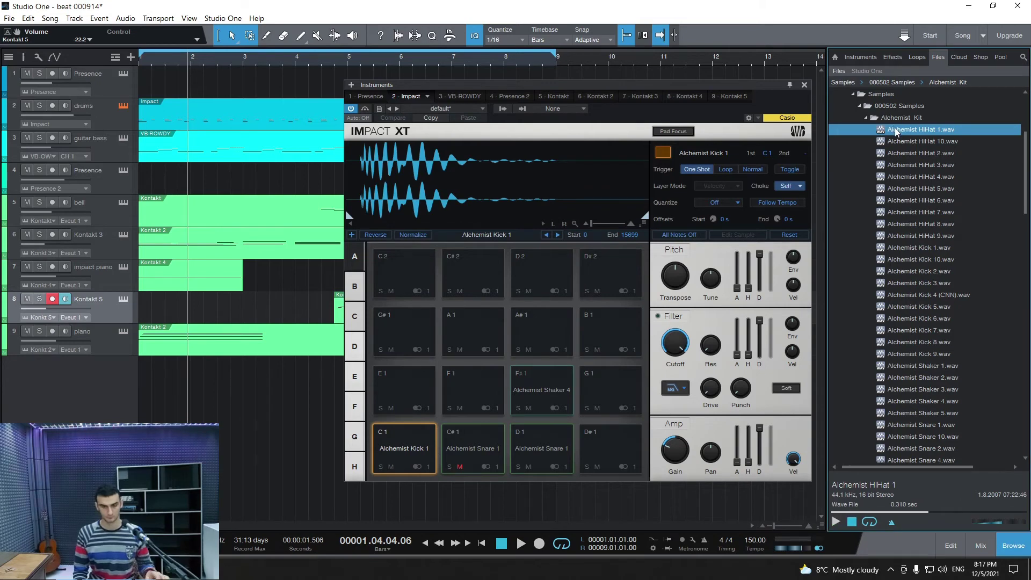
{"action": "left_click_drag", "start_coordinate": [788, 235], "coordinate": [607, 376]}
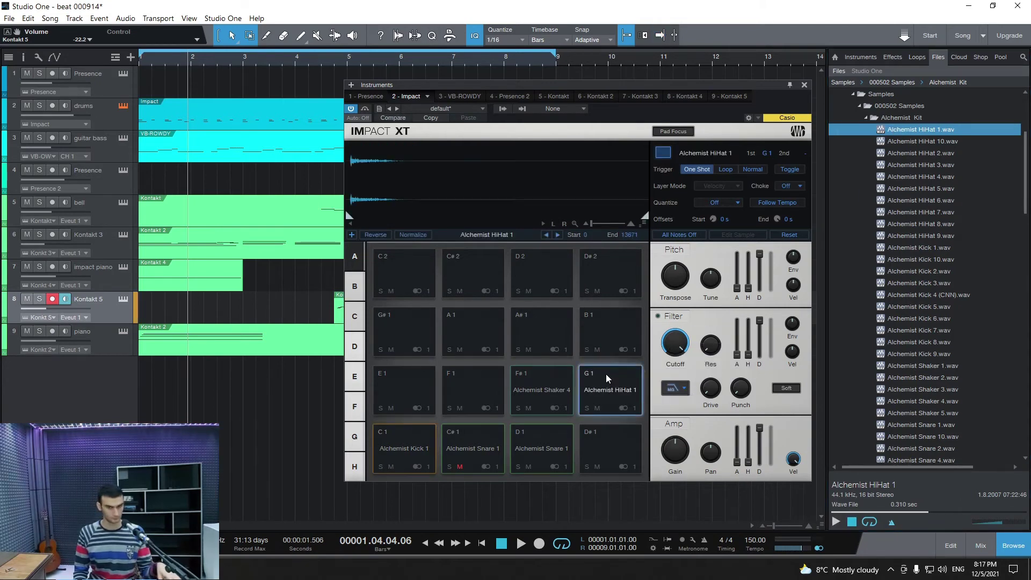
Step: Select the drums track, test the hi-hat, copy it from the G 1 pad to G# 1, and clear the G 1 pad
{"action": "left_click", "coordinate": [108, 112]}
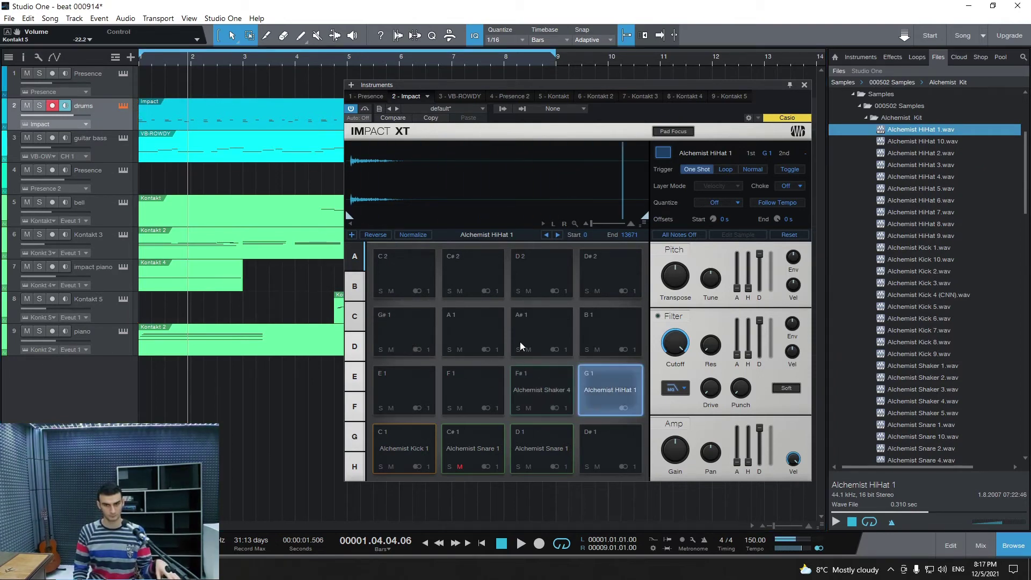
{"action": "right_click", "coordinate": [592, 379]}
{"action": "left_click", "coordinate": [587, 369]}
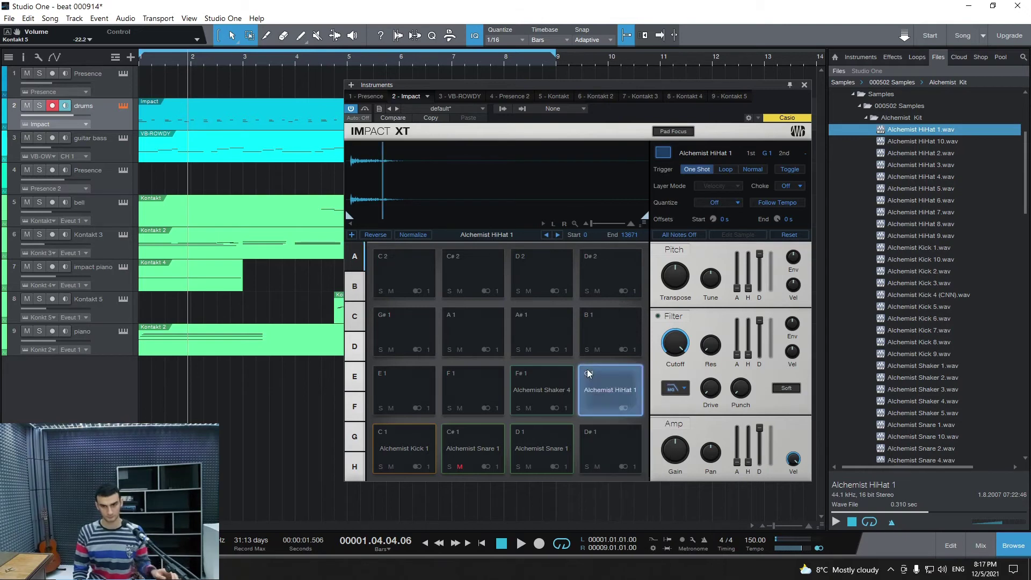
{"action": "left_click_drag", "start_coordinate": [615, 387], "coordinate": [430, 335]}
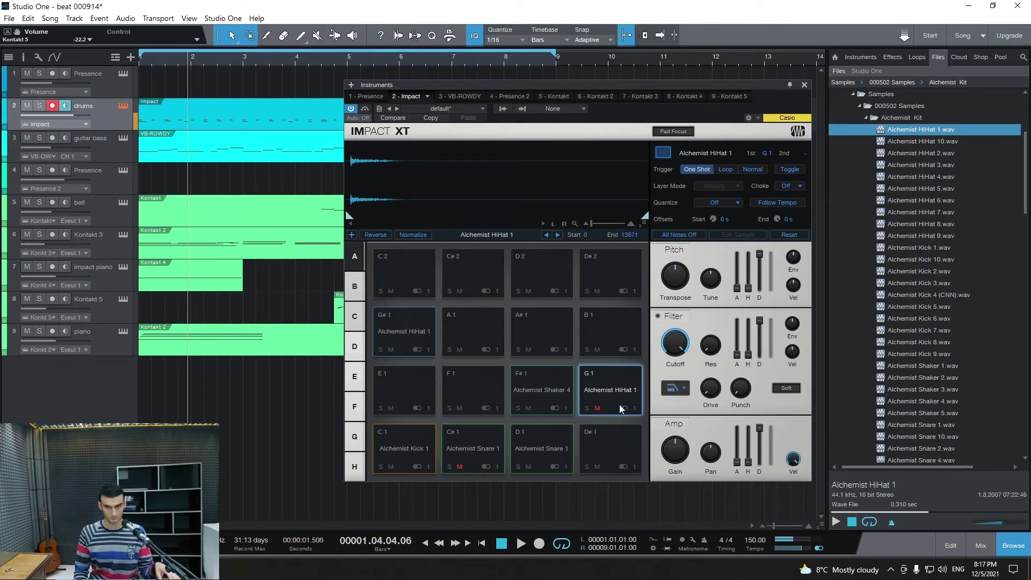
{"action": "right_click", "coordinate": [605, 380]}
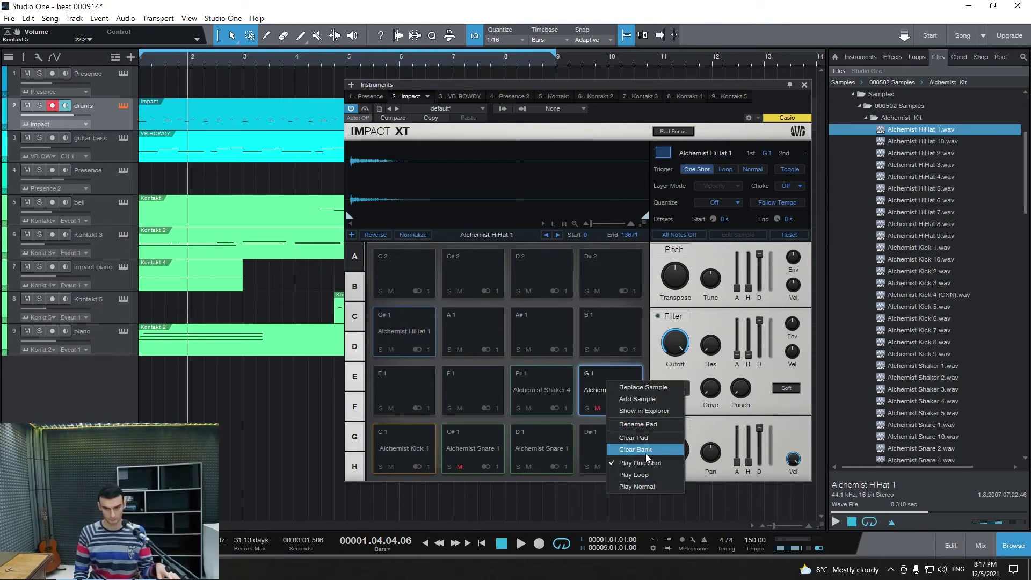
{"action": "left_click", "coordinate": [634, 438]}
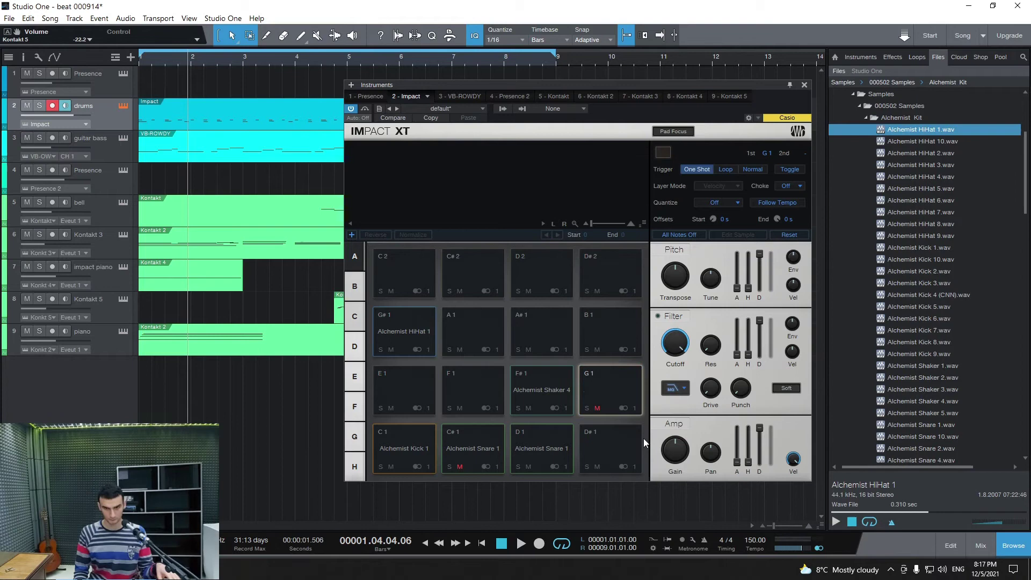
Step: Clear the sample from the C# 1 pad and lower the gain of the G# 1 hi-hat pad to -9.7 dB
{"action": "right_click", "coordinate": [471, 448]}
{"action": "left_click", "coordinate": [515, 498]}
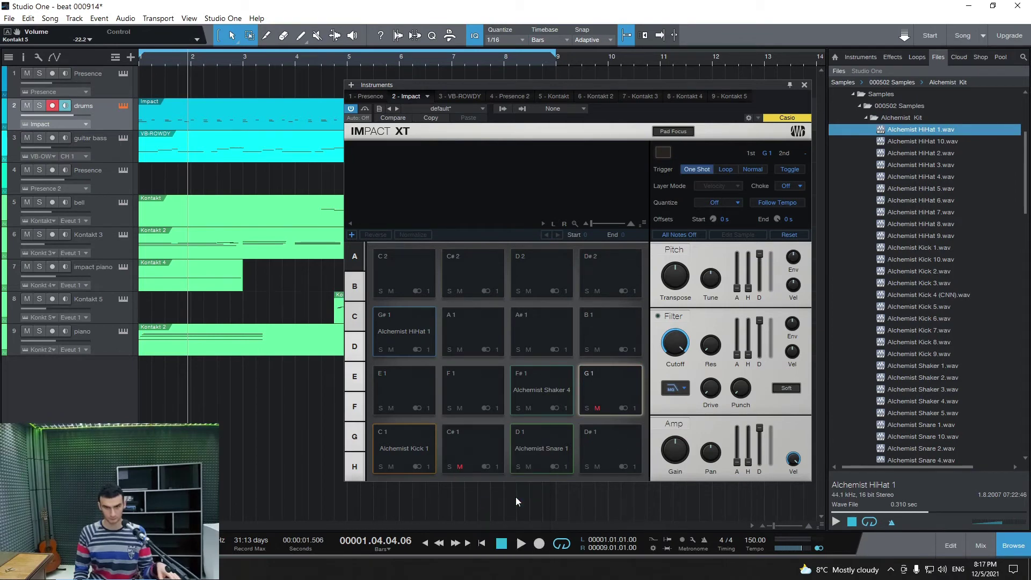
{"action": "left_click", "coordinate": [427, 327]}
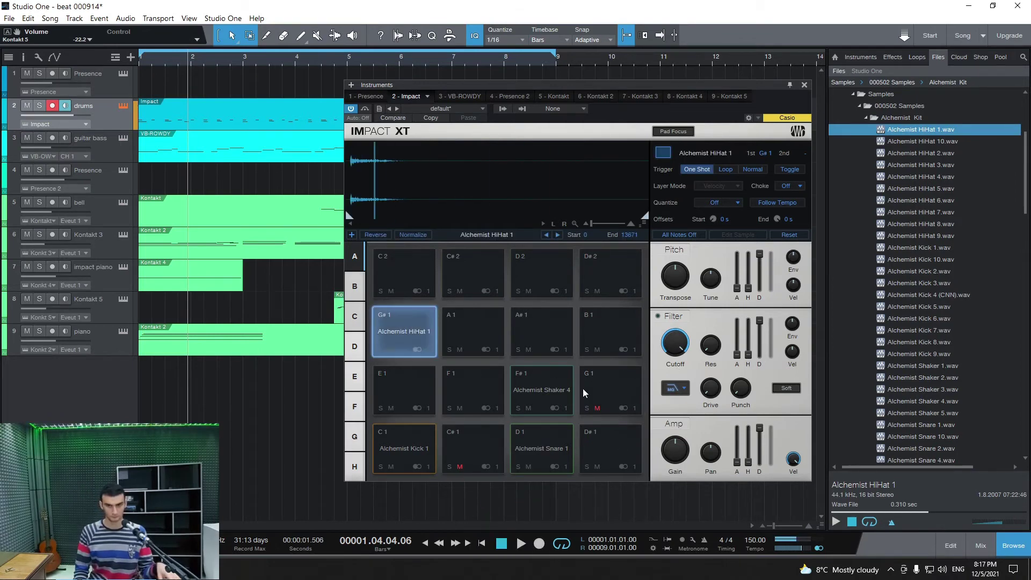
{"action": "left_click_drag", "start_coordinate": [675, 451], "coordinate": [698, 496]}
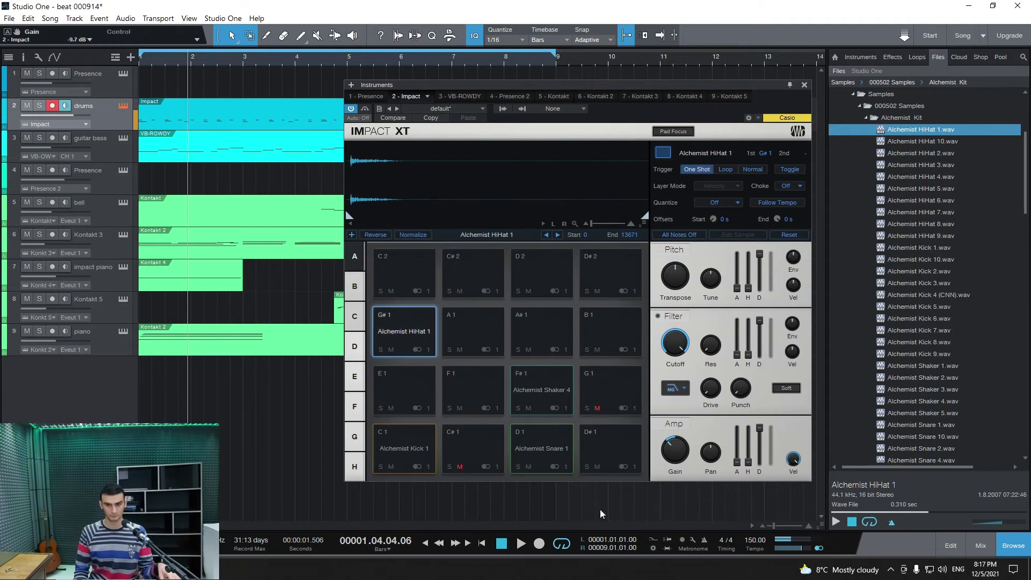
Step: Play back the beat, save the song, and record a hi-hat pattern on the drums track over bars 5 and 6
{"action": "key", "text": "space"}
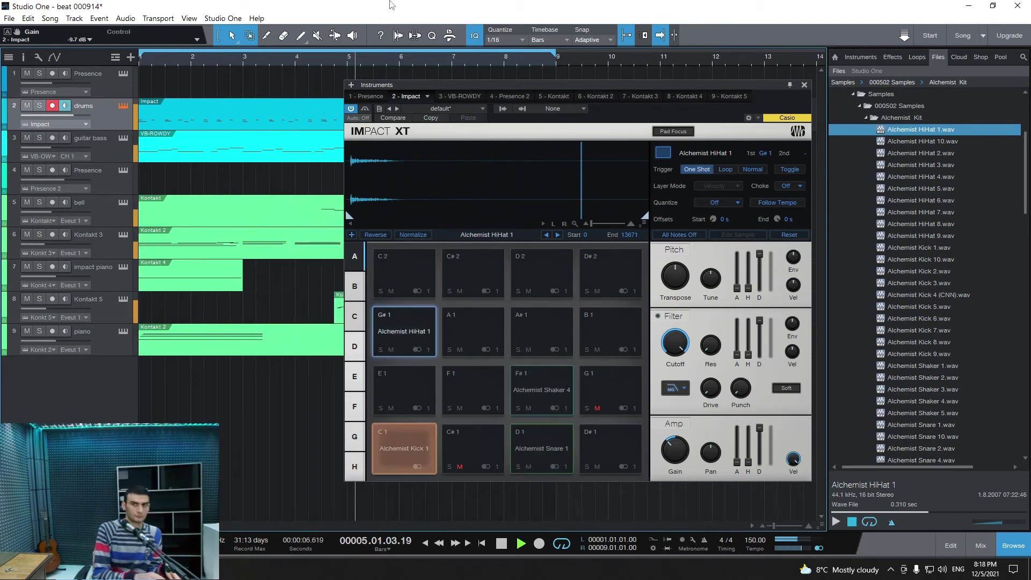
{"action": "key", "text": "ctrl+s"}
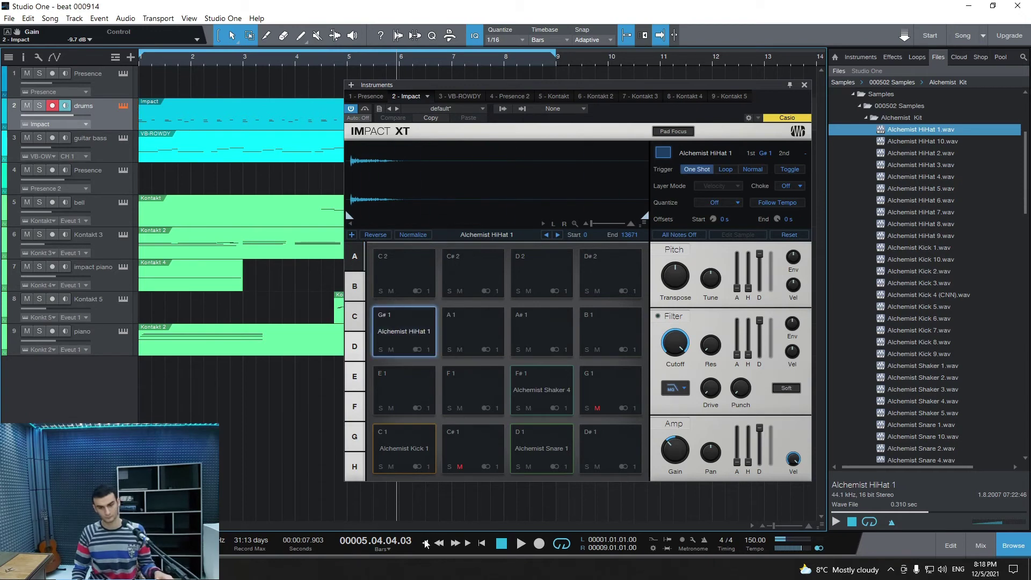
{"action": "left_click", "coordinate": [540, 544]}
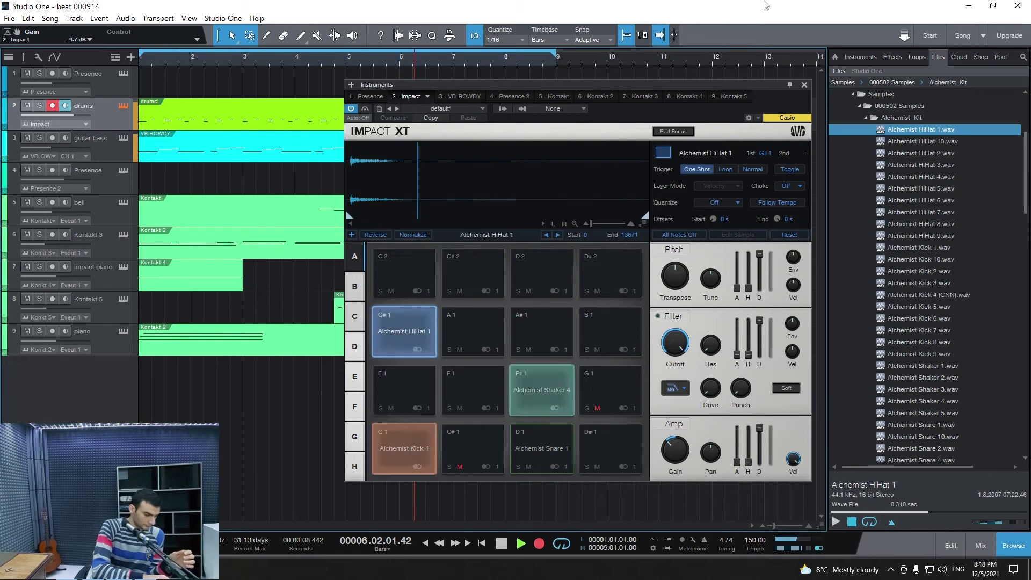
{"action": "key", "text": "space"}
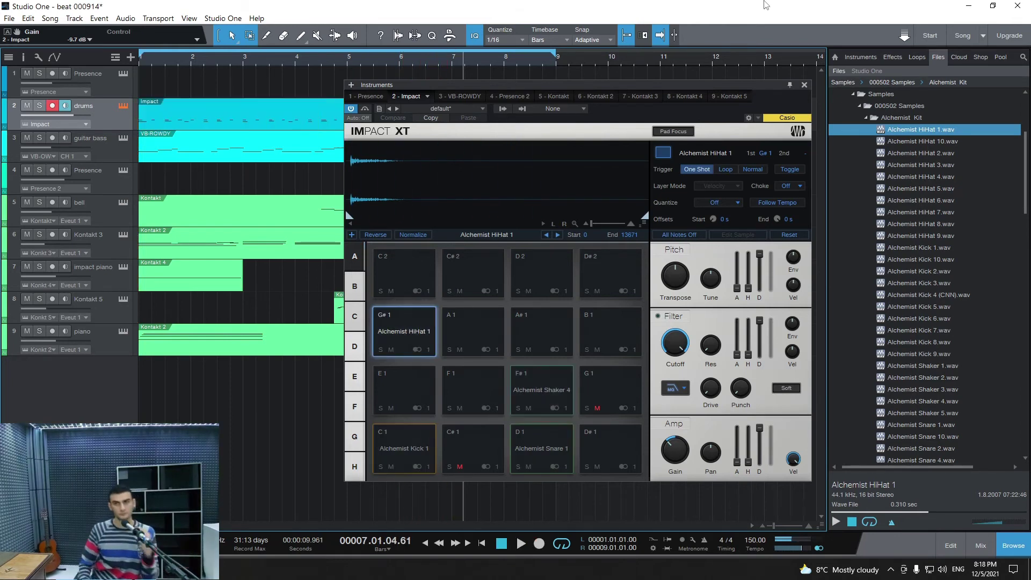
Step: Close the Impact XT window, open the second drums part in the note editor, play its hi-hats and save the song
{"action": "left_click", "coordinate": [804, 85]}
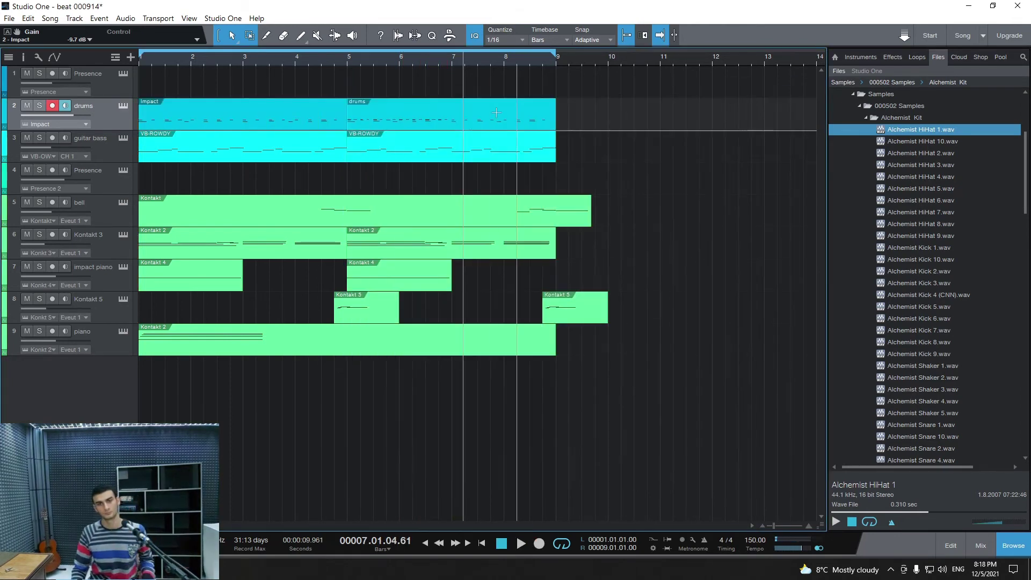
{"action": "double_click", "coordinate": [370, 126]}
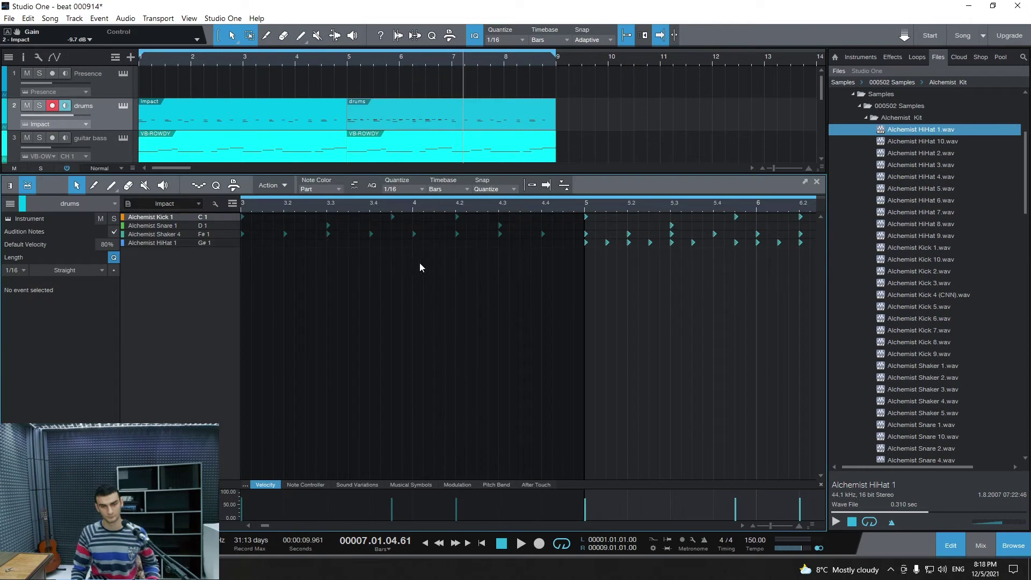
{"action": "left_click", "coordinate": [553, 205]}
{"action": "key", "text": "space"}
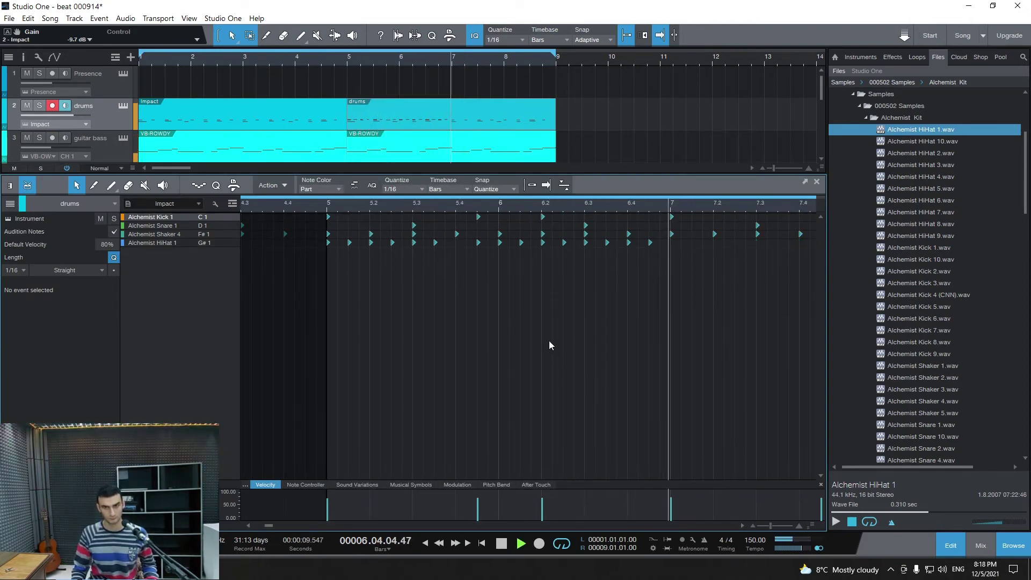
{"action": "key", "text": "space"}
{"action": "key", "text": "ctrl+s"}
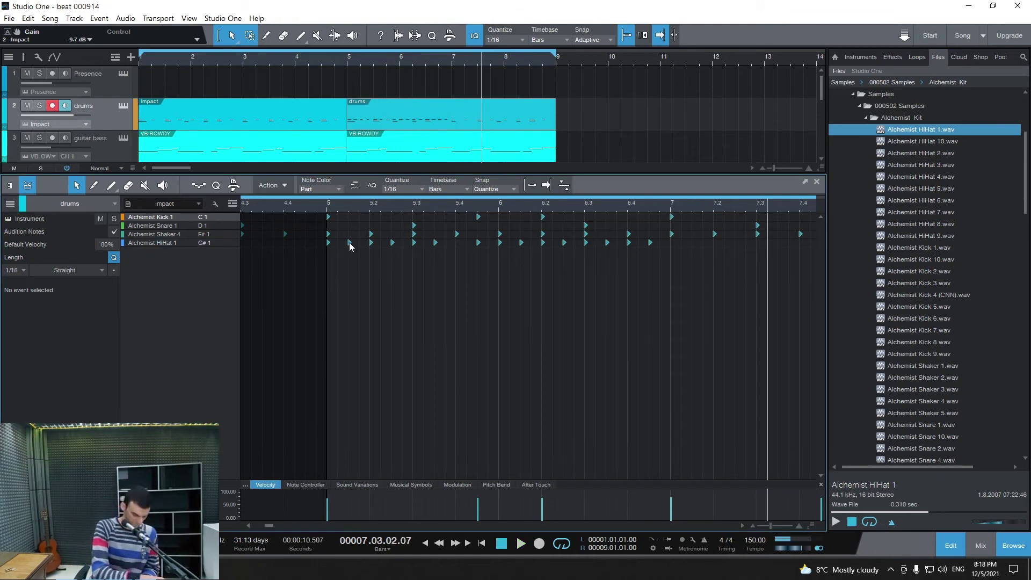
Step: Replay the section around bar 5 to check the recorded hi-hat timing
{"action": "key", "text": "space"}
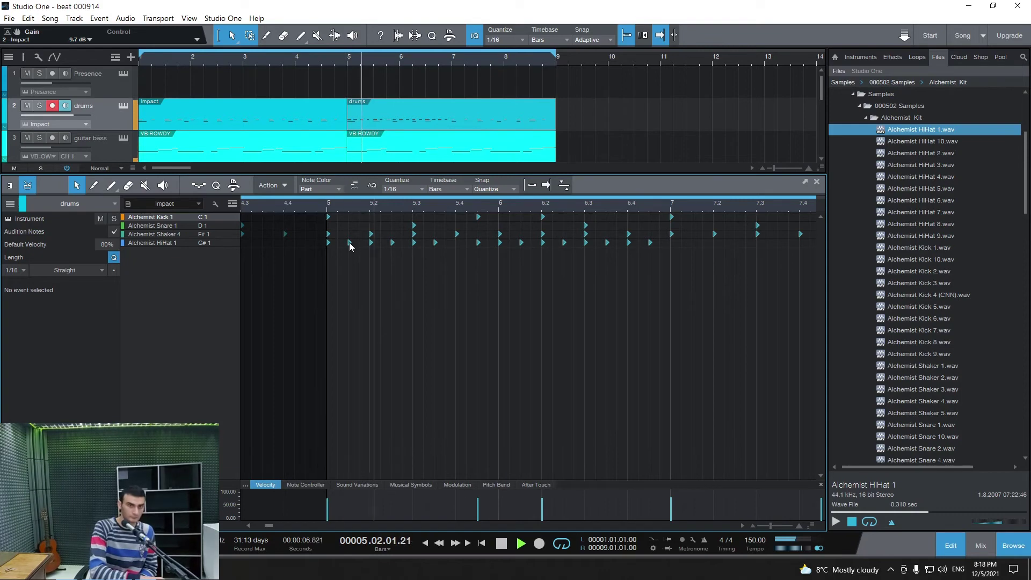
{"action": "key", "text": "Right"}
{"action": "key", "text": "space"}
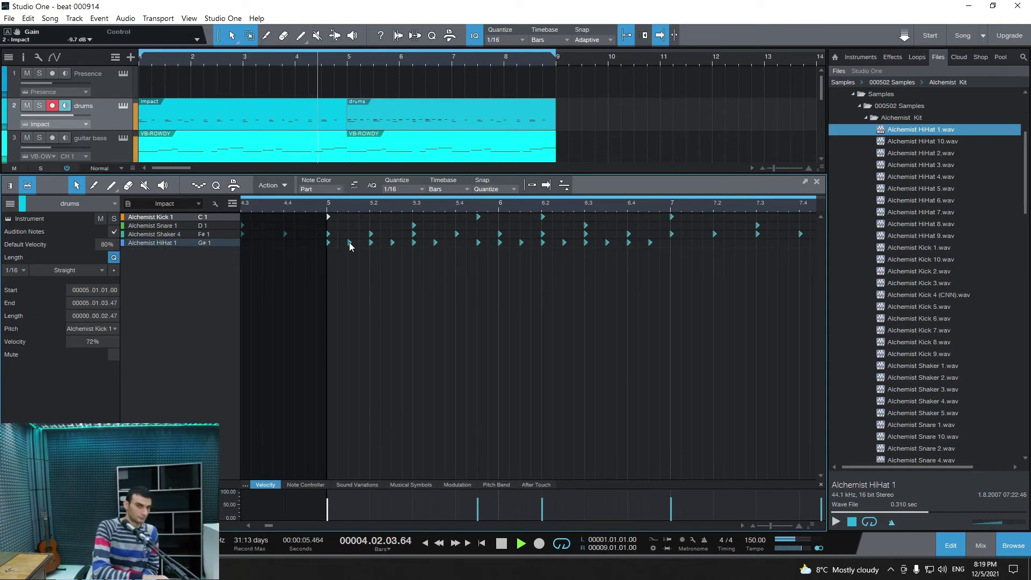
{"action": "key", "text": "space"}
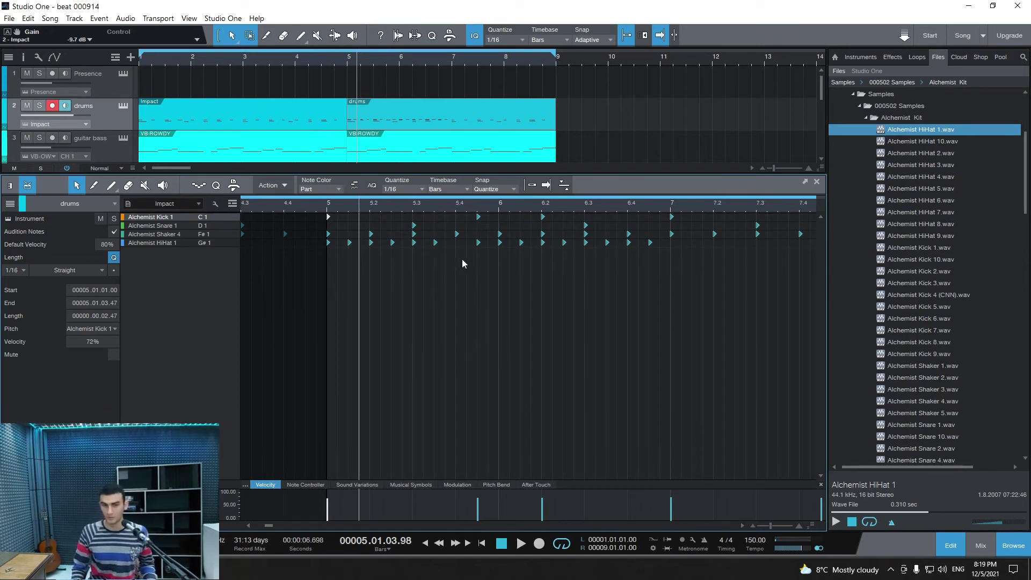
Step: Set the note editor's quantize to 1/64 with snapping off and shift the first hi-hat of bar 5 to 5.01.01.09
{"action": "left_click_drag", "start_coordinate": [331, 212], "coordinate": [348, 239]}
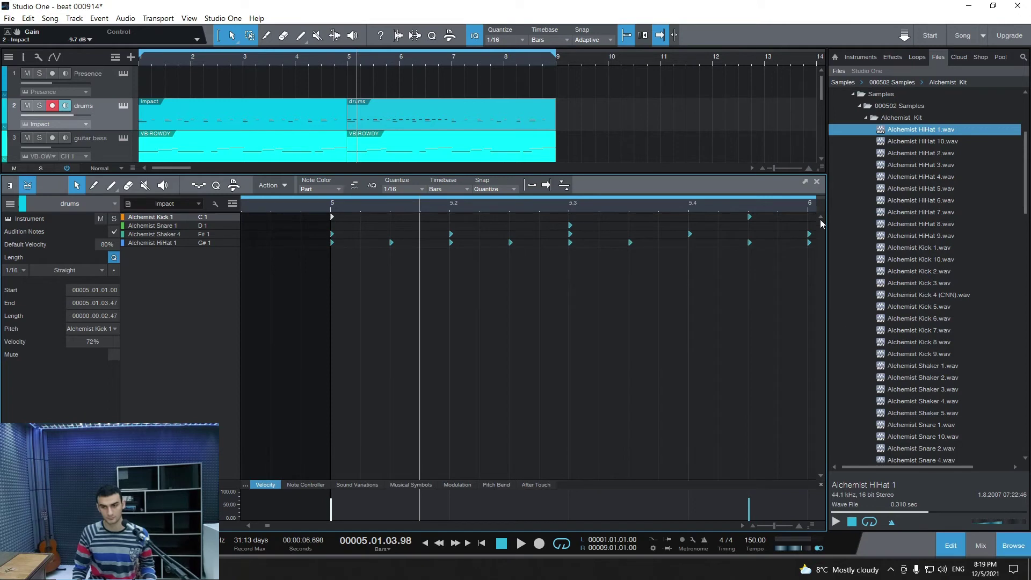
{"action": "left_click", "coordinate": [331, 243]}
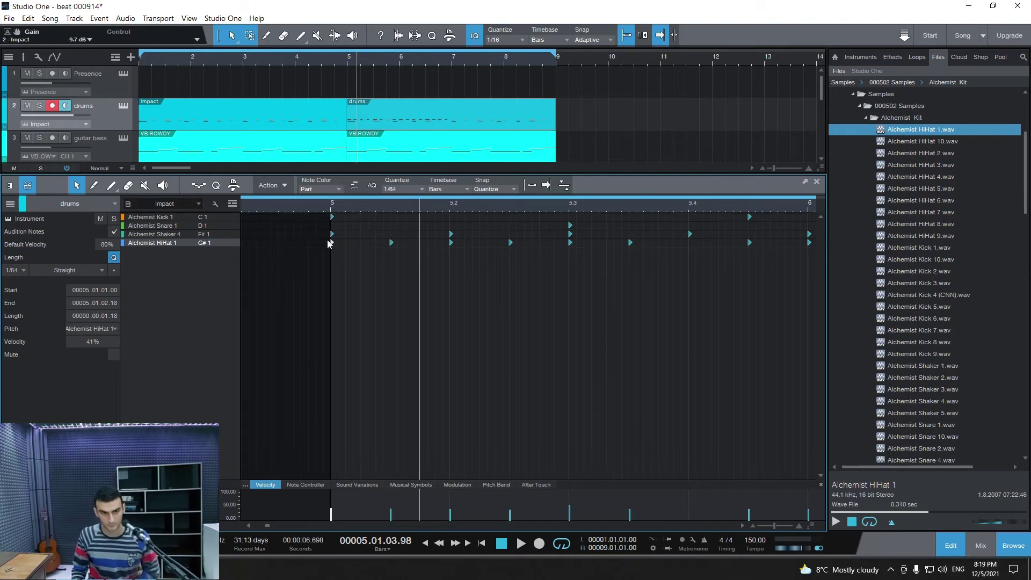
{"action": "left_click_drag", "start_coordinate": [333, 240], "coordinate": [336, 240]}
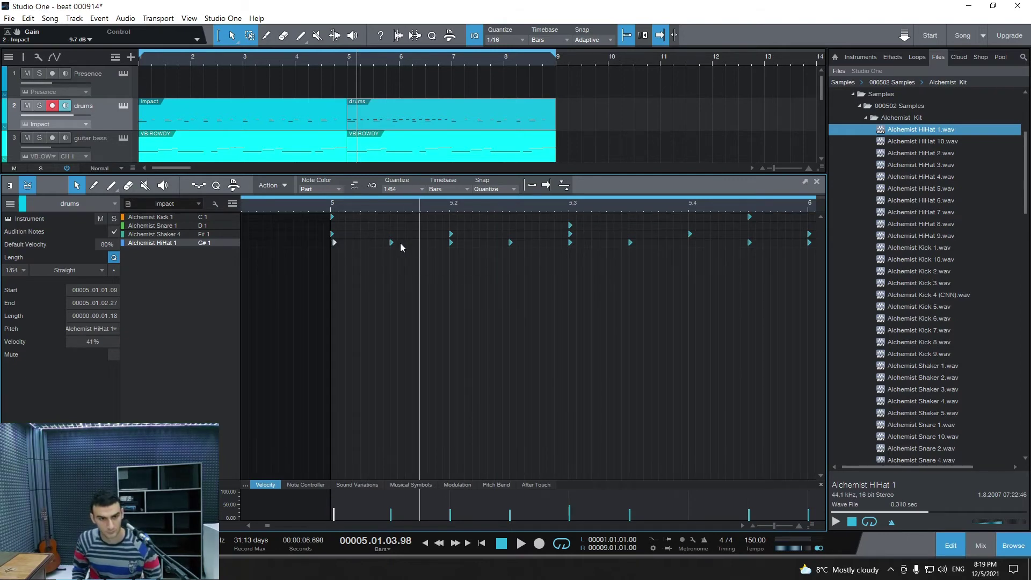
{"action": "left_click", "coordinate": [391, 243]}
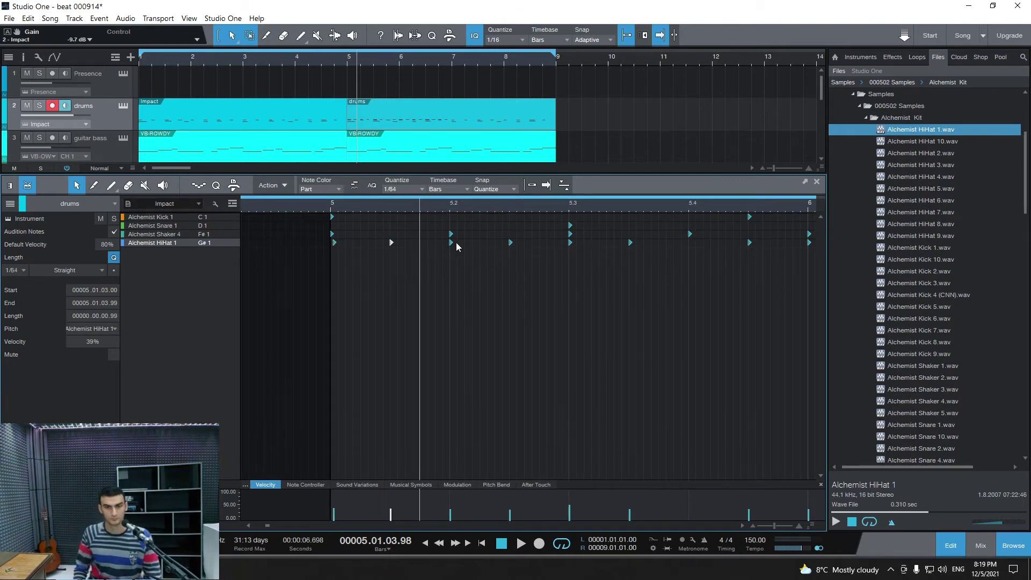
Step: Nudge further bar 5 hi-hats off the grid, including notes at 5.02.02.89 and 5.03.02.95 and the one on beat 3 slightly late
{"action": "left_click", "coordinate": [337, 48]}
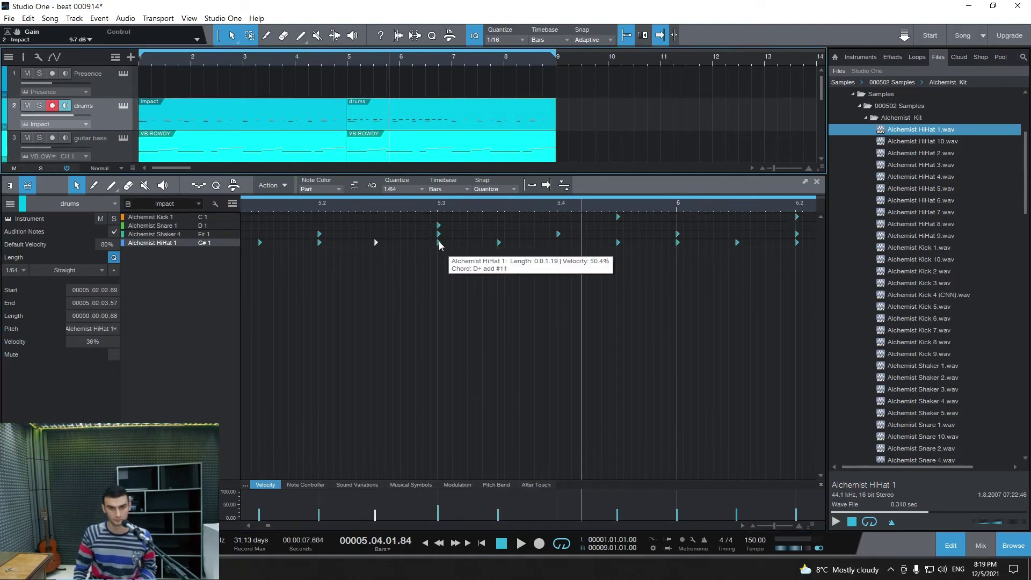
{"action": "left_click_drag", "start_coordinate": [439, 243], "coordinate": [498, 244]}
{"action": "left_click", "coordinate": [498, 242]}
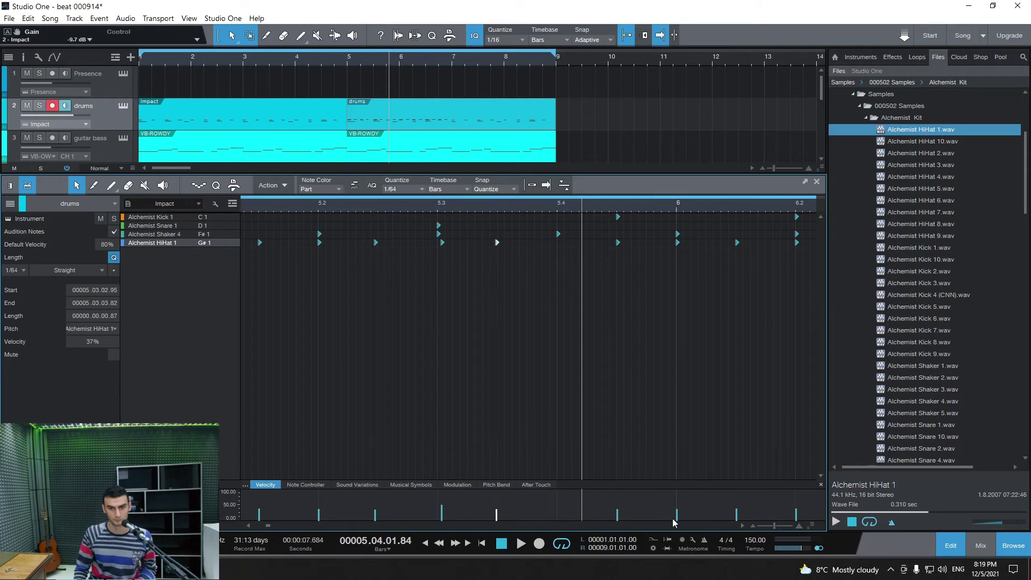
{"action": "scroll", "coordinate": [673, 529], "scroll_direction": "right", "scroll_amount": 3}
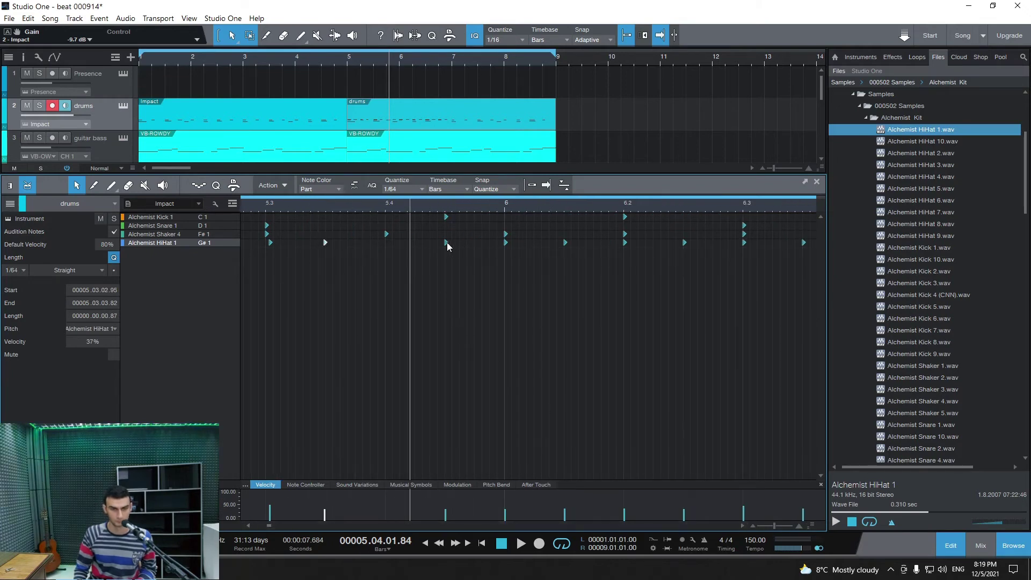
Step: Play back bar 5 and copy the hi-hat at 5.04.03.00 to 5.04.01.05 to fill the missing beat
{"action": "left_click", "coordinate": [349, 70]}
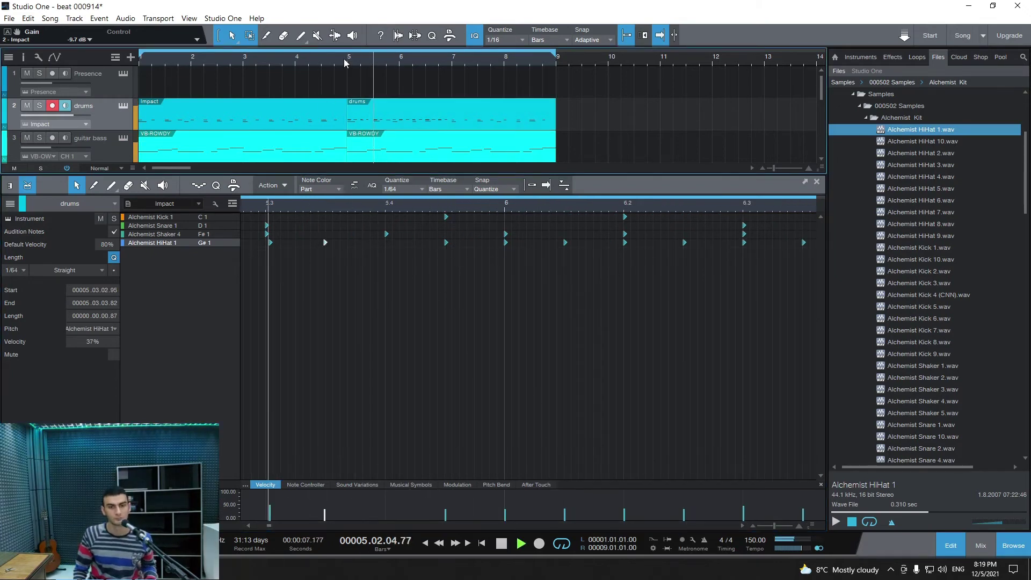
{"action": "key", "text": "space"}
{"action": "left_click", "coordinate": [446, 243]}
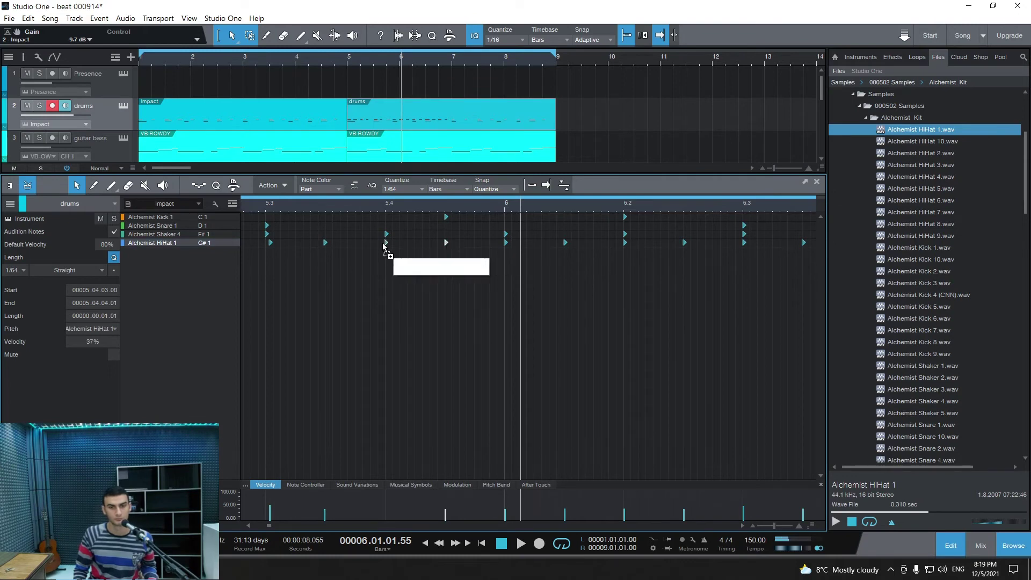
{"action": "left_click_drag", "start_coordinate": [383, 244], "coordinate": [388, 244]}
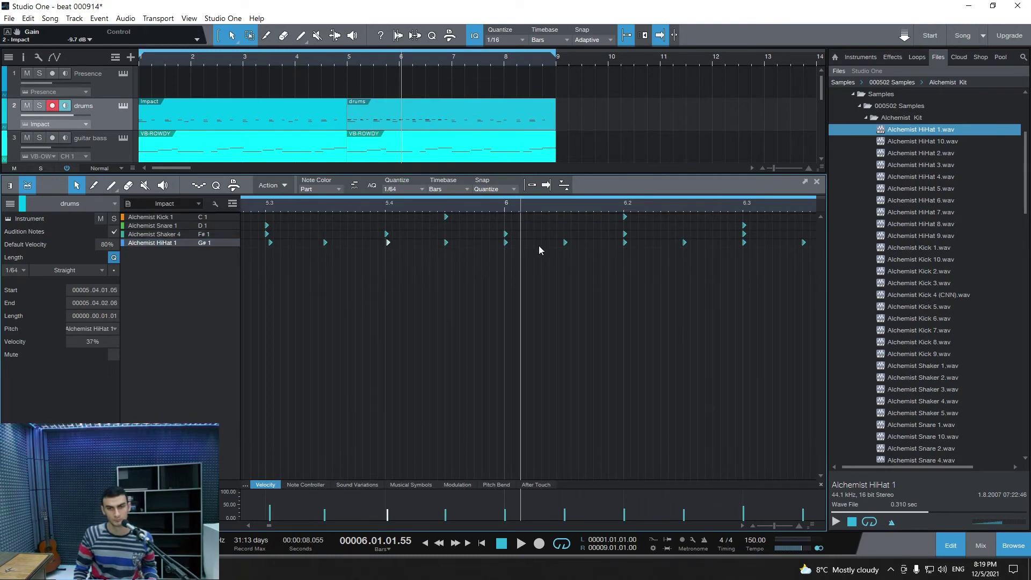
Step: Nudge the bar 6 hi-hats off the grid, placing the last two offbeat ones at 6.03.02.89 and 6.04.02.93, and play back from bar 5
{"action": "left_click_drag", "start_coordinate": [625, 243], "coordinate": [628, 243]}
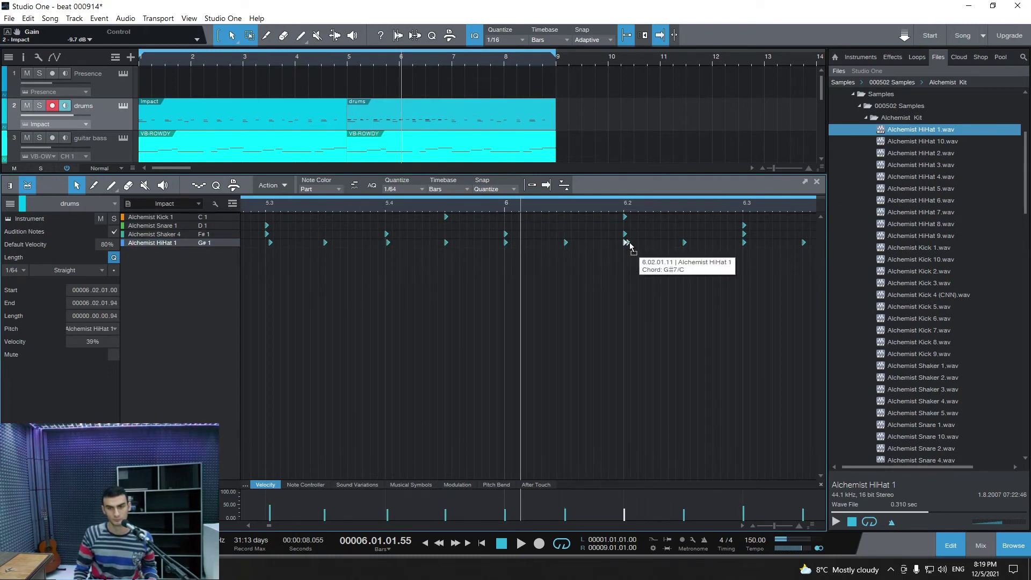
{"action": "scroll", "coordinate": [715, 524], "scroll_direction": "right", "scroll_amount": 4}
{"action": "left_click_drag", "start_coordinate": [468, 244], "coordinate": [586, 243]}
{"action": "scroll", "coordinate": [730, 521], "scroll_direction": "right", "scroll_amount": 3}
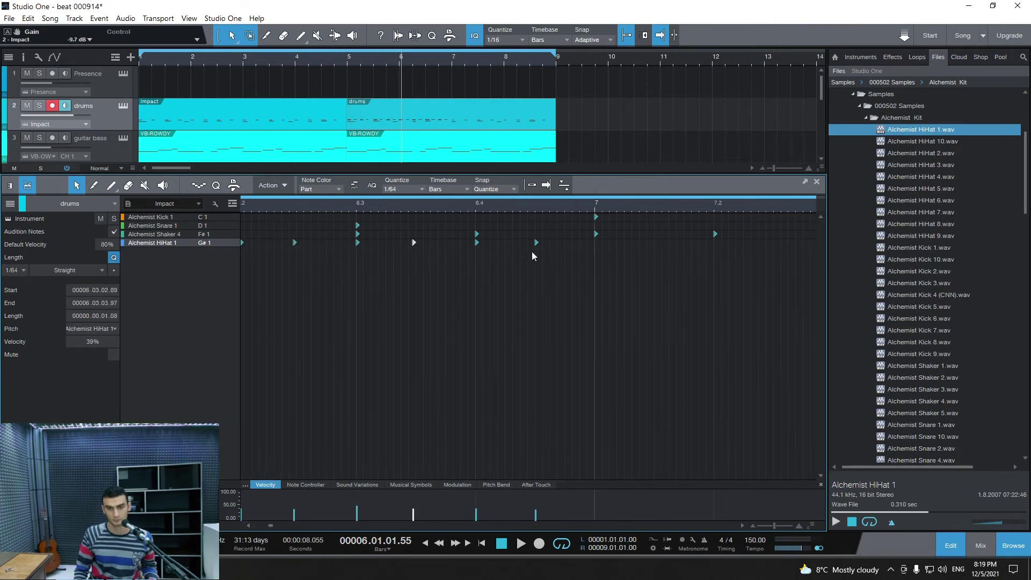
{"action": "left_click", "coordinate": [534, 243]}
{"action": "left_click", "coordinate": [352, 59]}
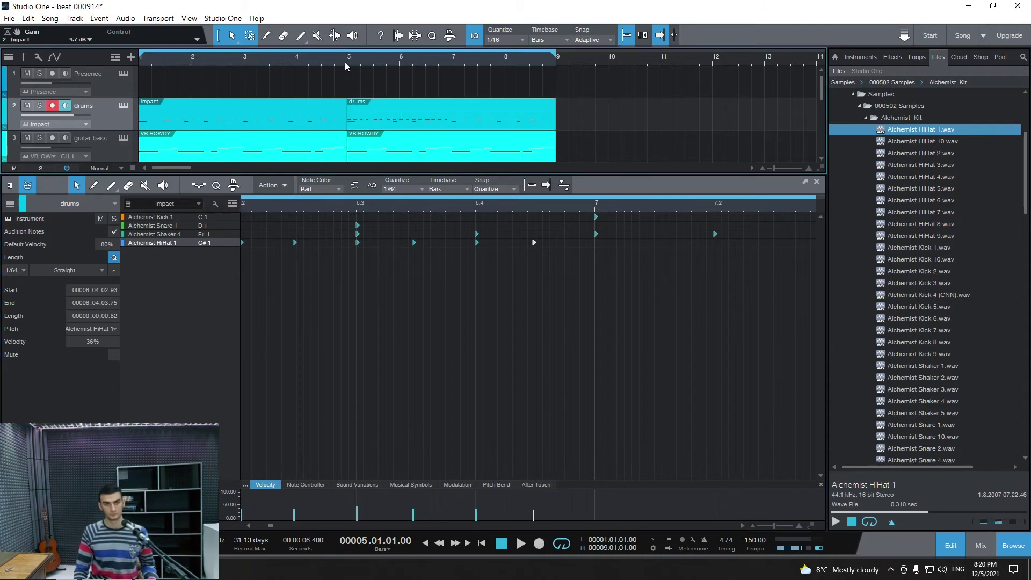
{"action": "key", "text": "space"}
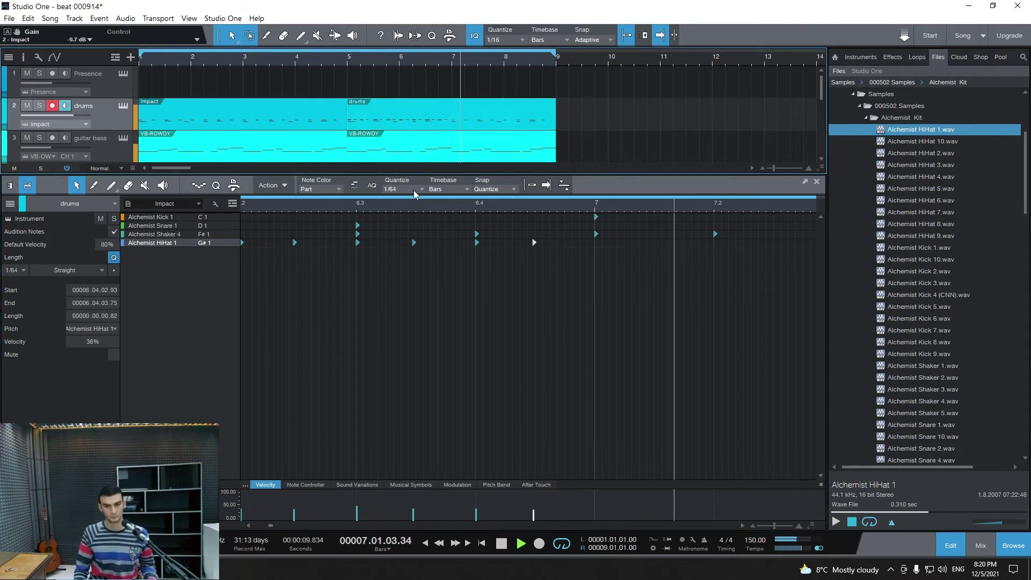
{"action": "key", "text": "space"}
Step: Copy the hi-hat pattern of bars 5 and 6 to bars 7 and 8, with 1/32 quantize and its first note at 7.01.01.00
{"action": "key", "text": "shift+z"}
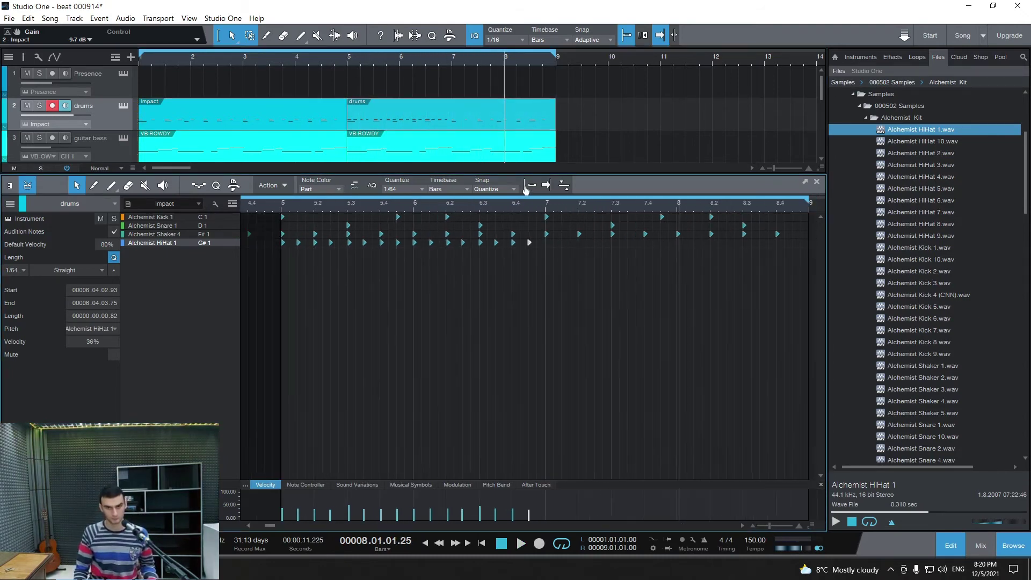
{"action": "left_click_drag", "start_coordinate": [544, 480], "coordinate": [545, 243]}
{"action": "scroll", "coordinate": [554, 242], "scroll_direction": "up", "scroll_amount": 5}
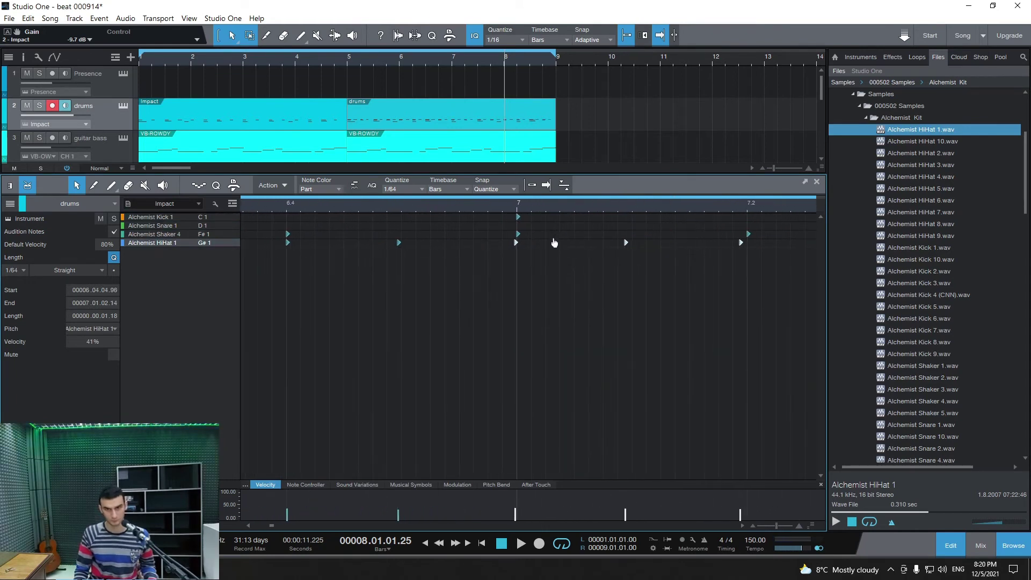
{"action": "left_click", "coordinate": [517, 241]}
{"action": "key", "text": "q"}
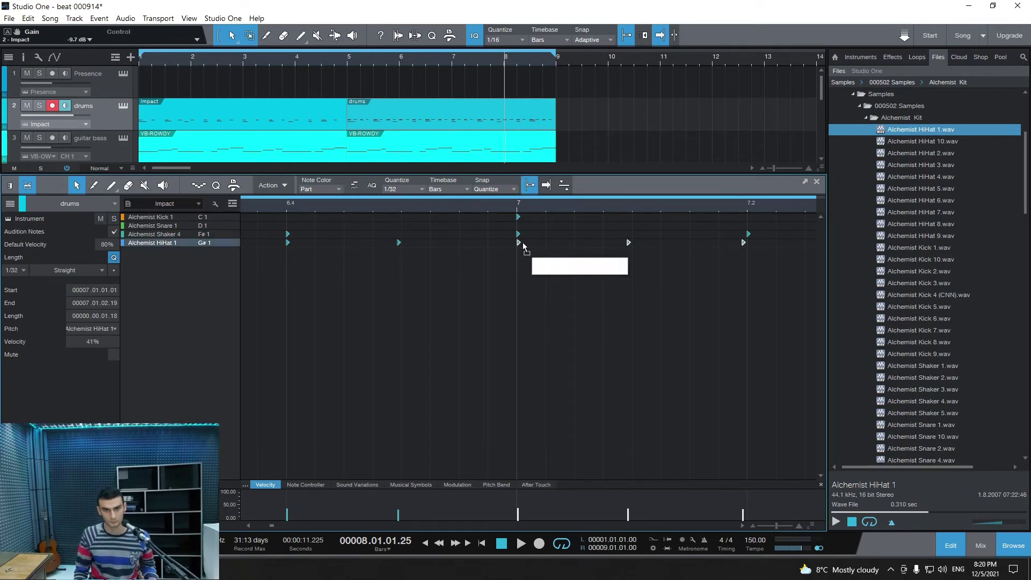
{"action": "mouse_move", "coordinate": [518, 241]}
{"action": "left_mouse_down"}
{"action": "mouse_move", "coordinate": [488, 243]}
{"action": "mouse_move", "coordinate": [513, 243]}
{"action": "left_mouse_up"}
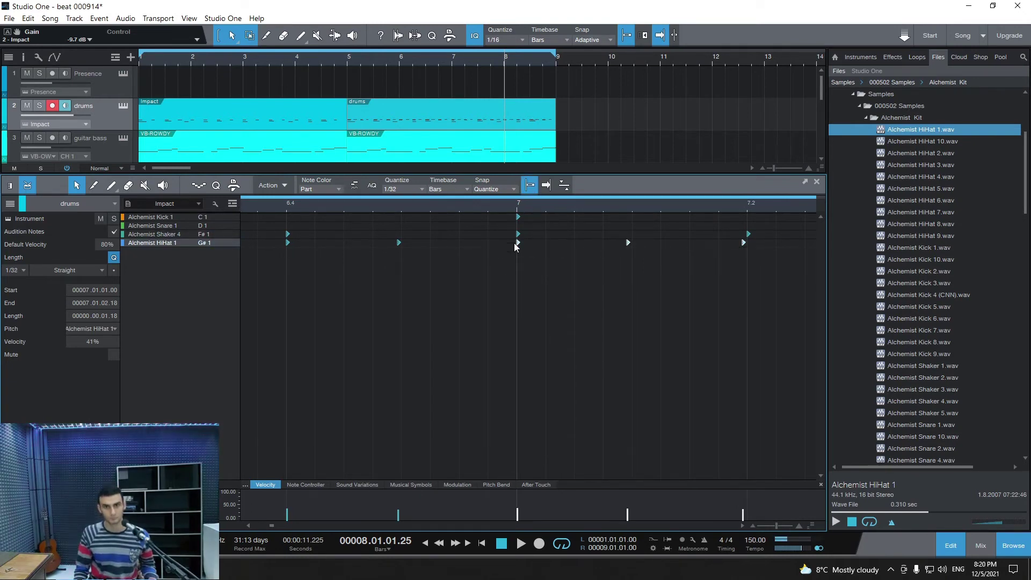
Step: Play back the drums from bar 5 through the copied hi-hats in bar 7
{"action": "left_click", "coordinate": [504, 210]}
{"action": "key", "text": "space"}
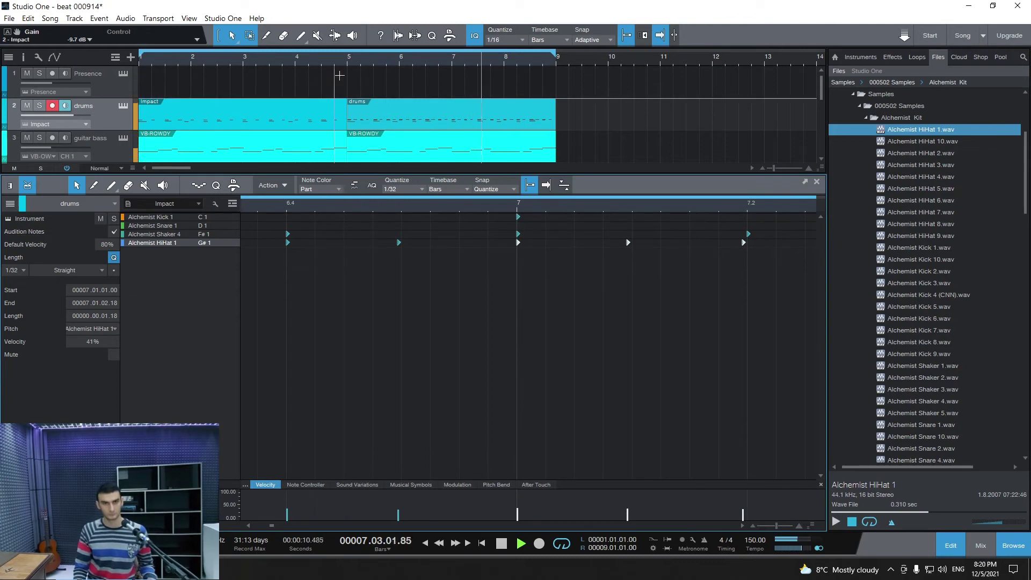
{"action": "left_click", "coordinate": [346, 68]}
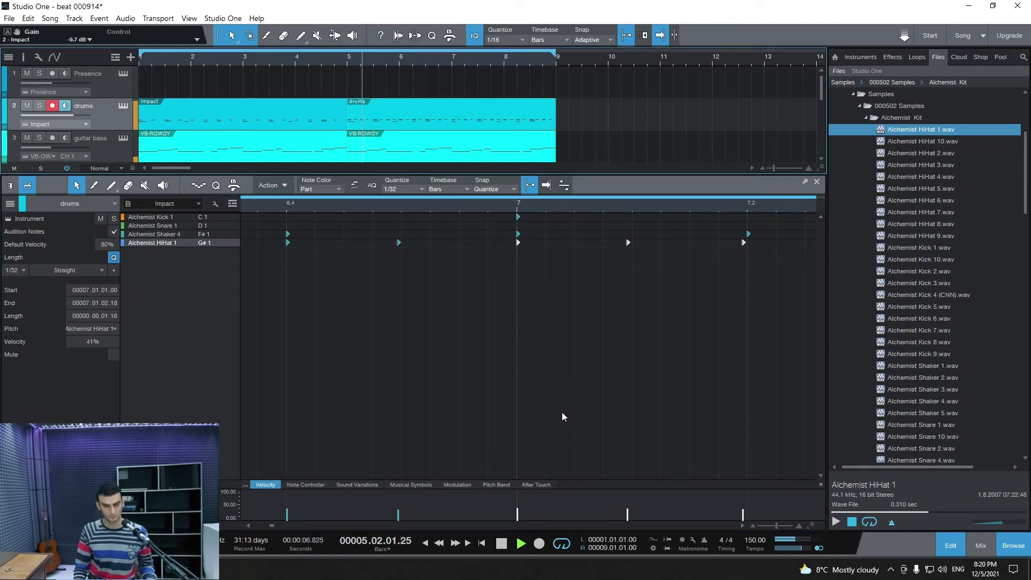
{"action": "left_click", "coordinate": [771, 525]}
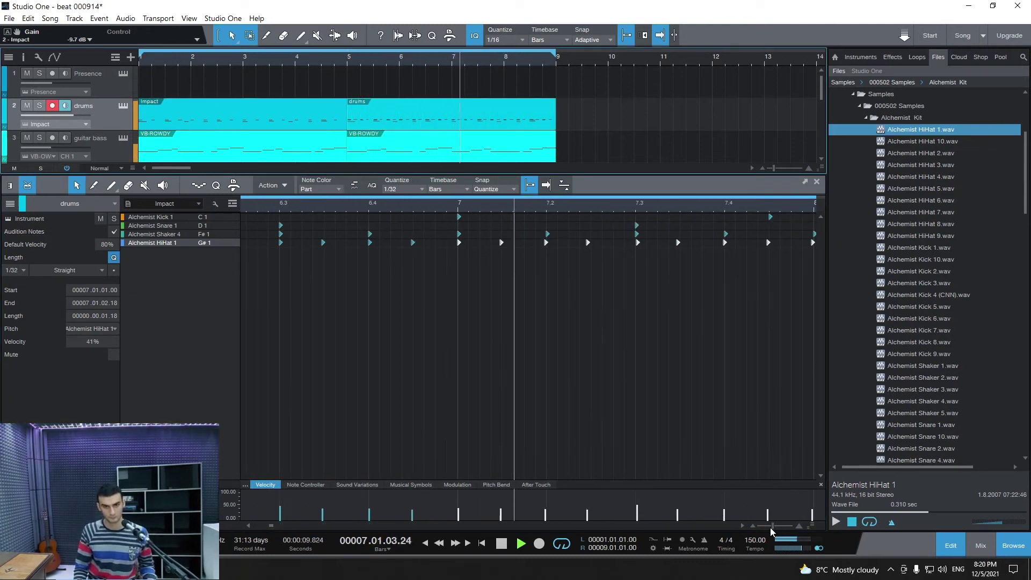
Step: Lower the Alchemist HiHat 1 pad's gain to -20.6 dB in Impact XT and close the instrument window
{"action": "key", "text": "F11"}
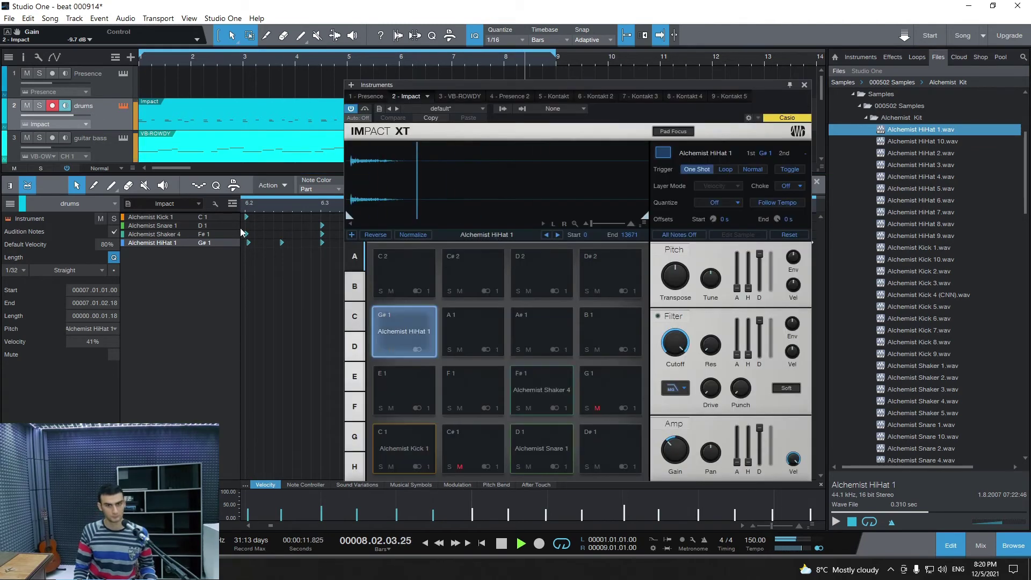
{"action": "left_click_drag", "start_coordinate": [677, 443], "coordinate": [680, 460]}
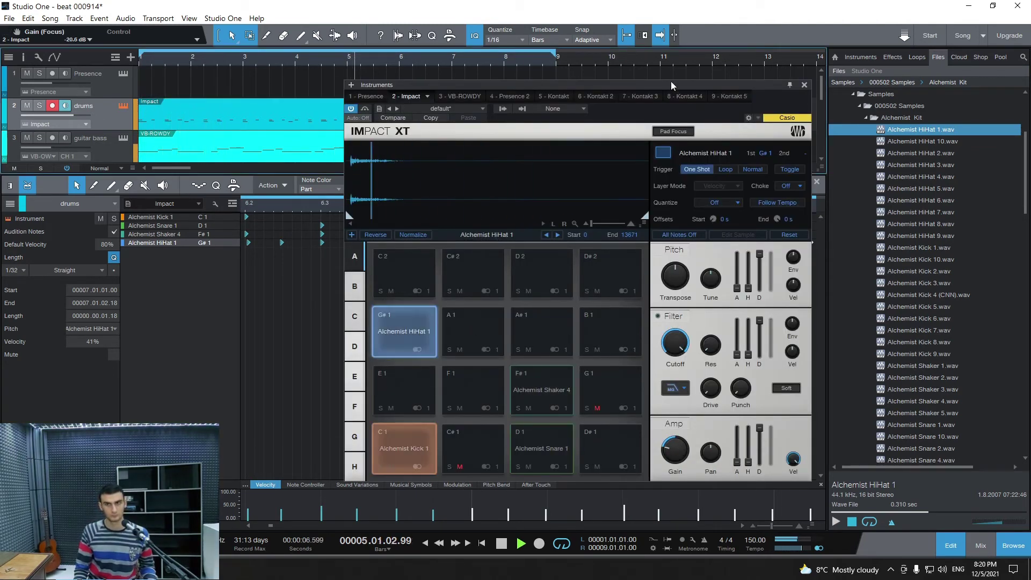
{"action": "left_click", "coordinate": [804, 85]}
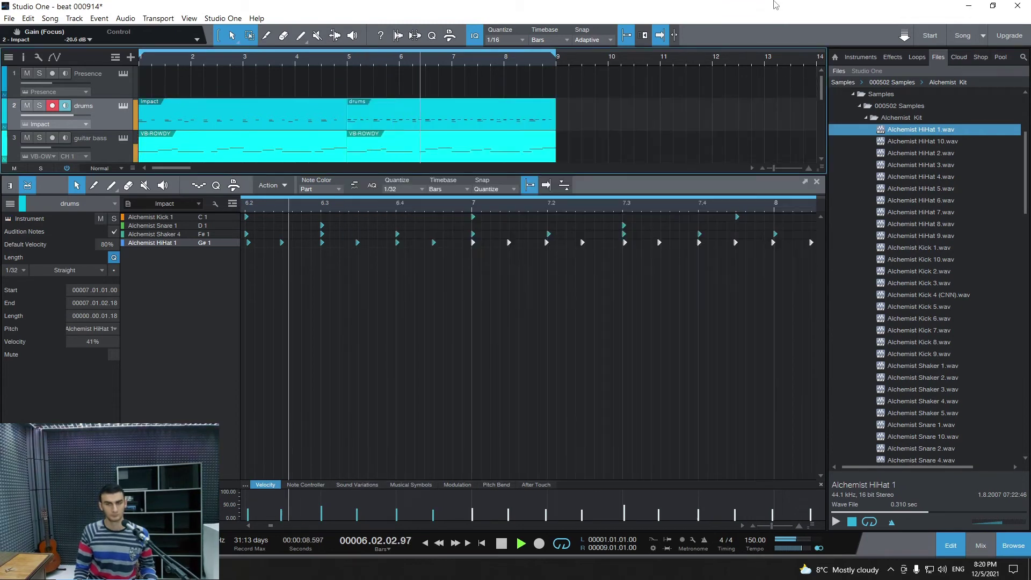
Step: Replace the drums part in bars 1 to 4 with a copy of the bars 5 to 8 part and save the song
{"action": "left_click", "coordinate": [818, 182]}
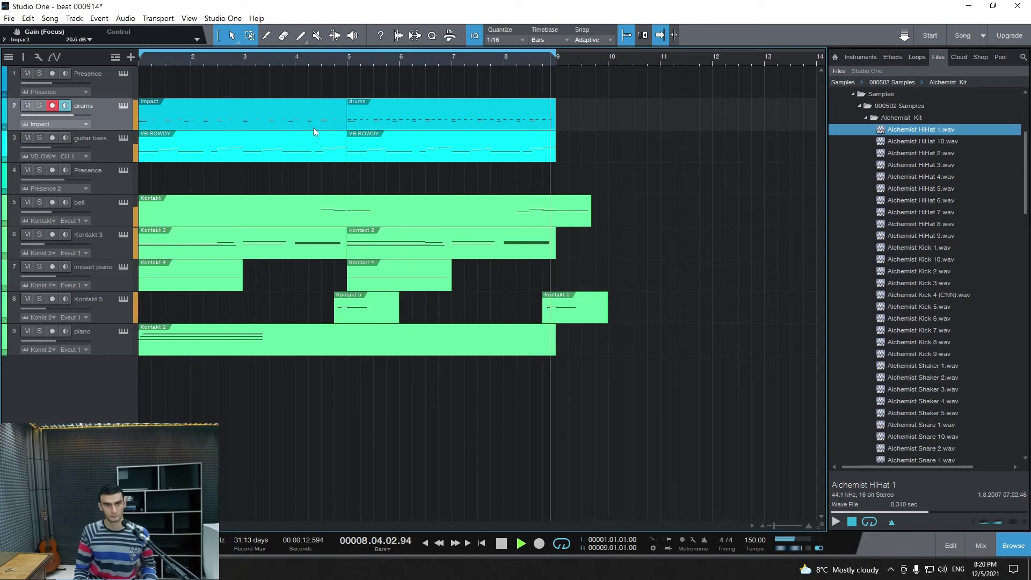
{"action": "key", "text": "Delete"}
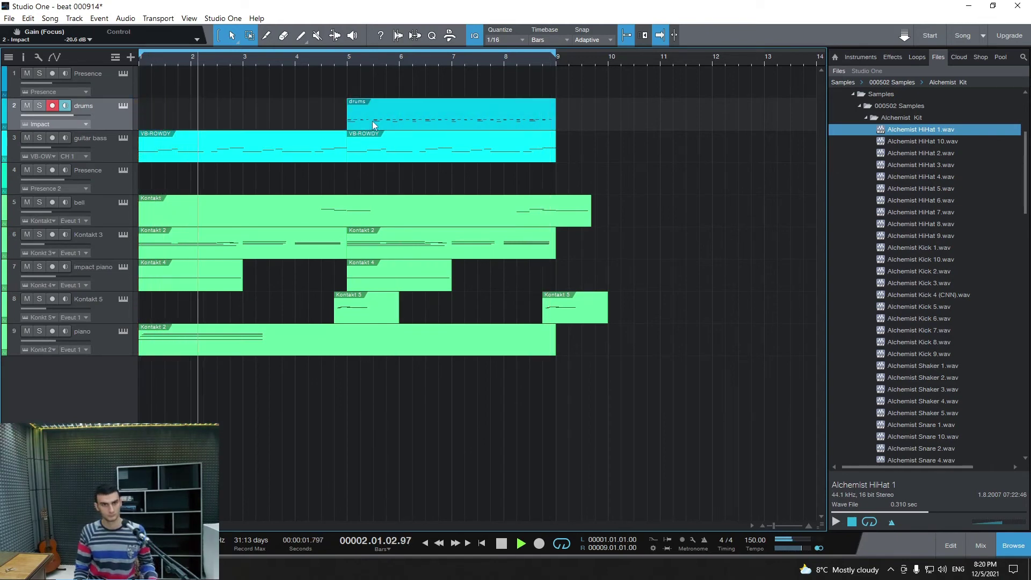
{"action": "left_click_drag", "start_coordinate": [373, 121], "coordinate": [156, 118]}
{"action": "key", "text": "ctrl+s"}
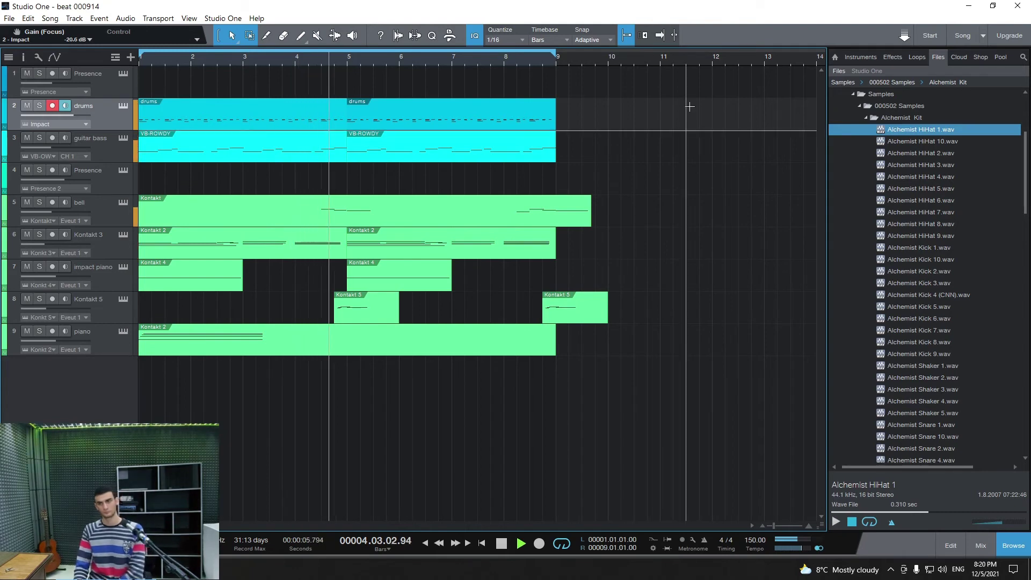
Step: Audition hi-hat samples 10, 2, 3 and 4 from the Alchemist Kit folder, ending on Alchemist HiHat 2.wav
{"action": "left_click", "coordinate": [865, 118]}
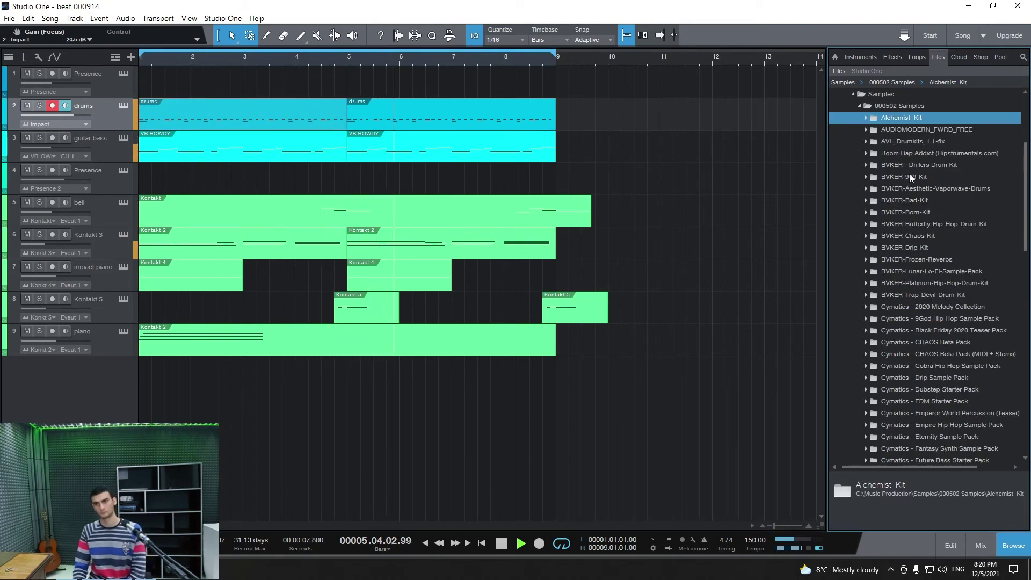
{"action": "key", "text": "Right"}
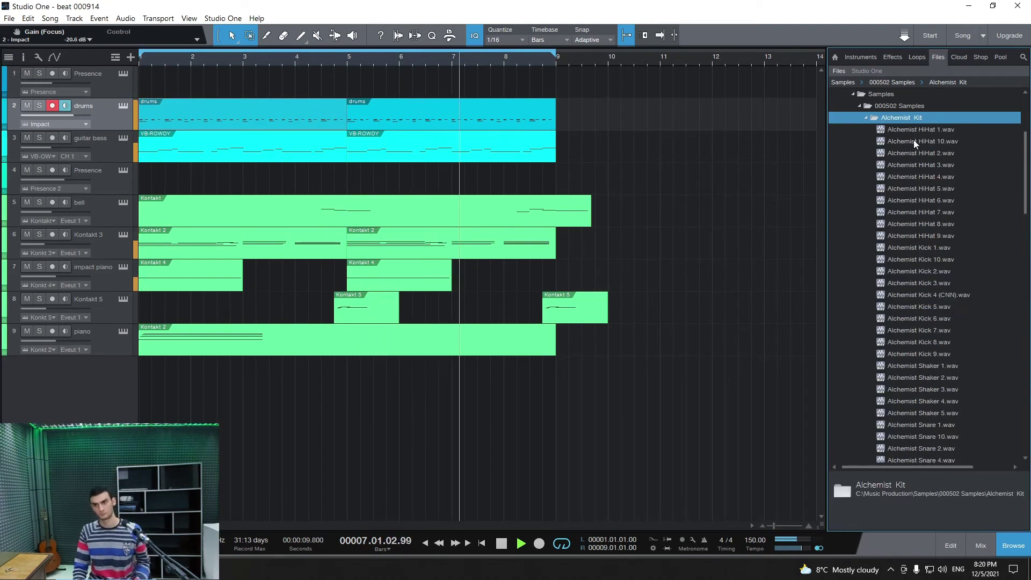
{"action": "left_click", "coordinate": [914, 142]}
{"action": "left_click", "coordinate": [914, 153]}
{"action": "left_click", "coordinate": [910, 166]}
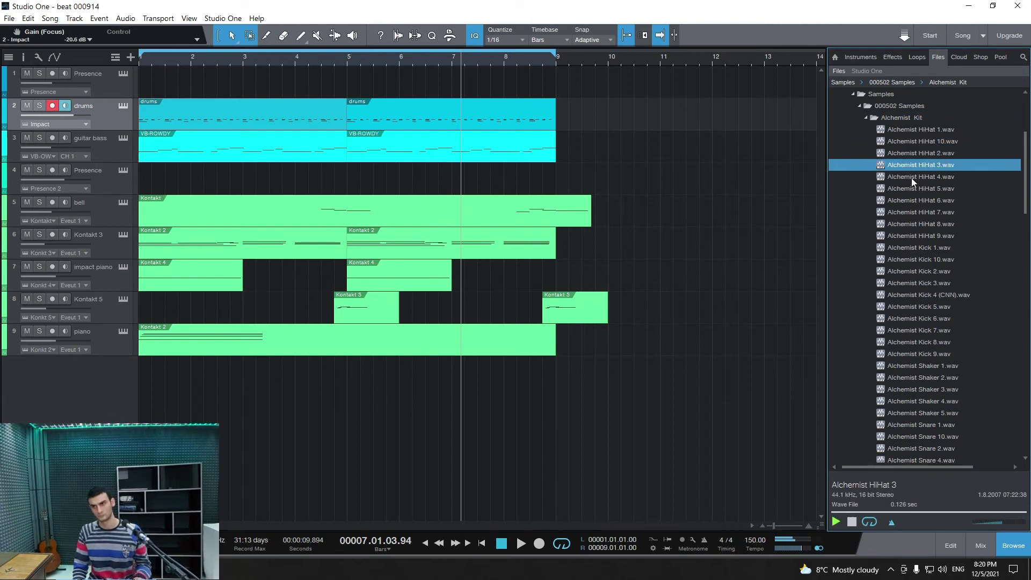
{"action": "left_click", "coordinate": [906, 177]}
{"action": "left_click", "coordinate": [903, 155]}
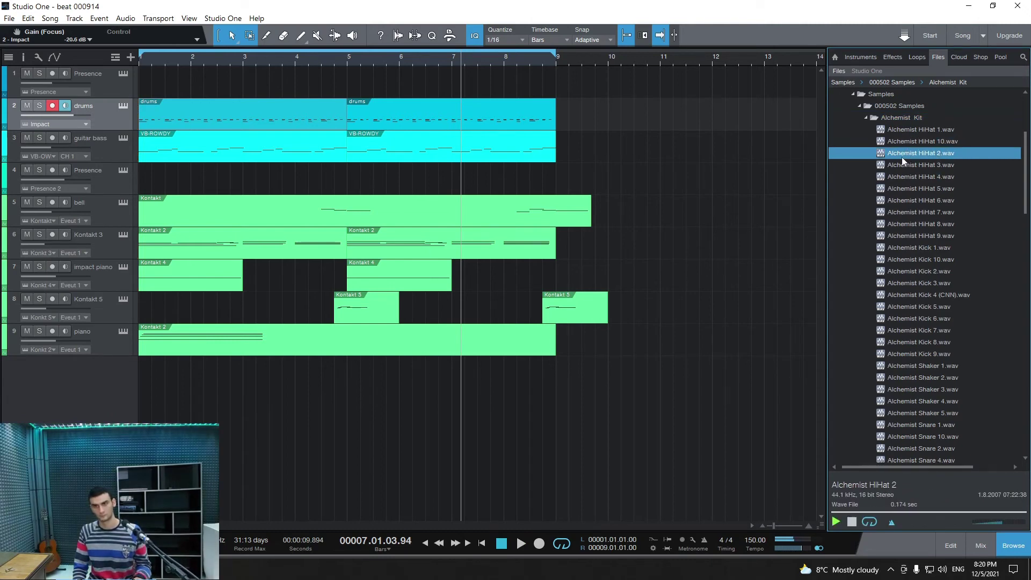
Step: Load Alchemist HiHat 2.wav onto Impact XT pad A 1, set its gain to -13.2 dB, and start playback
{"action": "left_click", "coordinate": [123, 106]}
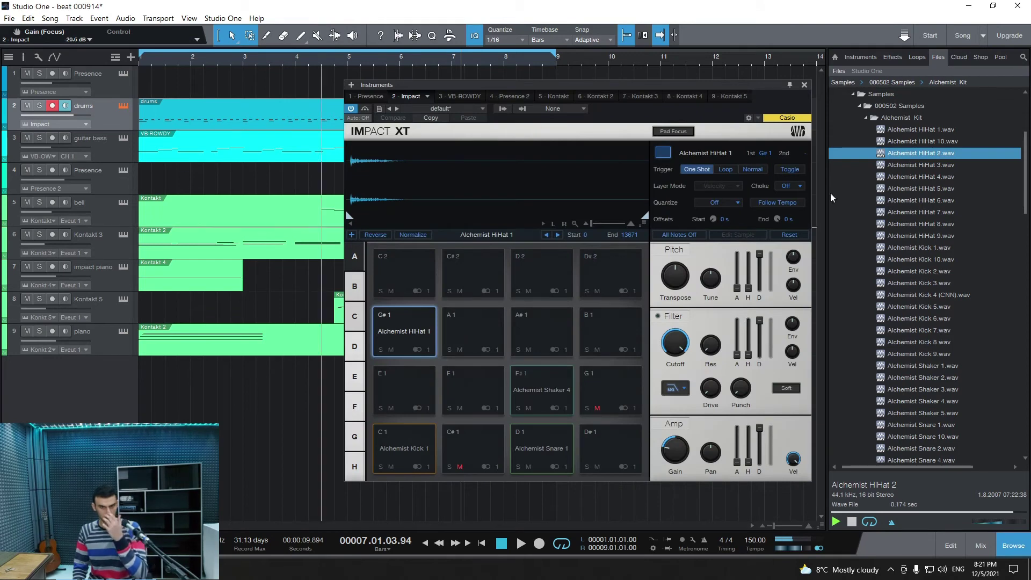
{"action": "left_click_drag", "start_coordinate": [913, 153], "coordinate": [465, 317]}
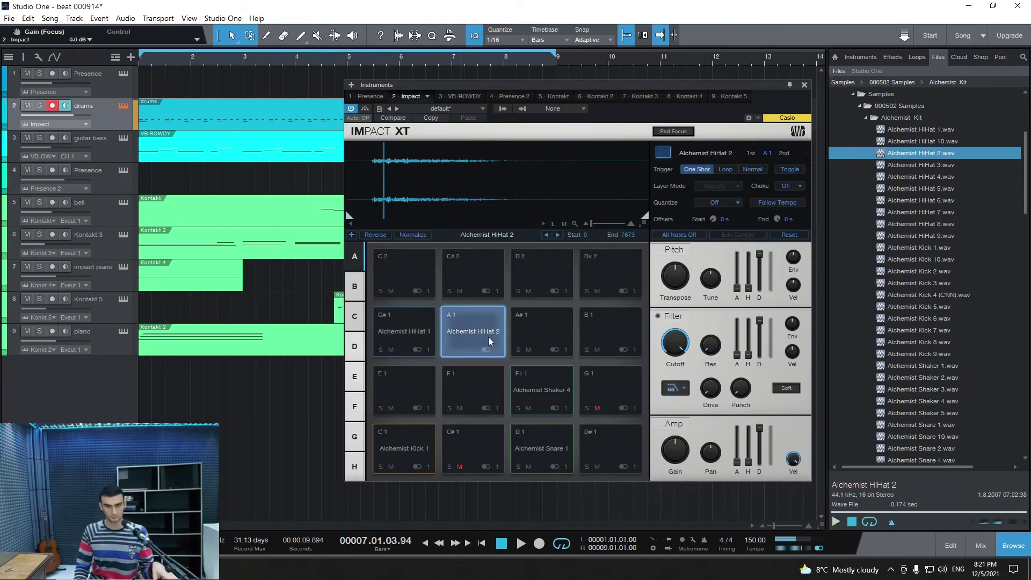
{"action": "left_click_drag", "start_coordinate": [672, 446], "coordinate": [679, 462]}
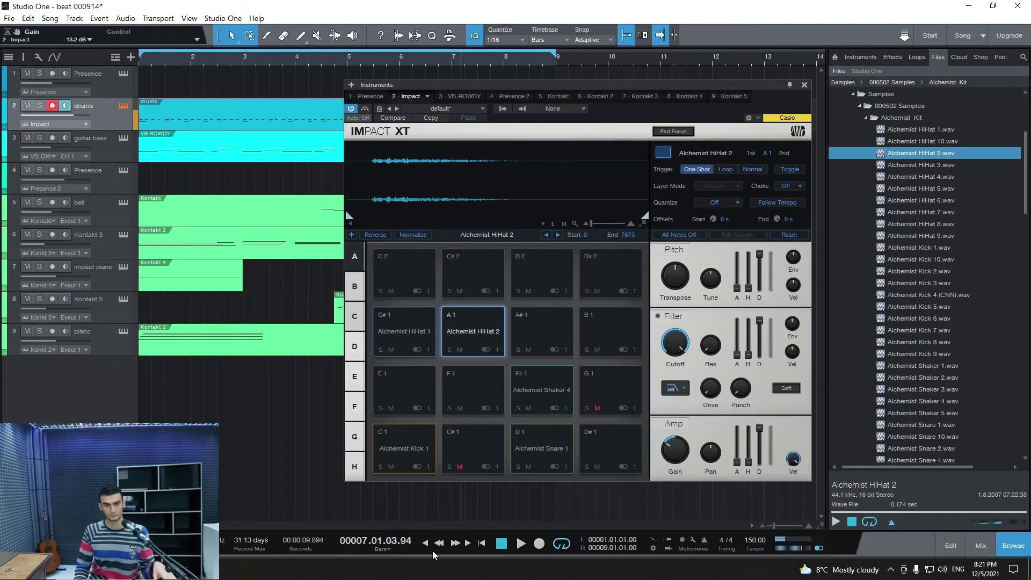
{"action": "key", "text": "space"}
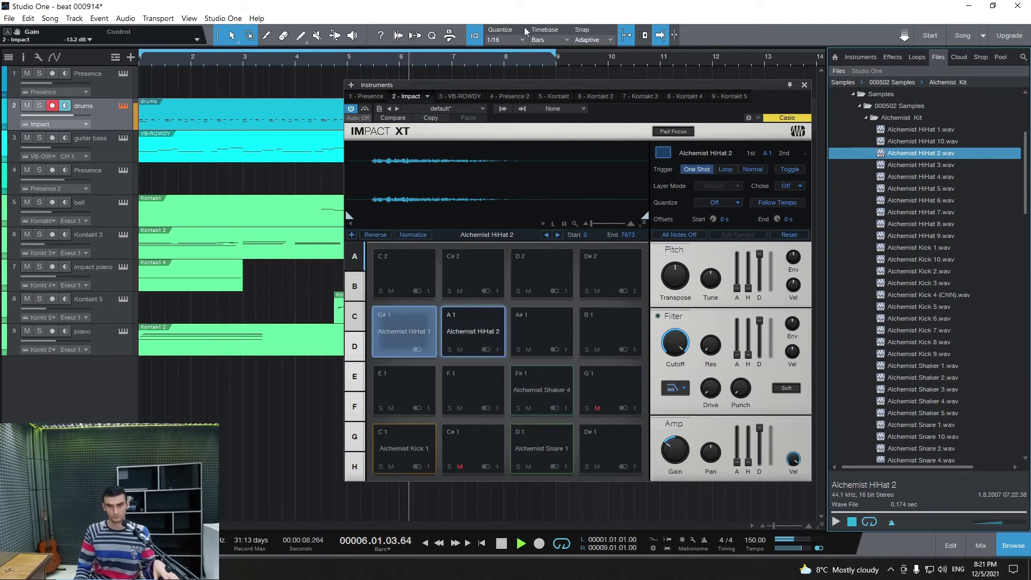
Step: Play back the drums with the Alchemist HiHat 2 notes, close the note editor and save the song
{"action": "scroll", "coordinate": [510, 36], "scroll_direction": "down", "scroll_amount": 1}
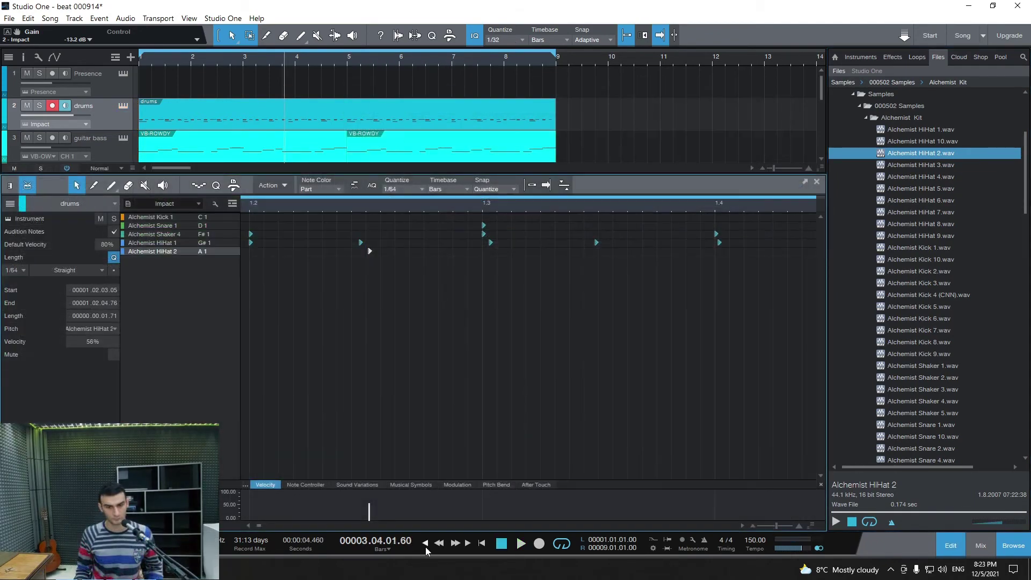
{"action": "key", "text": "space"}
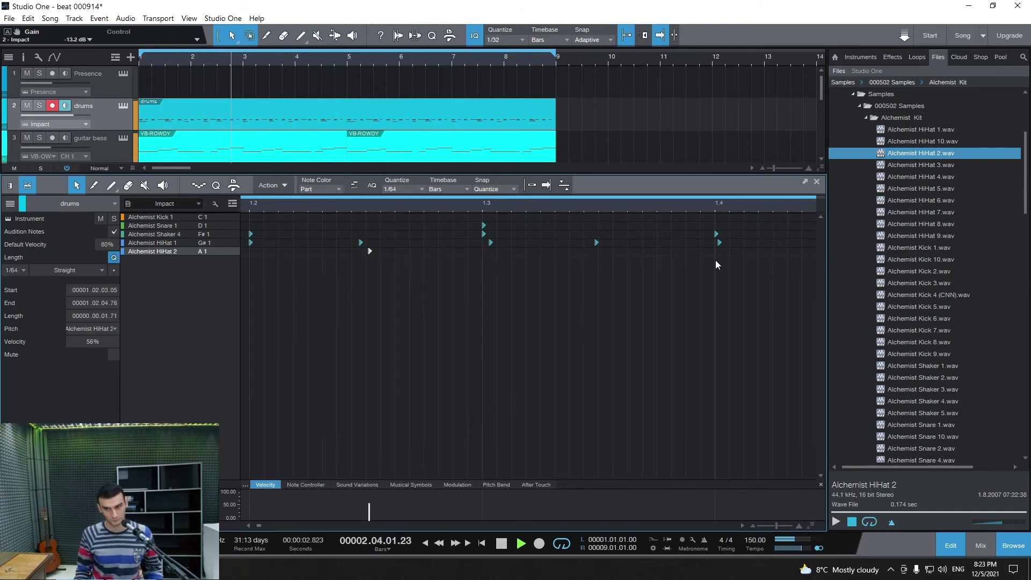
{"action": "left_click", "coordinate": [817, 182]}
{"action": "key", "text": "ctrl+s"}
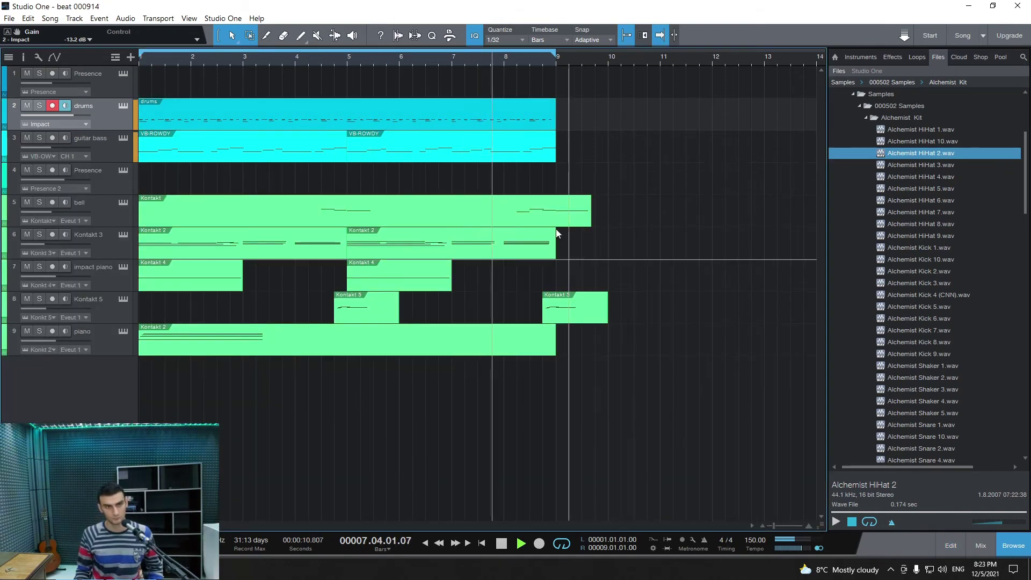
{"action": "left_click", "coordinate": [124, 105]}
{"action": "left_click", "coordinate": [804, 85]}
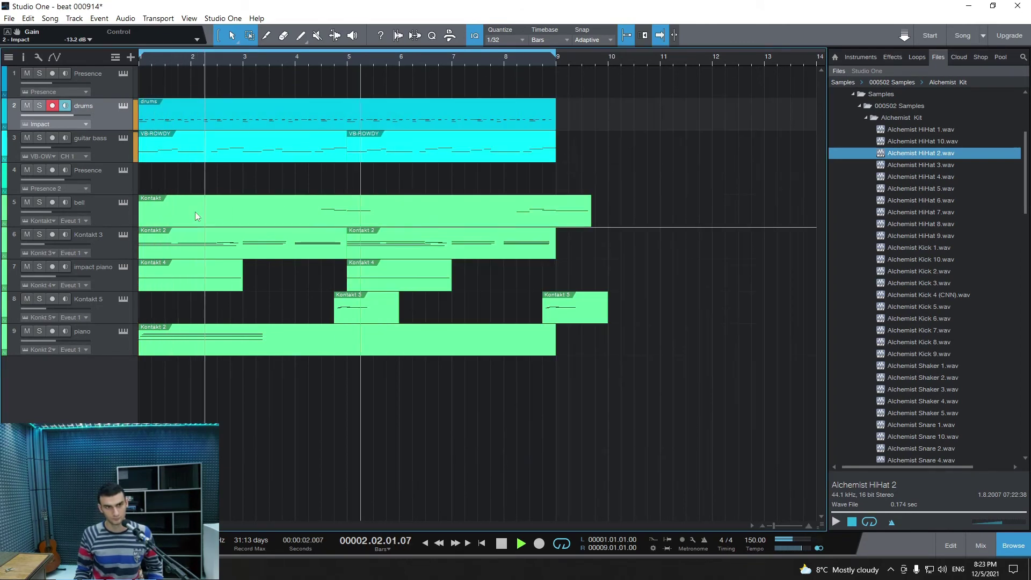
Step: Reopen the drums part and copy the kick at 3.04.03.00 to 4.02.03.02 in bar 4
{"action": "double_click", "coordinate": [268, 124]}
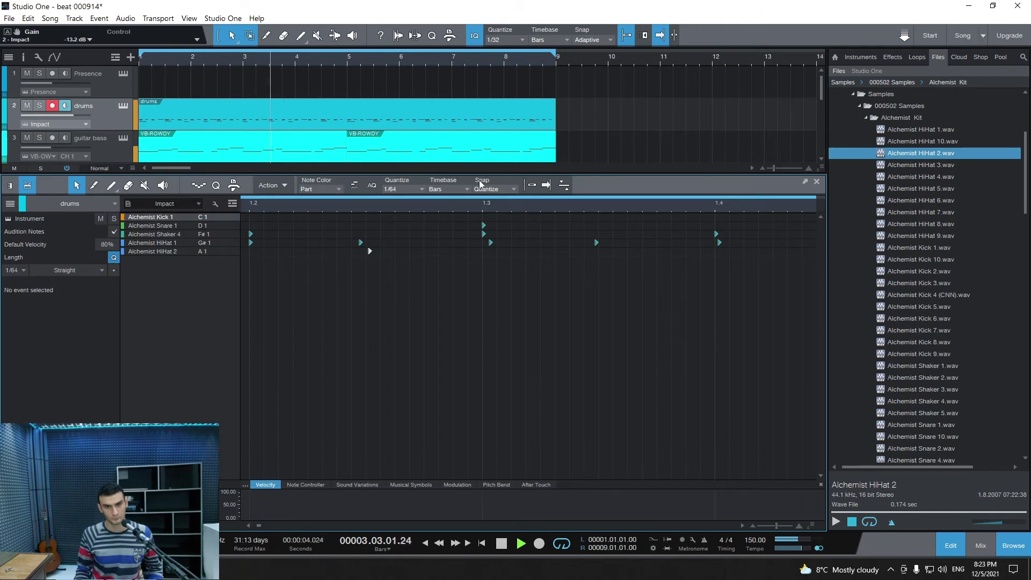
{"action": "key", "text": "shift+z"}
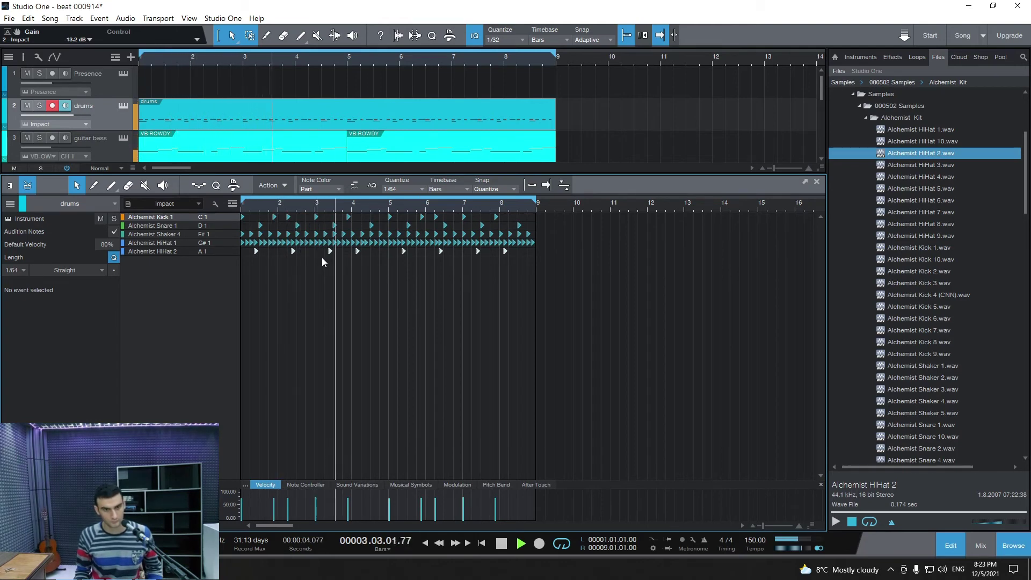
{"action": "key", "text": "space"}
{"action": "left_click", "coordinate": [349, 217]}
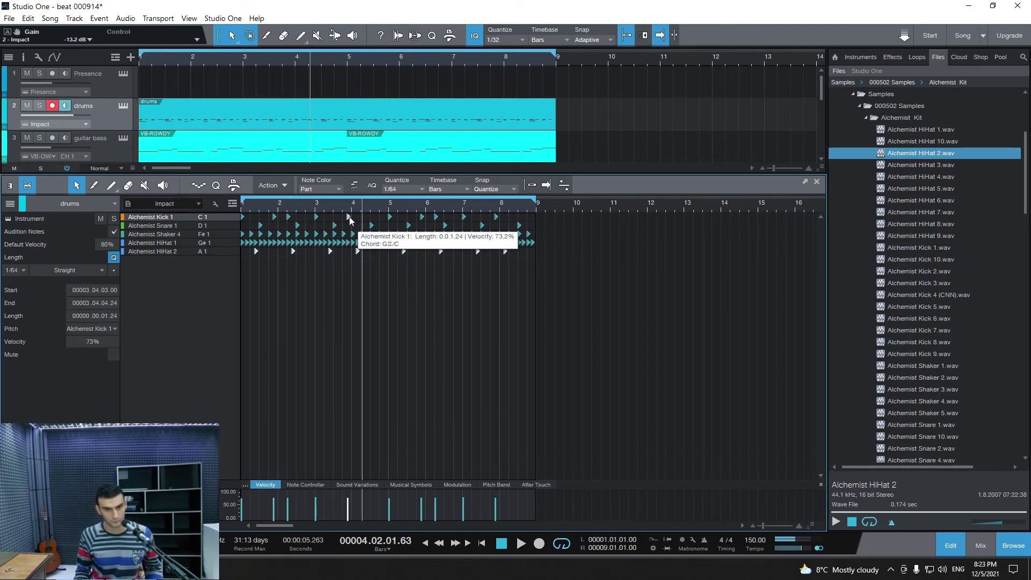
{"action": "left_click_drag", "start_coordinate": [350, 220], "coordinate": [368, 219]}
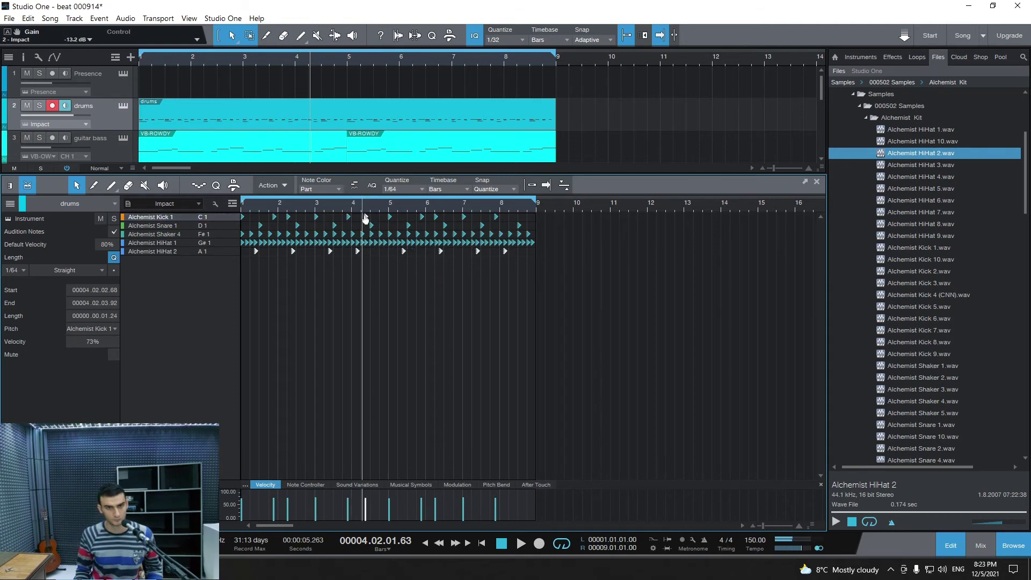
{"action": "scroll", "coordinate": [365, 218], "scroll_direction": "up", "scroll_amount": 5}
{"action": "scroll", "coordinate": [407, 189], "scroll_direction": "up", "scroll_amount": 1}
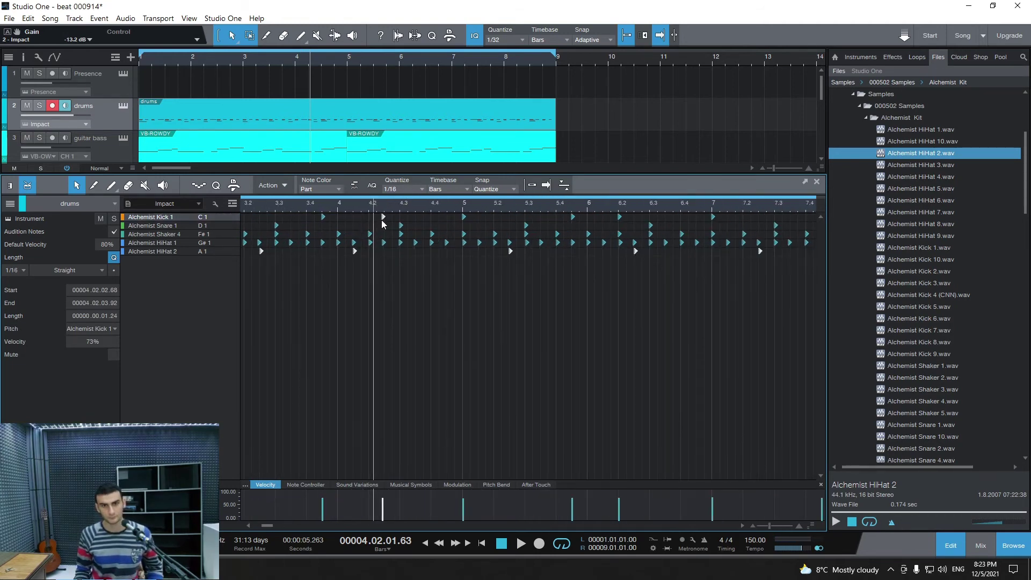
{"action": "left_click_drag", "start_coordinate": [383, 217], "coordinate": [385, 217]}
Step: Play back the drums around bar 4 and lower the velocity of the copied kick there
{"action": "left_click", "coordinate": [310, 211]}
{"action": "key", "text": "space"}
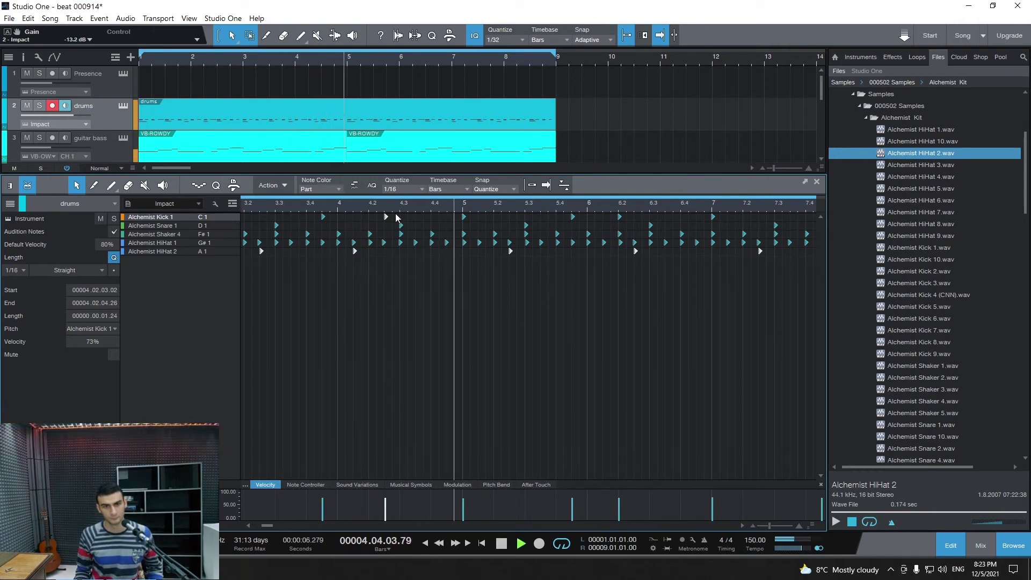
{"action": "left_click_drag", "start_coordinate": [385, 501], "coordinate": [385, 514]}
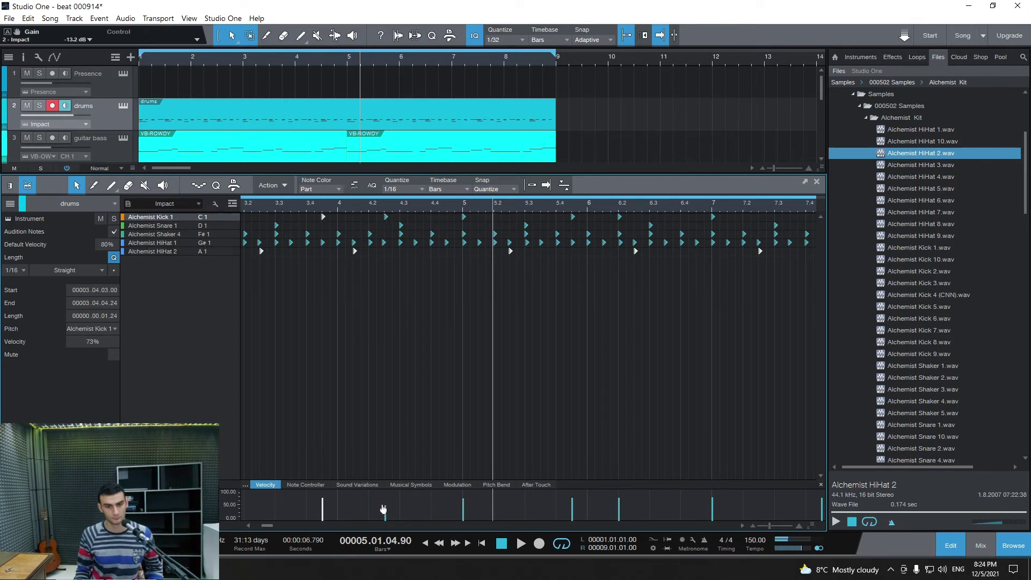
{"action": "left_click_drag", "start_coordinate": [386, 510], "coordinate": [385, 504]}
Step: Copy the last kick of bar 7 to 8.02.01.09 and play back the end of the pattern
{"action": "scroll", "coordinate": [308, 209], "scroll_direction": "down", "scroll_amount": 5}
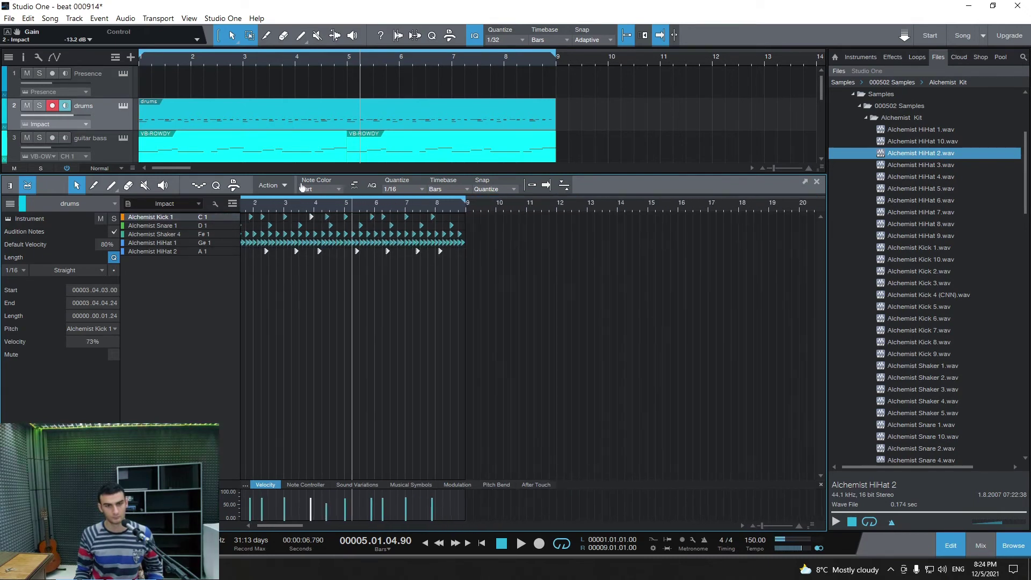
{"action": "scroll", "coordinate": [439, 207], "scroll_direction": "up", "scroll_amount": 5}
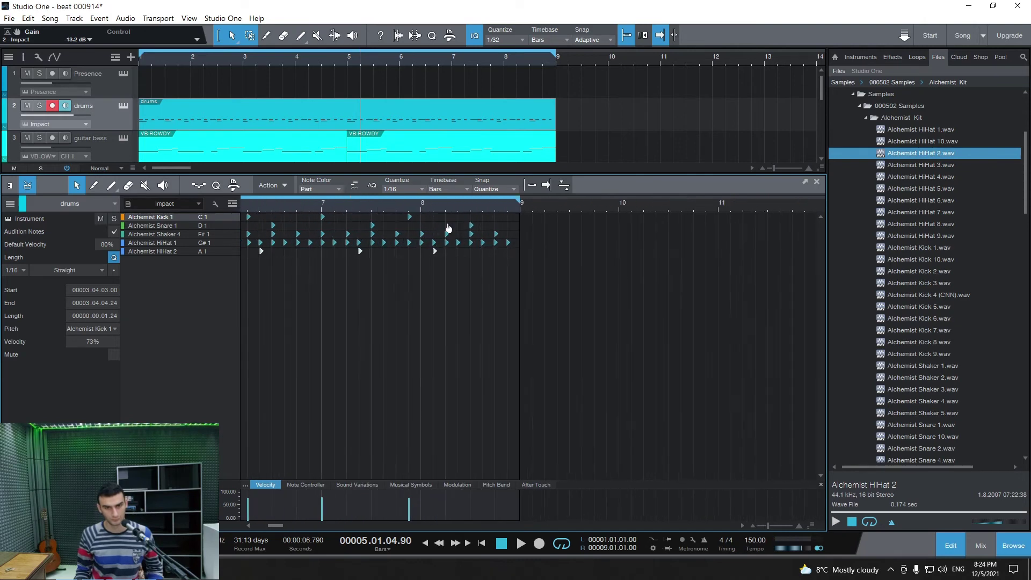
{"action": "left_click", "coordinate": [386, 217]}
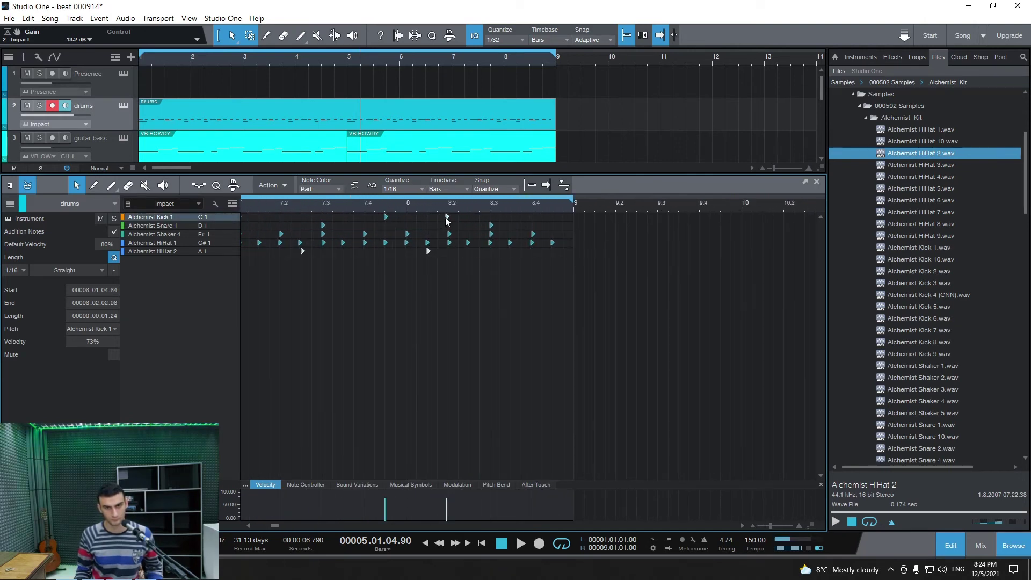
{"action": "left_click", "coordinate": [450, 217]}
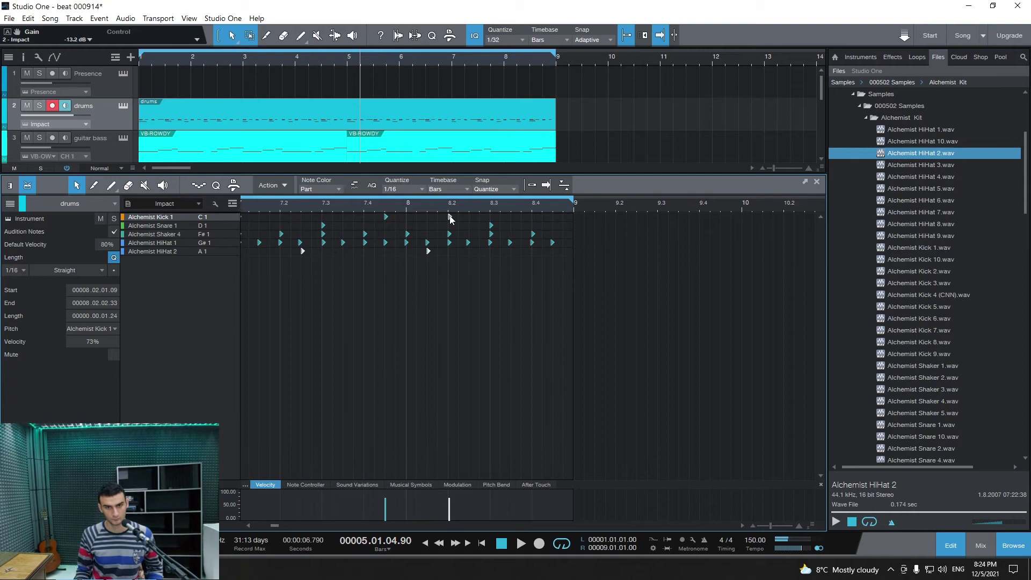
{"action": "left_click", "coordinate": [369, 207]}
{"action": "key", "text": "space"}
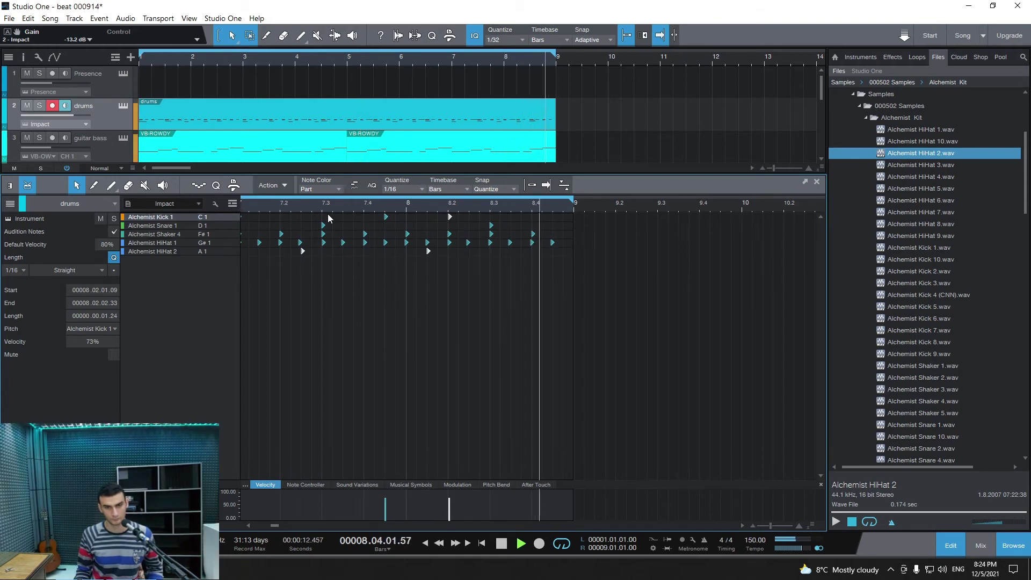
{"action": "left_click", "coordinate": [311, 207]}
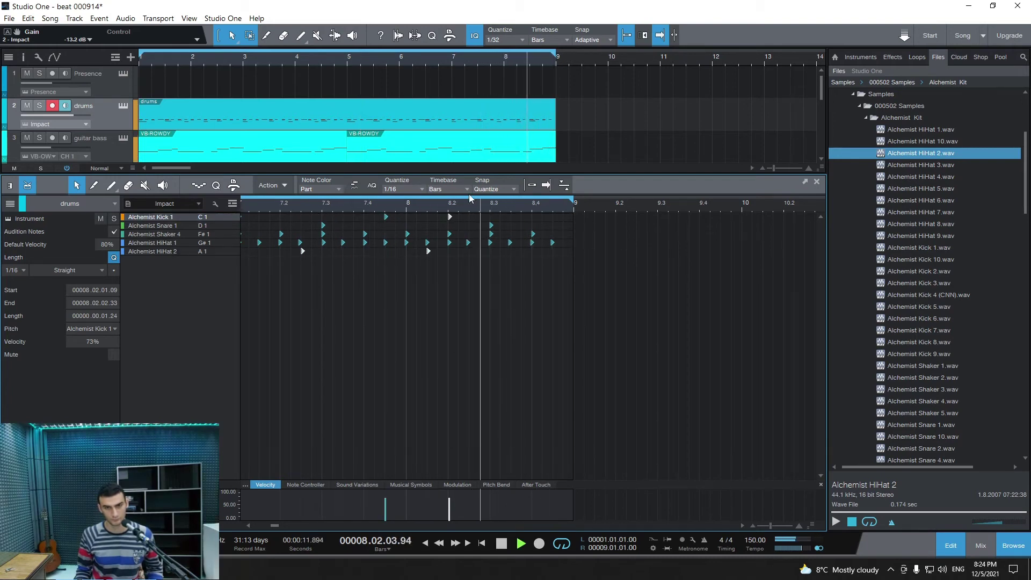
{"action": "key", "text": "space"}
Step: Move the bar 8 kick to 8.02.03.04, copy it to 8.02.01.00 with 1/8 quantize, and set the playback position to bar 8
{"action": "left_click_drag", "start_coordinate": [475, 221], "coordinate": [469, 215]}
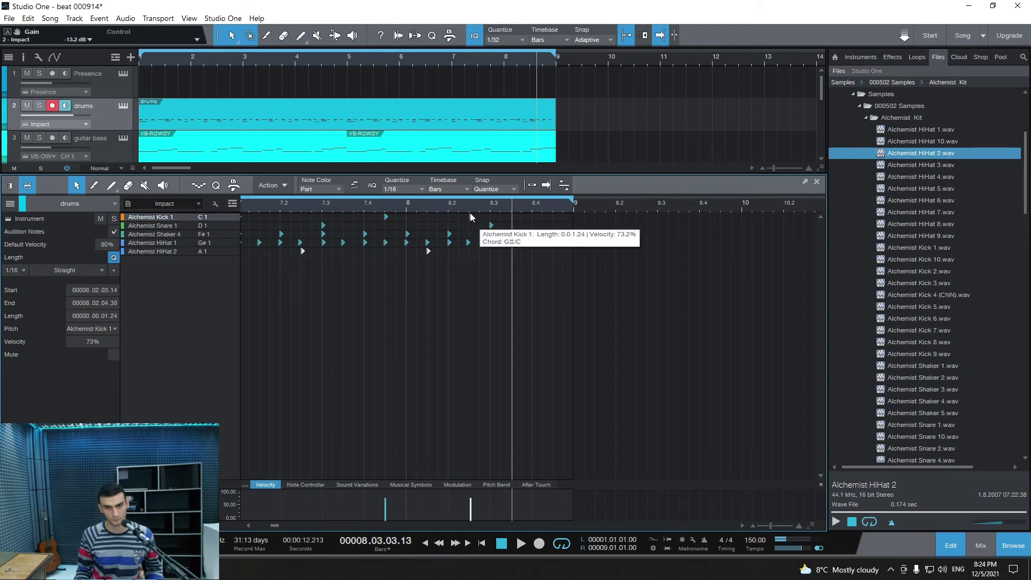
{"action": "scroll", "coordinate": [417, 189], "scroll_direction": "up", "scroll_amount": 1}
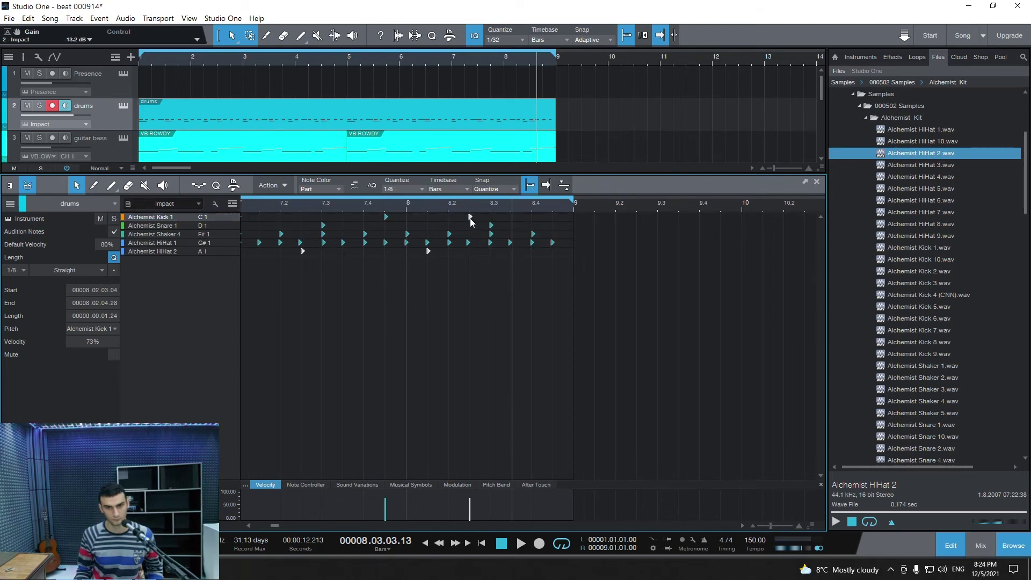
{"action": "left_click", "coordinate": [450, 217]}
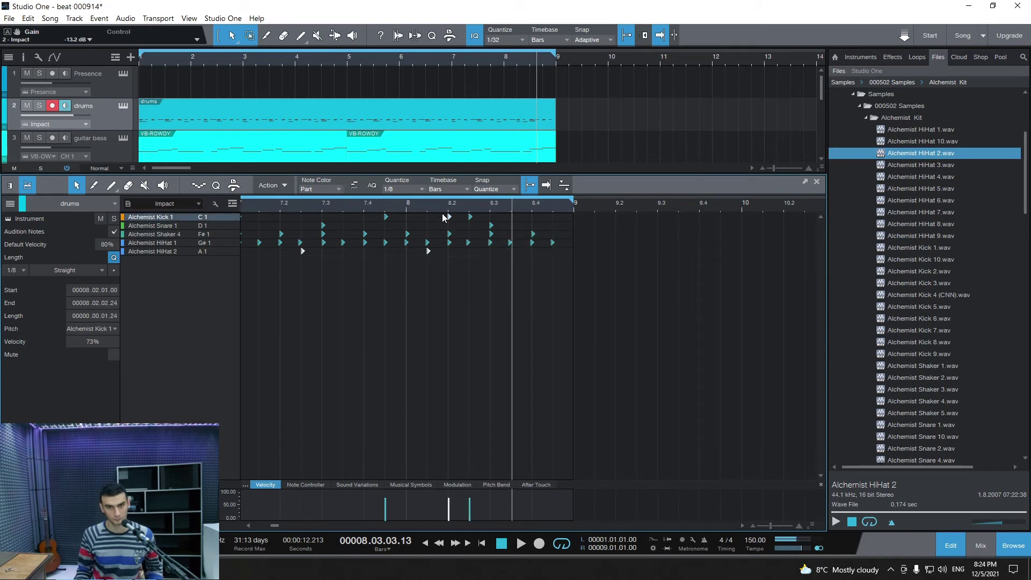
{"action": "left_click", "coordinate": [412, 209]}
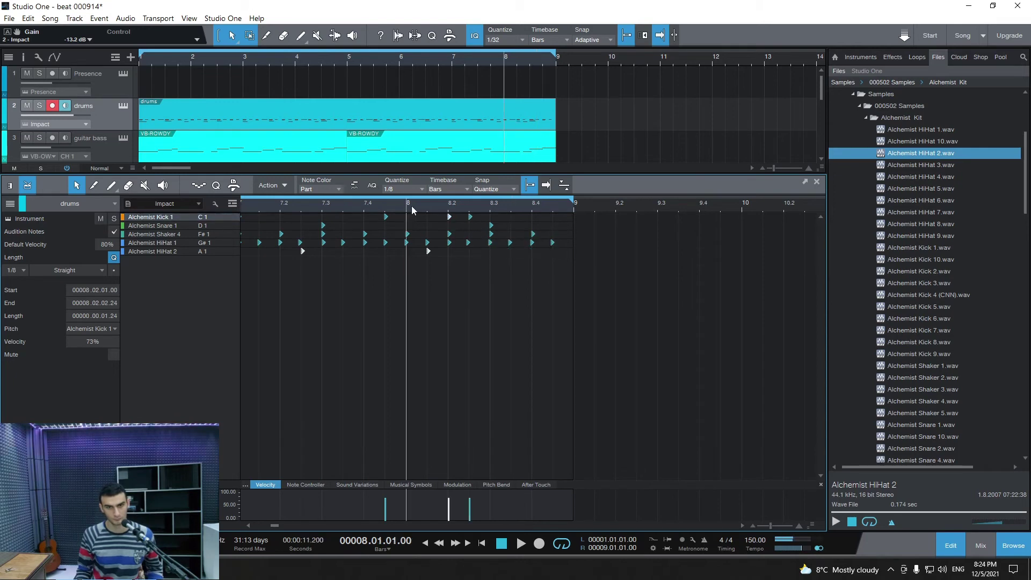
Step: Play back the drums from bar 7 and audition the Alchemist Kit hi-hat samples from HiHat 9 back to HiHat 4
{"action": "left_click", "coordinate": [304, 205]}
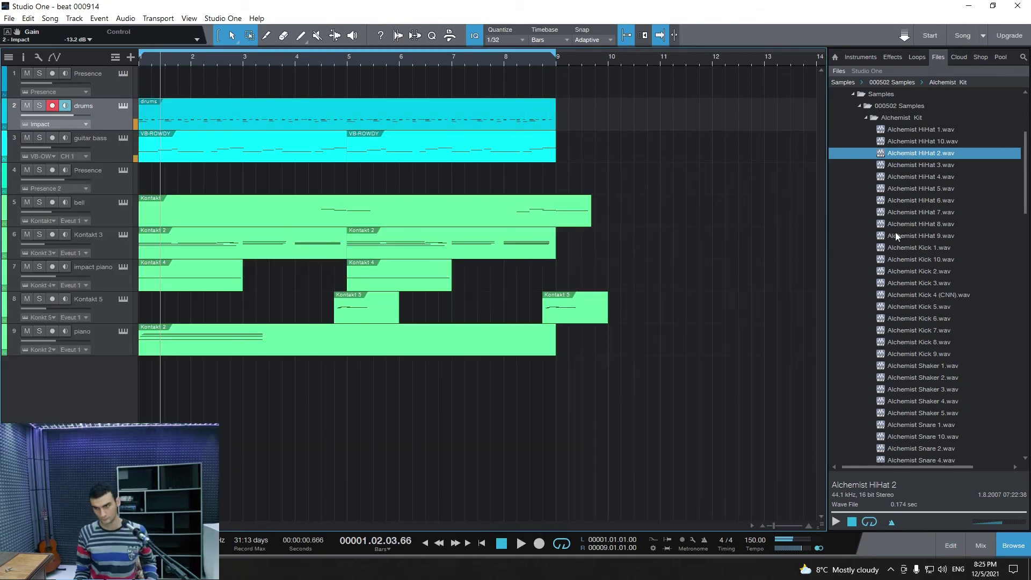
{"action": "left_click", "coordinate": [894, 233]}
{"action": "left_click", "coordinate": [898, 226]}
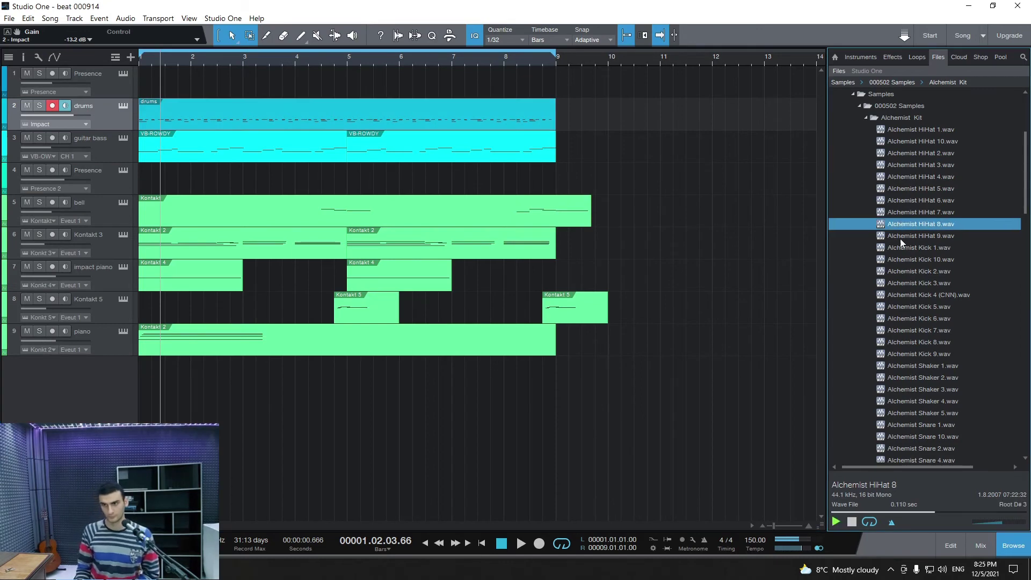
{"action": "left_click", "coordinate": [898, 212]}
{"action": "left_click", "coordinate": [897, 200]}
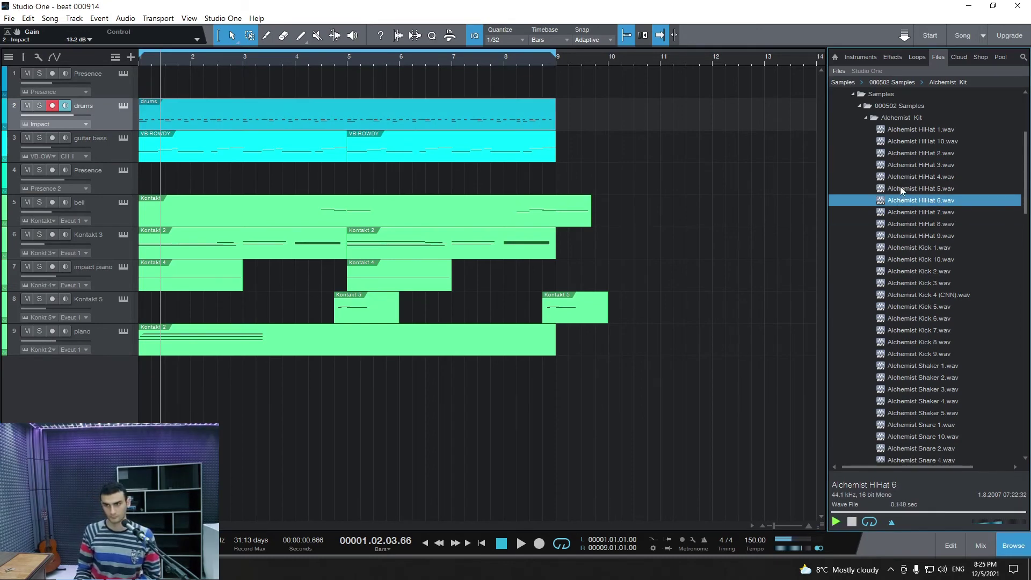
{"action": "left_click", "coordinate": [900, 187]}
{"action": "left_click", "coordinate": [901, 178]}
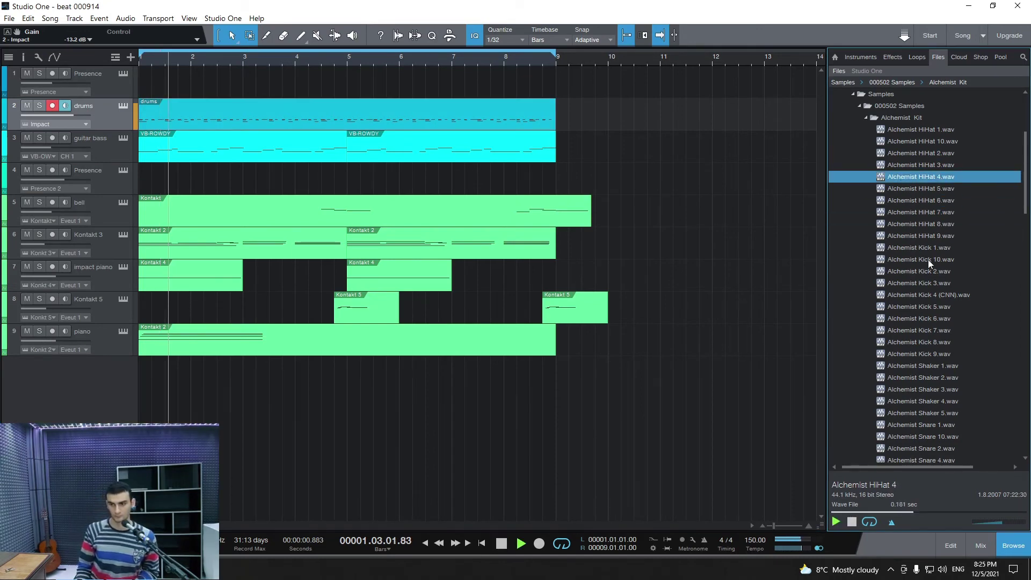
Step: Audition Alchemist HiHat 6 through HiHat 9 against the playing song
{"action": "left_click", "coordinate": [855, 522]}
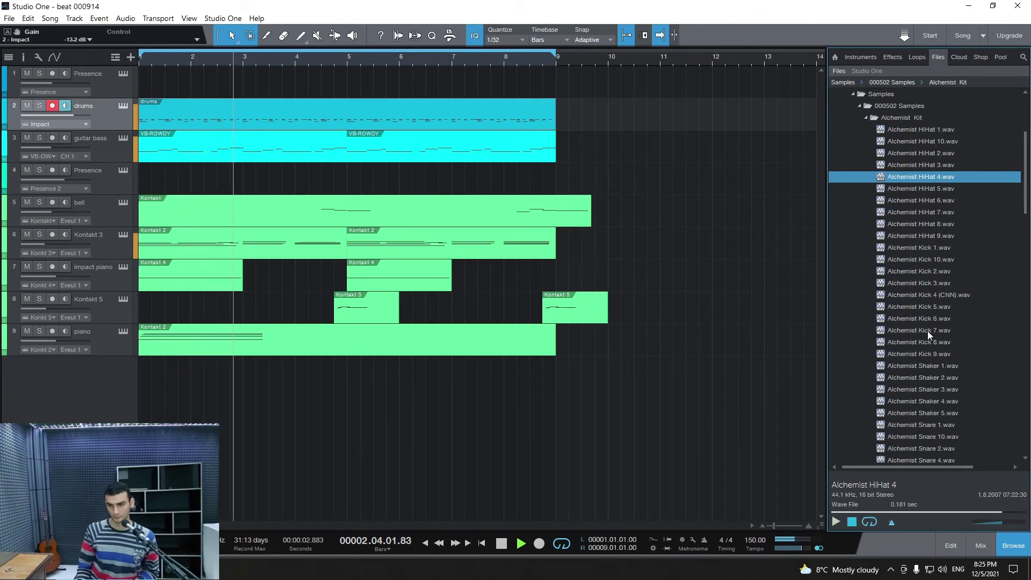
{"action": "left_click", "coordinate": [915, 203]}
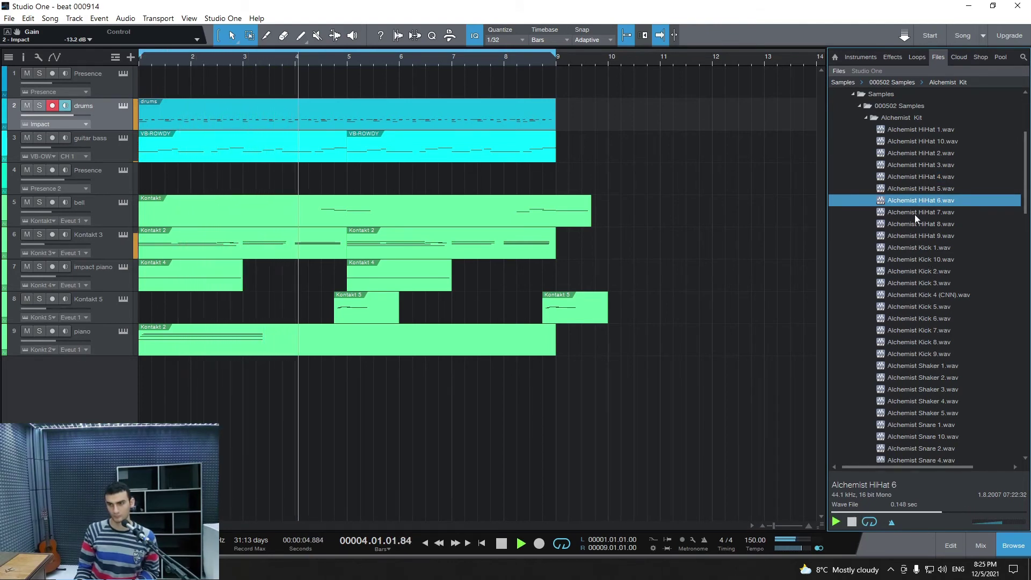
{"action": "left_click", "coordinate": [914, 214]}
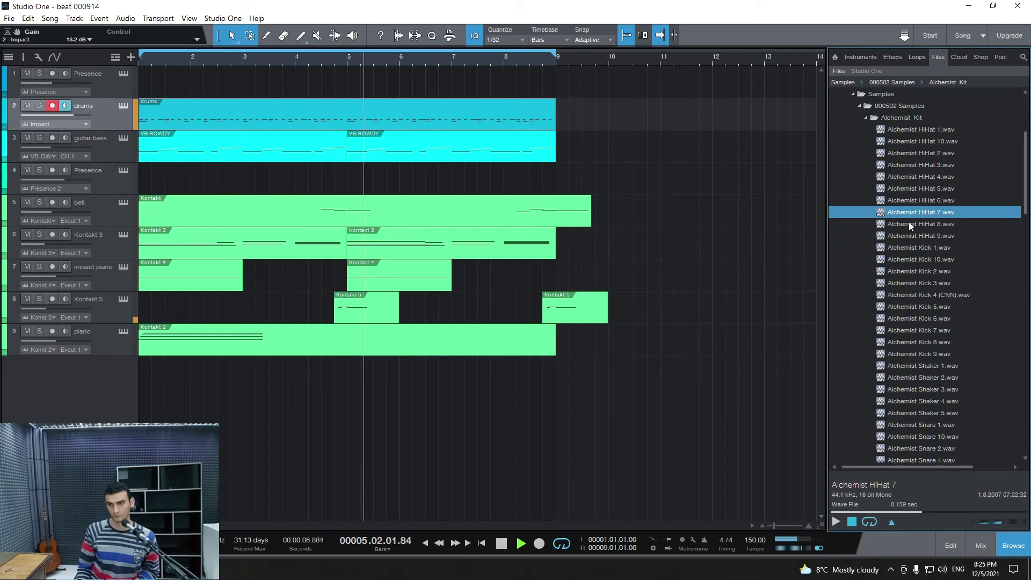
{"action": "left_click", "coordinate": [905, 224]}
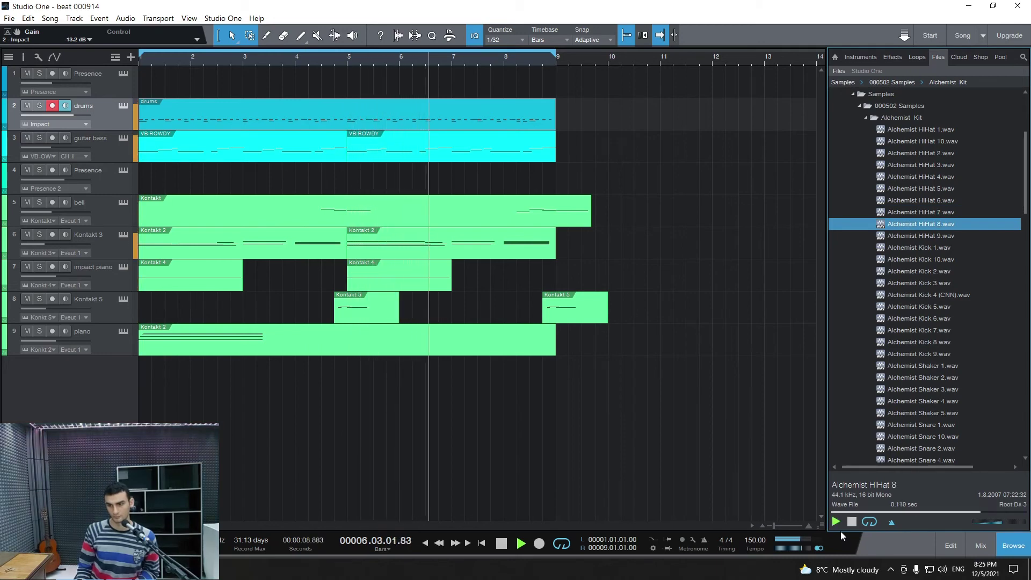
{"action": "left_click", "coordinate": [909, 238]}
Step: Audition Alchemist Snare 1 and Shakers 5 through 1 over the playing song, and stop playback
{"action": "scroll", "coordinate": [893, 295], "scroll_direction": "down", "scroll_amount": 2}
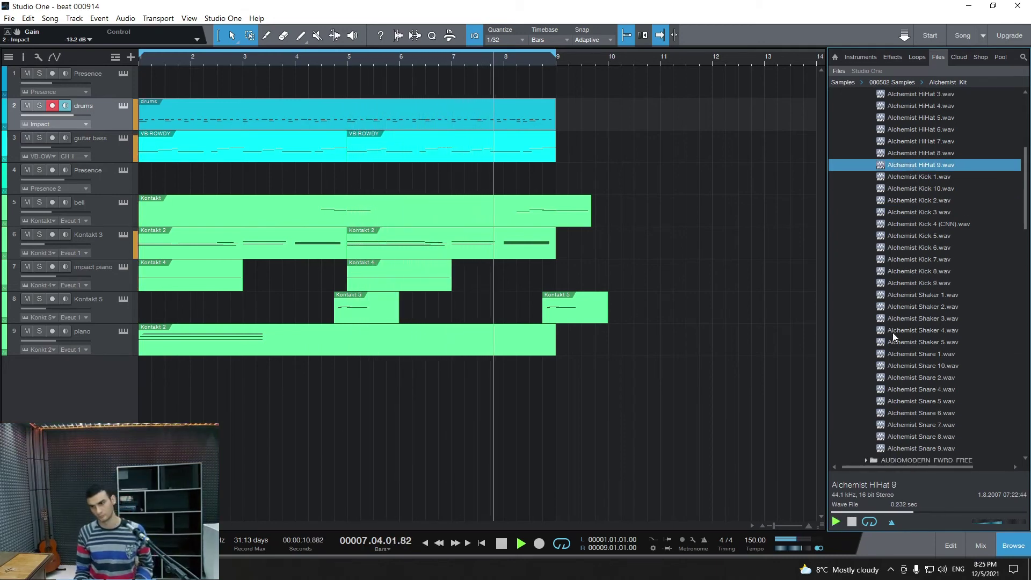
{"action": "left_click", "coordinate": [903, 307]}
{"action": "left_click", "coordinate": [898, 354]}
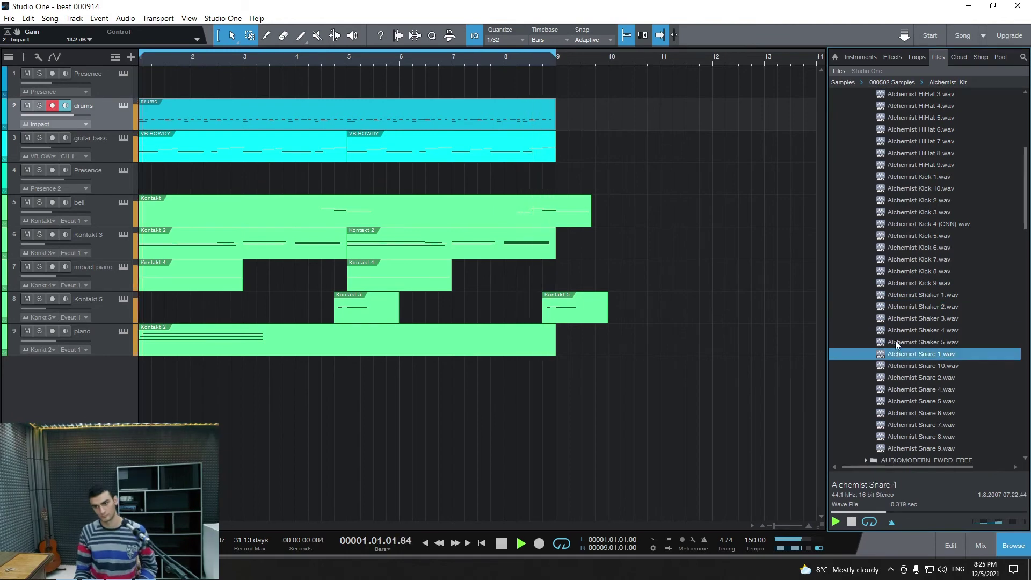
{"action": "left_click", "coordinate": [895, 342]}
{"action": "left_click", "coordinate": [895, 331]}
{"action": "left_click", "coordinate": [900, 318]}
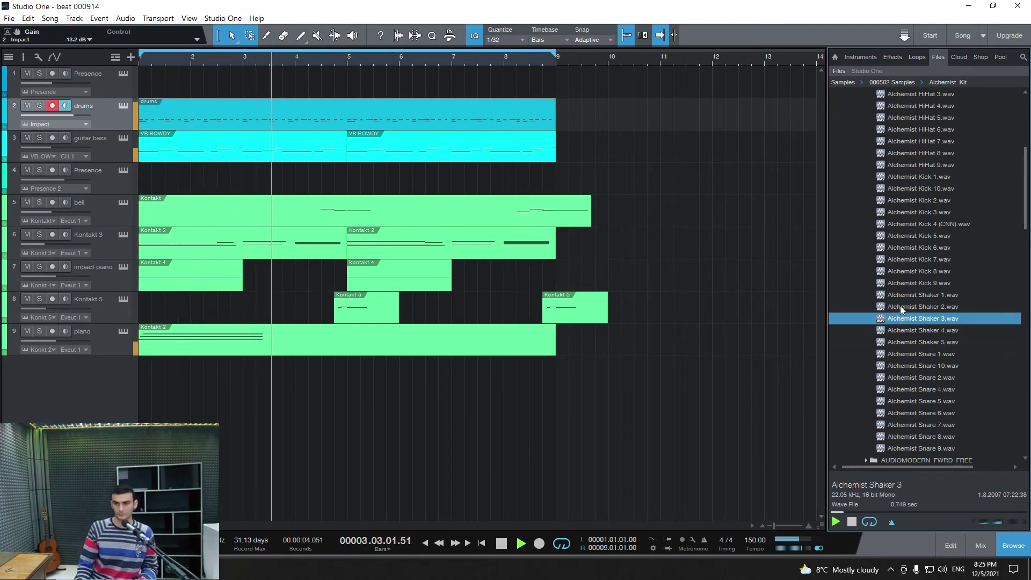
{"action": "left_click", "coordinate": [900, 305]}
{"action": "left_click", "coordinate": [897, 295]}
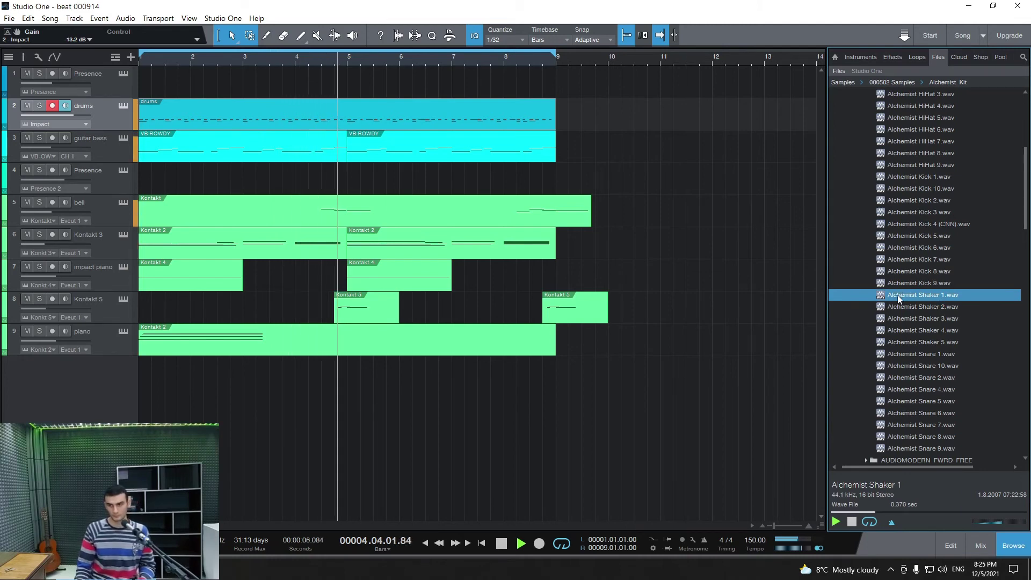
{"action": "key", "text": "space"}
Step: Collapse the Alchemist Kit folder and expand AUDIOMODERN_FWRD_FREE down to its FWRD Sounds samples
{"action": "scroll", "coordinate": [934, 231], "scroll_direction": "up", "scroll_amount": 6}
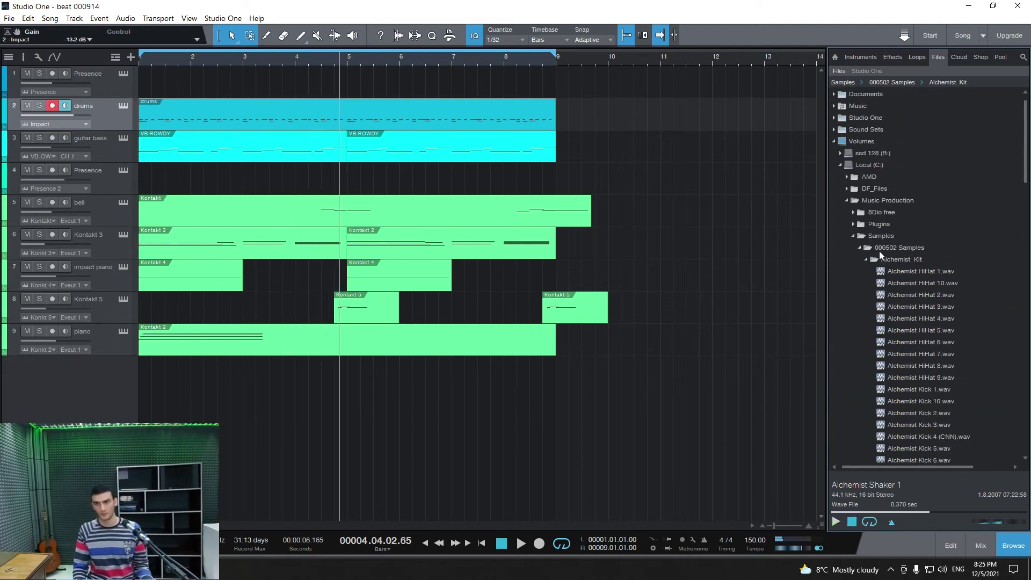
{"action": "left_click", "coordinate": [867, 260]}
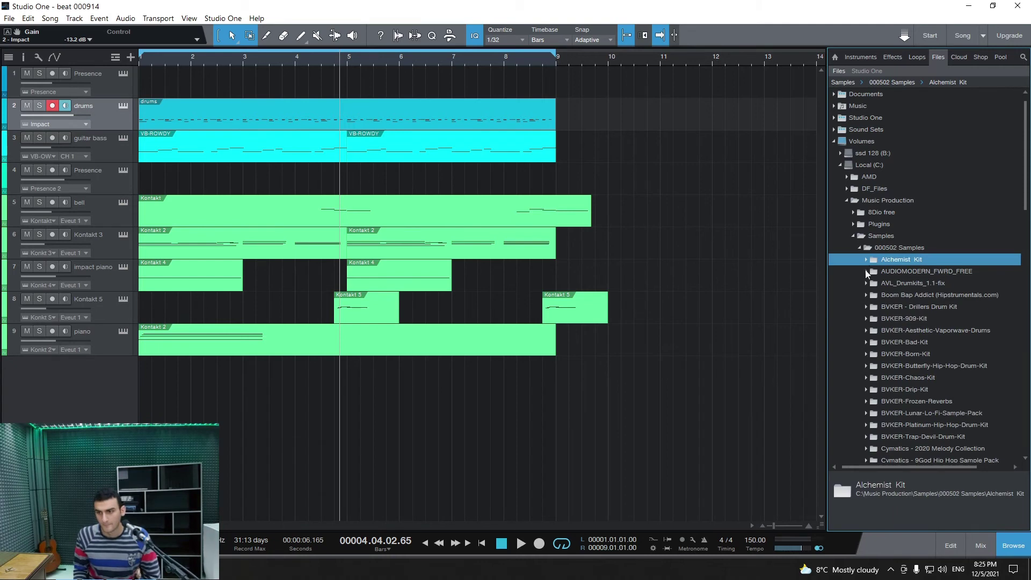
{"action": "left_click", "coordinate": [866, 272]}
{"action": "scroll", "coordinate": [896, 260], "scroll_direction": "down", "scroll_amount": 2}
{"action": "left_click", "coordinate": [873, 236]}
{"action": "scroll", "coordinate": [878, 237], "scroll_direction": "down", "scroll_amount": 3}
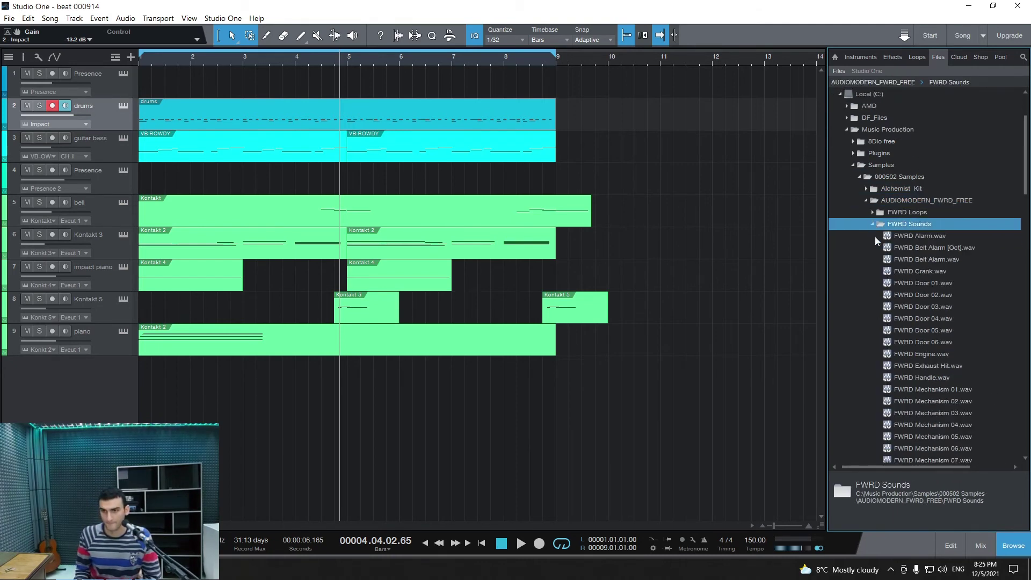
Step: Audition the FWRD samples Door 03, Door 01, Mechanism 03 and Switch 01
{"action": "left_click", "coordinate": [898, 215]}
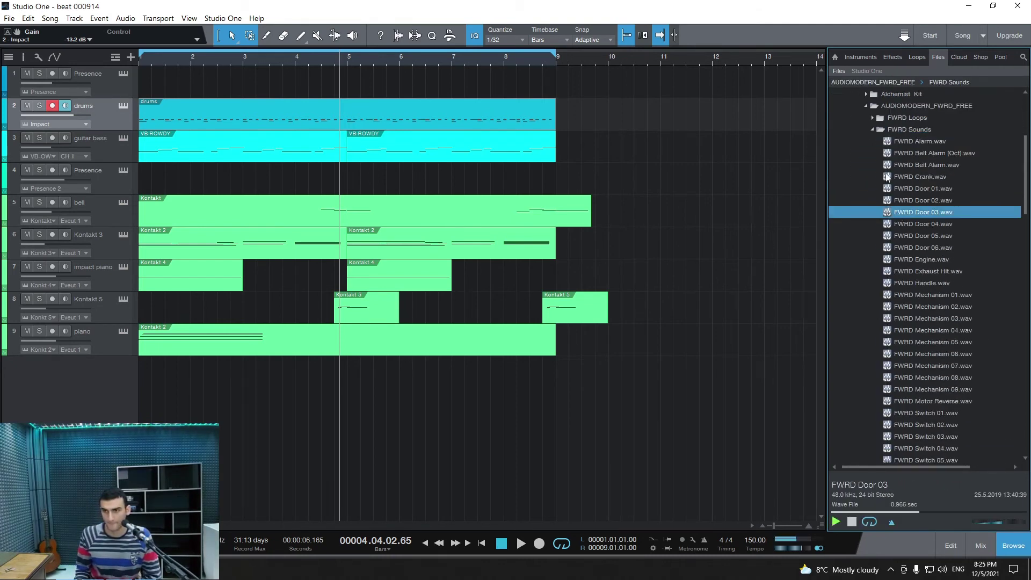
{"action": "left_click", "coordinate": [906, 188]}
{"action": "left_click", "coordinate": [932, 314]}
{"action": "scroll", "coordinate": [920, 334], "scroll_direction": "down", "scroll_amount": 2}
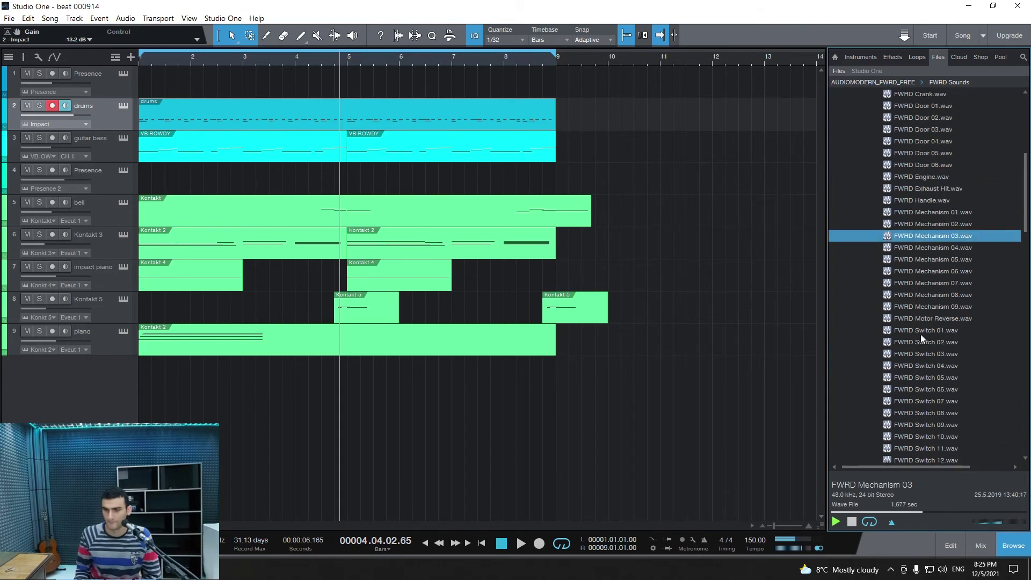
{"action": "left_click", "coordinate": [921, 334]}
{"action": "scroll", "coordinate": [921, 334], "scroll_direction": "up", "scroll_amount": 4}
{"action": "scroll", "coordinate": [920, 334], "scroll_direction": "down", "scroll_amount": 5}
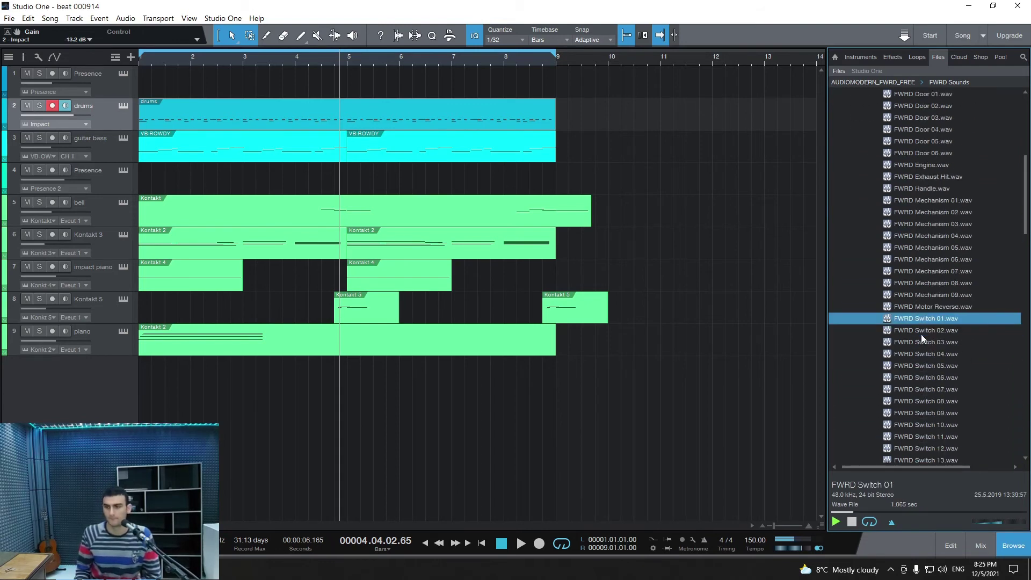
Step: Compare FWRD Switch 02 through Switch 05 and return to FWRD Switch 03.wav
{"action": "left_click", "coordinate": [921, 336]}
{"action": "left_click", "coordinate": [922, 330]}
{"action": "left_click", "coordinate": [916, 345]}
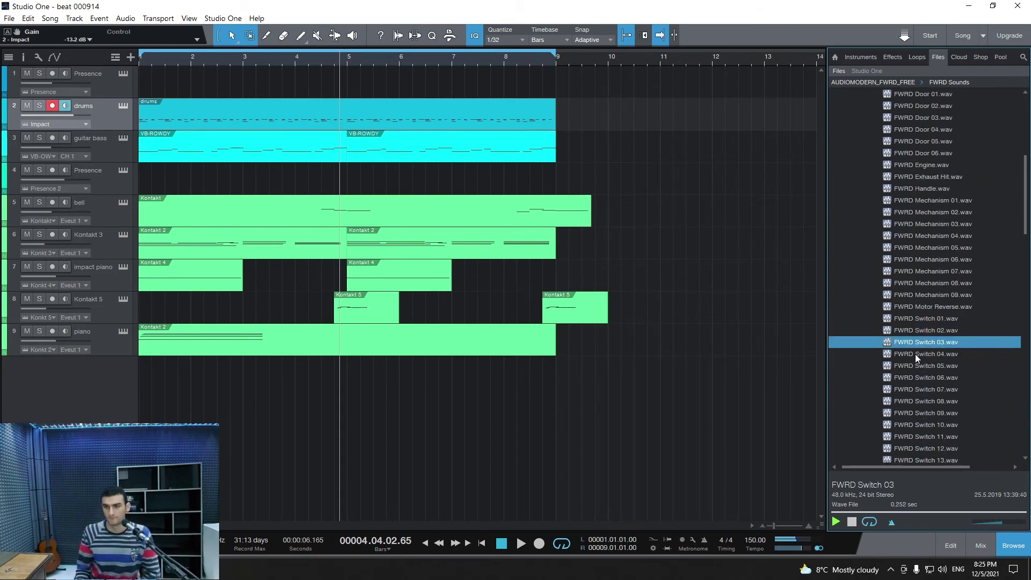
{"action": "left_click", "coordinate": [917, 355]}
{"action": "left_click", "coordinate": [919, 365]}
{"action": "left_click", "coordinate": [921, 342]}
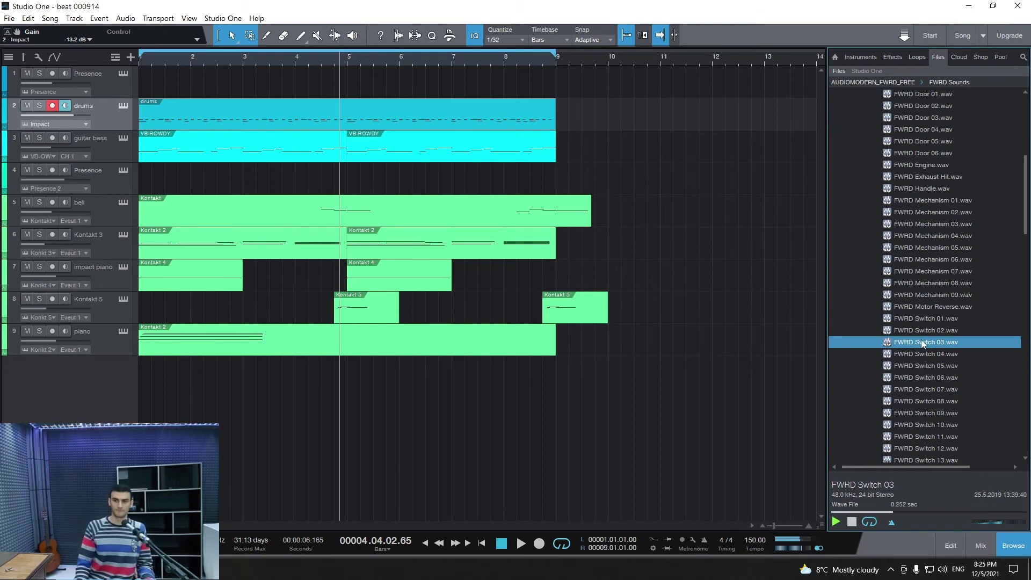
Step: Open the drums' Impact XT, load FWRD Switch 03.wav onto pad G 1 and set its gain to -21.6 dB
{"action": "key", "text": "space"}
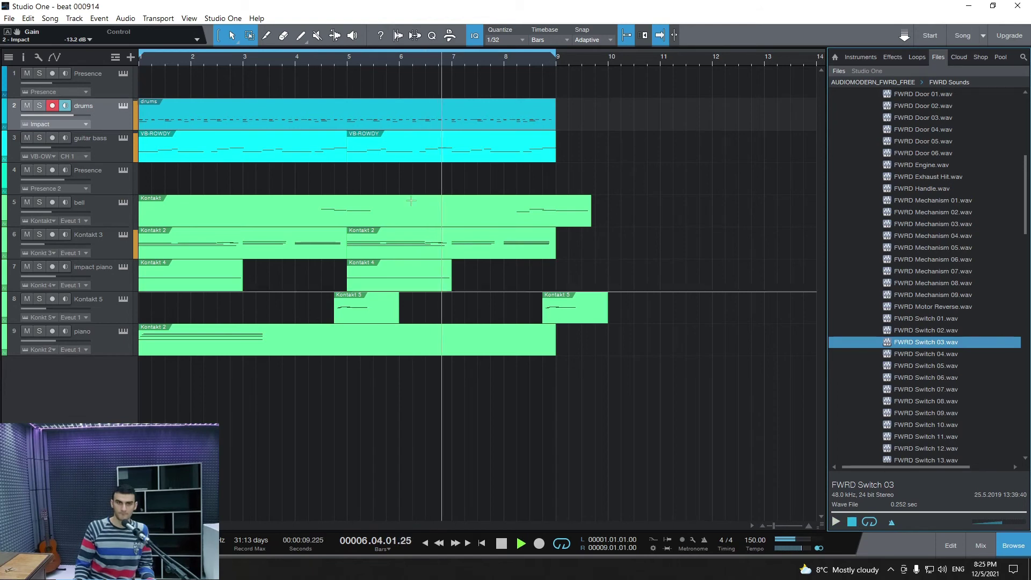
{"action": "key", "text": "F11"}
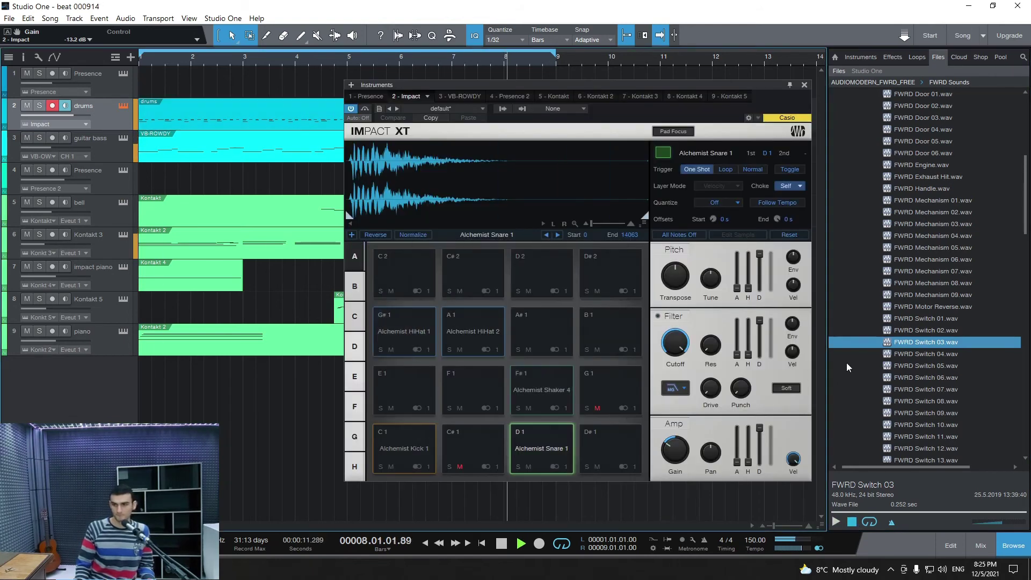
{"action": "left_click_drag", "start_coordinate": [920, 345], "coordinate": [601, 408]}
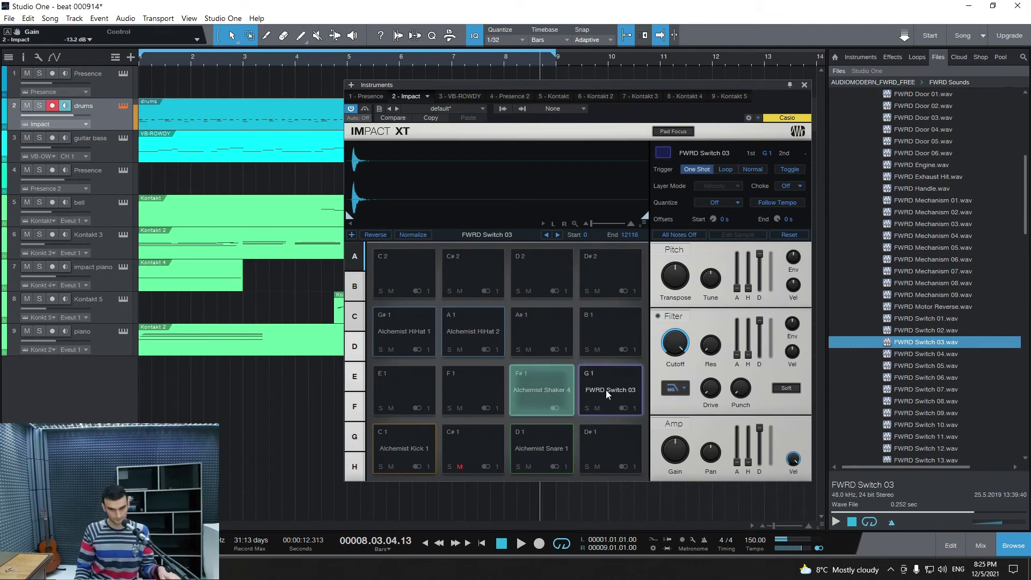
{"action": "left_click_drag", "start_coordinate": [693, 459], "coordinate": [694, 496]}
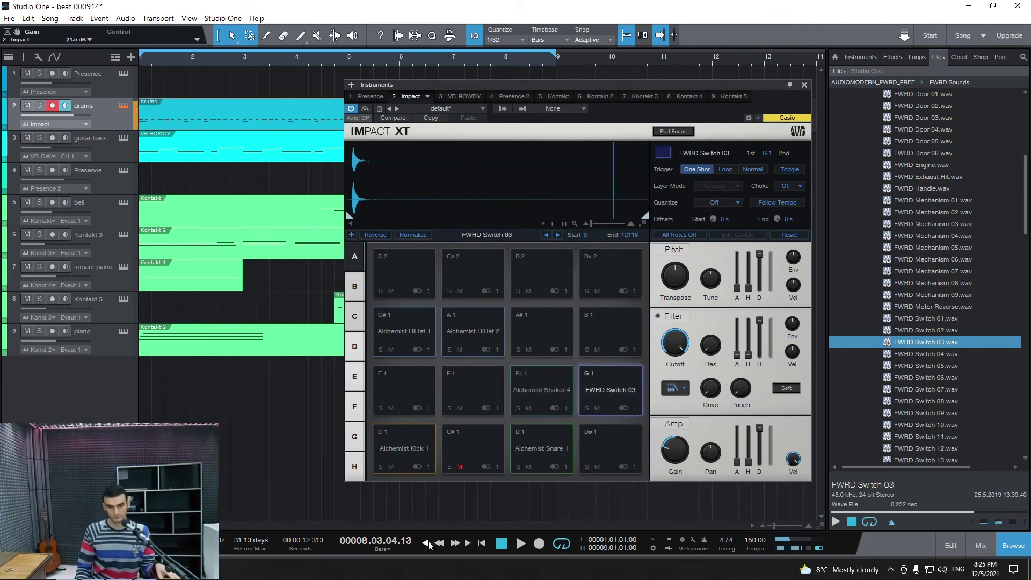
Step: Play the song from the start twice and try the FWRD Switch 03 pad against the beat
{"action": "left_click", "coordinate": [501, 541]}
{"action": "left_click", "coordinate": [520, 541]}
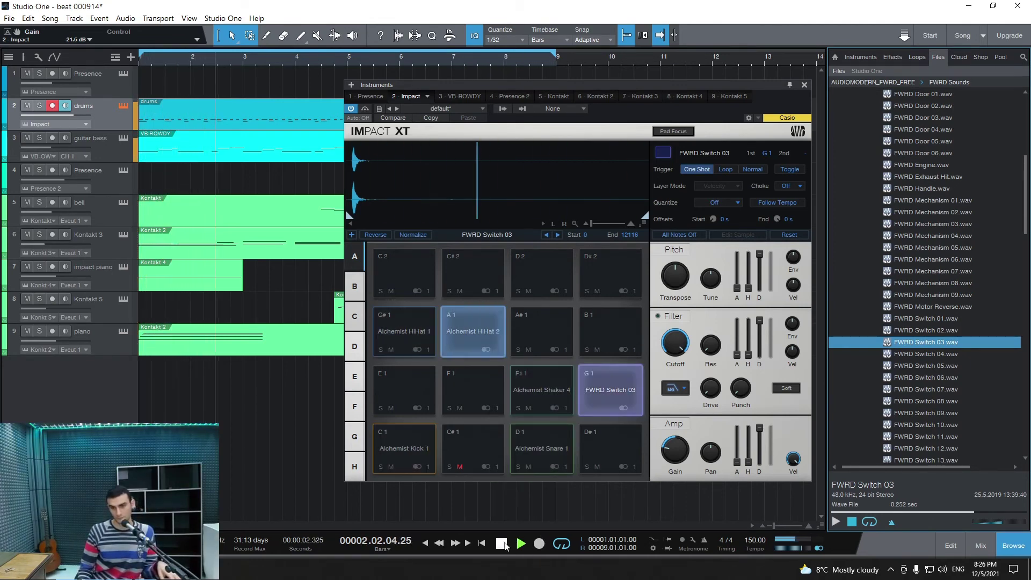
{"action": "key", "text": "space"}
{"action": "left_click", "coordinate": [625, 379]}
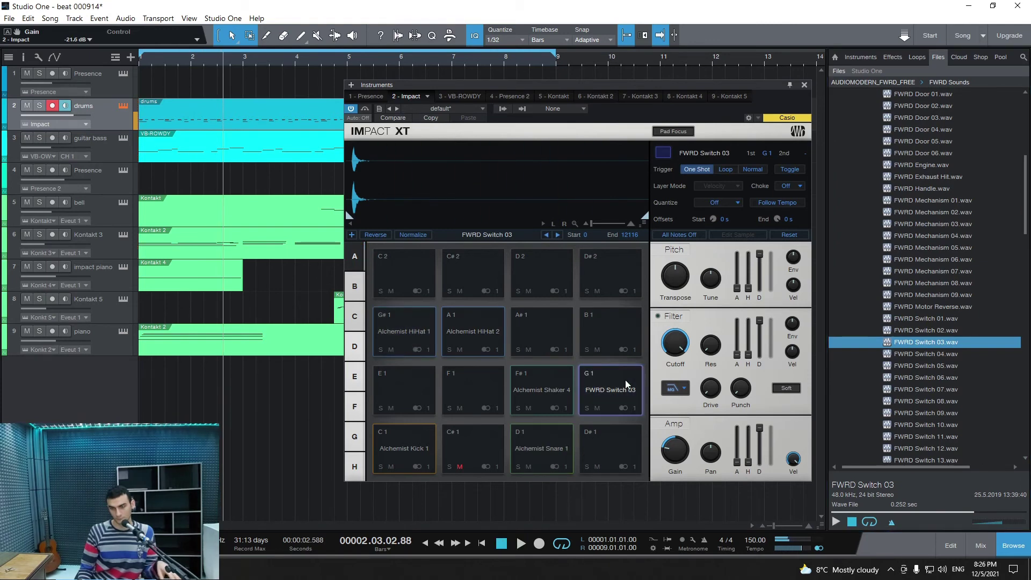
{"action": "left_click", "coordinate": [625, 379]}
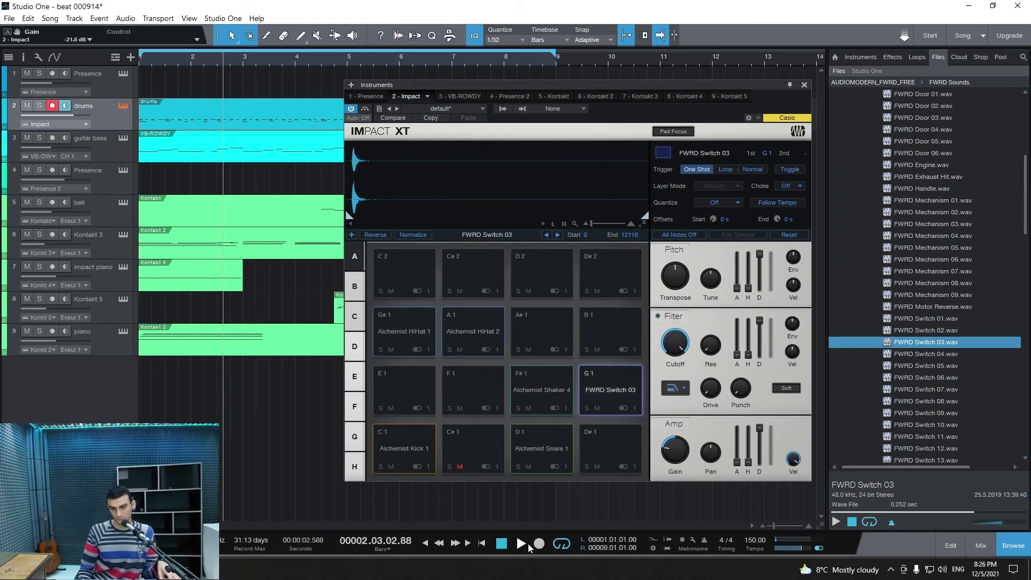
{"action": "left_click", "coordinate": [449, 543]}
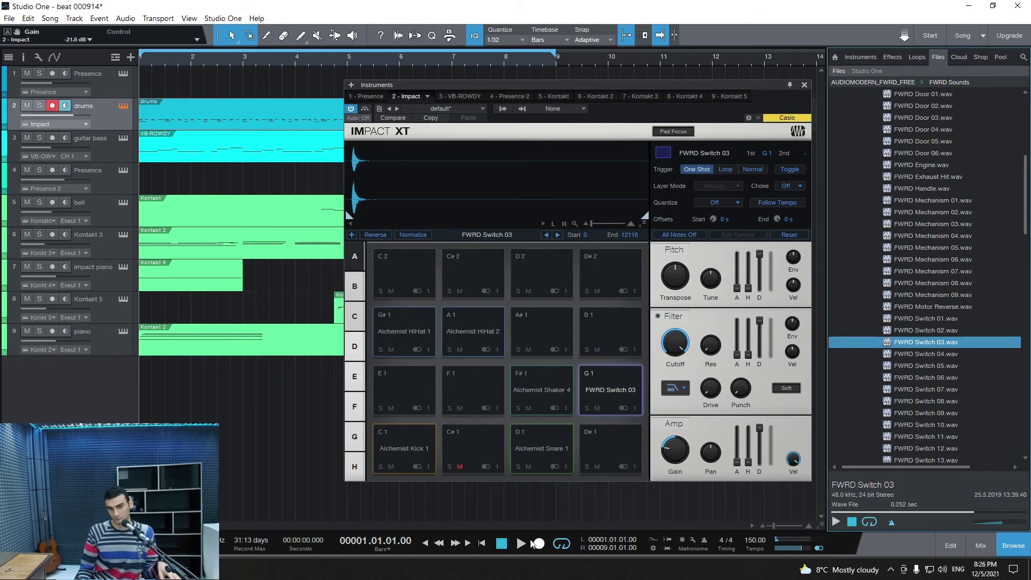
{"action": "left_click", "coordinate": [521, 544]}
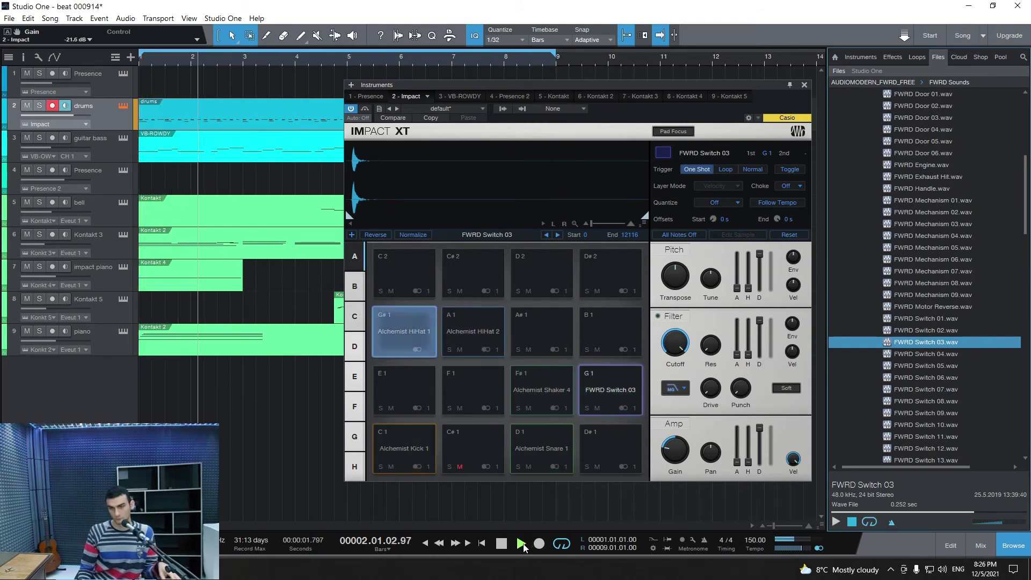
{"action": "key", "text": "space"}
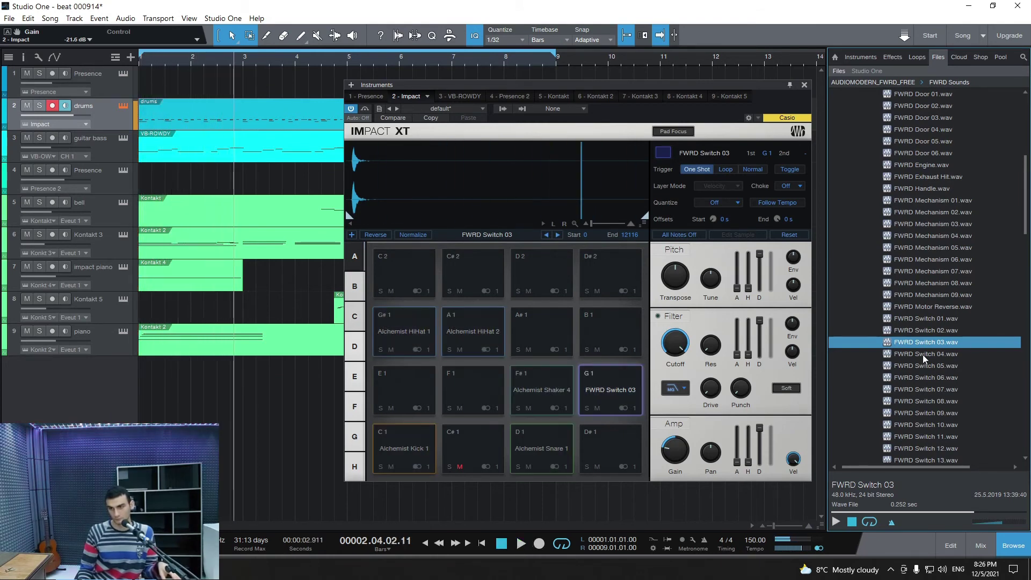
Step: Audition FWRD Switch 04 through Switch 08 as alternative percussion samples
{"action": "left_click", "coordinate": [922, 354]}
{"action": "left_click", "coordinate": [920, 367]}
{"action": "left_click", "coordinate": [913, 381]}
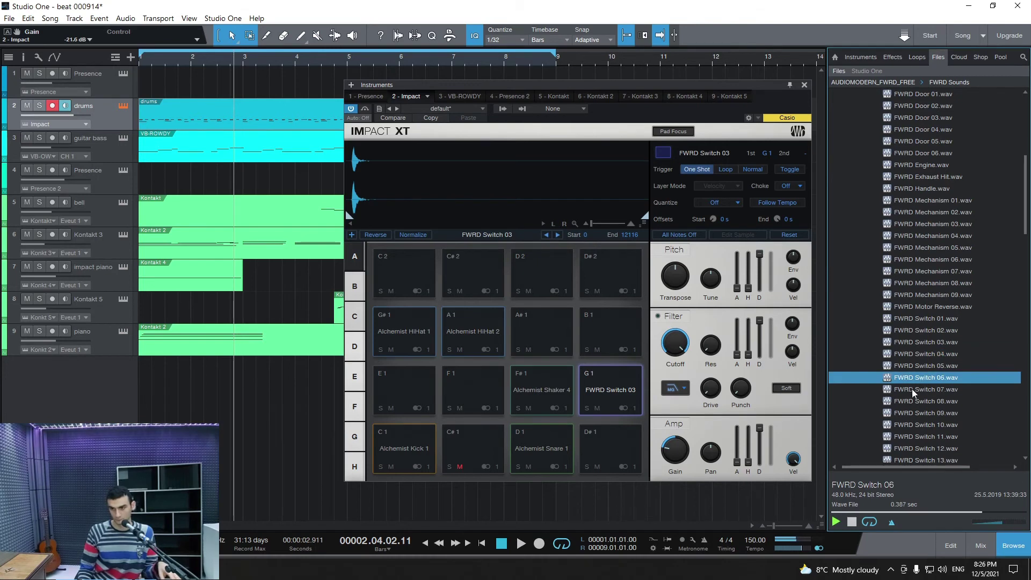
{"action": "left_click", "coordinate": [912, 389]}
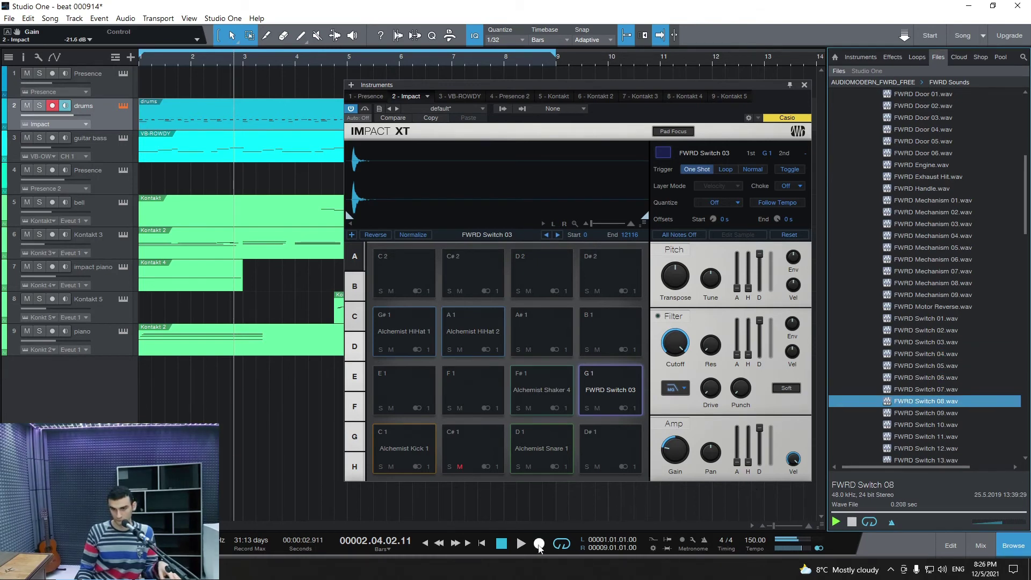
Step: Audition FWRD Switch 04 and Switch 09 through Switch 12 over the playing song
{"action": "left_click", "coordinate": [904, 353]}
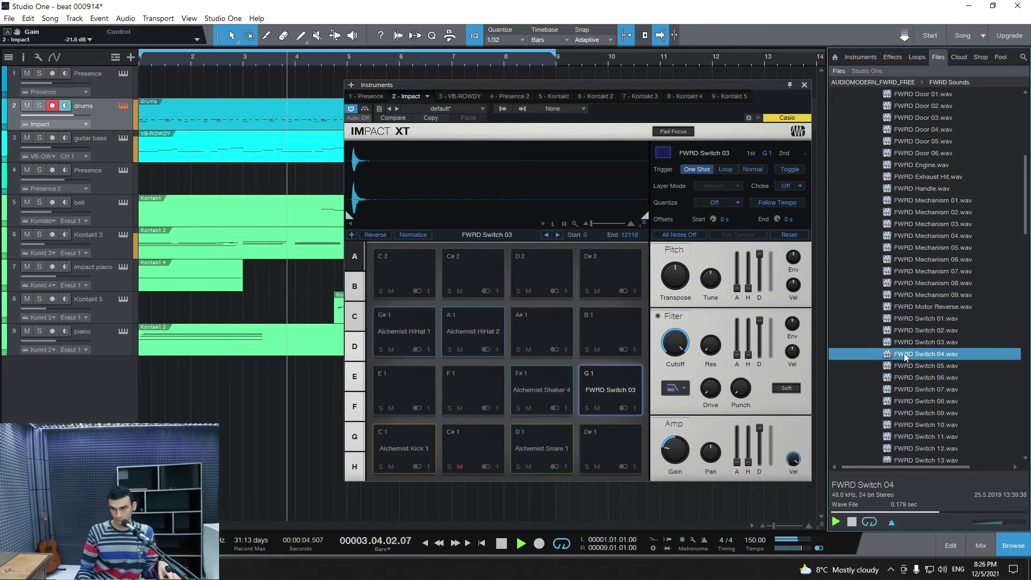
{"action": "scroll", "coordinate": [907, 376], "scroll_direction": "down", "scroll_amount": 1}
{"action": "scroll", "coordinate": [907, 375], "scroll_direction": "down", "scroll_amount": 1}
{"action": "left_click", "coordinate": [898, 359]}
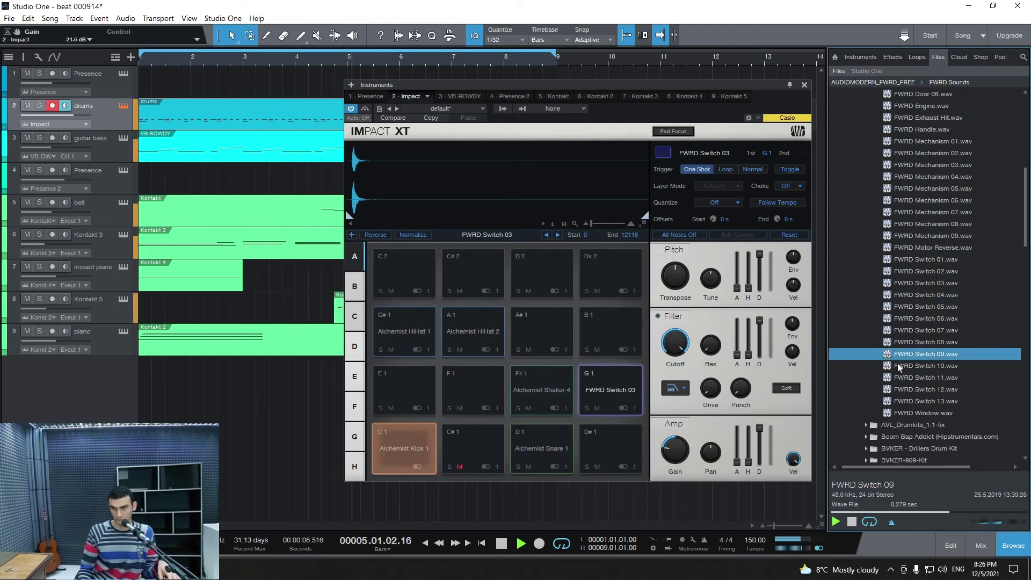
{"action": "left_click", "coordinate": [897, 366]}
{"action": "left_click", "coordinate": [895, 376]}
{"action": "left_click", "coordinate": [900, 390]}
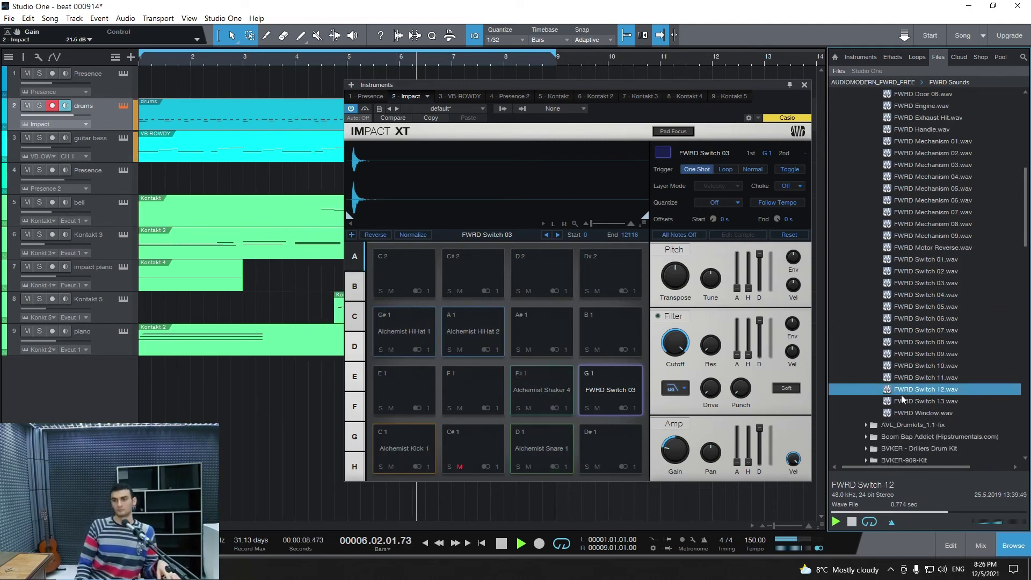
Step: Audition FWRD Window.wav over the song, stop playback and collapse the AUDIOMODERN_FWRD_FREE sample folder
{"action": "left_click", "coordinate": [907, 413]}
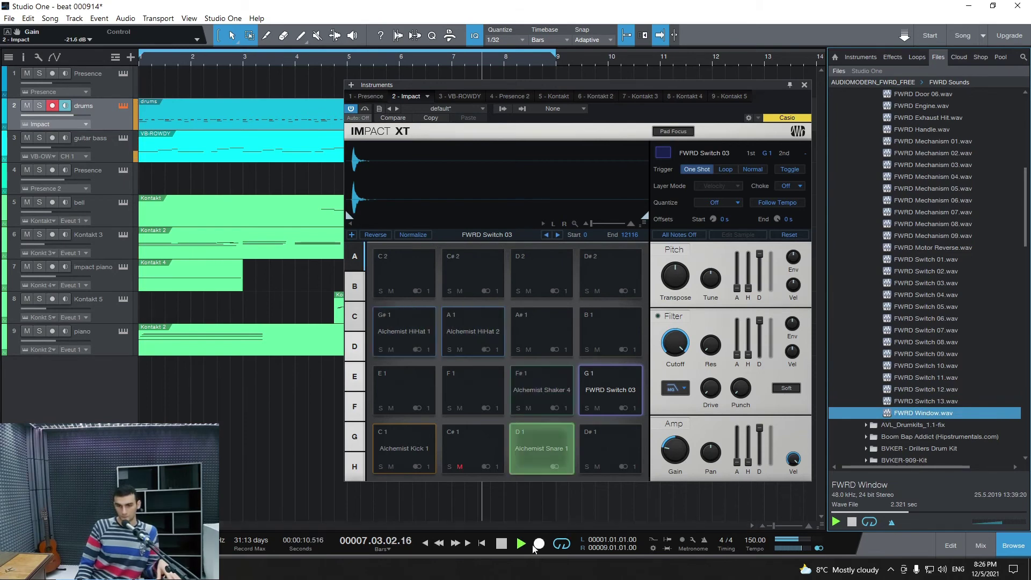
{"action": "left_click", "coordinate": [501, 544]}
{"action": "scroll", "coordinate": [960, 302], "scroll_direction": "up", "scroll_amount": 10}
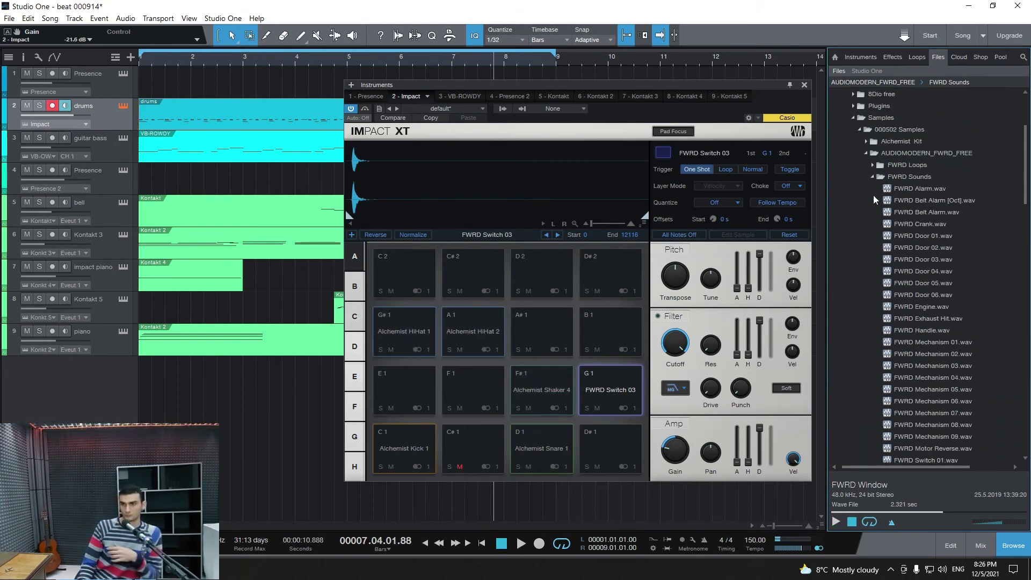
{"action": "left_click", "coordinate": [874, 177]}
{"action": "left_click", "coordinate": [867, 155]}
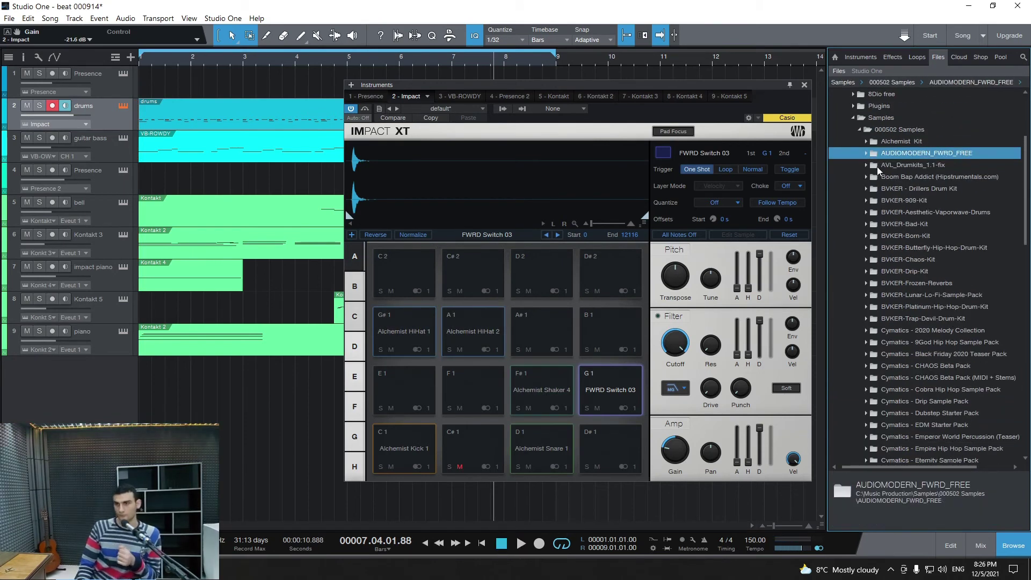
Step: Audition the AVL_Drumkits_1.1-fix kick, sidestick and snare samples starting from 36-Ludwig26Kick-1, and collapse the folder
{"action": "left_click", "coordinate": [865, 166]}
{"action": "left_click", "coordinate": [901, 178]}
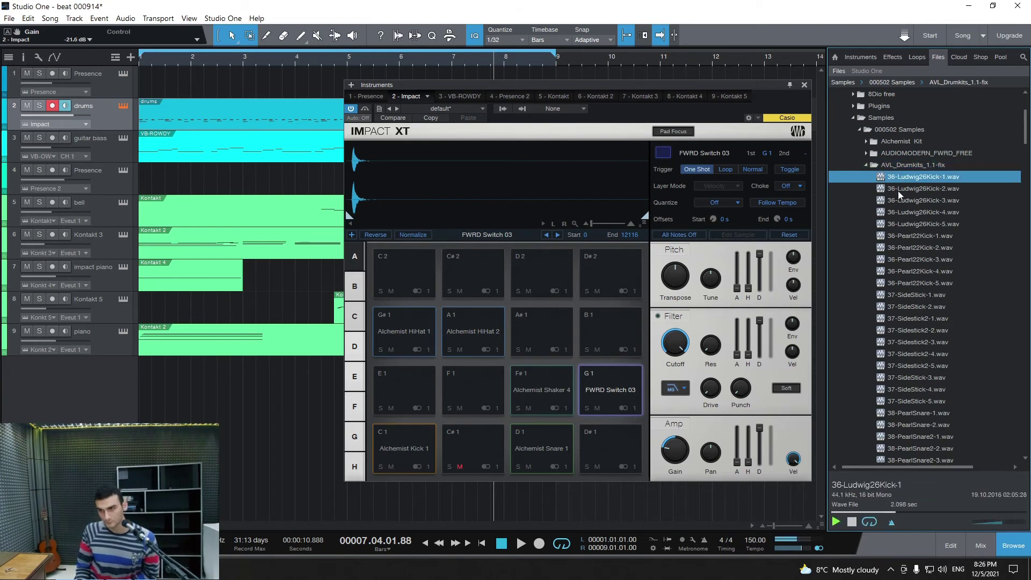
{"action": "key", "text": "Down"}
{"action": "key", "text": "Down"}
{"action": "key", "text": "Down"}
{"action": "key", "text": "Down"}
{"action": "key", "text": "Down"}
{"action": "key", "text": "Down"}
{"action": "key", "text": "Down"}
{"action": "key", "text": "Down"}
{"action": "key", "text": "Down"}
{"action": "key", "text": "Down"}
{"action": "key", "text": "Down"}
{"action": "key", "text": "Down"}
{"action": "key", "text": "Down"}
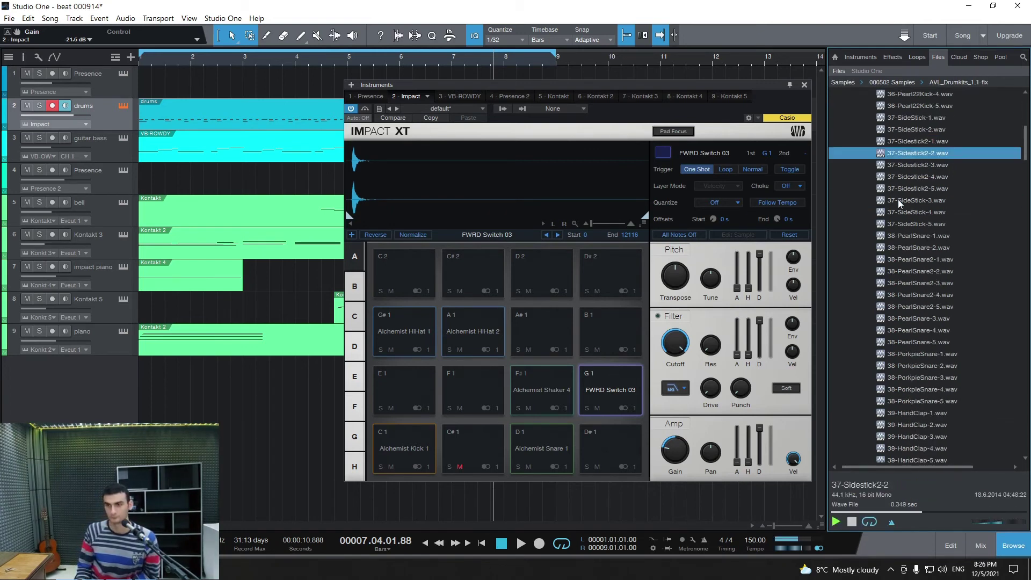
{"action": "key", "text": "Down"}
{"action": "key", "text": "Down"}
{"action": "key", "text": "Down"}
{"action": "key", "text": "Down"}
{"action": "key", "text": "Down"}
{"action": "key", "text": "Down"}
{"action": "key", "text": "Down"}
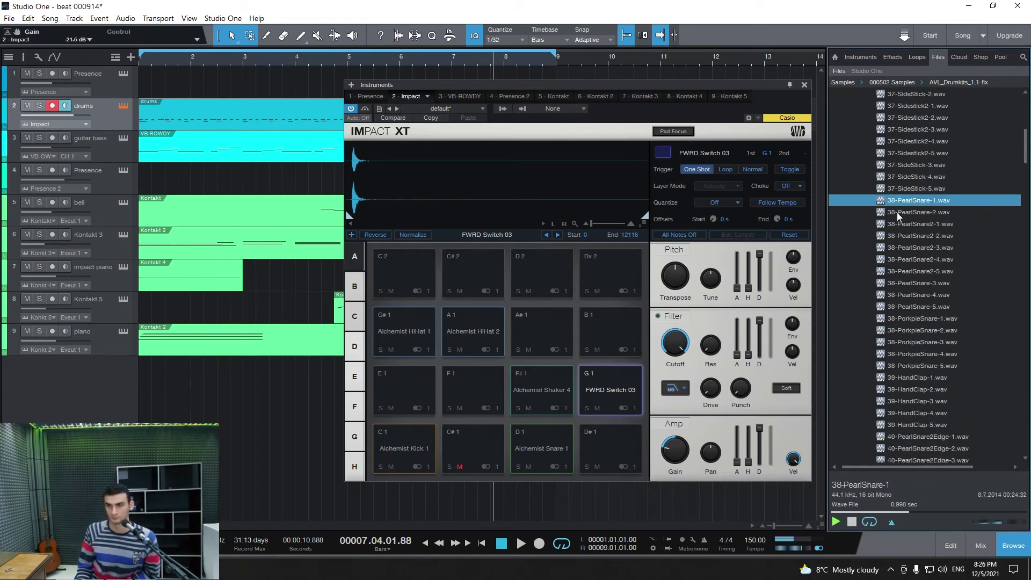
{"action": "key", "text": "Down"}
{"action": "key", "text": "Down"}
{"action": "key", "text": "Down"}
{"action": "key", "text": "Down"}
{"action": "key", "text": "Down"}
{"action": "key", "text": "Down"}
{"action": "key", "text": "Down"}
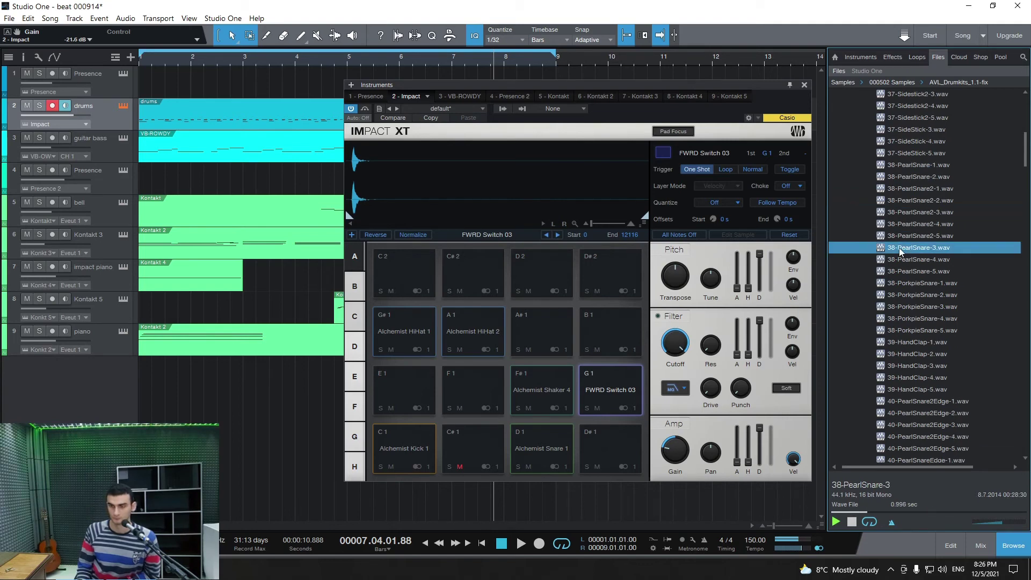
{"action": "key", "text": "Down"}
{"action": "key", "text": "Down"}
{"action": "key", "text": "Down"}
{"action": "key", "text": "Down"}
{"action": "key", "text": "Down"}
{"action": "key", "text": "Down"}
{"action": "key", "text": "Down"}
{"action": "key", "text": "Down"}
{"action": "key", "text": "Down"}
{"action": "key", "text": "Down"}
{"action": "key", "text": "Down"}
{"action": "key", "text": "Down"}
{"action": "key", "text": "Down"}
{"action": "key", "text": "Down"}
{"action": "key", "text": "Down"}
{"action": "key", "text": "Left"}
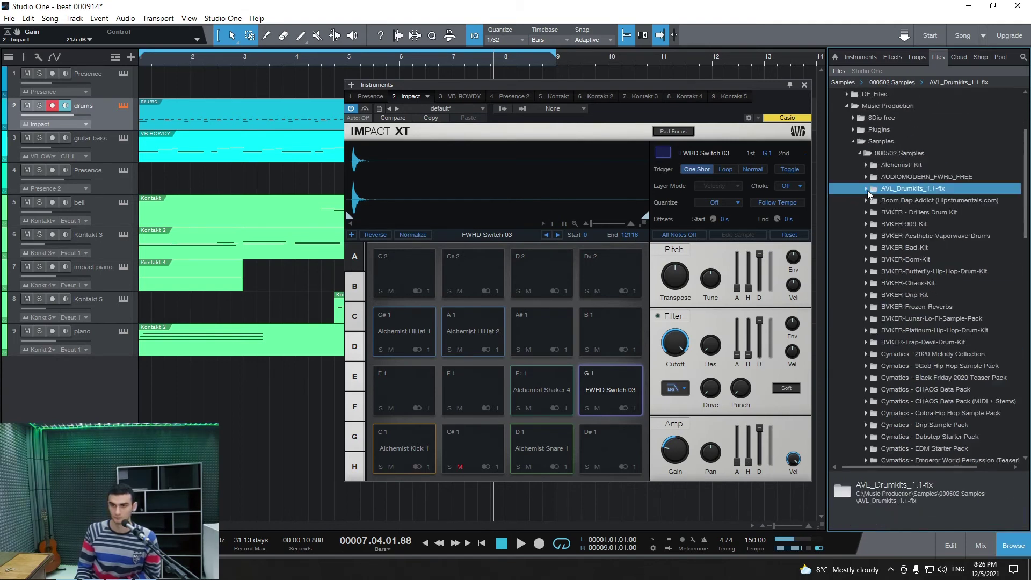
Step: Expand the Boom Bap Addict folder down to its Hihats subfolder and audition hihat.wav
{"action": "left_click", "coordinate": [866, 201]}
{"action": "left_click", "coordinate": [874, 225]}
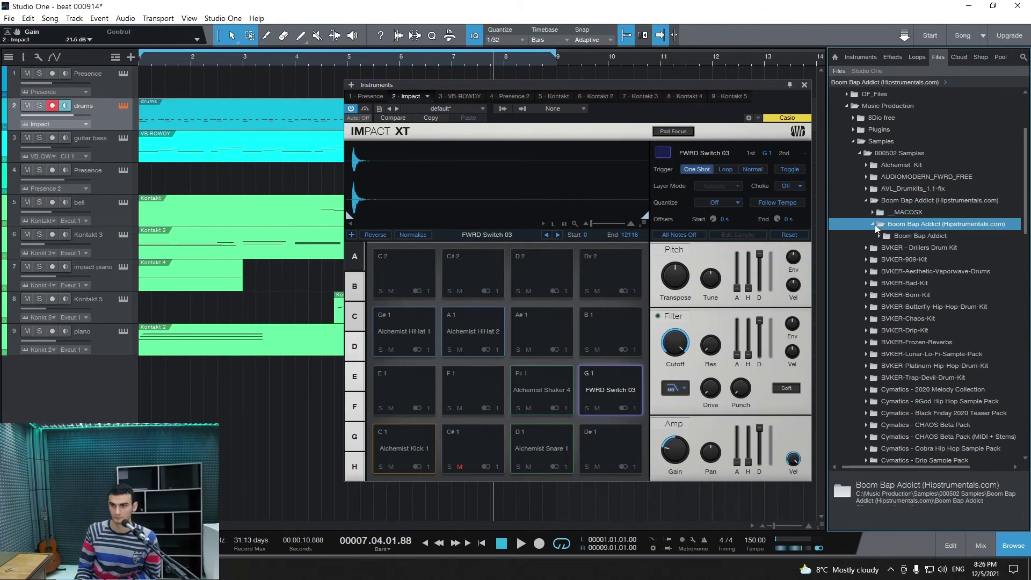
{"action": "left_click", "coordinate": [891, 236]}
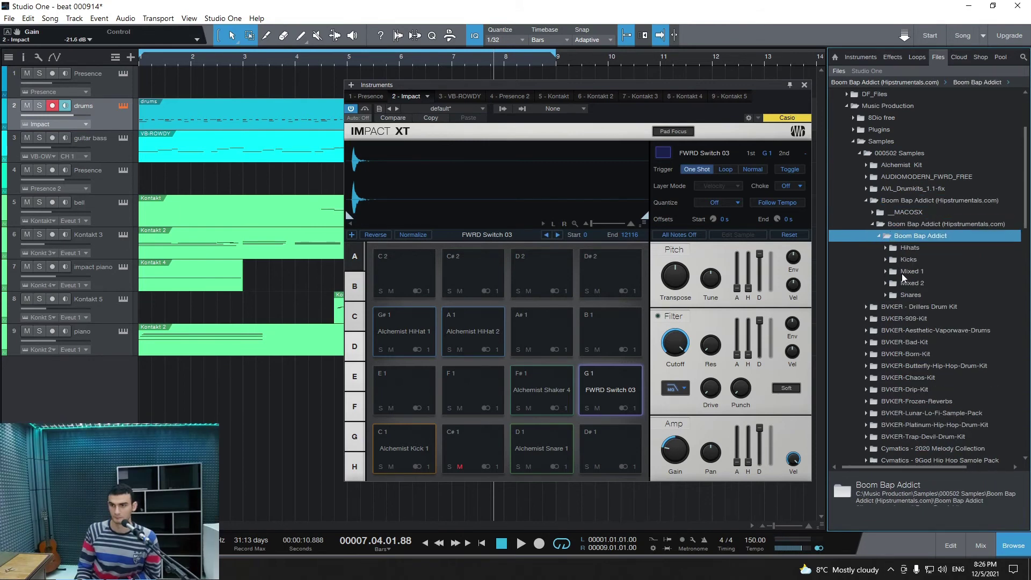
{"action": "left_click", "coordinate": [900, 248]}
{"action": "left_click", "coordinate": [903, 259]}
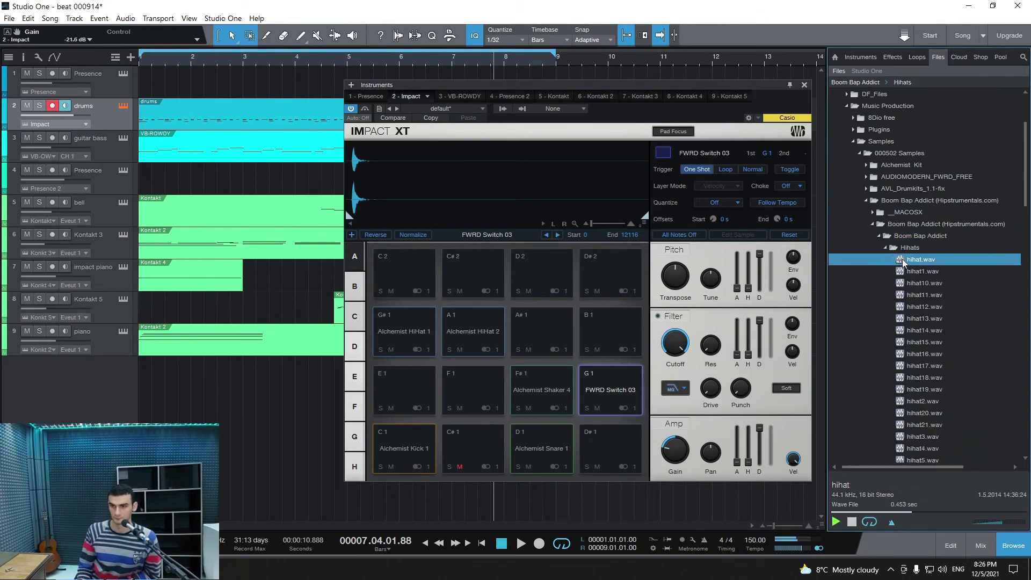
Step: Audition further Boom Bap Addict hi-hats, including hihat4, hihat7, hihat8, hihat9 and hihat6
{"action": "scroll", "coordinate": [902, 259], "scroll_direction": "down", "scroll_amount": 3}
{"action": "left_click", "coordinate": [902, 259]}
{"action": "left_click", "coordinate": [906, 294]}
{"action": "left_click", "coordinate": [908, 342]}
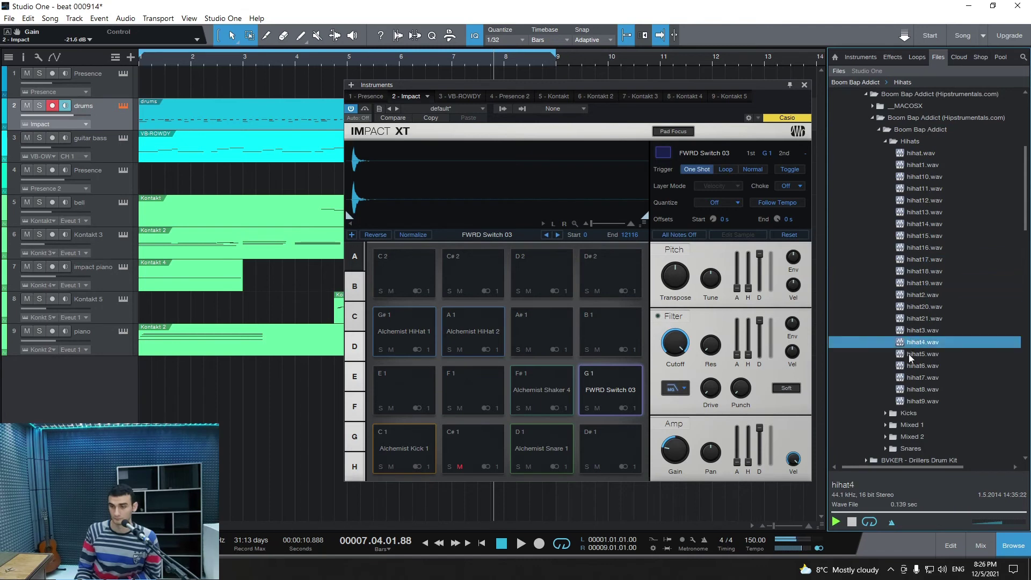
{"action": "left_click", "coordinate": [909, 377]}
{"action": "left_click", "coordinate": [912, 390]}
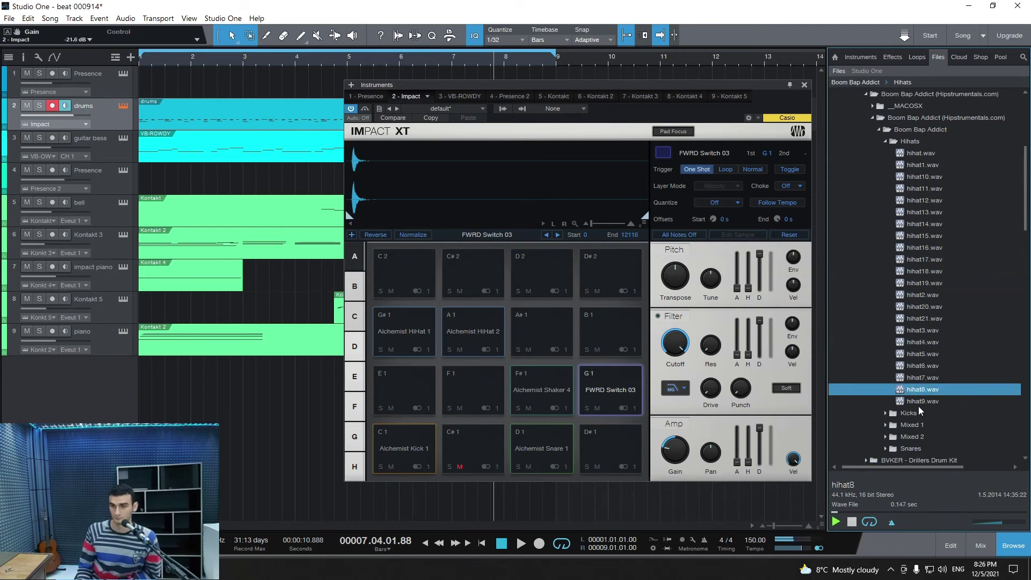
{"action": "left_click", "coordinate": [917, 402]}
{"action": "left_click", "coordinate": [913, 367]}
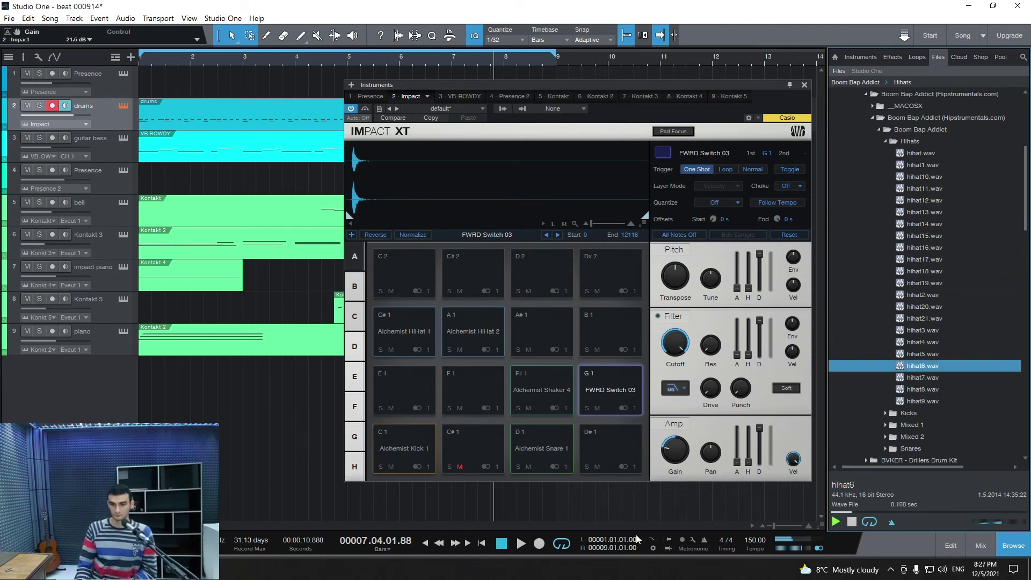
Step: Load hihat6.wav onto pad G 1 in place of FWRD Switch 03 and play the song from the start
{"action": "left_click", "coordinate": [520, 543]}
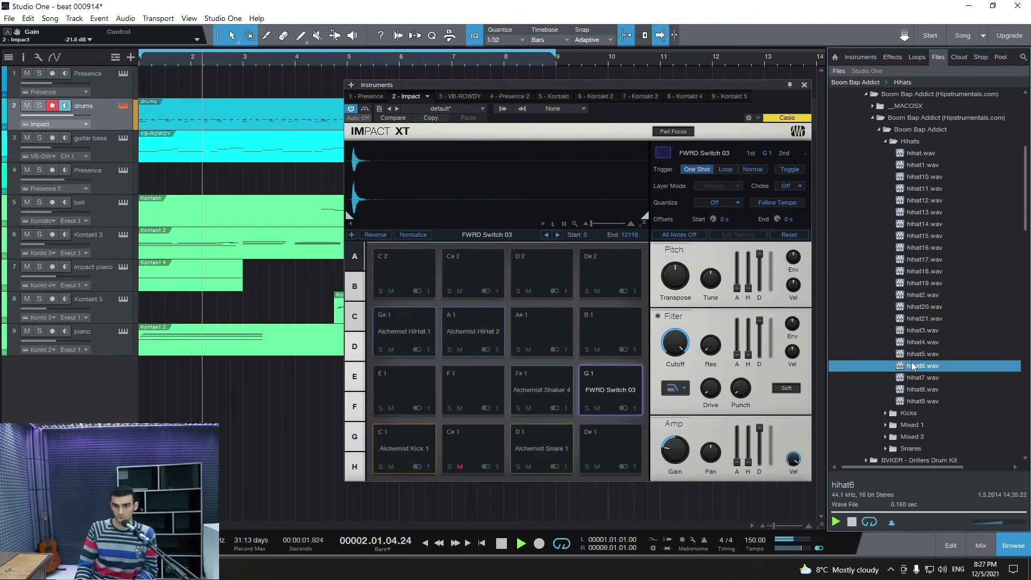
{"action": "left_click_drag", "start_coordinate": [915, 370], "coordinate": [617, 381]}
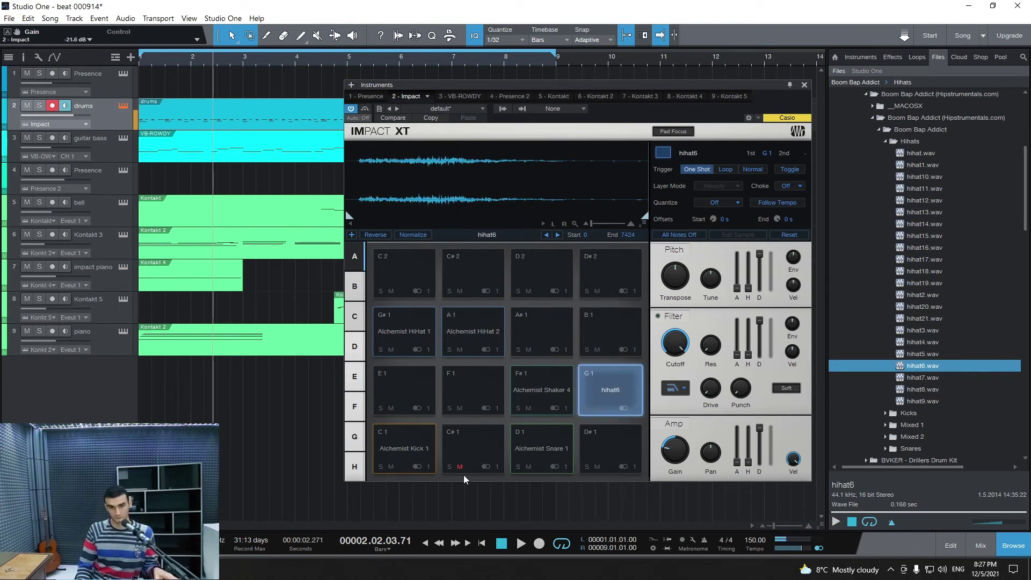
{"action": "left_click", "coordinate": [518, 543]}
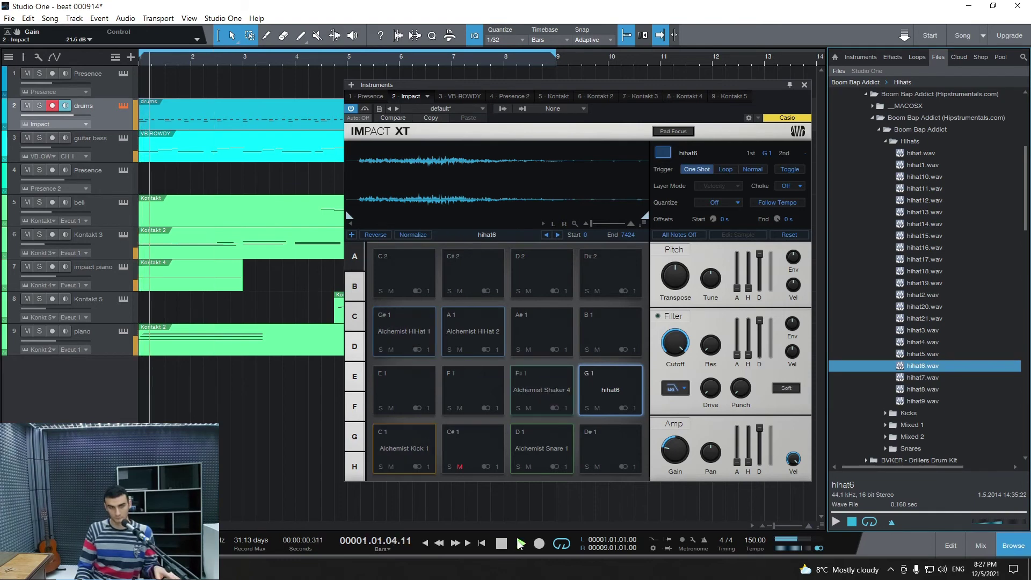
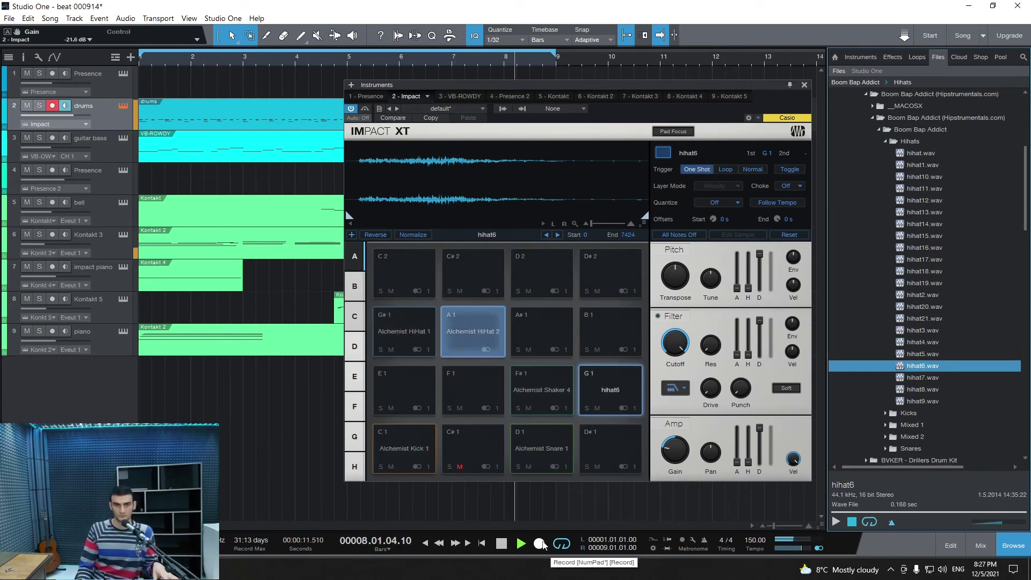
Step: Try a recording pass on the drums track, stop it and set the song's quantize value to 1/16
{"action": "left_click", "coordinate": [540, 544]}
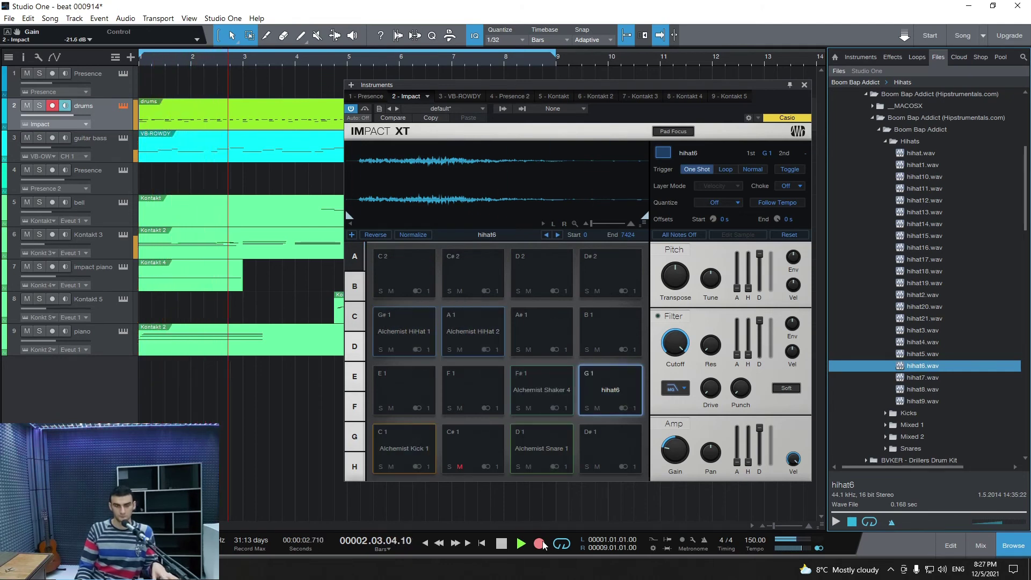
{"action": "left_click", "coordinate": [502, 543]}
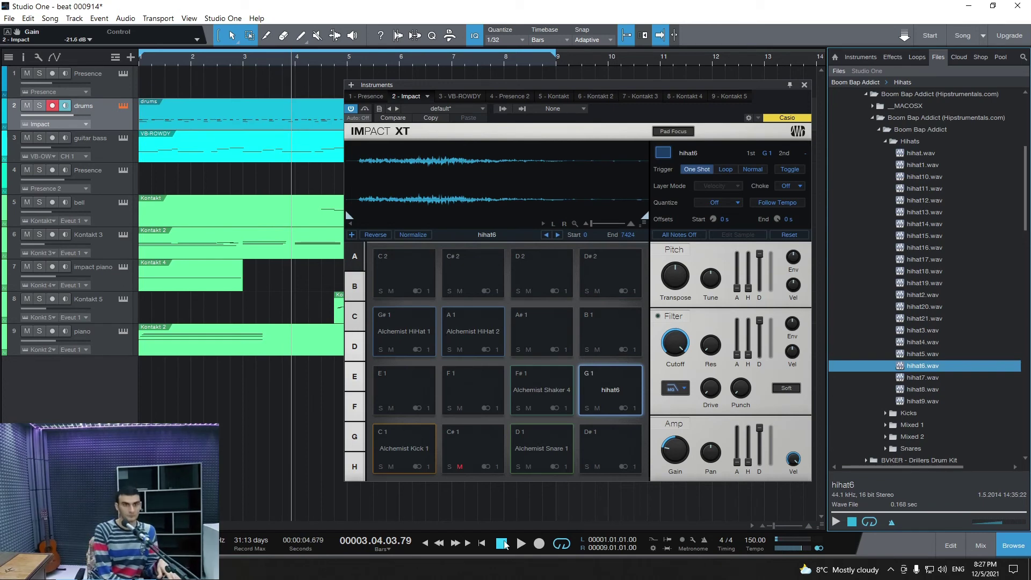
{"action": "left_click", "coordinate": [514, 37]}
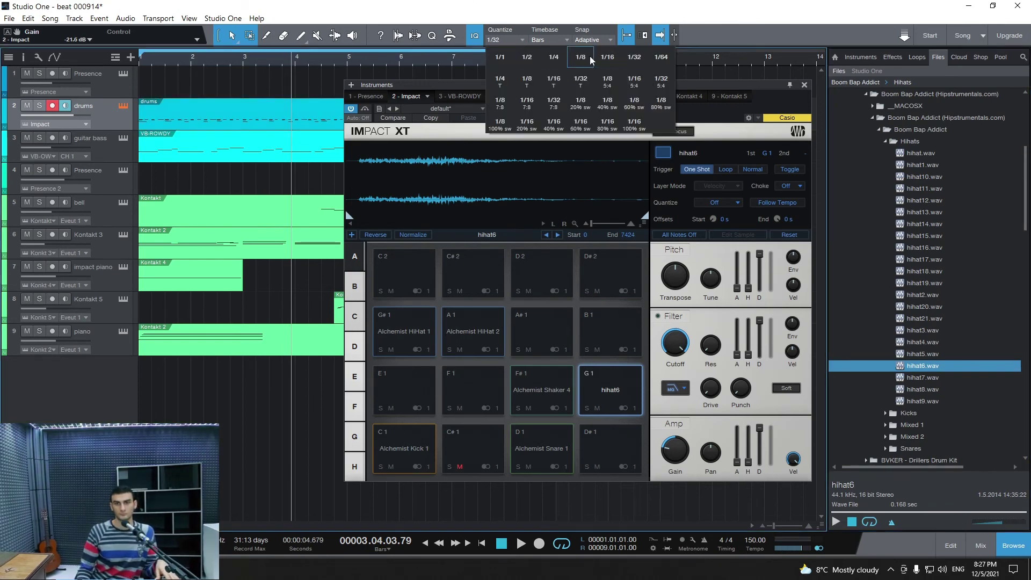
{"action": "left_click", "coordinate": [603, 59]}
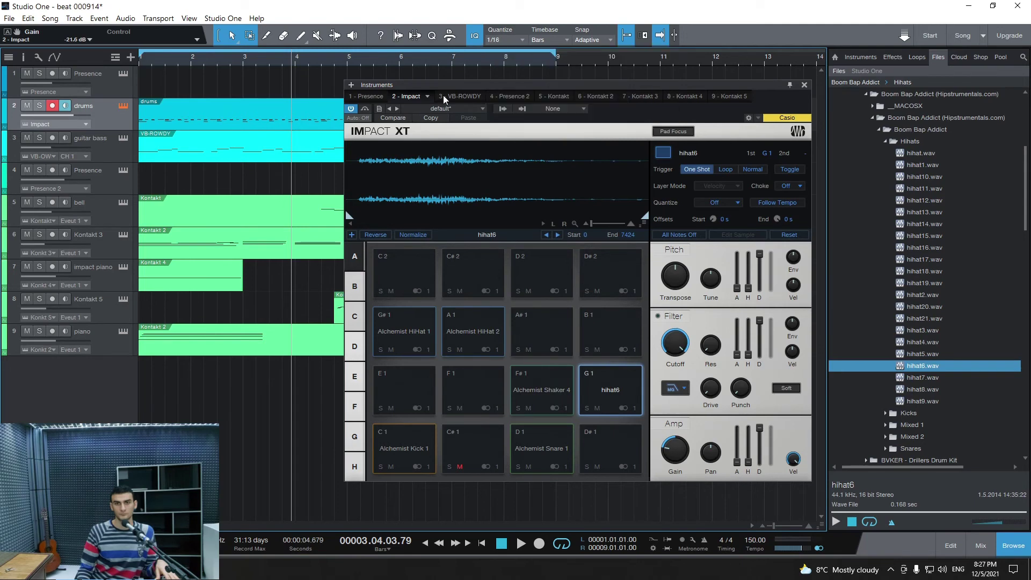
Step: Record hihat6 hits on the beats into the drums part over the eight bars
{"action": "left_click", "coordinate": [520, 544]}
{"action": "left_click", "coordinate": [539, 543]}
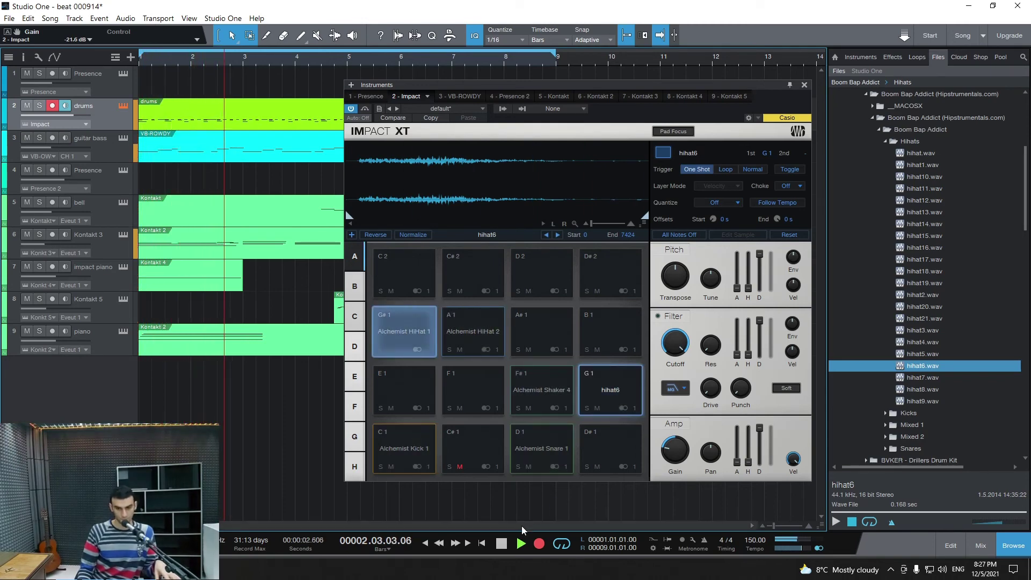
{"action": "left_click", "coordinate": [502, 543]}
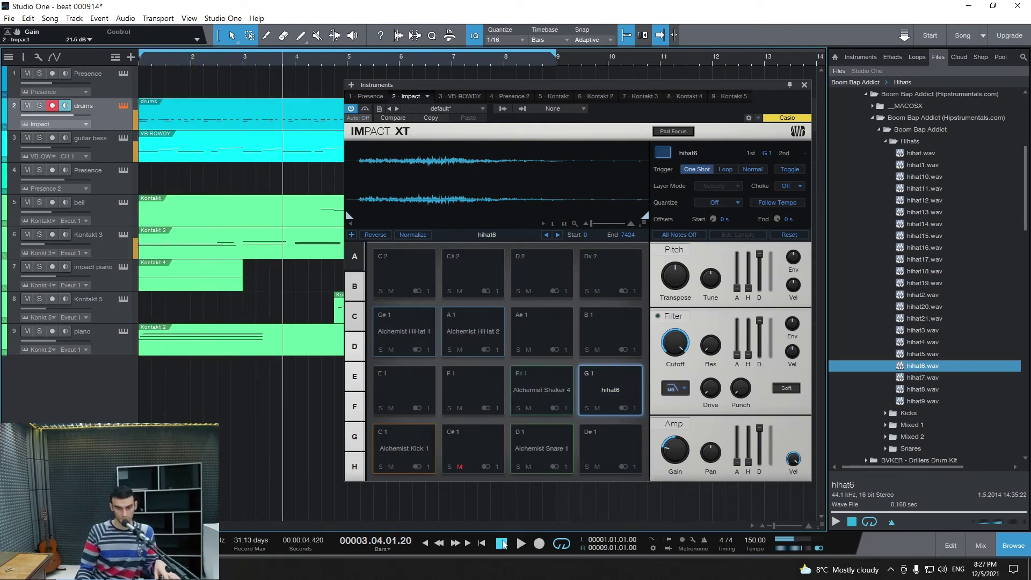
{"action": "key", "text": "space"}
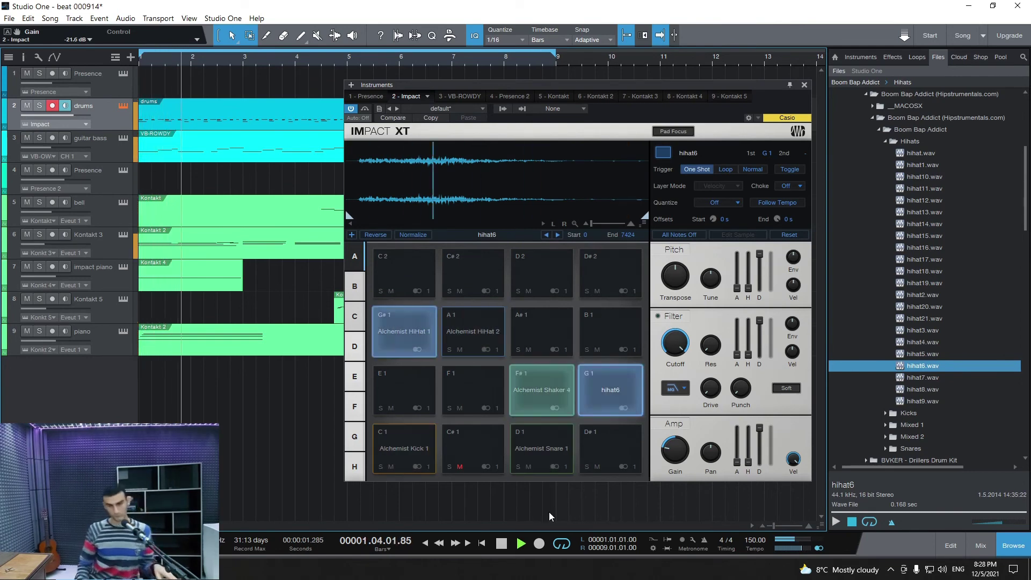
{"action": "left_click", "coordinate": [463, 63]}
{"action": "key", "text": "KP_Multiply"}
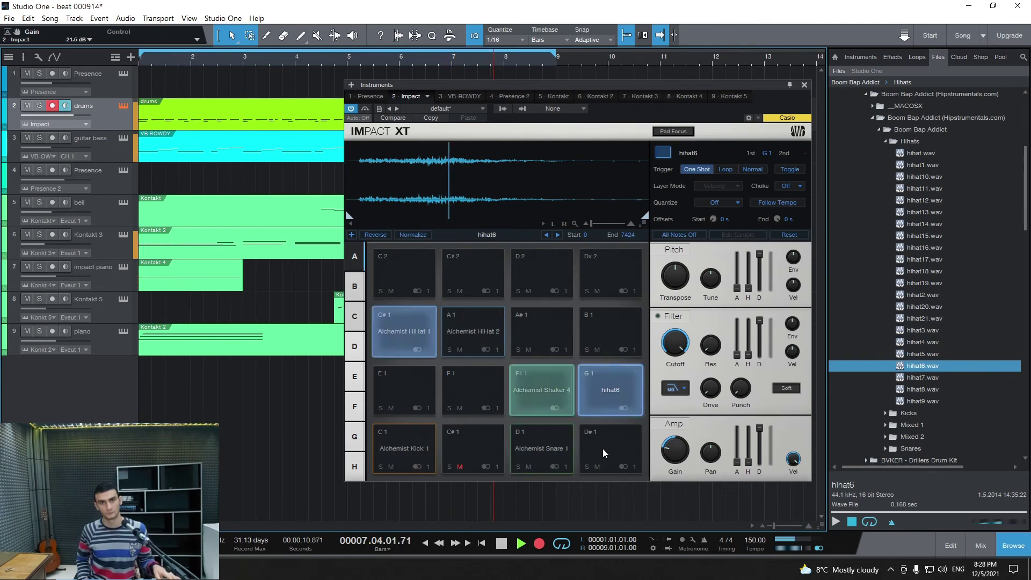
{"action": "key", "text": "space"}
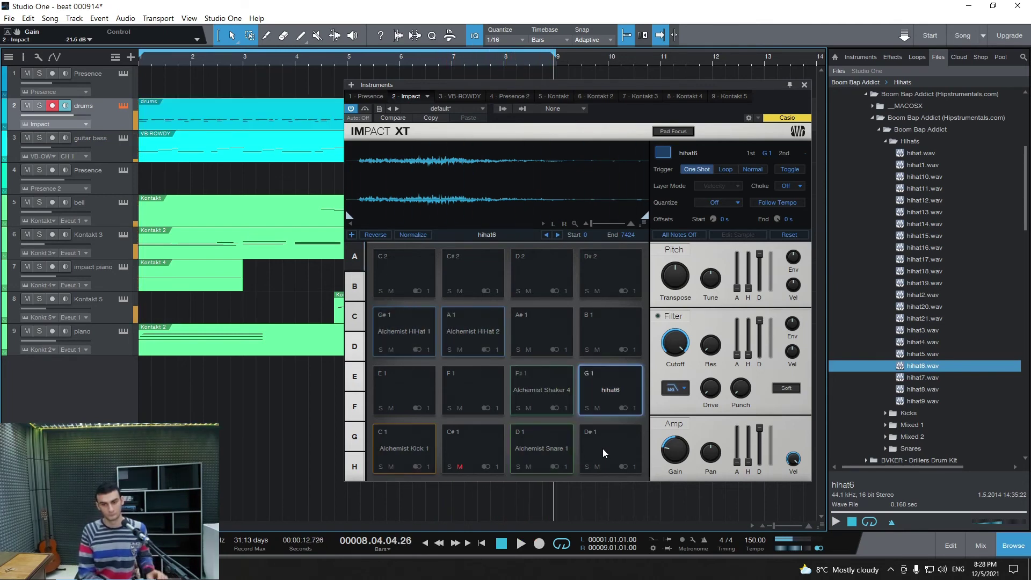
Step: Play the song from the start, close the Impact XT window and open the drums part in the drum editor
{"action": "left_click", "coordinate": [422, 544]}
{"action": "key", "text": "space"}
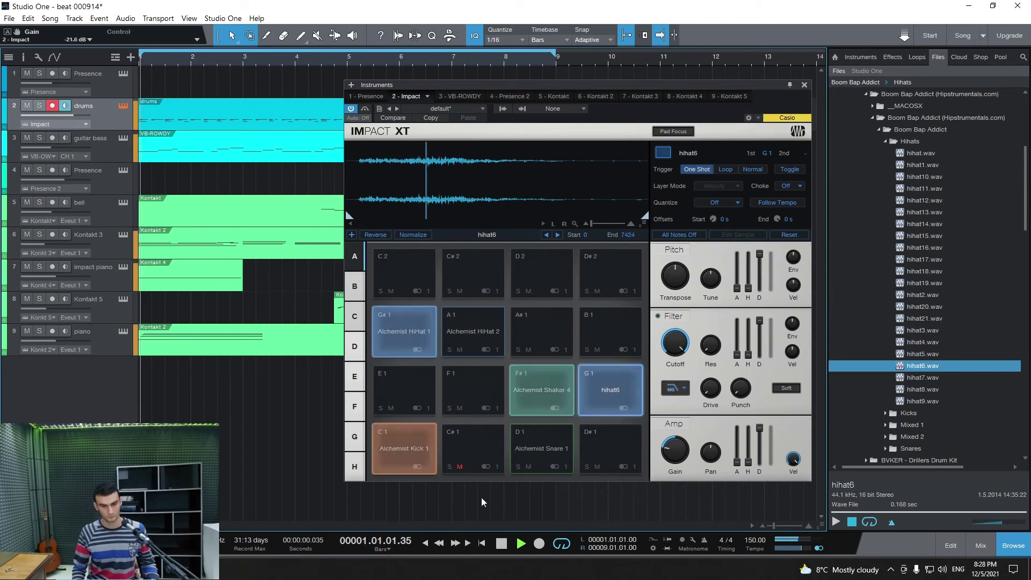
{"action": "left_click", "coordinate": [806, 84]}
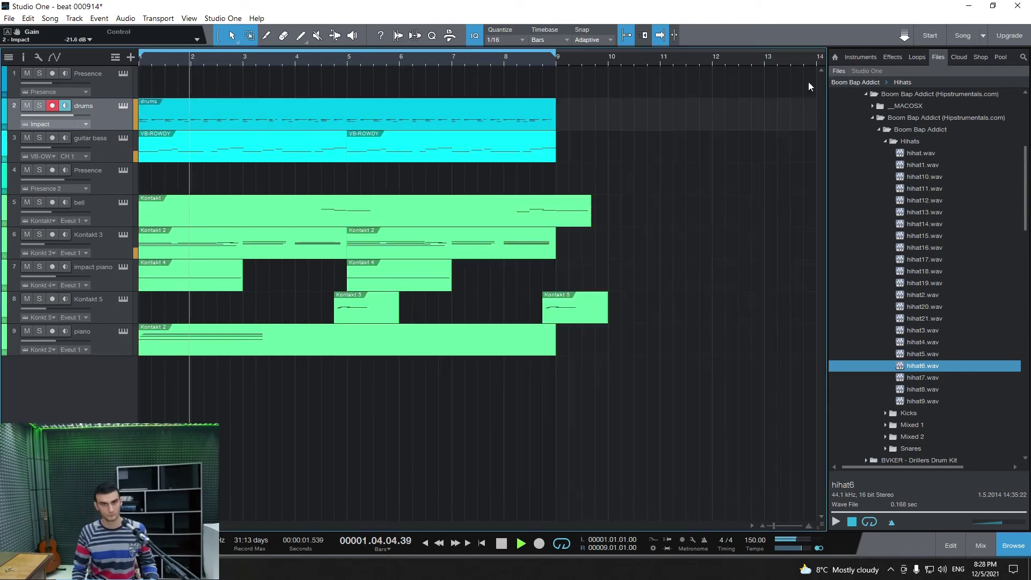
{"action": "double_click", "coordinate": [529, 120]}
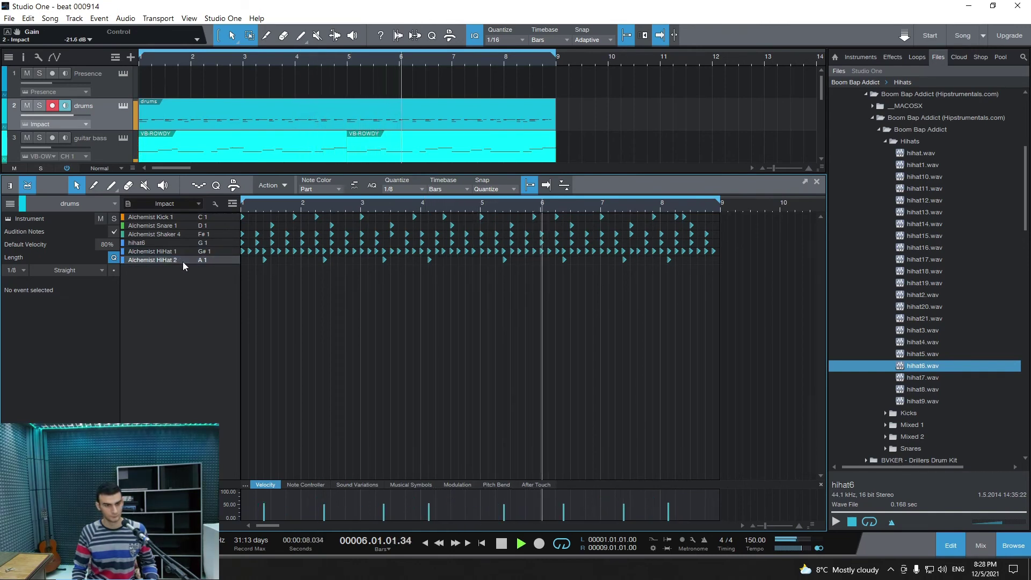
Step: Stop playback, examine the hihat6 notes against the other drum rows in bar 1 and save the song
{"action": "left_click", "coordinate": [178, 225]}
{"action": "key", "text": "space"}
{"action": "left_click", "coordinate": [181, 243]}
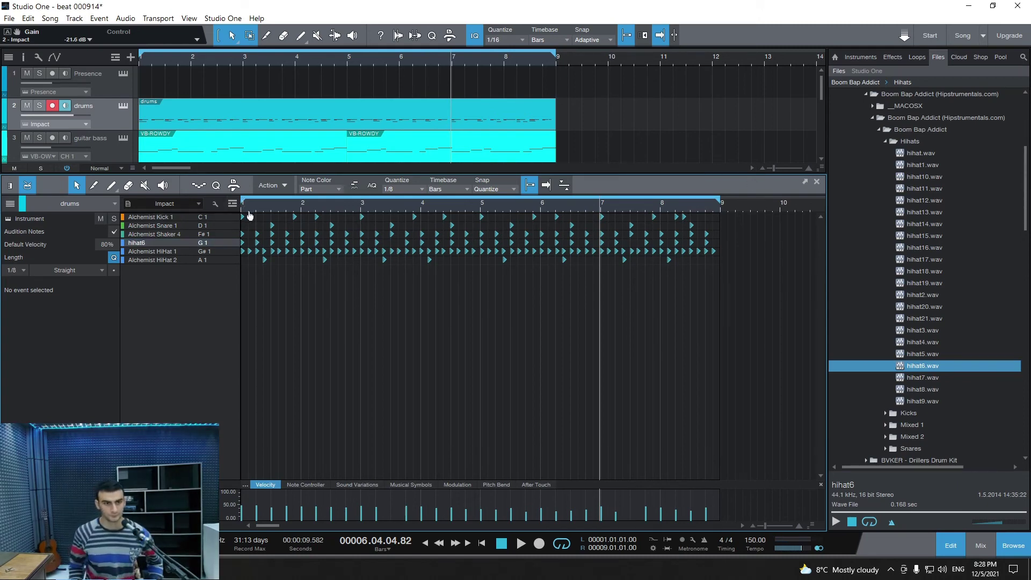
{"action": "scroll", "coordinate": [250, 215], "scroll_direction": "up", "scroll_amount": 8}
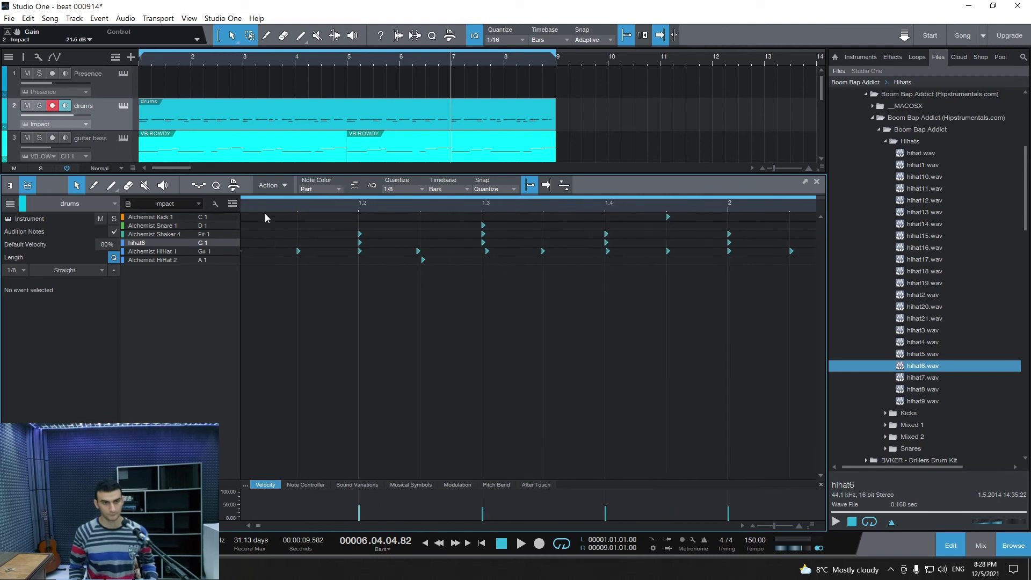
{"action": "scroll", "coordinate": [322, 213], "scroll_direction": "left", "scroll_amount": 1}
{"action": "key", "text": "ctrl+s"}
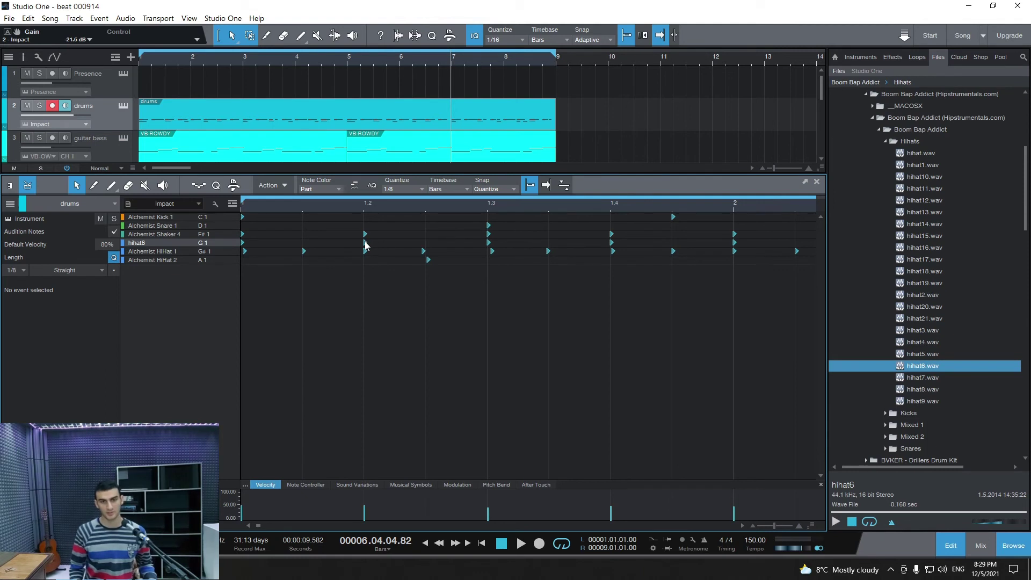
{"action": "mouse_move", "coordinate": [365, 245]}
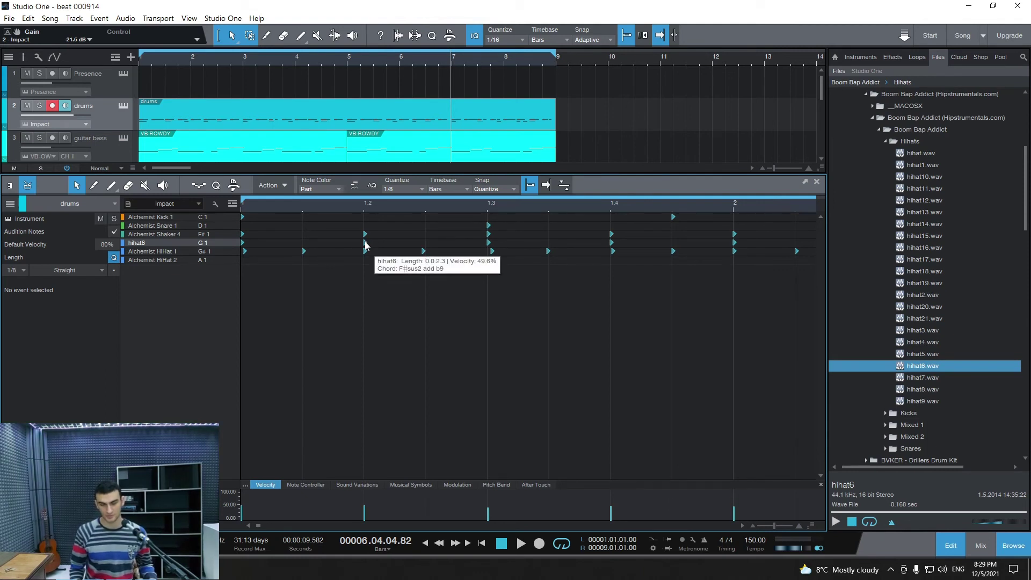
{"action": "left_click", "coordinate": [429, 260]}
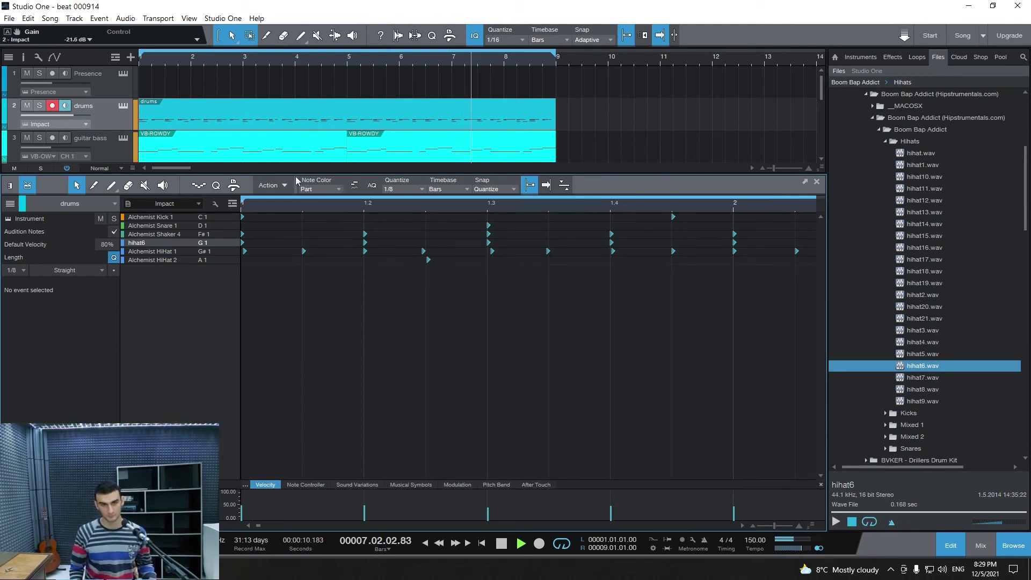
Step: With snapping off, nudge bar 1's hihat6 notes on beats 2 and 3 slightly early, to 1.01.04.97 and about 1.02.04.95, and play bar 1
{"action": "left_click", "coordinate": [424, 544]}
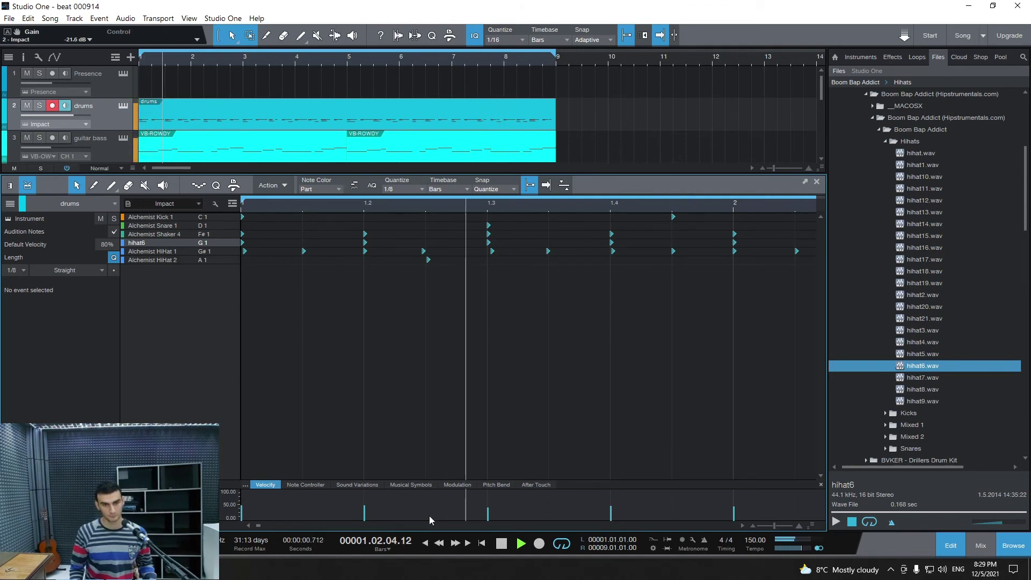
{"action": "left_click", "coordinate": [489, 244]}
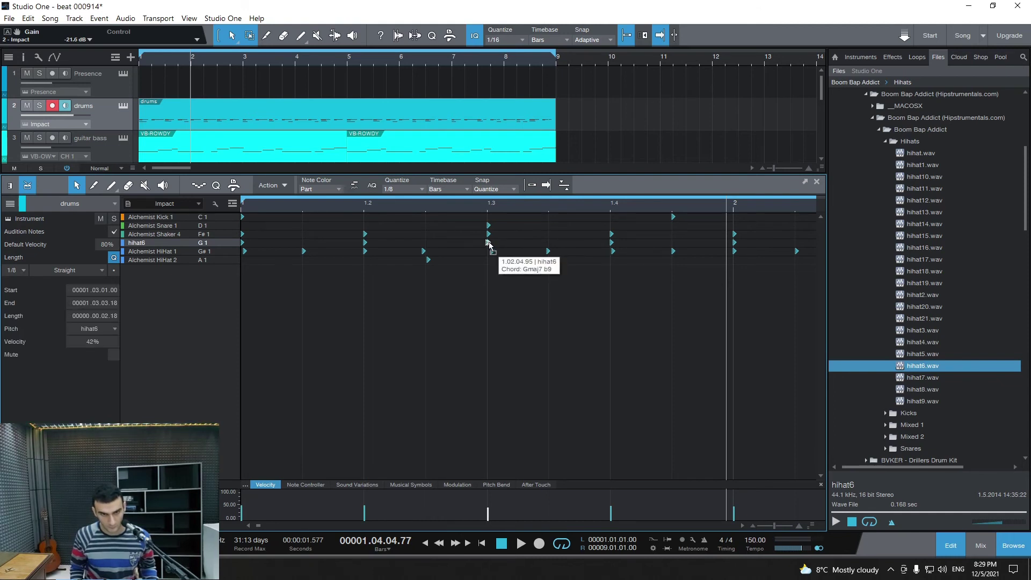
{"action": "left_click", "coordinate": [366, 243]}
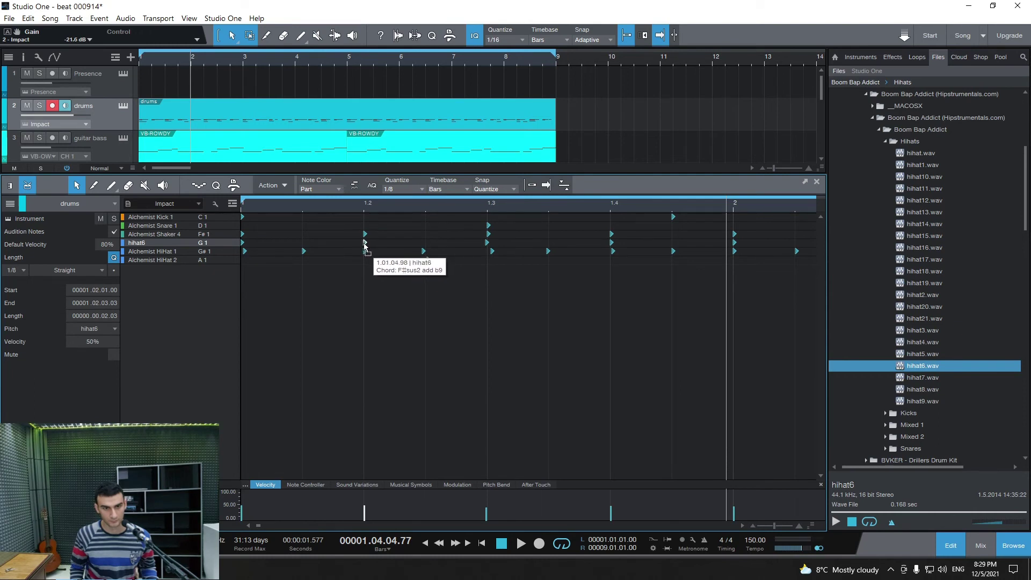
{"action": "left_click_drag", "start_coordinate": [364, 246], "coordinate": [364, 245]}
{"action": "left_click", "coordinate": [429, 540]}
{"action": "key", "text": "space"}
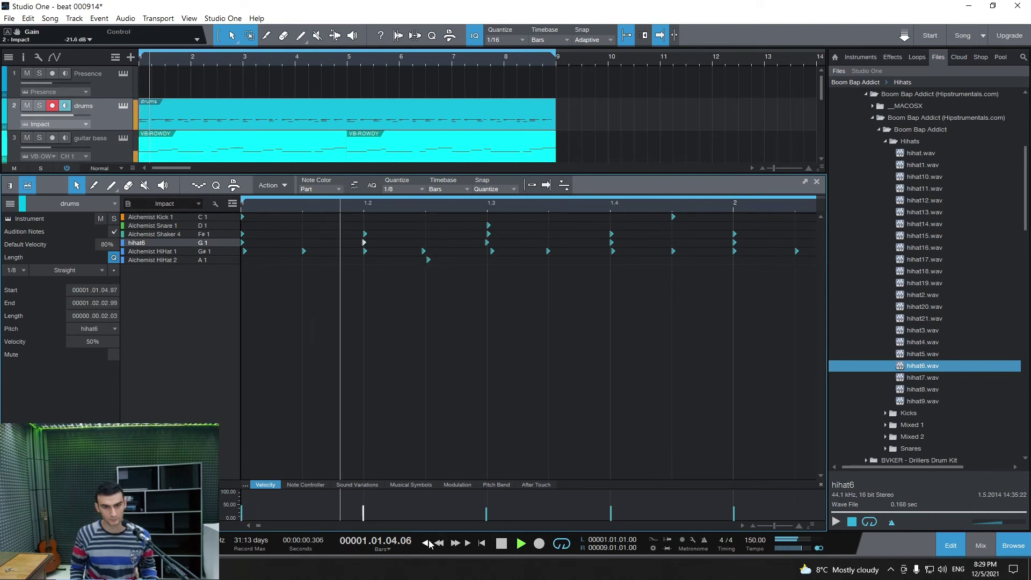
{"action": "key", "text": "space"}
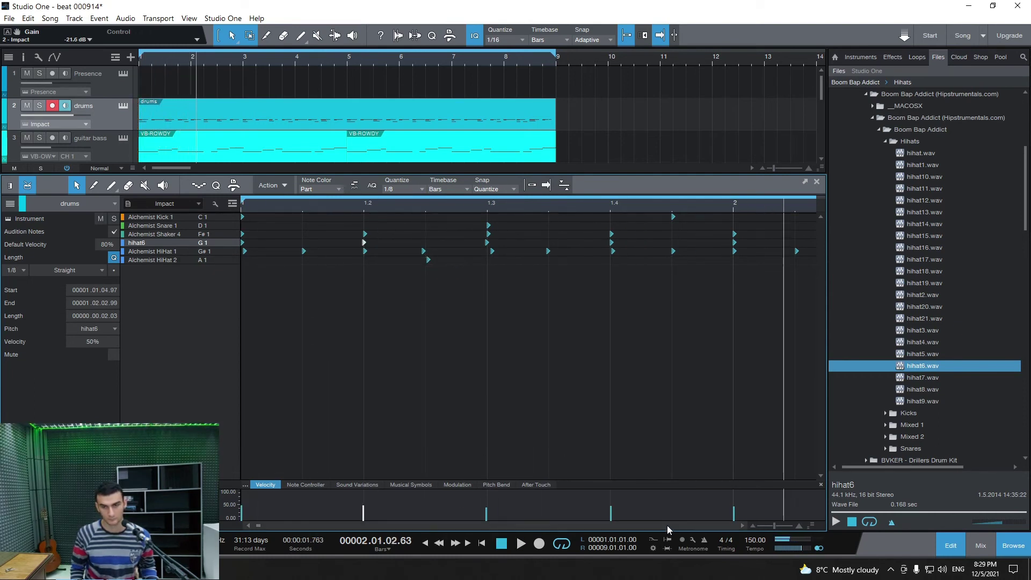
Step: Nudge bar 2's hihat6 notes off the grid: beat 3 early to about 2.02.04.95 and beat 4 late to 2.04.01.03
{"action": "scroll", "coordinate": [667, 525], "scroll_direction": "right", "scroll_amount": 4}
{"action": "scroll", "coordinate": [666, 523], "scroll_direction": "right", "scroll_amount": 1}
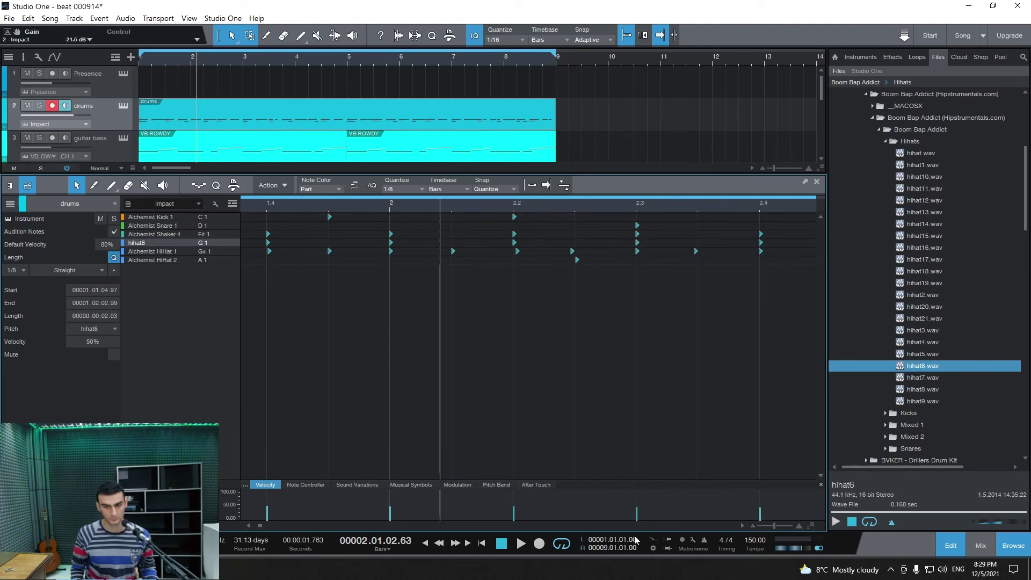
{"action": "scroll", "coordinate": [630, 525], "scroll_direction": "right", "scroll_amount": 2}
{"action": "key", "text": "space"}
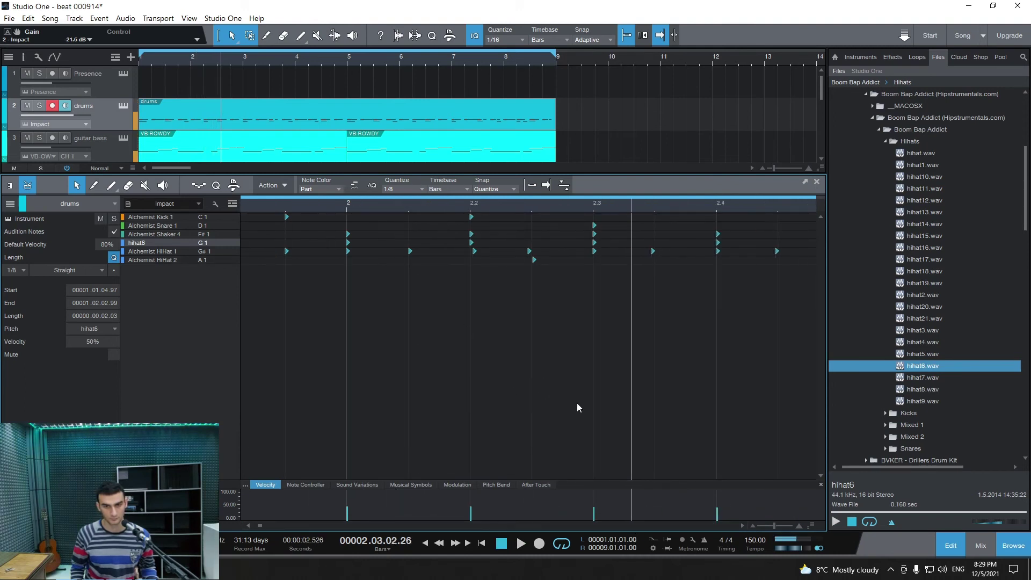
{"action": "scroll", "coordinate": [653, 524], "scroll_direction": "right", "scroll_amount": 1}
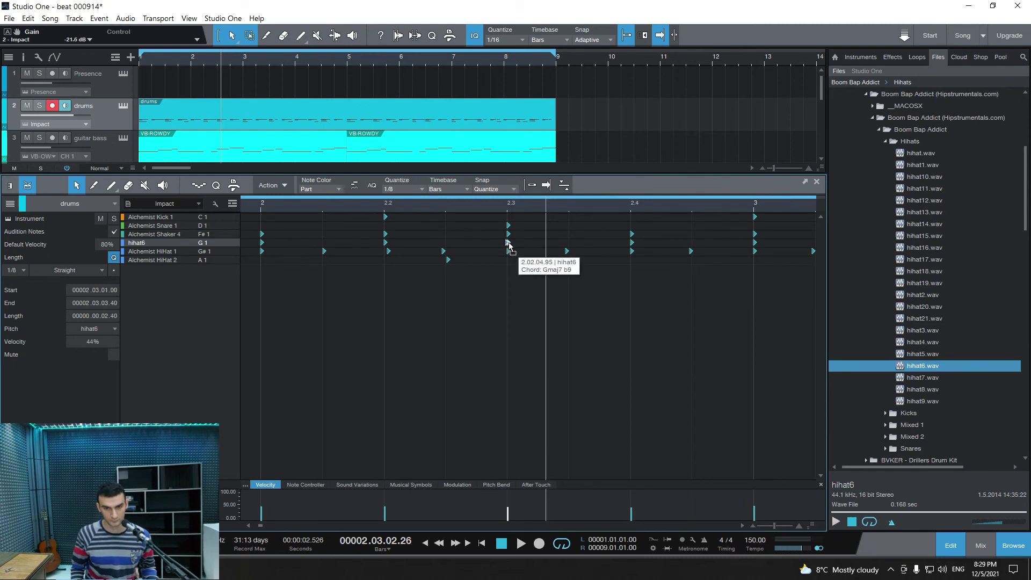
{"action": "left_click_drag", "start_coordinate": [510, 246], "coordinate": [509, 247]}
{"action": "left_click", "coordinate": [632, 243]}
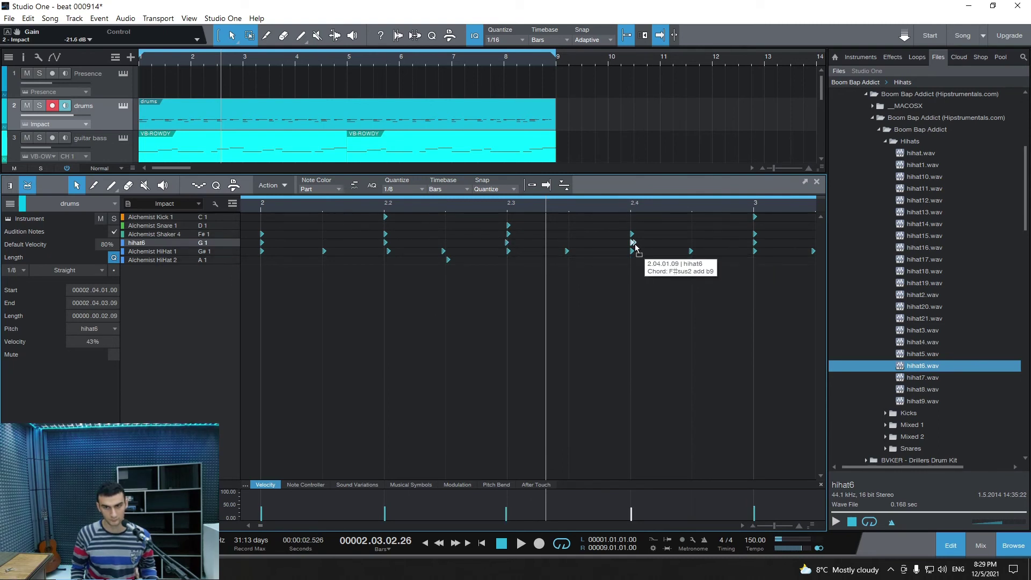
{"action": "left_click_drag", "start_coordinate": [634, 245], "coordinate": [634, 246]}
Step: Play on through bar 3 and nudge bar 4's hihat6 notes on beats 2, 3 and 4 early, to 4.01.04.95, 4.02.04.93 and 4.03.04.98
{"action": "scroll", "coordinate": [727, 524], "scroll_direction": "right", "scroll_amount": 2}
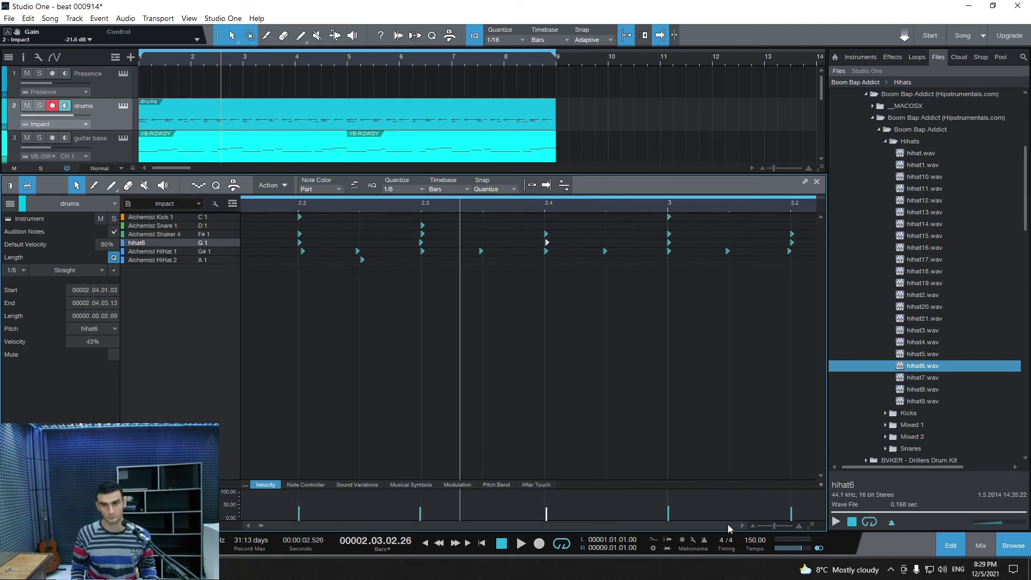
{"action": "key", "text": "space"}
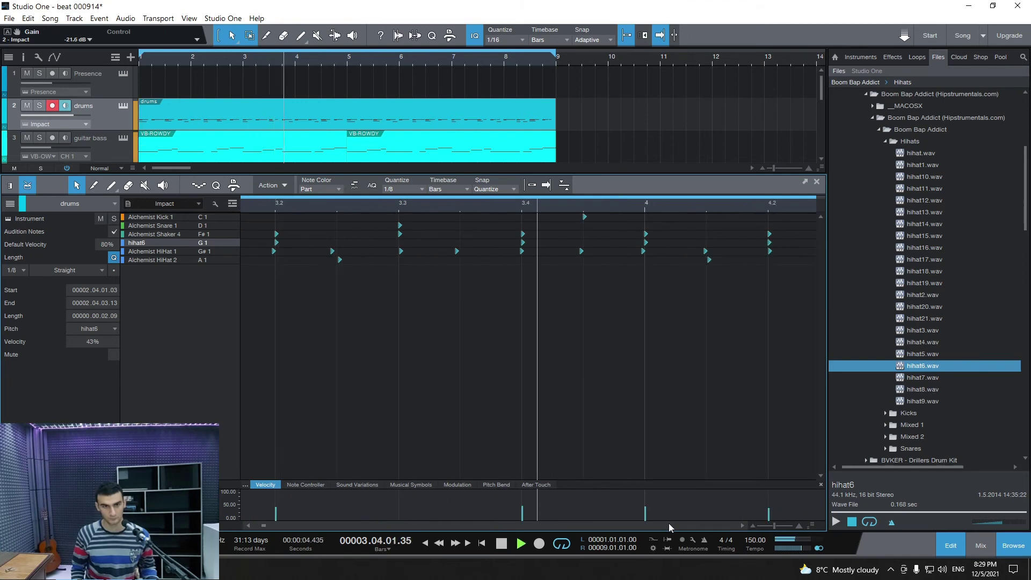
{"action": "key", "text": "space"}
{"action": "scroll", "coordinate": [668, 523], "scroll_direction": "right", "scroll_amount": 4}
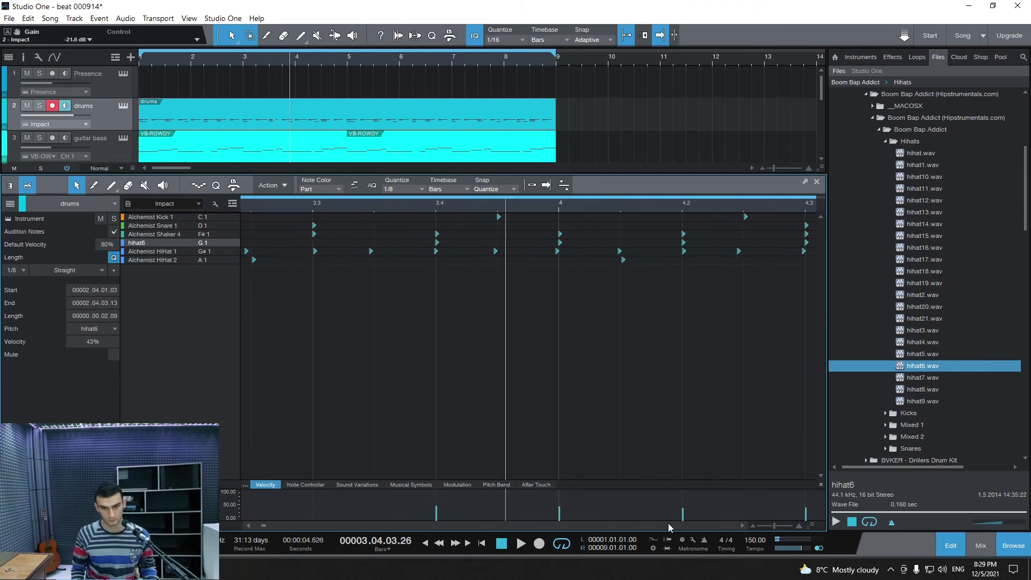
{"action": "scroll", "coordinate": [668, 523], "scroll_direction": "right", "scroll_amount": 1}
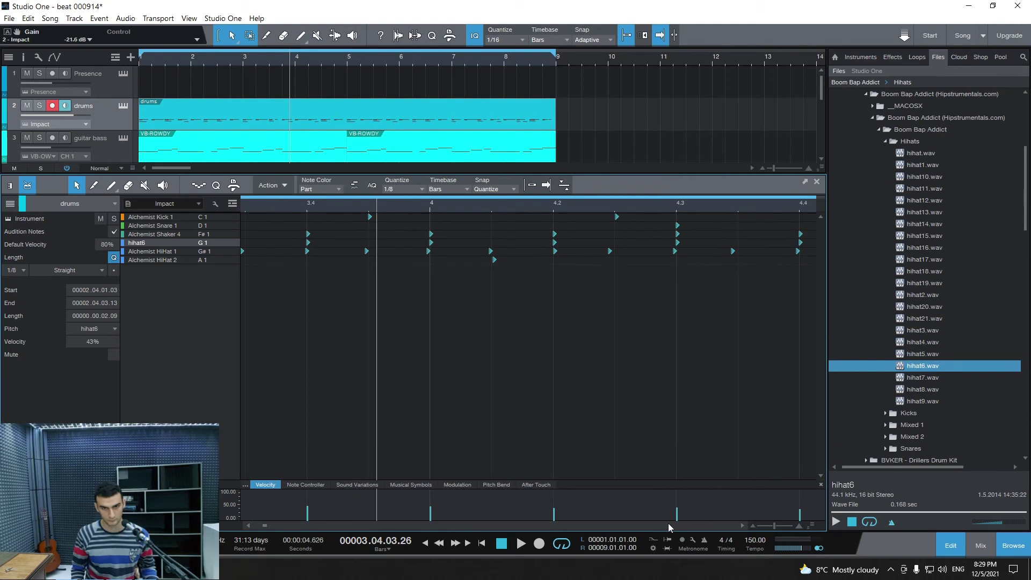
{"action": "key", "text": "space"}
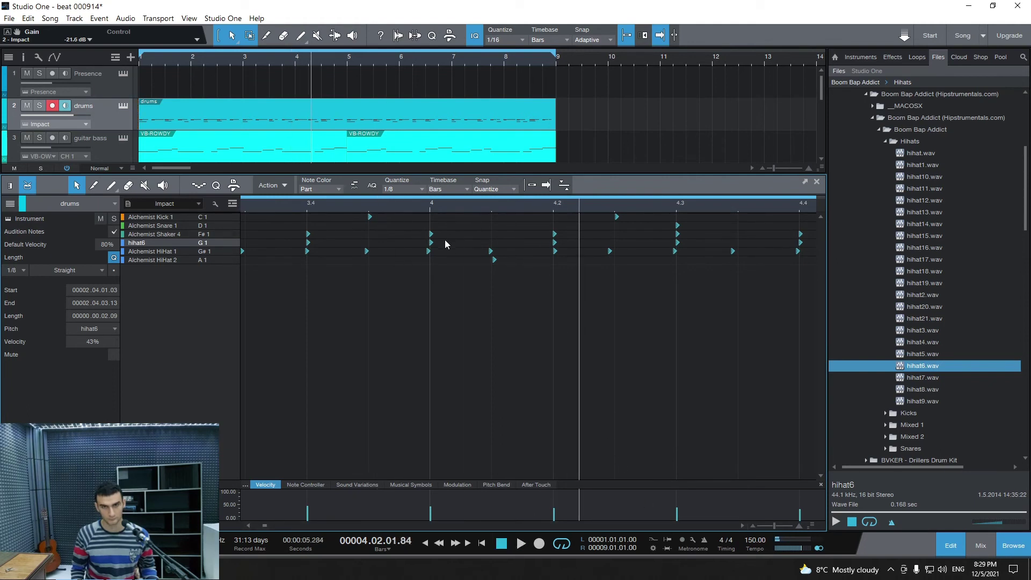
{"action": "left_click", "coordinate": [554, 243]}
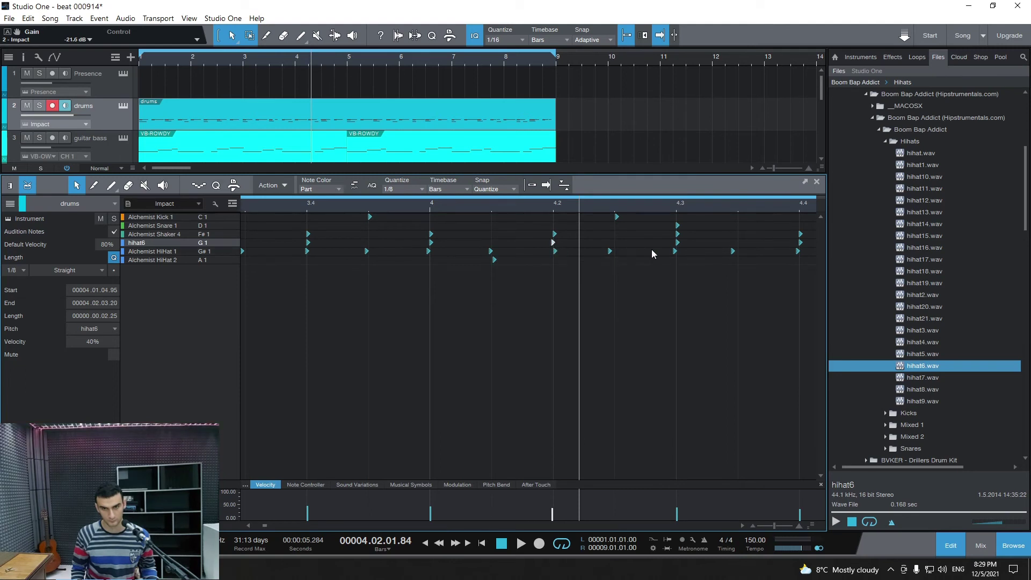
{"action": "left_click", "coordinate": [677, 243]}
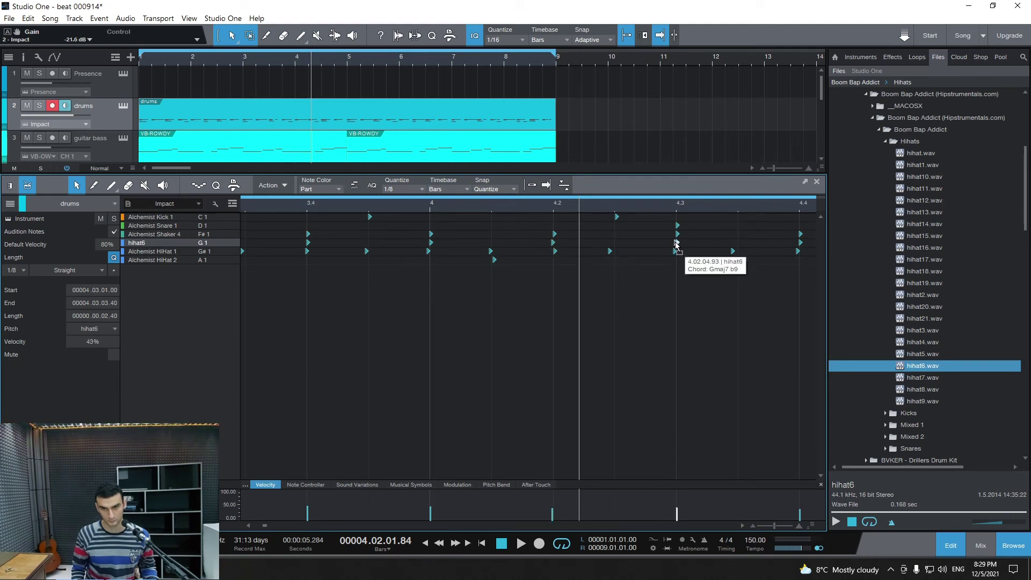
{"action": "left_click_drag", "start_coordinate": [677, 244], "coordinate": [676, 244]}
{"action": "scroll", "coordinate": [713, 527], "scroll_direction": "right", "scroll_amount": 5}
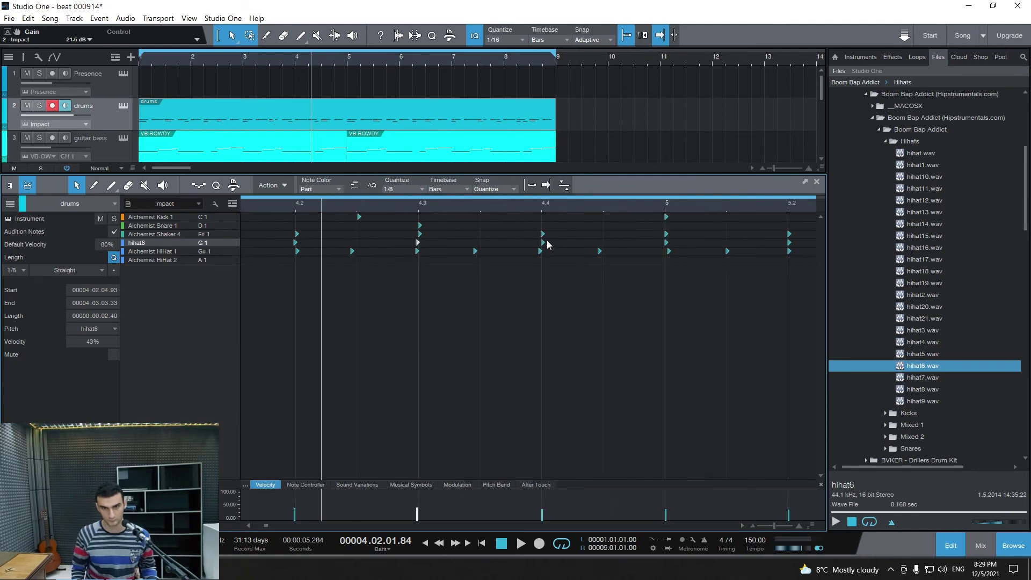
{"action": "left_click", "coordinate": [542, 245]}
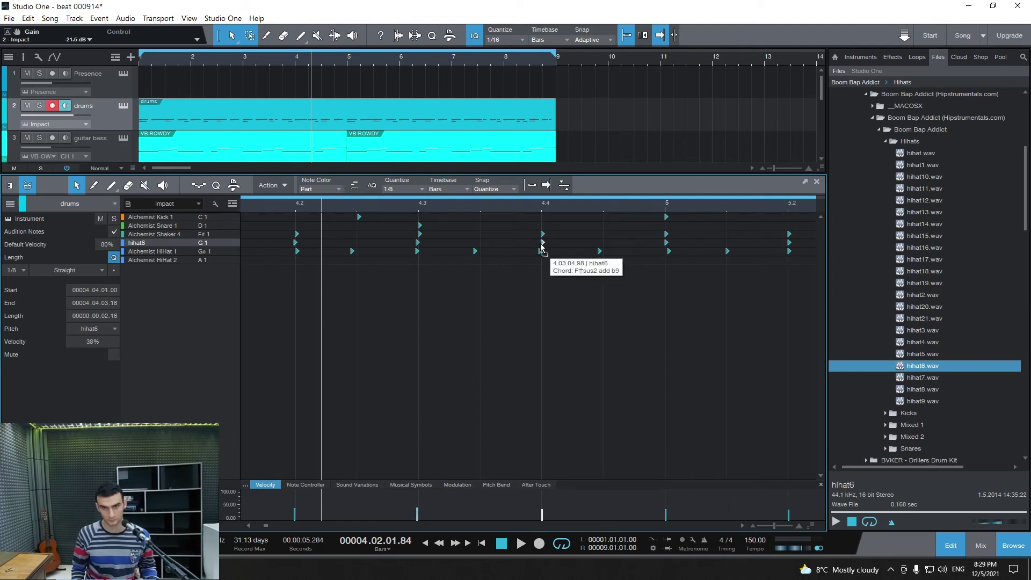
{"action": "left_click_drag", "start_coordinate": [542, 248], "coordinate": [544, 252]}
Step: Shift bar 5's hihat6 notes: beat 2 early to about 5.01.04.90, beat 3 late to 5.03.01.07, beat 4 early to 5.03.04.95
{"action": "key", "text": "space"}
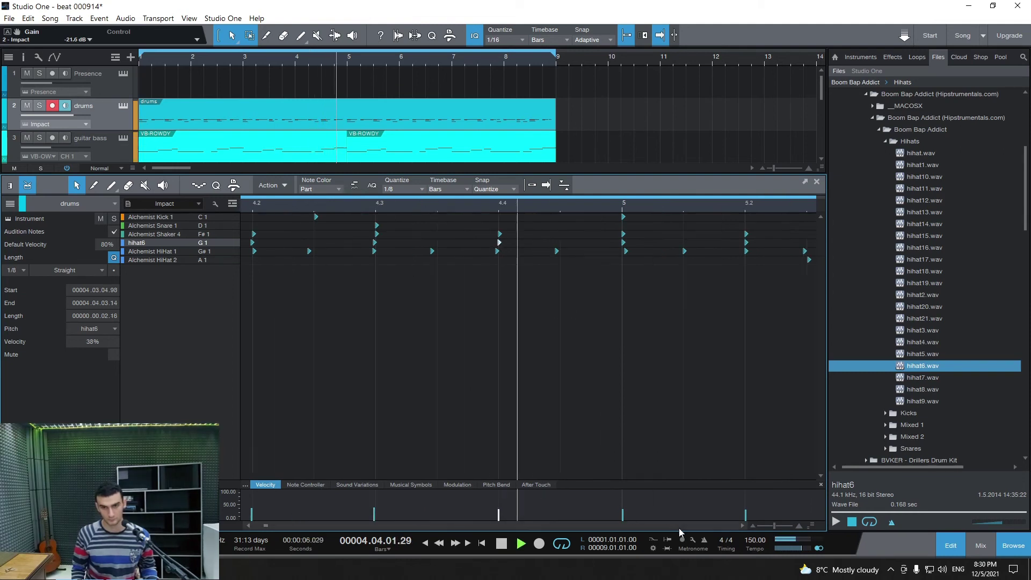
{"action": "key", "text": "space"}
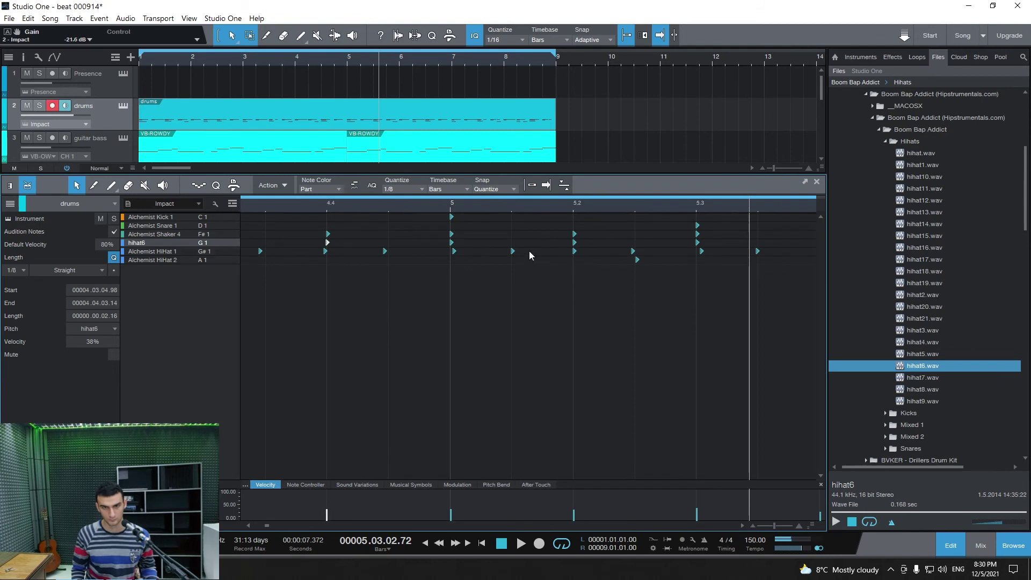
{"action": "left_click", "coordinate": [575, 245]}
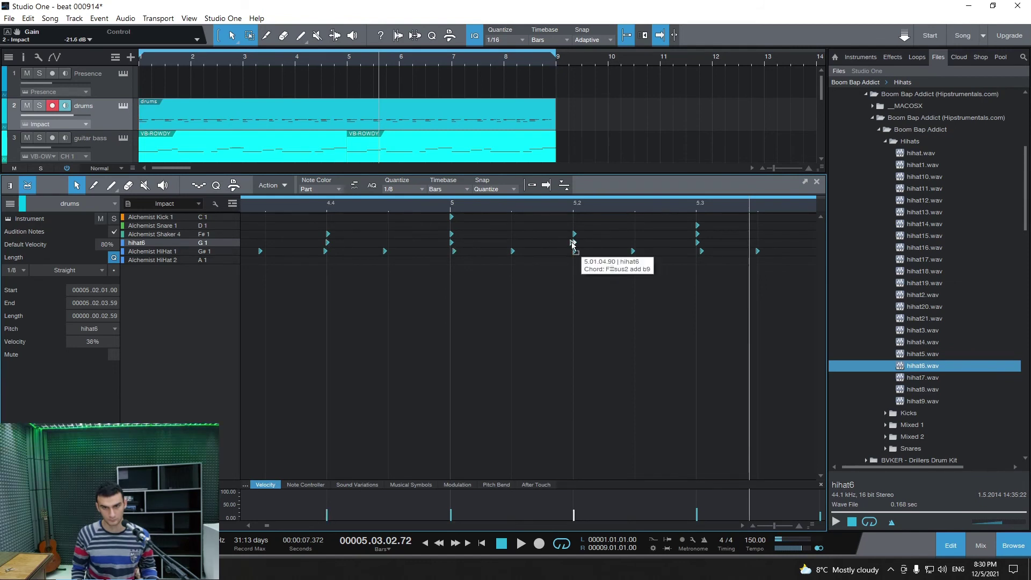
{"action": "left_click", "coordinate": [697, 243]}
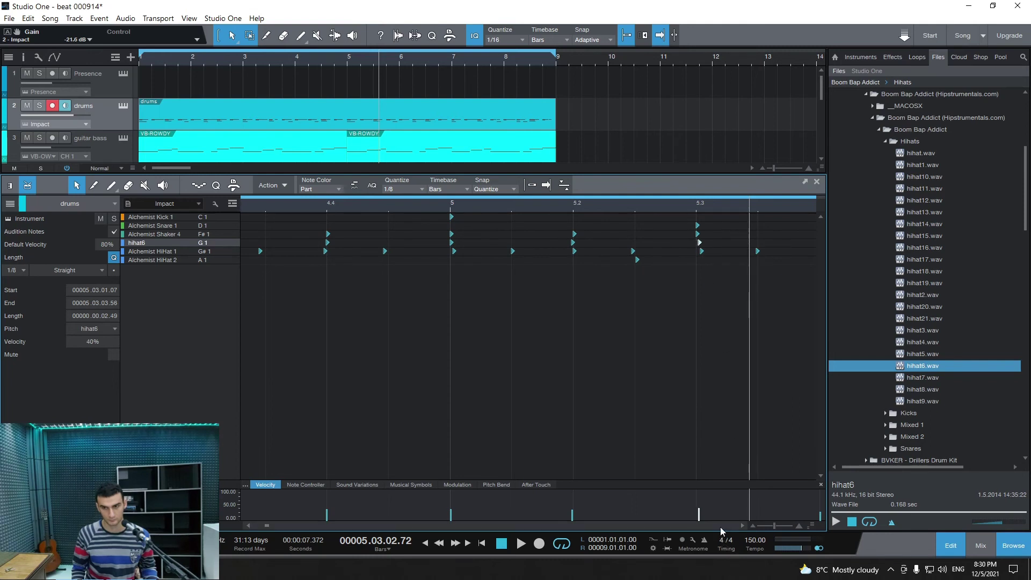
{"action": "scroll", "coordinate": [480, 248], "scroll_direction": "right", "scroll_amount": 5}
{"action": "left_click", "coordinate": [433, 244]}
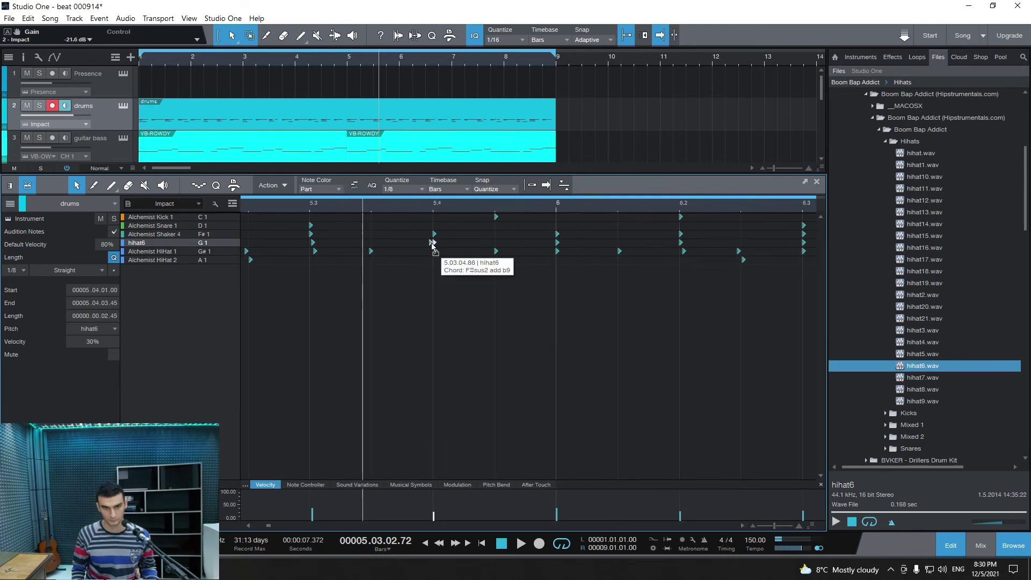
{"action": "left_click_drag", "start_coordinate": [435, 248], "coordinate": [435, 248]}
Step: Nudge the hihat6 note on bar 7 beat 2 early to 7.01.04.97 and the one on bar 8 beat 4 late to about 8.04.01.09
{"action": "key", "text": "space"}
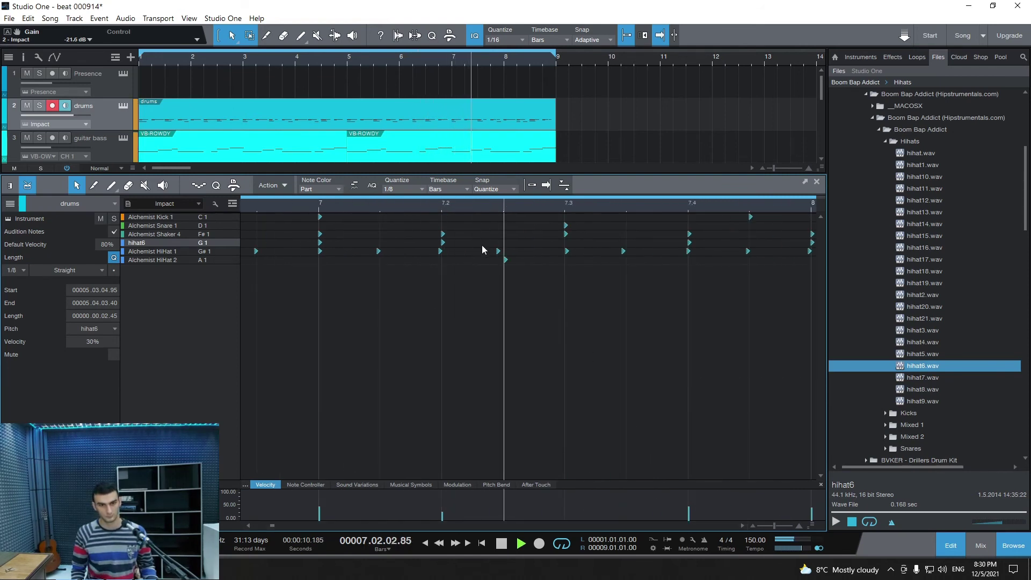
{"action": "left_click", "coordinate": [443, 245]}
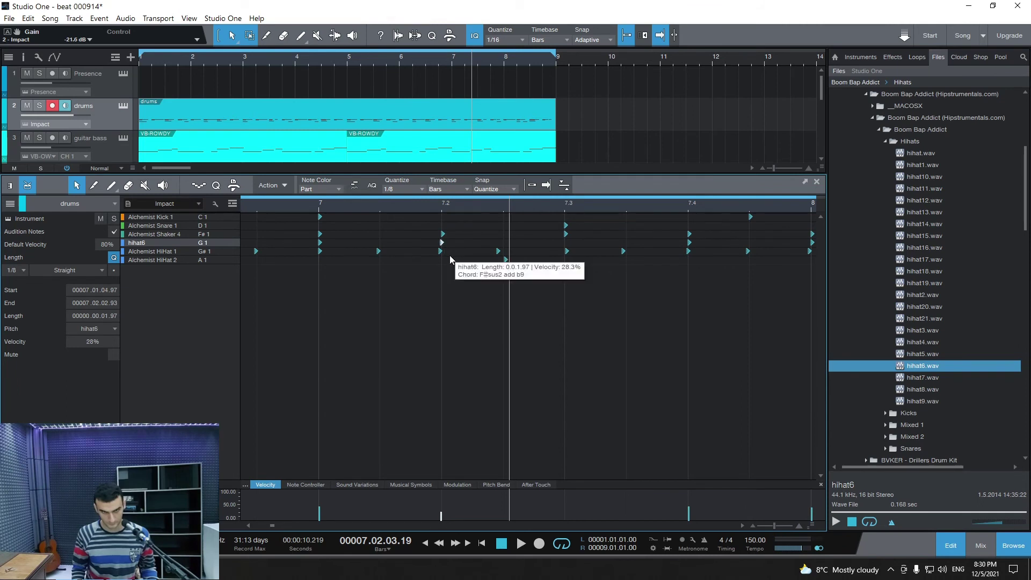
{"action": "scroll", "coordinate": [665, 527], "scroll_direction": "right", "scroll_amount": 3}
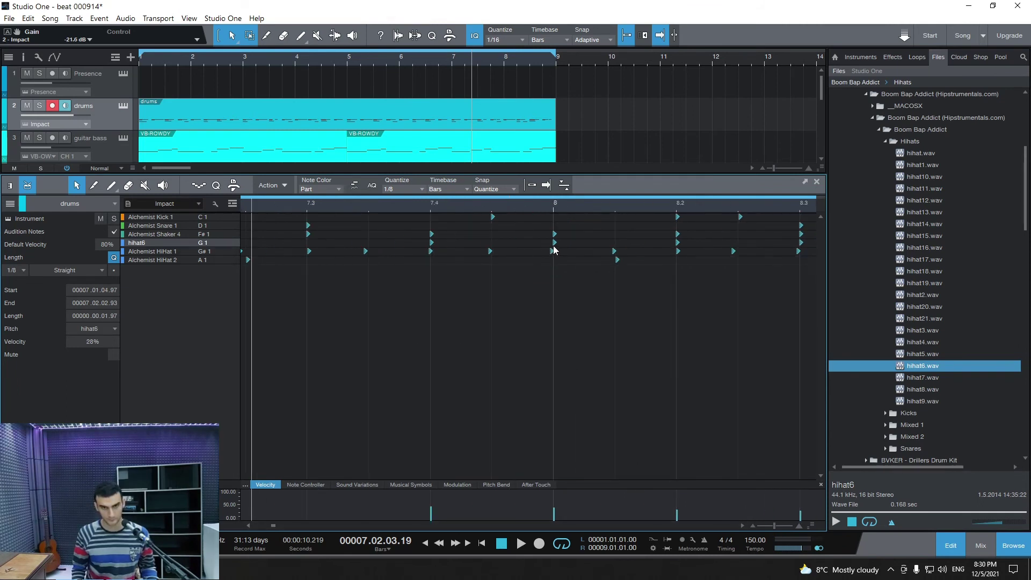
{"action": "key", "text": "space"}
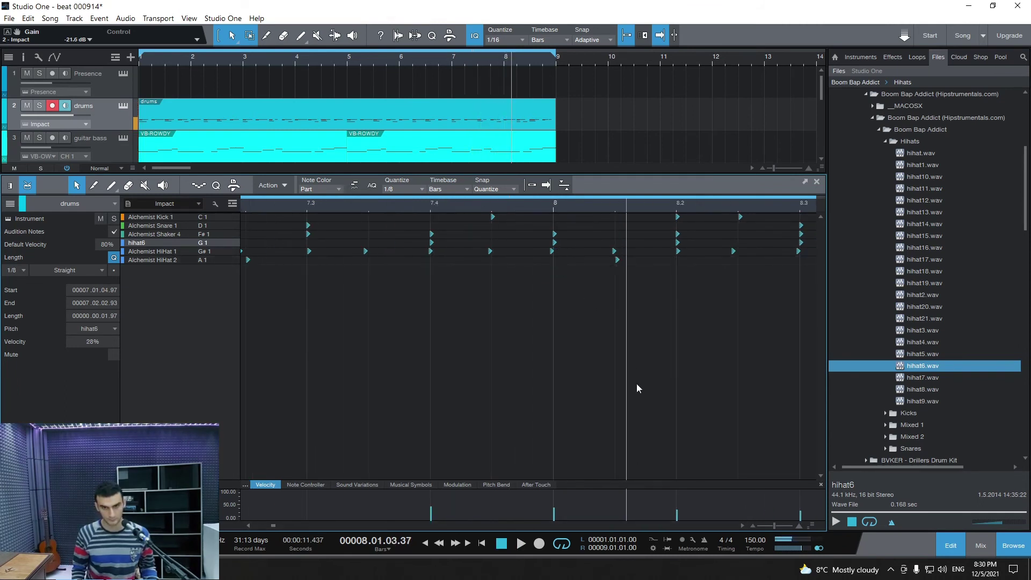
{"action": "scroll", "coordinate": [686, 525], "scroll_direction": "right", "scroll_amount": 3}
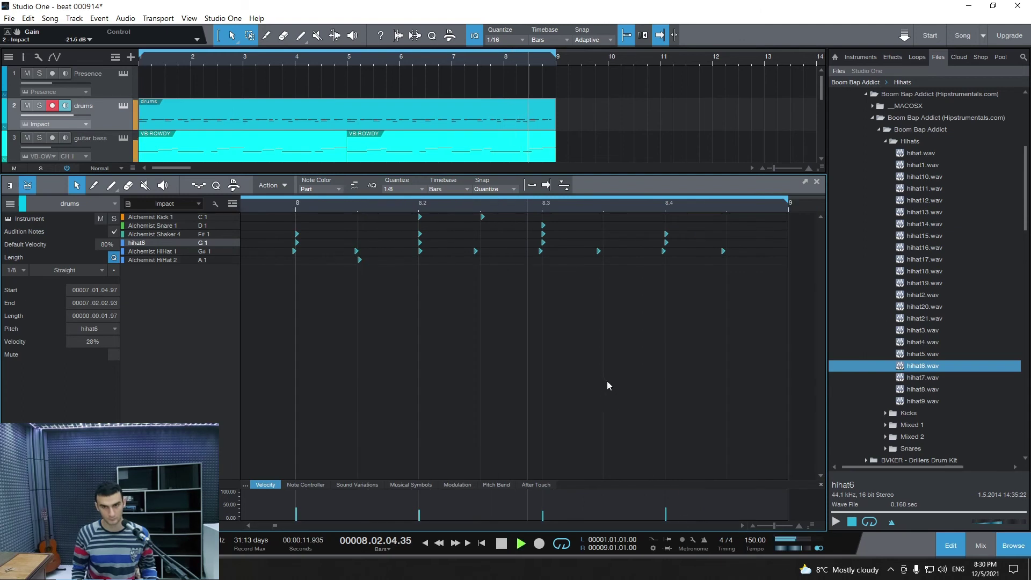
{"action": "left_click", "coordinate": [667, 245]}
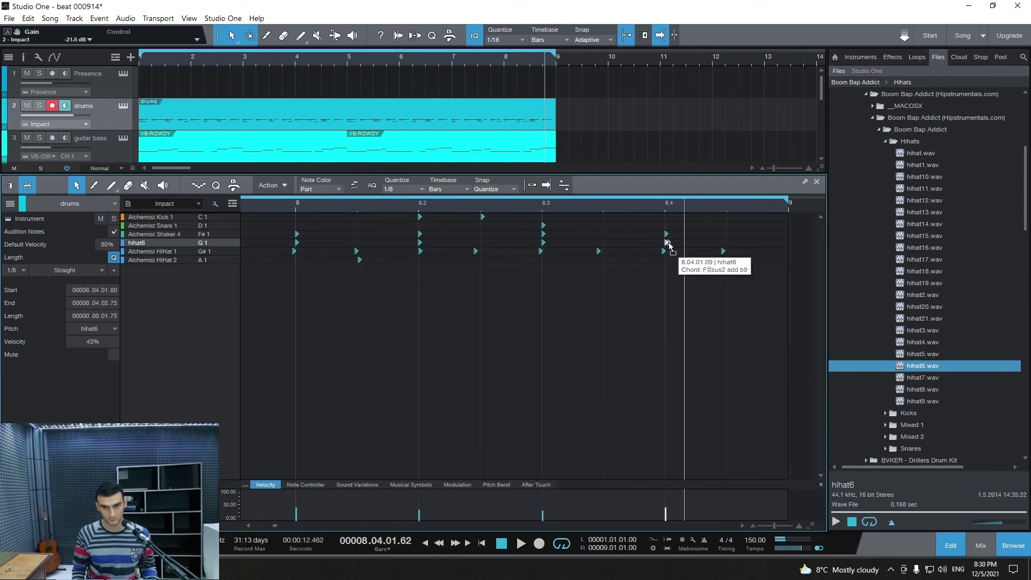
{"action": "left_click_drag", "start_coordinate": [668, 244], "coordinate": [670, 244]}
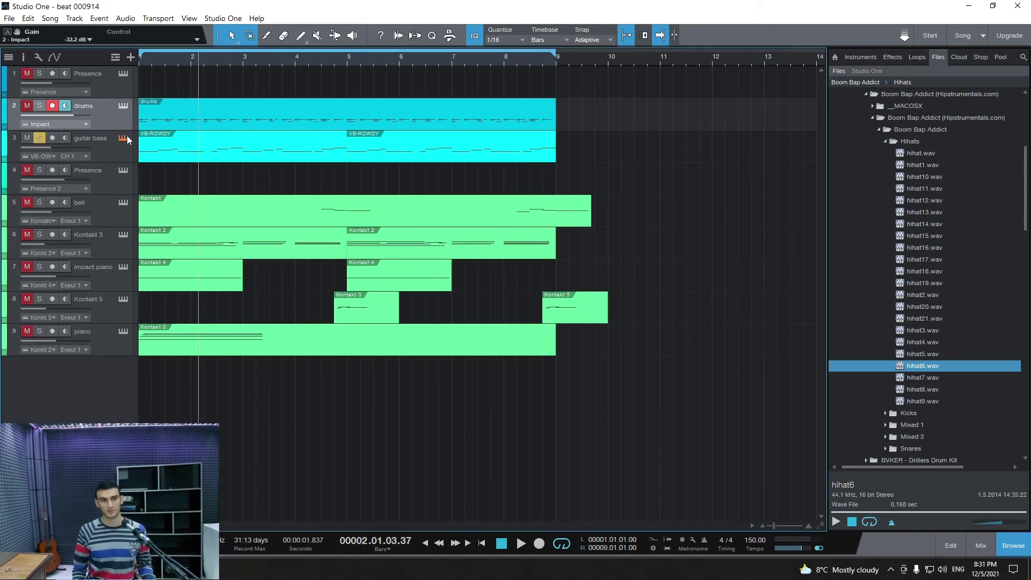
Step: Open the soloed guitar bass track's VB-ROWDY instrument, move its window clear of the track list and start playback
{"action": "left_click", "coordinate": [123, 138]}
{"action": "left_click_drag", "start_coordinate": [601, 187], "coordinate": [633, 51]}
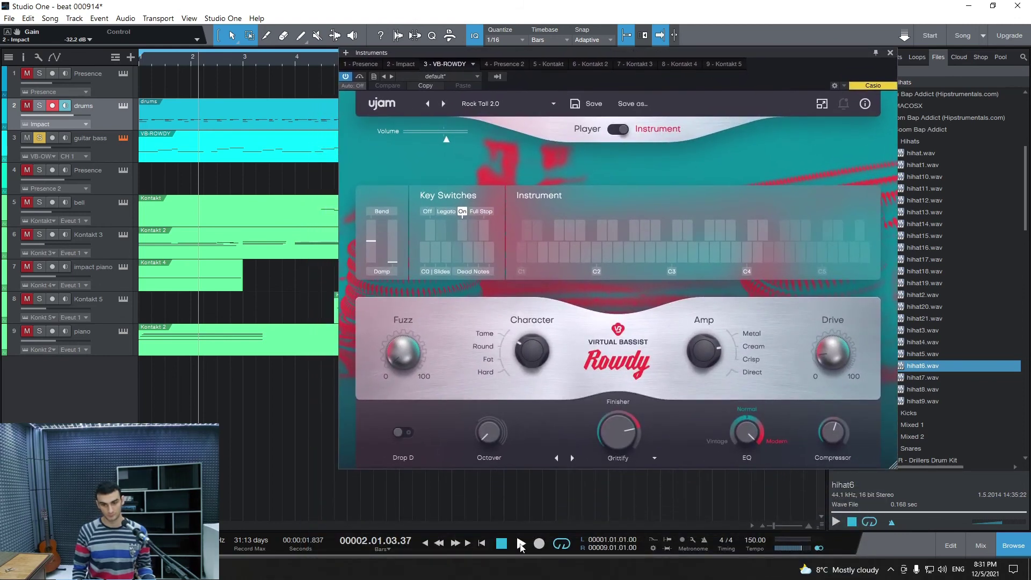
{"action": "key", "text": "space"}
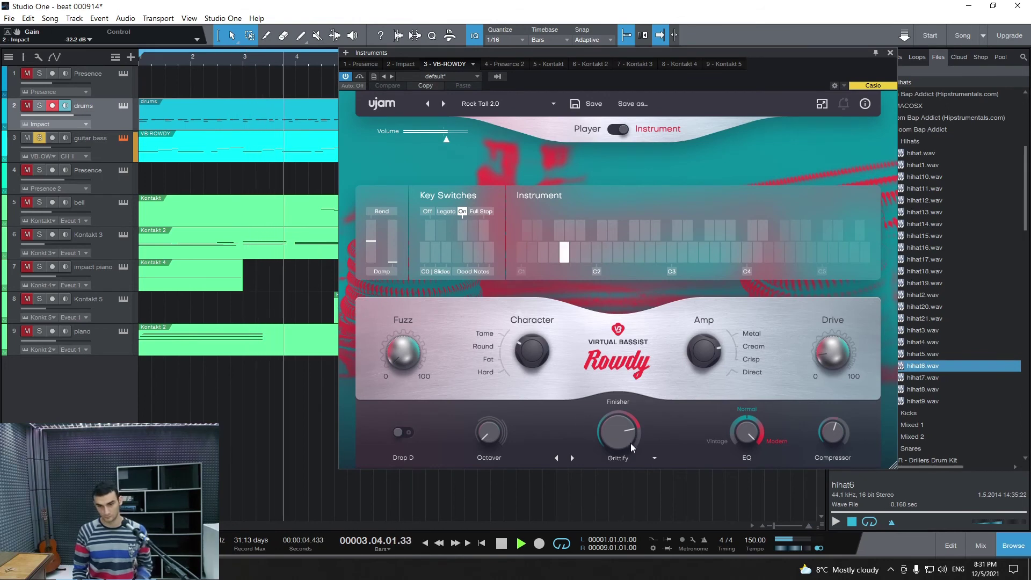
Step: Lower the Grittify Finisher amount on the guitar bass during playback and take the track out of solo
{"action": "left_click", "coordinate": [614, 432]}
{"action": "left_click_drag", "start_coordinate": [613, 427], "coordinate": [621, 440]}
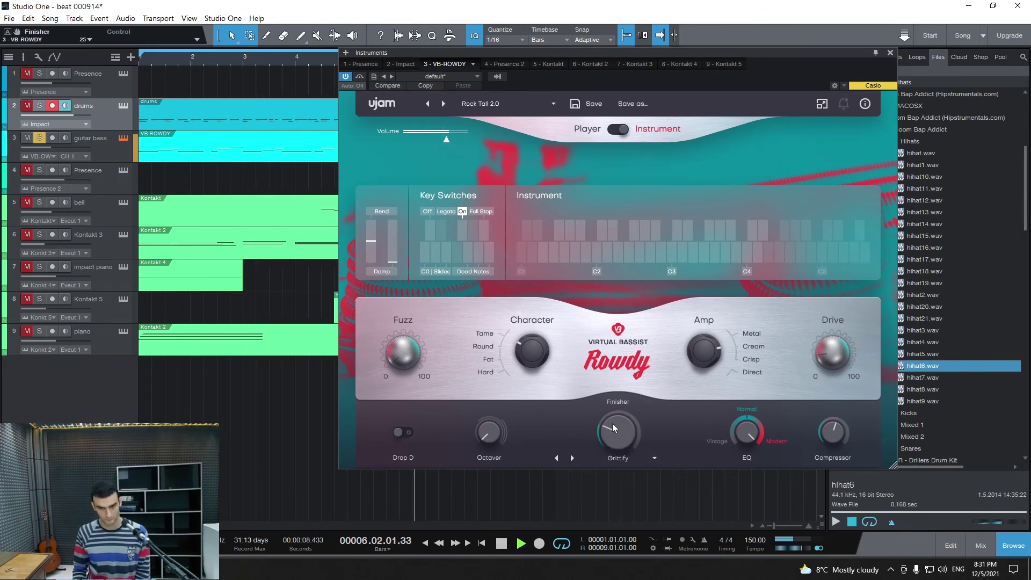
{"action": "left_click_drag", "start_coordinate": [612, 423], "coordinate": [613, 419]}
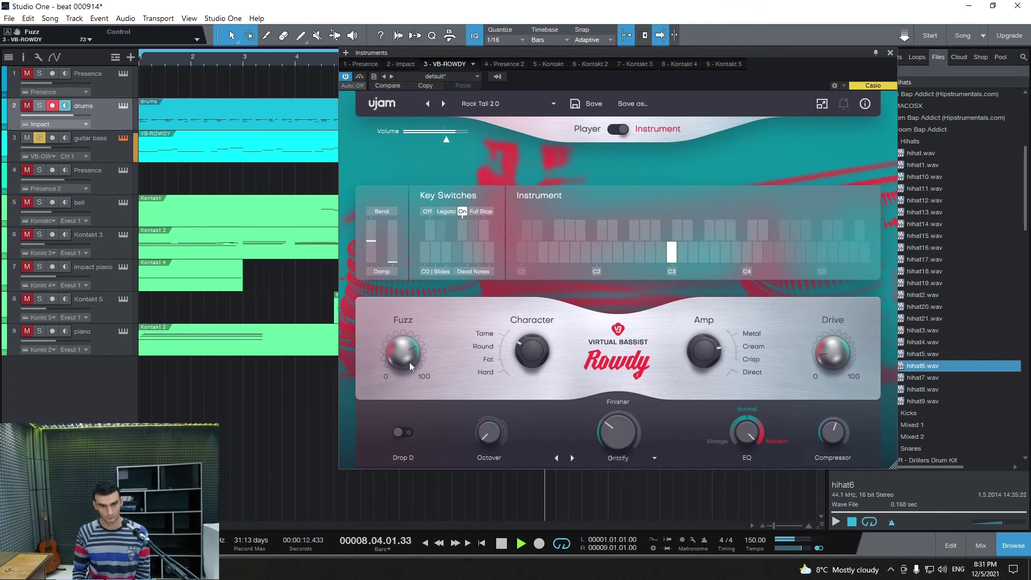
{"action": "left_click", "coordinate": [41, 138]}
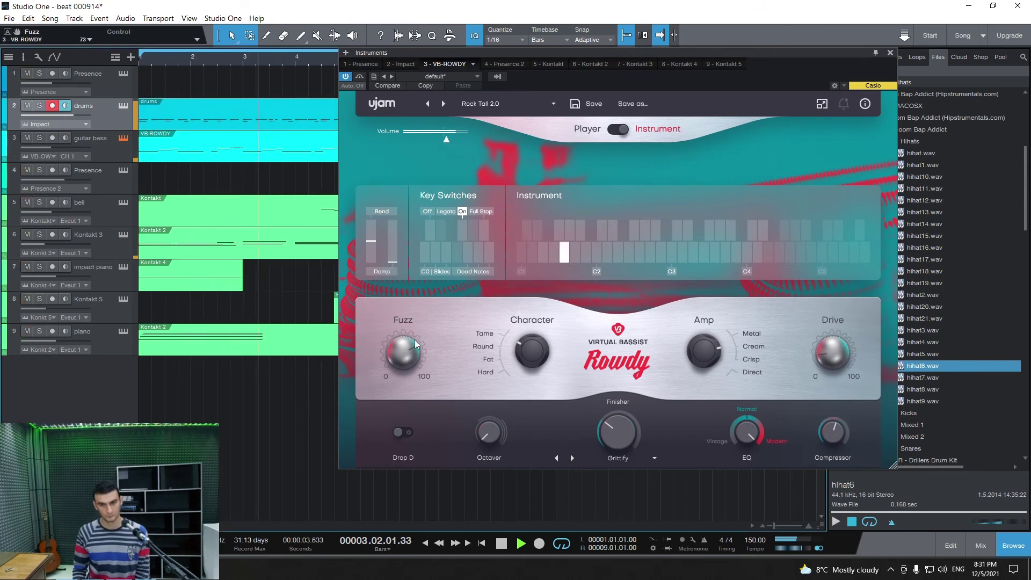
Step: Lower the guitar bass instrument's Fuzz to 41, stop playback and close the VB-ROWDY window
{"action": "left_click_drag", "start_coordinate": [416, 344], "coordinate": [398, 371]}
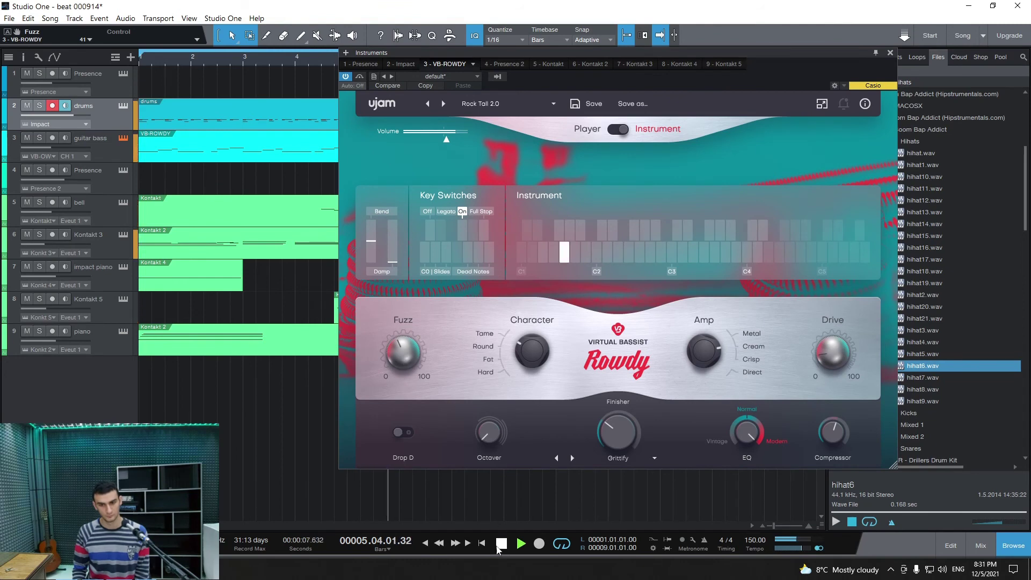
{"action": "left_click", "coordinate": [502, 544]}
{"action": "left_click", "coordinate": [890, 52]}
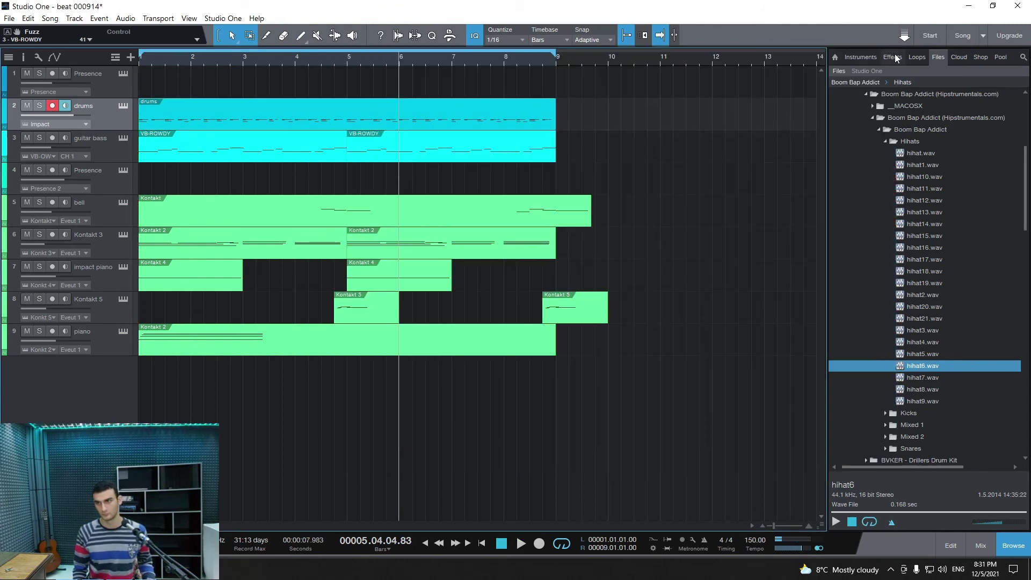
Step: Find Pro EQ among the PreSonus effects and insert it on the guitar bass track
{"action": "left_click", "coordinate": [893, 57]}
{"action": "scroll", "coordinate": [863, 305], "scroll_direction": "down", "scroll_amount": 1}
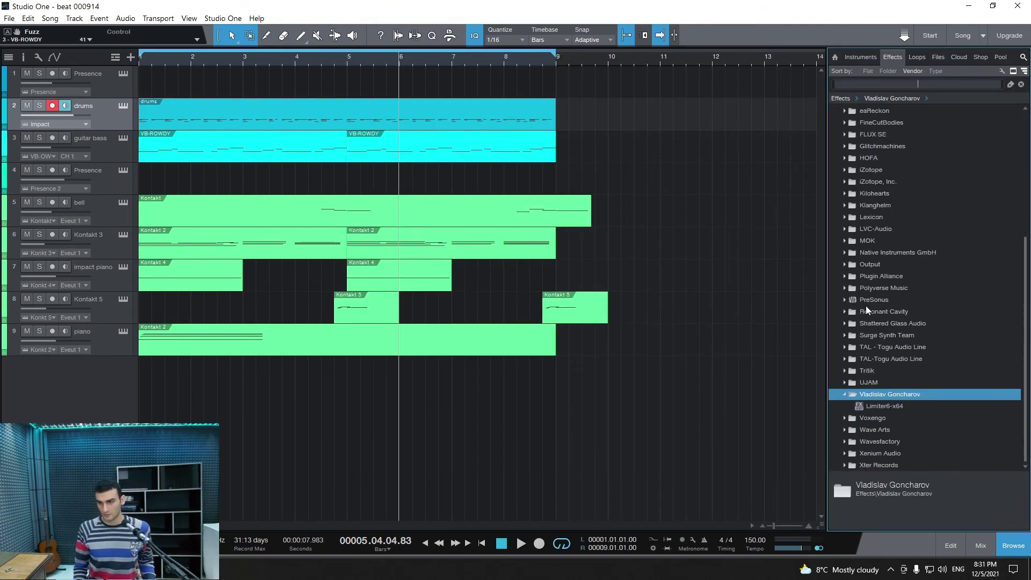
{"action": "left_click", "coordinate": [845, 394]}
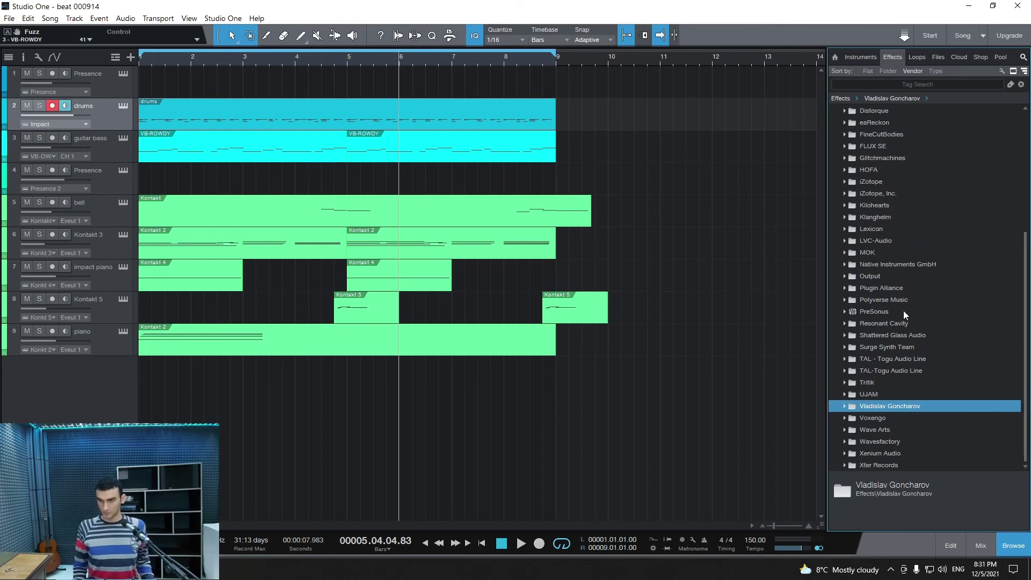
{"action": "scroll", "coordinate": [903, 310], "scroll_direction": "up", "scroll_amount": 3}
{"action": "scroll", "coordinate": [936, 220], "scroll_direction": "down", "scroll_amount": 2}
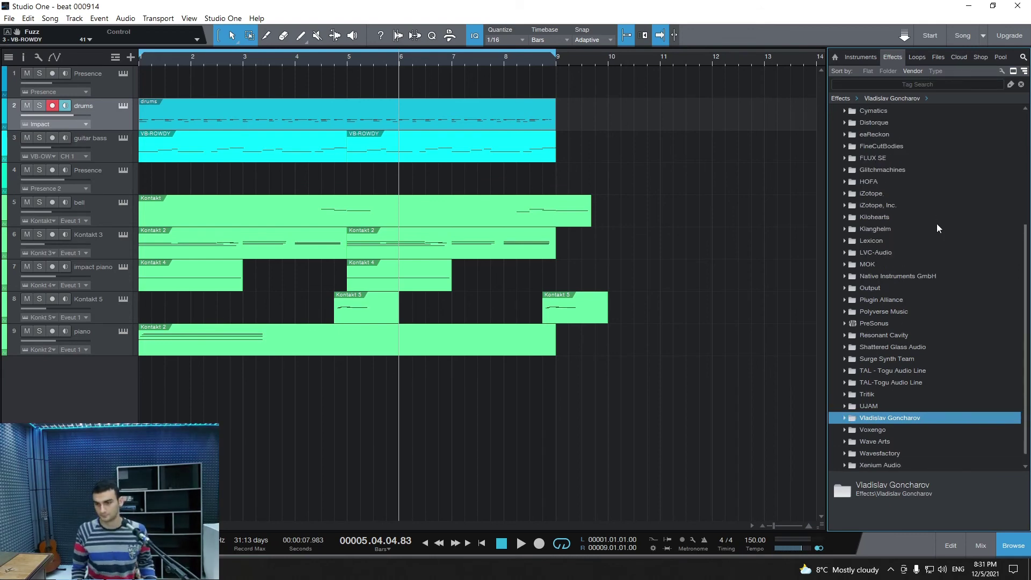
{"action": "left_click", "coordinate": [851, 313]}
{"action": "scroll", "coordinate": [891, 269], "scroll_direction": "down", "scroll_amount": 20}
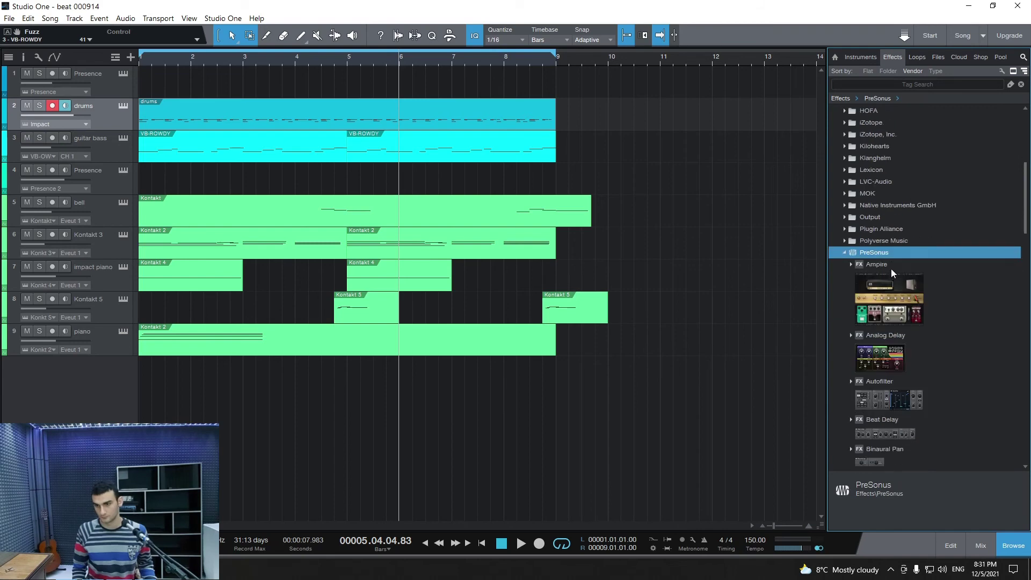
{"action": "scroll", "coordinate": [889, 265], "scroll_direction": "down", "scroll_amount": 10}
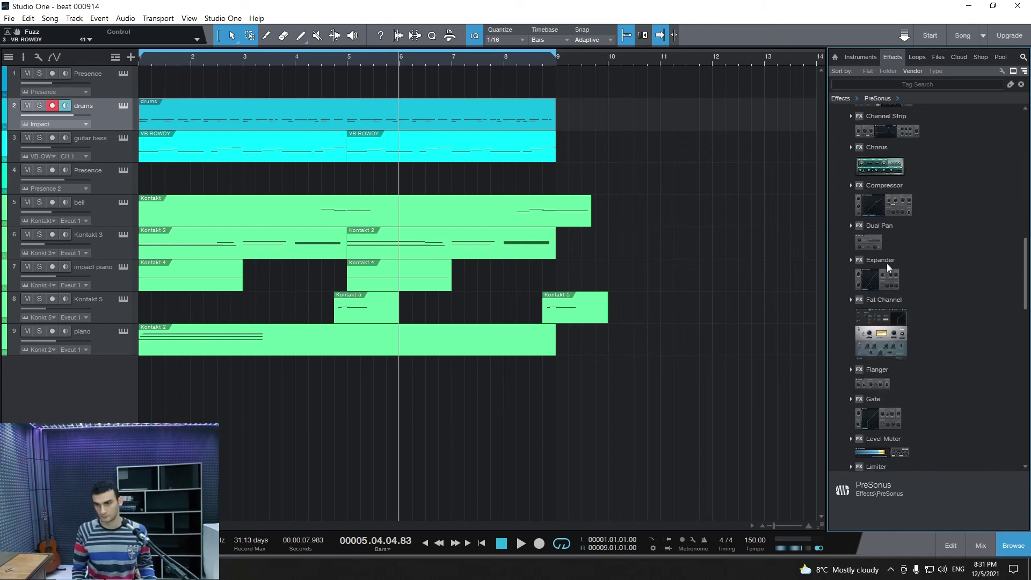
{"action": "scroll", "coordinate": [886, 259], "scroll_direction": "down", "scroll_amount": 6}
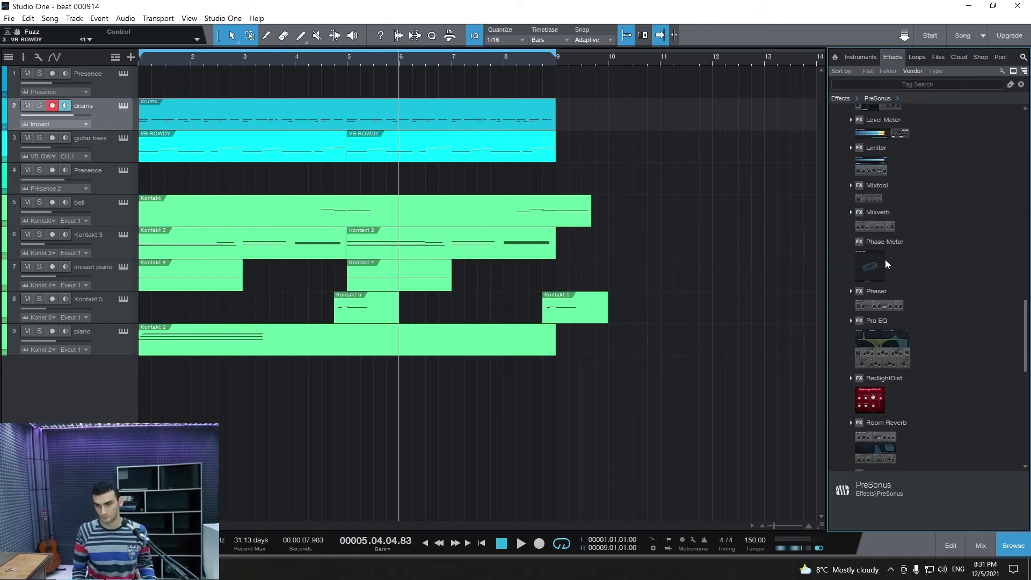
{"action": "left_click_drag", "start_coordinate": [872, 294], "coordinate": [111, 146]}
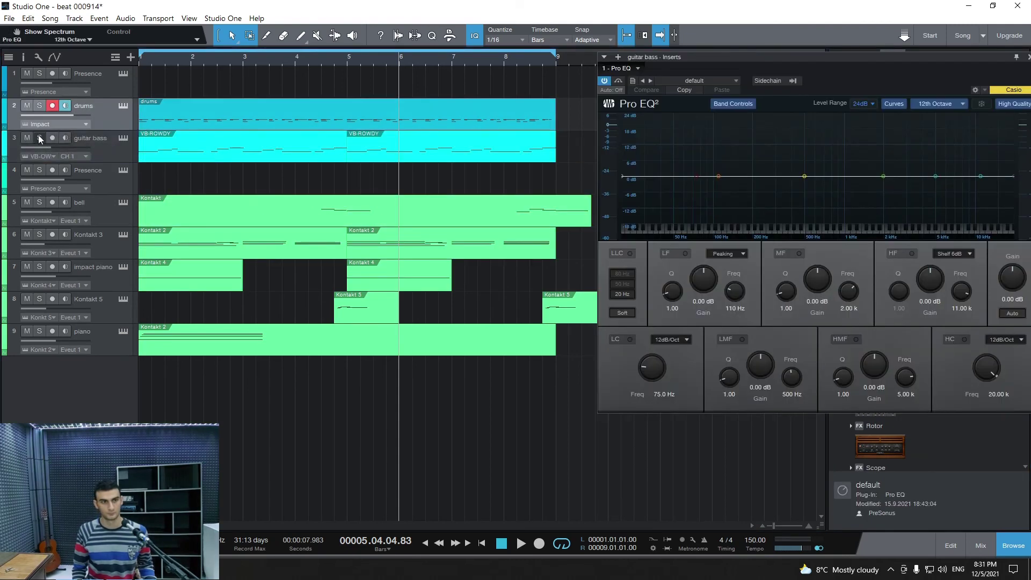
Step: Select the guitar bass track, start playback with the Pro EQ window moved fully into view, and solo the track
{"action": "left_click", "coordinate": [63, 139]}
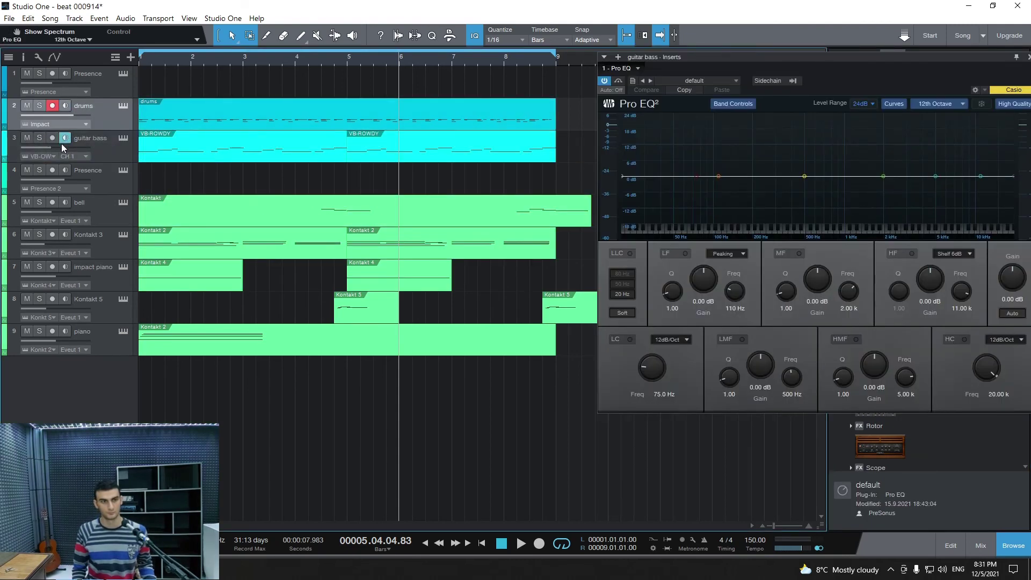
{"action": "left_click", "coordinate": [105, 153]}
{"action": "key", "text": "space"}
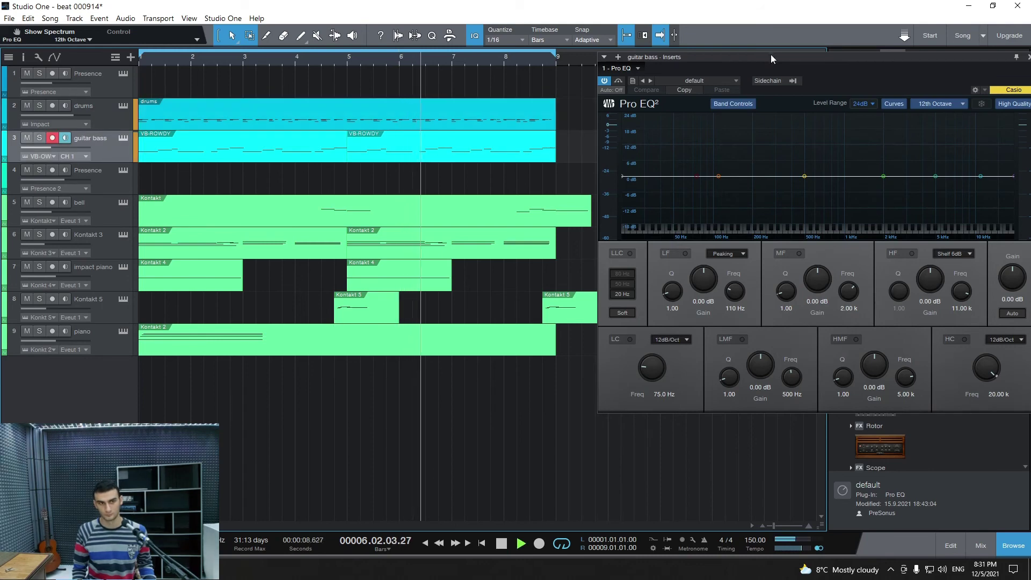
{"action": "left_click_drag", "start_coordinate": [723, 62], "coordinate": [659, 68]}
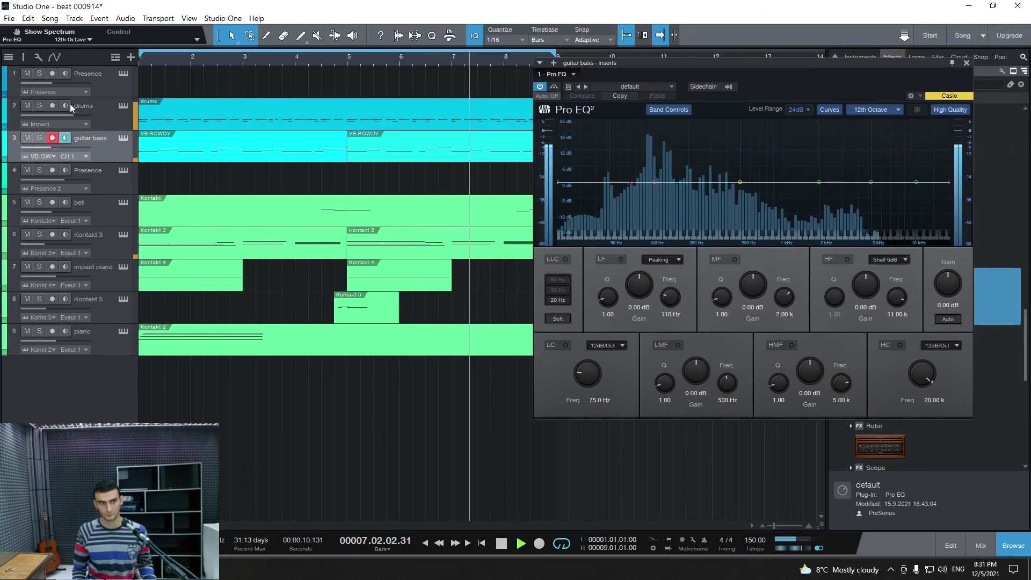
{"action": "left_click", "coordinate": [40, 138]}
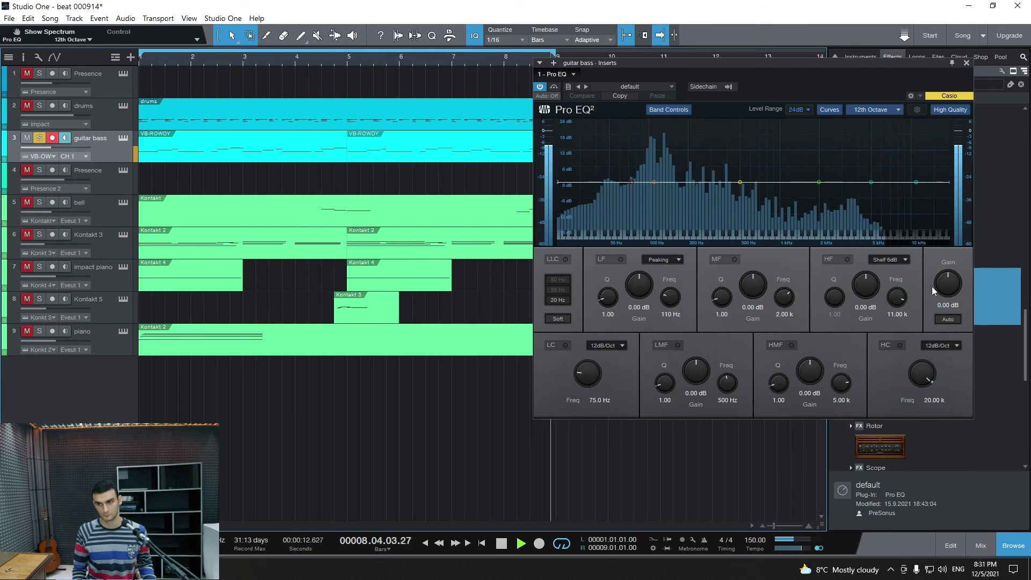
Step: Shape the Pro EQ curve: HMF about -10.31 dB at 5.39 kHz, HF shelf -24 dB at 678 Hz, LMF about -0.20 dB at 324 Hz
{"action": "left_click_drag", "start_coordinate": [871, 182], "coordinate": [876, 210]}
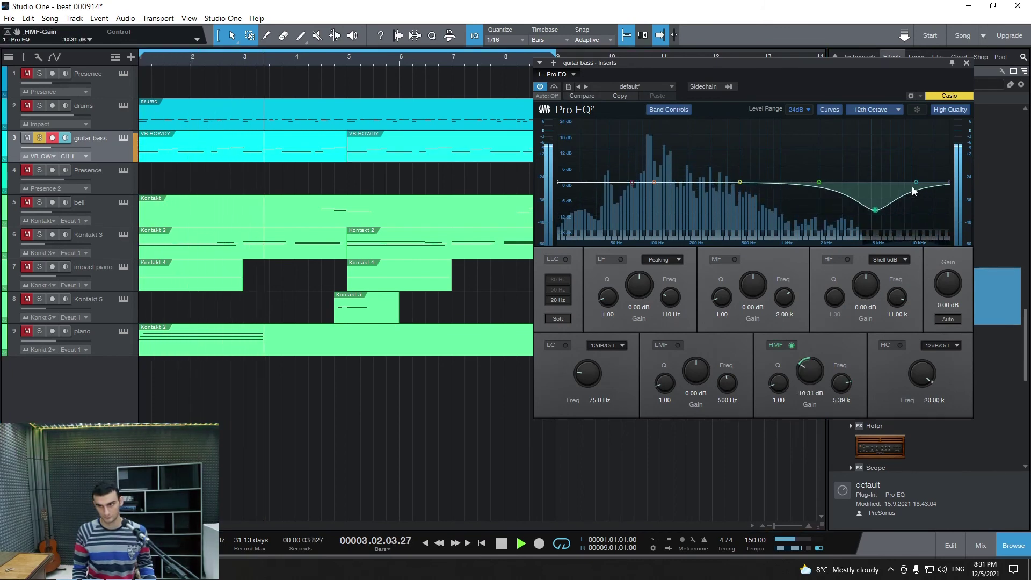
{"action": "left_click_drag", "start_coordinate": [917, 182], "coordinate": [803, 330]}
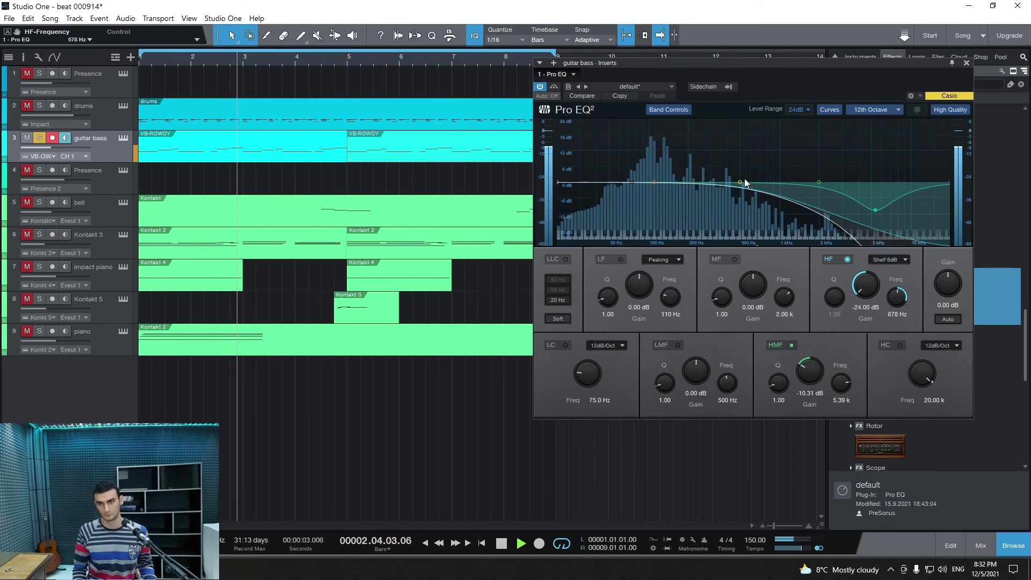
{"action": "left_click_drag", "start_coordinate": [740, 182], "coordinate": [716, 184]}
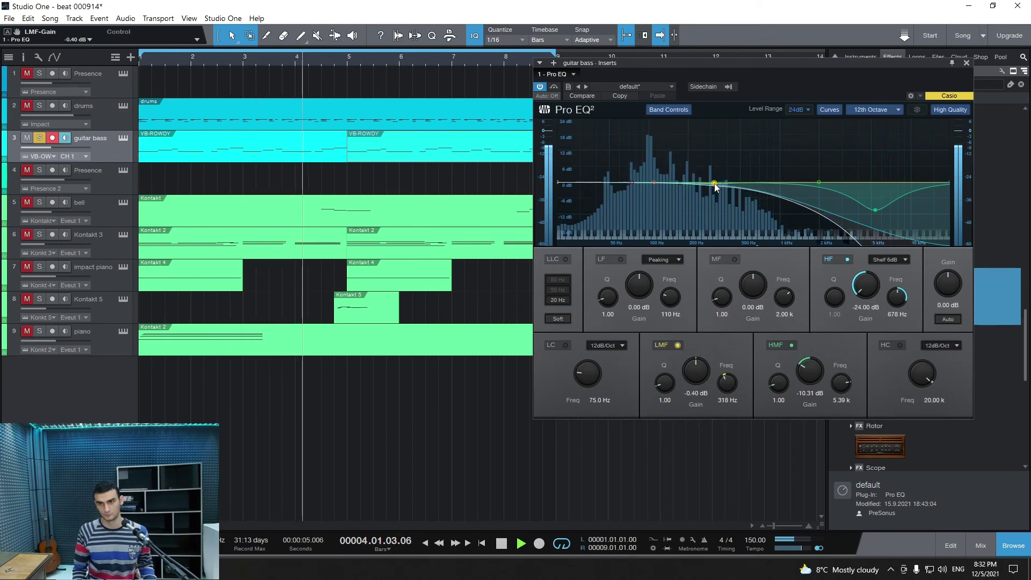
Step: Deepen the HMF cut to -24 dB, with Q 2.00 and frequency about 2.19 kHz
{"action": "left_click_drag", "start_coordinate": [875, 209], "coordinate": [842, 251]}
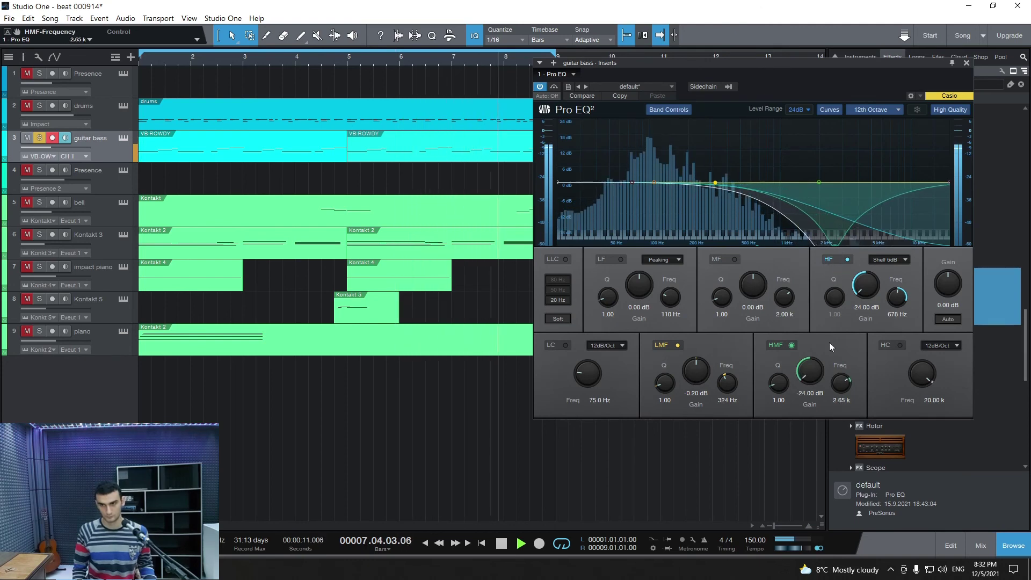
{"action": "left_click_drag", "start_coordinate": [781, 399], "coordinate": [778, 386]}
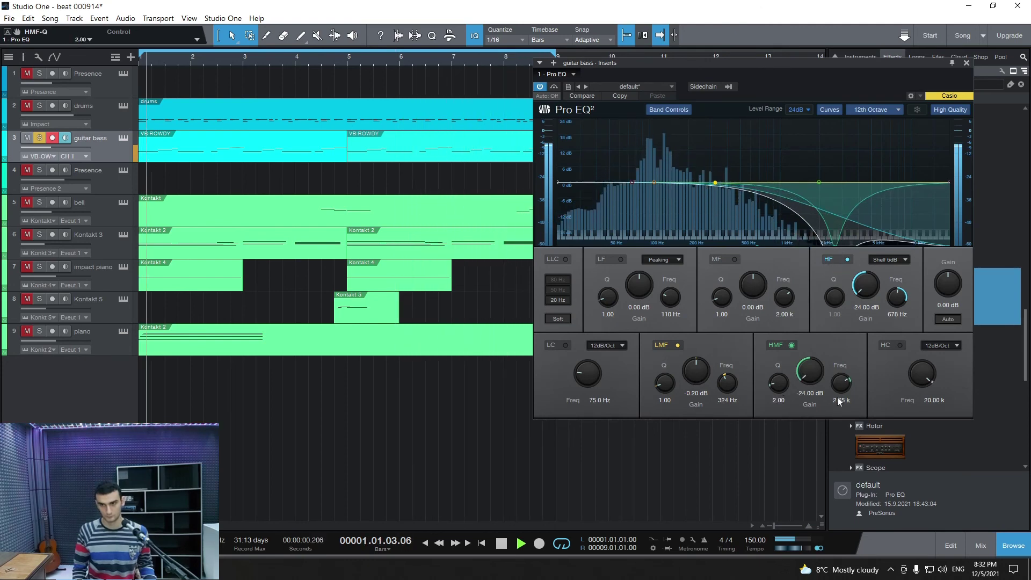
{"action": "left_click_drag", "start_coordinate": [841, 383], "coordinate": [845, 386]}
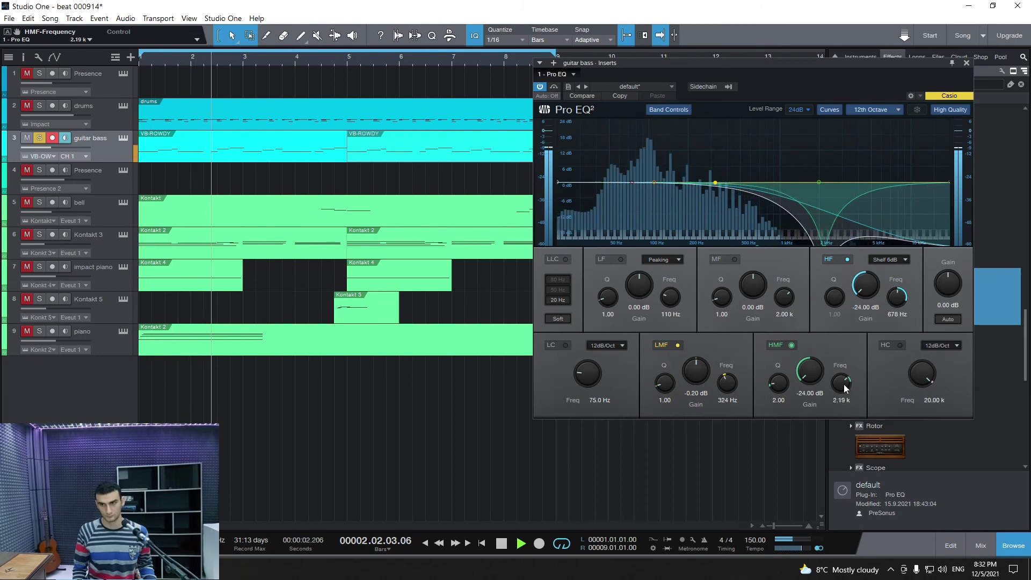
Step: Sweep the HF shelf frequency down to about 317 Hz and bring it back up to 514 Hz
{"action": "left_click_drag", "start_coordinate": [897, 297], "coordinate": [903, 311]}
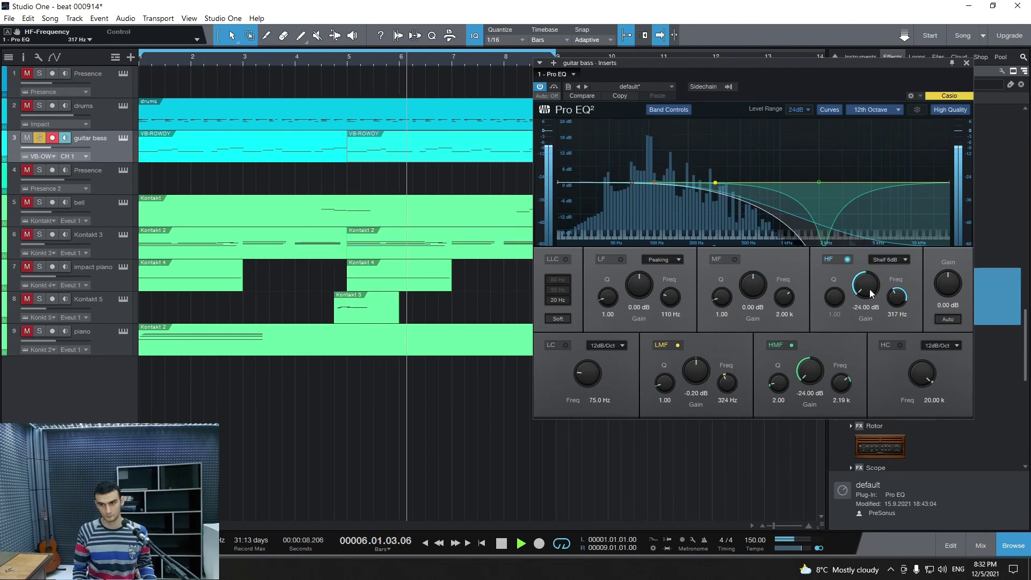
{"action": "scroll", "coordinate": [893, 305], "scroll_direction": "up", "scroll_amount": 5}
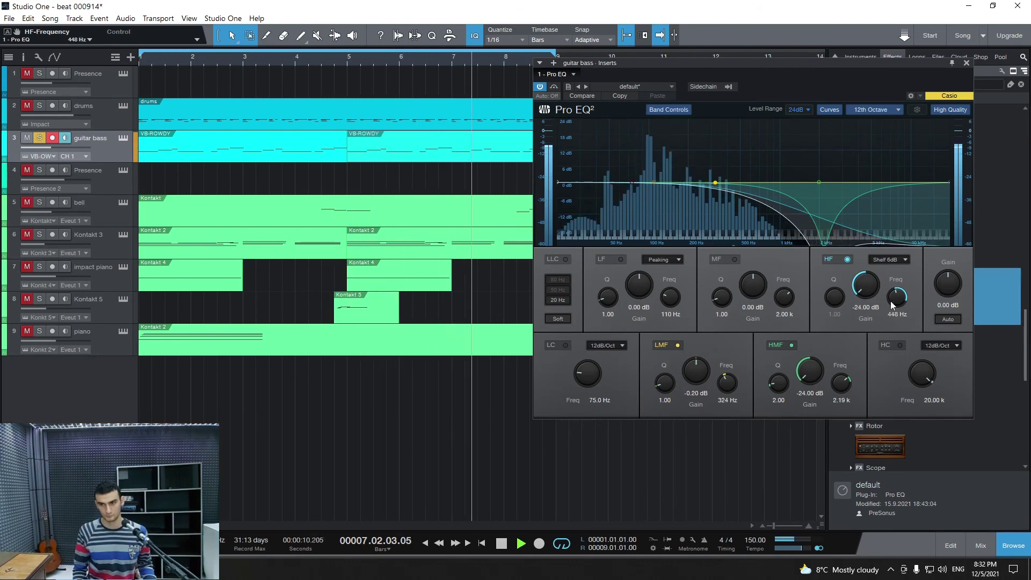
{"action": "scroll", "coordinate": [893, 304], "scroll_direction": "down", "scroll_amount": 1}
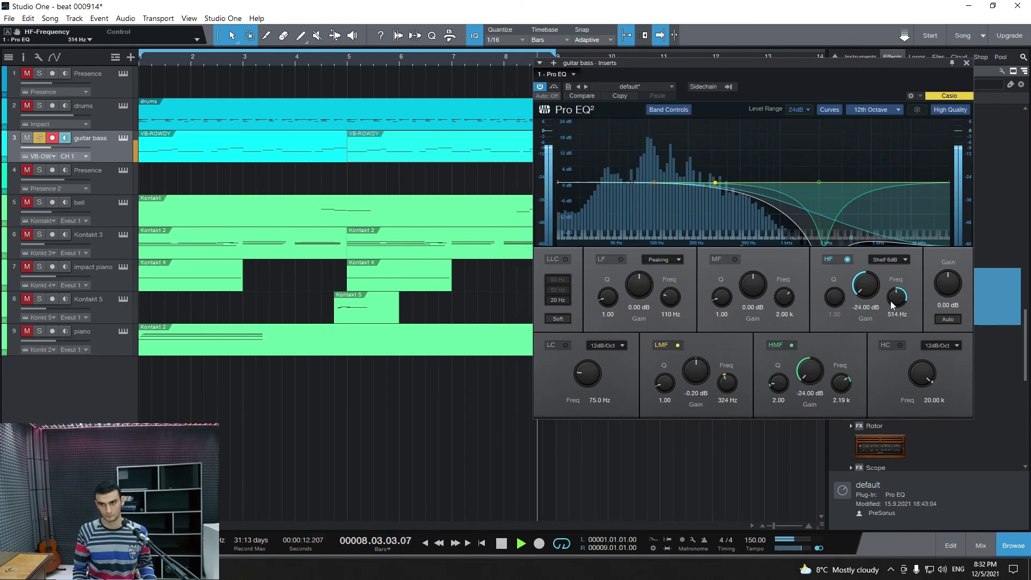
Step: Change the HF band to Shelf 12dB with its frequency at about 834 Hz and Q at 0.65
{"action": "left_click", "coordinate": [892, 260]}
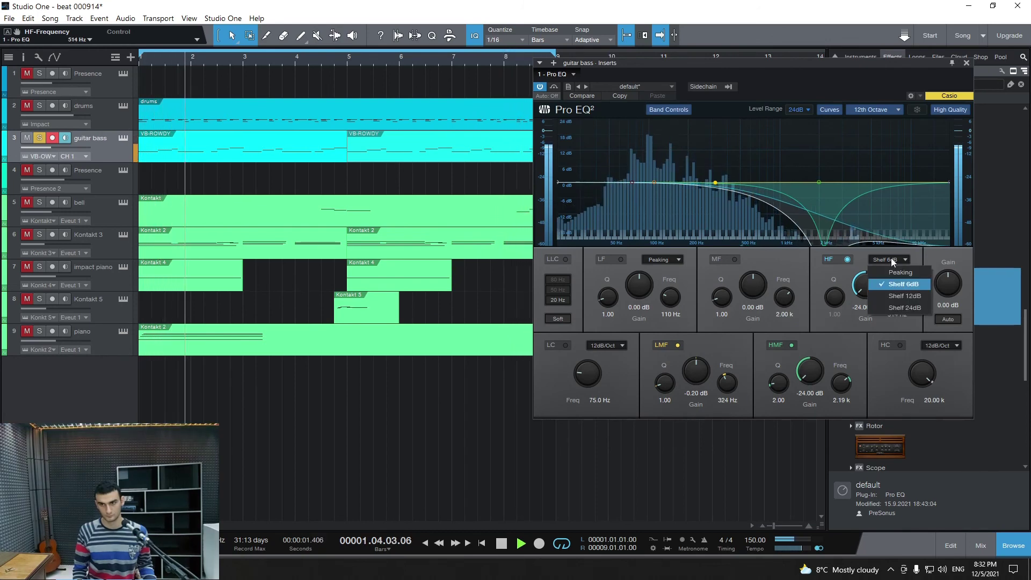
{"action": "left_click", "coordinate": [903, 296]}
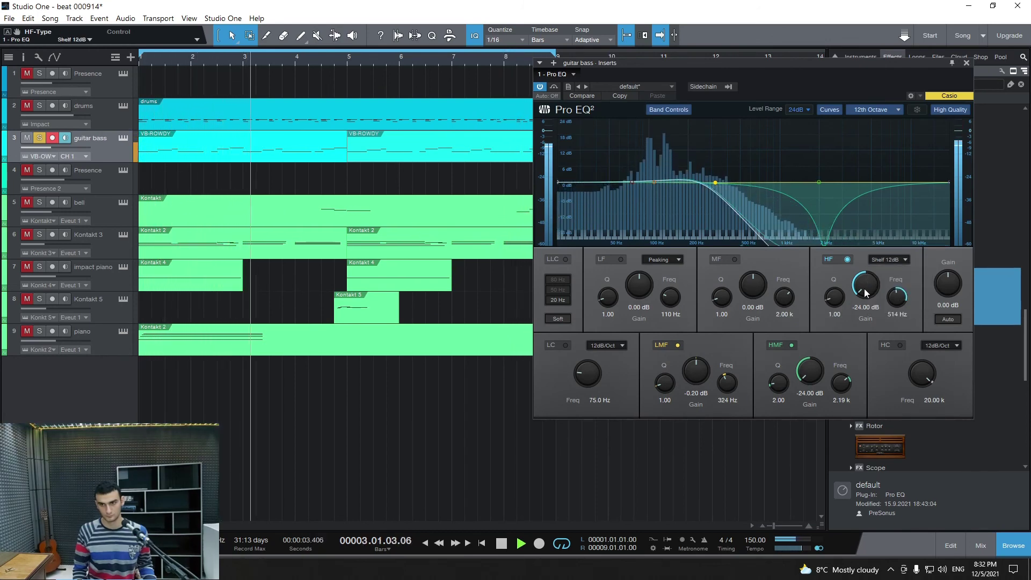
{"action": "scroll", "coordinate": [867, 286], "scroll_direction": "up", "scroll_amount": 3}
{"action": "scroll", "coordinate": [868, 286], "scroll_direction": "down", "scroll_amount": 3}
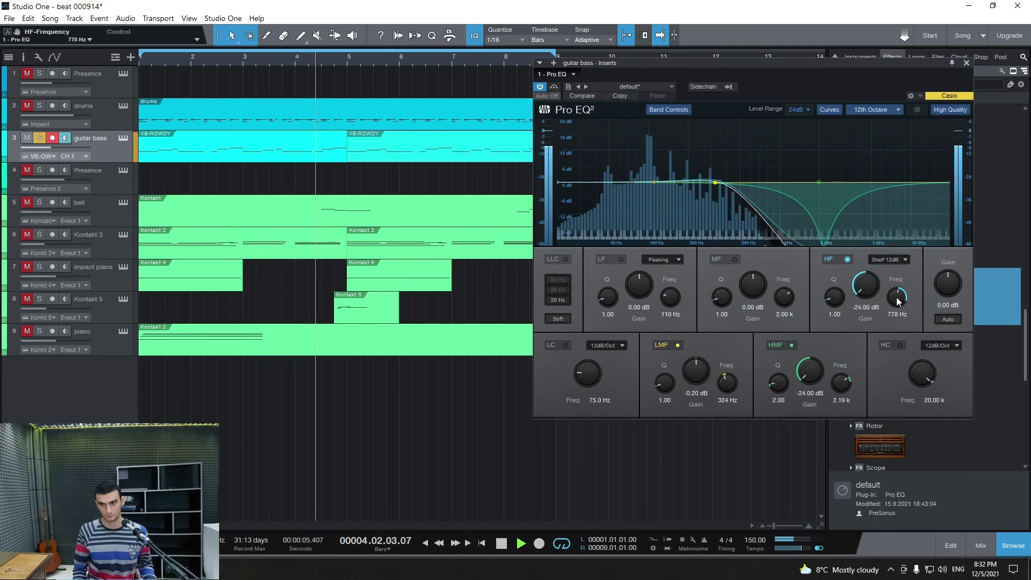
{"action": "scroll", "coordinate": [897, 297], "scroll_direction": "up", "scroll_amount": 4}
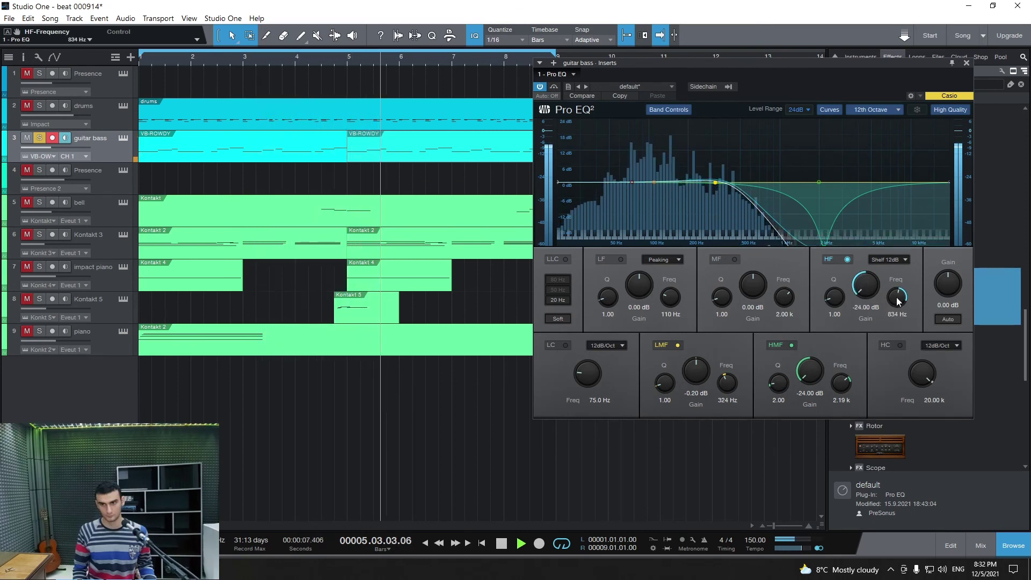
{"action": "scroll", "coordinate": [835, 301], "scroll_direction": "down", "scroll_amount": 3}
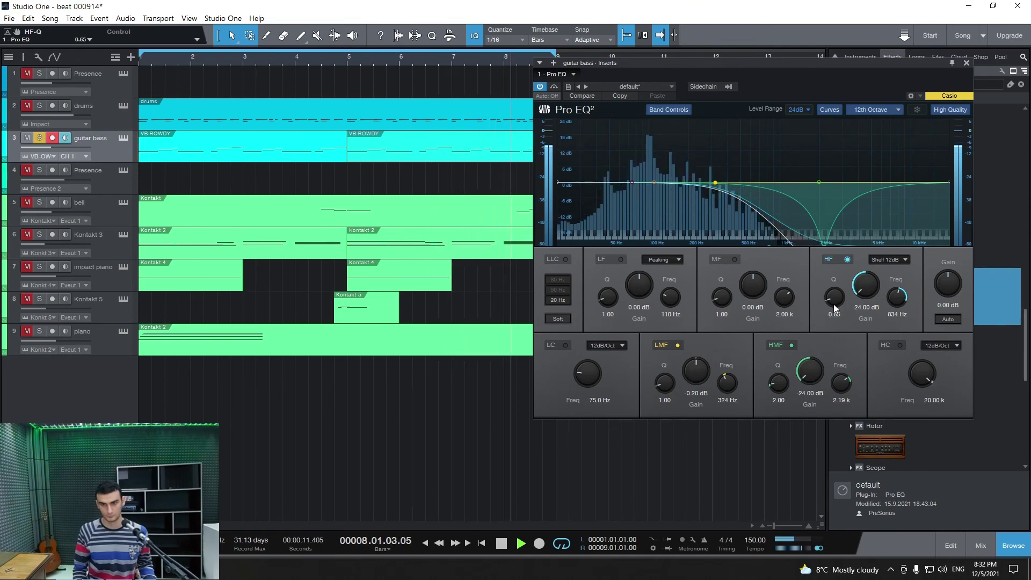
Step: Change the HF band to Shelf 24dB at about 514 Hz and take the guitar bass out of solo
{"action": "left_click", "coordinate": [887, 261]}
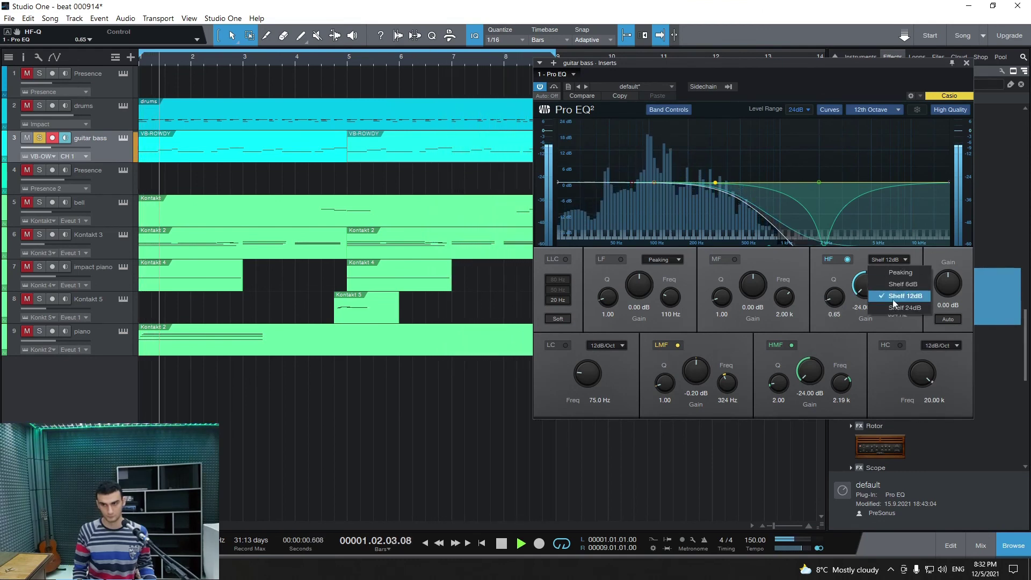
{"action": "left_click", "coordinate": [895, 302]}
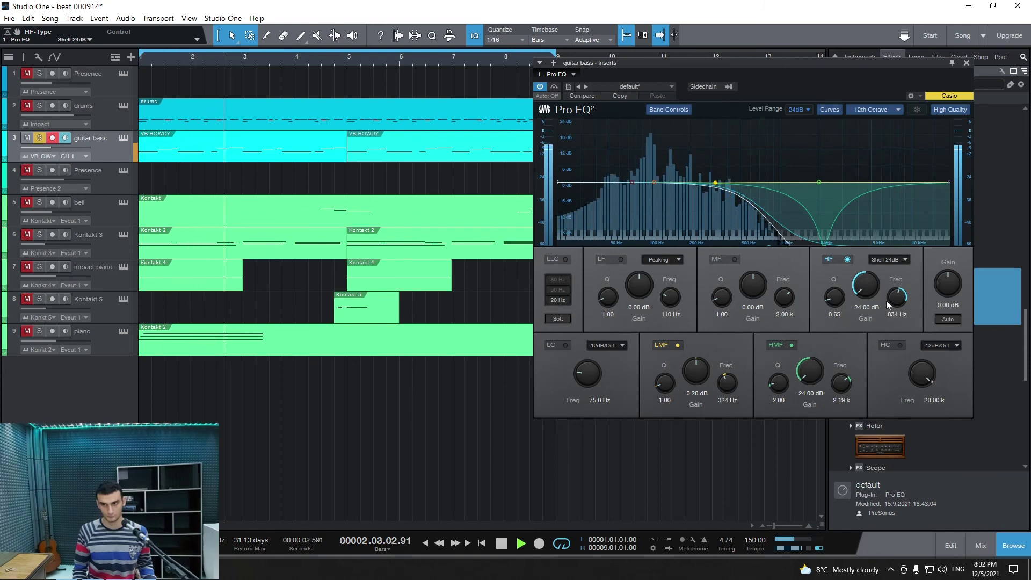
{"action": "left_click_drag", "start_coordinate": [887, 304], "coordinate": [890, 304]}
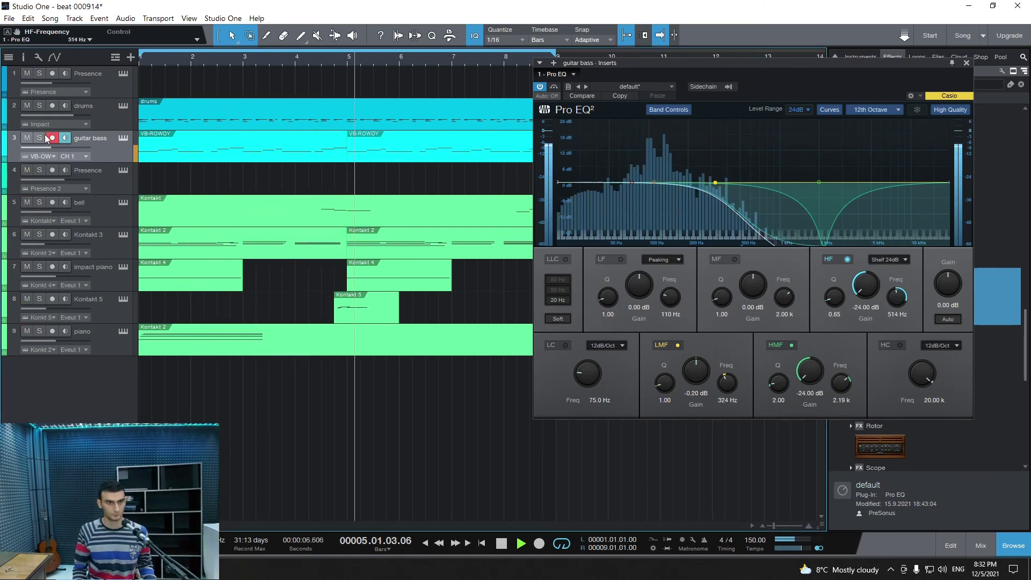
Step: Close the guitar bass's Pro EQ window and save the song
{"action": "left_click", "coordinate": [968, 62]}
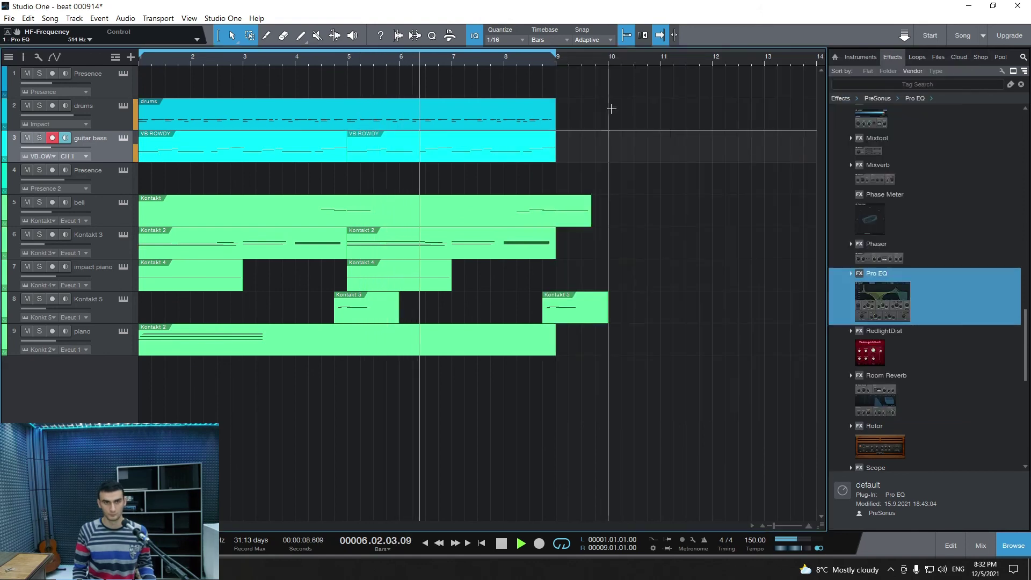
{"action": "key", "text": "ctrl+s"}
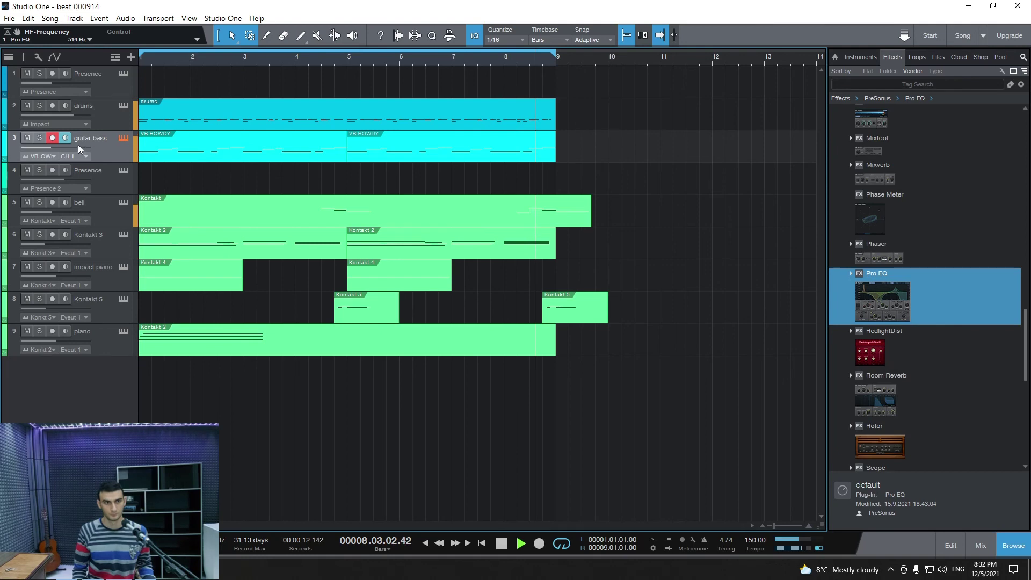
Step: Reopen the guitar bass's VB-ROWDY instrument in solo and sweep its Fuzz from 0 to 100, then back to a moderate amount
{"action": "key", "text": "F11"}
{"action": "key", "text": "s"}
{"action": "key", "text": "Home"}
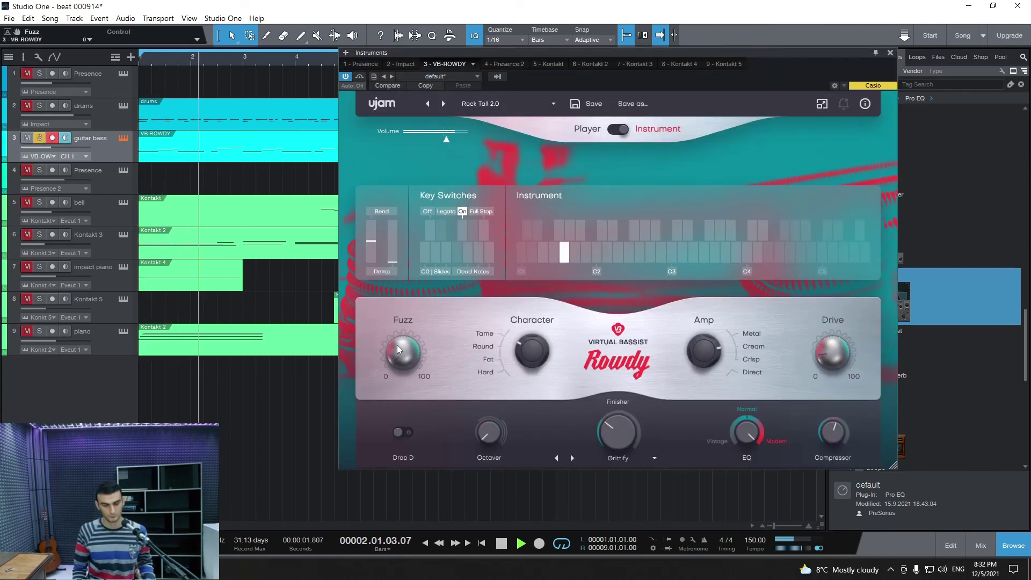
{"action": "left_click_drag", "start_coordinate": [398, 348], "coordinate": [434, 224]}
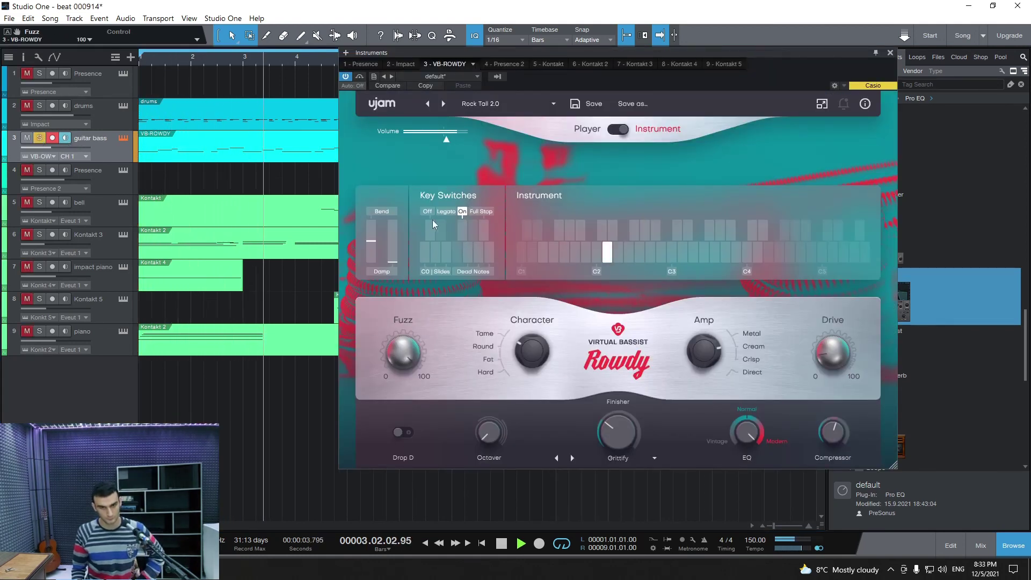
{"action": "left_click_drag", "start_coordinate": [404, 349], "coordinate": [408, 376]}
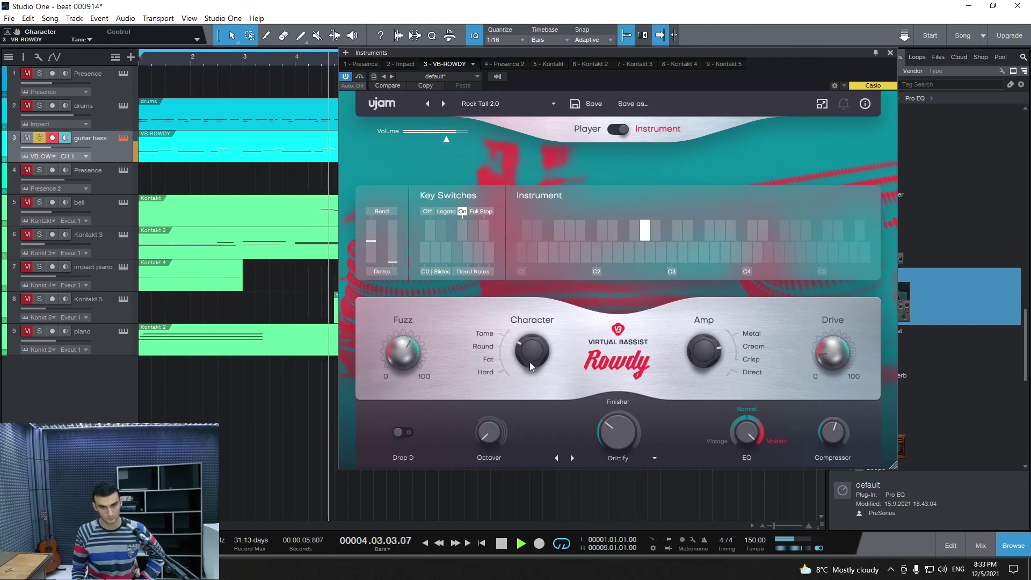
Step: Set VB-ROWDY's Character to Hard, take the guitar bass out of solo, and try the Metal amp before returning to Crisp
{"action": "left_click_drag", "start_coordinate": [530, 363], "coordinate": [528, 382]}
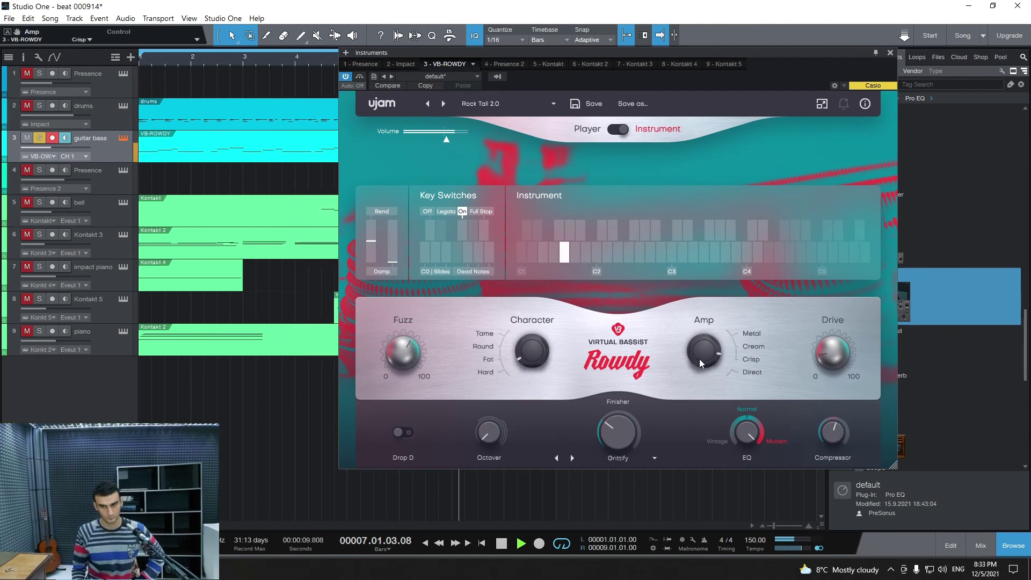
{"action": "left_click", "coordinate": [40, 138]}
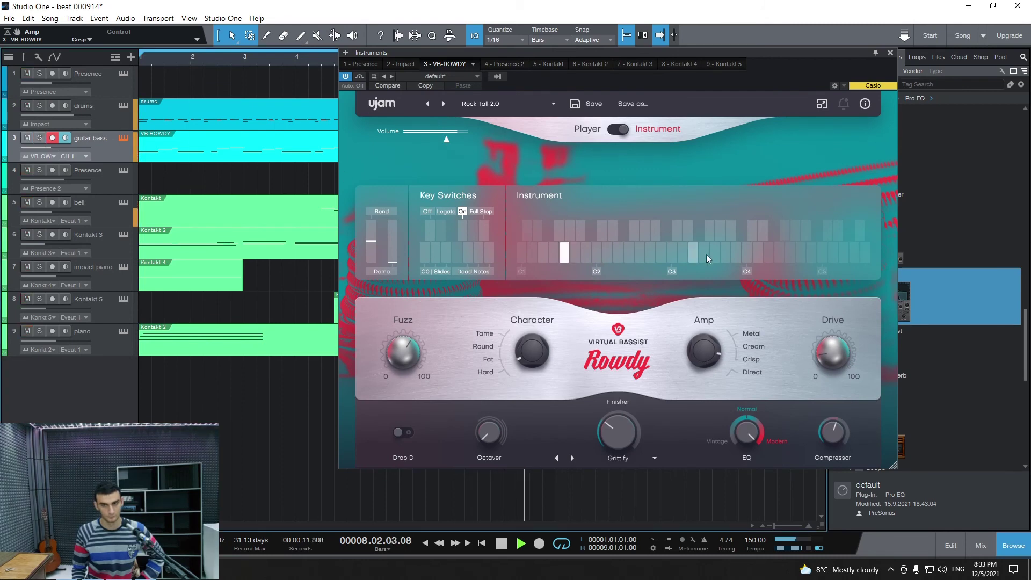
{"action": "left_click_drag", "start_coordinate": [714, 357], "coordinate": [720, 262]}
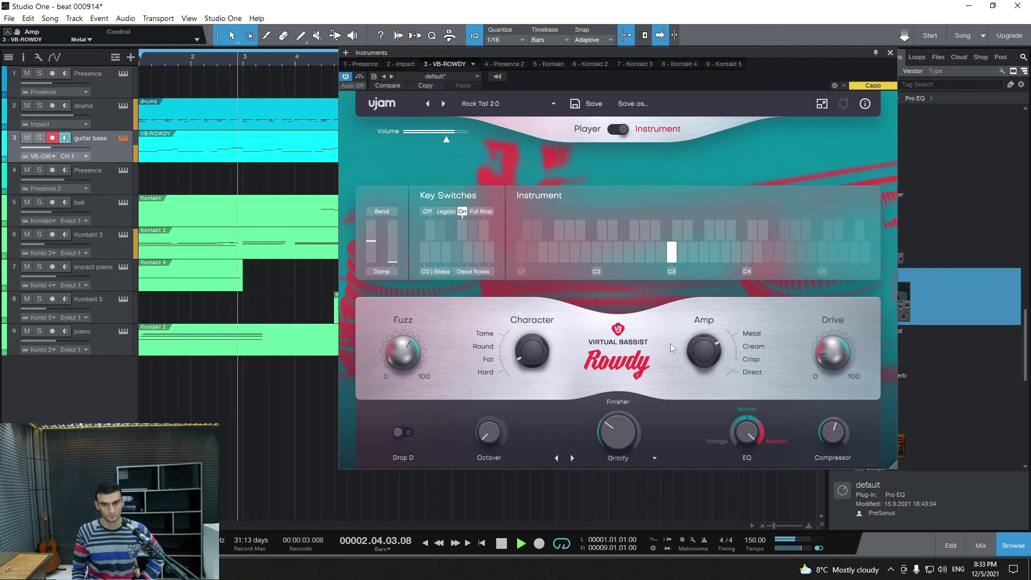
{"action": "left_click_drag", "start_coordinate": [714, 352], "coordinate": [721, 428]}
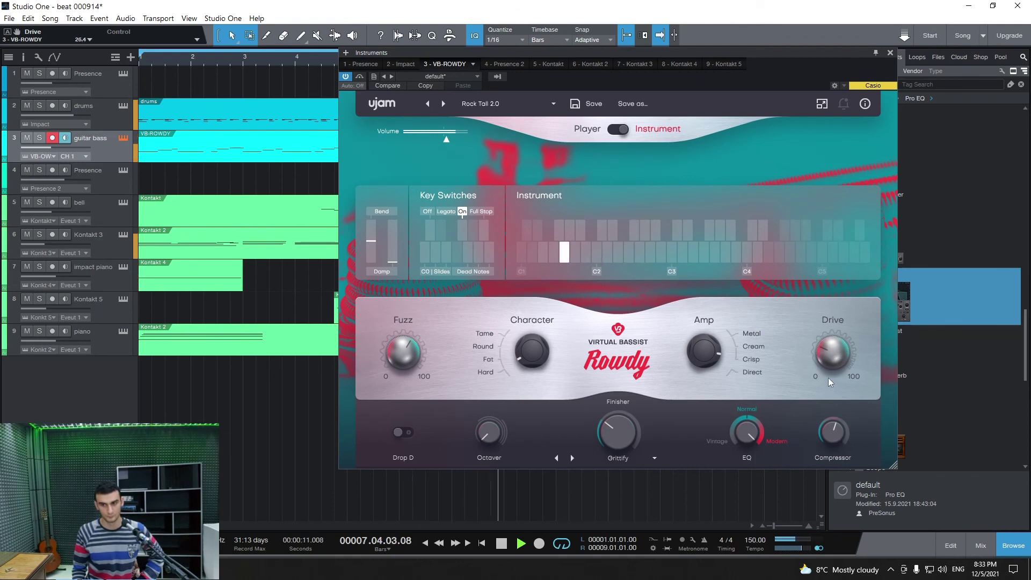
Step: Compare VB-ROWDY's EQ at -200, 78 and 200, both soloed and in the mix, leaving it at 200
{"action": "left_click_drag", "start_coordinate": [749, 431], "coordinate": [756, 492]}
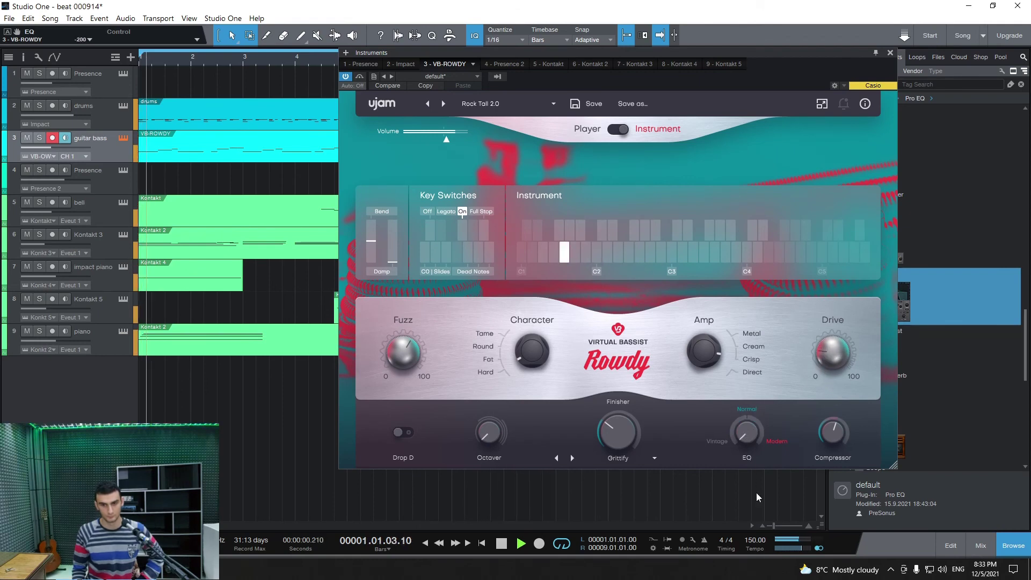
{"action": "left_click", "coordinate": [41, 141]}
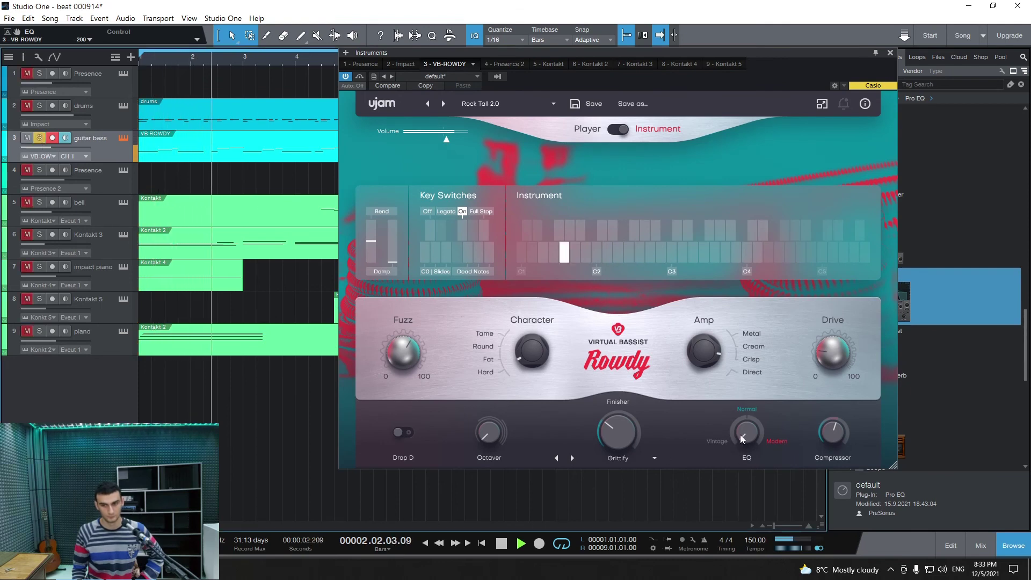
{"action": "left_click_drag", "start_coordinate": [741, 435], "coordinate": [747, 462]}
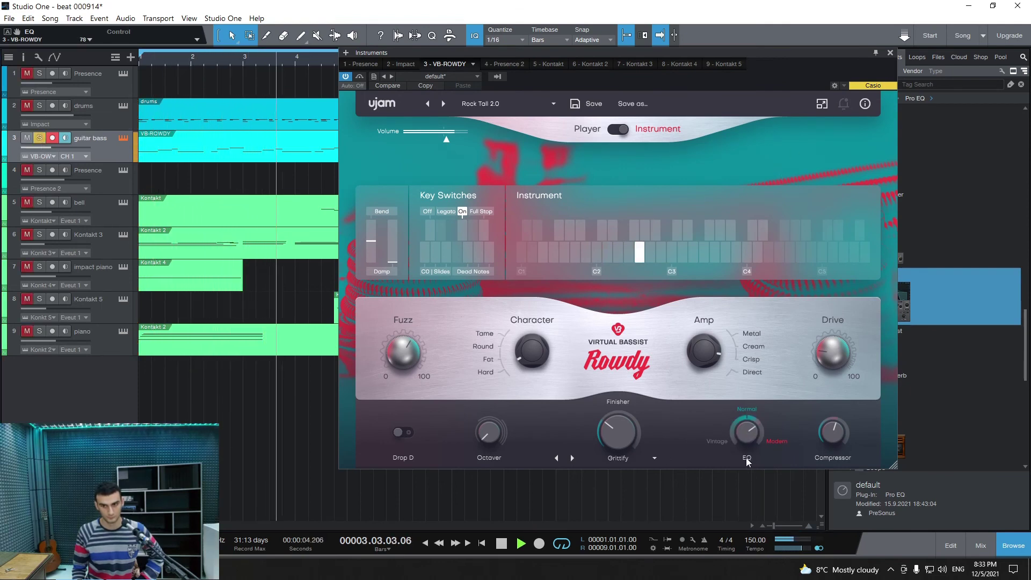
{"action": "left_click", "coordinate": [40, 140]}
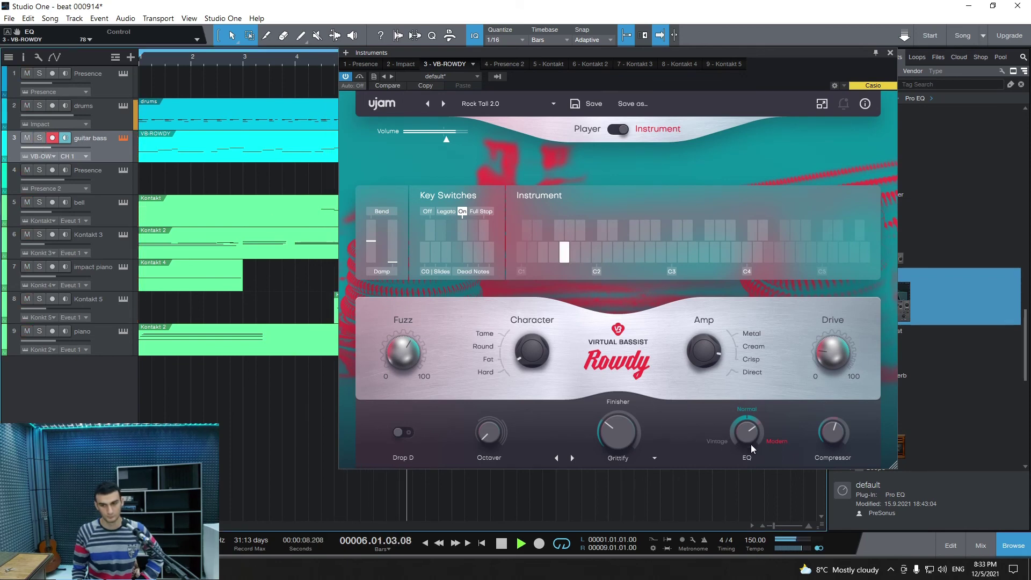
{"action": "left_click_drag", "start_coordinate": [750, 443], "coordinate": [753, 363]}
{"action": "left_click", "coordinate": [41, 139]}
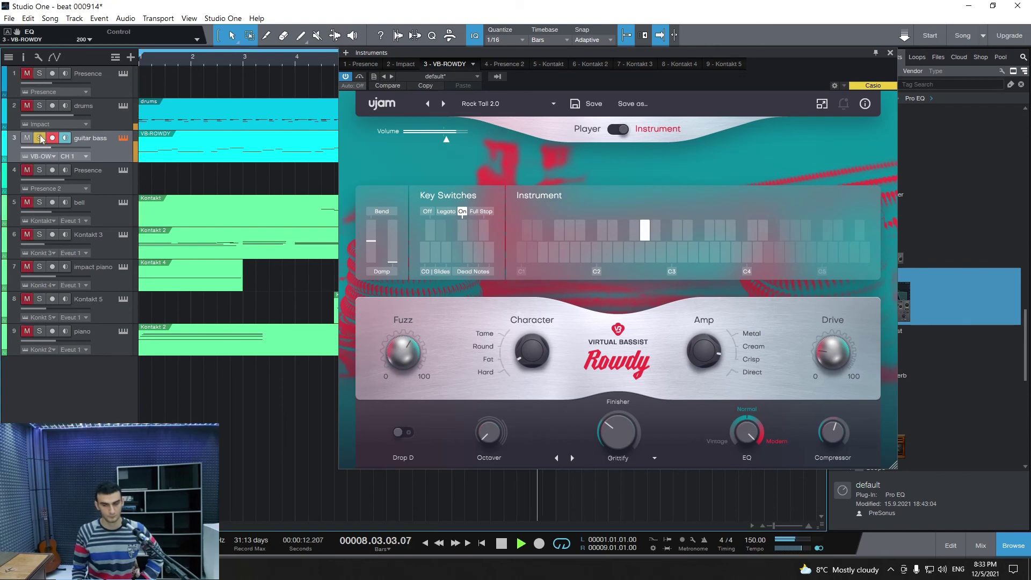
{"action": "left_click", "coordinate": [40, 140]}
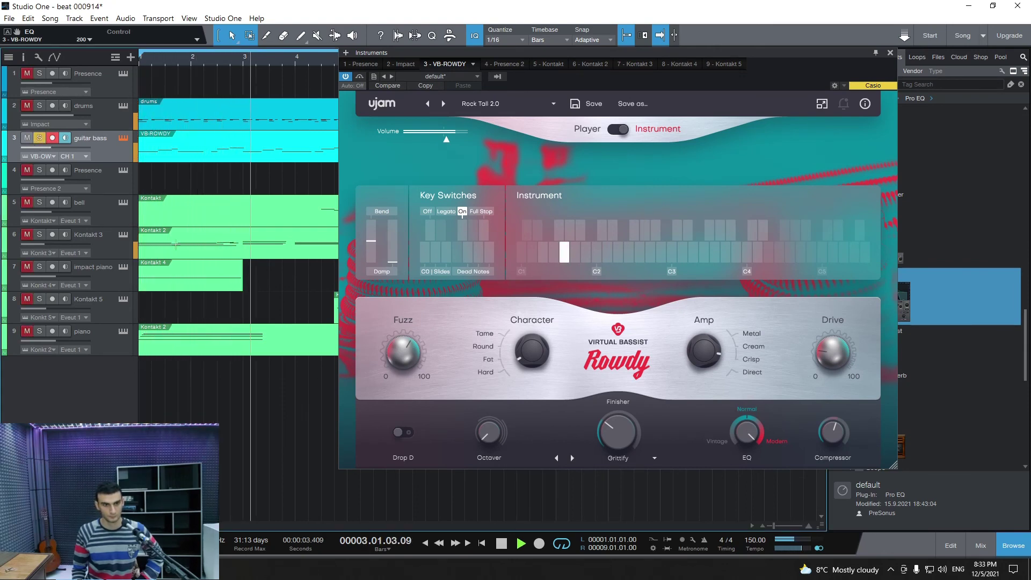
Step: Lower VB-ROWDY's Fuzz to 6 in solo, take the guitar bass out of solo and close the instrument window
{"action": "key", "text": "s"}
{"action": "mouse_move", "coordinate": [403, 352]}
{"action": "left_mouse_down"}
{"action": "mouse_move", "coordinate": [404, 335]}
{"action": "mouse_move", "coordinate": [391, 355]}
{"action": "left_mouse_up"}
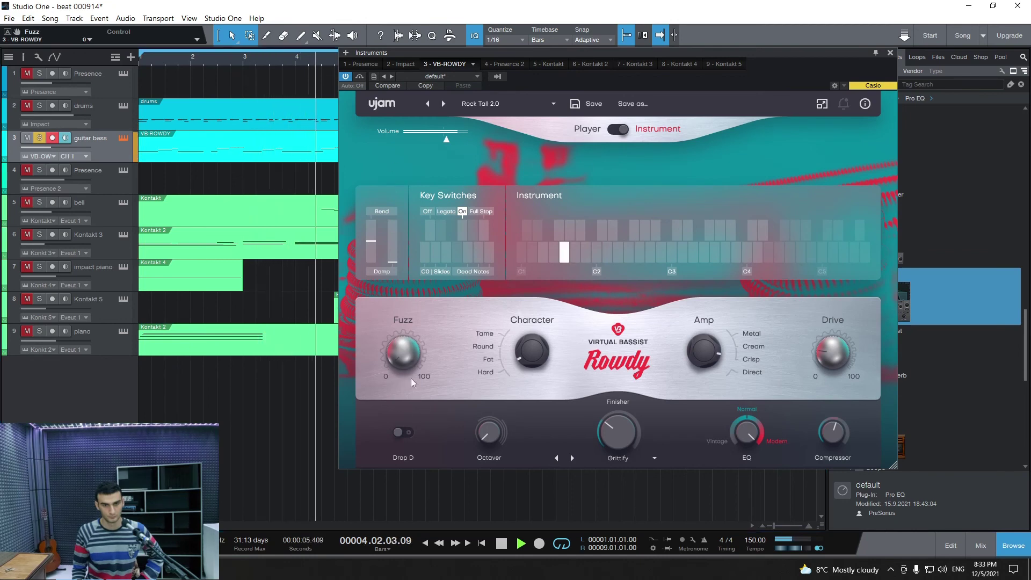
{"action": "left_click", "coordinate": [45, 139]}
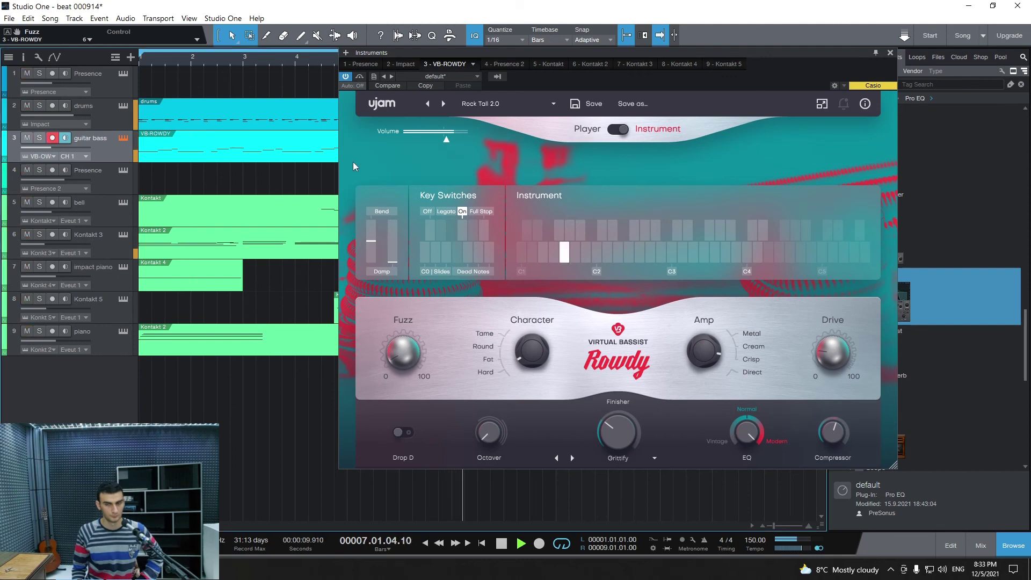
{"action": "left_click", "coordinate": [890, 53]}
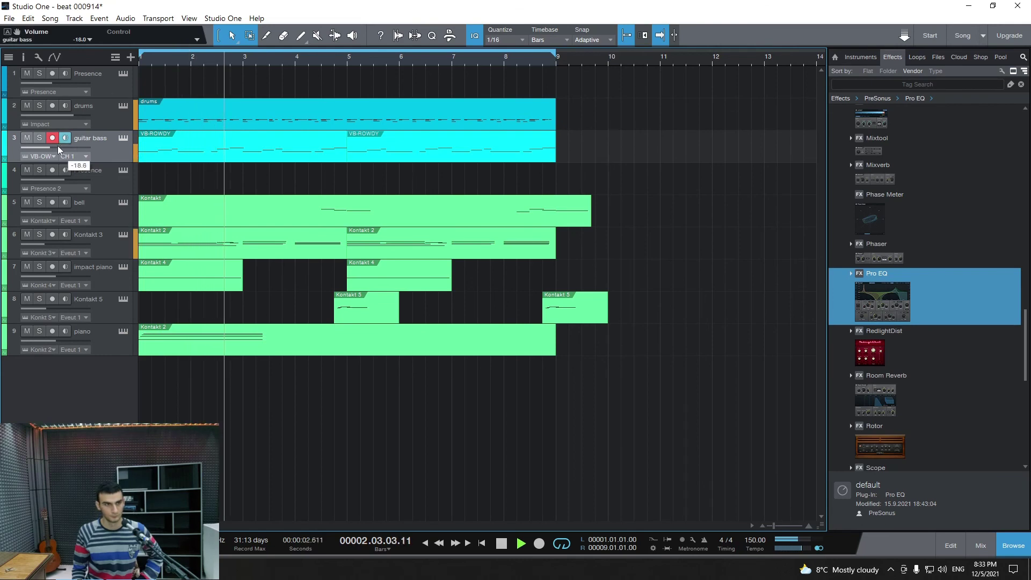
Step: Set the guitar bass Pro EQ's HF band to -23.52 dB at 834 Hz, bring the track volume to -18.2 dB and save
{"action": "mouse_move", "coordinate": [57, 146]}
{"action": "left_click_drag", "start_coordinate": [57, 149], "coordinate": [62, 150]}
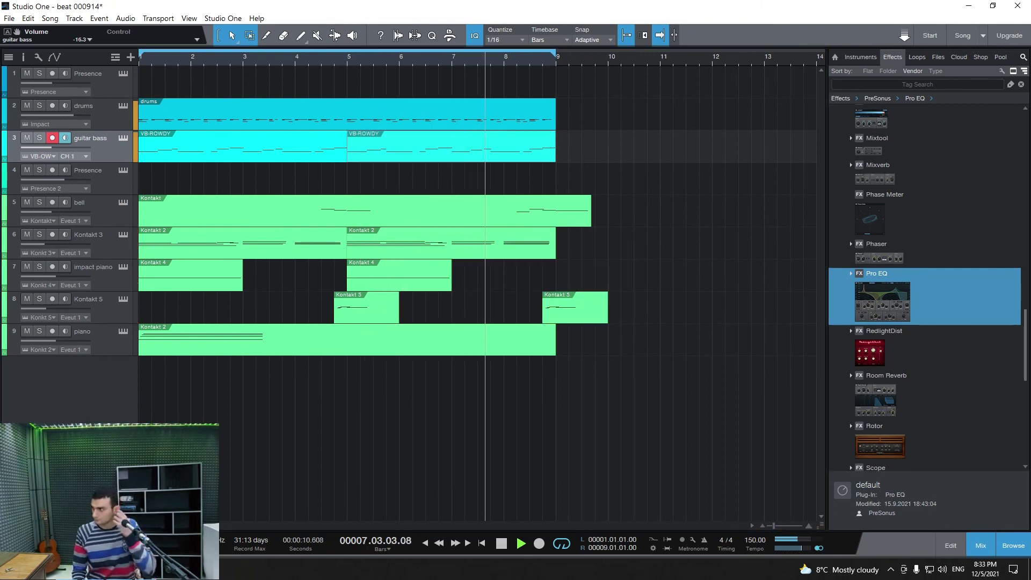
{"action": "left_click_drag", "start_coordinate": [882, 301], "coordinate": [741, 147]}
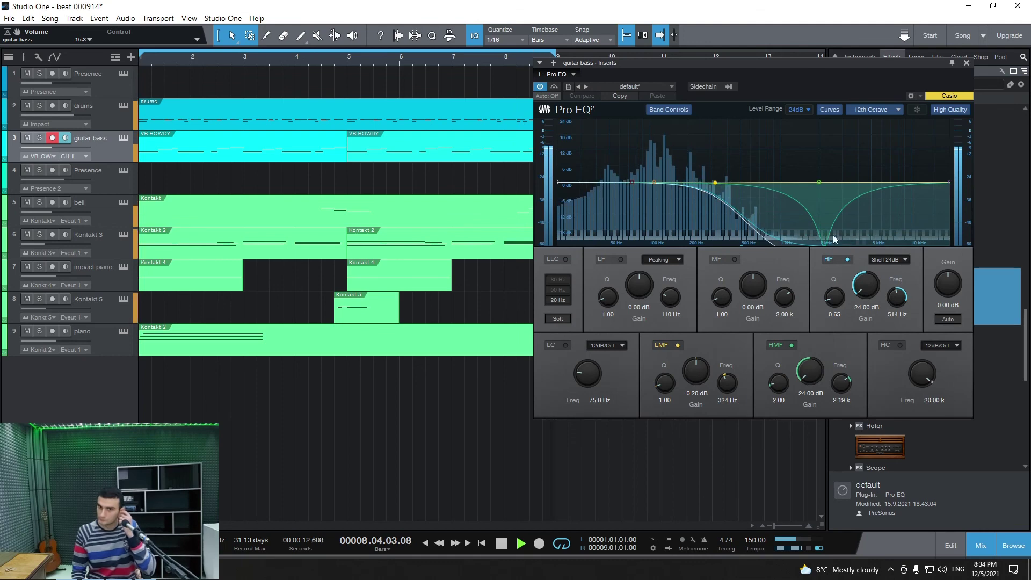
{"action": "left_click_drag", "start_coordinate": [871, 288], "coordinate": [901, 307]}
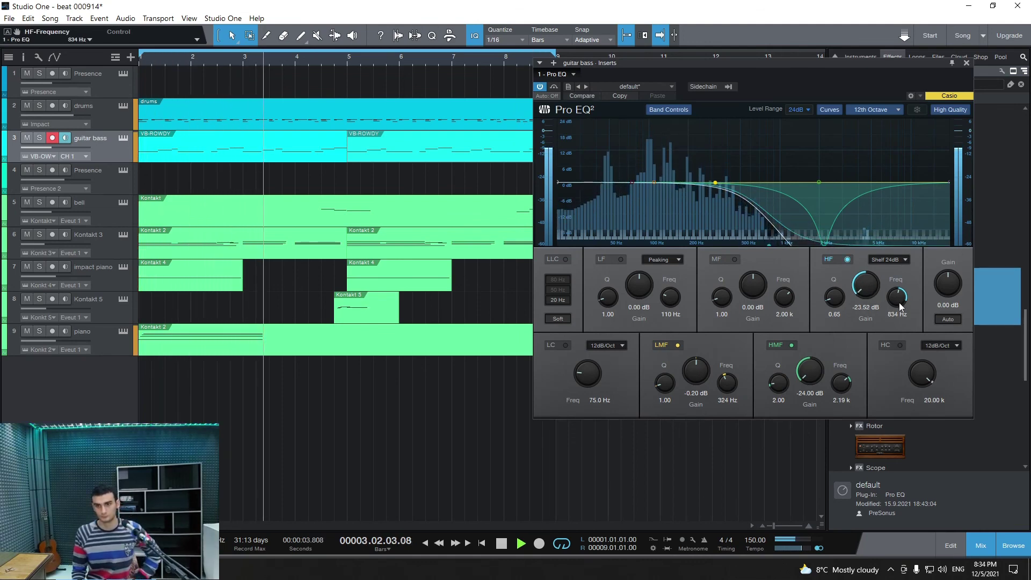
{"action": "left_click", "coordinate": [966, 63]}
{"action": "left_click_drag", "start_coordinate": [72, 147], "coordinate": [72, 149]}
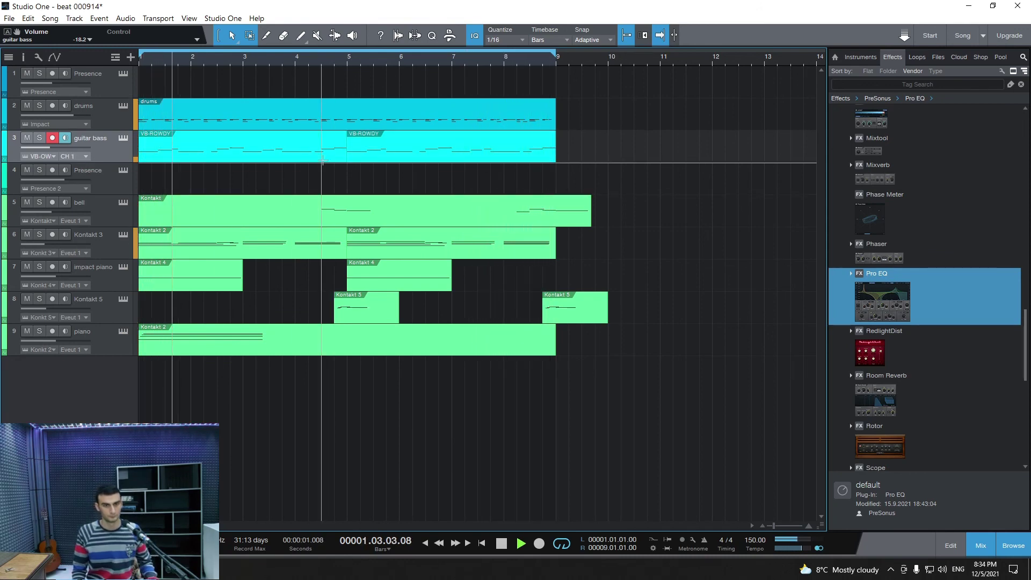
{"action": "key", "text": "ctrl+s"}
Step: Move both VB-ROWDY clips on the guitar bass track so that they begin at bar 9
{"action": "left_click_drag", "start_coordinate": [511, 140], "coordinate": [682, 141]}
{"action": "left_click_drag", "start_coordinate": [494, 160], "coordinate": [790, 137]}
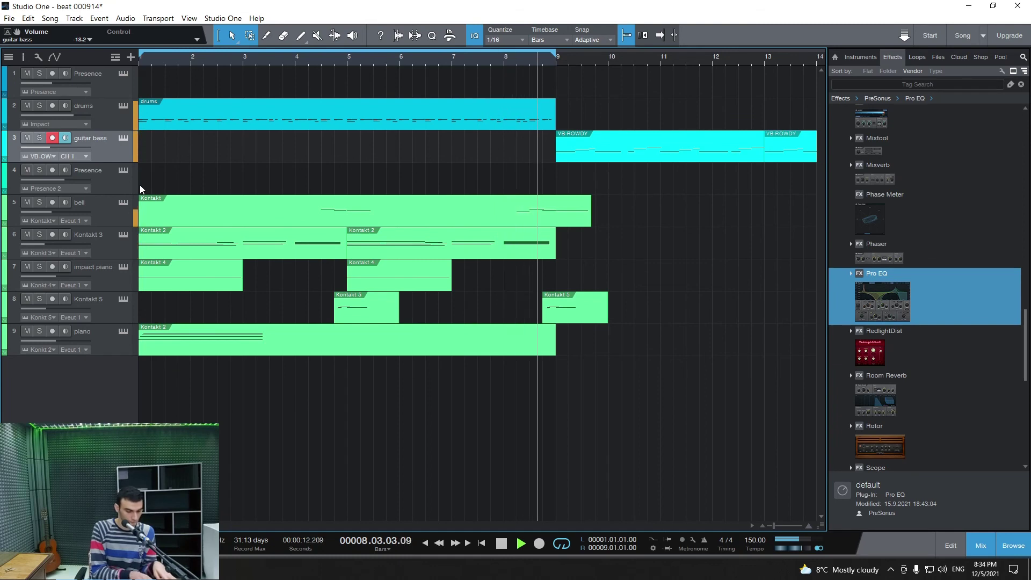
Step: Play the eight-bar loop repeatedly from the start to rehearse a new guitar bass line over the beat
{"action": "key", "text": "space"}
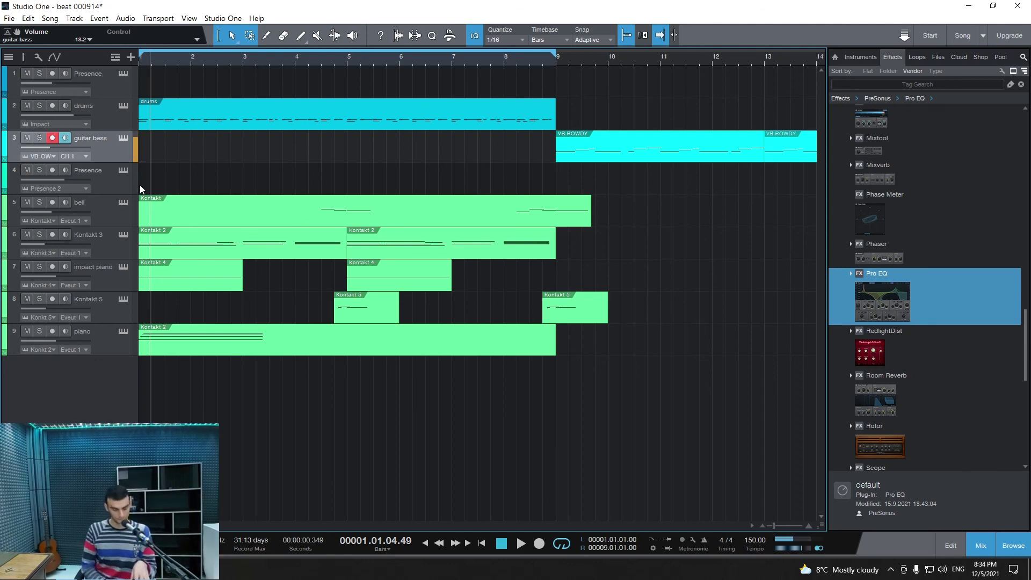
{"action": "key", "text": "space"}
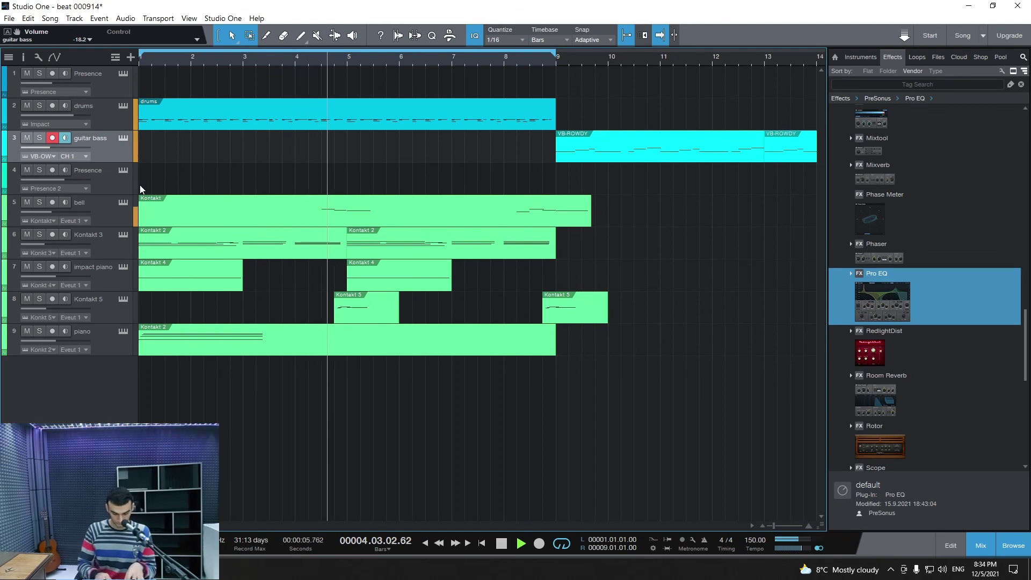
{"action": "key", "text": "space"}
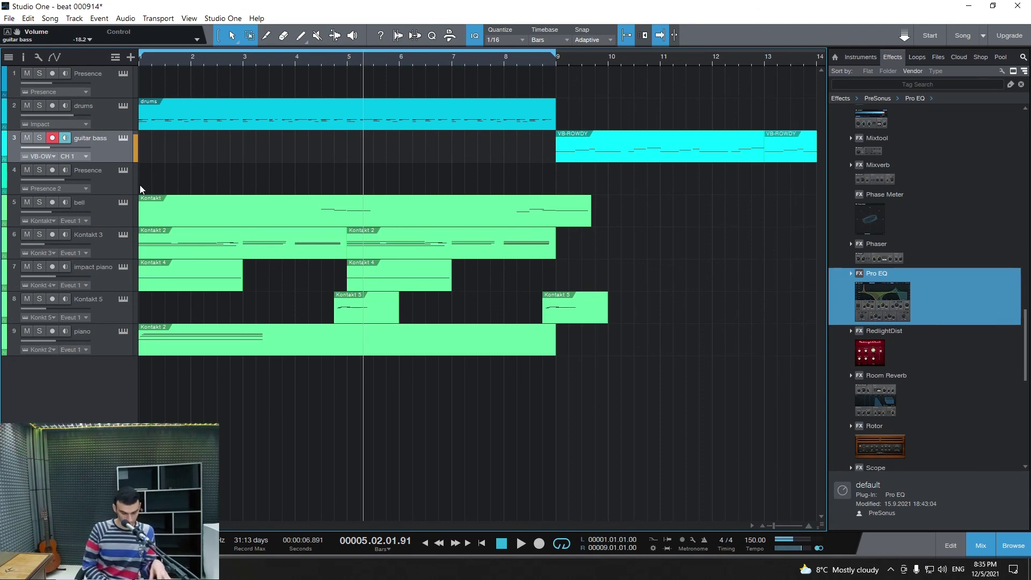
{"action": "key", "text": "Home"}
{"action": "key", "text": "space"}
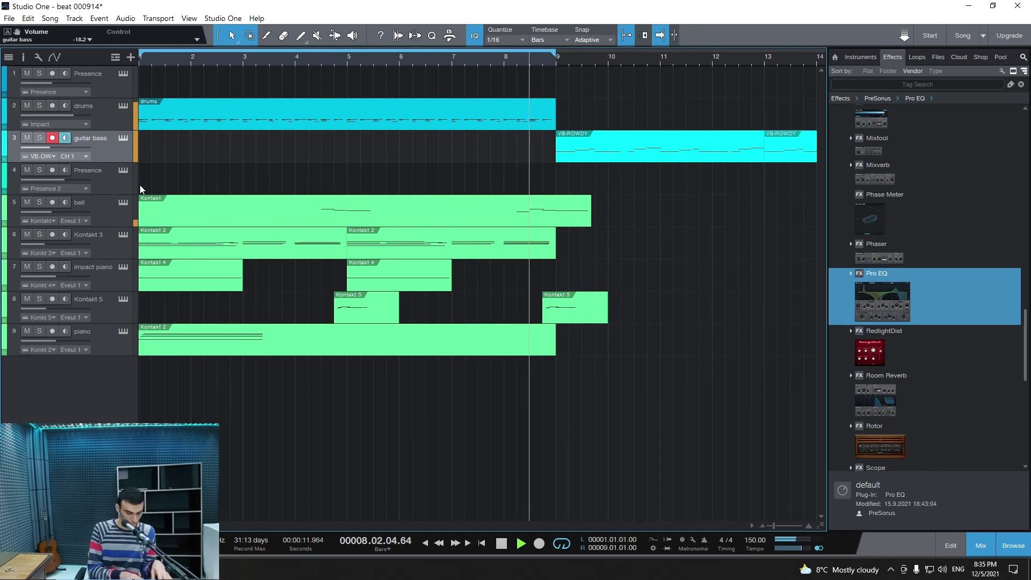
{"action": "key", "text": "space"}
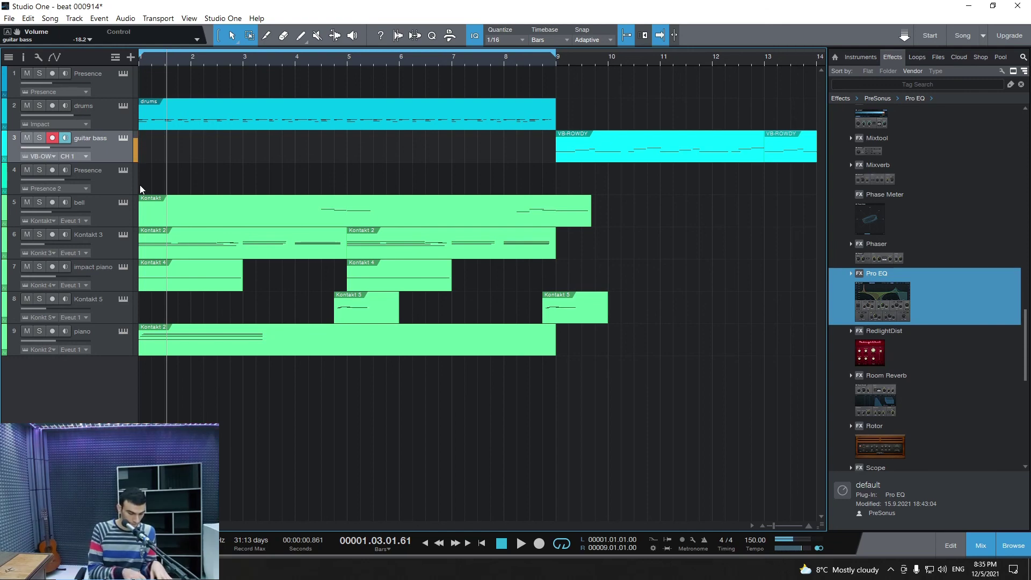
{"action": "key", "text": "comma"}
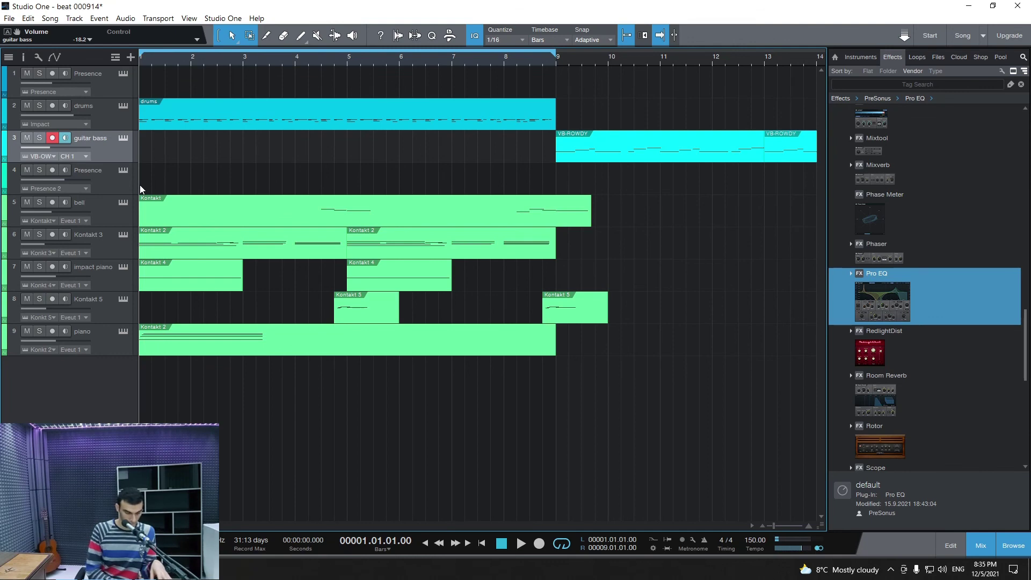
{"action": "key", "text": "space"}
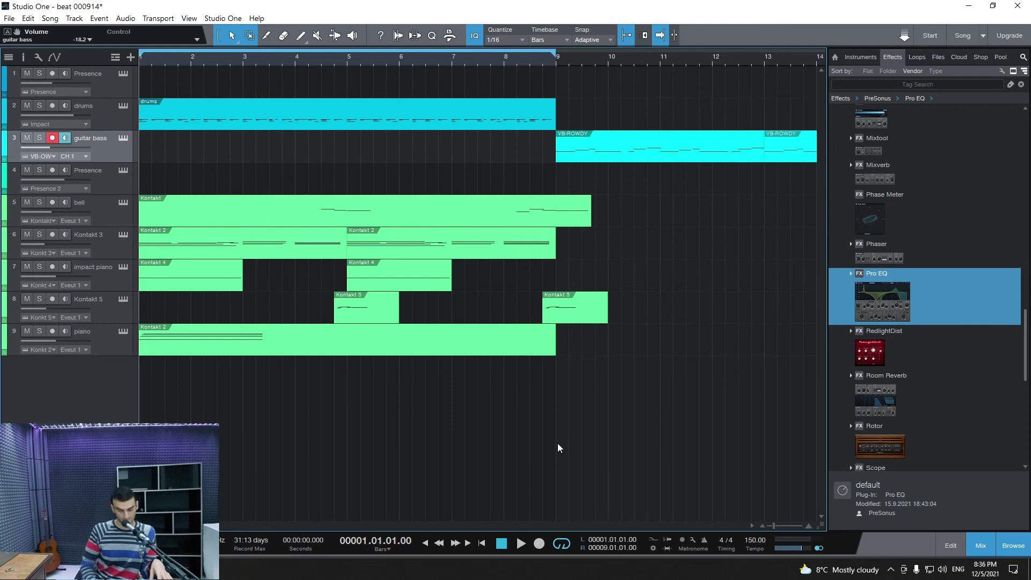
{"action": "key", "text": "space"}
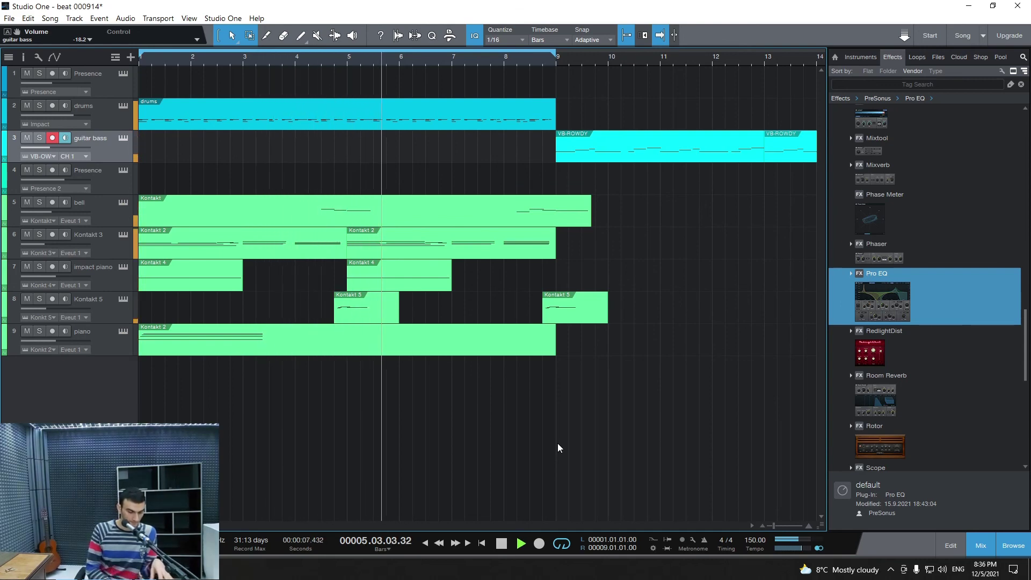
{"action": "key", "text": "comma"}
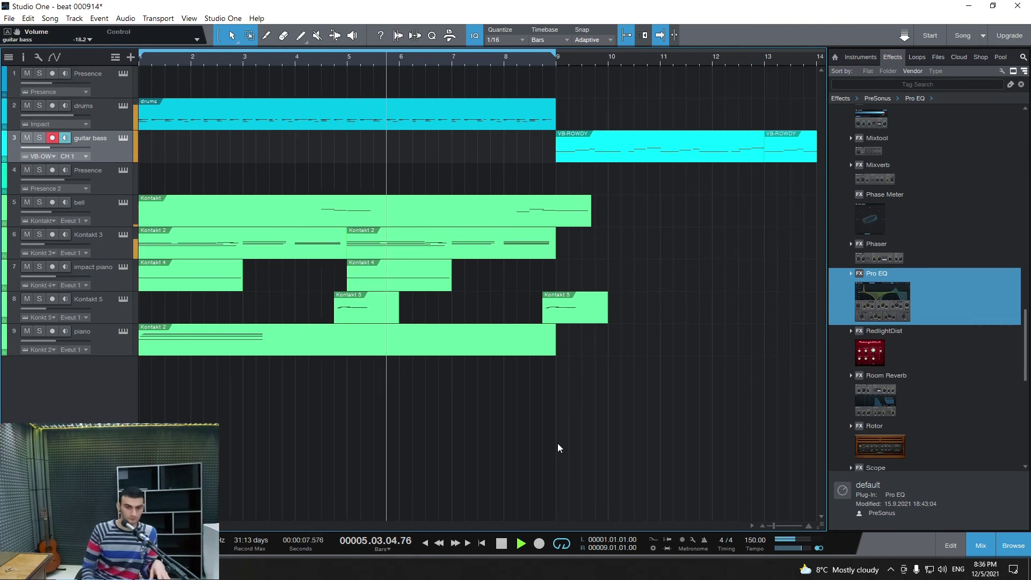
Step: Record a new guitar bass take over the loop from bar 1 to bar 9 and save the song
{"action": "left_click", "coordinate": [499, 544]}
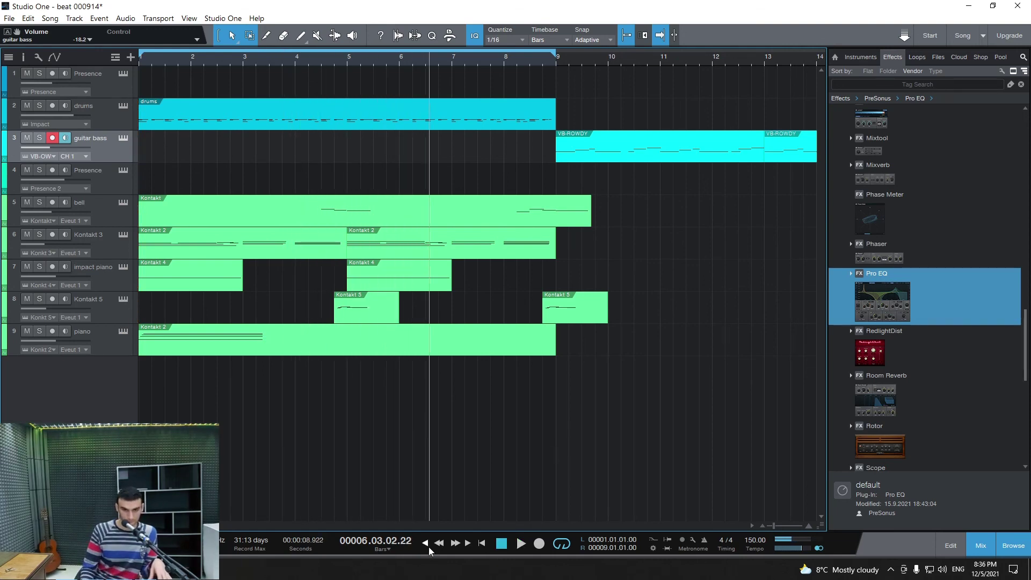
{"action": "left_click", "coordinate": [427, 544]}
{"action": "left_click", "coordinate": [539, 544]}
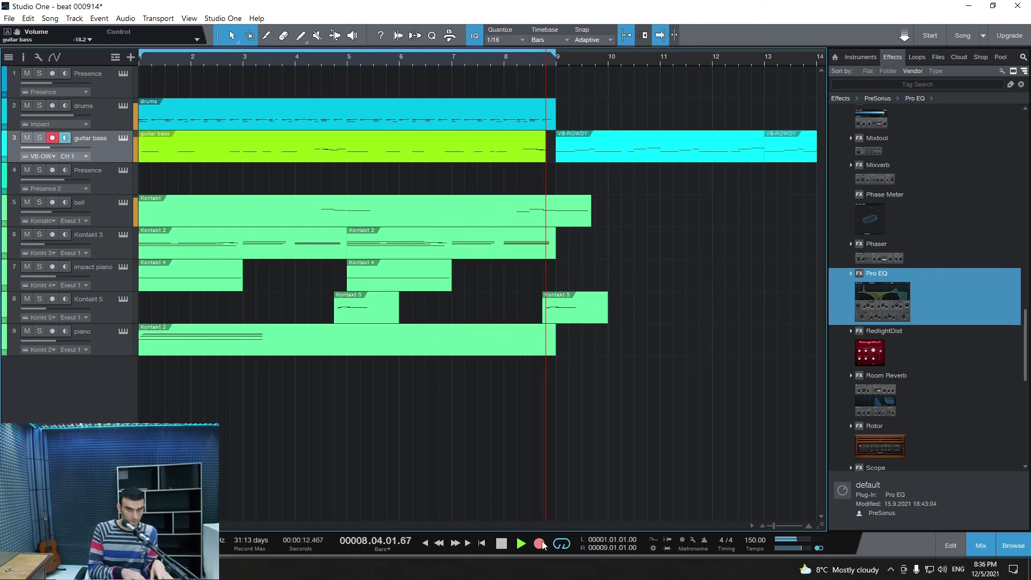
{"action": "key", "text": "space"}
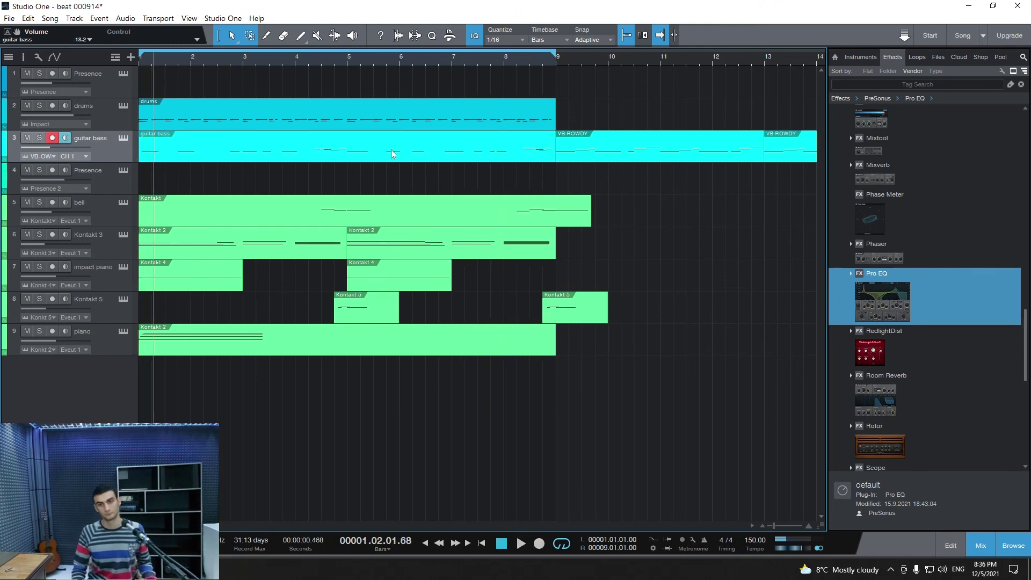
{"action": "key", "text": "ctrl+s"}
Step: Open the new guitar bass clip for note editing and move its first note to start exactly at bar 1
{"action": "double_click", "coordinate": [437, 159]}
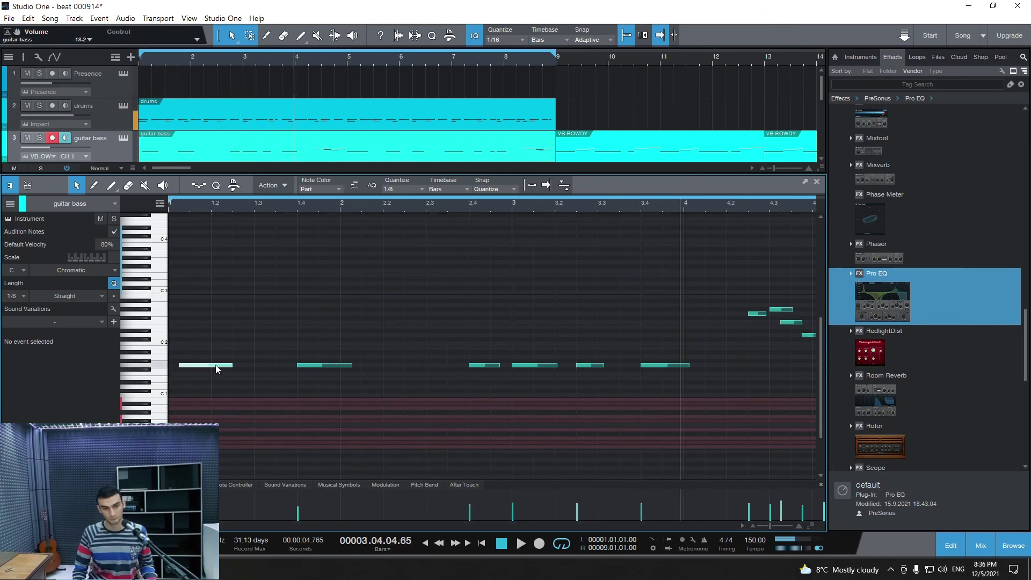
{"action": "left_click_drag", "start_coordinate": [216, 369], "coordinate": [210, 369]}
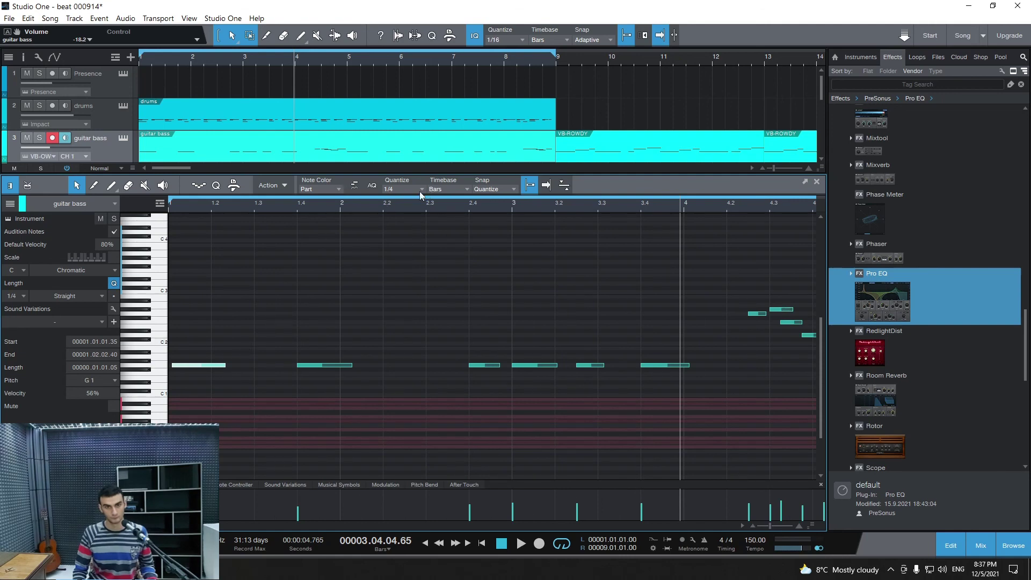
{"action": "left_click_drag", "start_coordinate": [214, 371], "coordinate": [210, 371]}
Step: Play back the new take through bar 4 and reposition the third note of the fill in that bar
{"action": "key", "text": "space"}
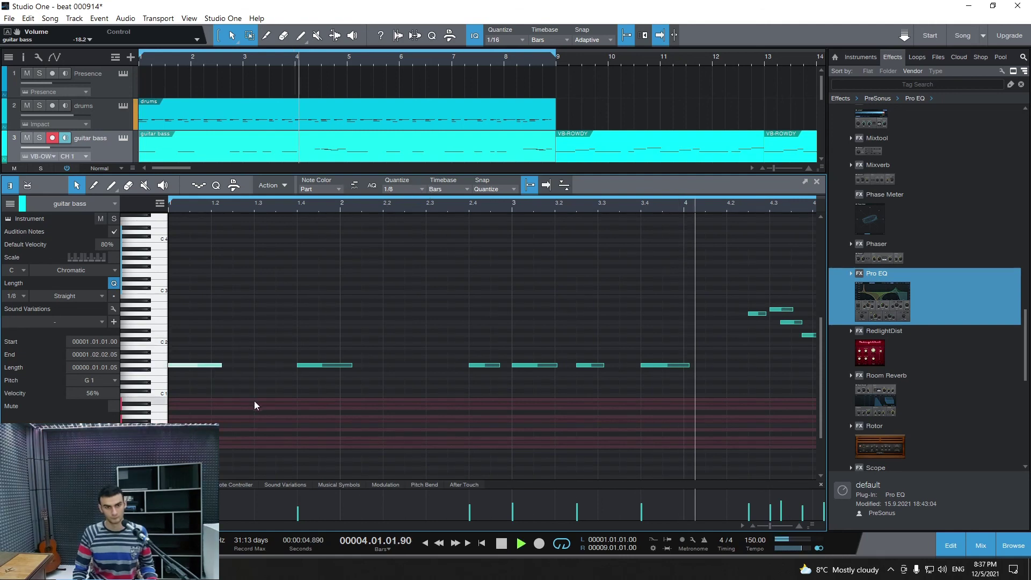
{"action": "left_click", "coordinate": [424, 544]}
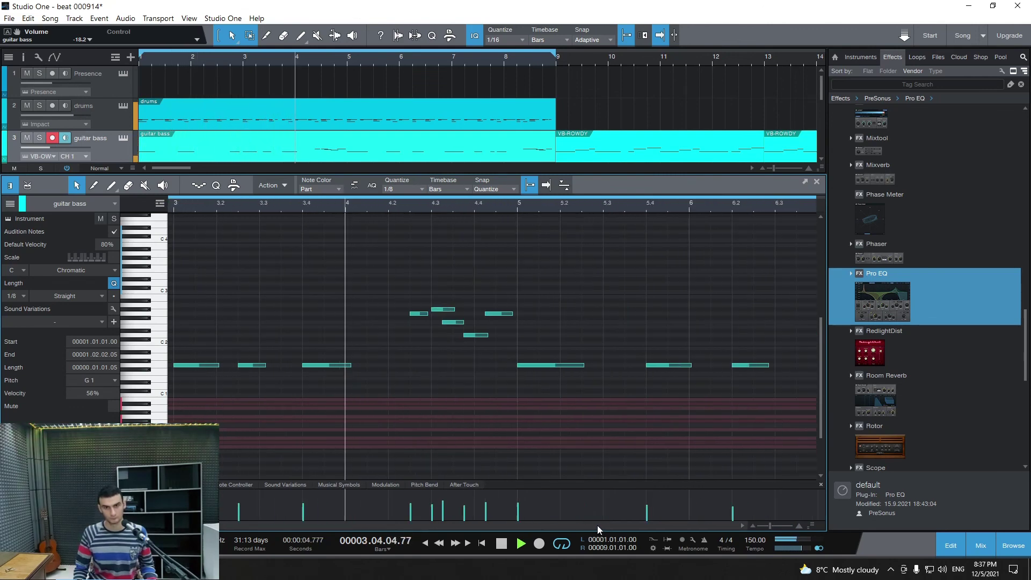
{"action": "key", "text": "space"}
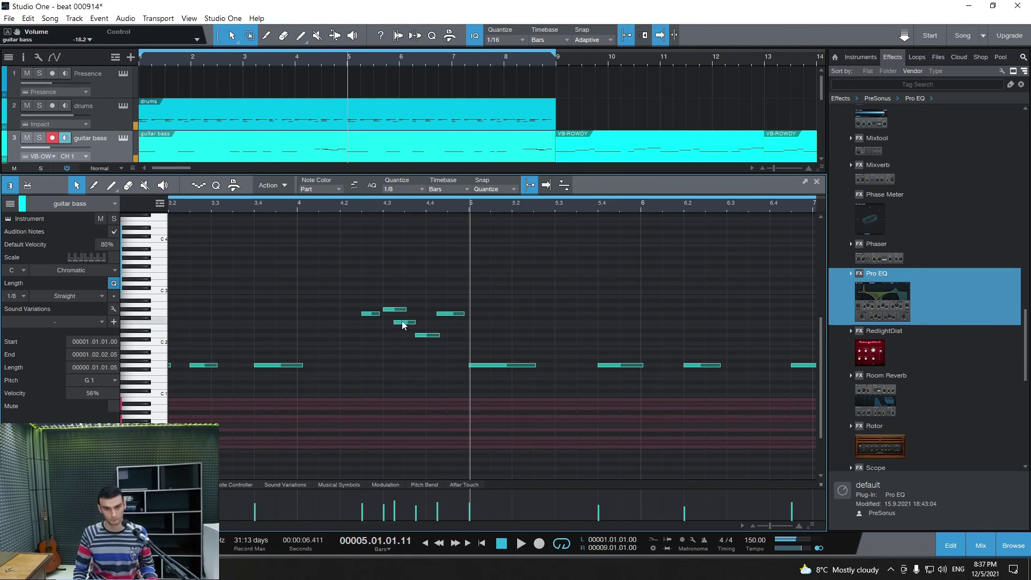
{"action": "left_click_drag", "start_coordinate": [407, 323], "coordinate": [449, 317]}
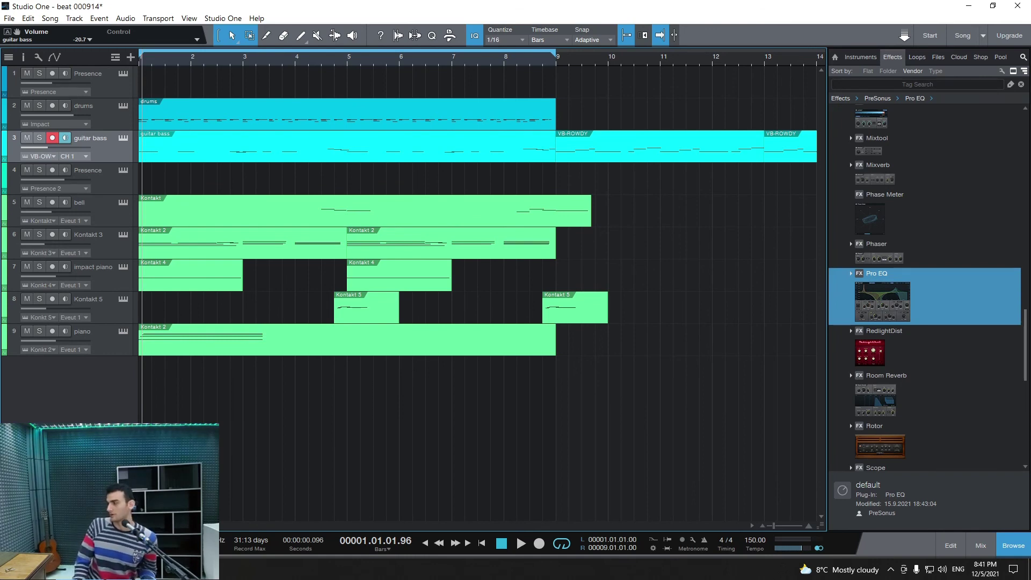
Step: Save the song and play the loop to review the edited guitar bass in the full arrangement
{"action": "key", "text": "ctrl+s"}
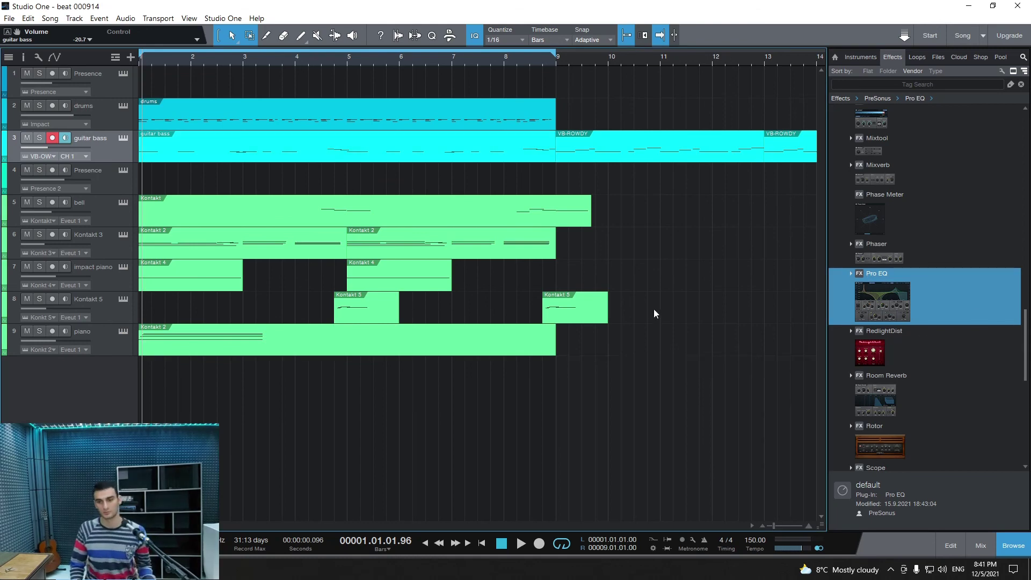
{"action": "key", "text": "space"}
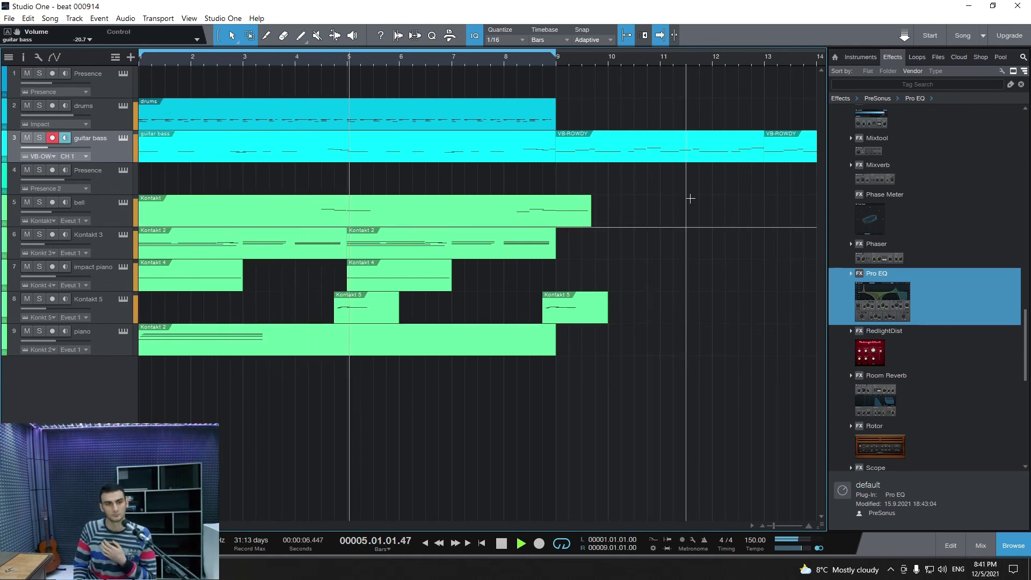
{"action": "left_click", "coordinate": [501, 544]}
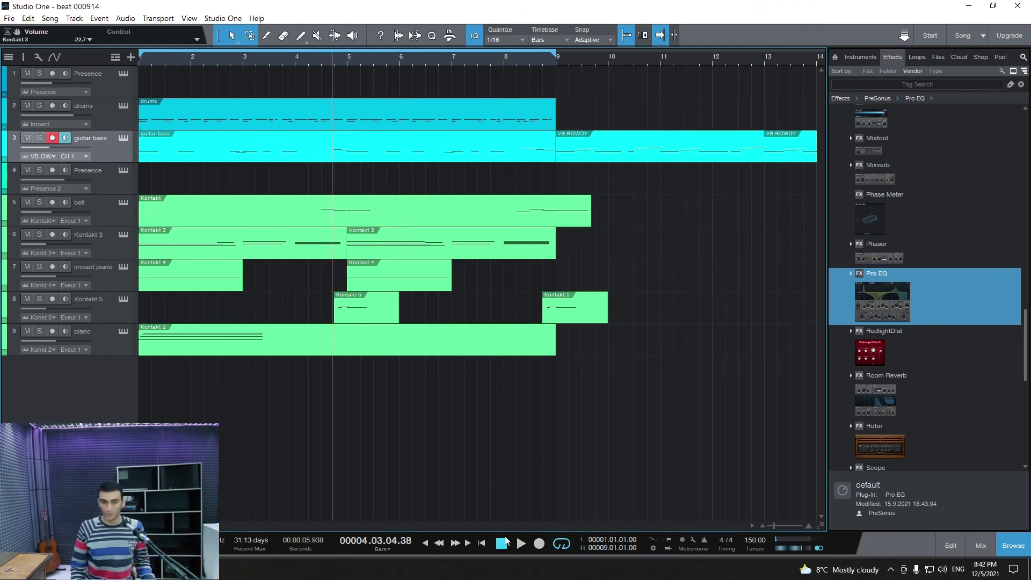